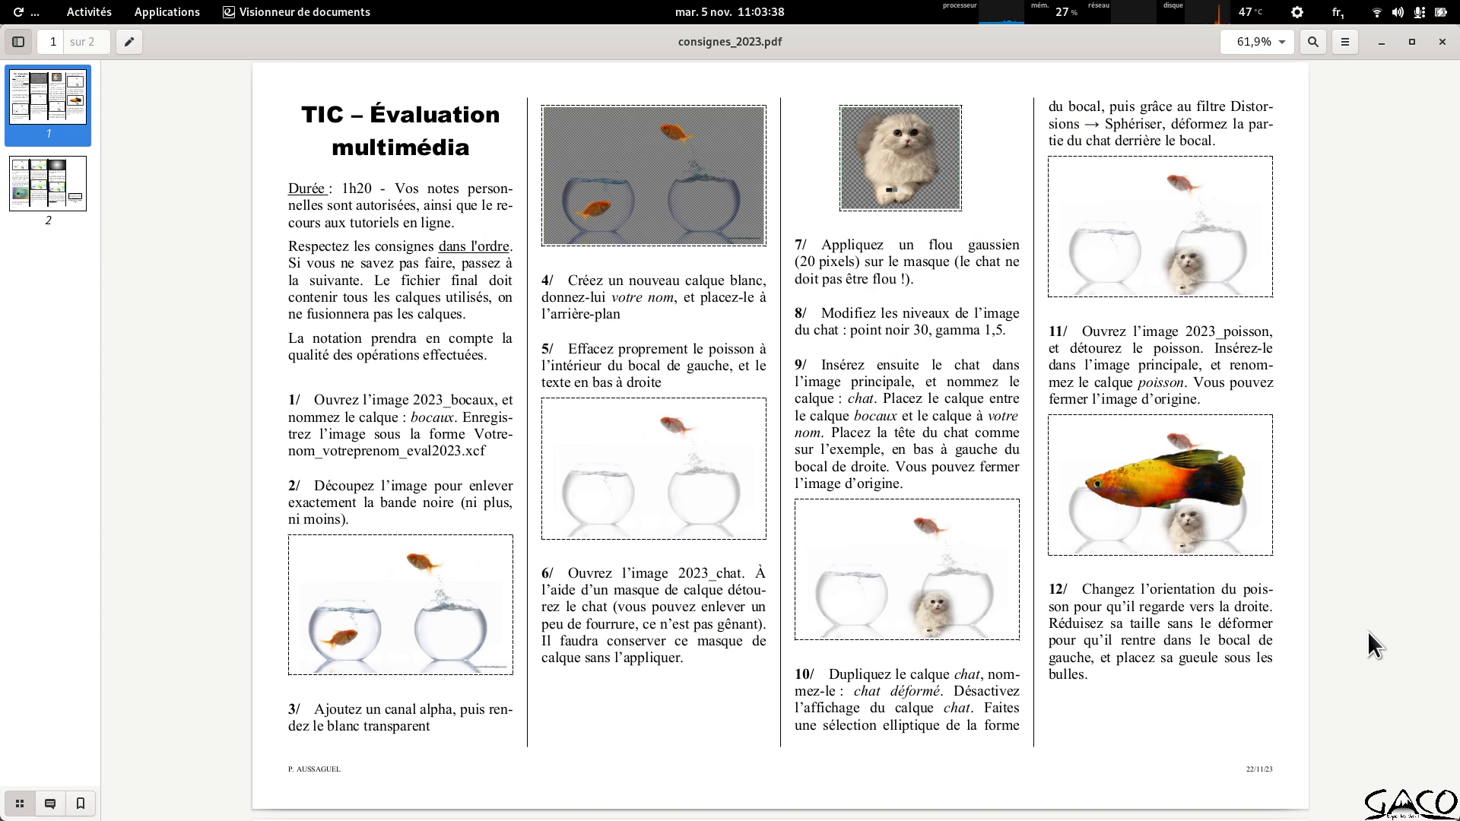
Switch from the PDF instructions to the 2023_bocaux image in GIMP.
key("alt+Tab")
key("alt+Tab")
key("alt+Tab")
key("alt+Tab")
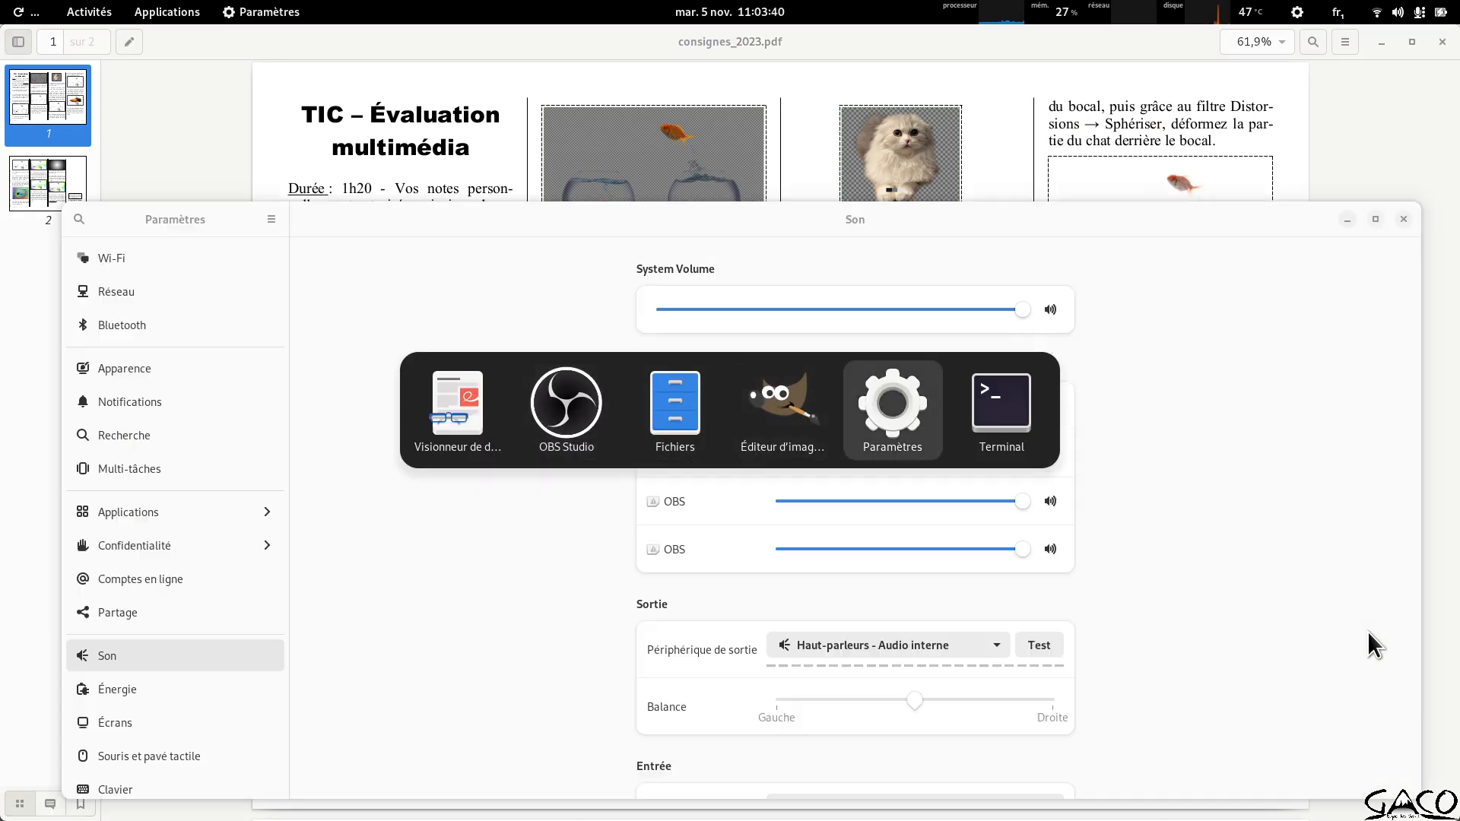
key("alt+Tab")
key("alt+Tab")
key("alt+Tab")
key("alt+Tab")
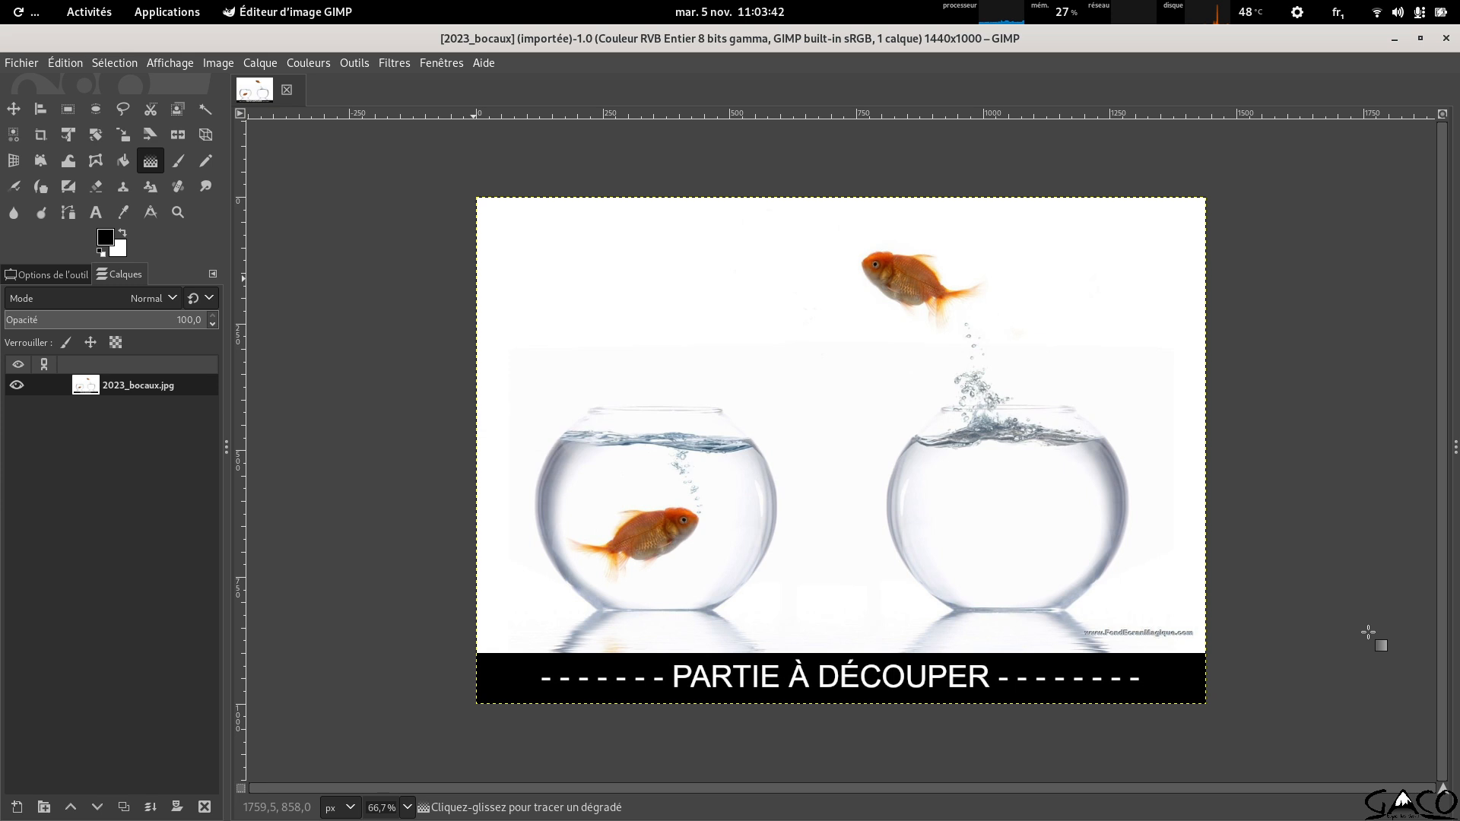
Save the fishbowl image as 2023.xcf in the 2023_sujet_gimp1 folder.
left_click(31, 68)
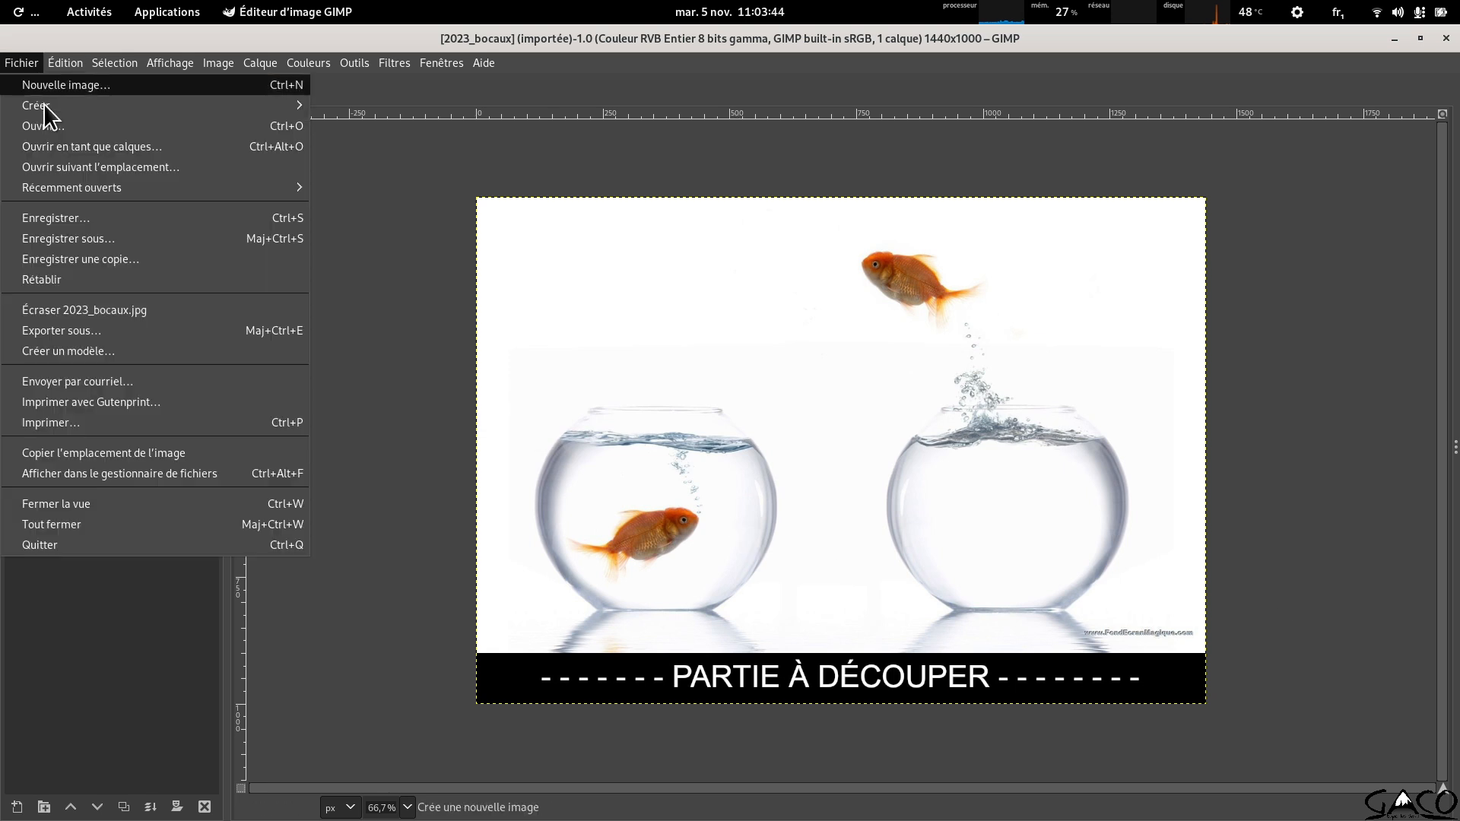
left_click(116, 217)
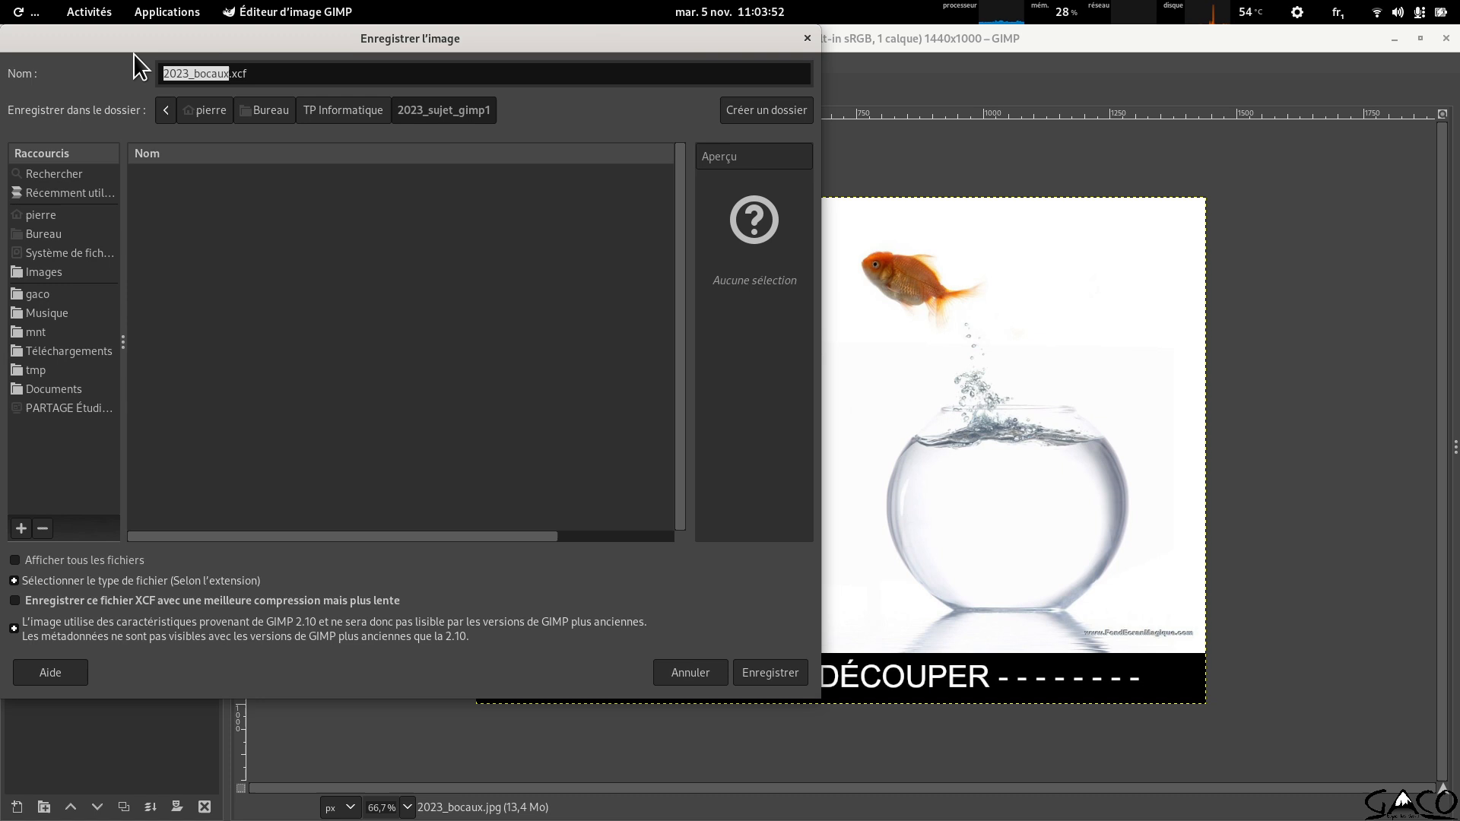
type("2023")
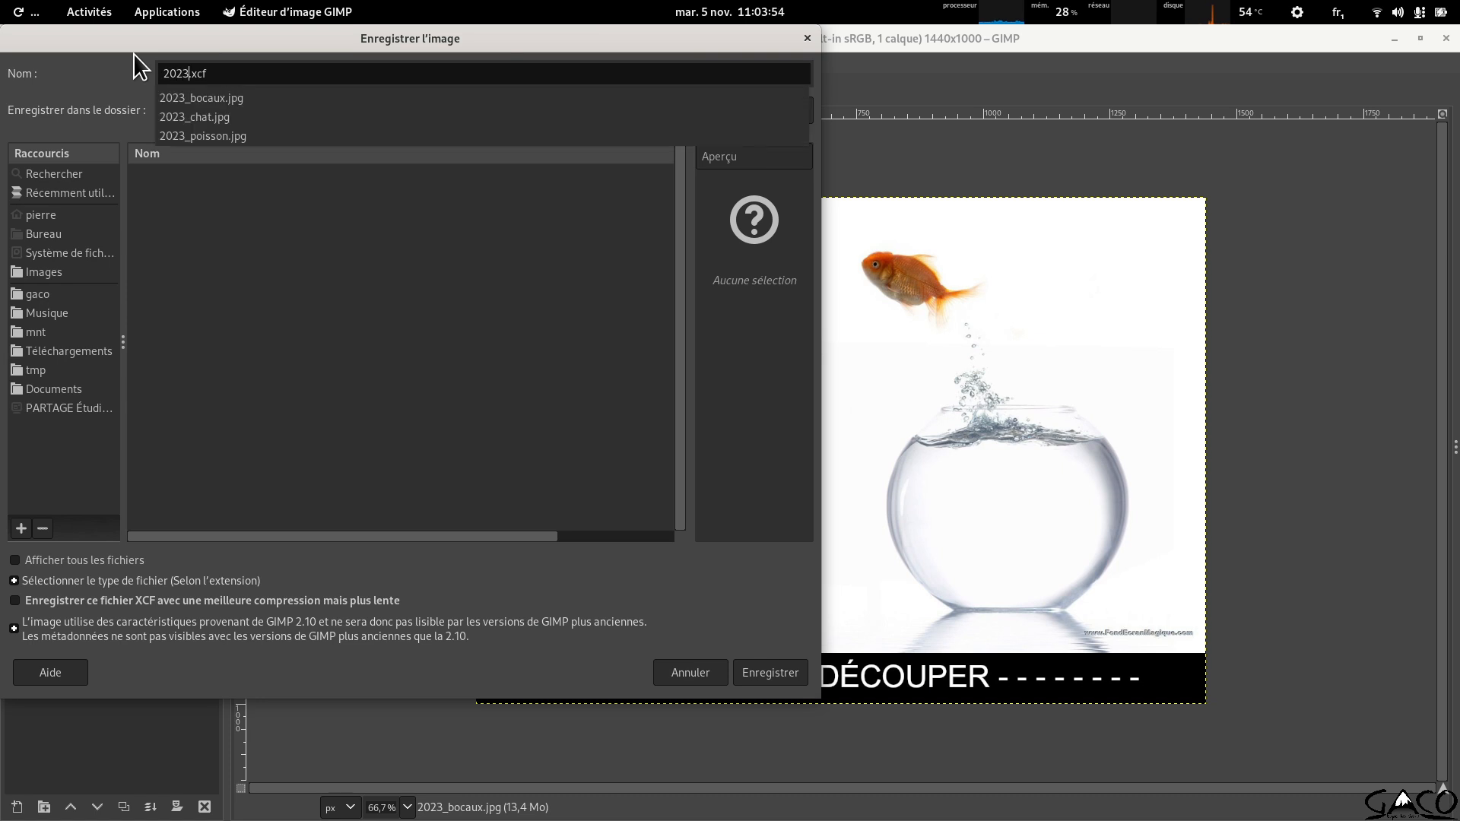
key("Return")
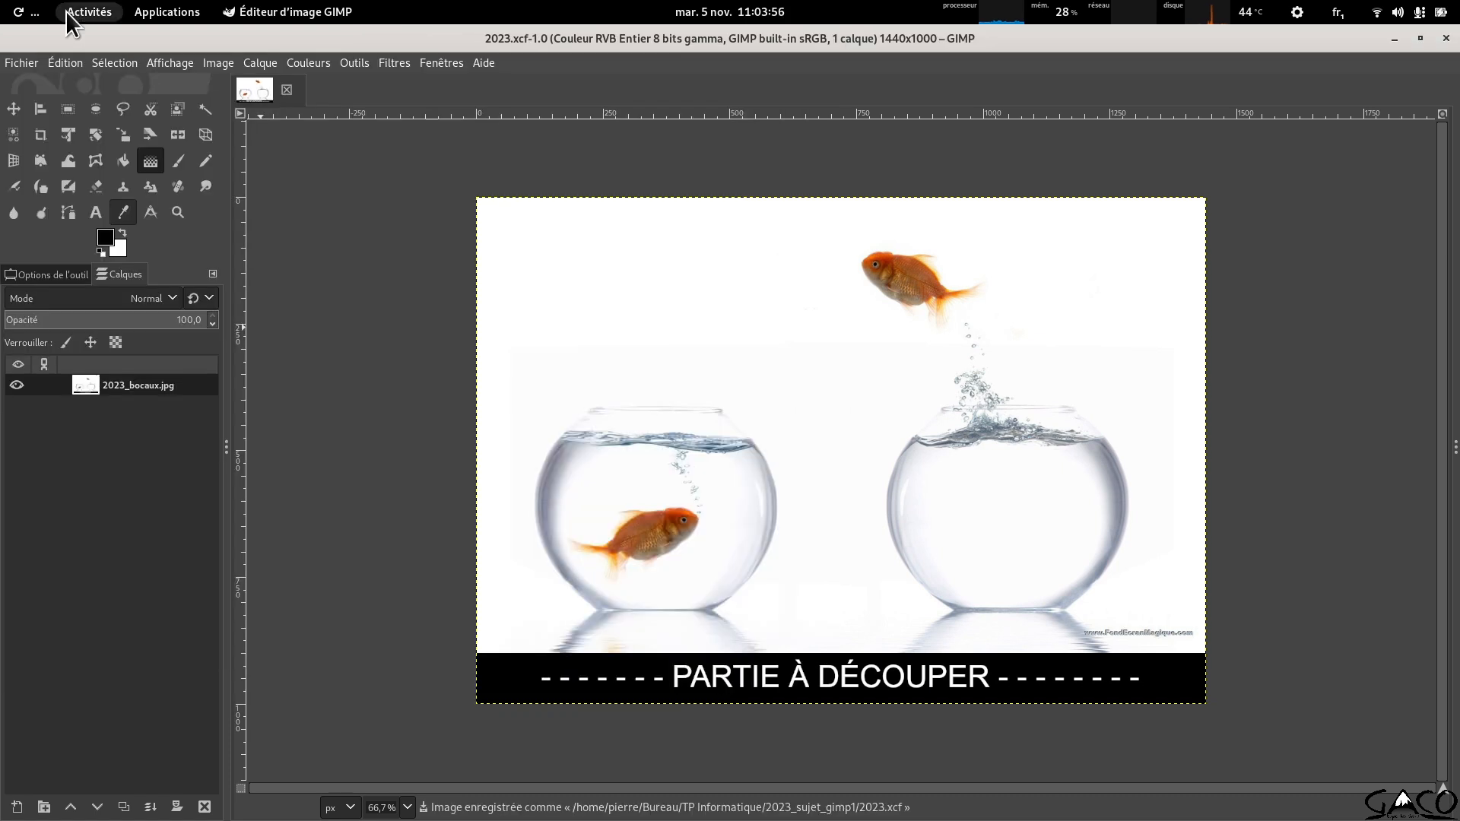
Consult consignes_2023.pdf and, back in GIMP, crop the image to 1440 × 900 px to remove exactly the black band.
key("alt+Tab")
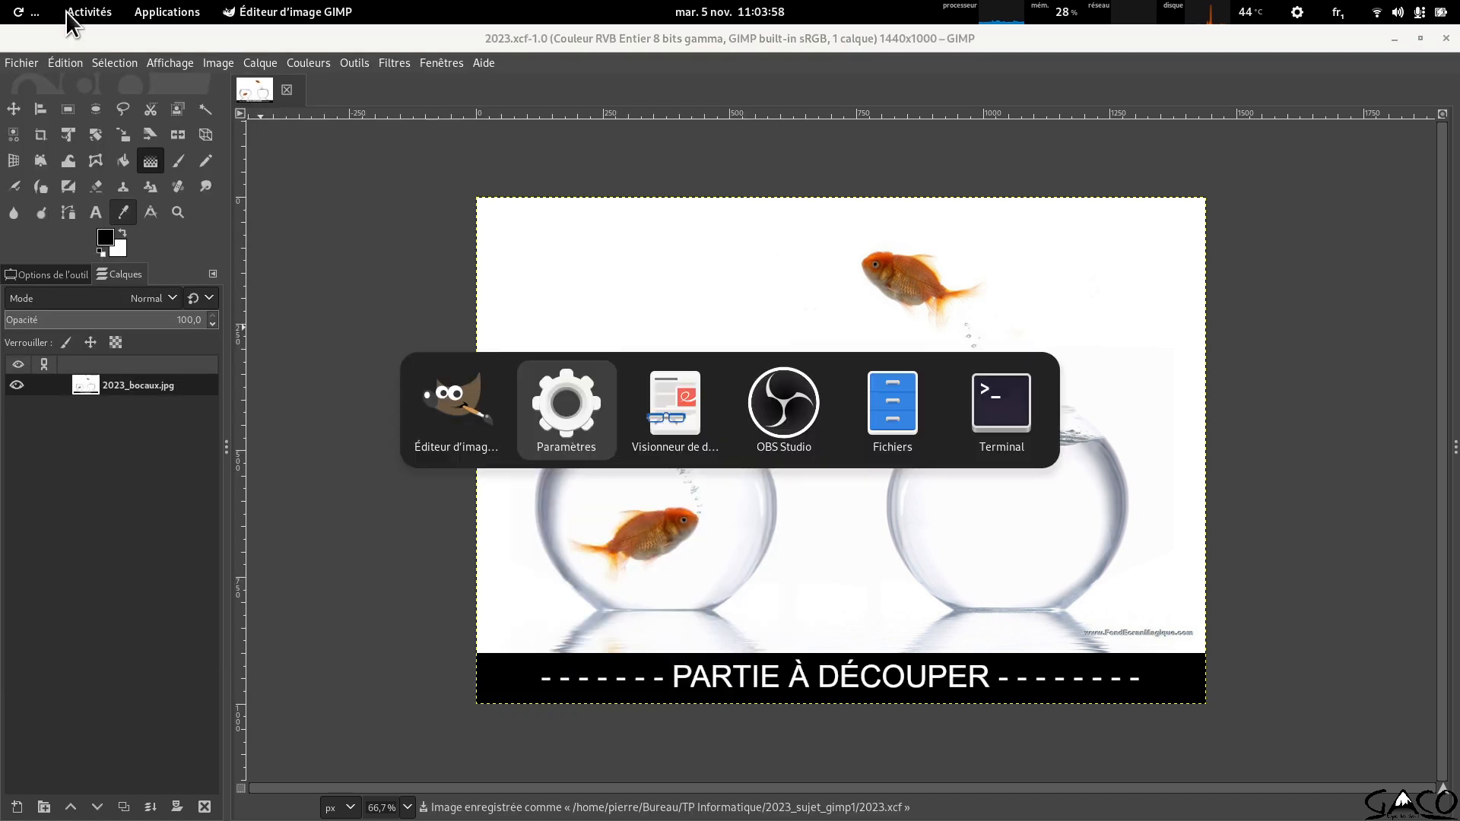
key("alt+Tab")
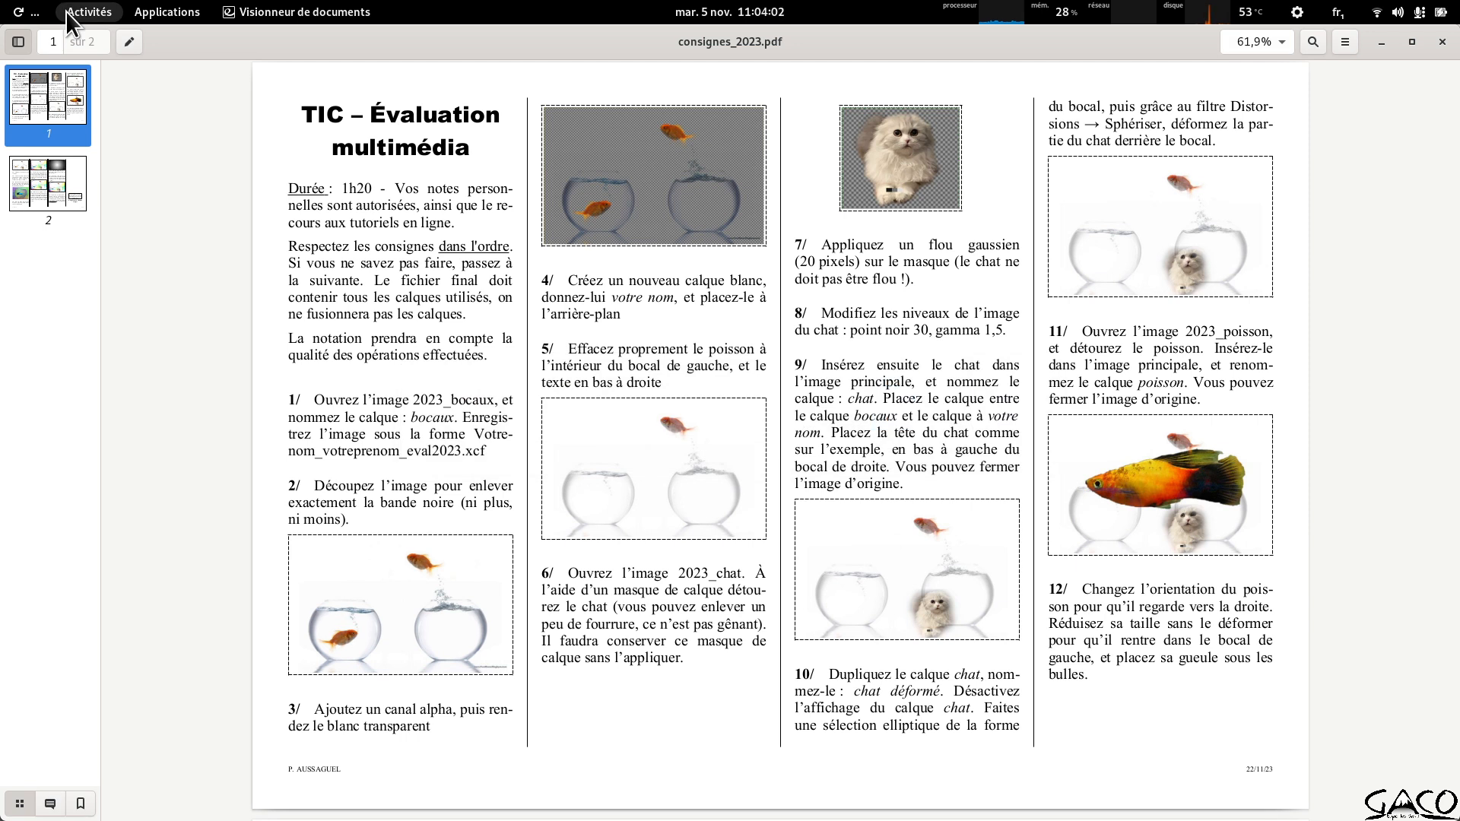
key("alt+Tab")
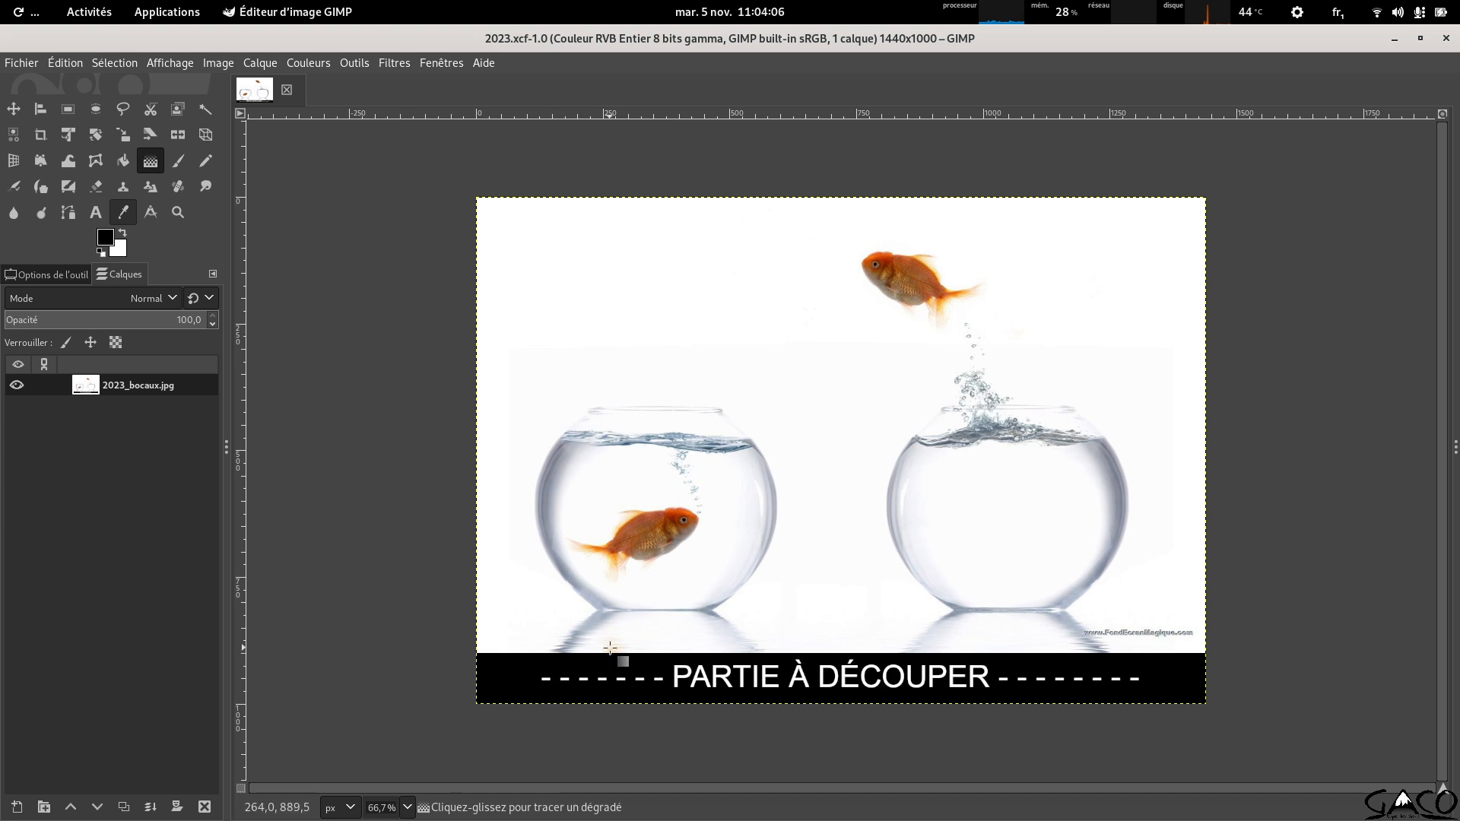
left_click(44, 134)
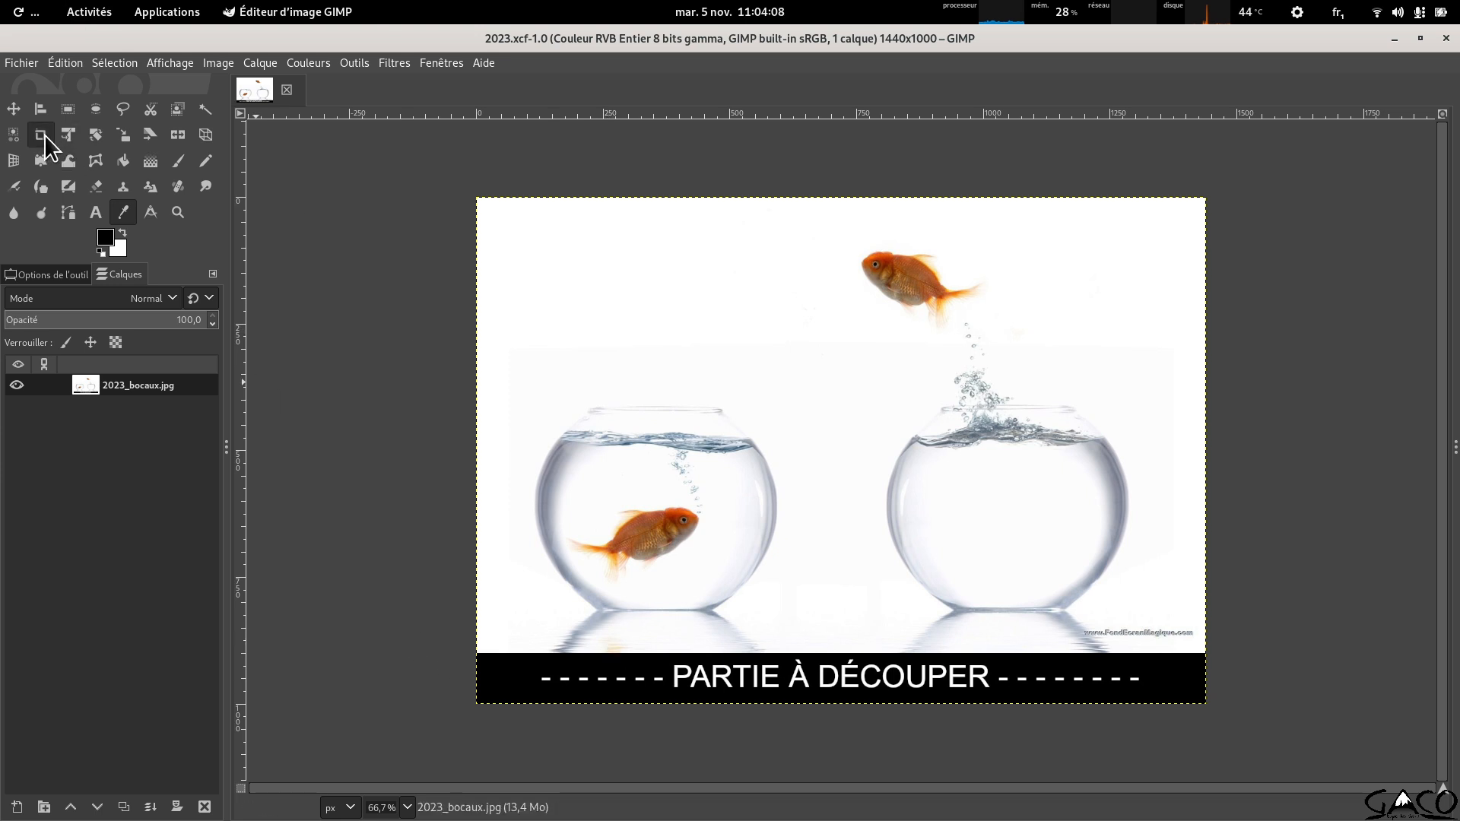
left_click(57, 276)
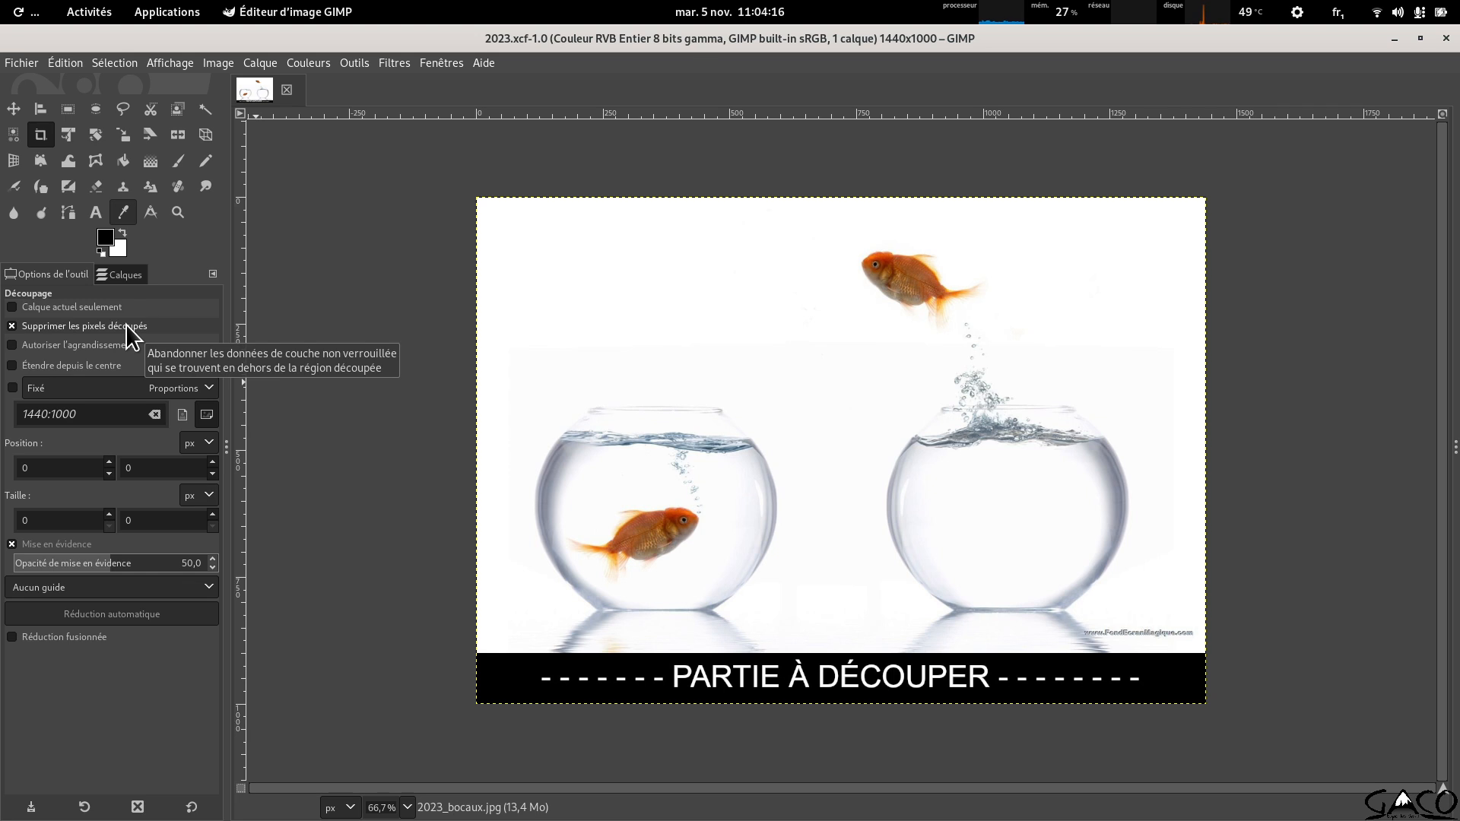
left_click_drag(473, 200, 1348, 646)
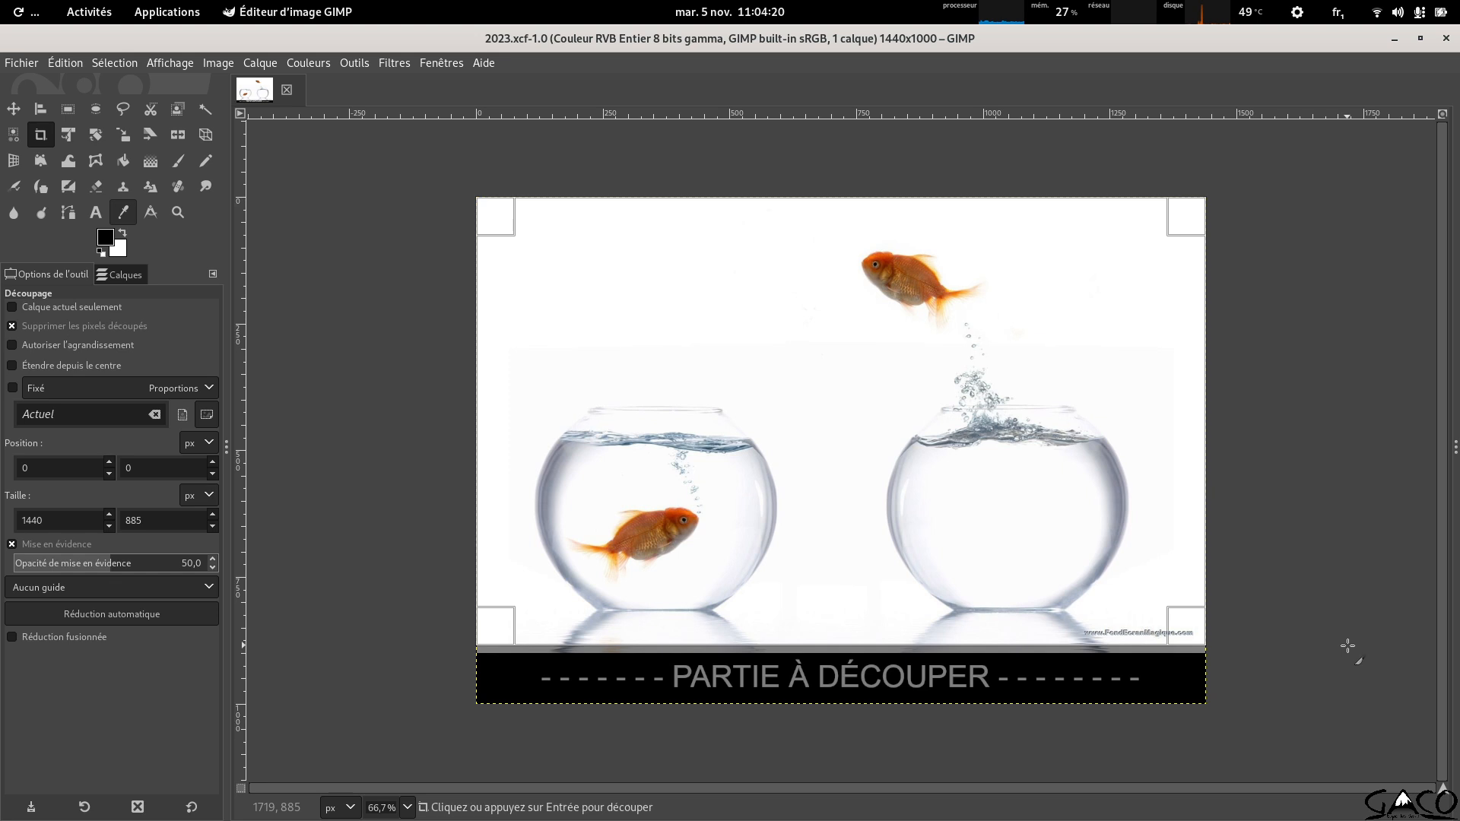
scroll(1102, 668, "up", 6)
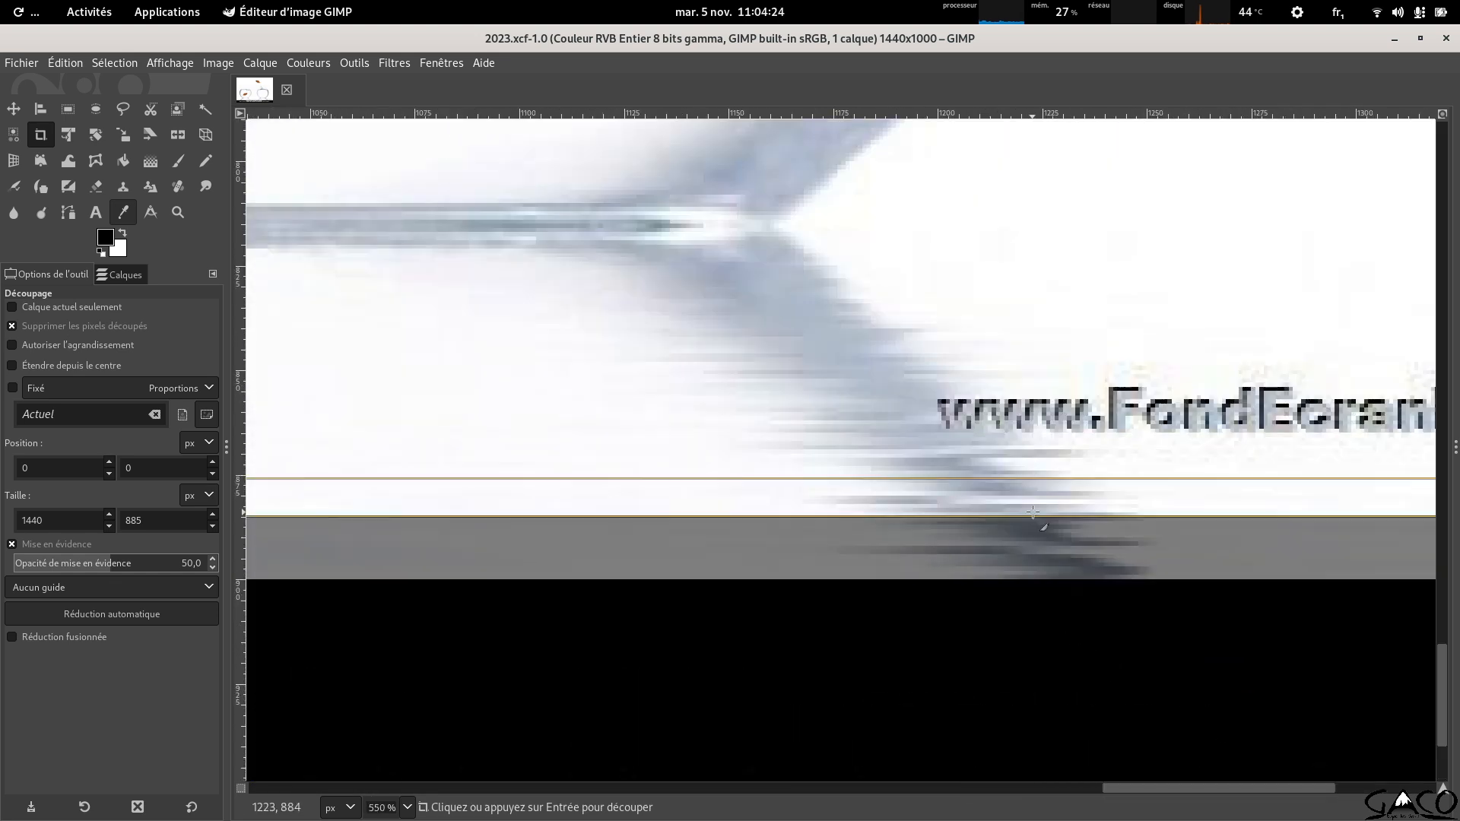
left_click_drag(1043, 522, 1047, 565)
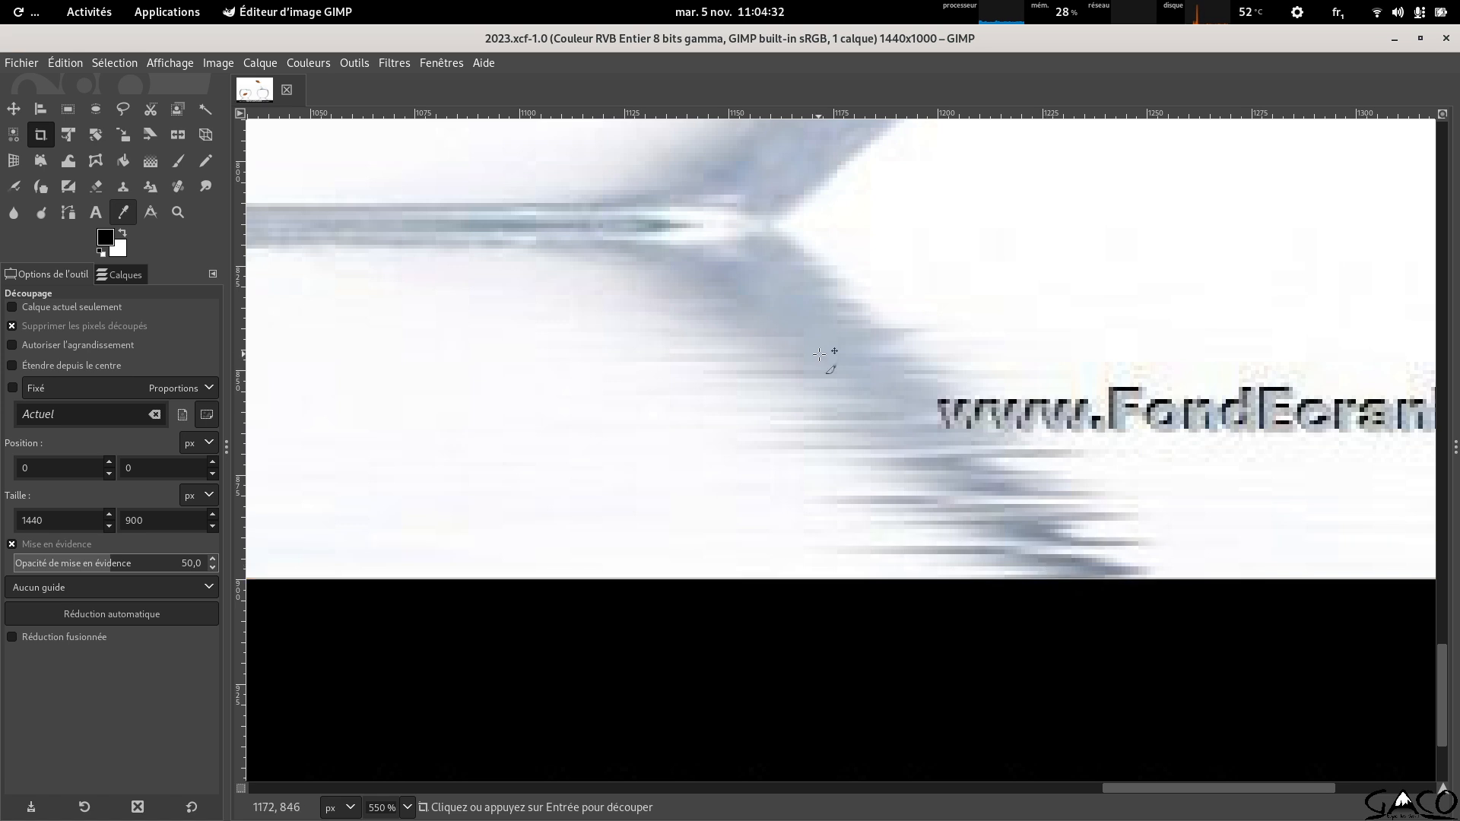
key("Return")
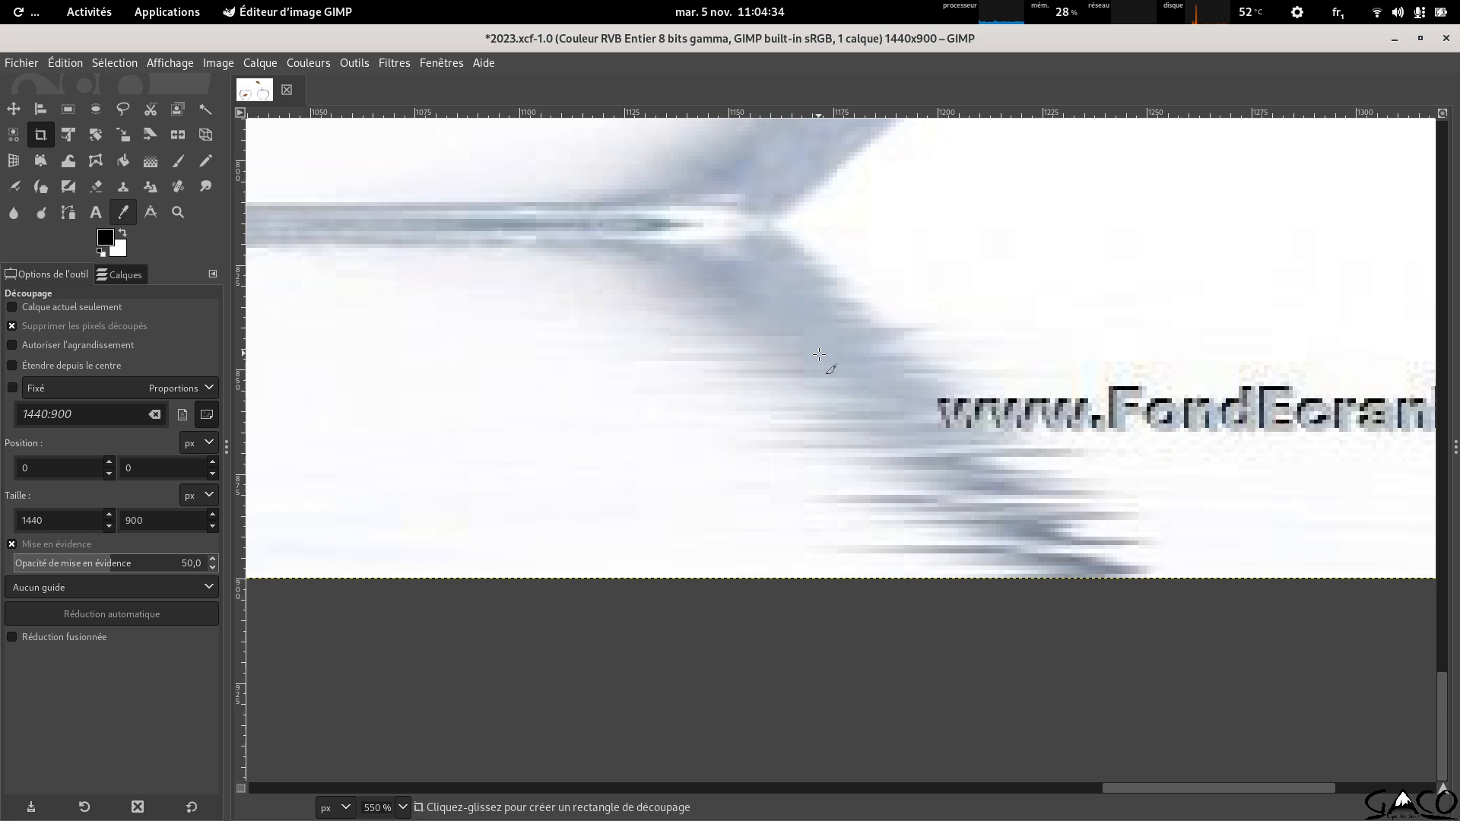
Bring the whole cropped image back into view and save it to the existing 2023.xcf file.
scroll(819, 354, "down", 6, "ctrl")
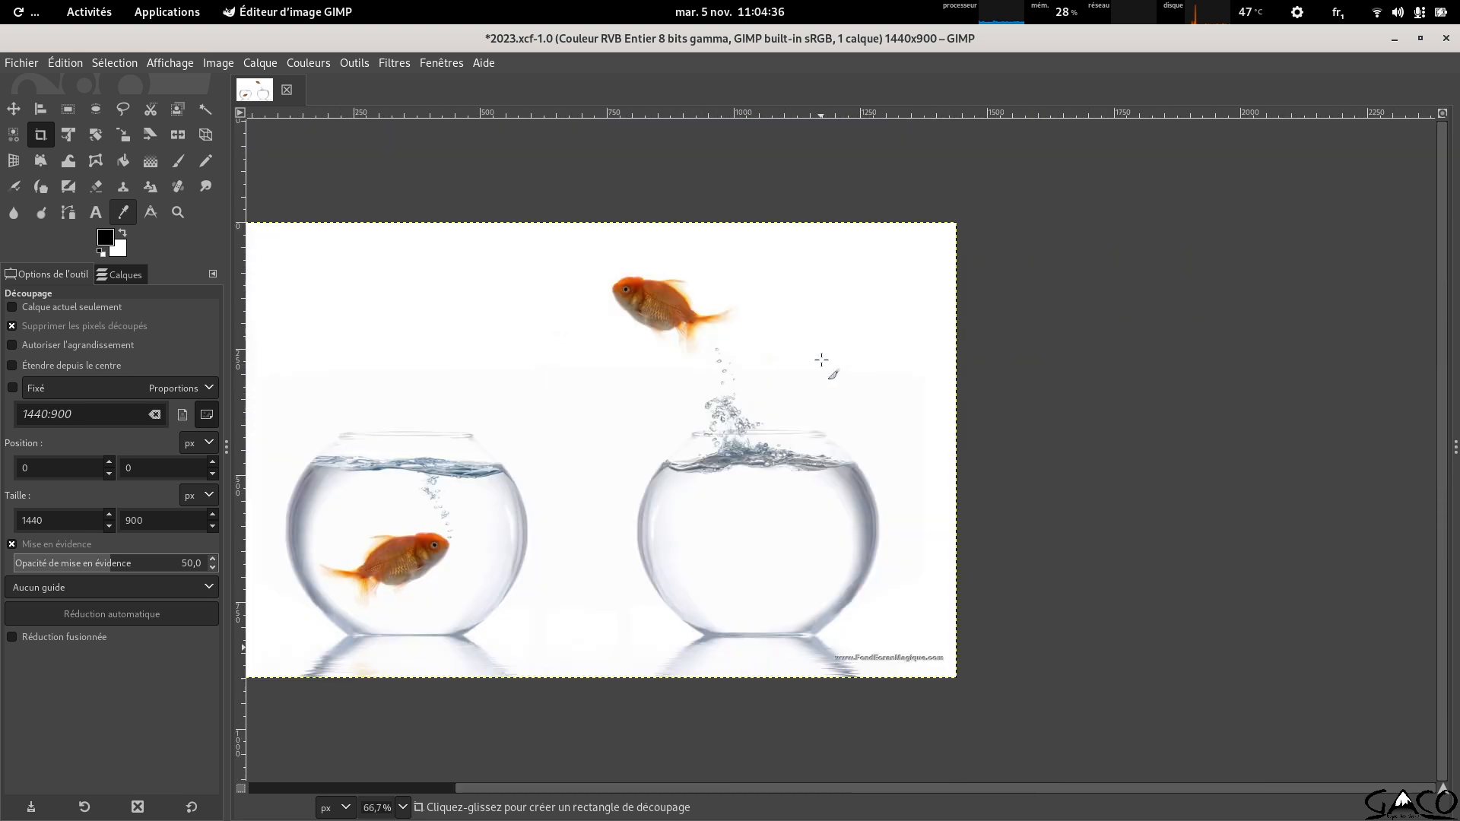
left_click_drag(961, 788, 830, 784)
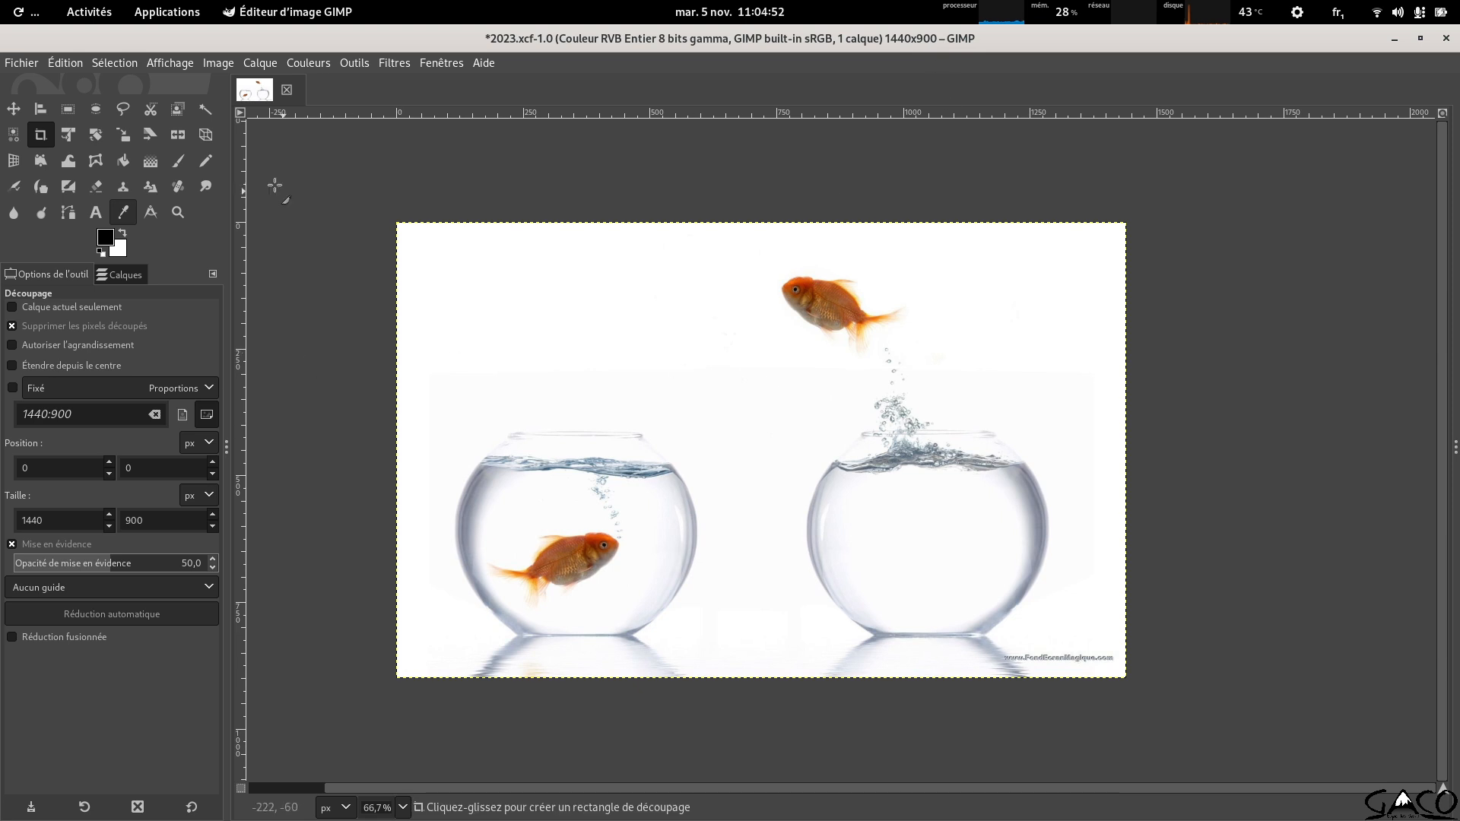
left_click(27, 61)
left_click(69, 216)
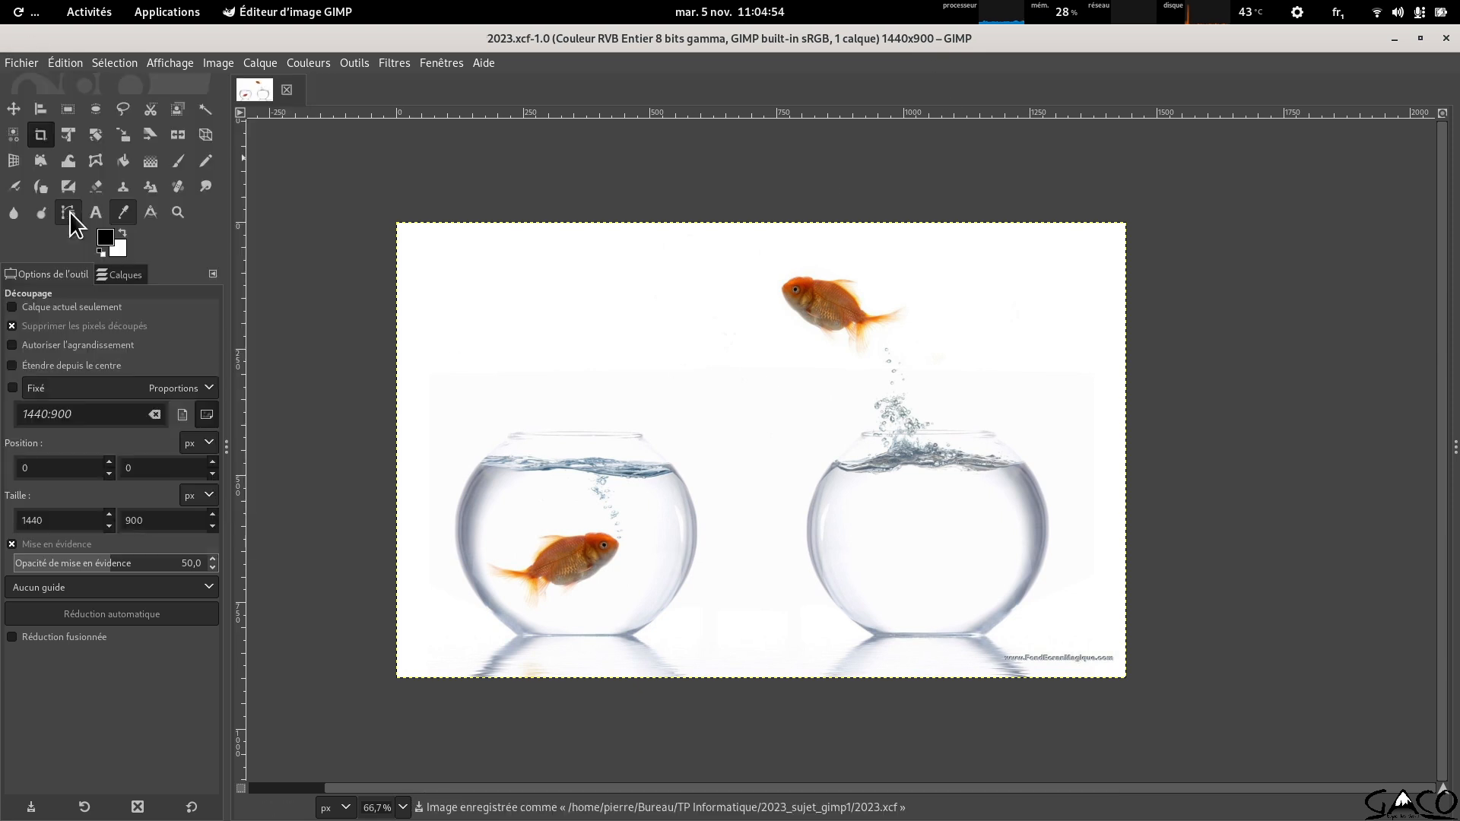
Consult the PDF instructions and, back in GIMP, add an alpha channel to the 2023_bocaux.jpg layer.
key("alt+Tab")
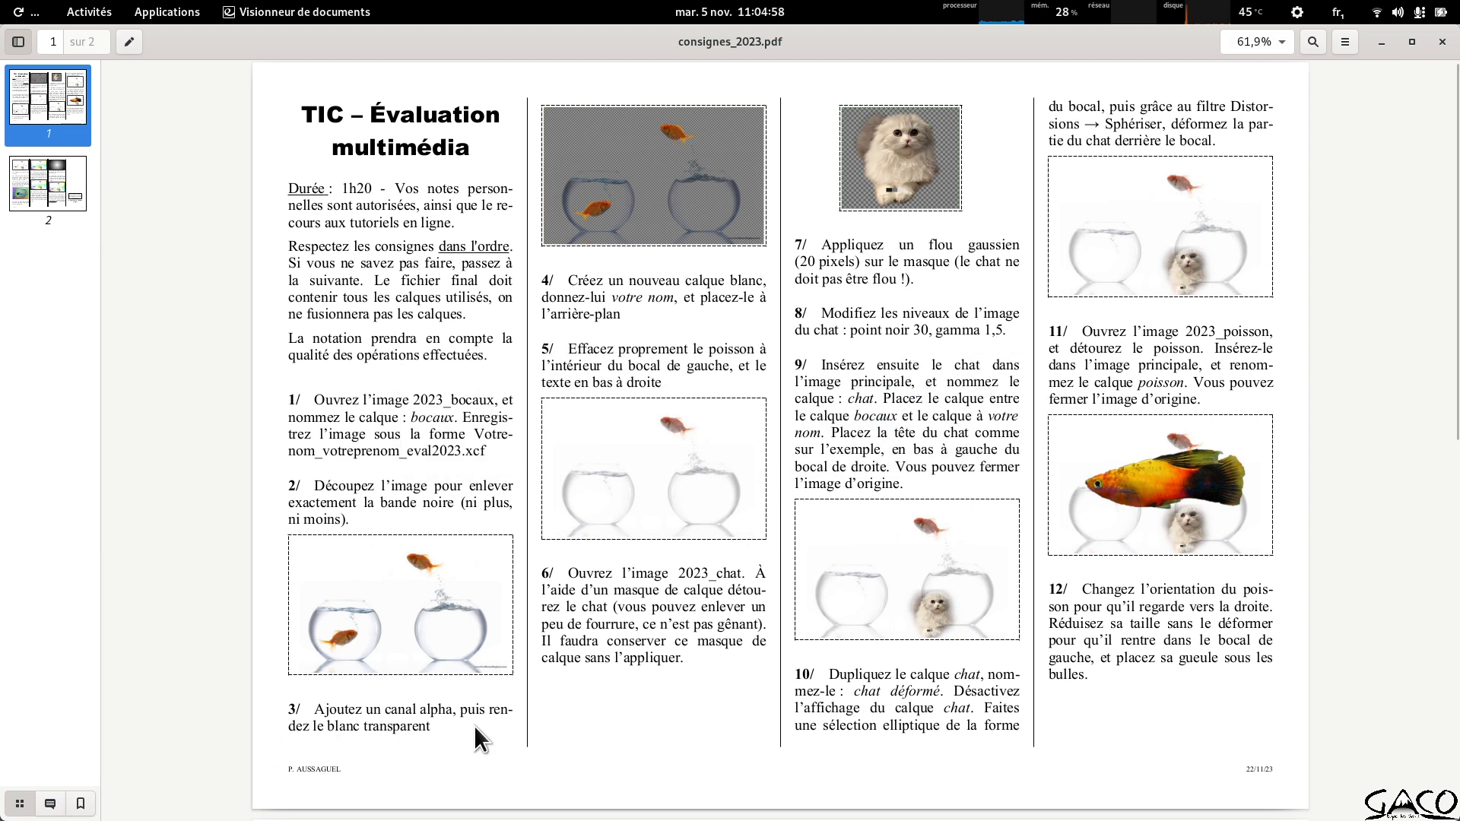
key("alt+Tab")
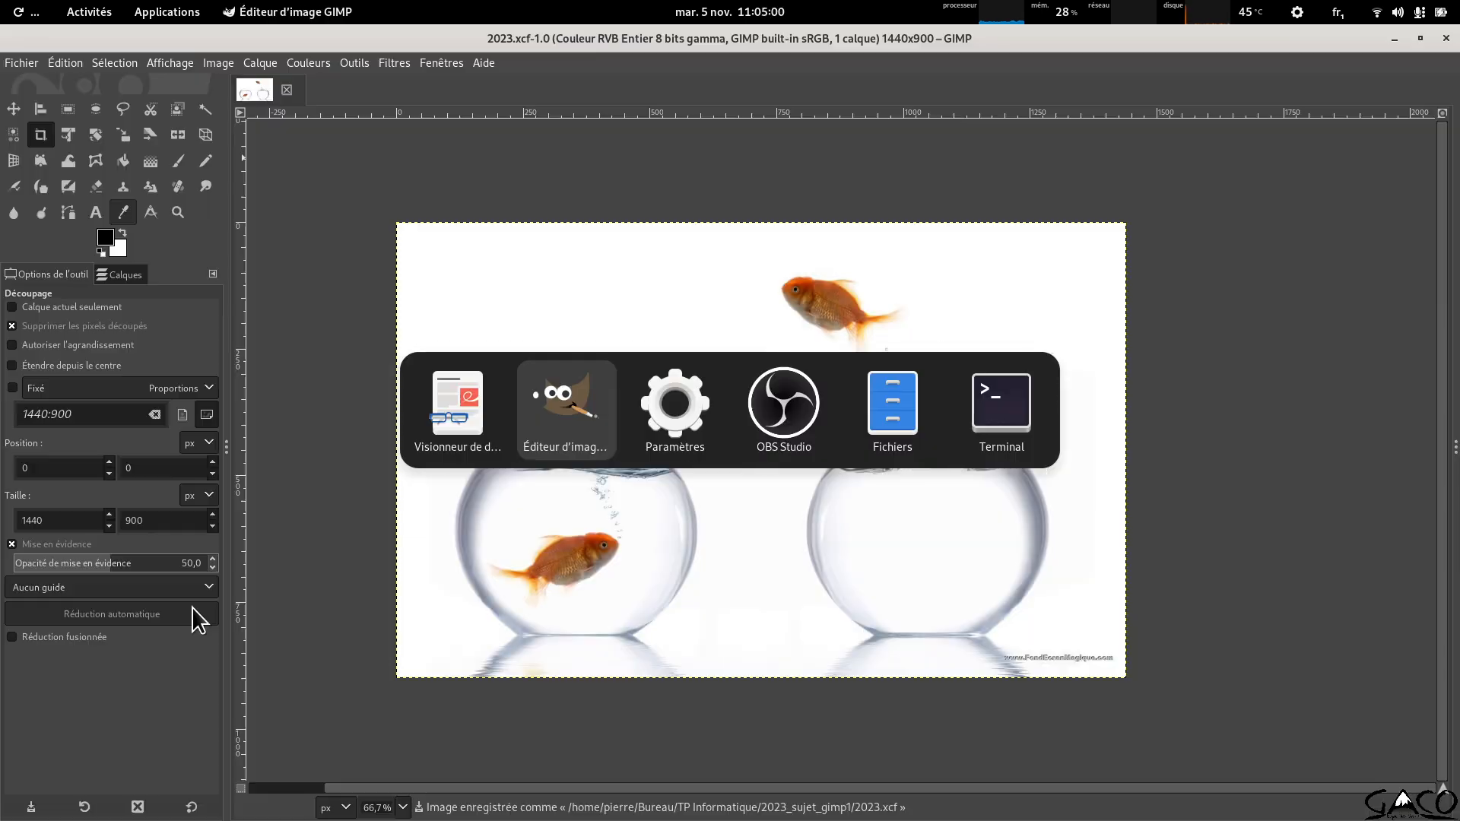
left_click(255, 64)
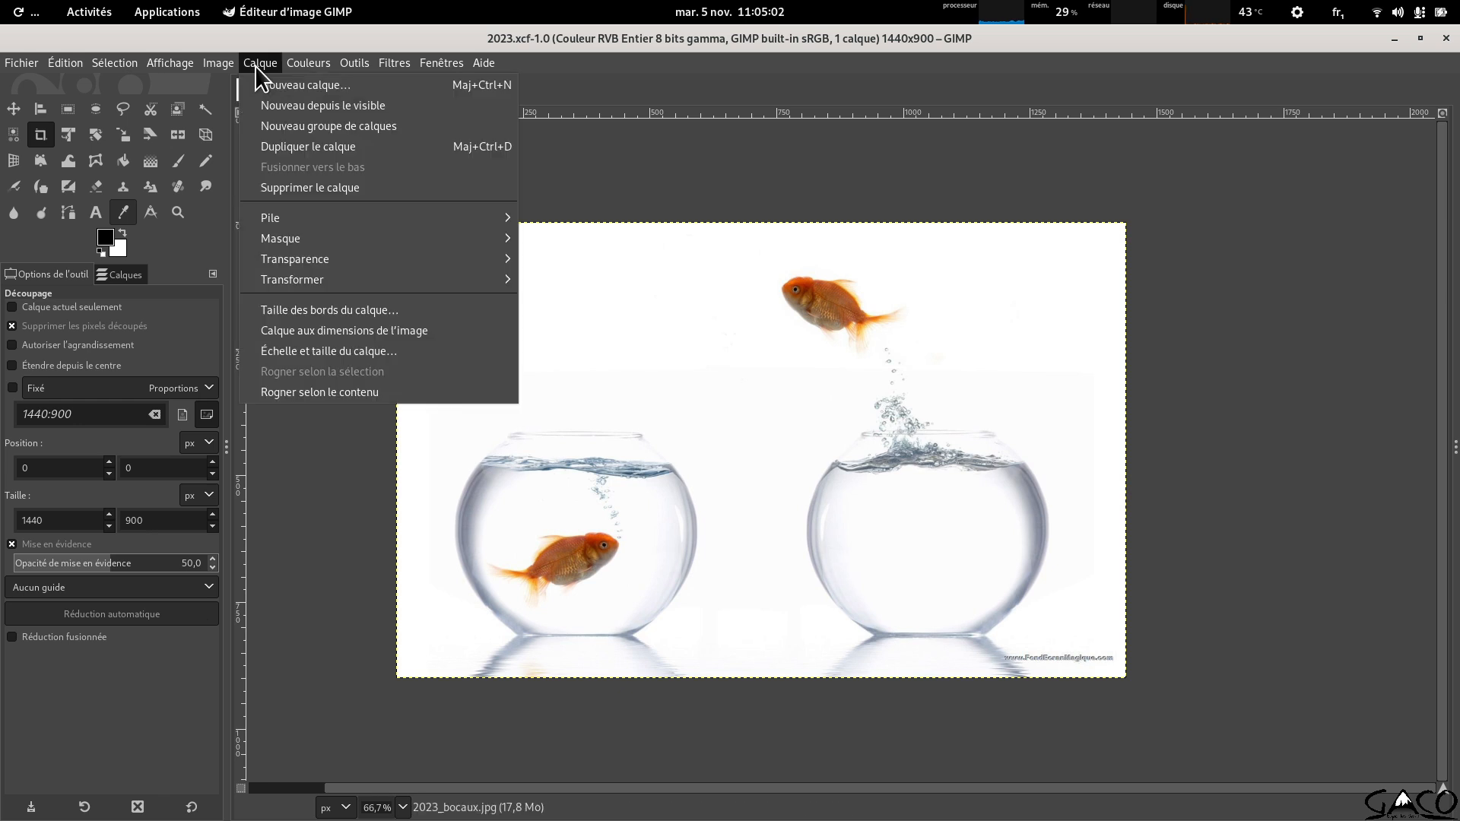
mouse_move(327, 258)
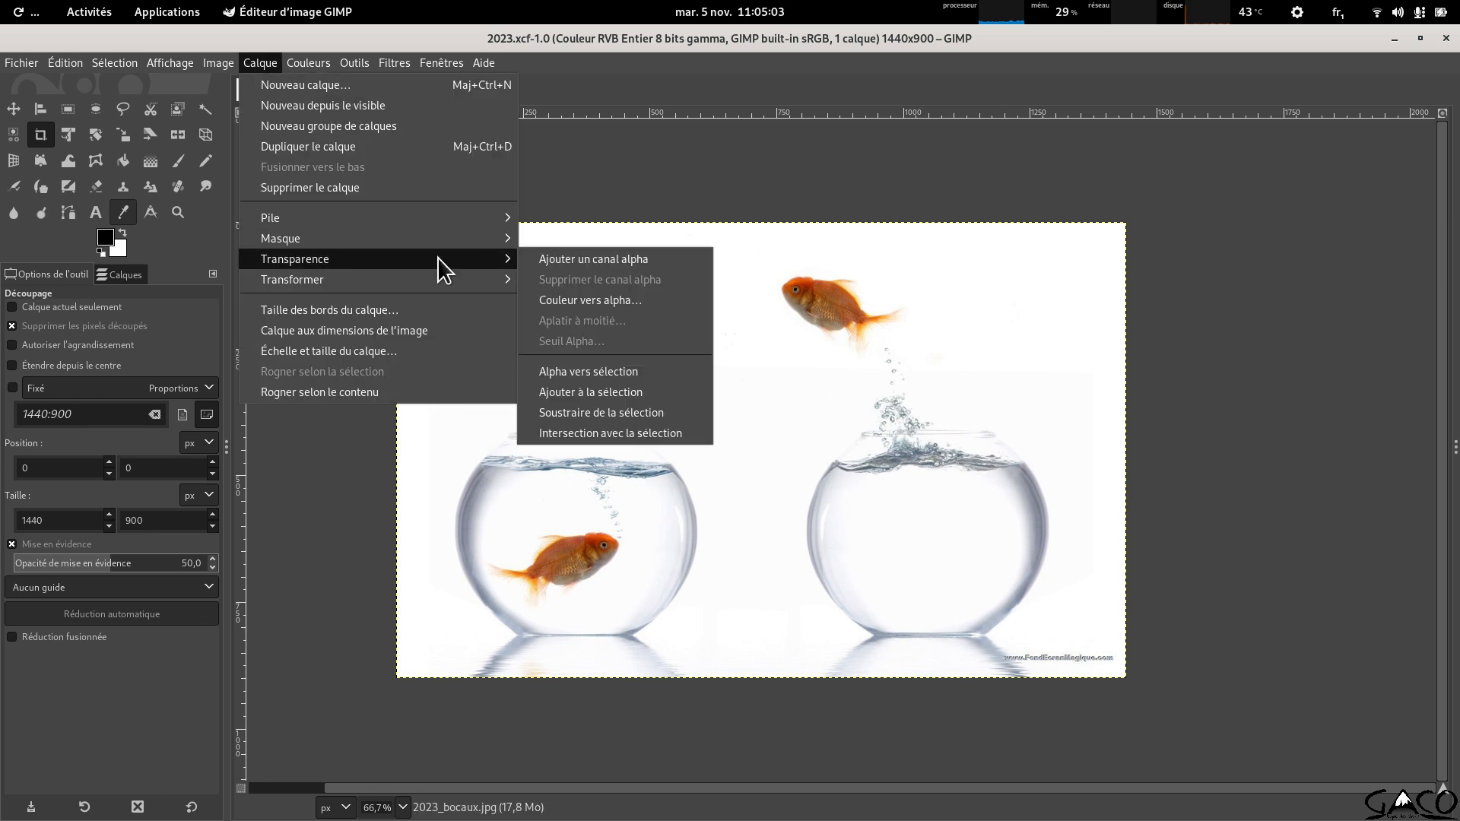
left_click(590, 258)
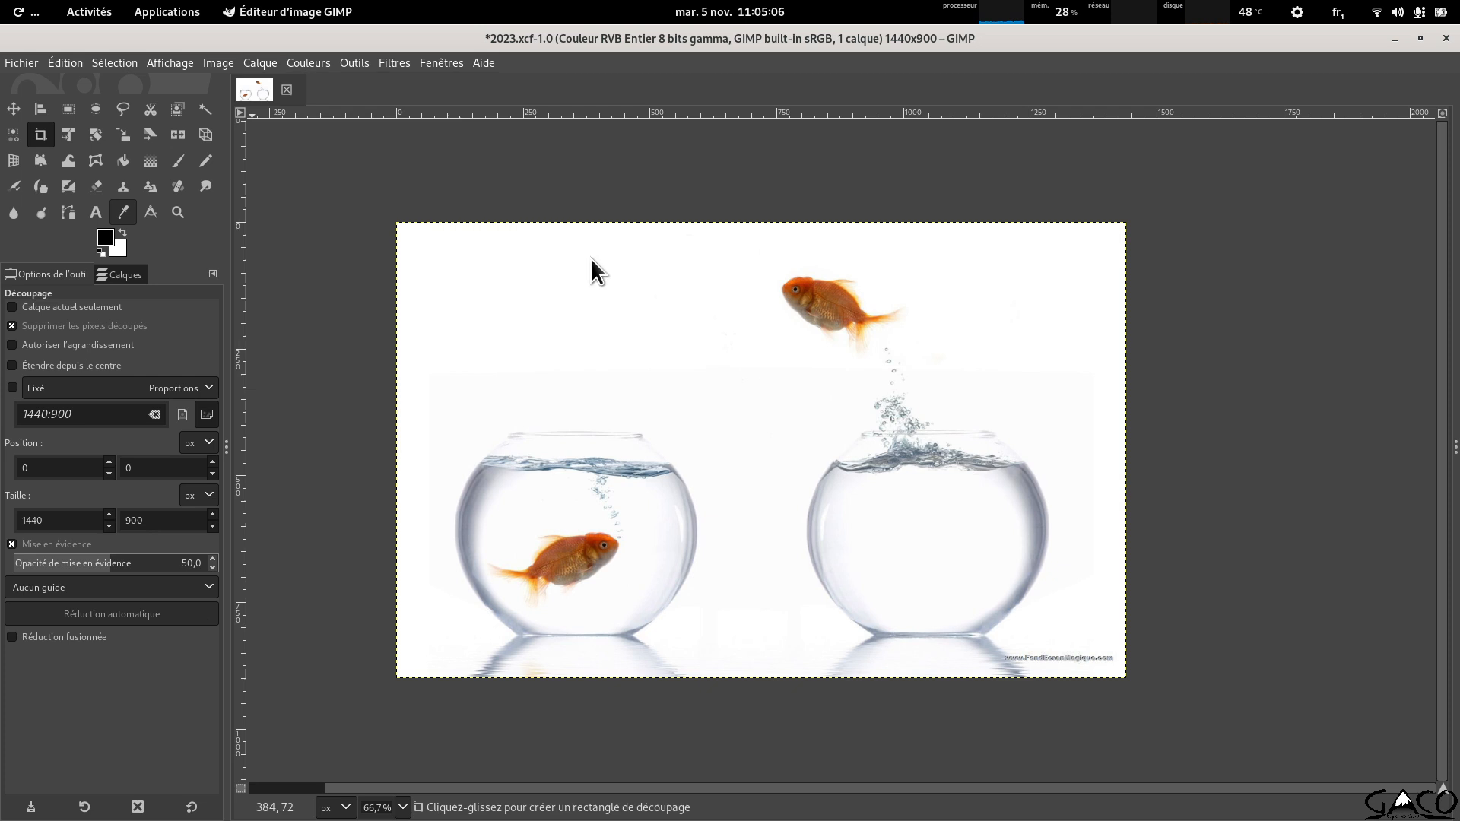
Make the white of the 2023_bocaux.jpg layer transparent with Color to Alpha (Couleur vers alpha).
left_click(244, 64)
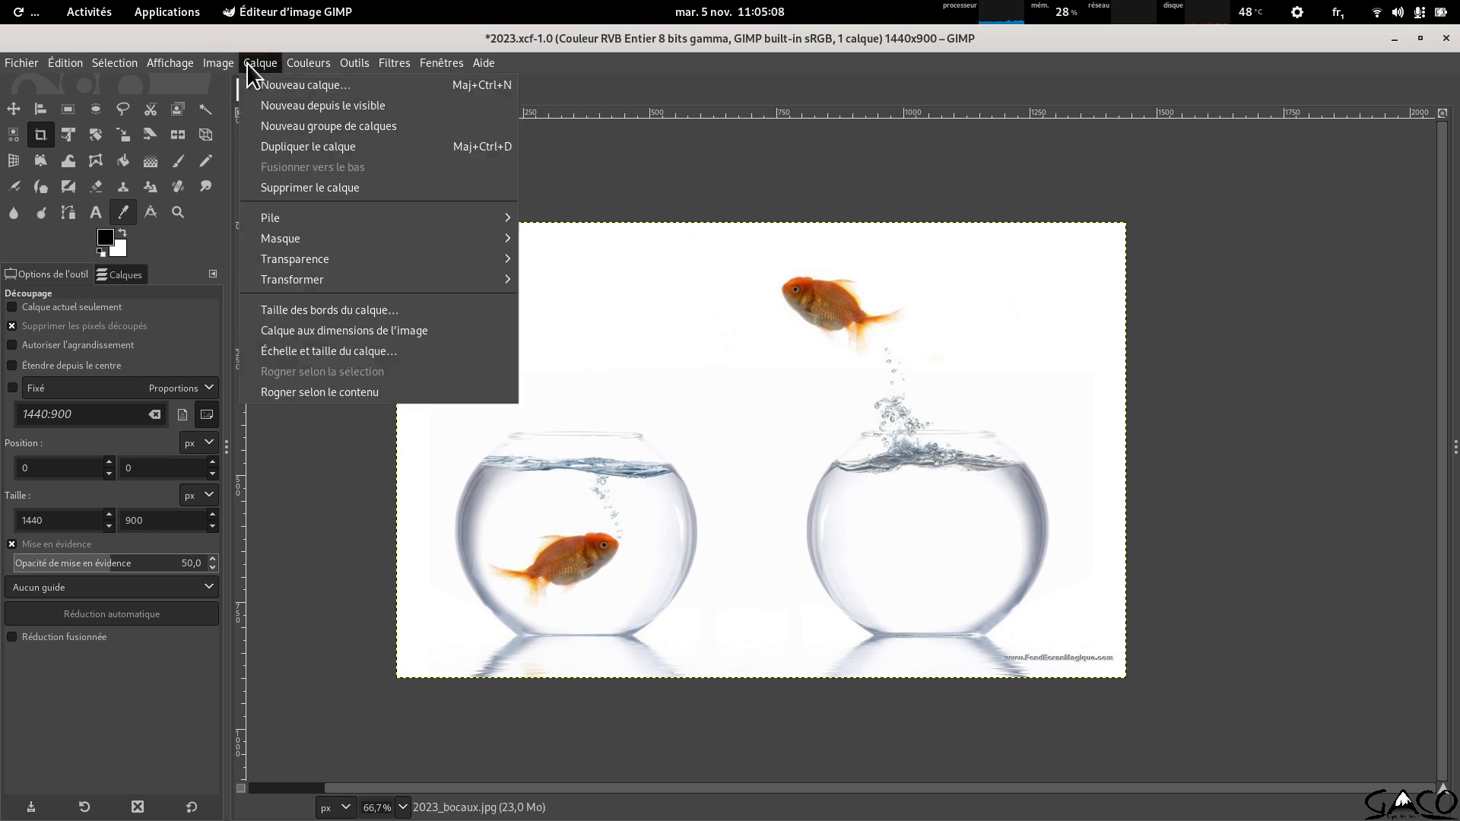
mouse_move(394, 259)
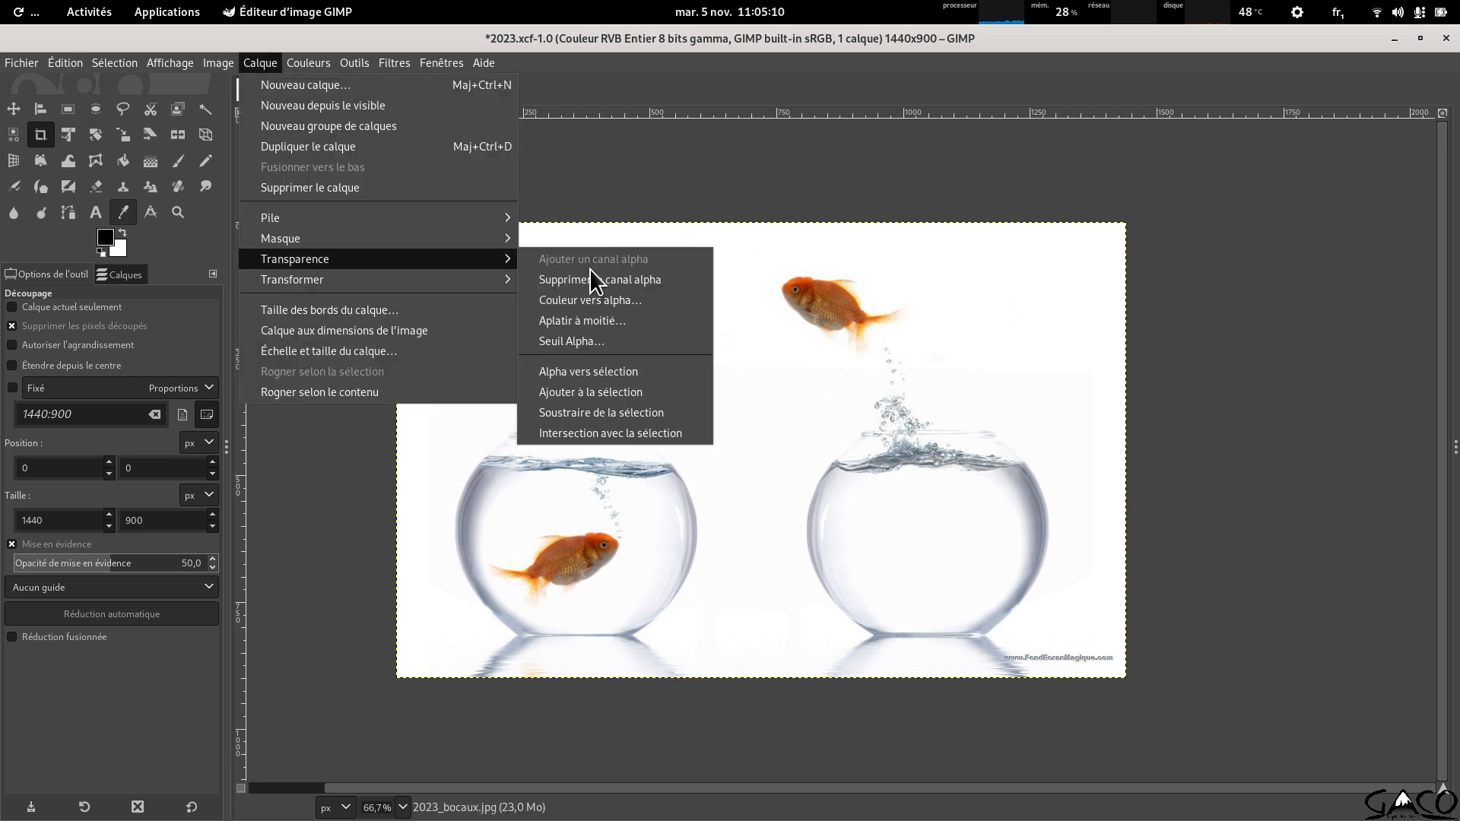
left_click(653, 300)
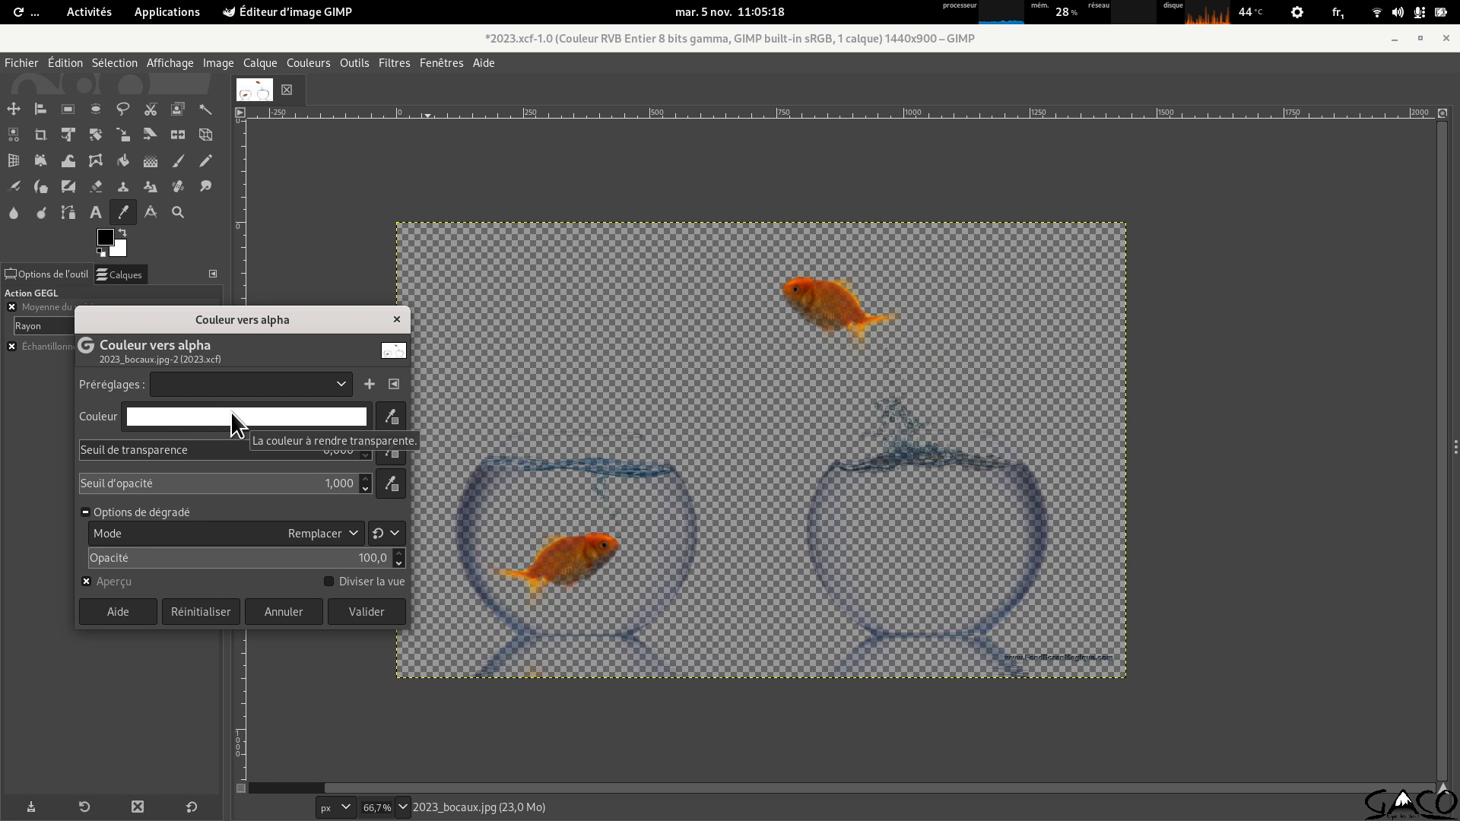
left_click(363, 616)
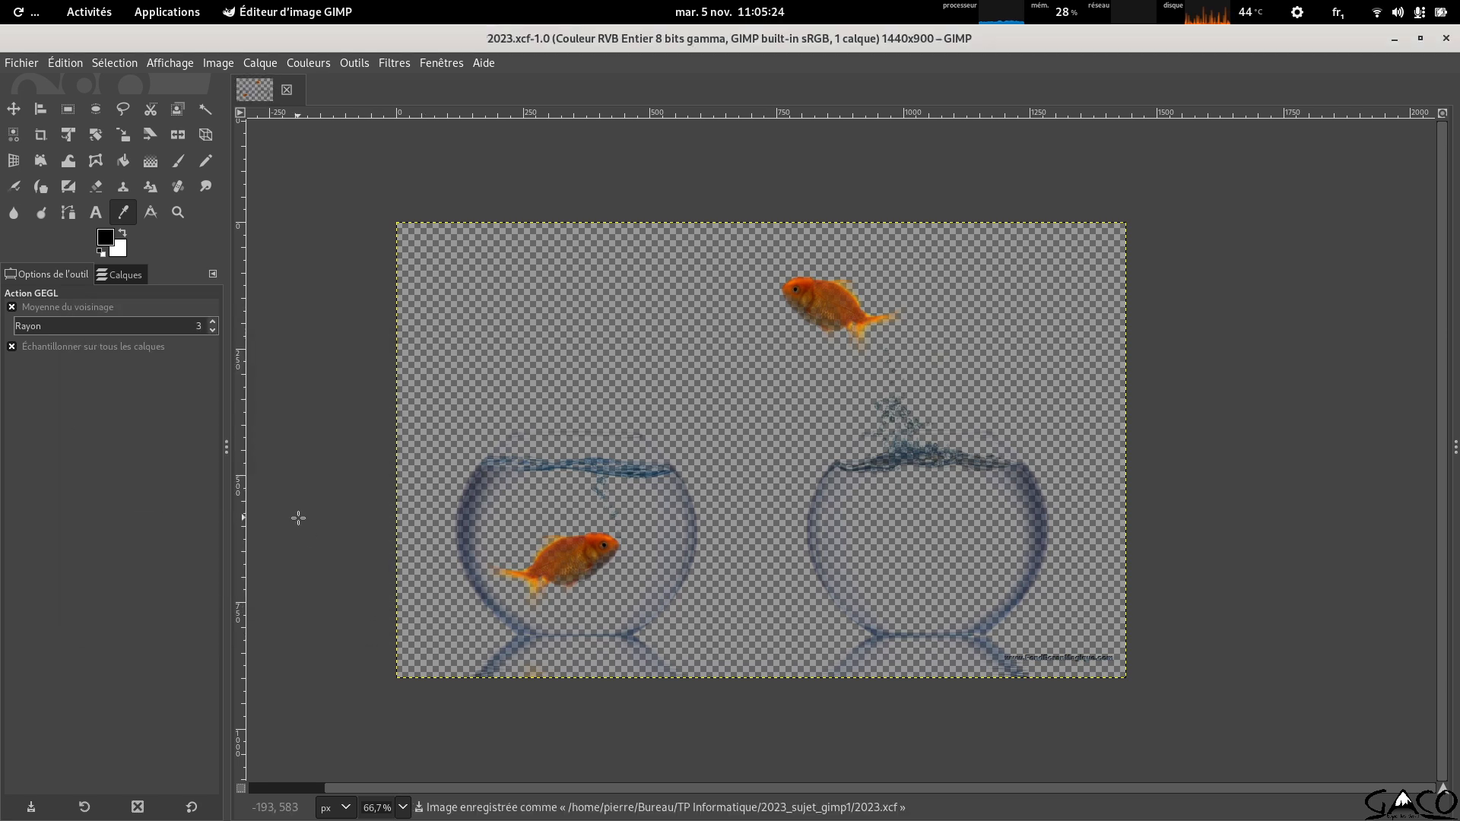
Consult the PDF instructions and, back in GIMP, add a layer named mon nom filled with the white background colour beneath 2023_bocaux.jpg.
key("alt+Tab")
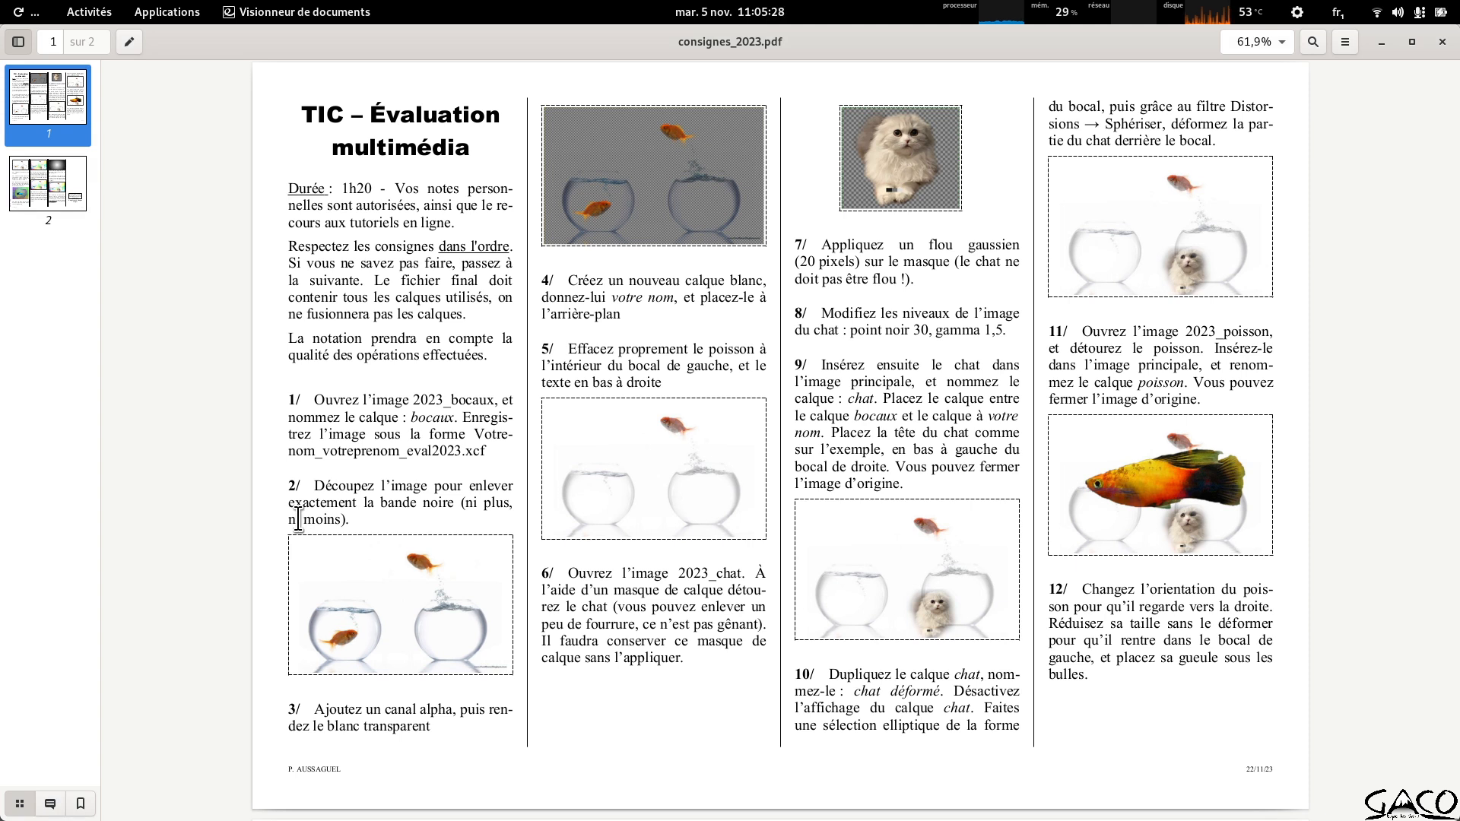
key("alt+Tab")
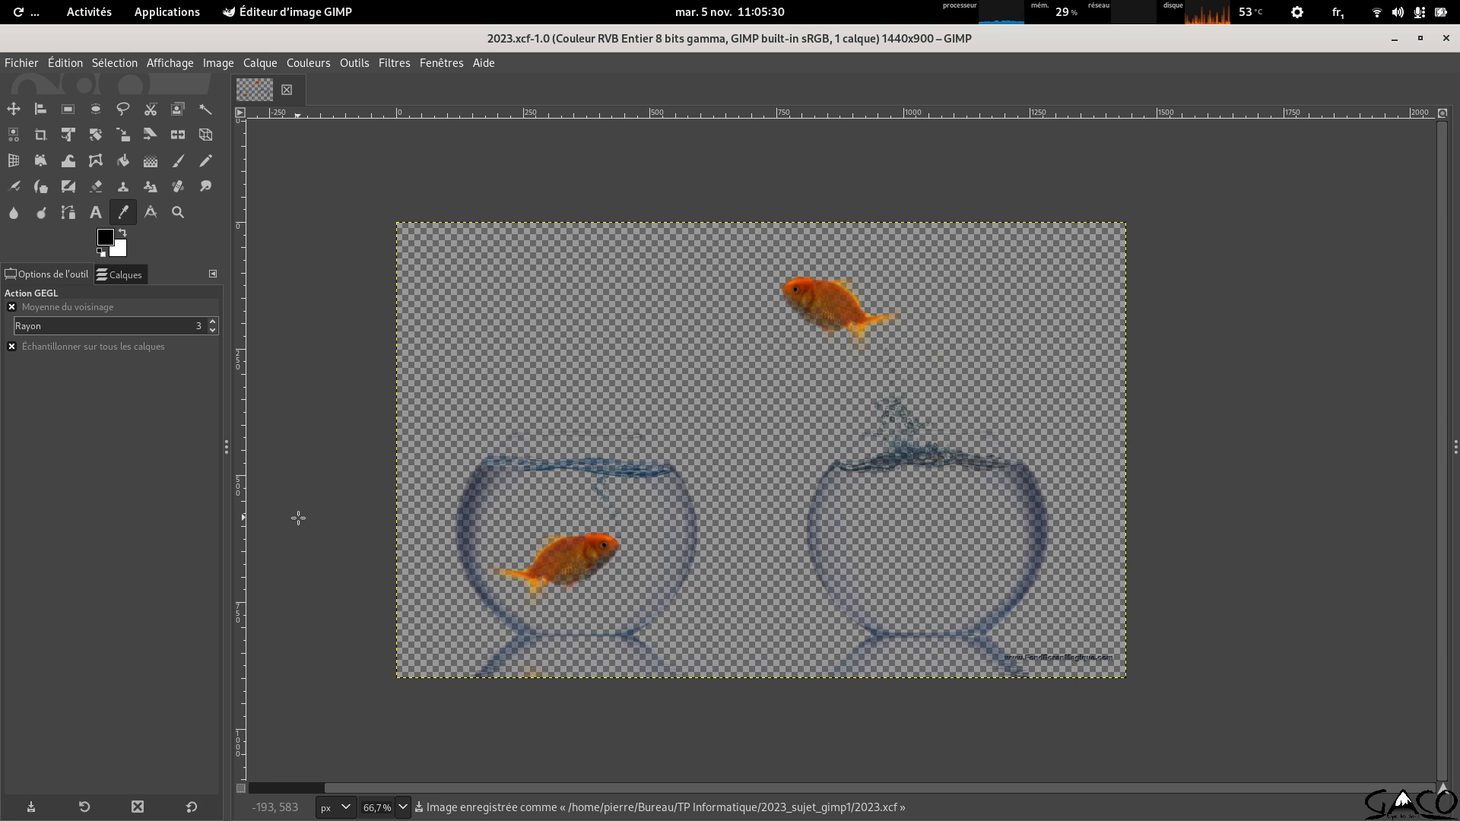
left_click(122, 276)
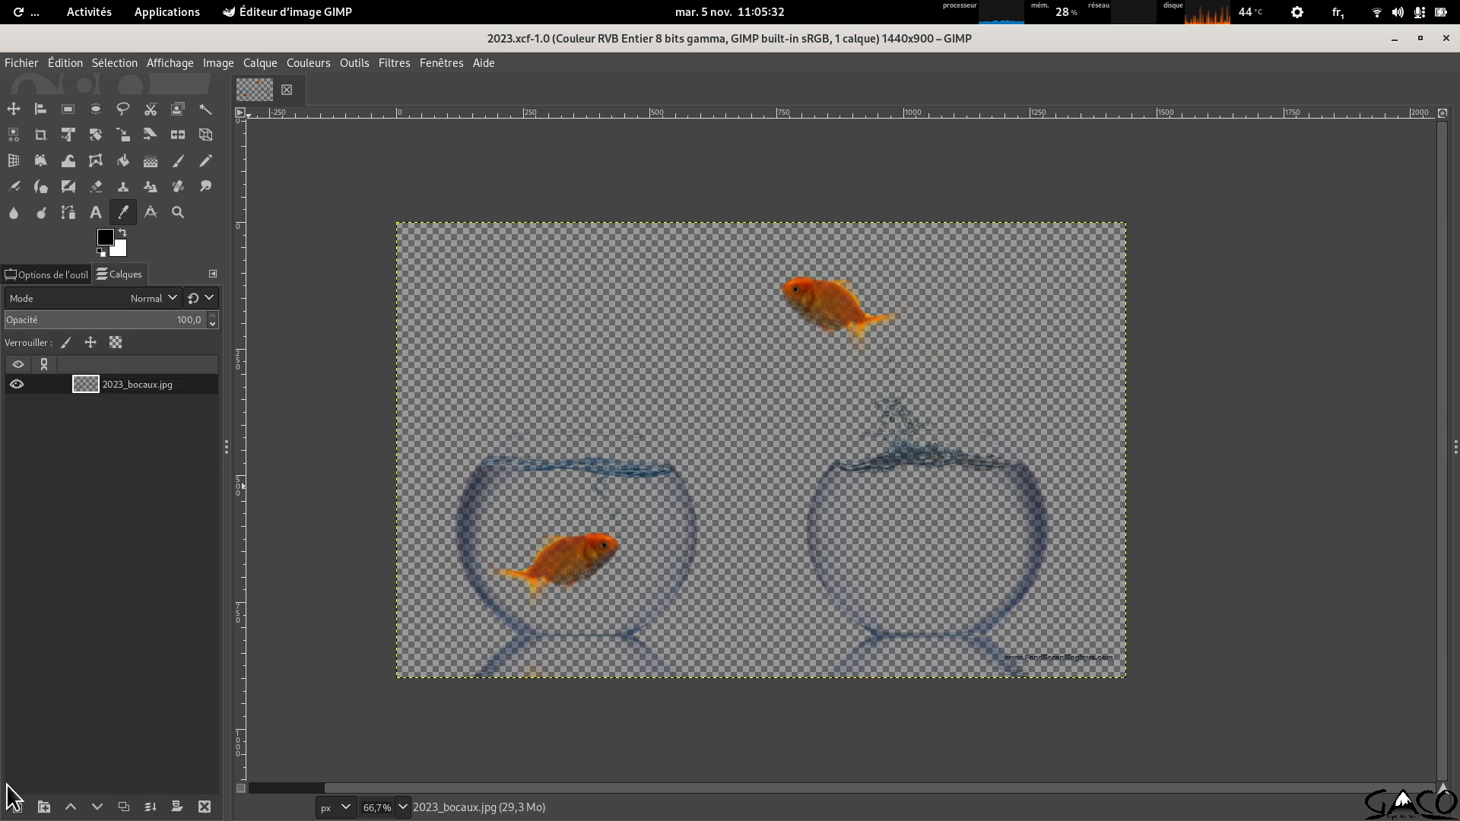
left_click(17, 806)
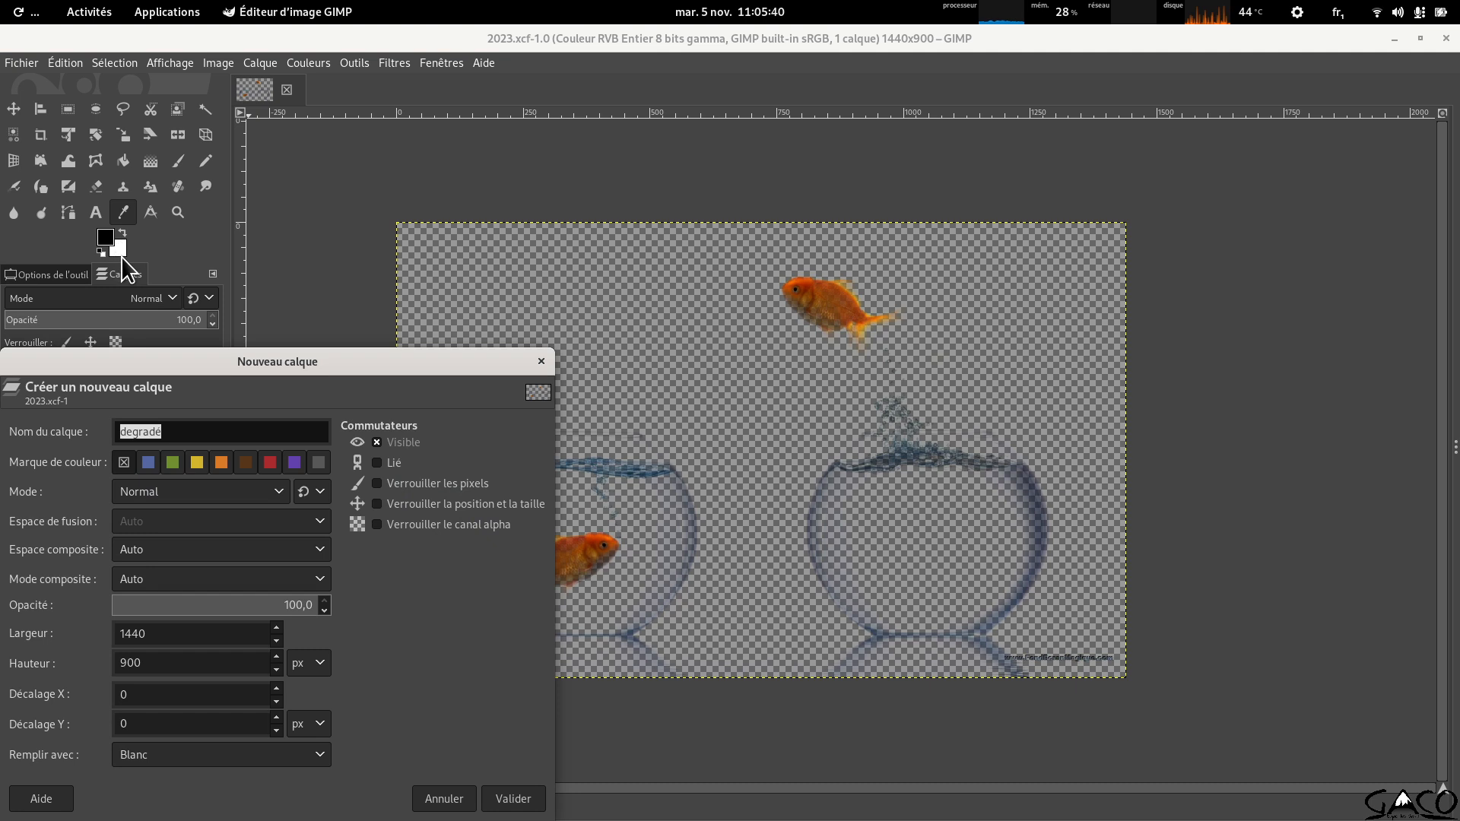
left_click(258, 752)
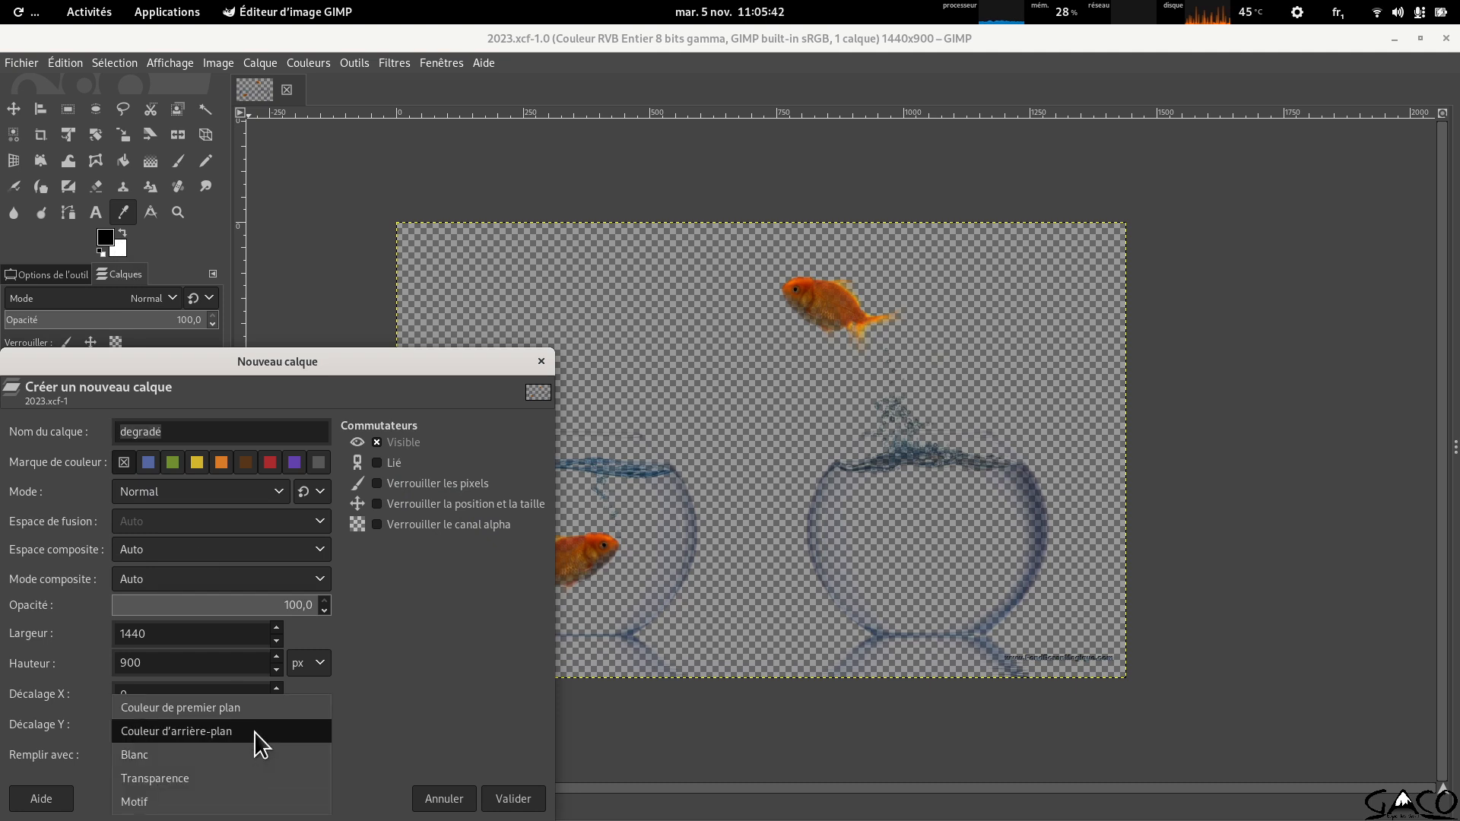
left_click(254, 732)
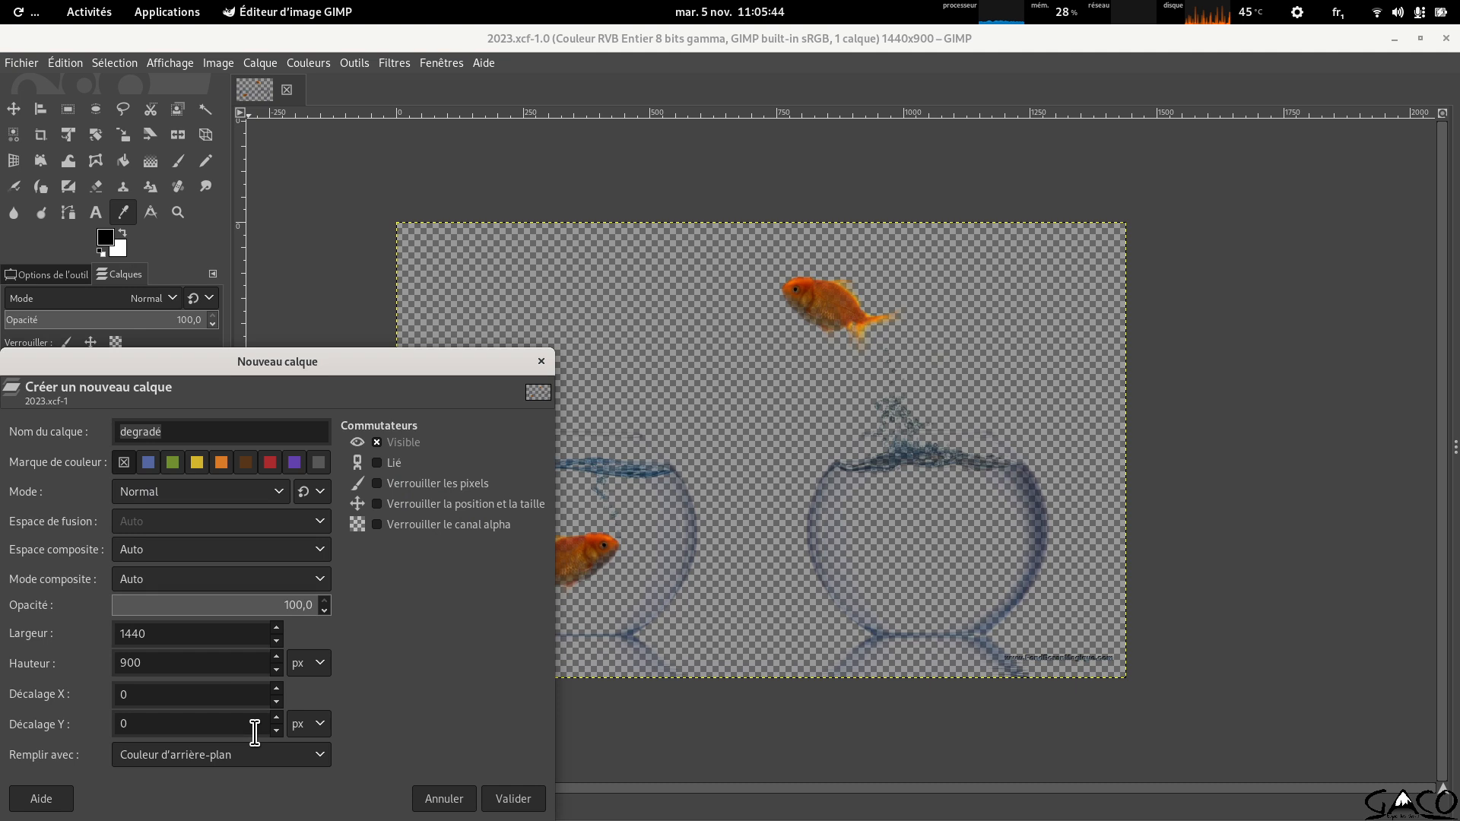
double_click(240, 432)
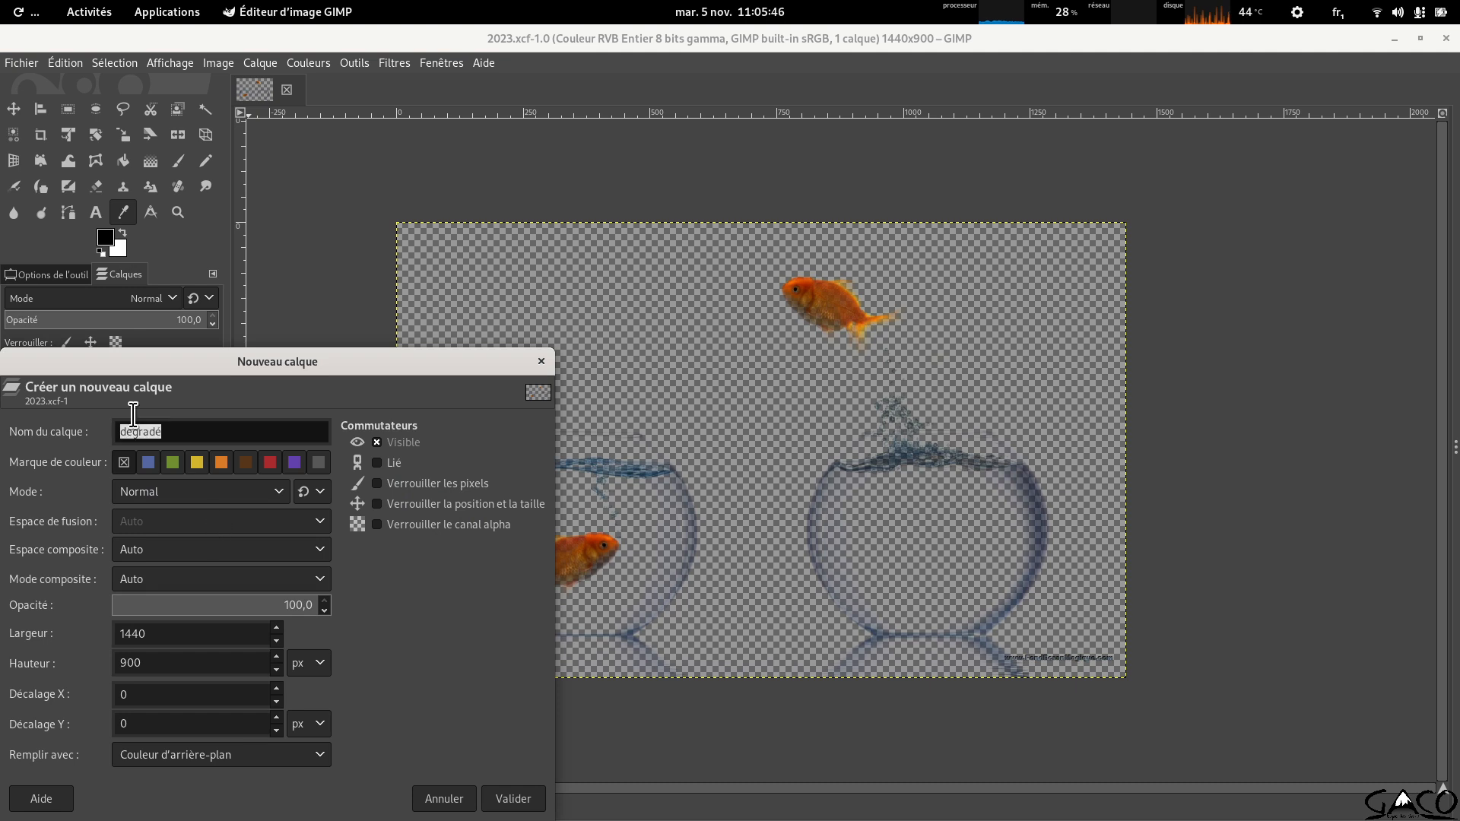
type("mon nom")
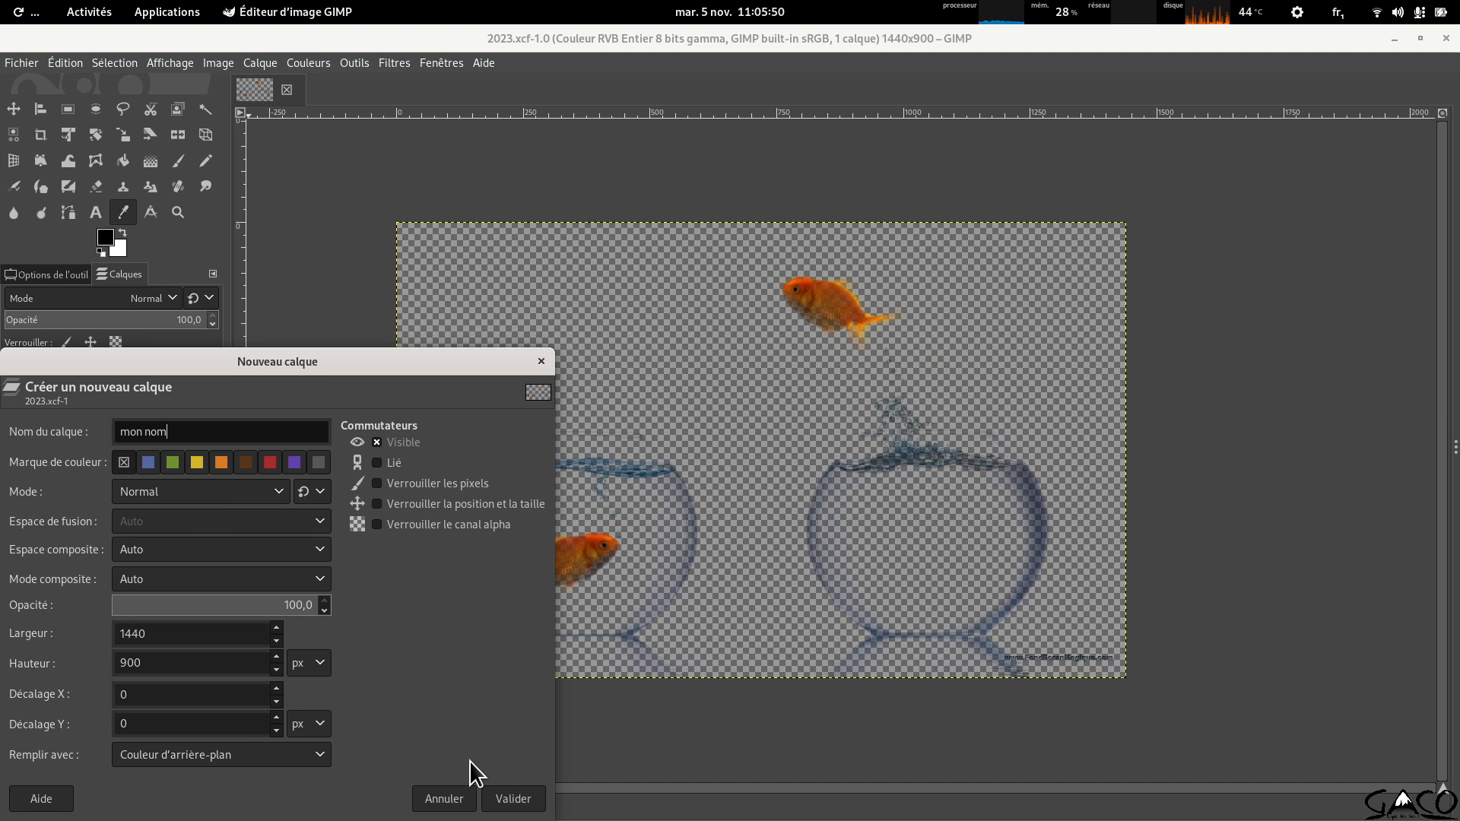
left_click(508, 800)
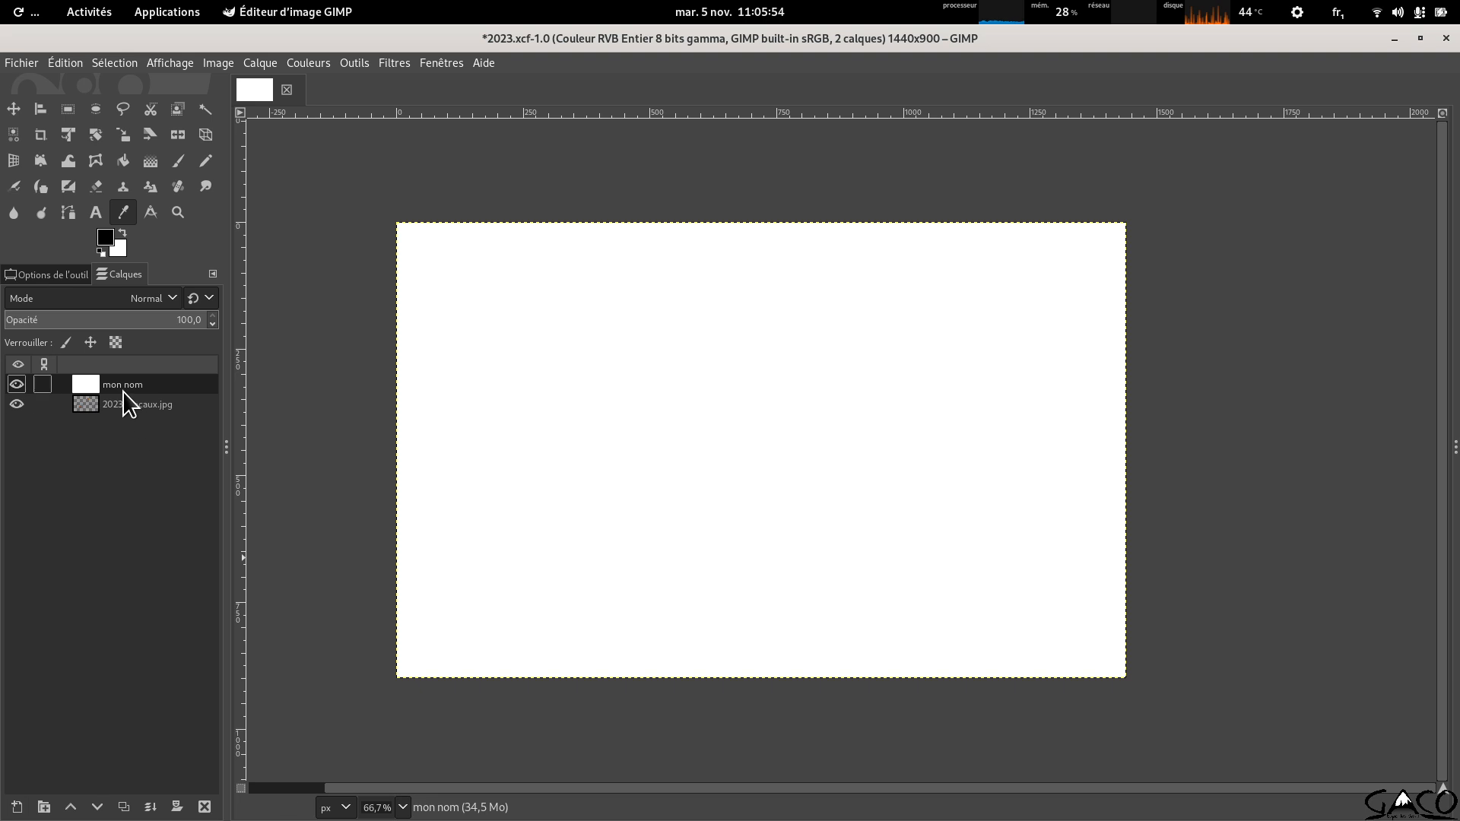
left_click_drag(120, 386, 154, 443)
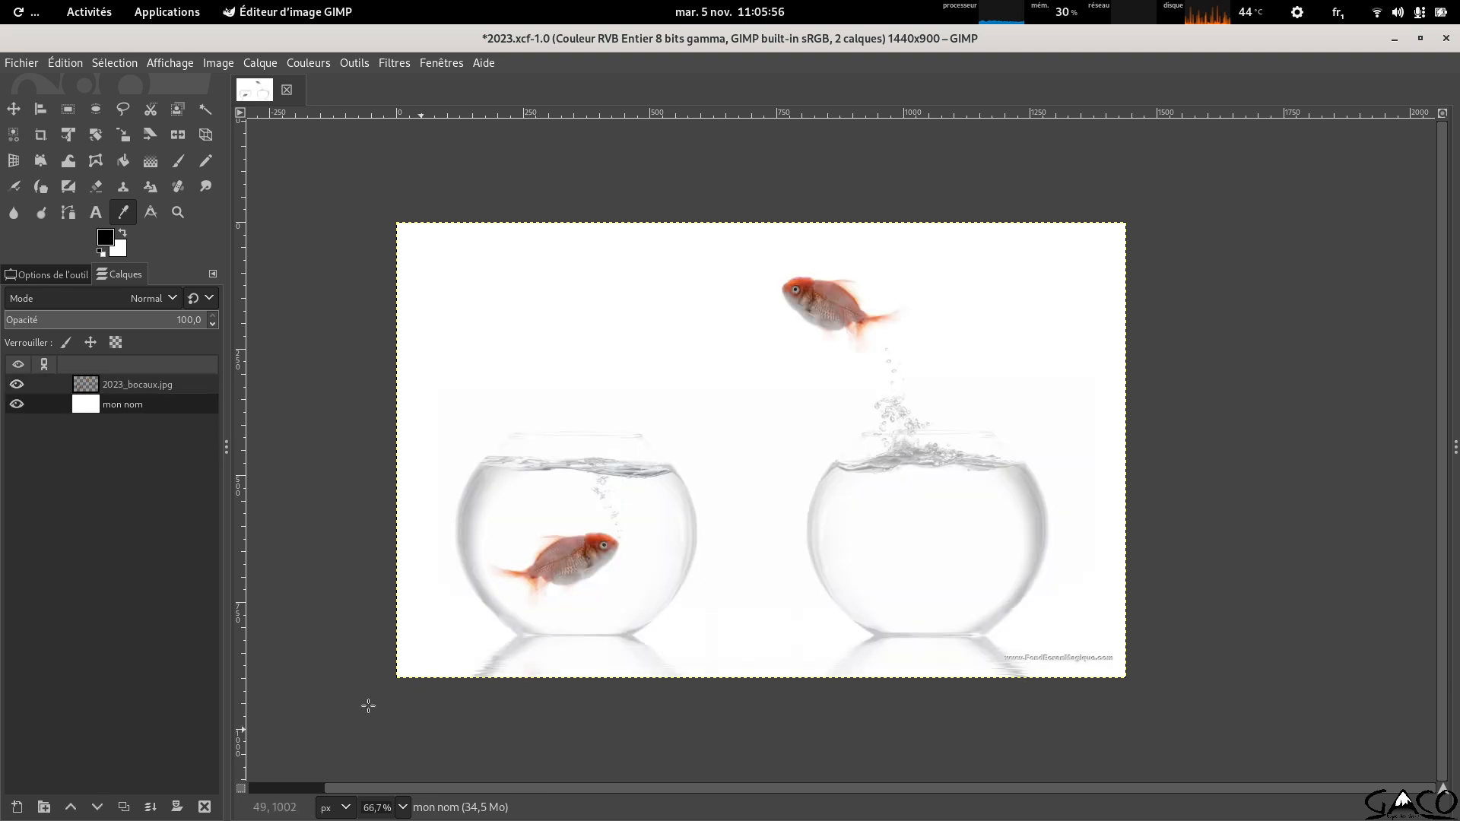
Rename the 2023_bocaux.jpg layer as Bocaux.
left_click(130, 386)
double_click(130, 385)
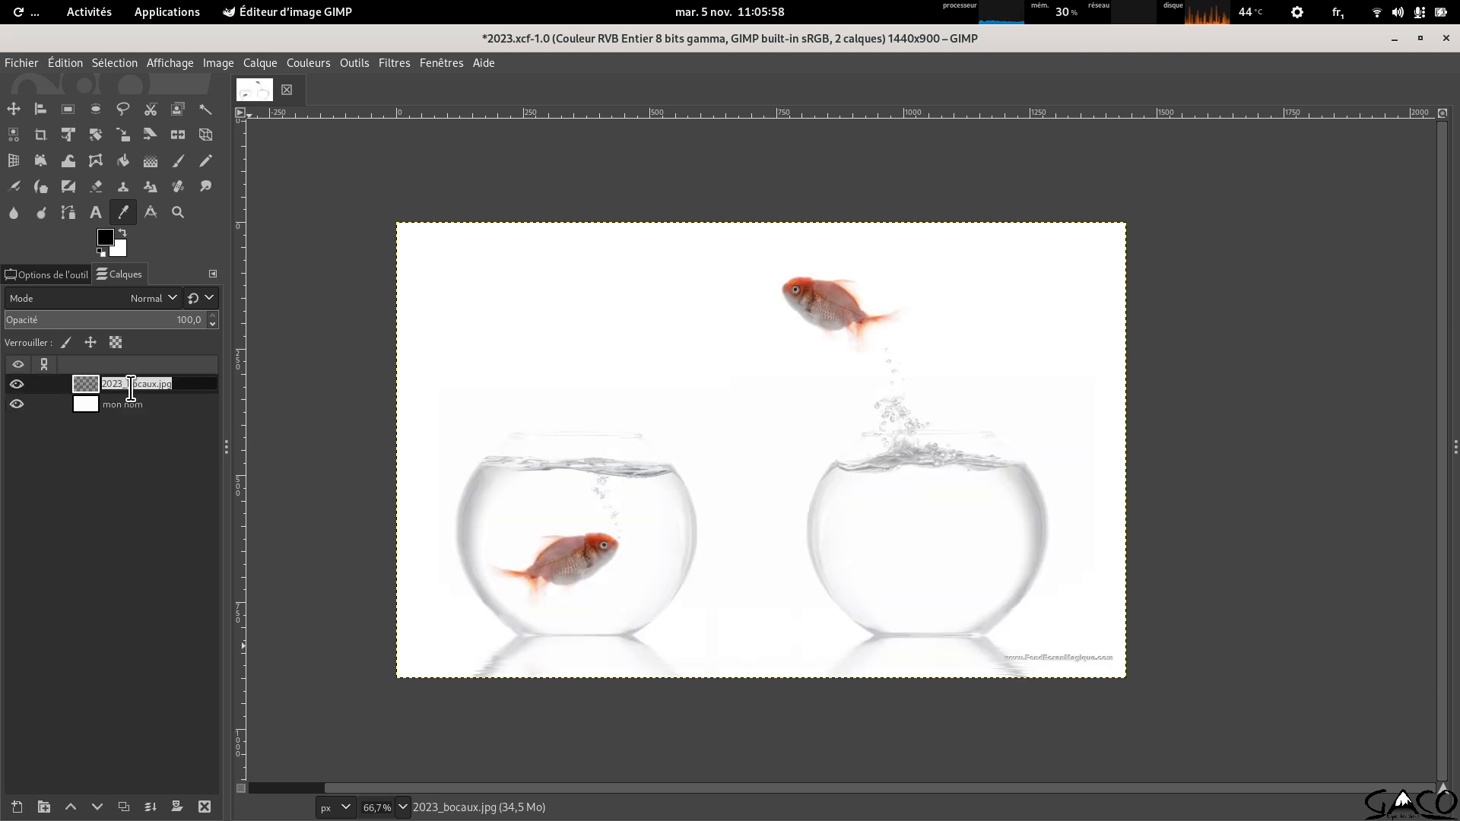
type("Bocaux")
key("Return")
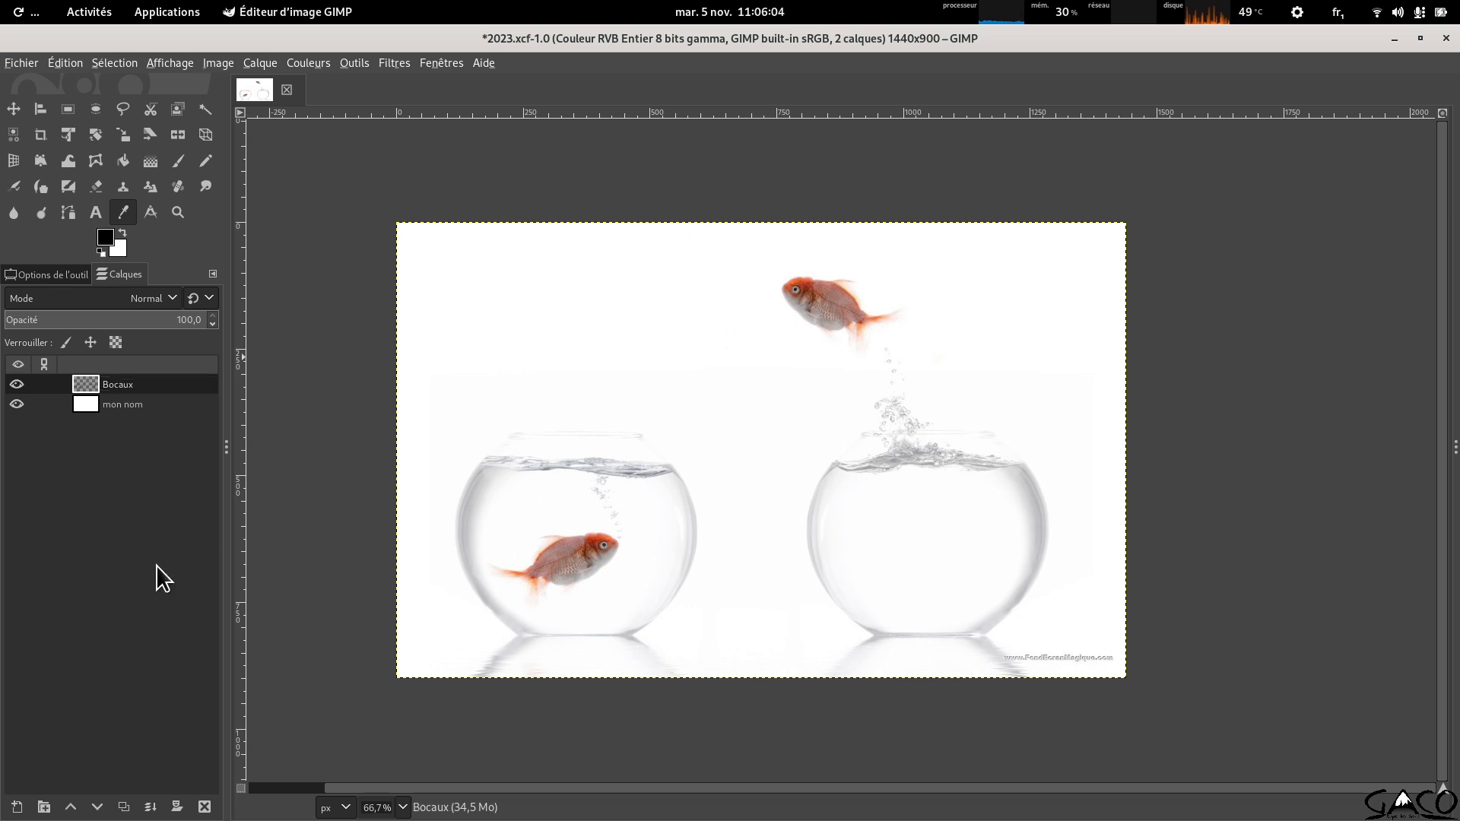
Consult instruction 5 in consignes_2023.pdf and, back in GIMP, inspect the fish inside the left bowl up close.
key("alt+Tab")
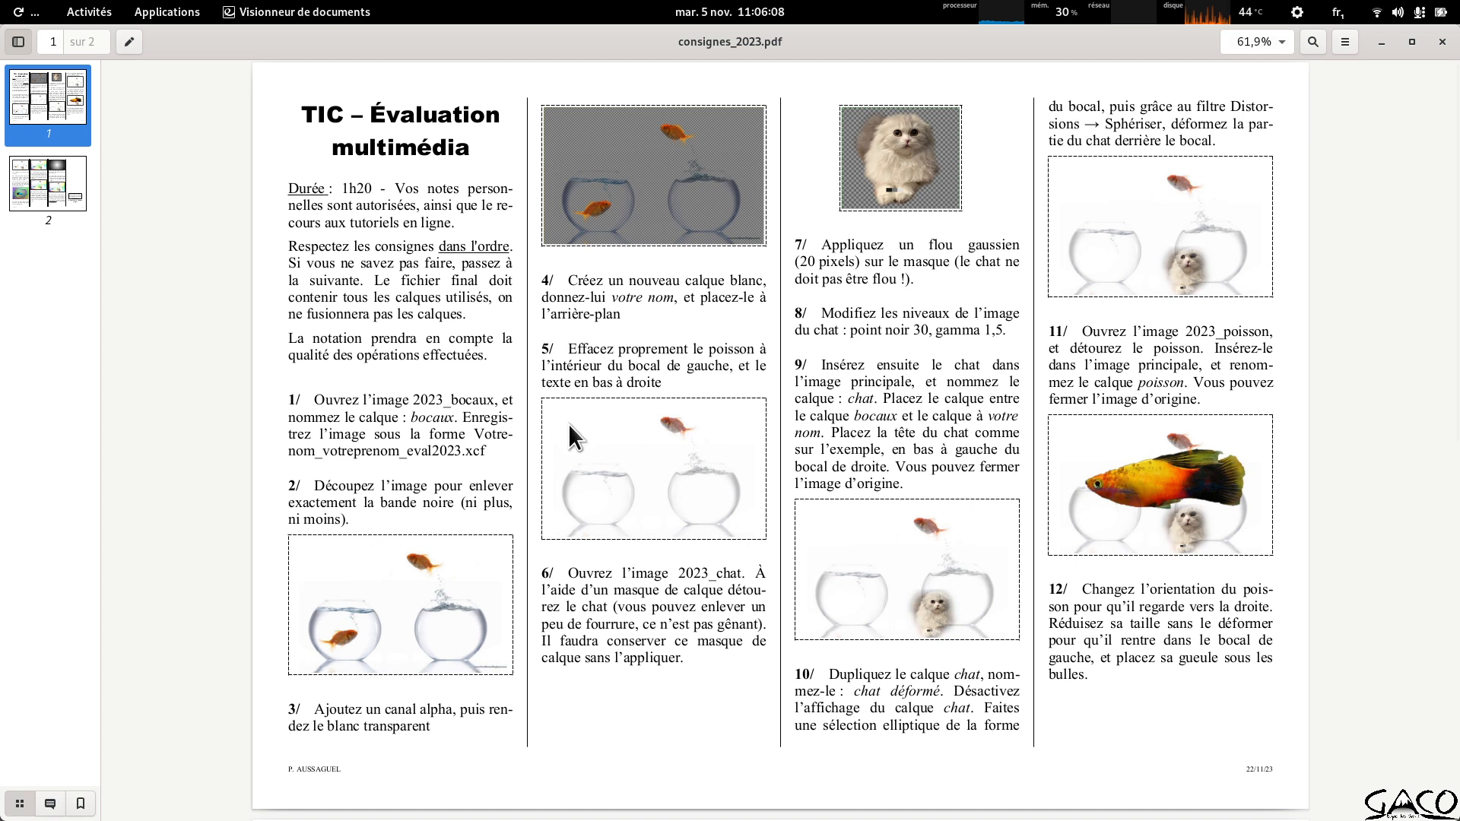
key("alt+Tab")
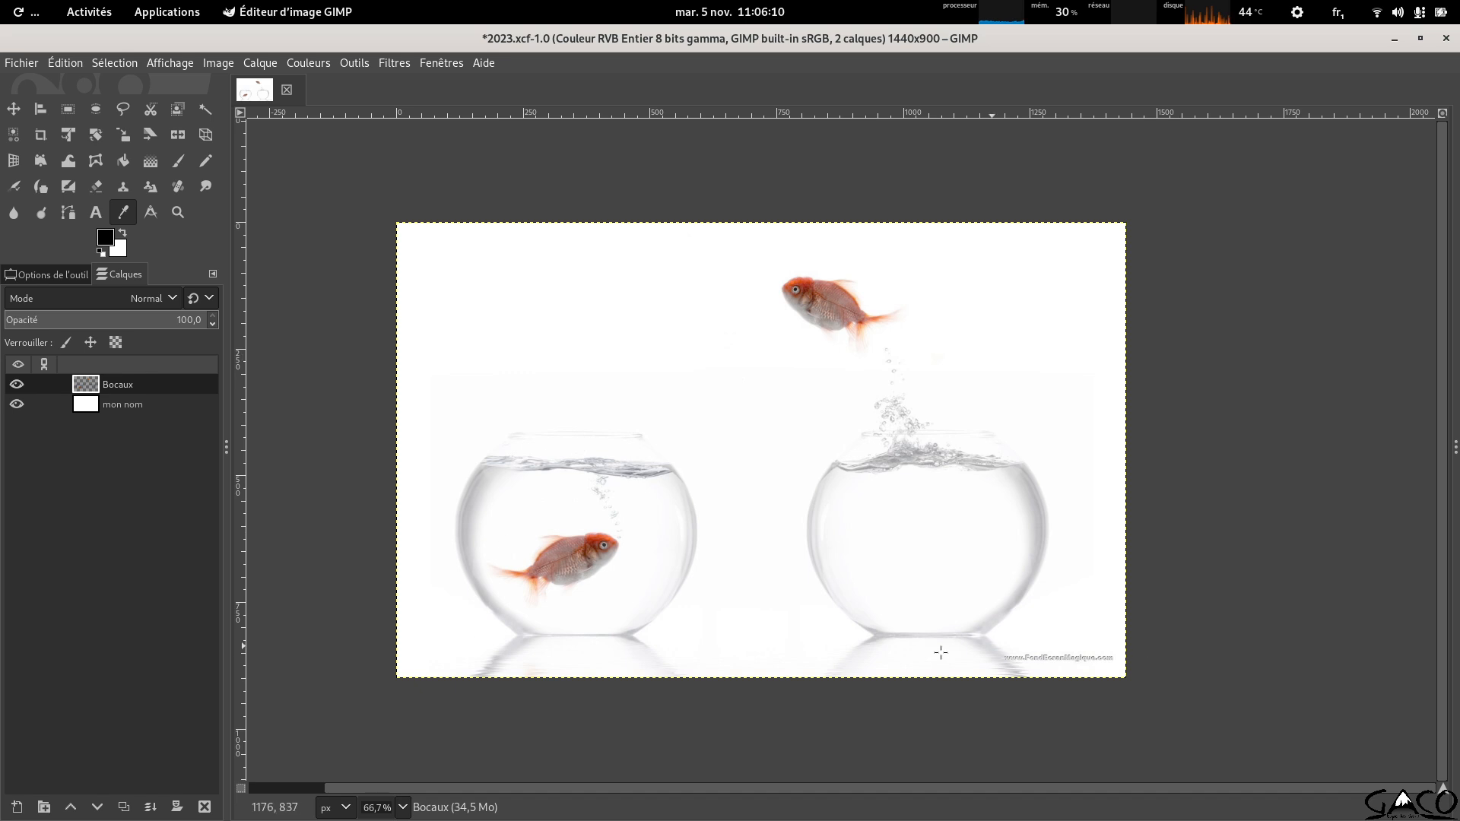
scroll(612, 578, "up", 2)
scroll(612, 579, "up", 2)
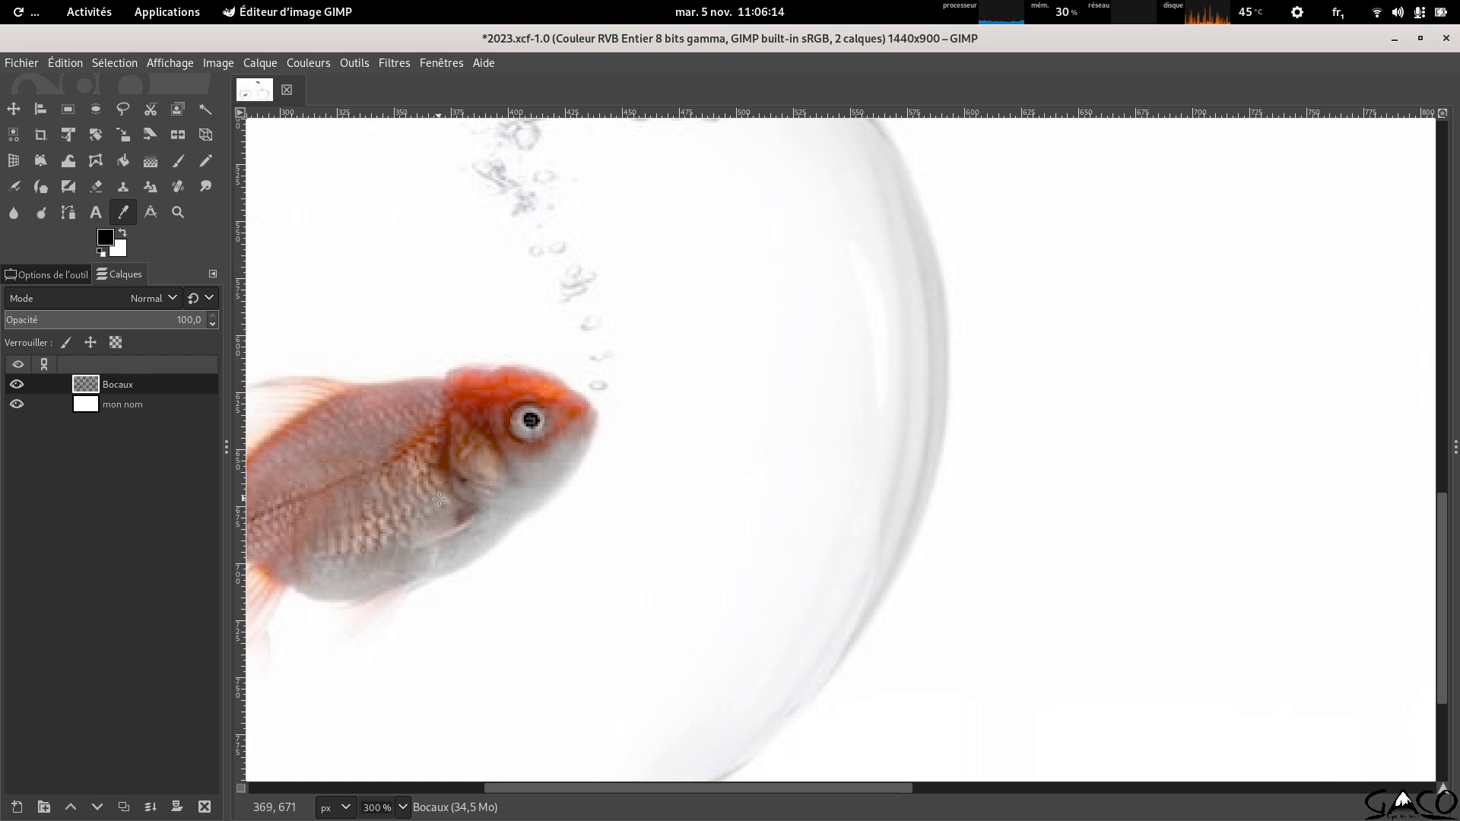
key("F2")
key("BackSpace")
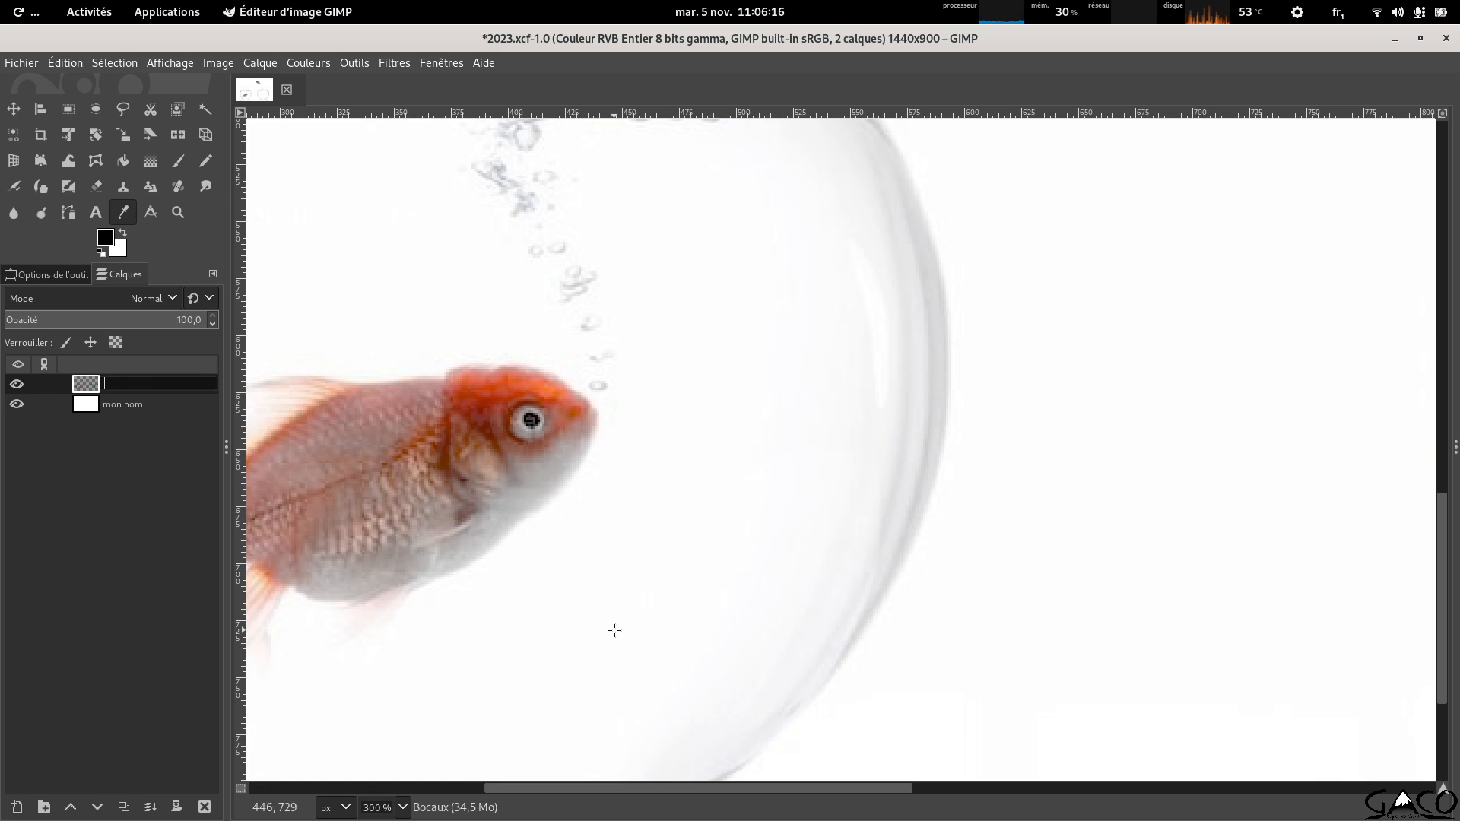
key("Escape")
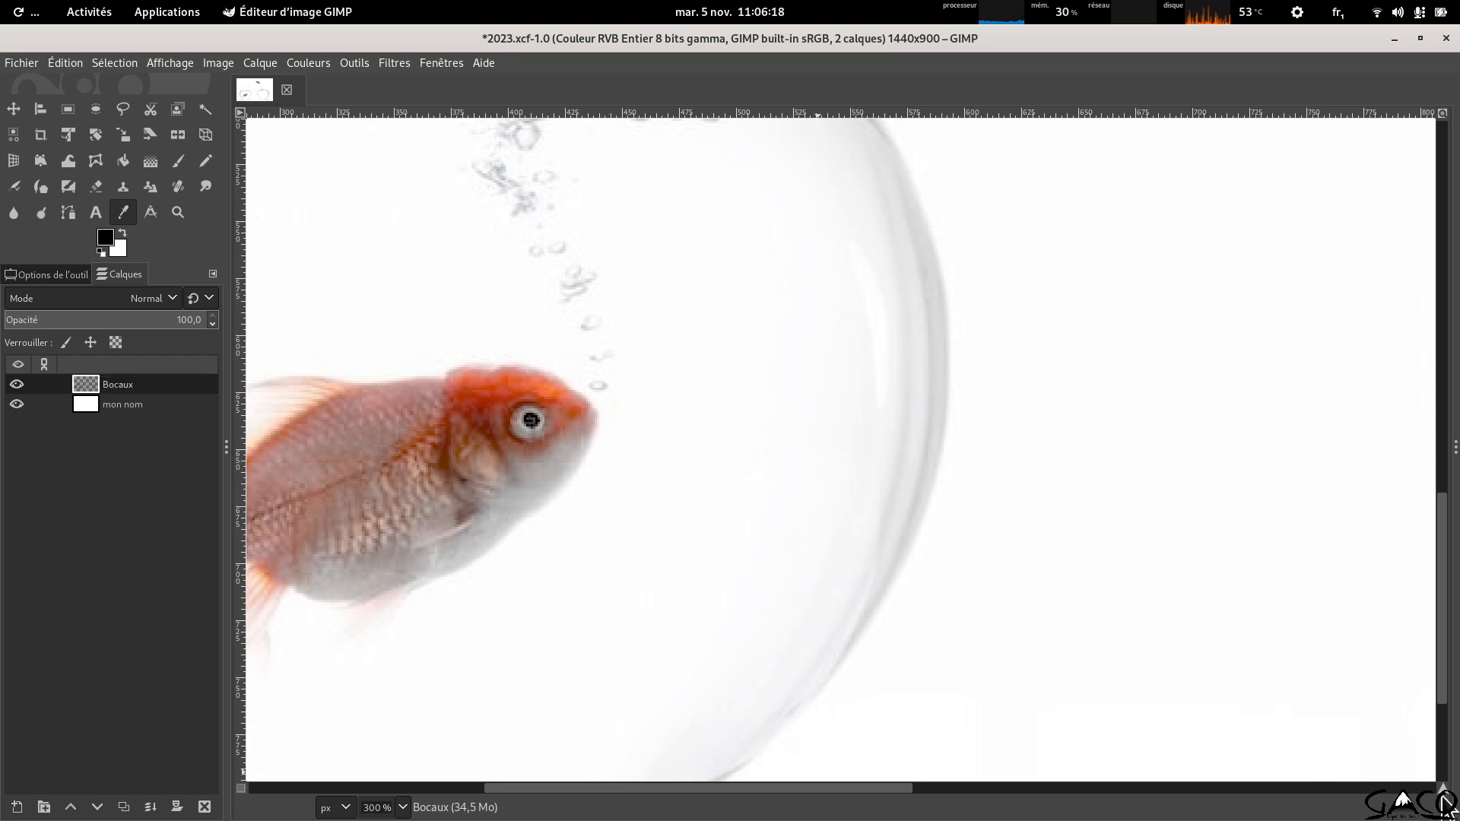
Hide and show the white mon nom layer to compare the left bowl's fish with and without the white background.
left_click_drag(1444, 800, 1406, 798)
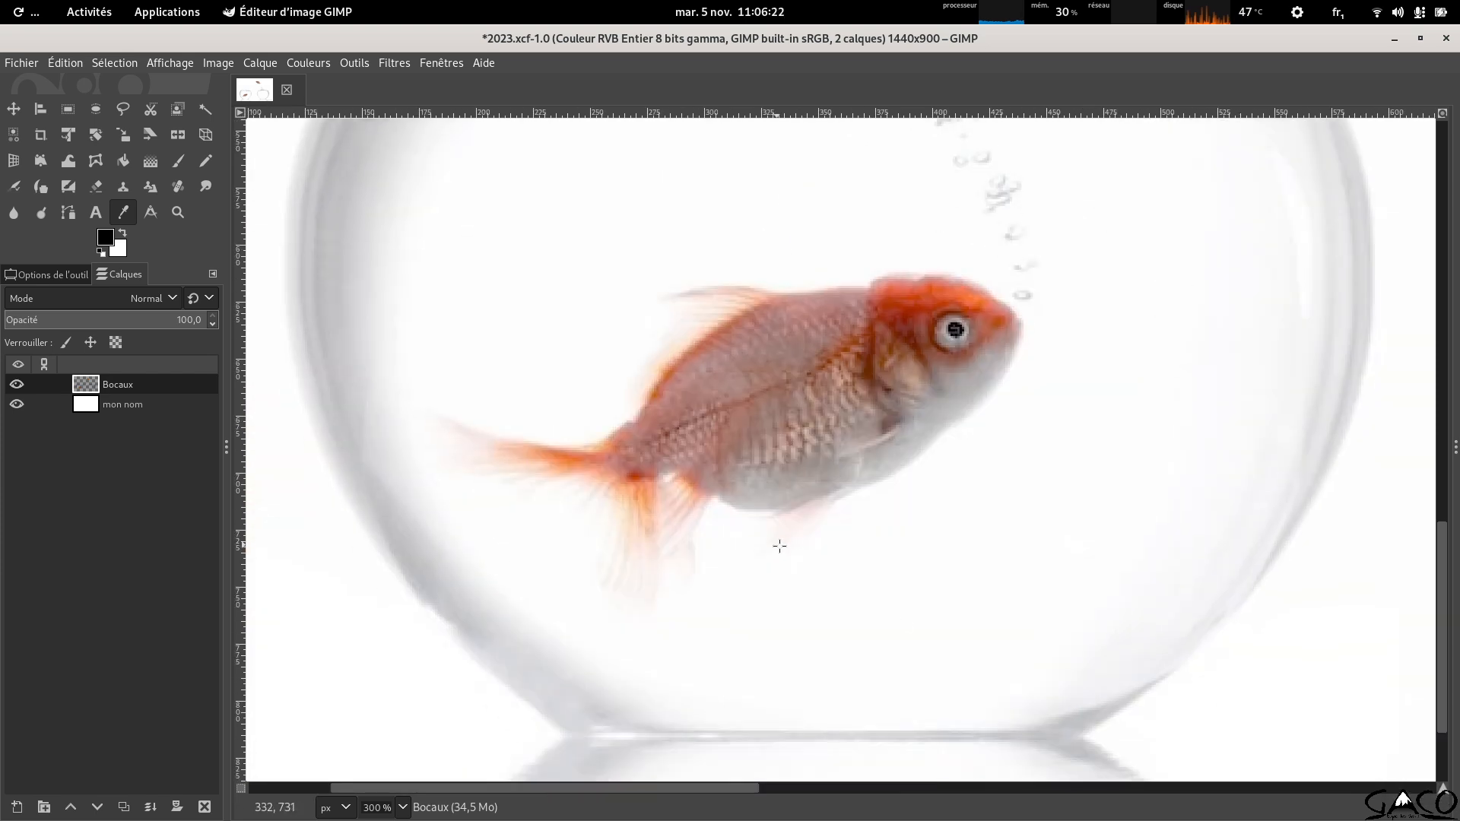
scroll(787, 514, "up", 1)
scroll(787, 513, "down", 1)
left_click(16, 405)
left_click(16, 405)
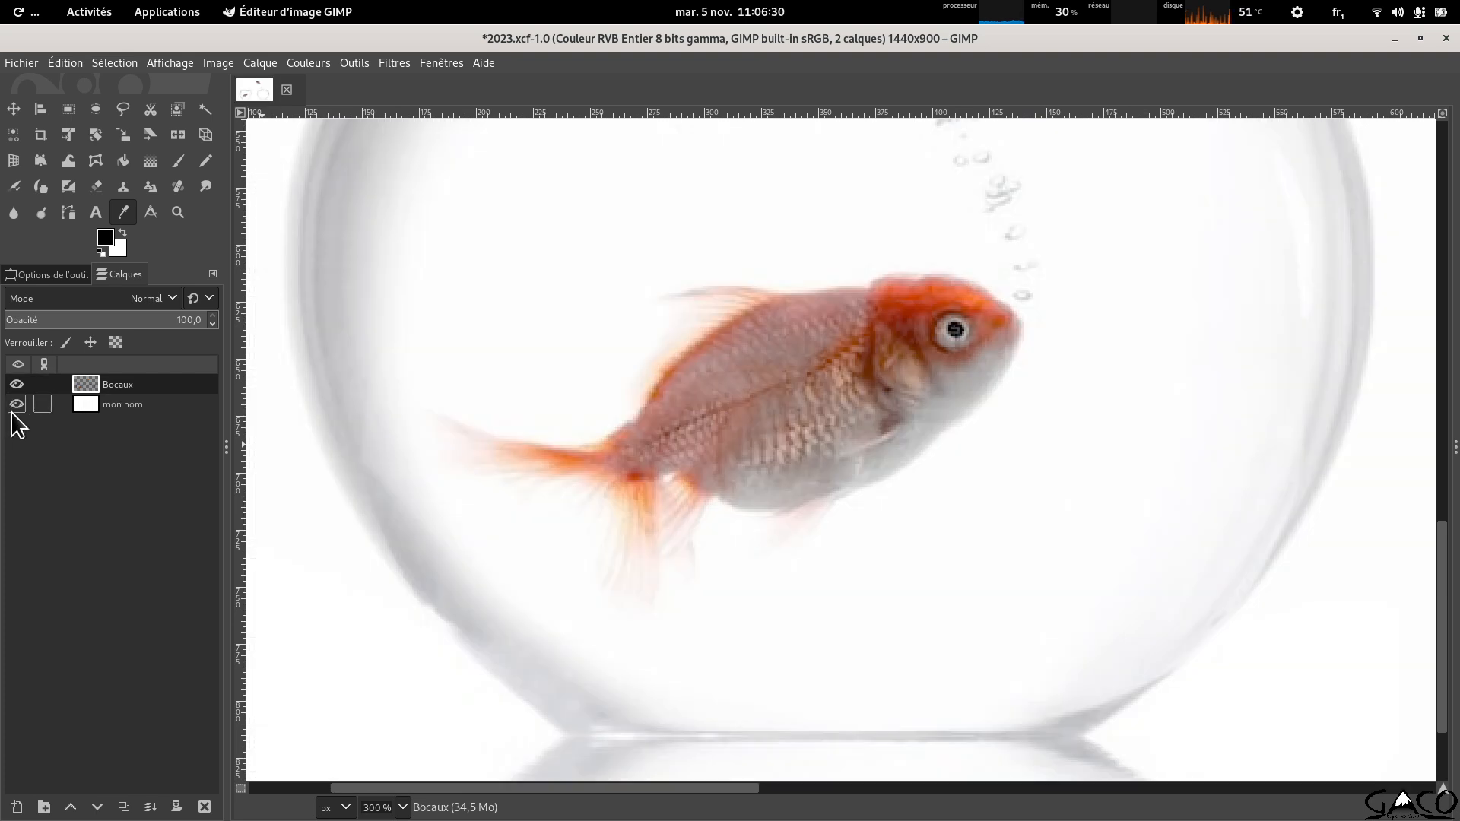
left_click(16, 404)
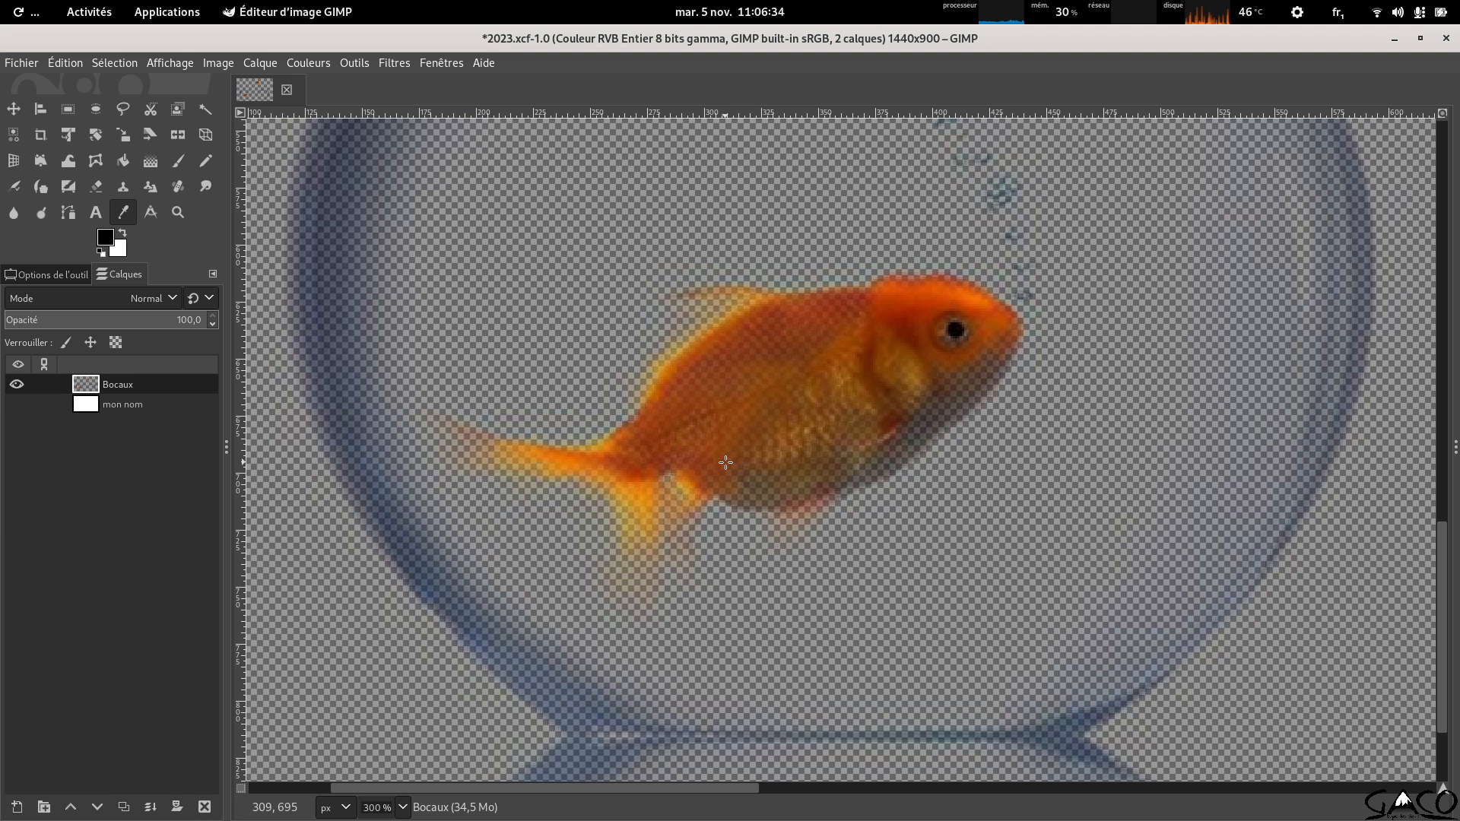
left_click(16, 404)
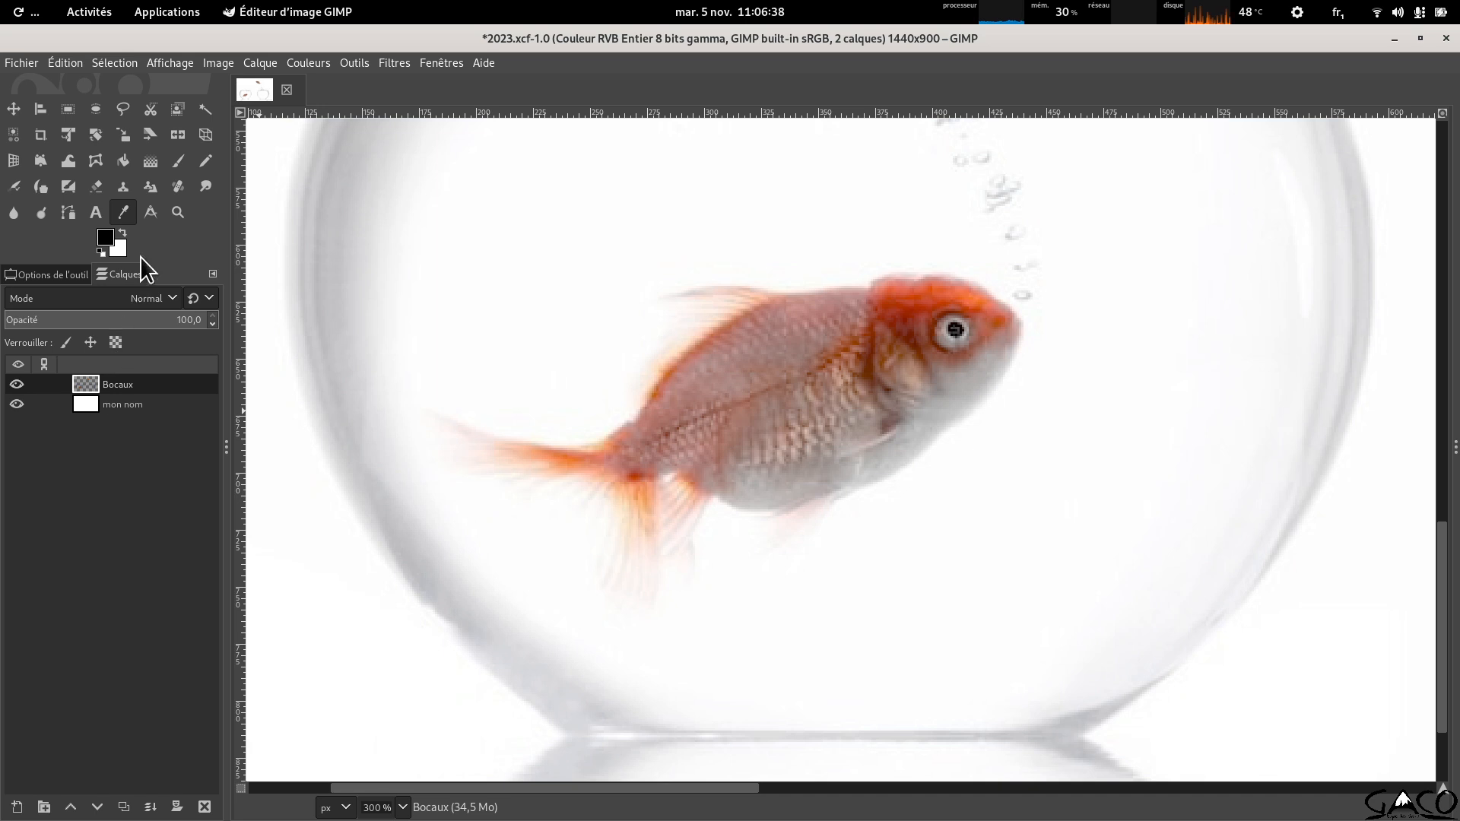
Erase the fish inside the left bowl on the Bocaux layer with the Eraser (Gomme) at size 63, sparing the bubbles and glass.
left_click(91, 191)
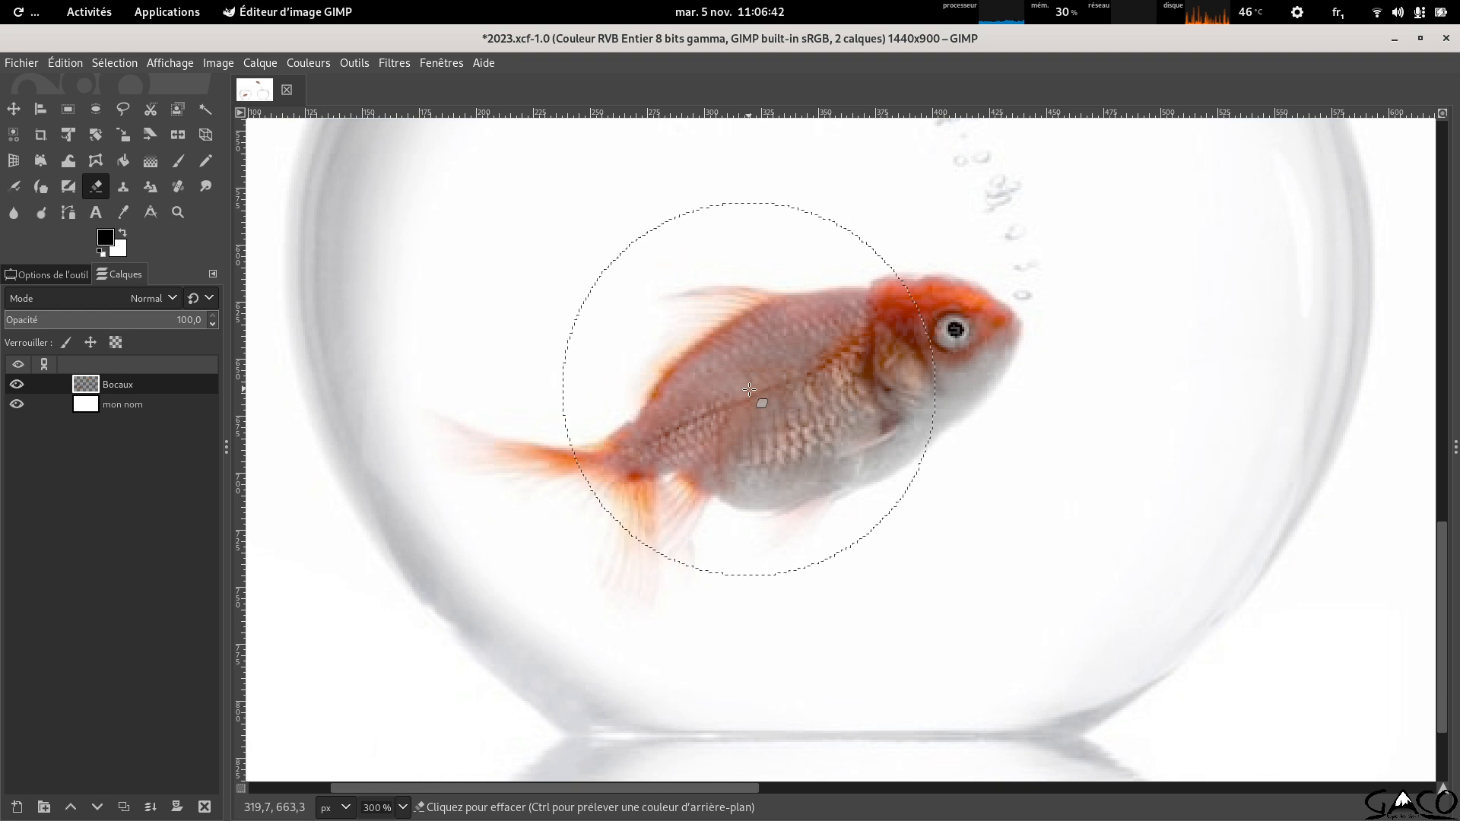
left_click(48, 276)
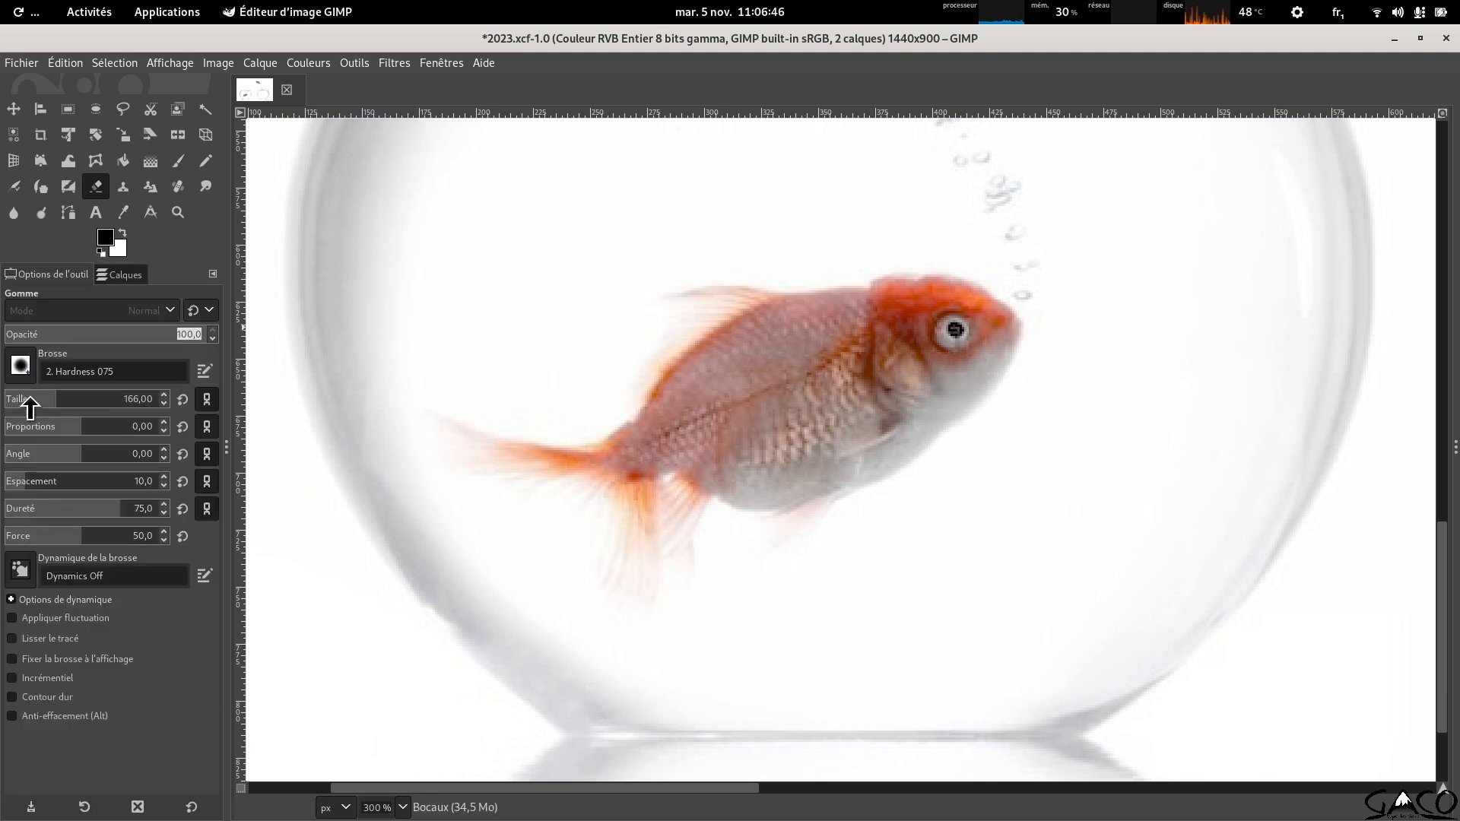
left_click(17, 396)
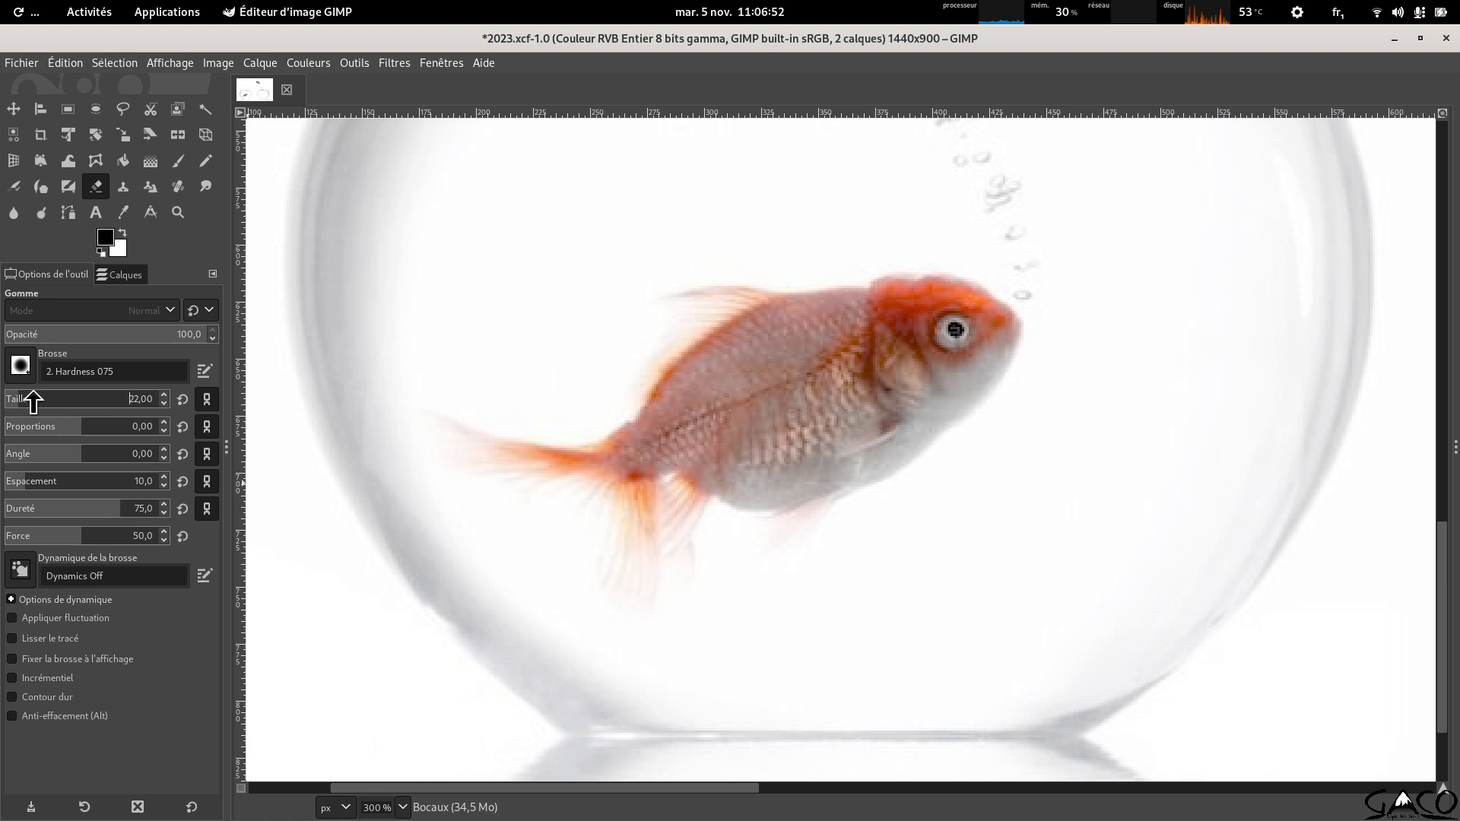
left_click(33, 398)
mouse_move(650, 386)
left_mouse_down()
mouse_move(672, 323)
mouse_move(899, 301)
mouse_move(946, 358)
mouse_move(986, 376)
mouse_move(979, 385)
mouse_move(945, 318)
mouse_move(1012, 363)
mouse_move(964, 333)
mouse_move(948, 291)
mouse_move(846, 485)
mouse_move(912, 460)
mouse_move(911, 404)
mouse_move(796, 491)
mouse_move(658, 517)
mouse_move(658, 559)
mouse_move(639, 565)
mouse_move(619, 554)
mouse_move(637, 456)
mouse_move(539, 445)
mouse_move(485, 410)
mouse_move(495, 432)
mouse_move(469, 426)
mouse_move(697, 405)
mouse_move(825, 359)
mouse_move(755, 438)
mouse_move(761, 322)
left_mouse_up()
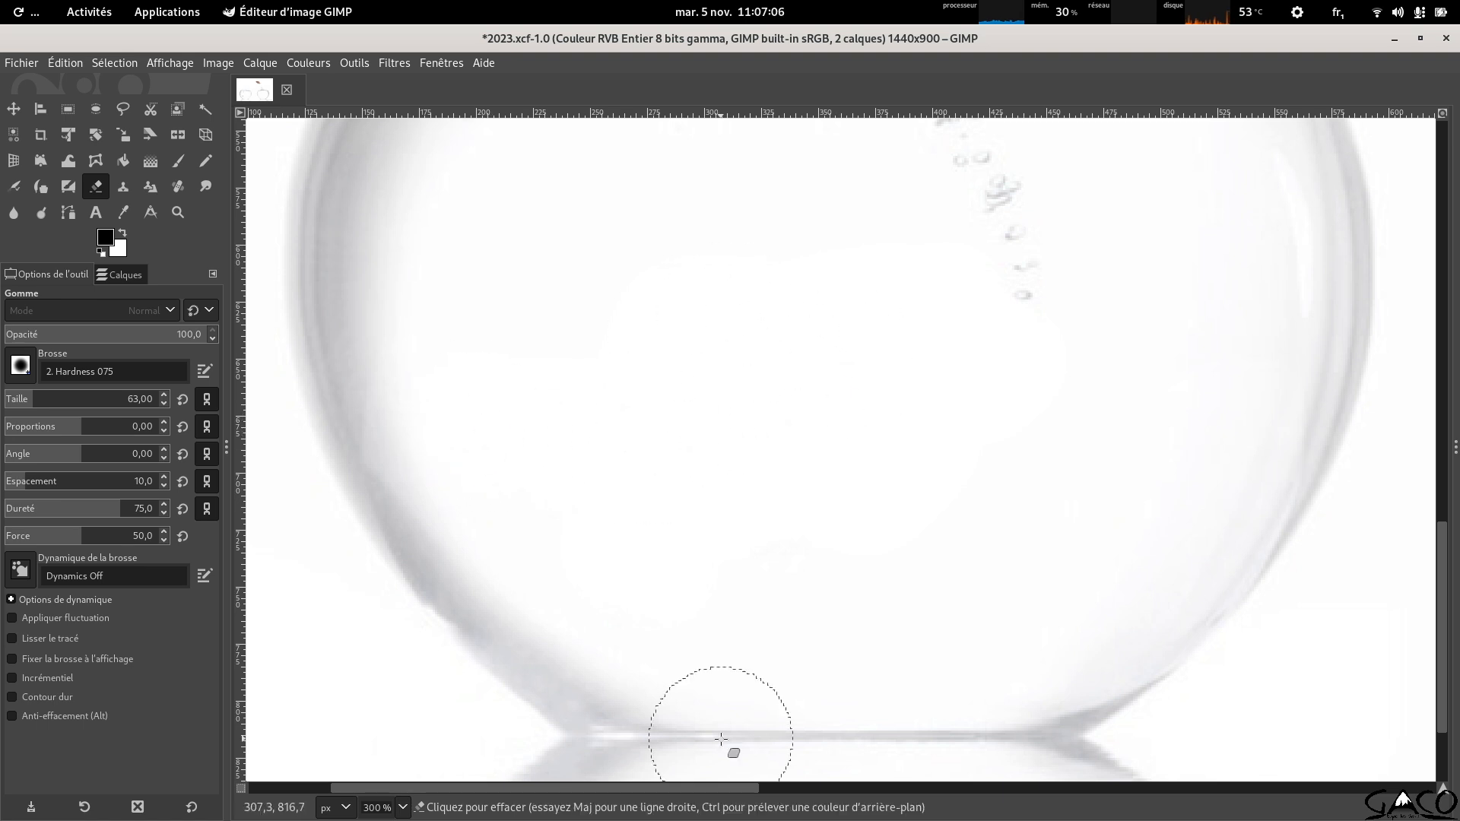
left_click_drag(1291, 611, 232, 320)
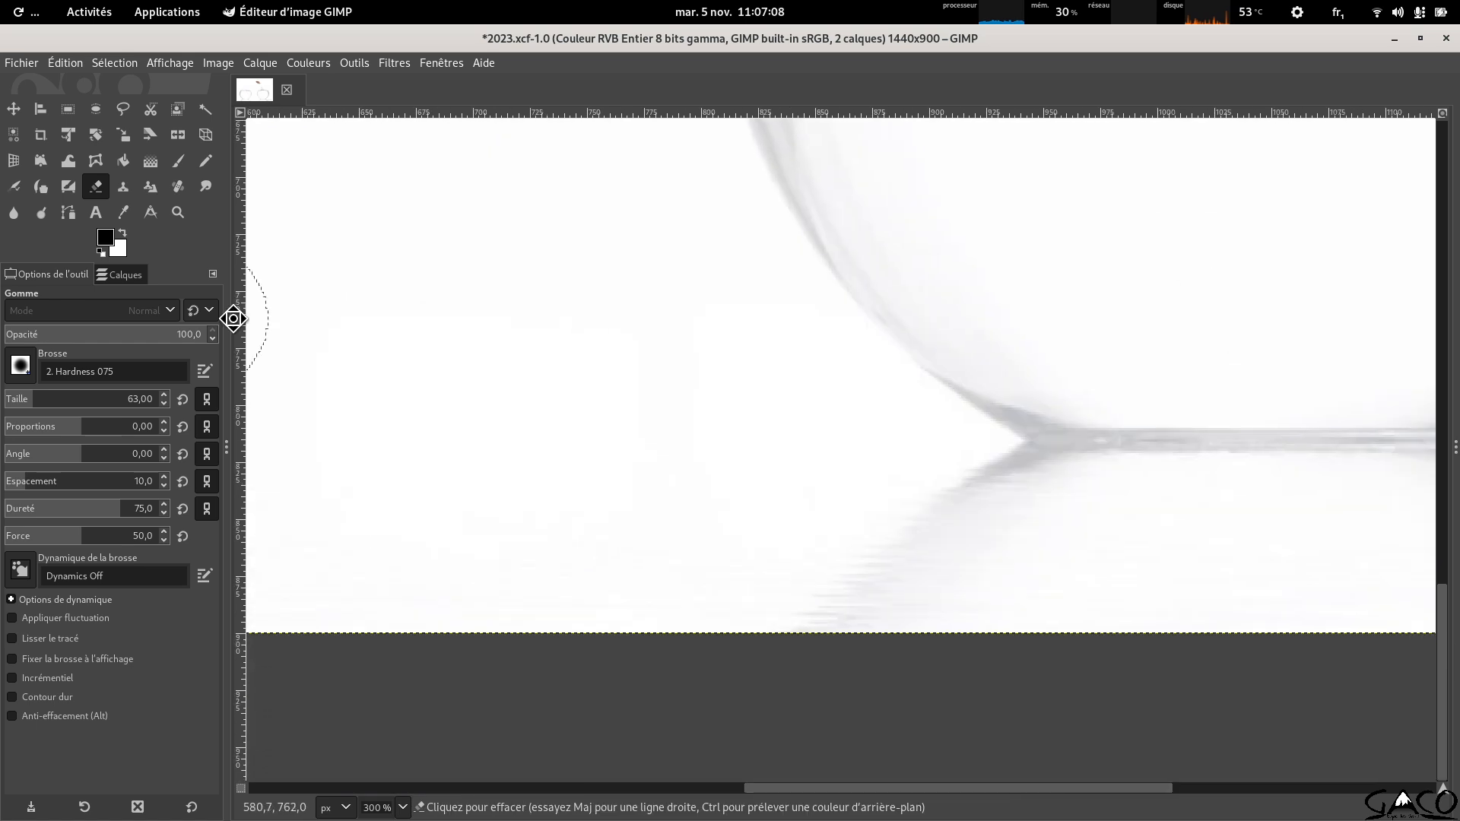
left_click_drag(1098, 396, 365, 460)
left_click_drag(1024, 425, 684, 352)
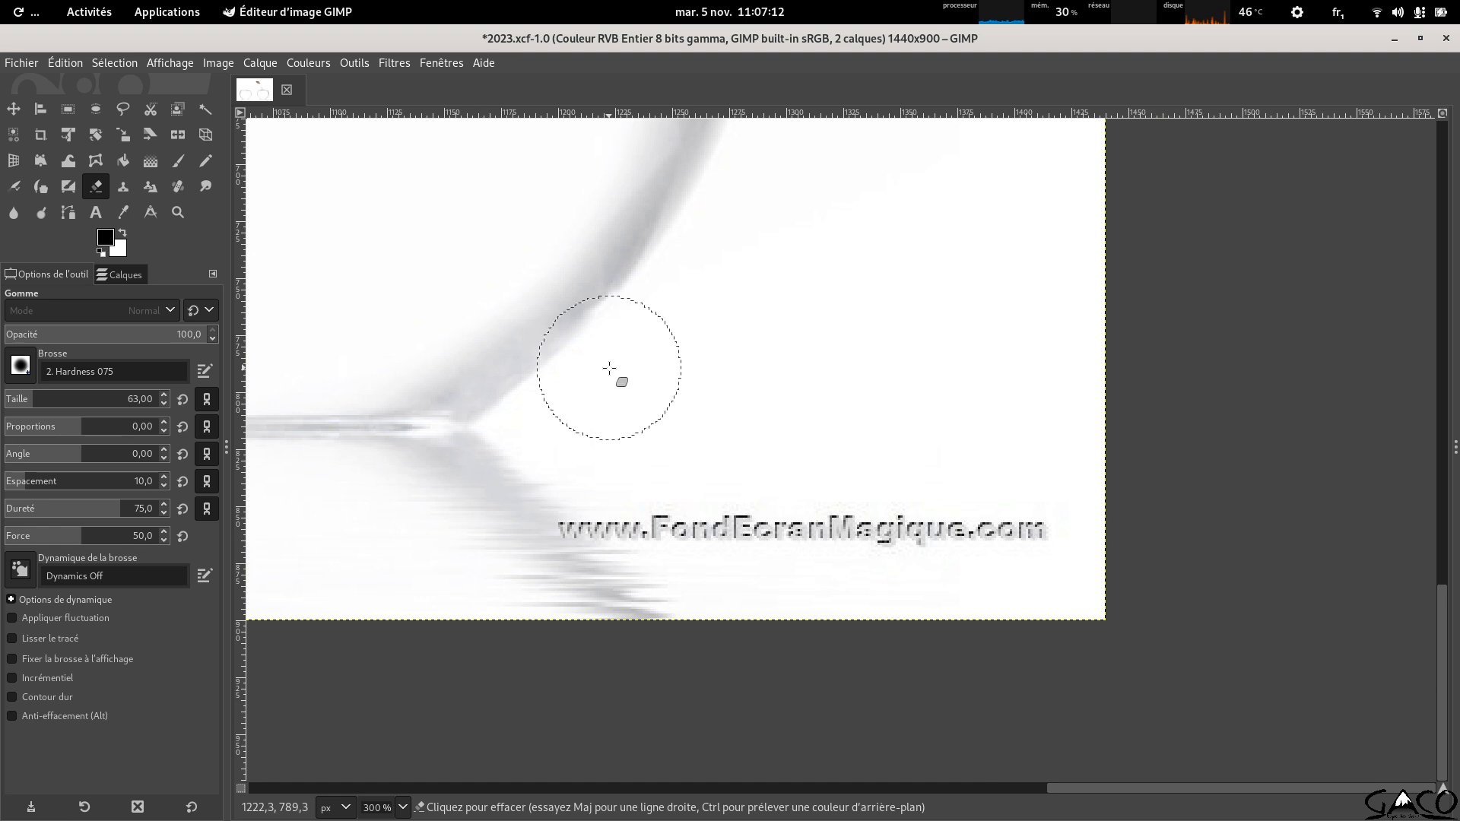
mouse_move(609, 368)
left_mouse_down()
mouse_move(717, 375)
mouse_move(476, 430)
mouse_move(655, 472)
left_mouse_up()
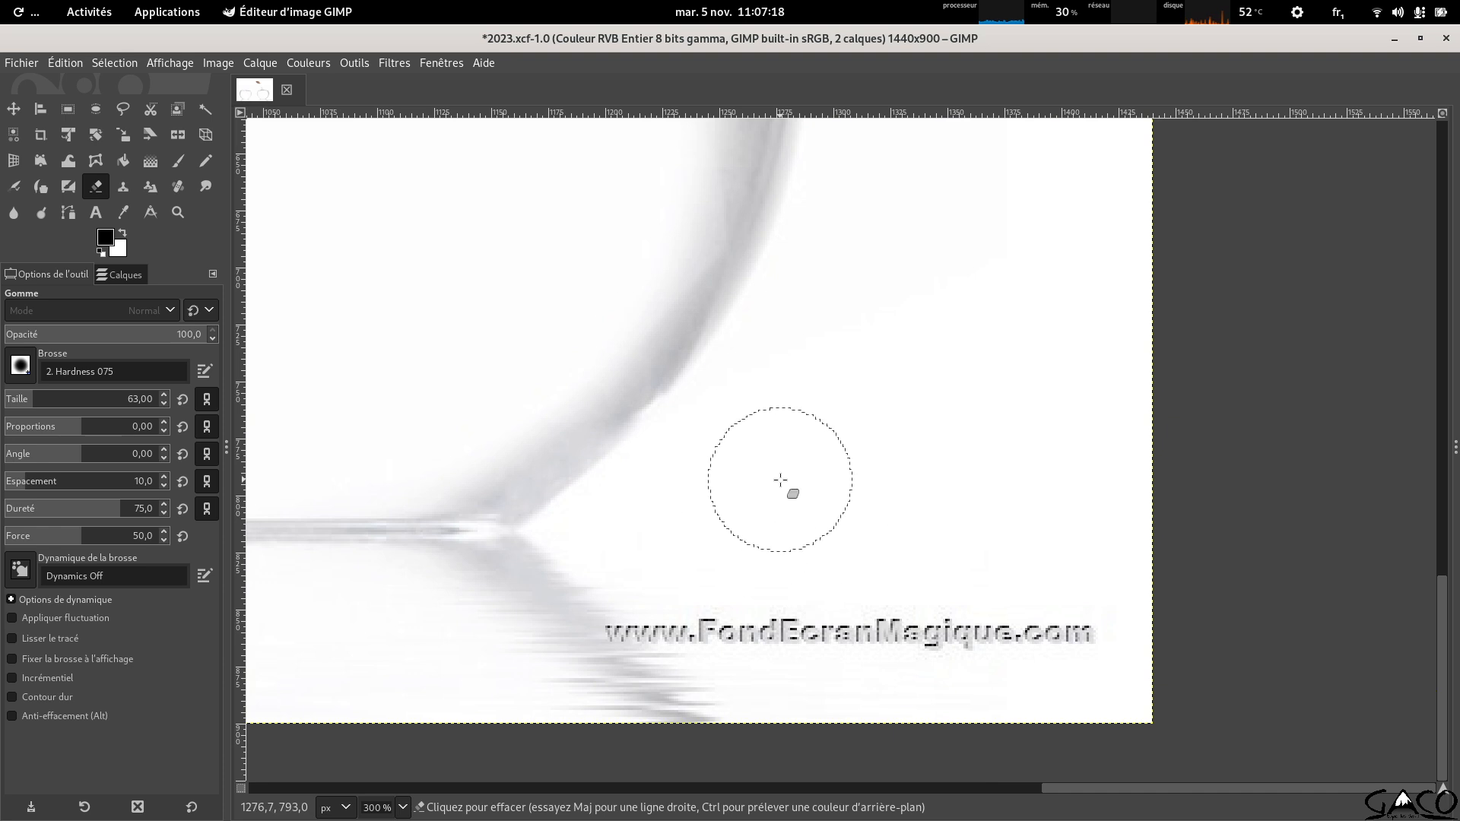
scroll(906, 557, "up", 1)
left_click_drag(906, 561, 904, 460)
scroll(906, 459, "up", 1)
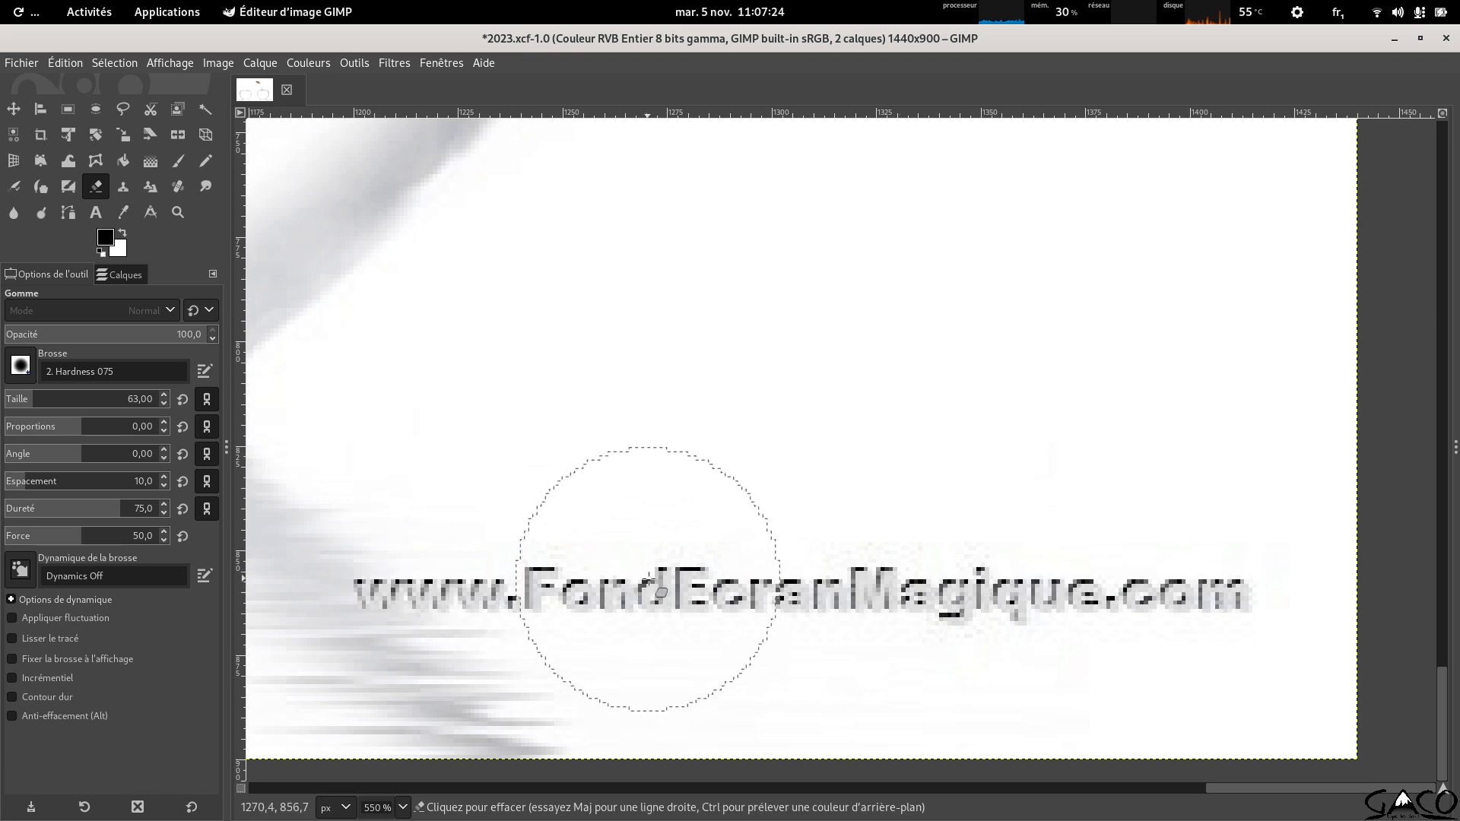
mouse_move(652, 608)
left_mouse_down()
mouse_move(880, 588)
mouse_move(1241, 555)
left_mouse_up()
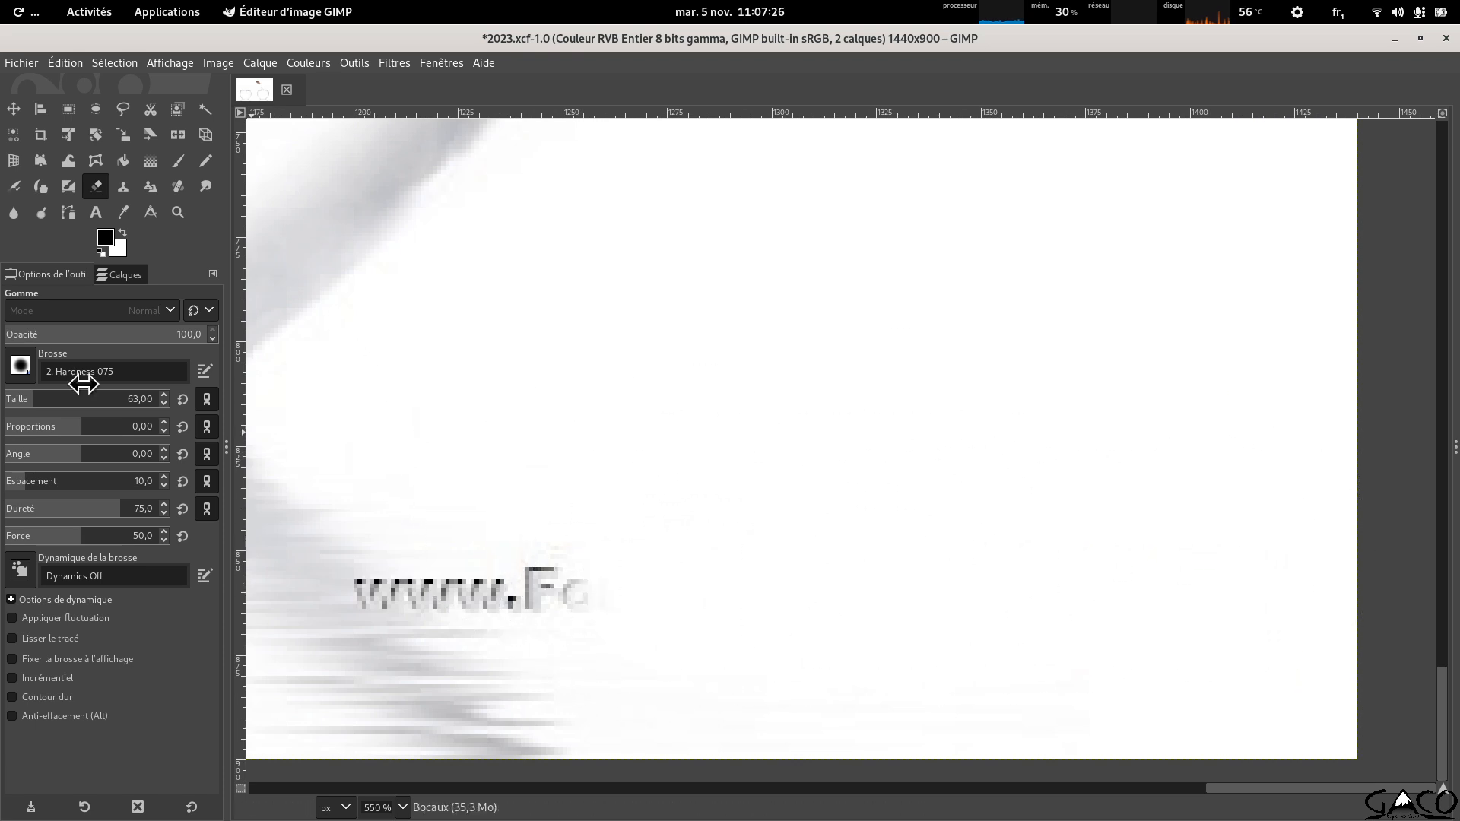
mouse_move(571, 580)
left_mouse_down()
mouse_move(378, 582)
mouse_move(442, 613)
mouse_move(423, 584)
mouse_move(433, 612)
mouse_move(405, 584)
mouse_move(368, 590)
left_mouse_up()
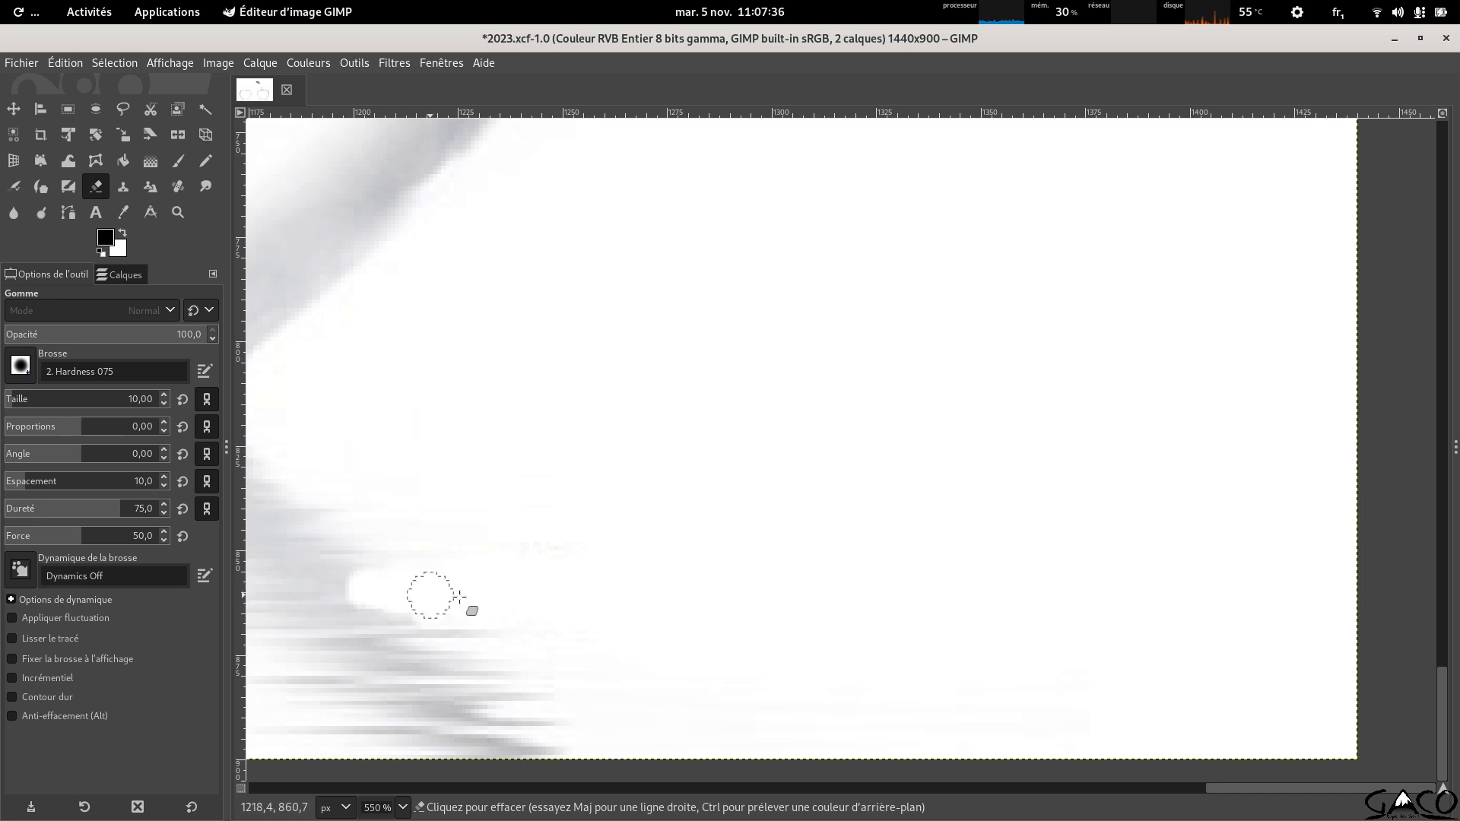
Repair the over-erased patch in the right bowl's reflection with the Clone tool (Clonage) at size 10, sampling the grey reflection just above it.
mouse_move(715, 611)
left_mouse_down()
mouse_move(1014, 479)
mouse_move(996, 491)
left_mouse_up()
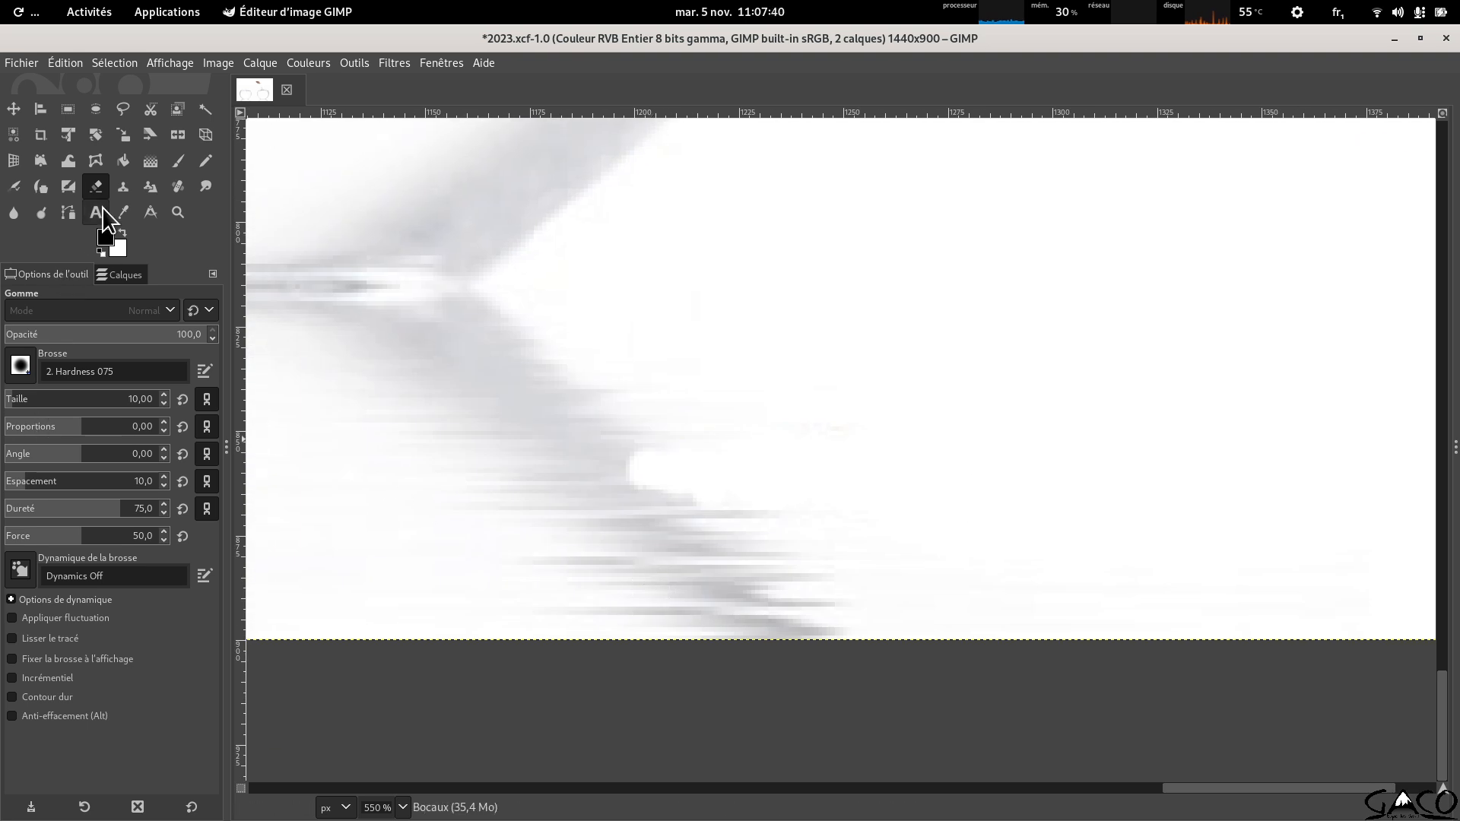
left_click(123, 187)
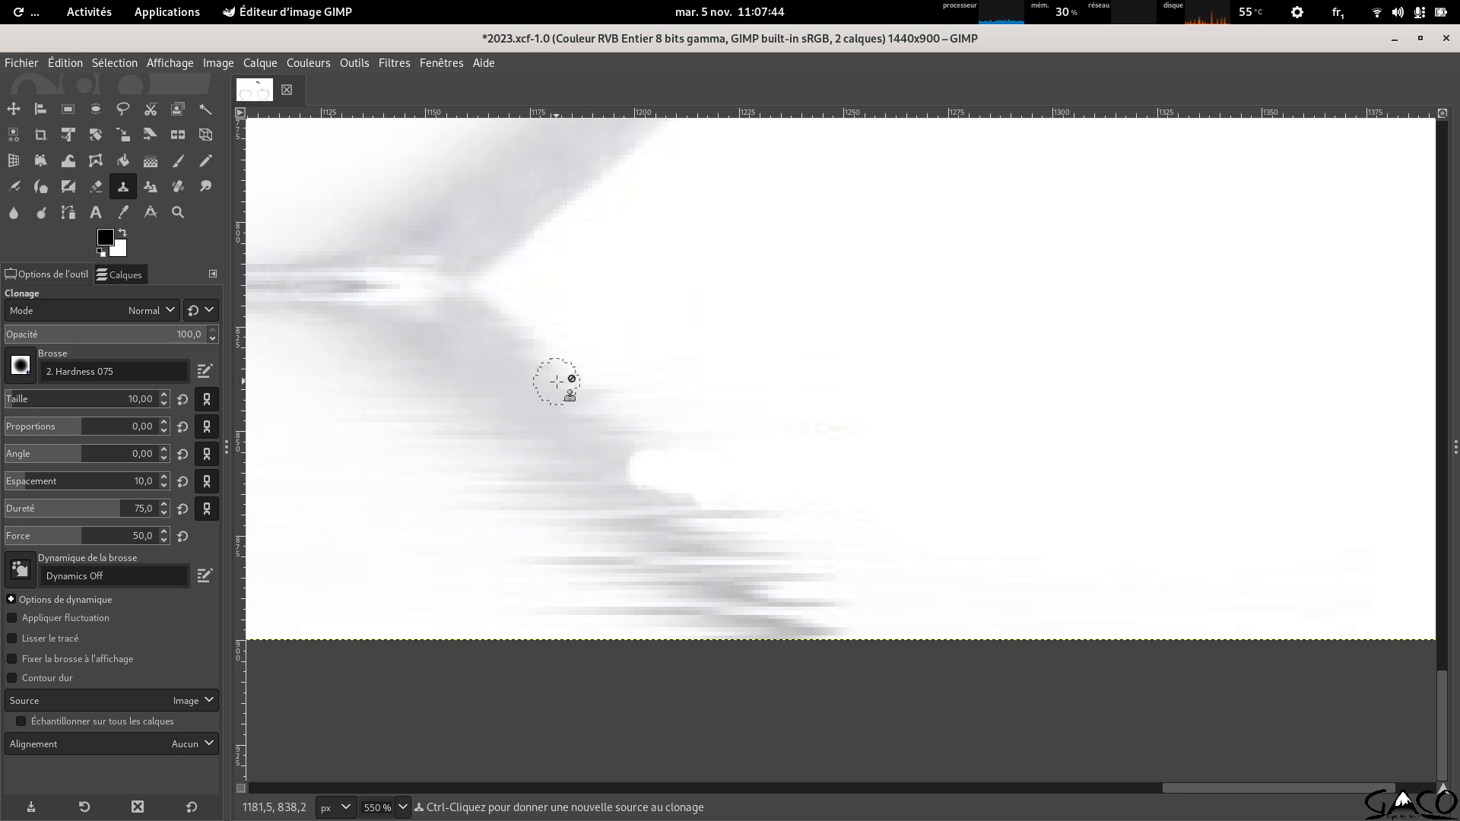
left_click(565, 377, "ctrl")
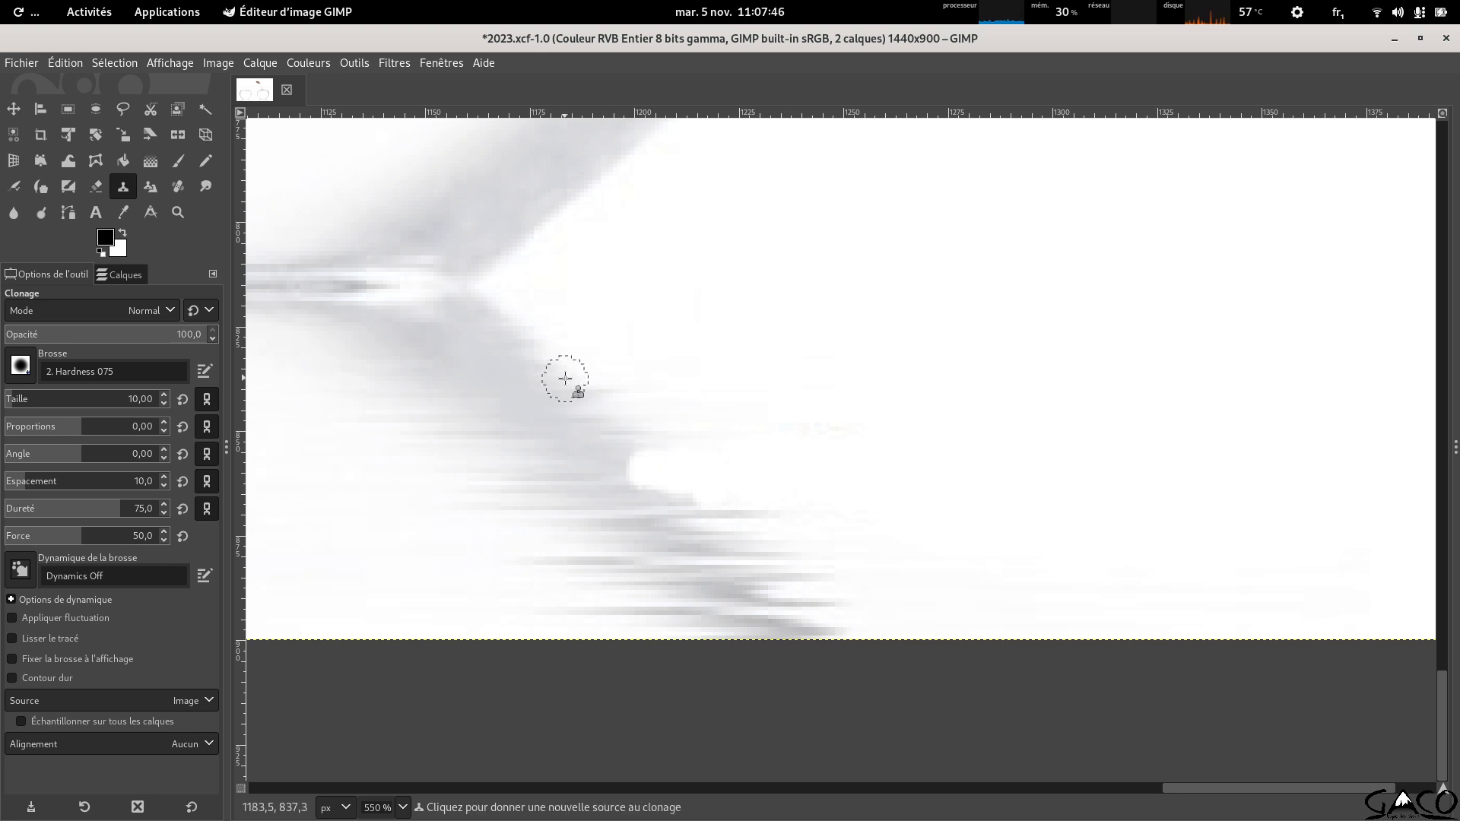
mouse_move(641, 469)
left_mouse_down()
mouse_move(646, 456)
mouse_move(659, 476)
left_mouse_up()
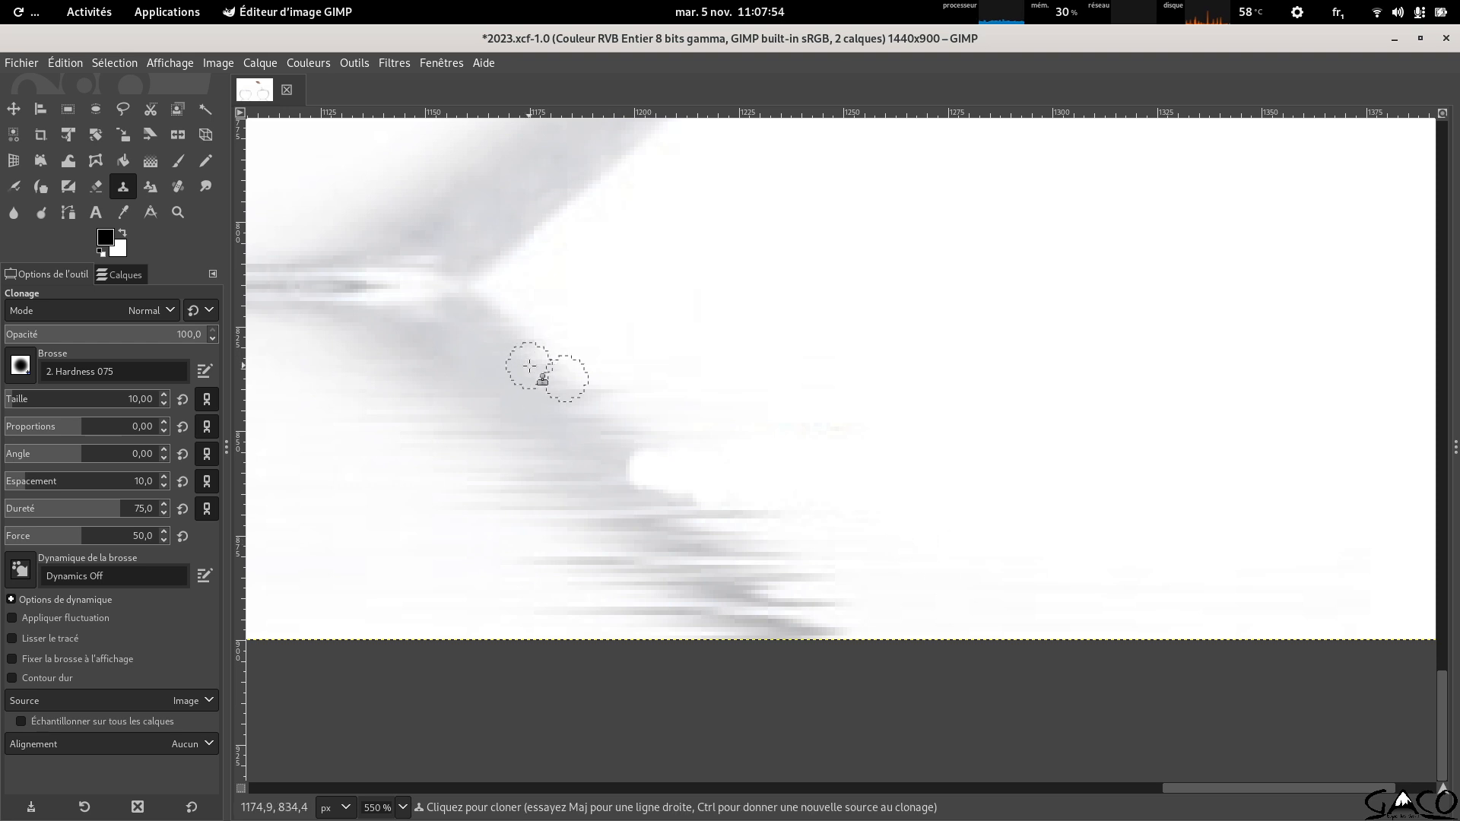
left_click(535, 366, "ctrl")
mouse_move(646, 469)
left_mouse_down()
mouse_move(662, 459)
mouse_move(639, 472)
left_mouse_up()
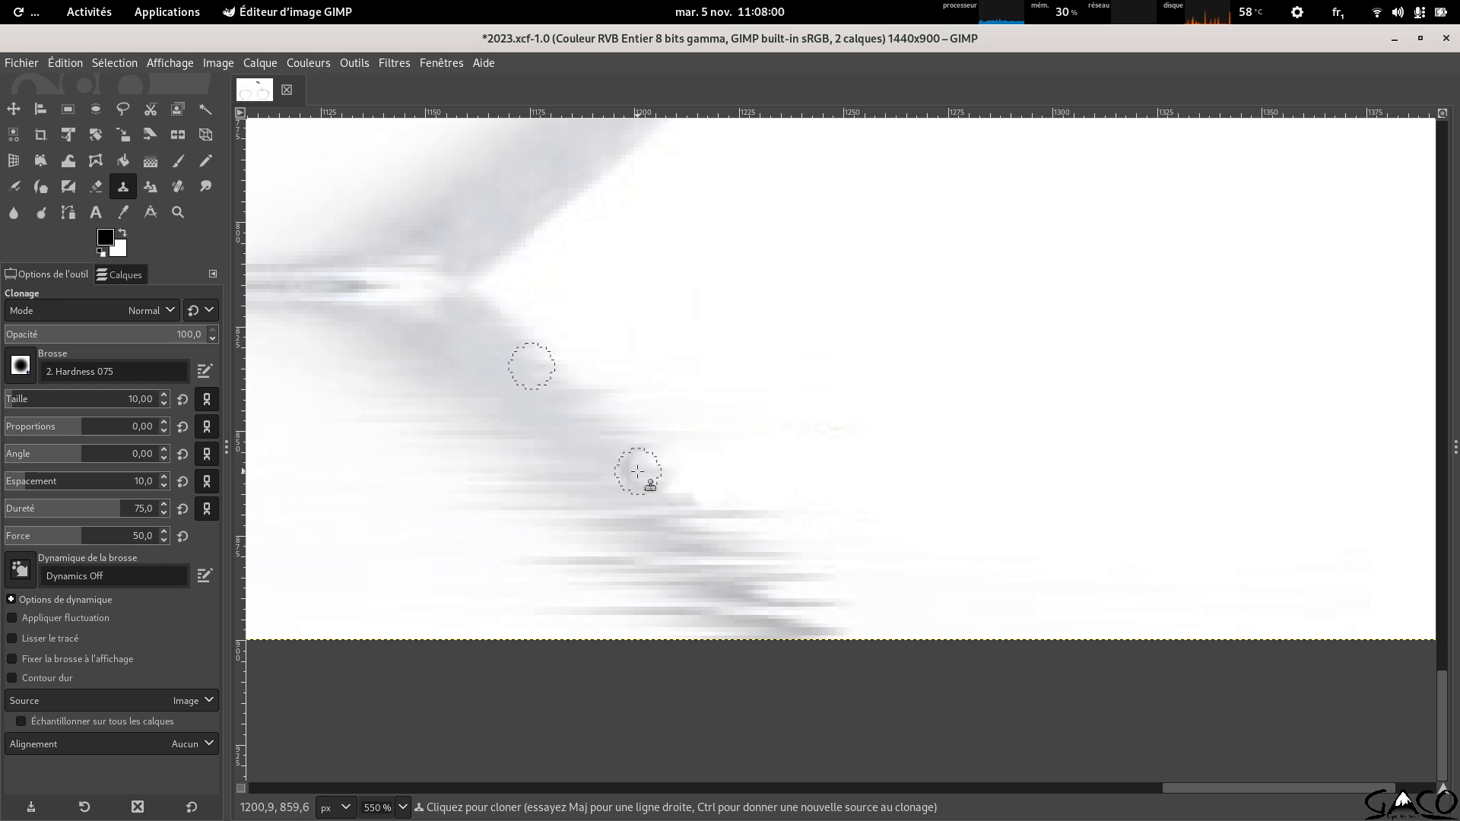
scroll(1015, 498, "down", 6)
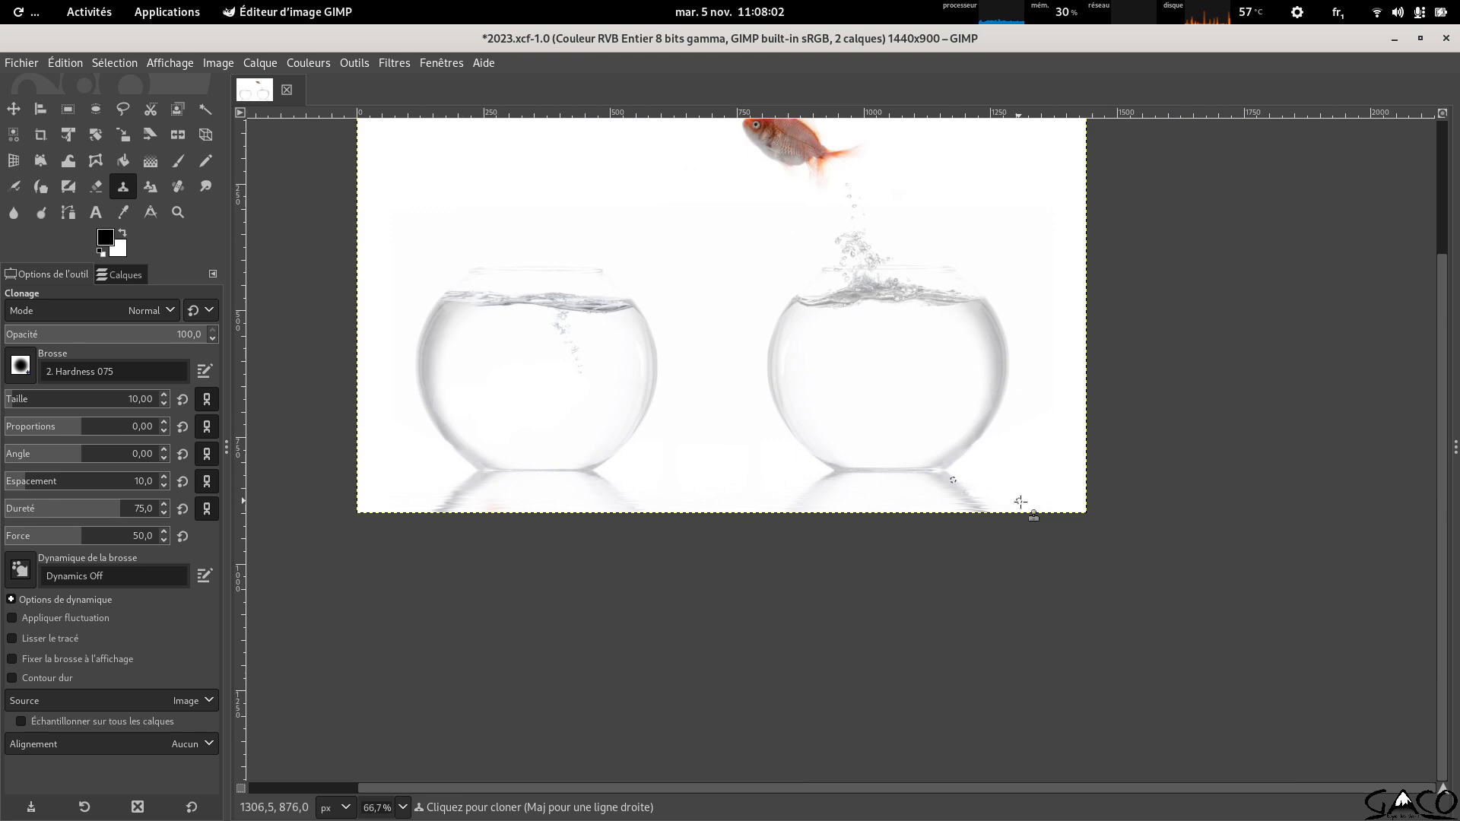
left_click_drag(771, 427, 875, 599)
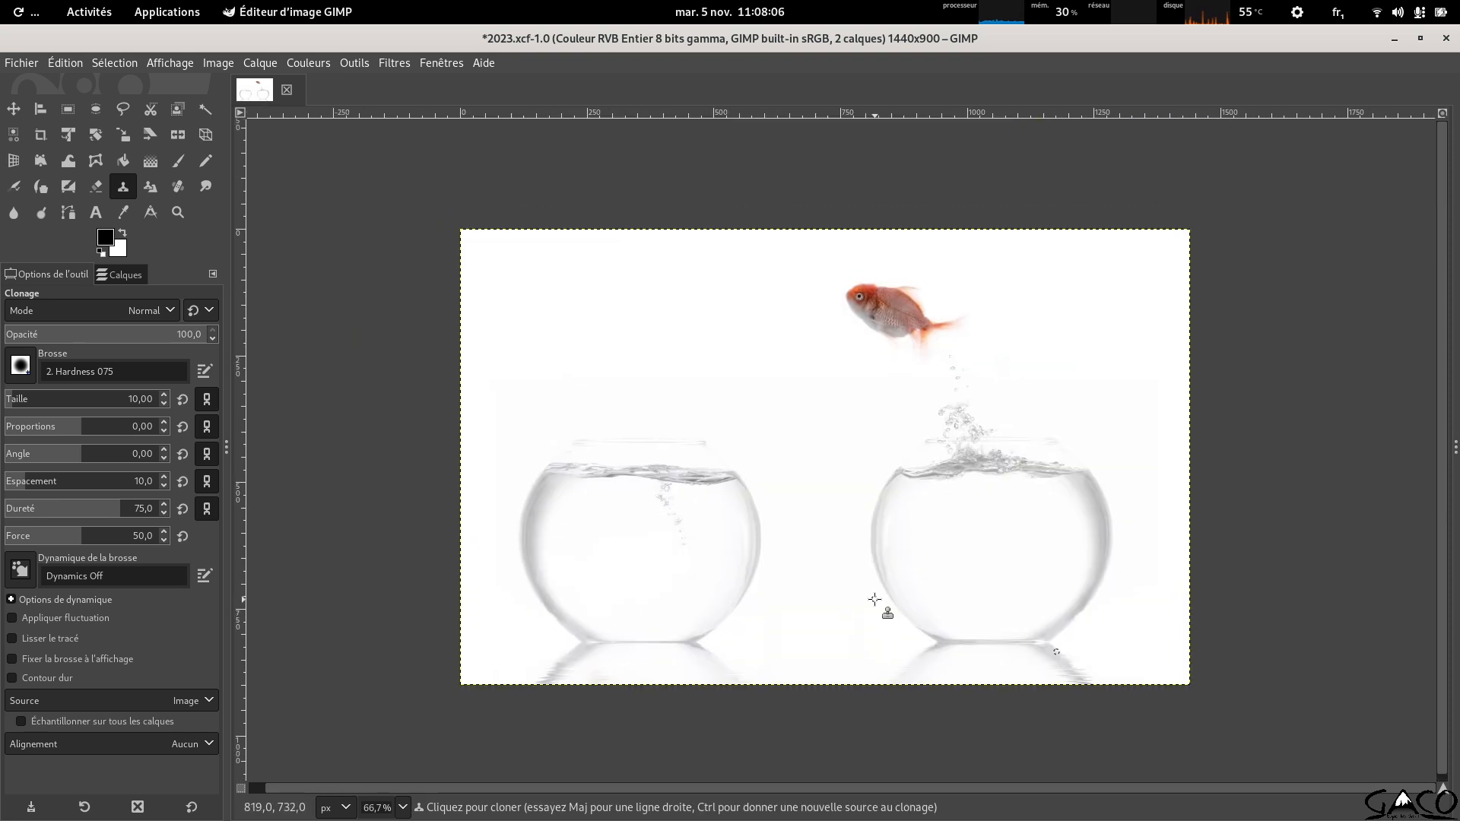
Consult instruction 6 in consignes_2023.pdf, return to GIMP and save 2023.xcf.
key("alt+Tab")
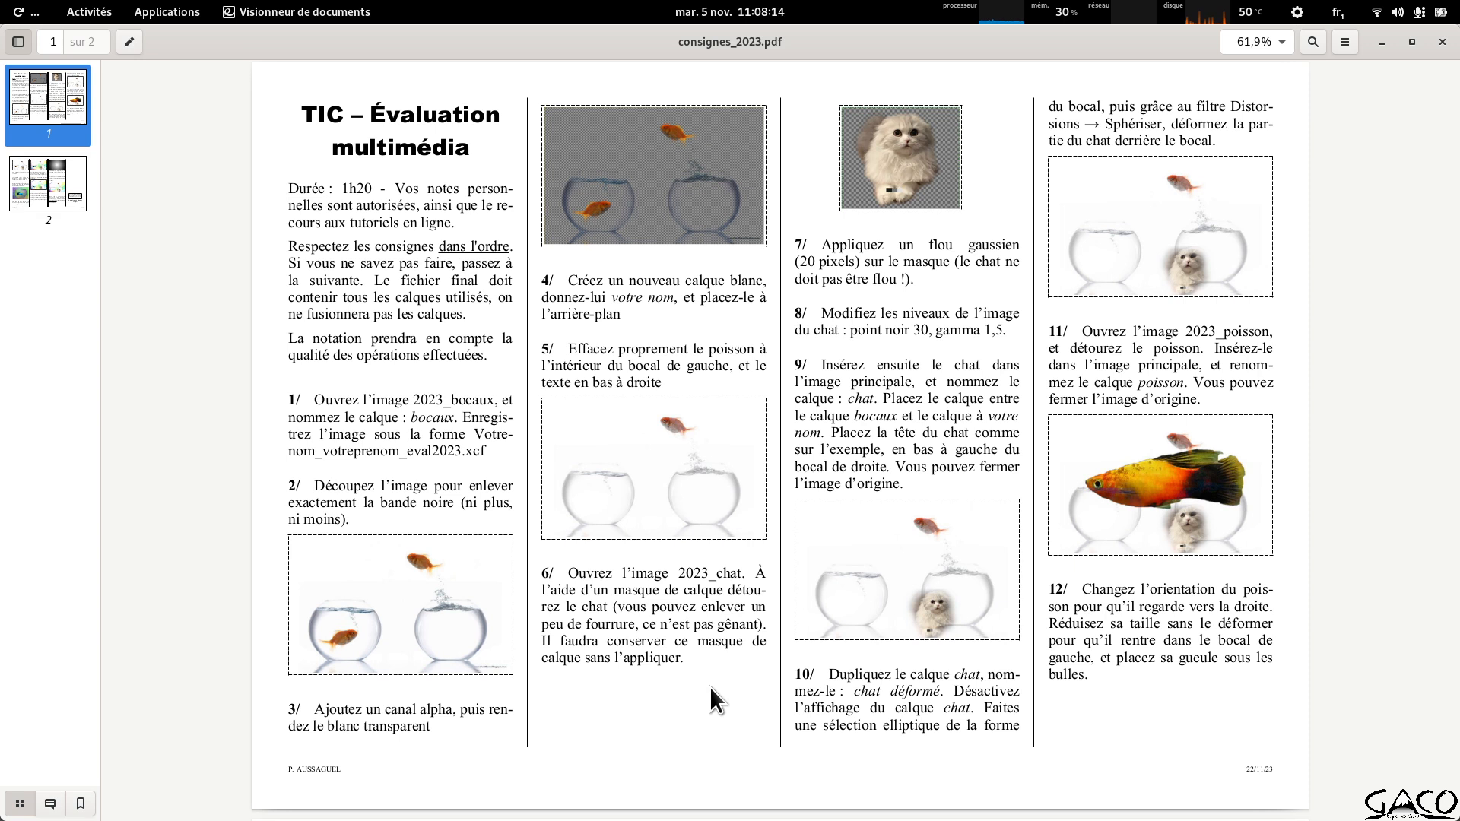
key("alt+Tab")
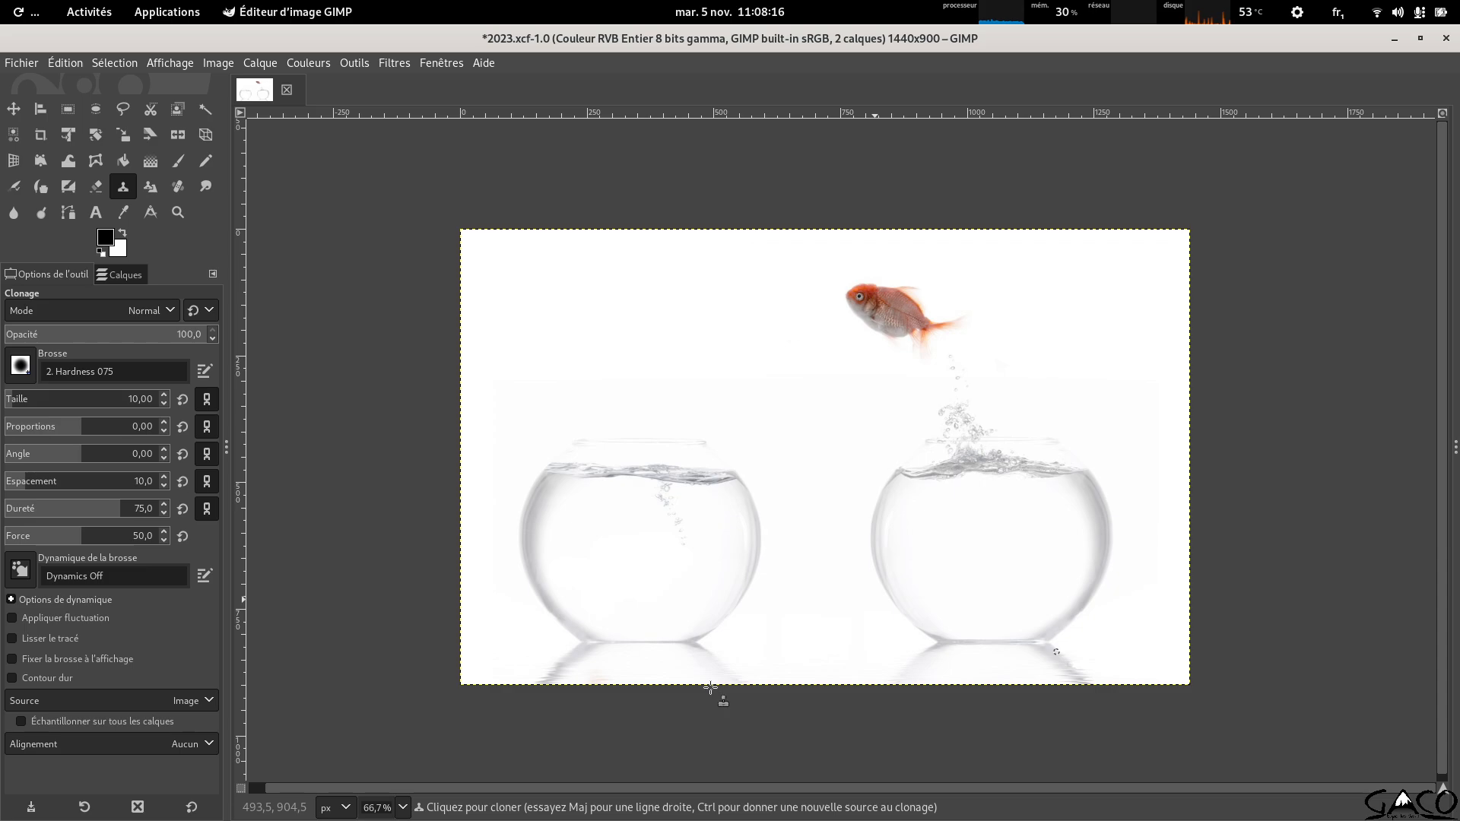
key("ctrl+s")
Open 2023_chat.jpg from the 2023_sujet_gimp1 folder as a separate image in GIMP.
key("super")
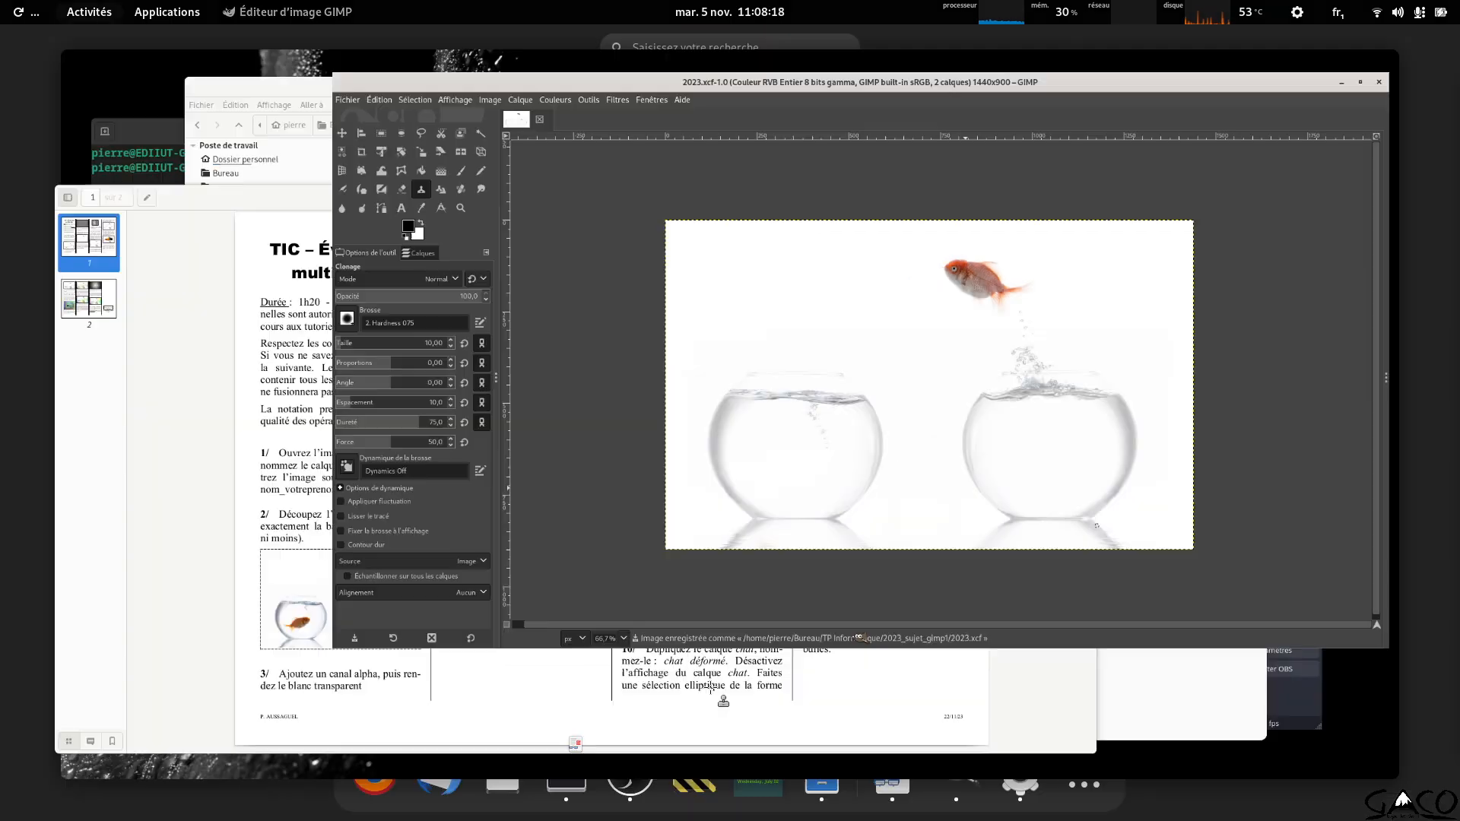
left_click(636, 282)
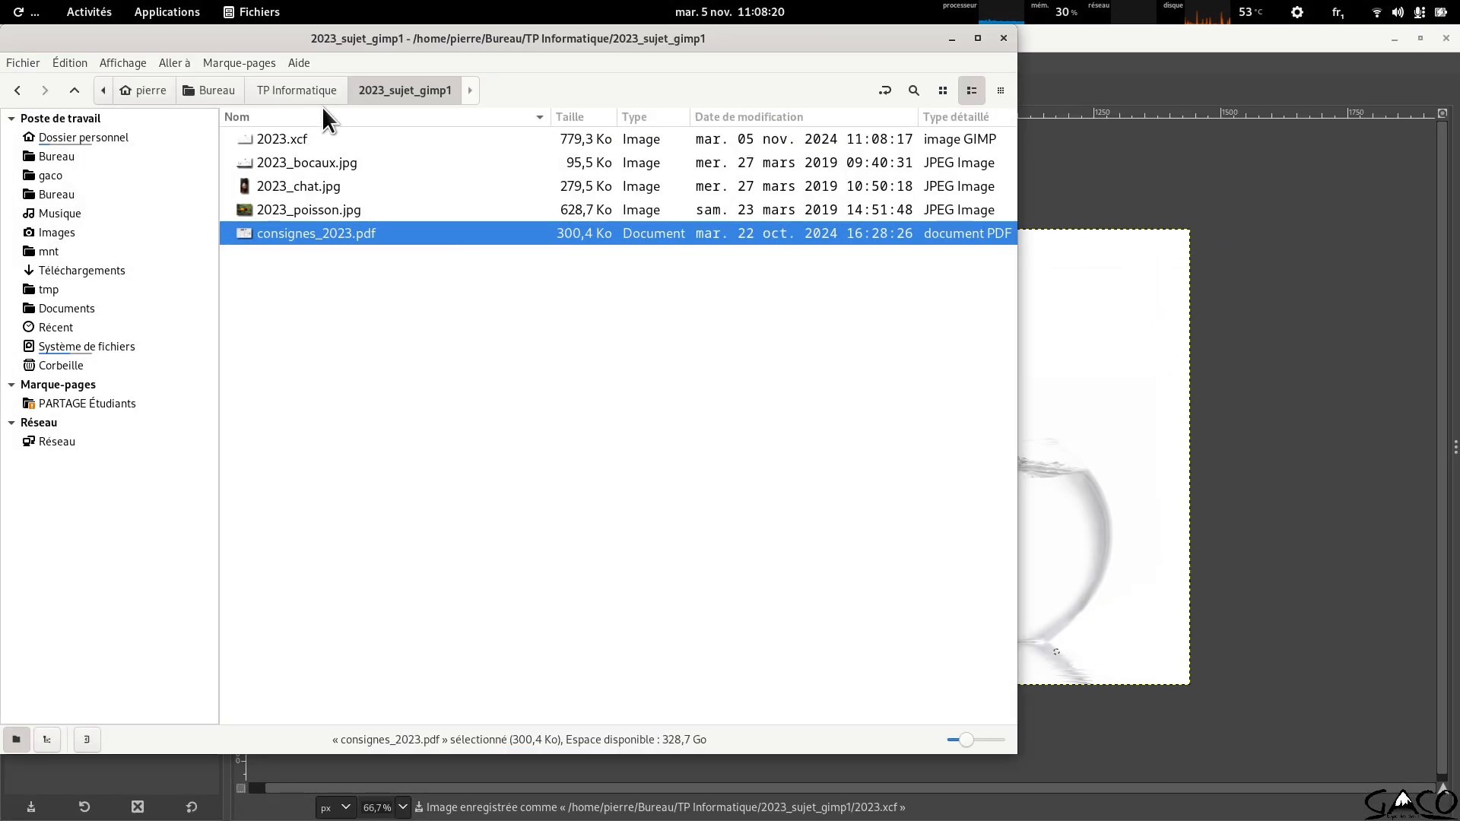
left_click_drag(328, 35, 860, 231)
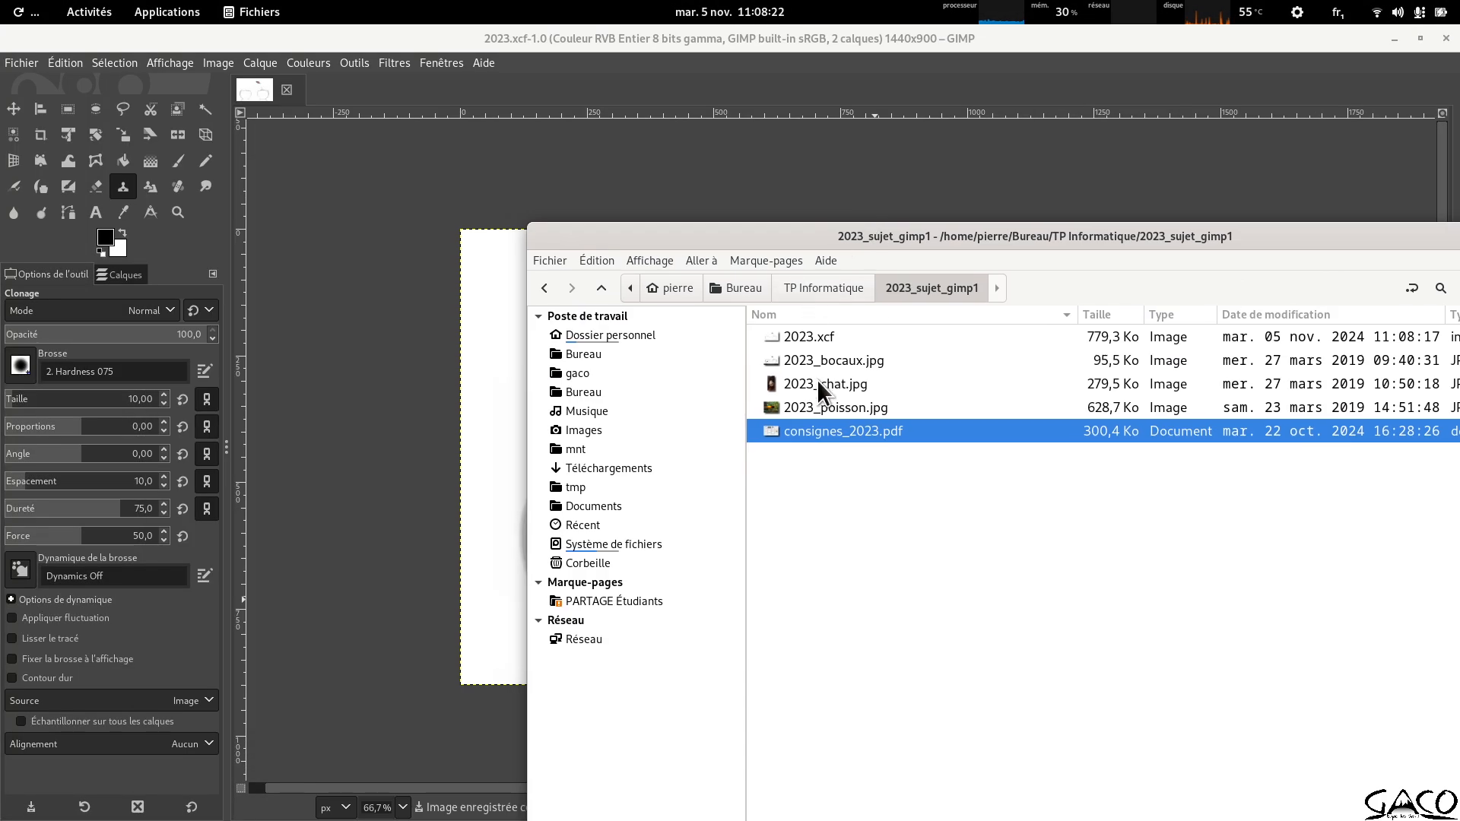
left_click_drag(816, 382, 116, 141)
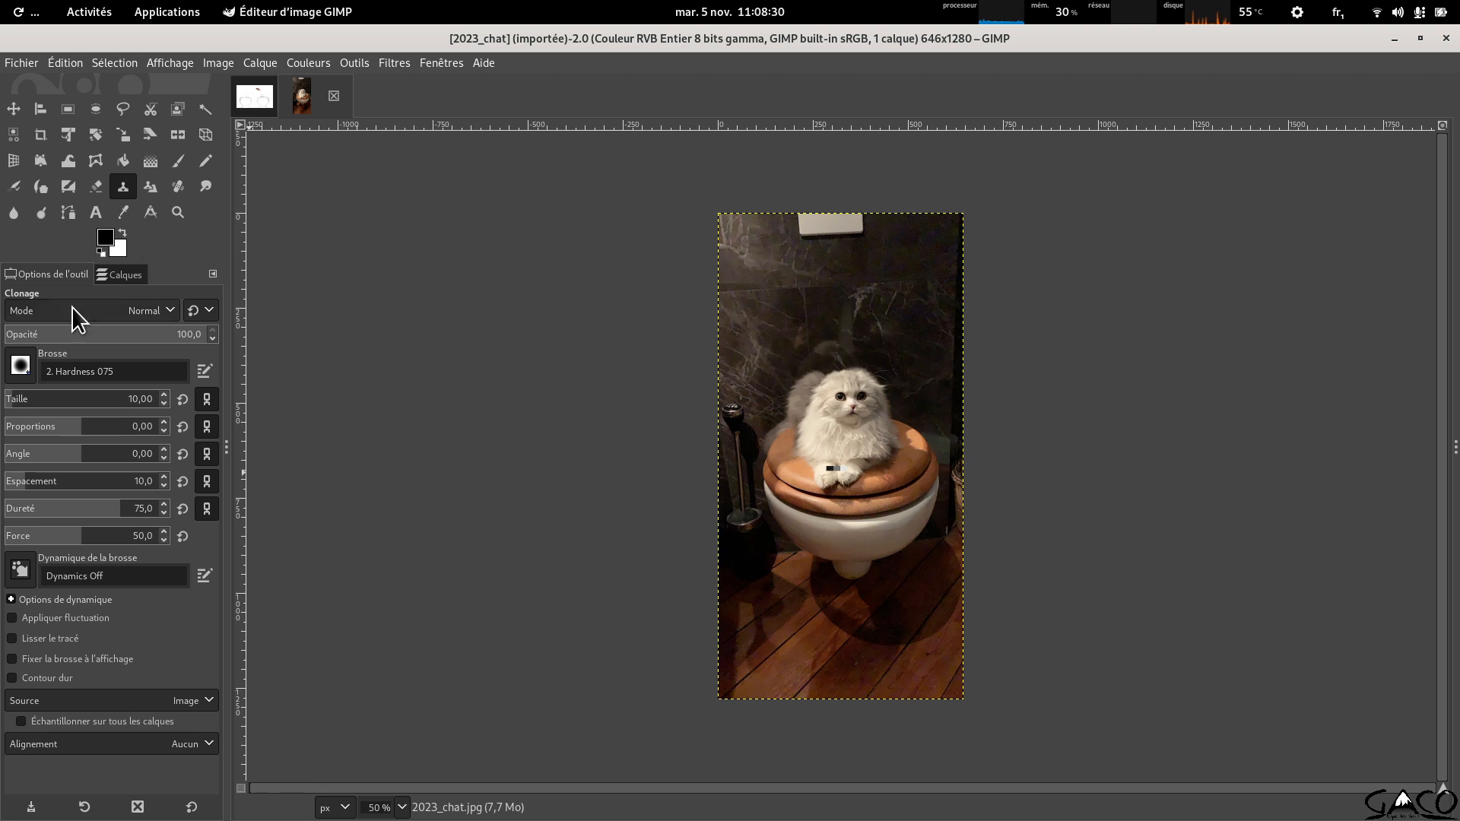
Add a layer mask initialised to white (Blanc, opacité complète) to the 2023_chat.jpg layer.
left_click(100, 275)
right_click(112, 407)
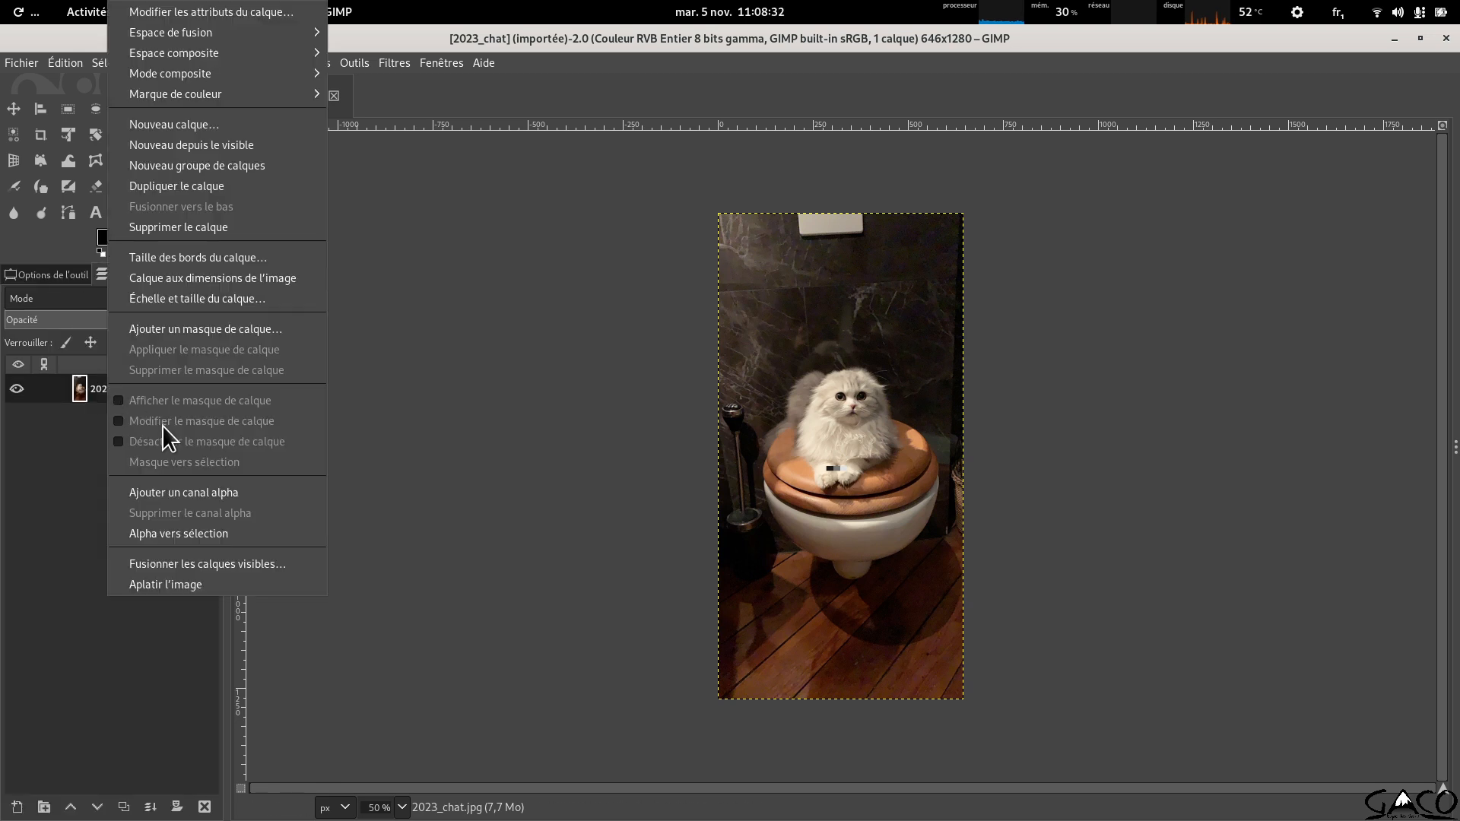
left_click(196, 327)
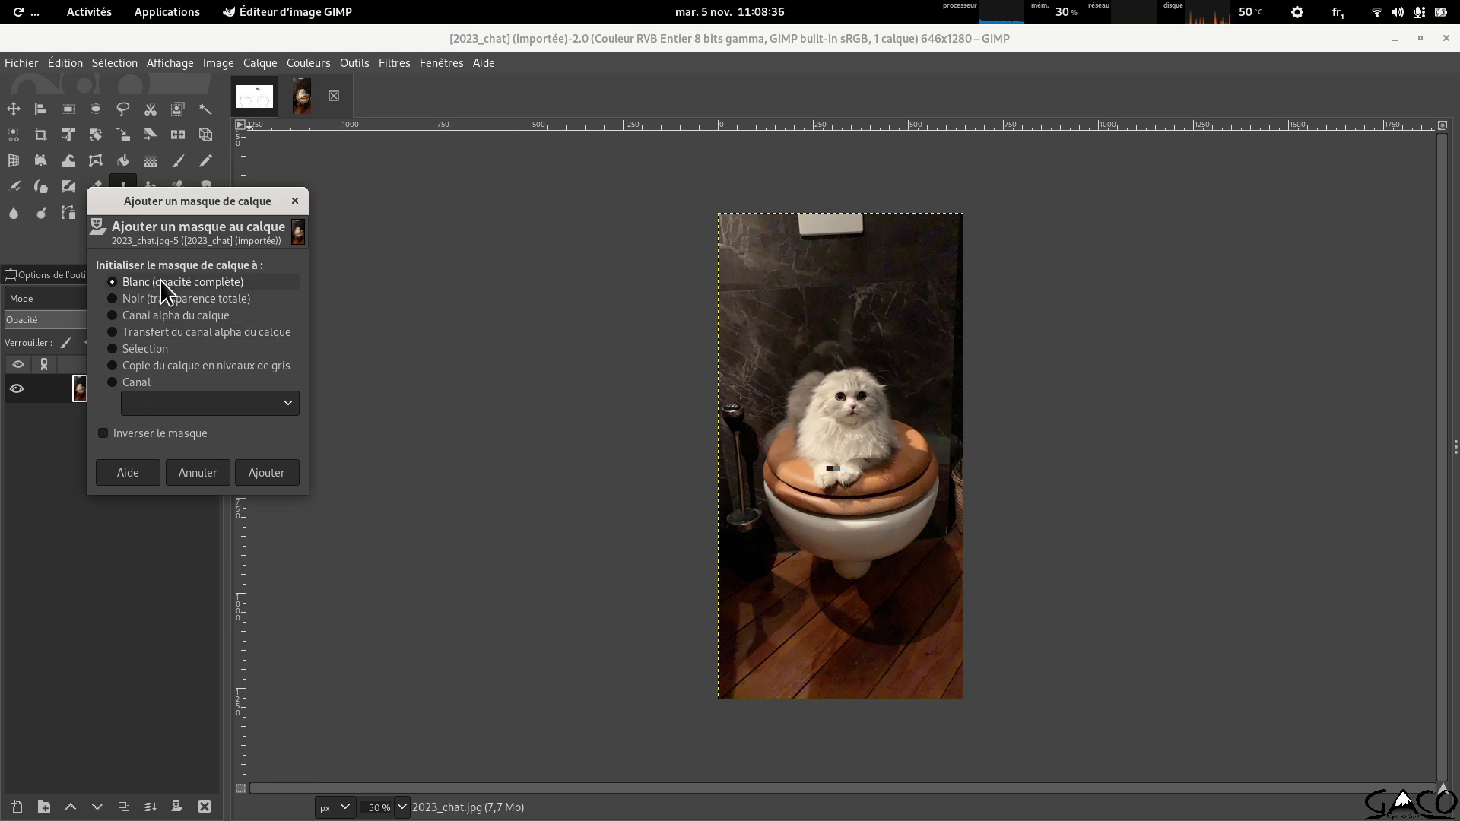
left_click(266, 476)
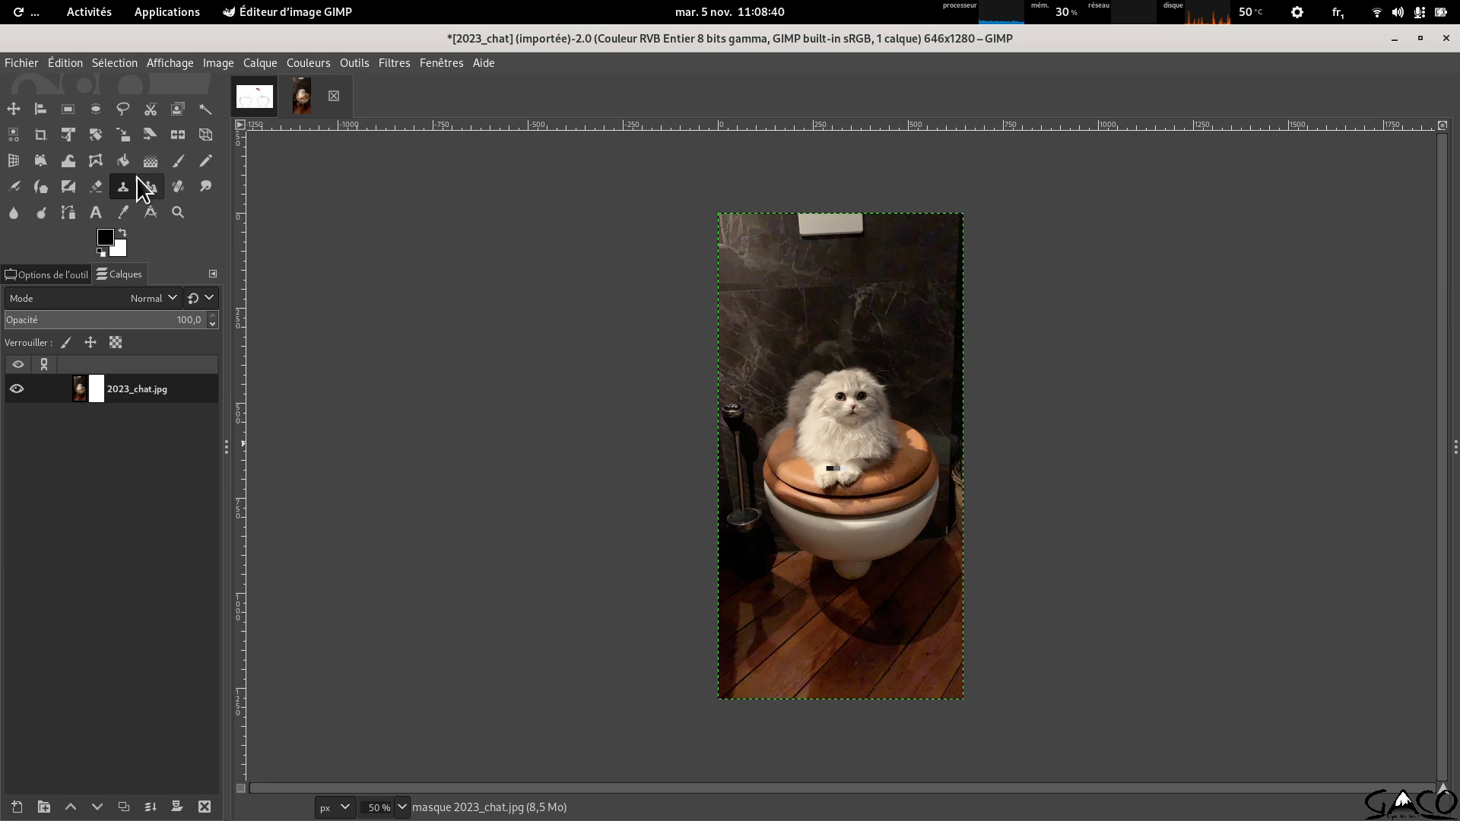
Paint black on the mask with the Paintbrush (Pinceau) at size 307 and hardness 100 to hide the background roughly around the cat.
left_click(181, 162)
left_click(73, 272)
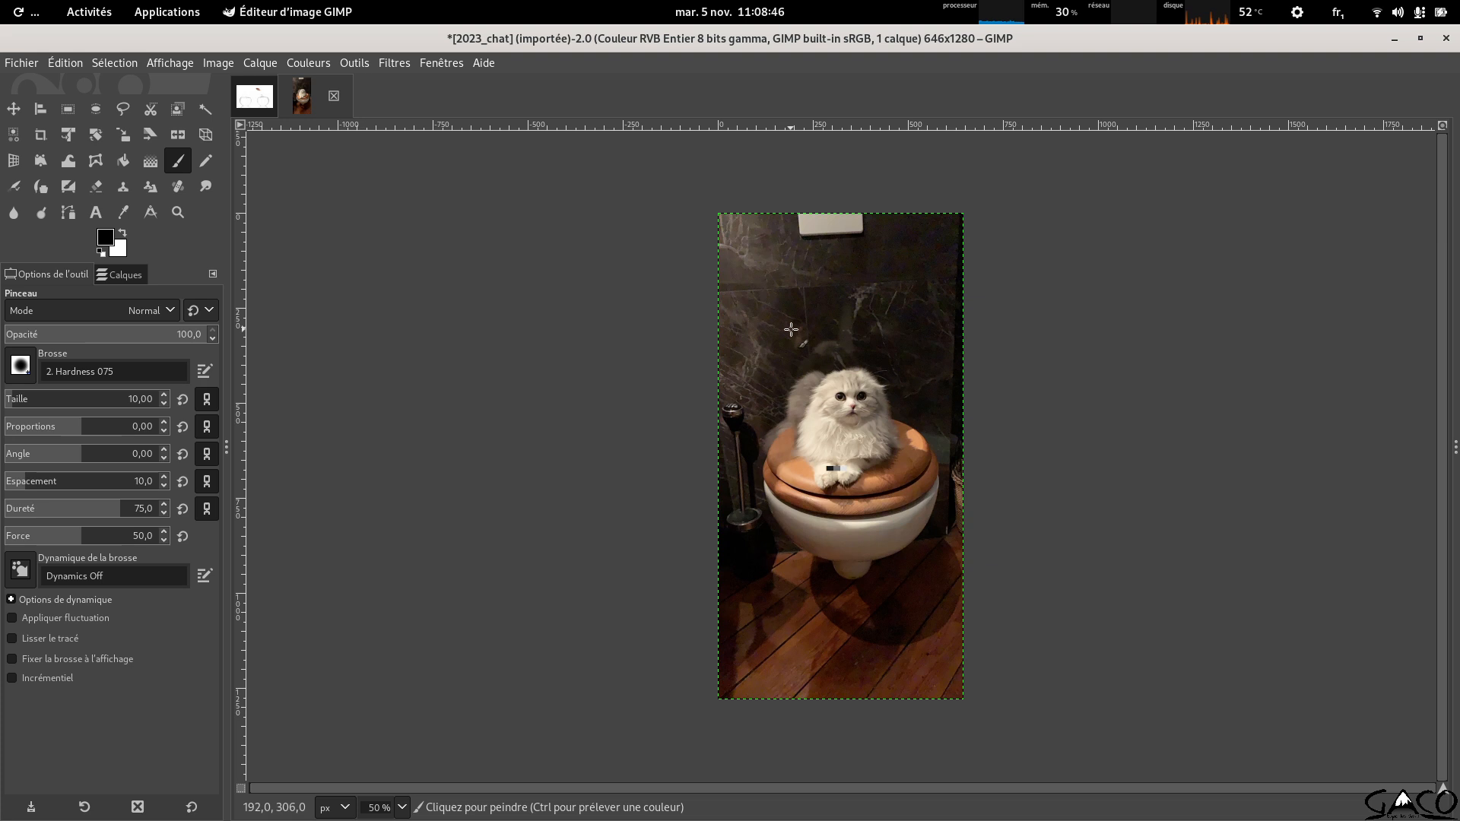
left_click(59, 394)
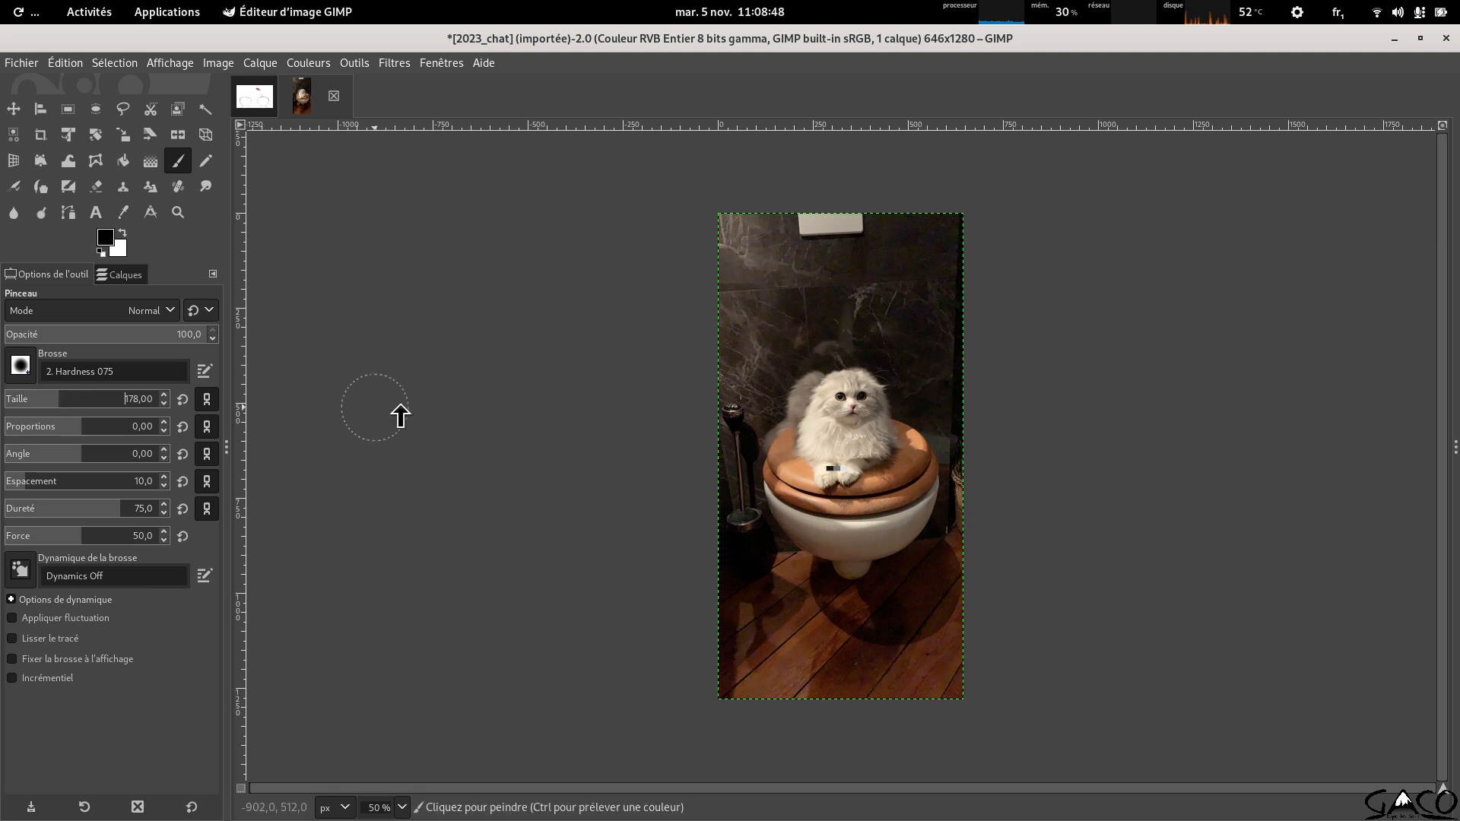
left_click_drag(55, 409, 80, 402)
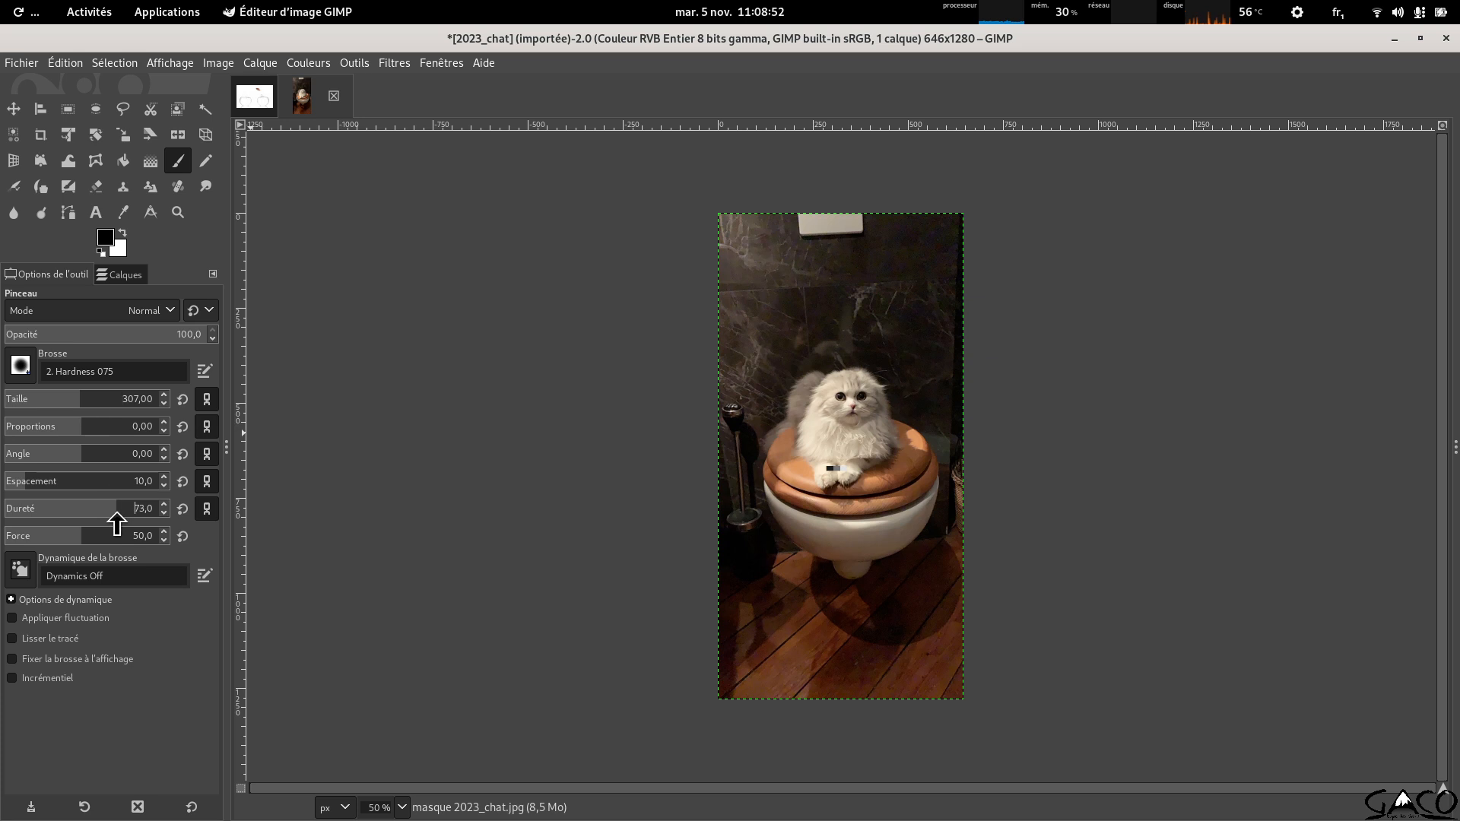
left_click_drag(117, 514, 196, 505)
left_click(741, 251)
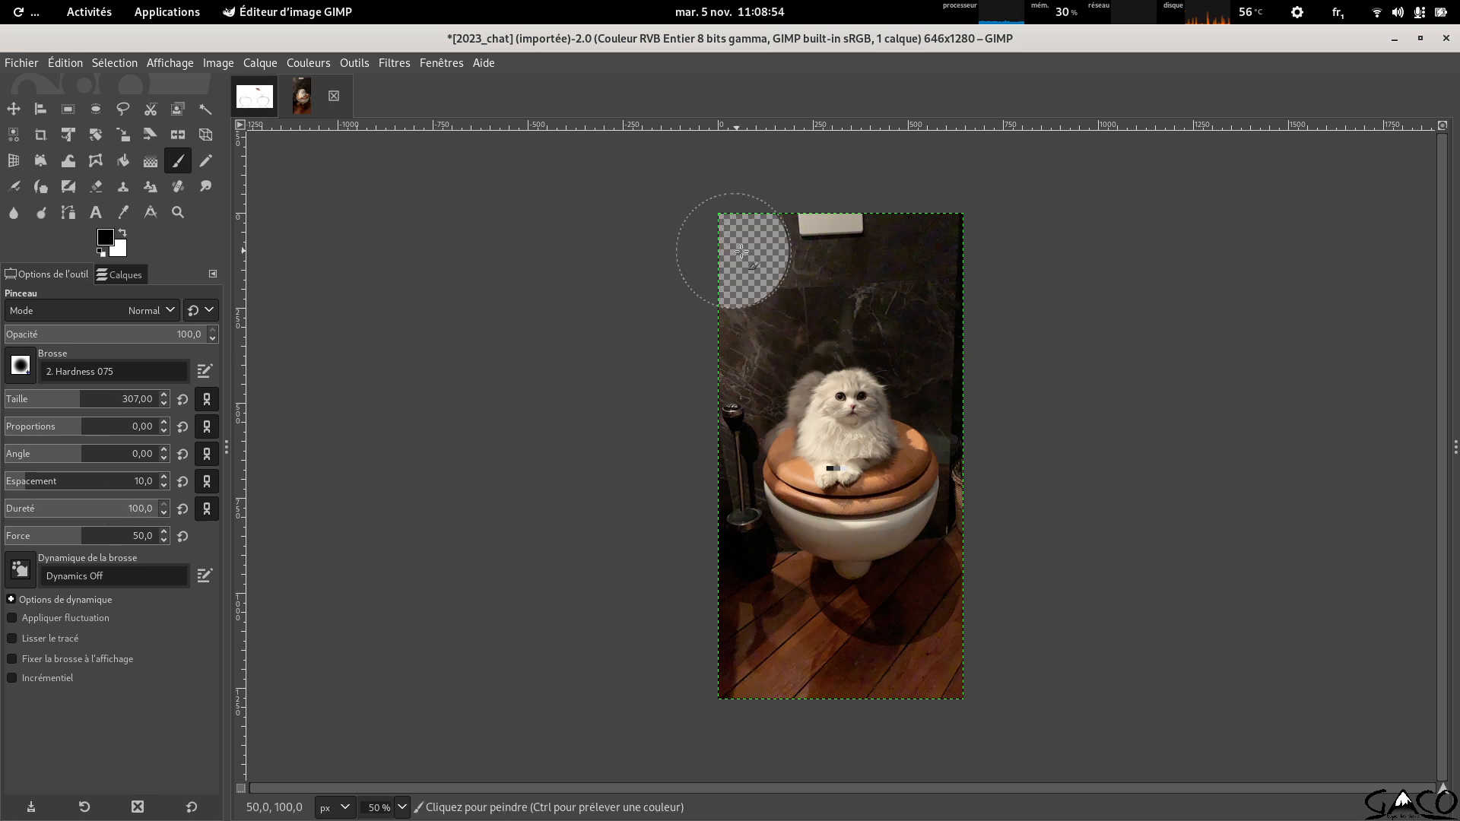
mouse_move(741, 251)
left_mouse_down()
mouse_move(938, 235)
mouse_move(939, 300)
mouse_move(729, 325)
mouse_move(711, 479)
mouse_move(761, 566)
mouse_move(878, 570)
mouse_move(961, 489)
mouse_move(989, 342)
left_mouse_up()
mouse_move(1007, 583)
left_mouse_down()
mouse_move(957, 653)
mouse_move(818, 680)
mouse_move(759, 641)
mouse_move(732, 597)
mouse_move(762, 647)
mouse_move(739, 693)
left_mouse_up()
scroll(898, 415, "up", 3)
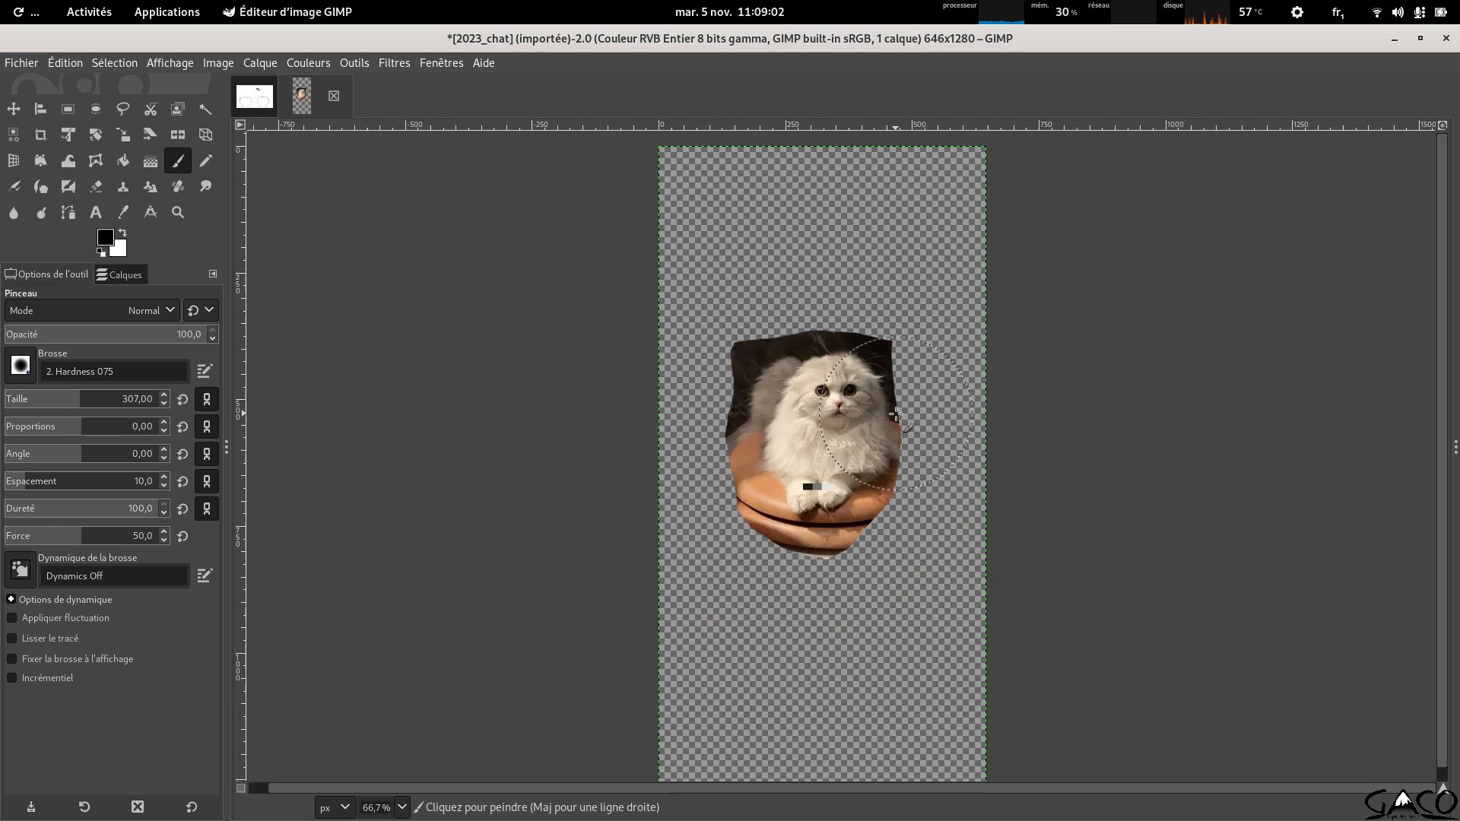
left_click_drag(434, 245, 601, 143)
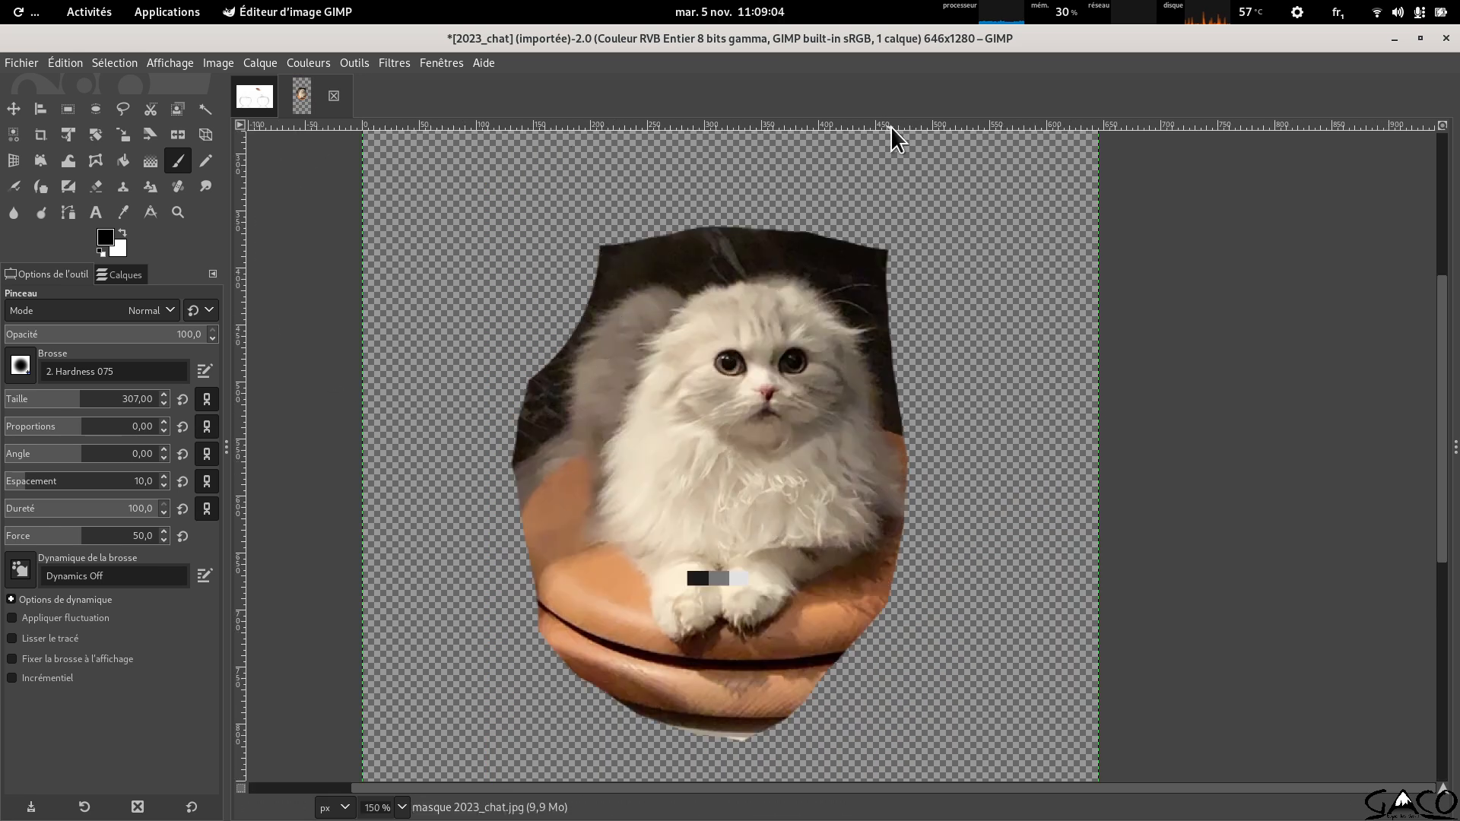
left_click(489, 732)
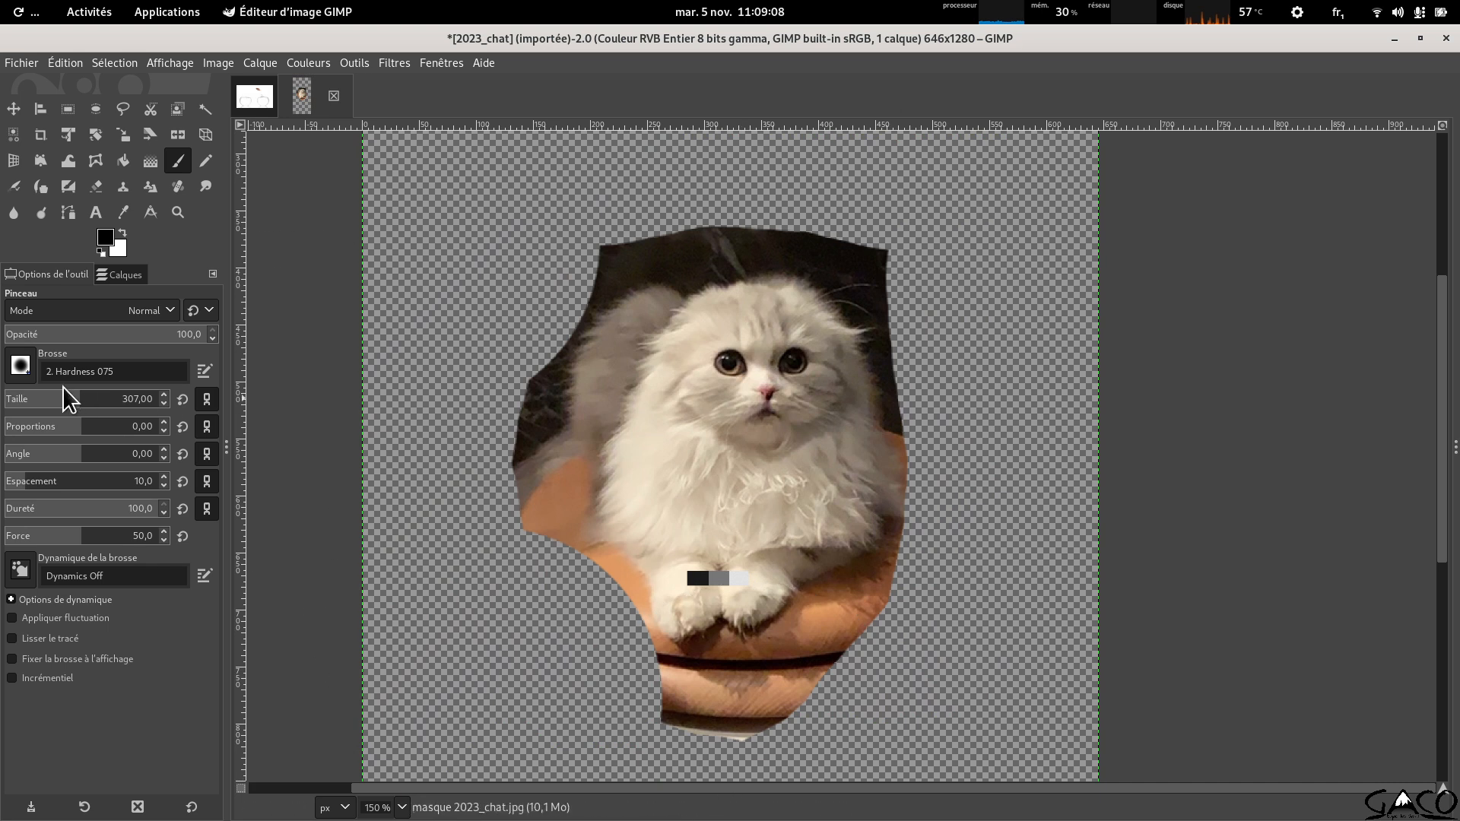
Reduce the brush size to 182 and mask more of the background below, above and beside the cat.
left_click(23, 407)
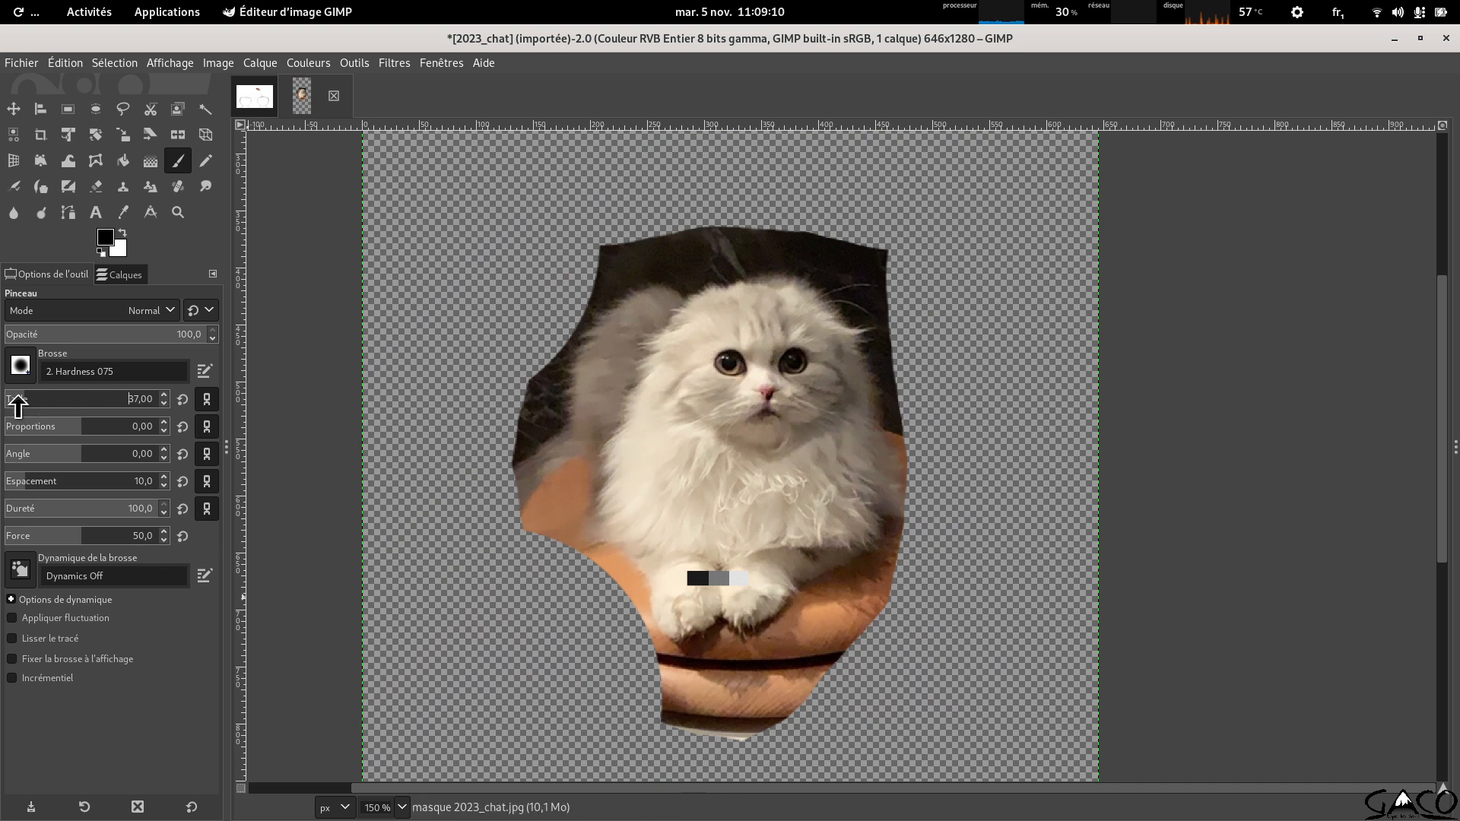
left_click(58, 405)
mouse_move(667, 745)
left_mouse_down()
mouse_move(717, 754)
mouse_move(849, 718)
mouse_move(898, 674)
left_mouse_up()
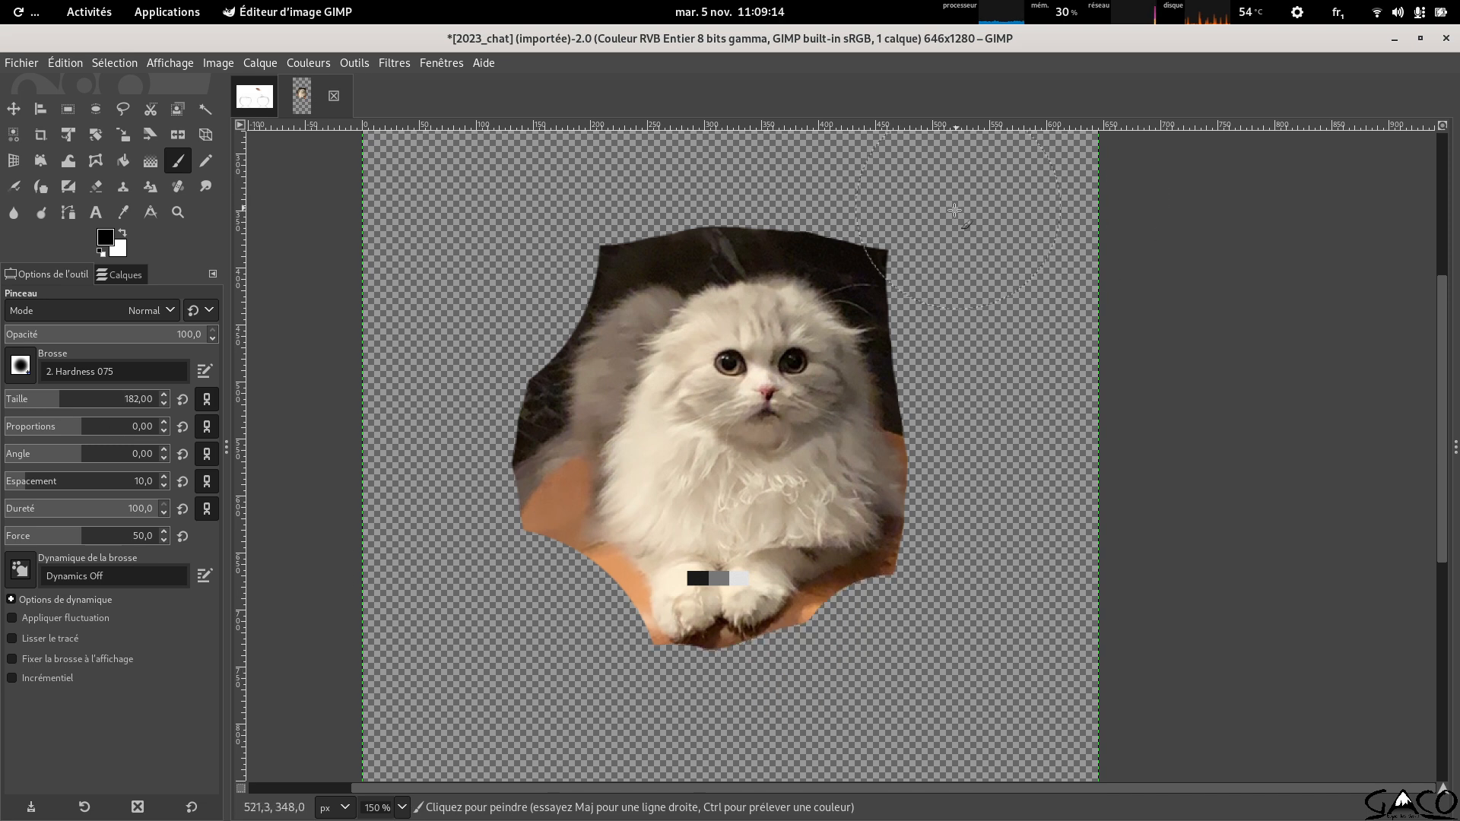
mouse_move(954, 210)
left_mouse_down()
mouse_move(943, 237)
mouse_move(743, 170)
mouse_move(638, 171)
mouse_move(465, 394)
mouse_move(477, 543)
left_mouse_up()
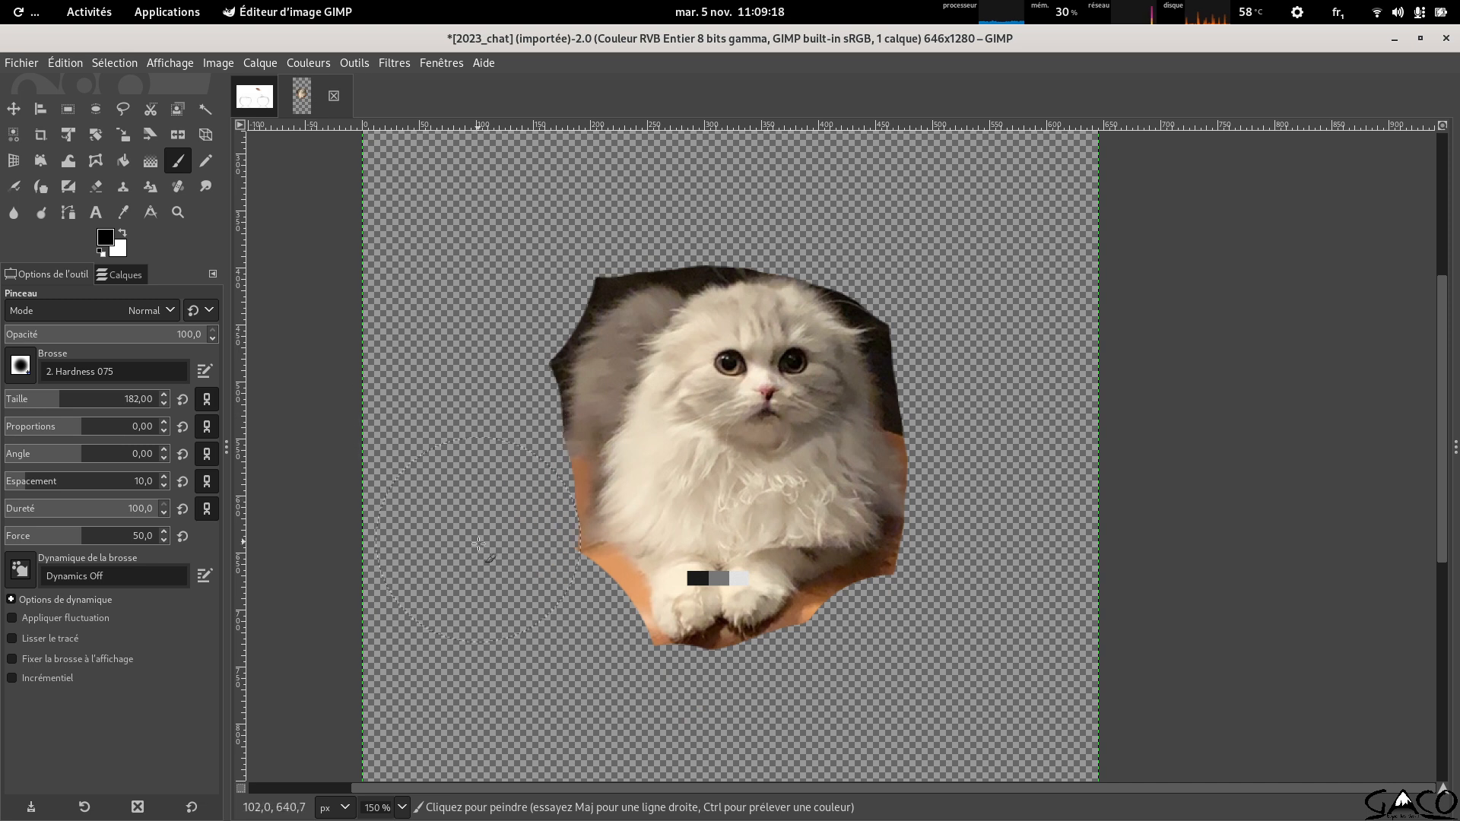
Refine the mask closely along the cat's outline with the Paintbrush at size 58 and hardness 74, trimming the remaining background.
left_click(31, 397)
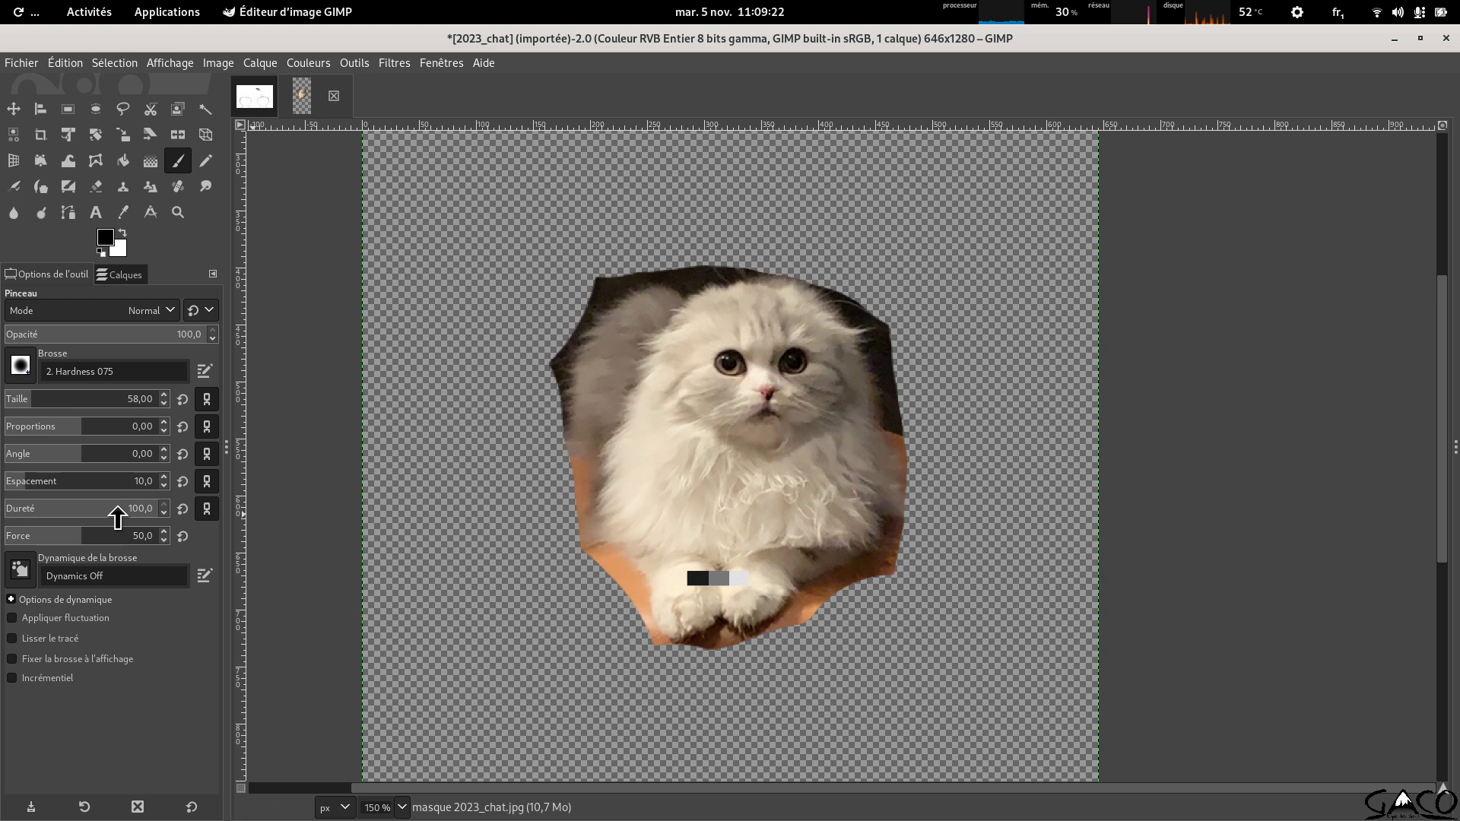
left_click_drag(140, 508, 117, 517)
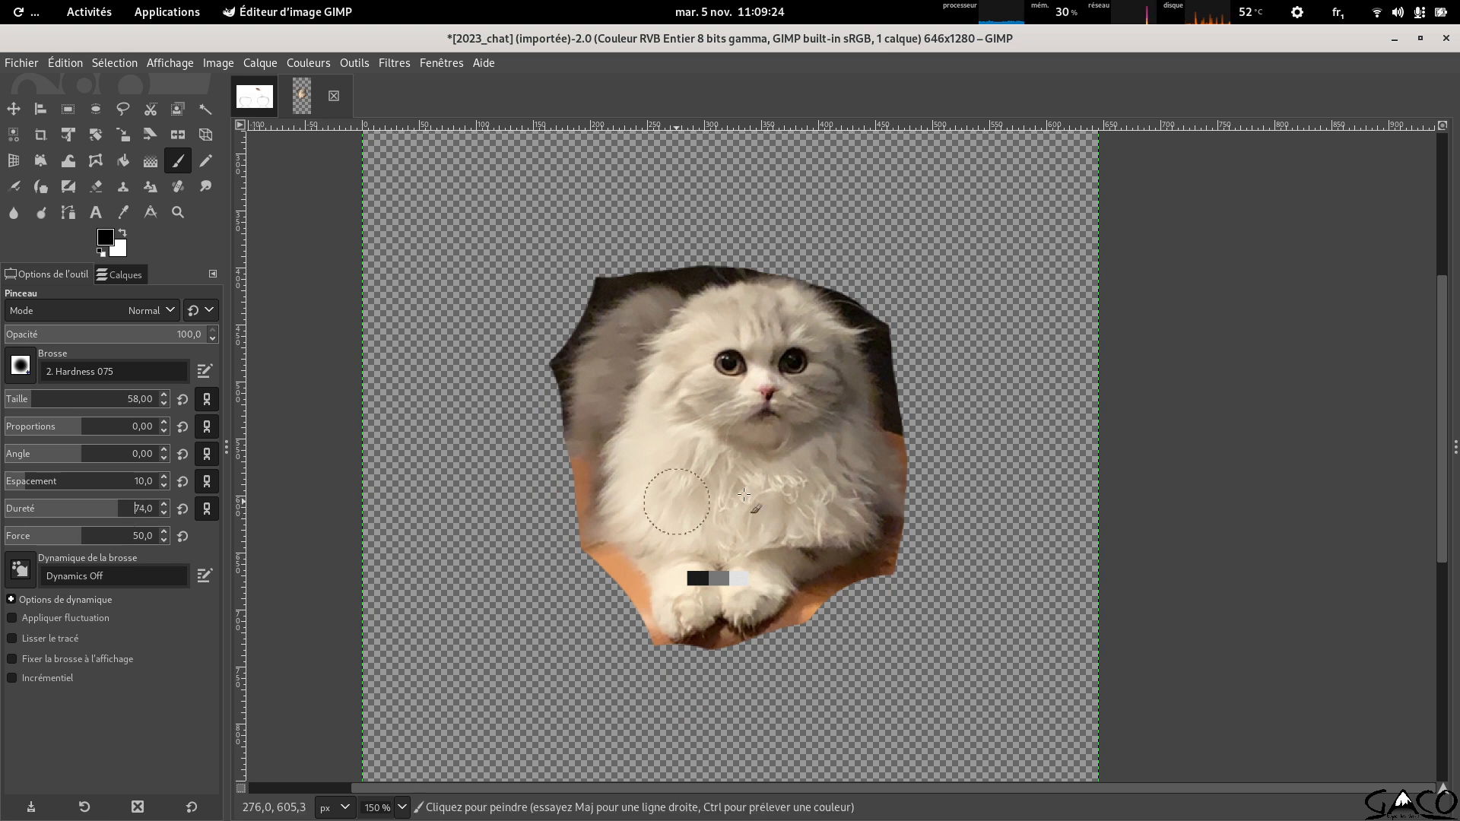
mouse_move(608, 297)
left_mouse_down()
mouse_move(564, 341)
mouse_move(555, 405)
mouse_move(577, 550)
mouse_move(623, 574)
mouse_move(645, 640)
mouse_move(684, 667)
mouse_move(706, 668)
mouse_move(727, 639)
mouse_move(742, 657)
mouse_move(792, 635)
mouse_move(828, 590)
mouse_move(902, 556)
mouse_move(881, 352)
mouse_move(893, 344)
mouse_move(881, 309)
mouse_move(747, 258)
mouse_move(633, 264)
mouse_move(673, 262)
left_mouse_up()
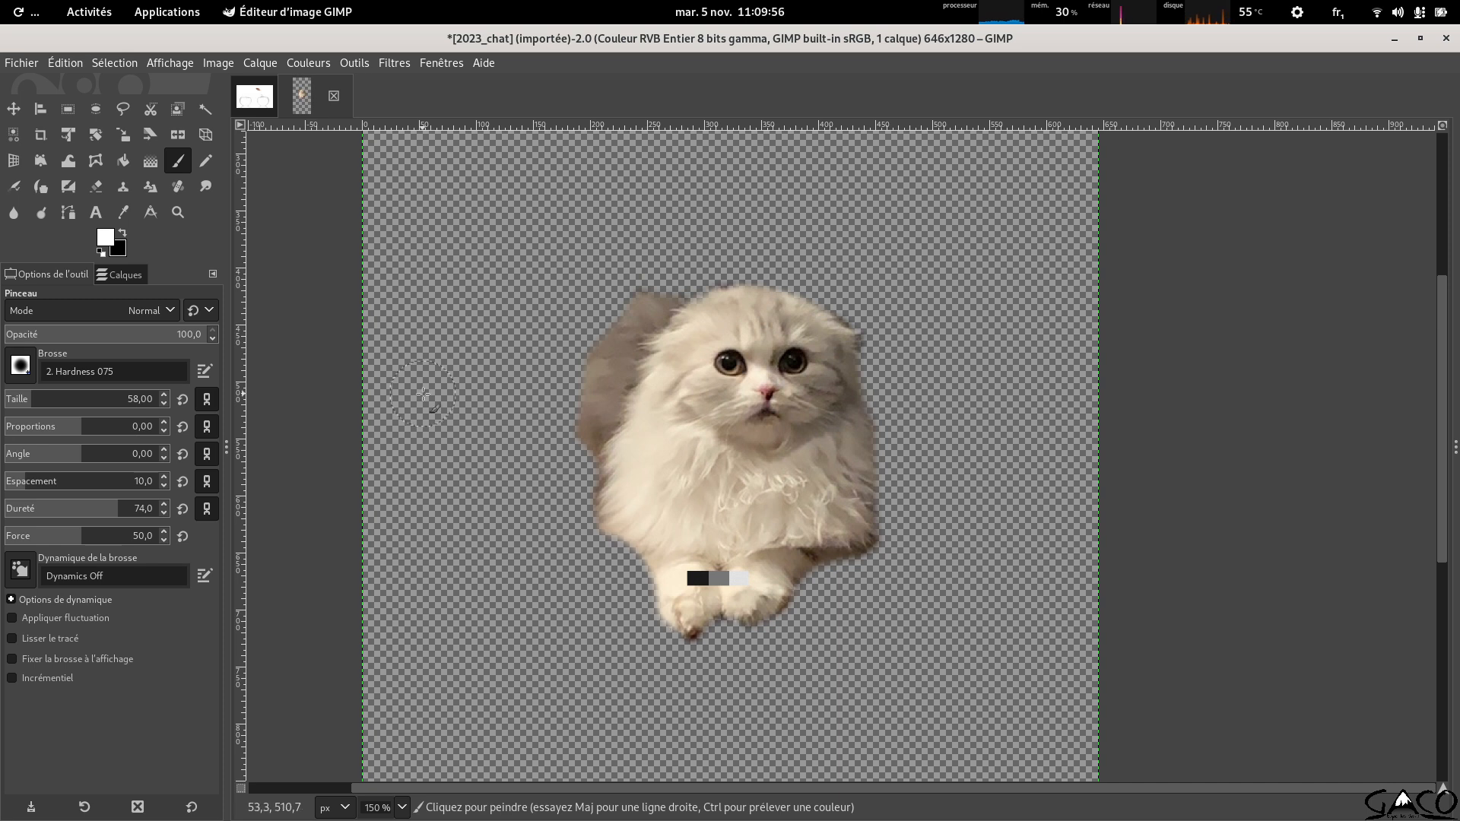
Consult instruction 7 in consignes_2023.pdf about the mask blur and return to the cat image in GIMP.
key("alt+Tab")
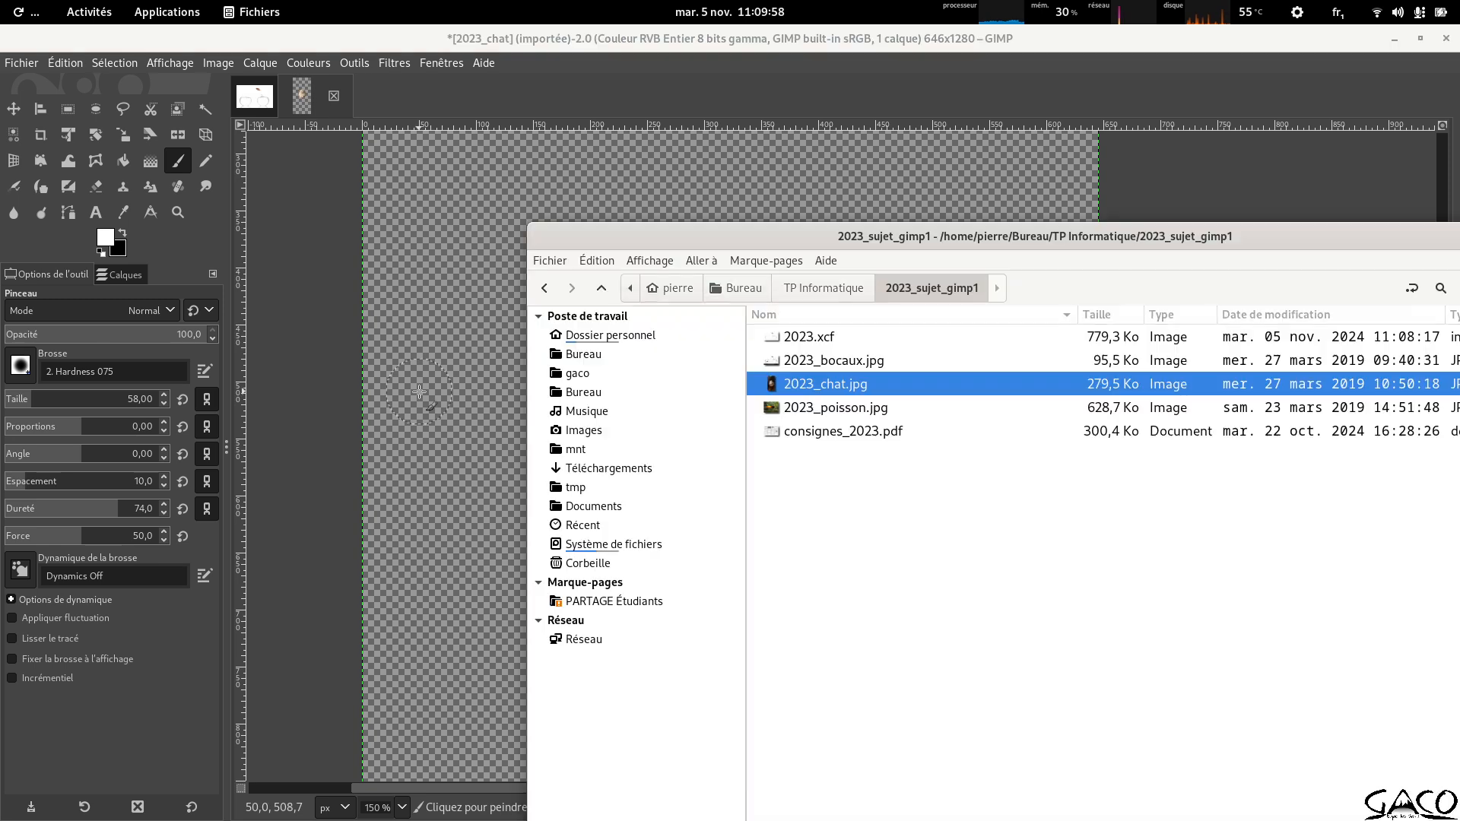
key("alt+Tab")
key("alt+Tab")
key("alt+Tab")
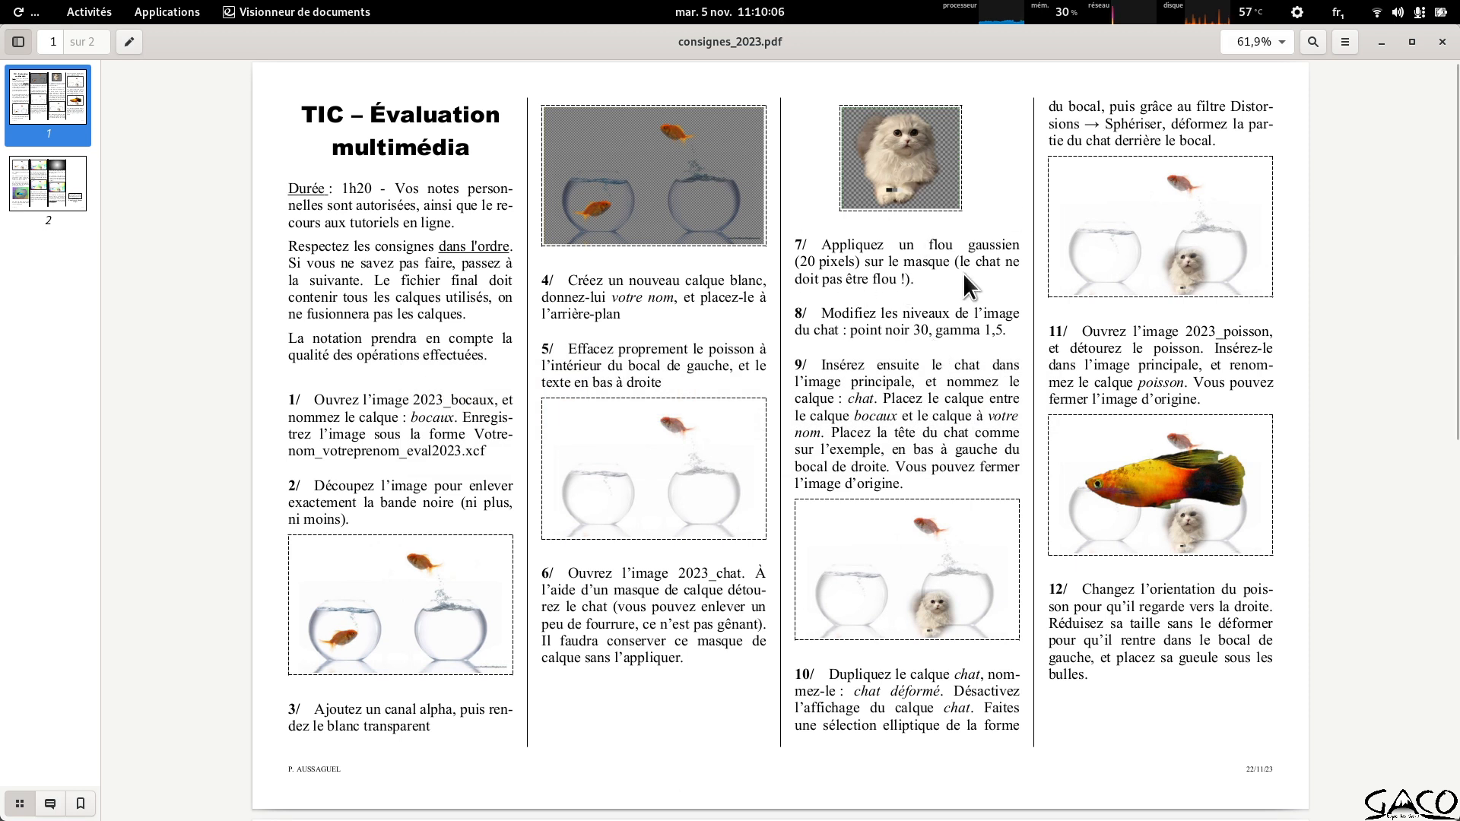
key("alt+Tab")
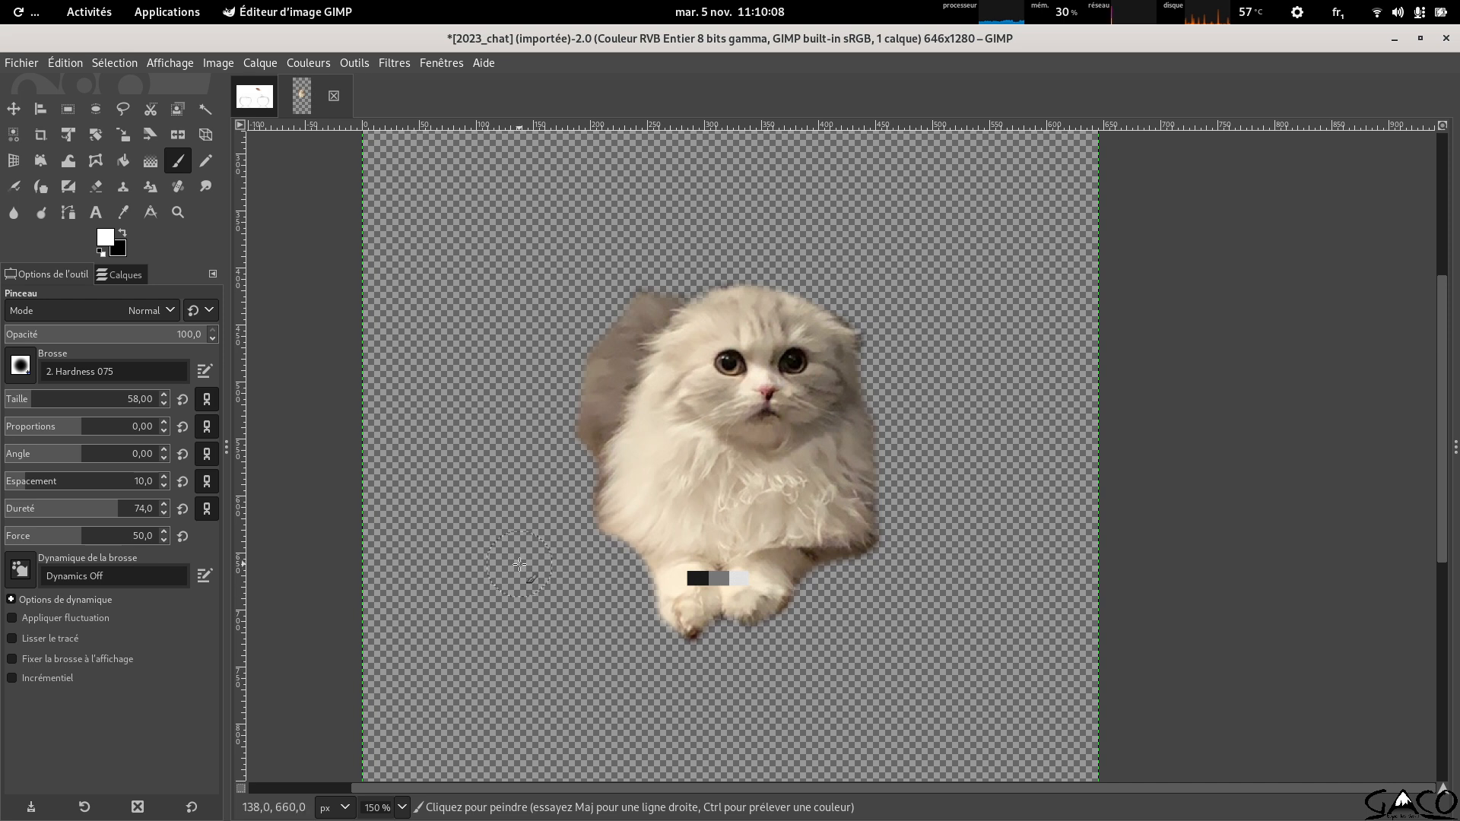
Display the layer mask of 2023_chat.jpg on the canvas in place of the masked cat image.
left_click(114, 275)
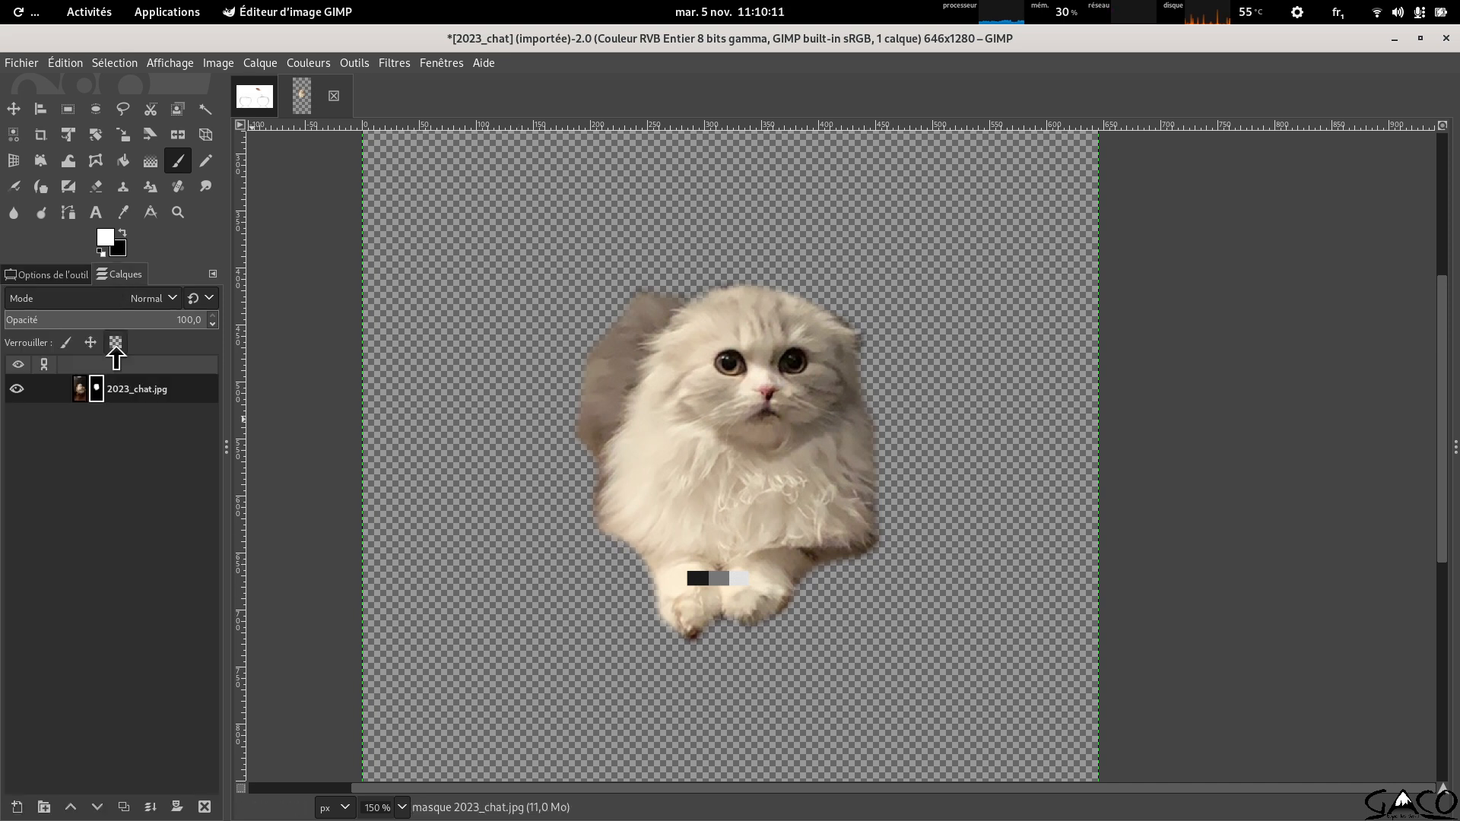
right_click(97, 400)
left_click(136, 401)
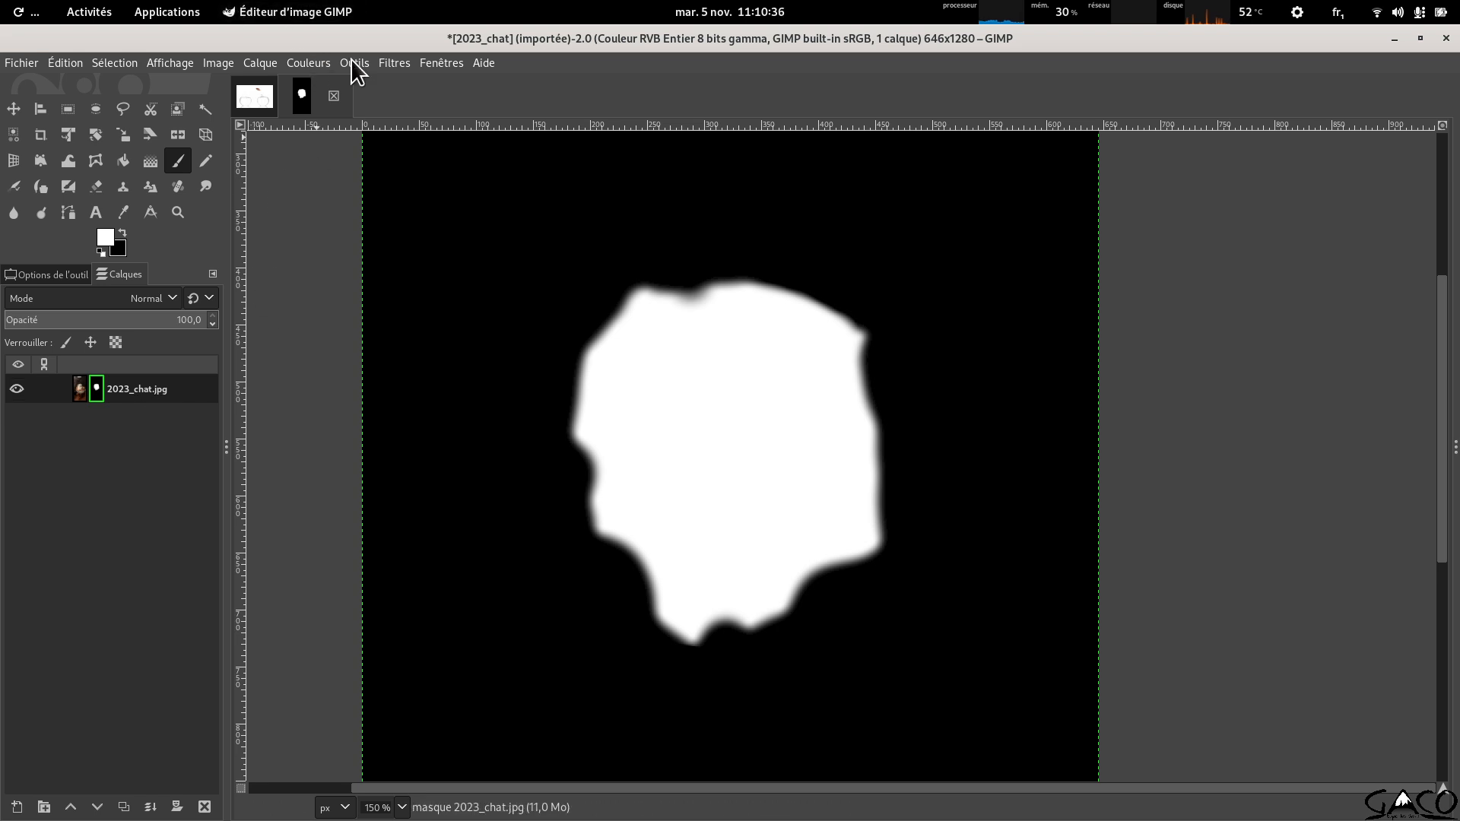
Start a Gaussian blur (Flou gaussien) on the cat's layer mask with Taille X and Taille Y set to 20.
left_click(390, 62)
mouse_move(432, 177)
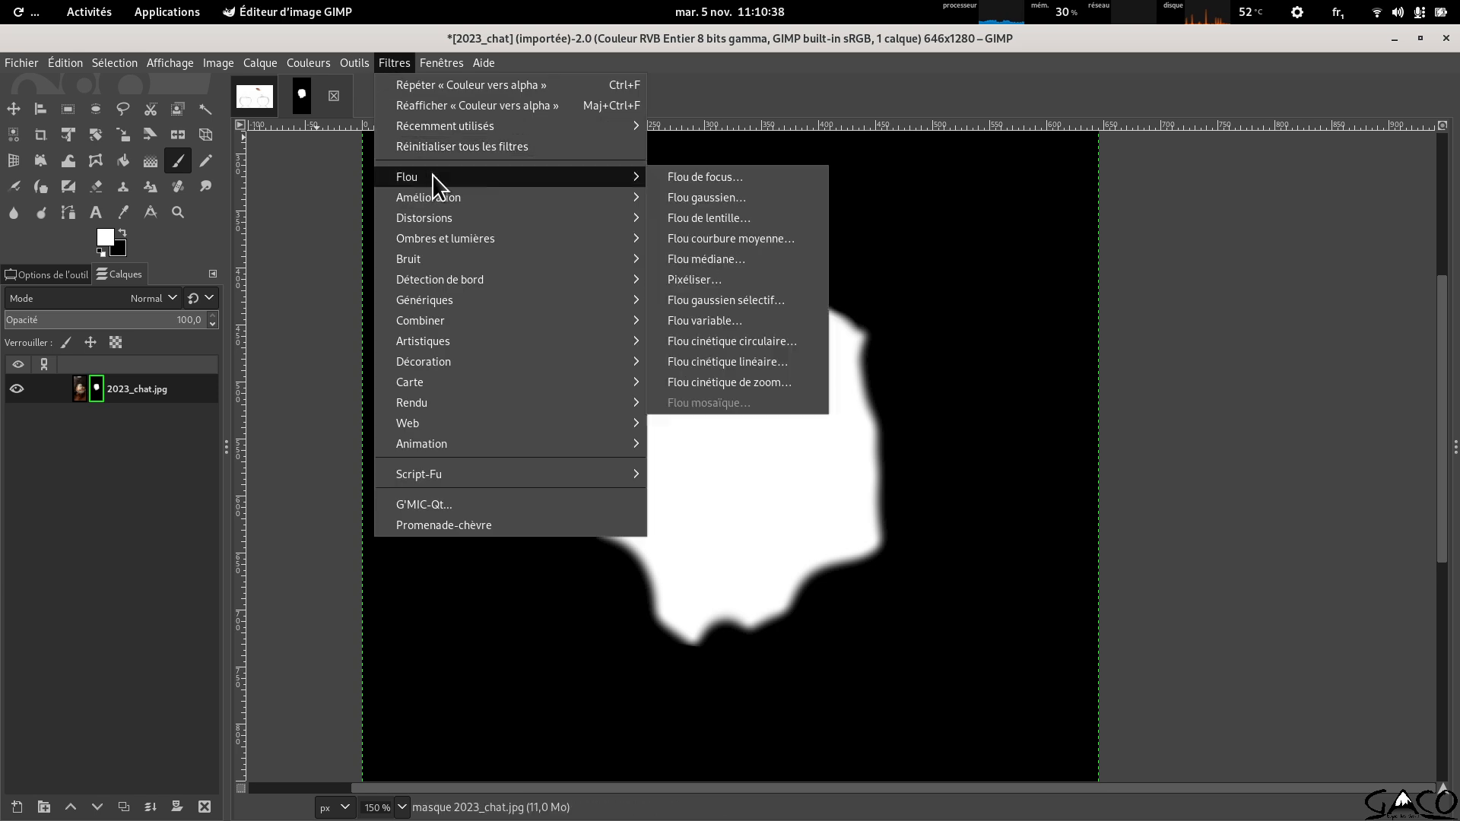
left_click(742, 192)
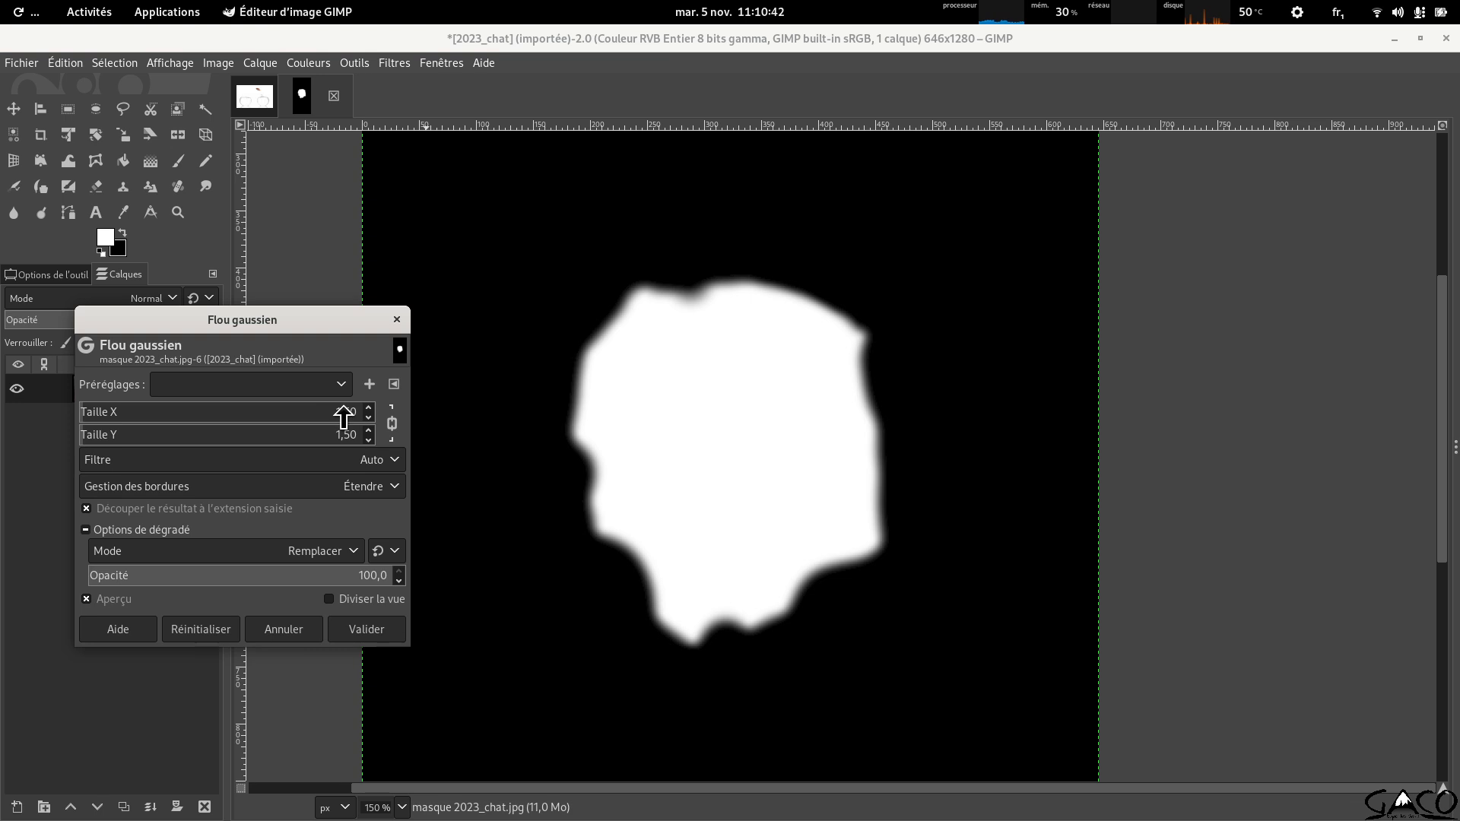
left_click_drag(344, 417, 151, 413)
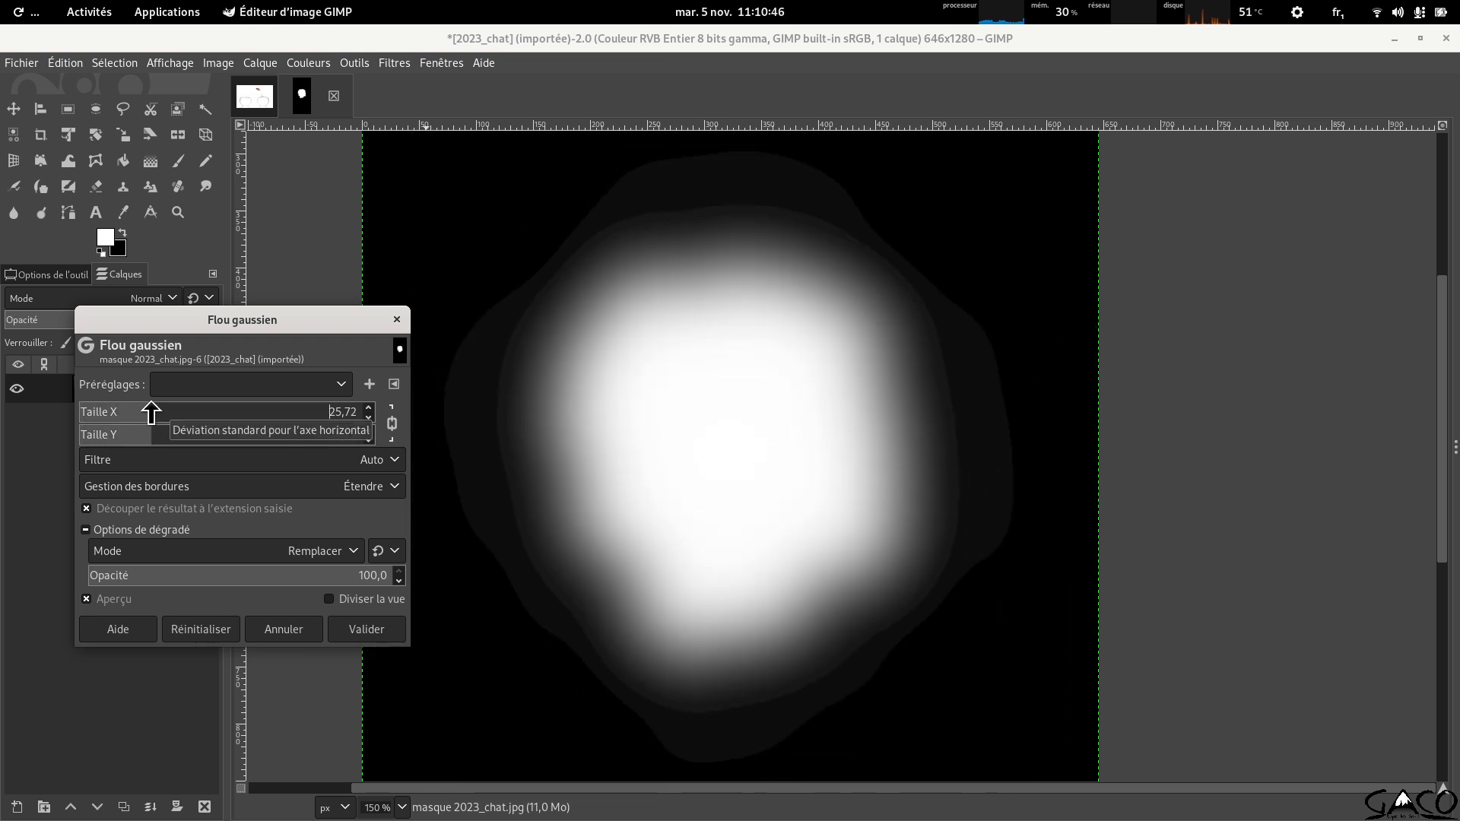
key("Delete")
key("Delete")
key("Delete")
key("Delete")
key("Delete")
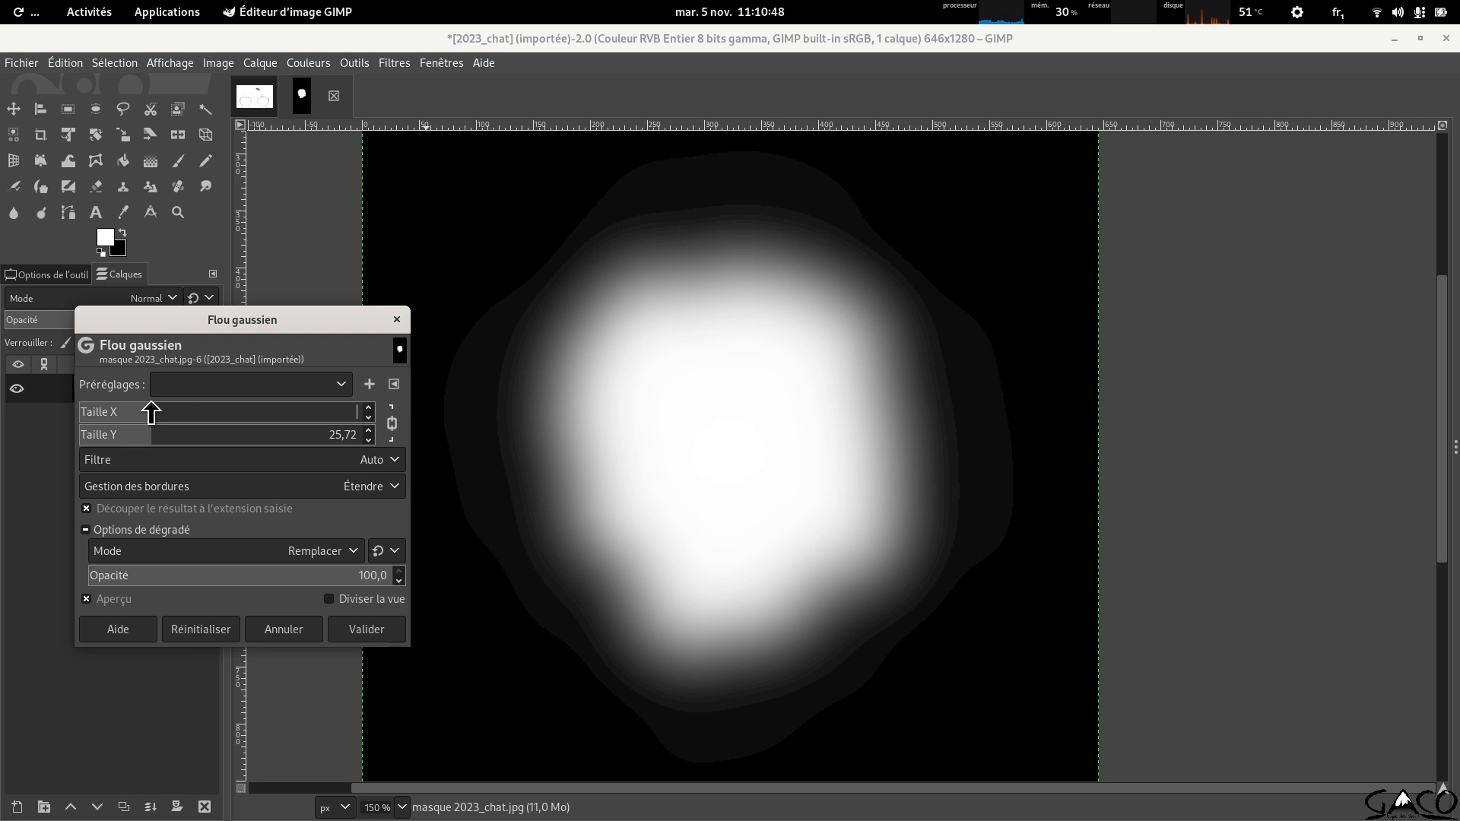
type("20")
key("Tab")
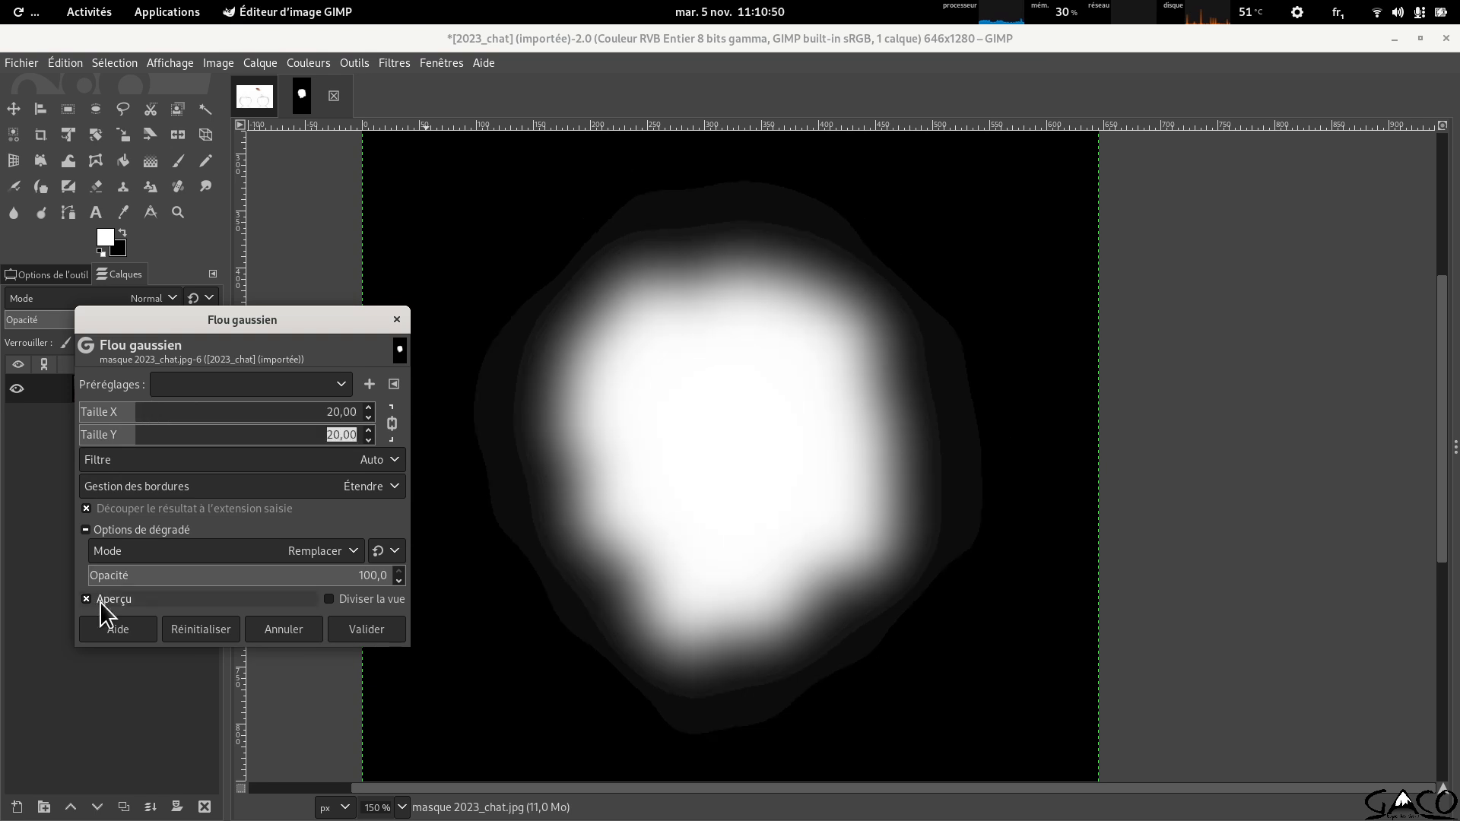
Compare the mask with and without the blur using the preview, and apply the Gaussian blur.
left_click(99, 601)
left_click(99, 600)
left_click(99, 601)
left_click(99, 601)
left_click(99, 601)
left_click(99, 601)
left_click(99, 600)
left_click(99, 600)
left_click(373, 631)
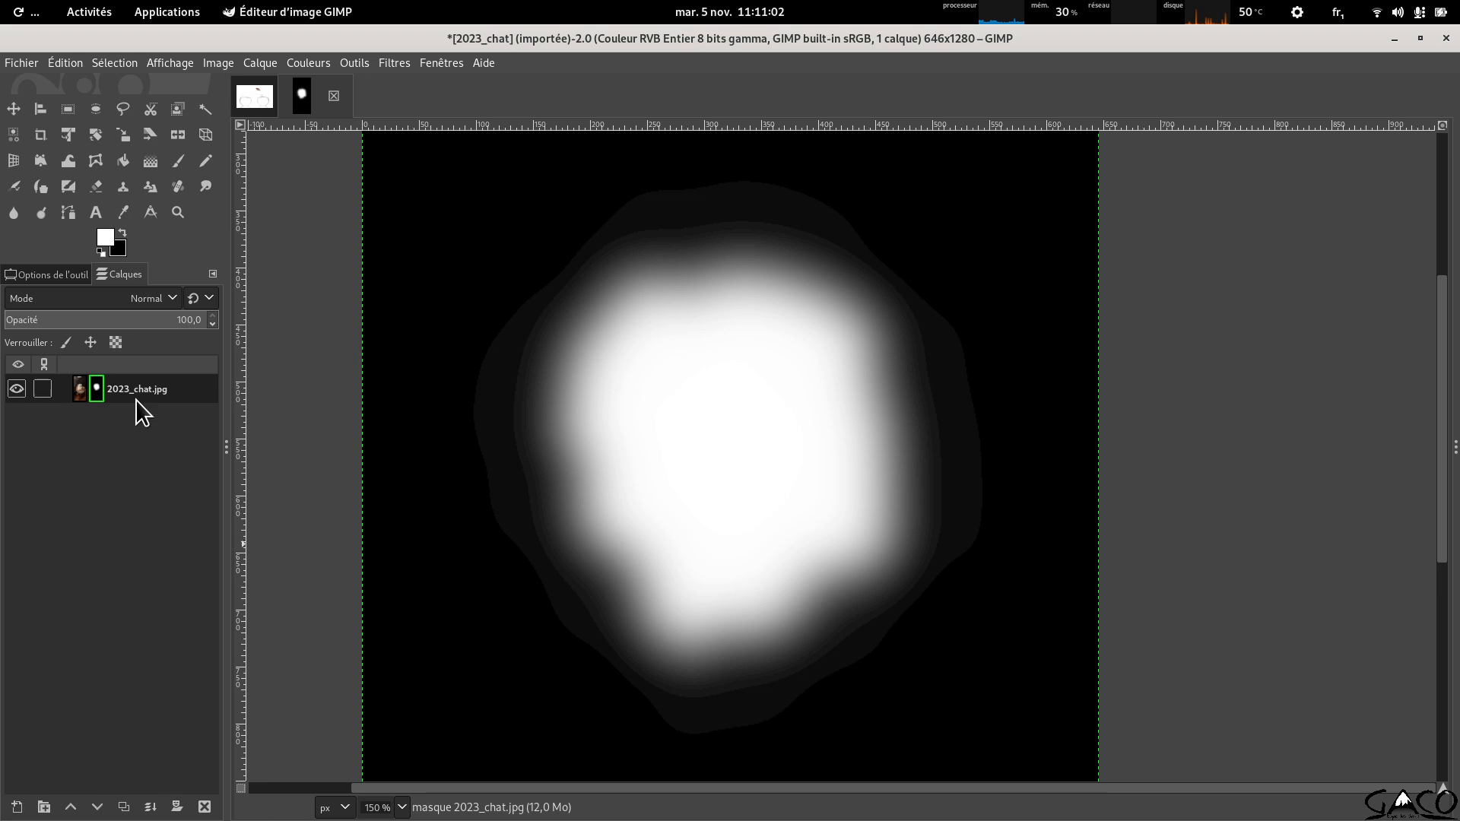
Stop displaying the mask and consult instruction 8 in consignes_2023.pdf about the cat's levels, returning to GIMP.
right_click(94, 386)
left_click(125, 400)
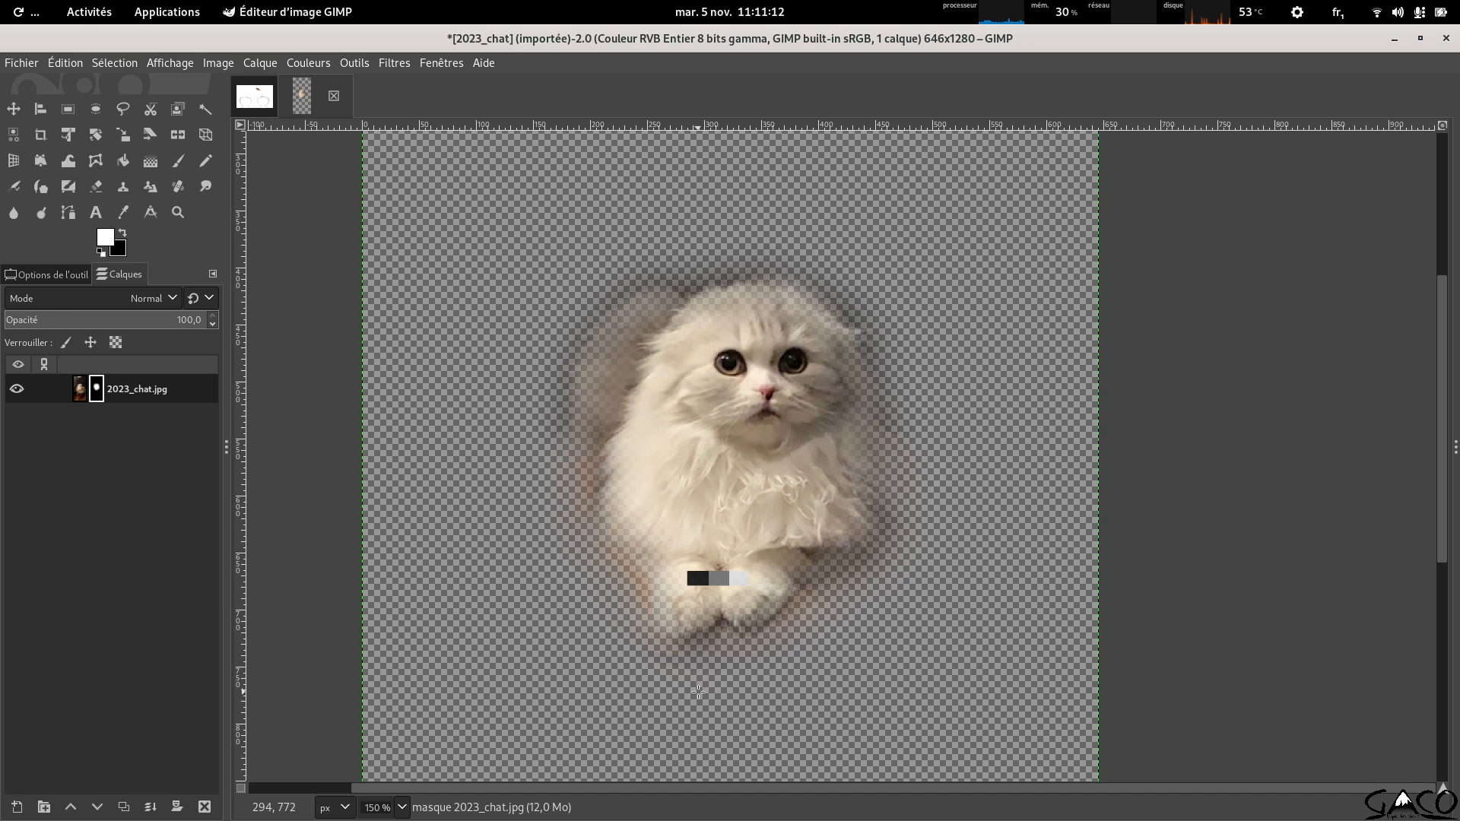
key("alt+Tab")
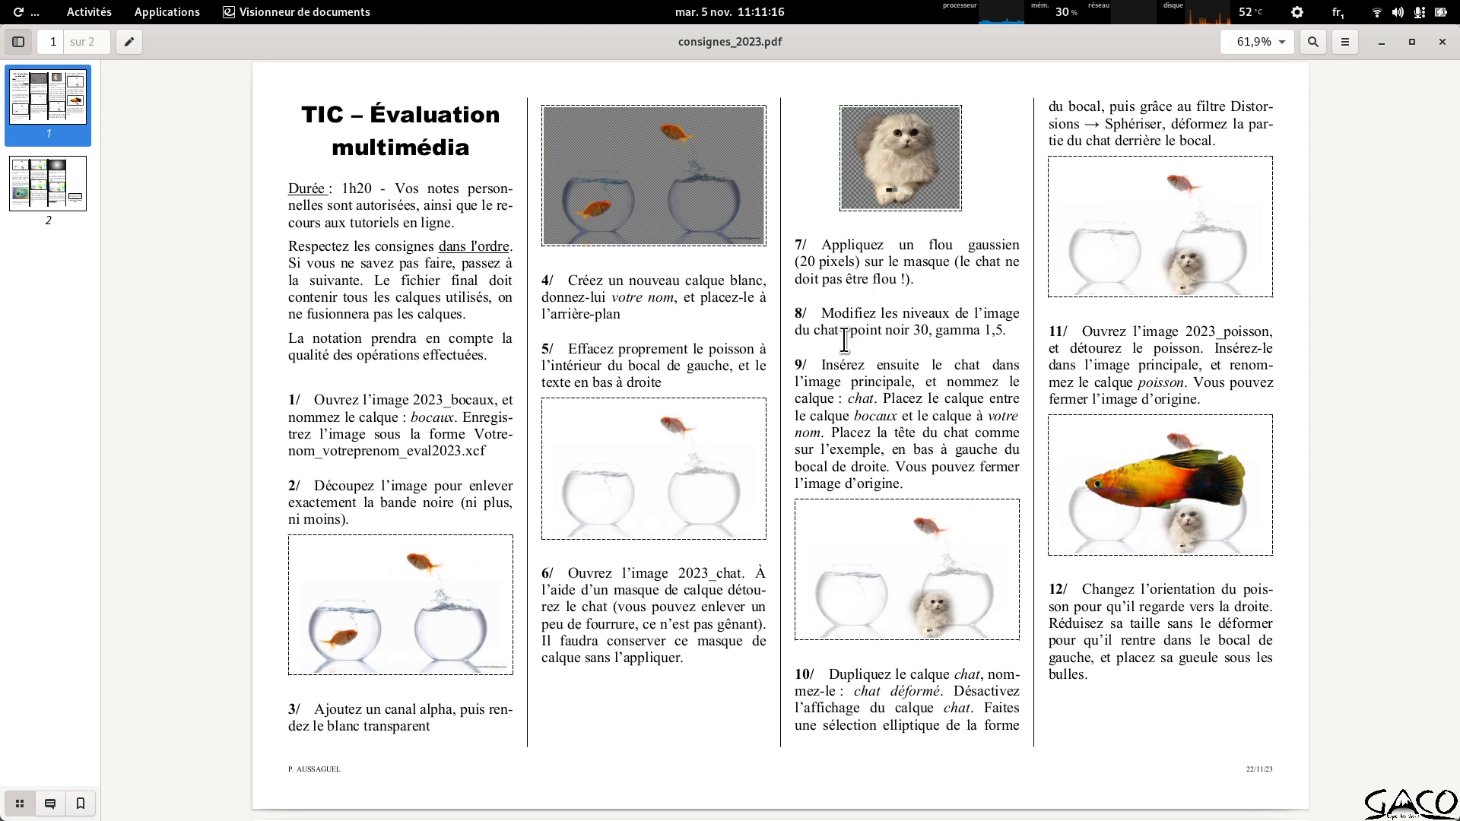
key("alt+Tab")
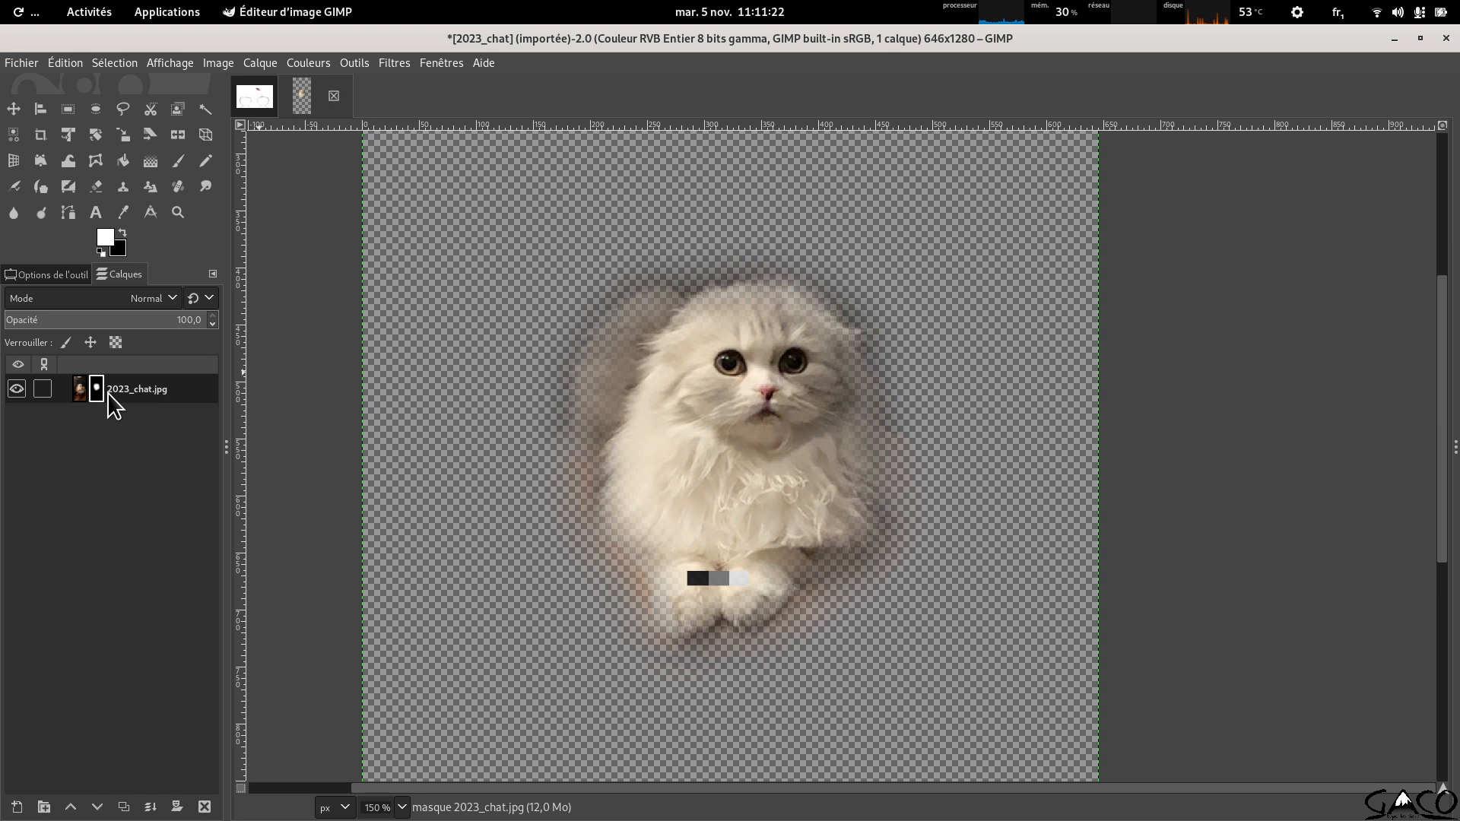
Select the cat layer's image rather than its mask and set the input black point to 30 in Levels (Niveaux).
left_click(81, 393)
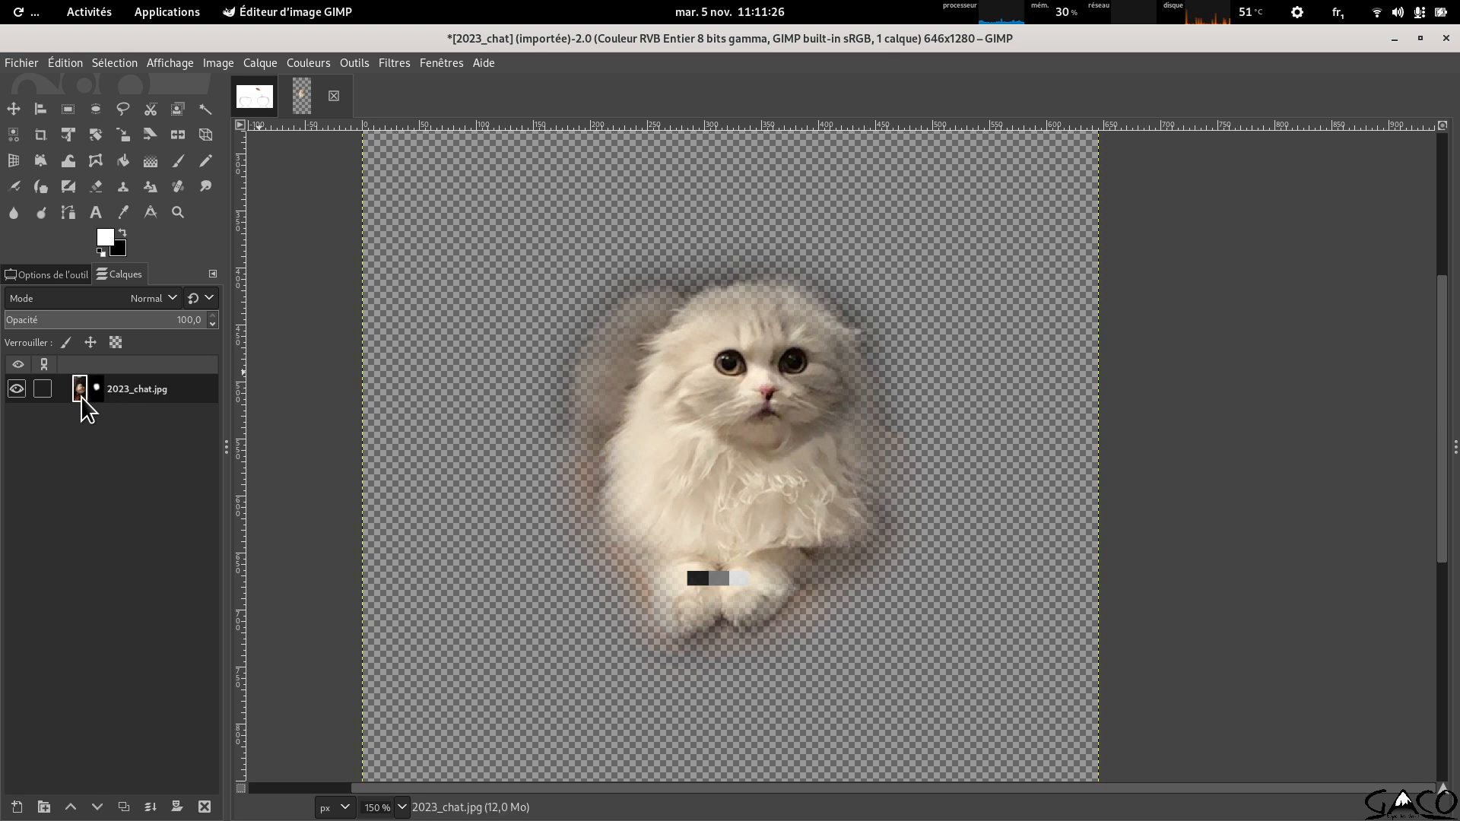
left_click(324, 63)
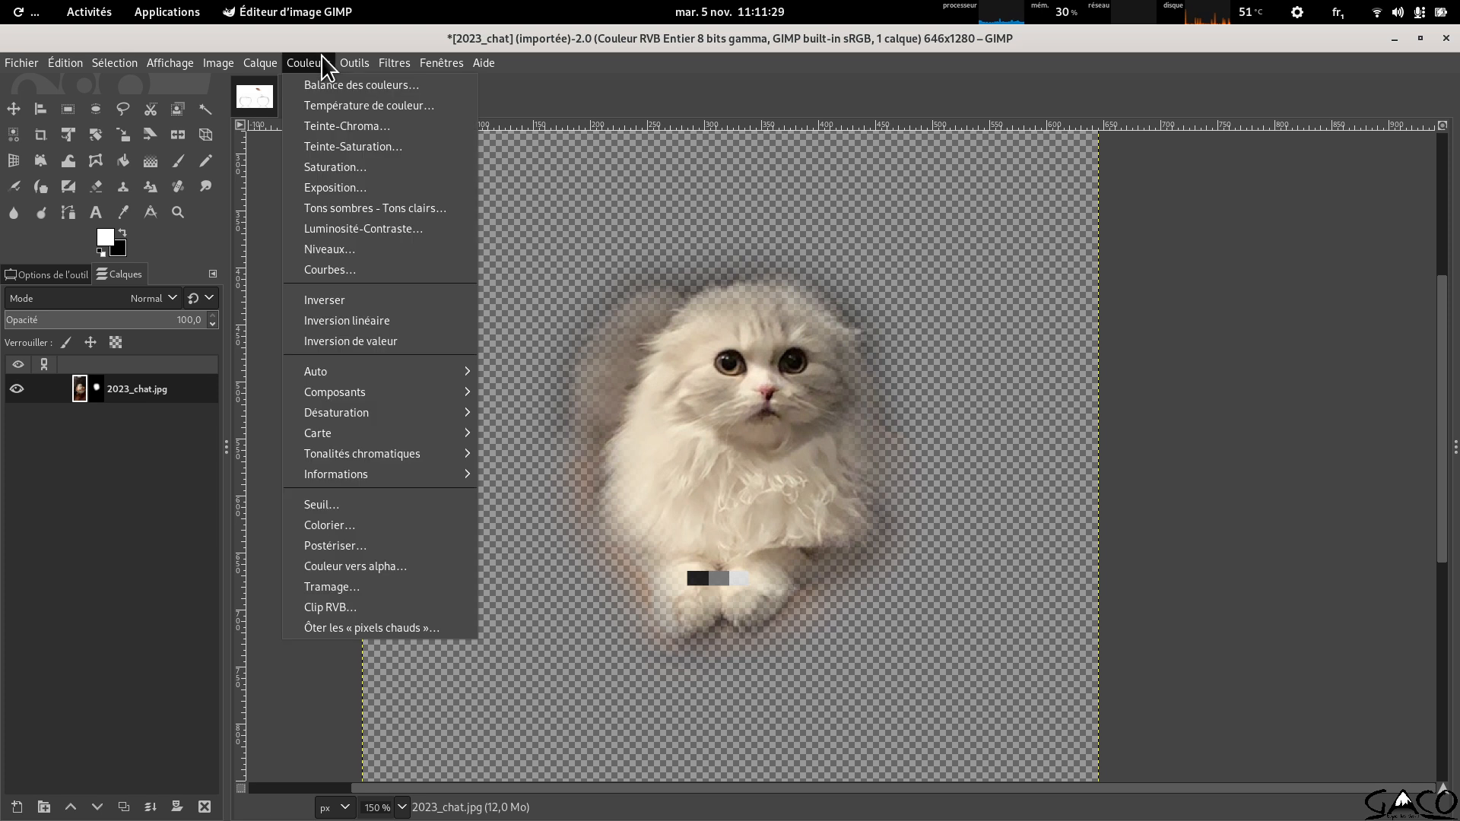
left_click(327, 249)
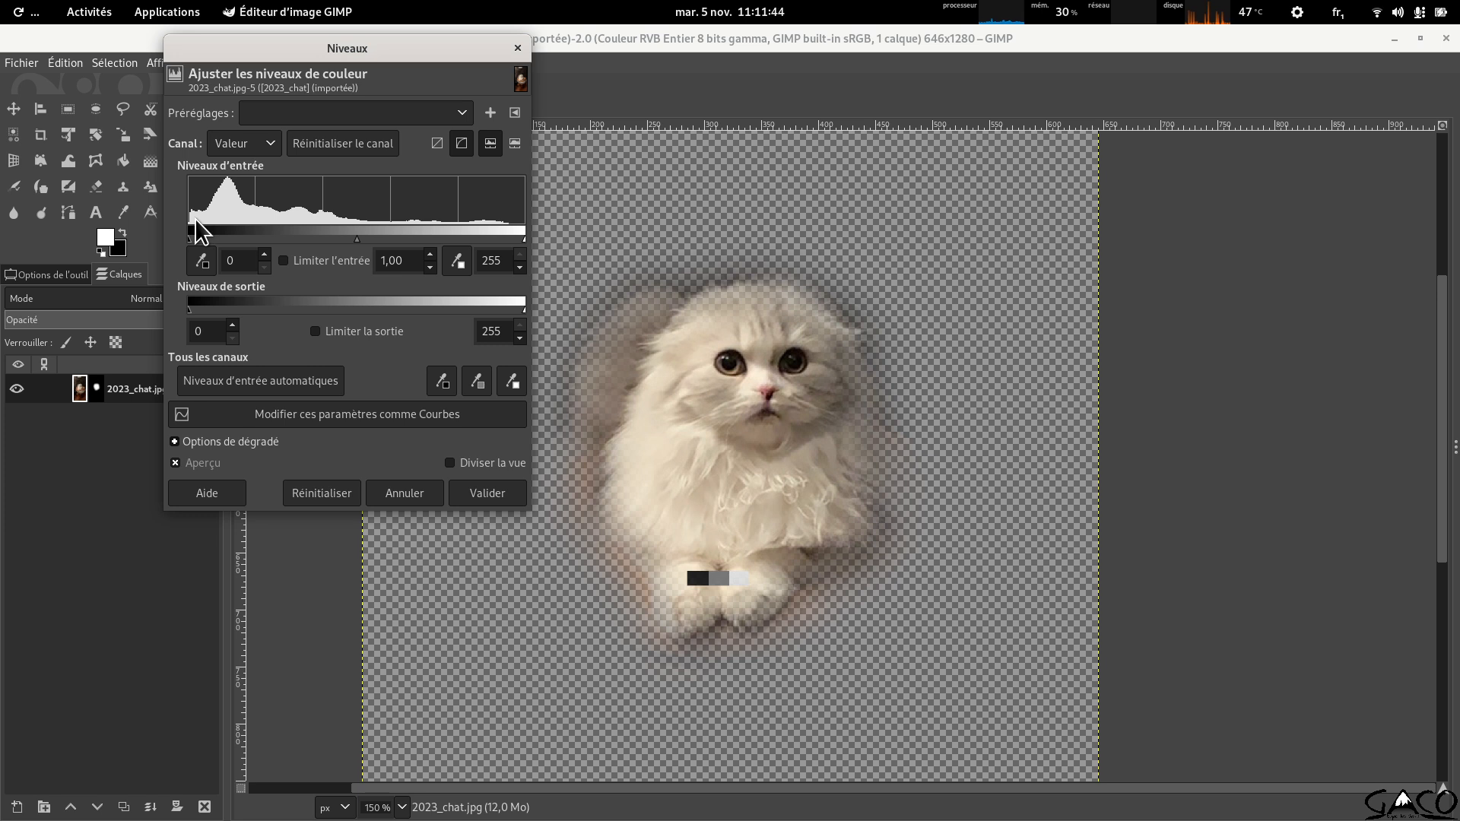
scroll(772, 336, "up", 3)
scroll(772, 337, "up", 3)
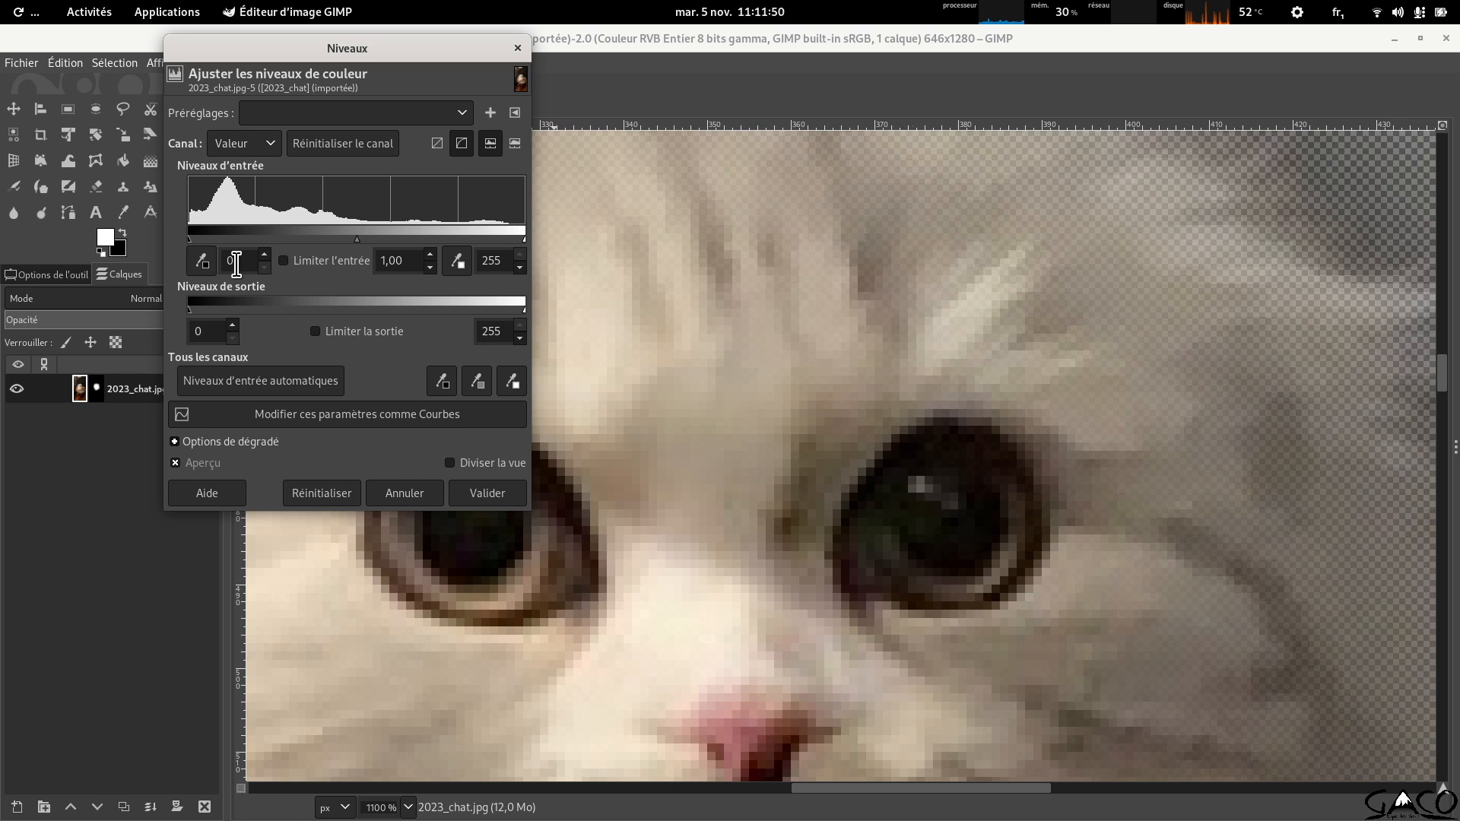
scroll(256, 261, "up", 18)
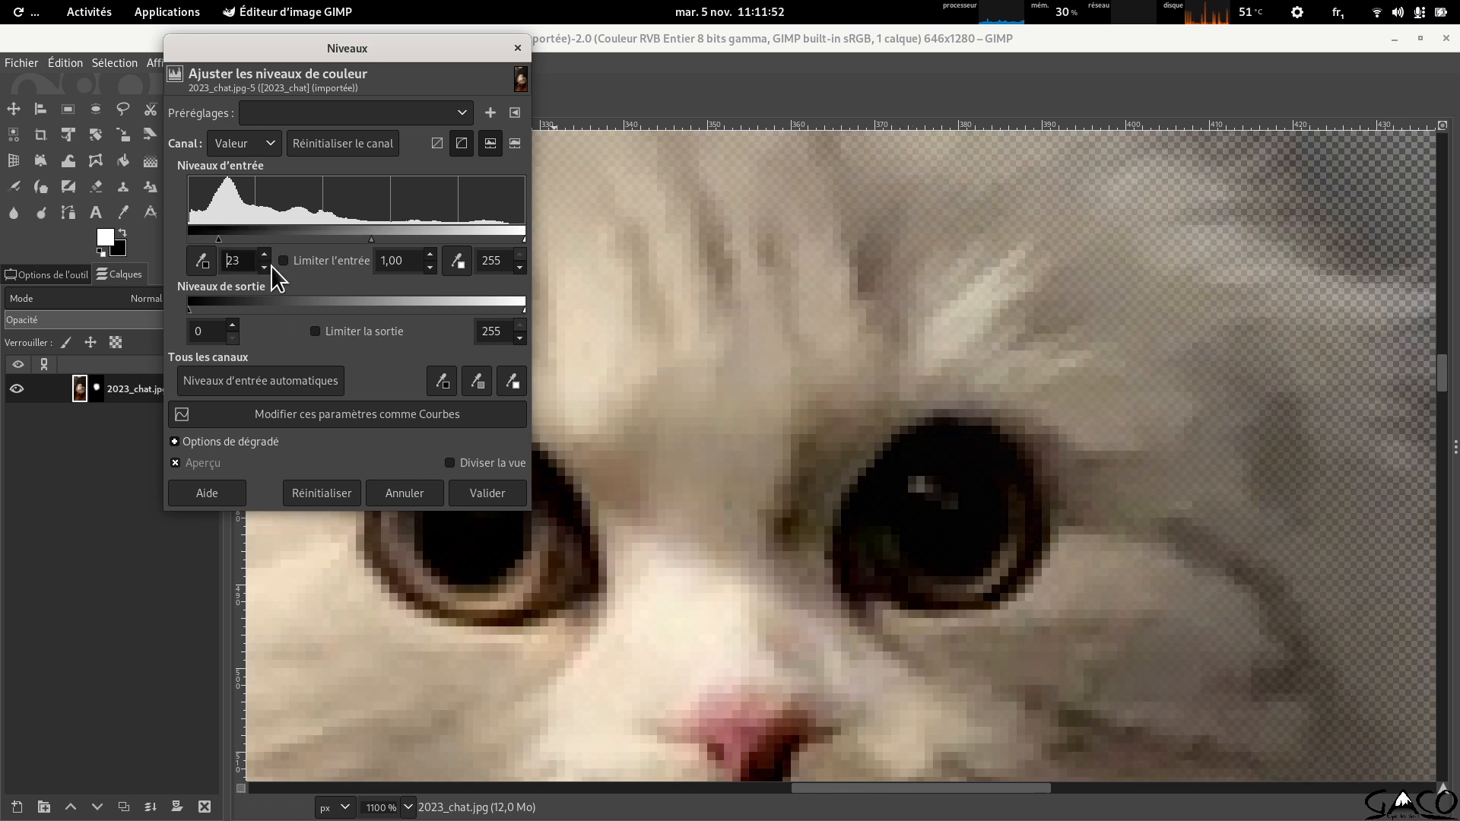
scroll(247, 260, "up", 6)
scroll(246, 260, "up", 1)
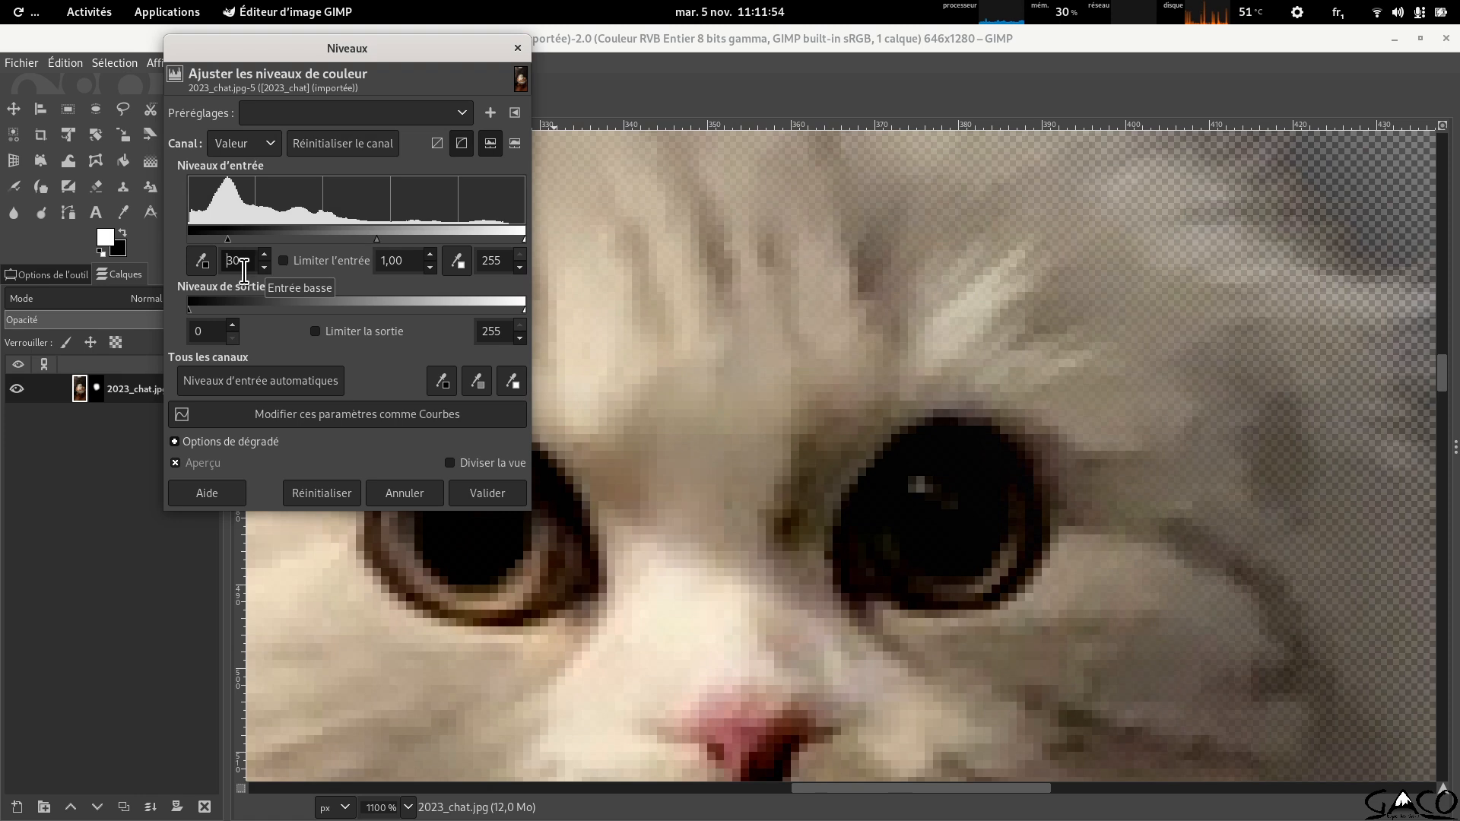
Compare the cat's eyes before and after the black point change by toggling the Levels preview.
left_click(203, 464)
left_click(203, 463)
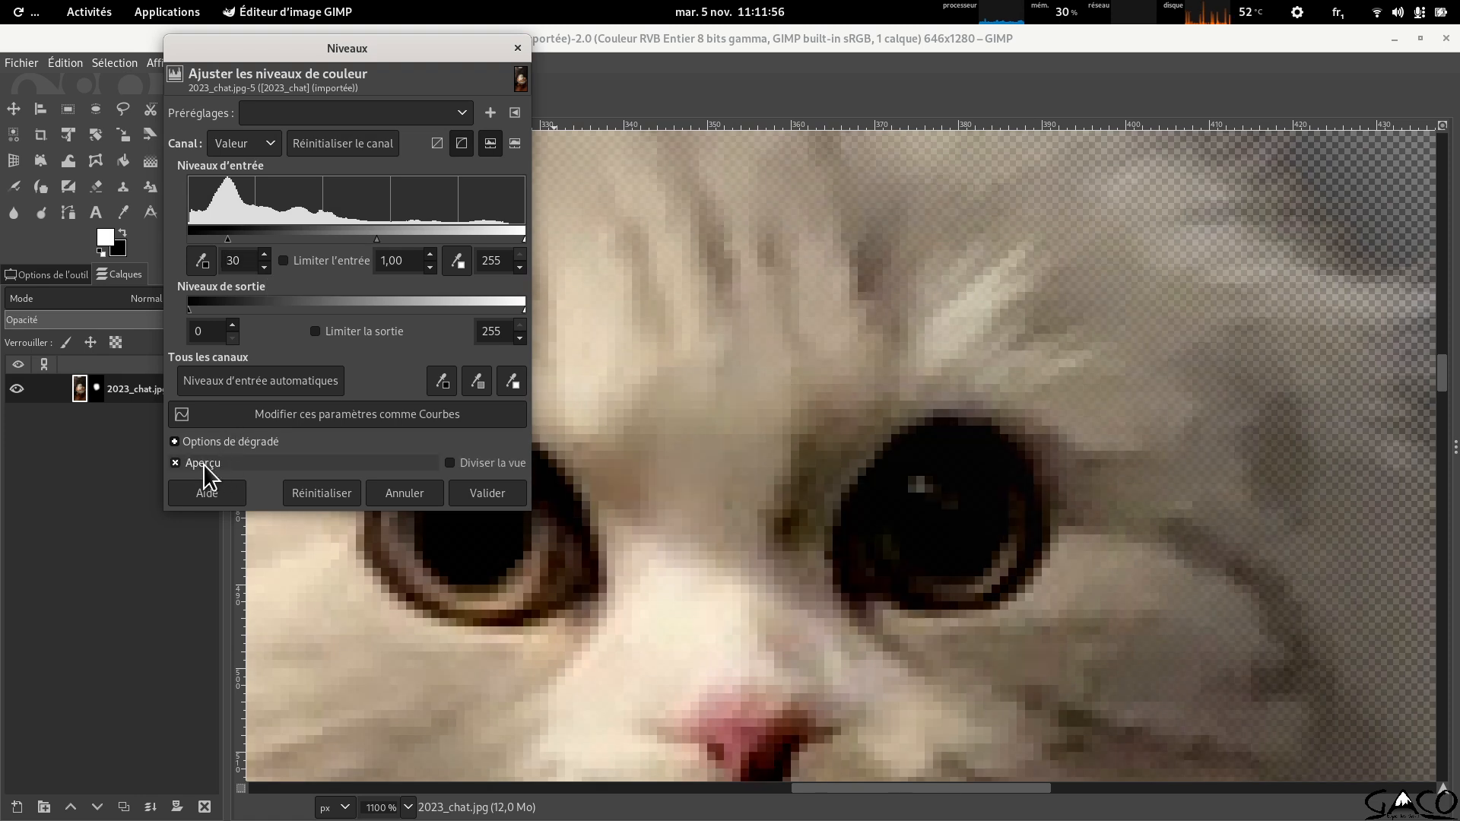
left_click(203, 464)
left_click(203, 464)
left_click(203, 464)
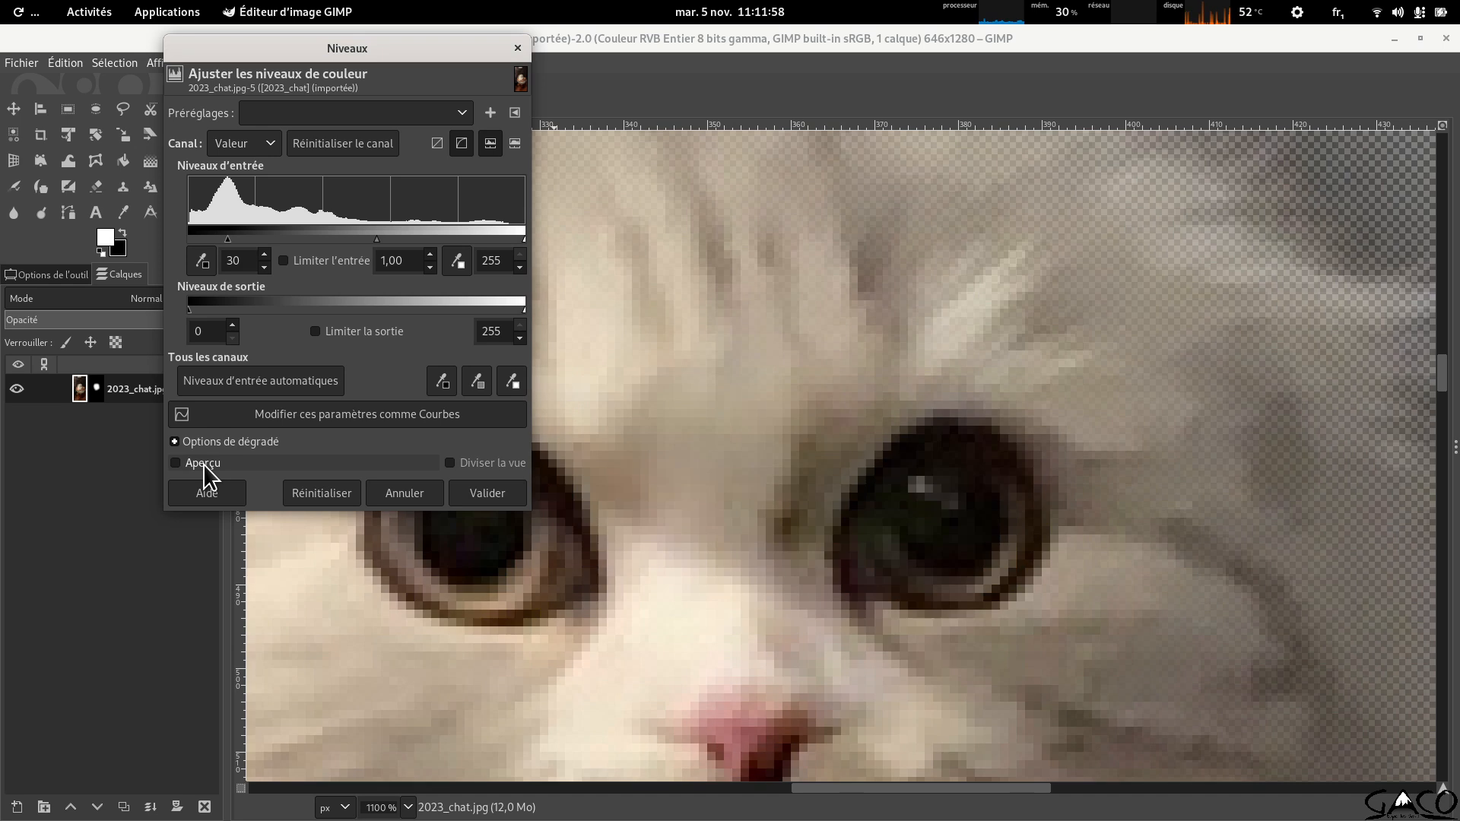
left_click(203, 464)
left_click(203, 464)
left_click(203, 464)
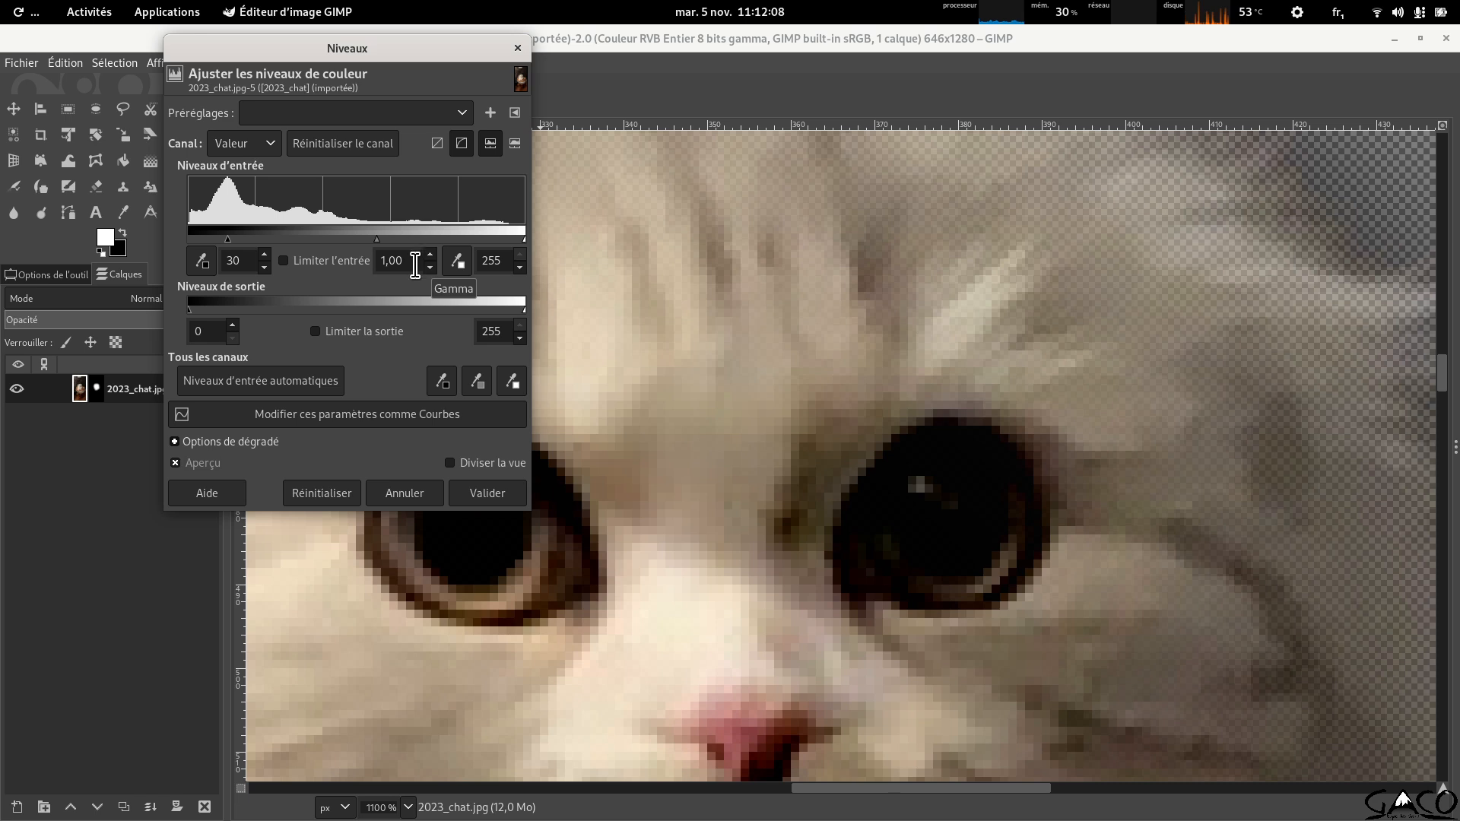
Set the gamma of the cat's input levels to 1.50.
scroll(718, 495, "down", 2)
scroll(717, 495, "down", 3)
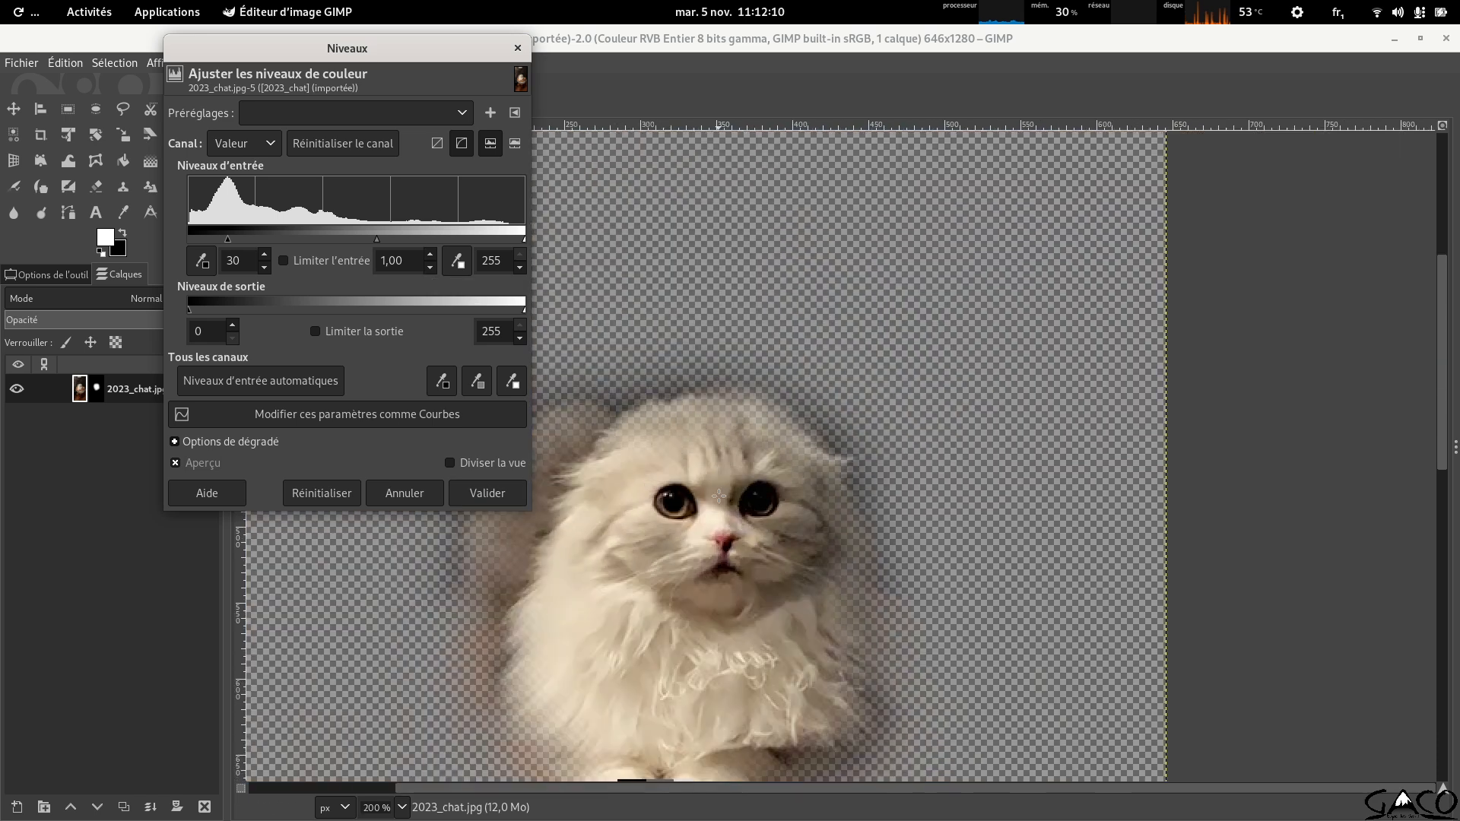
scroll(387, 254, "down", 3)
scroll(388, 257, "up", 8)
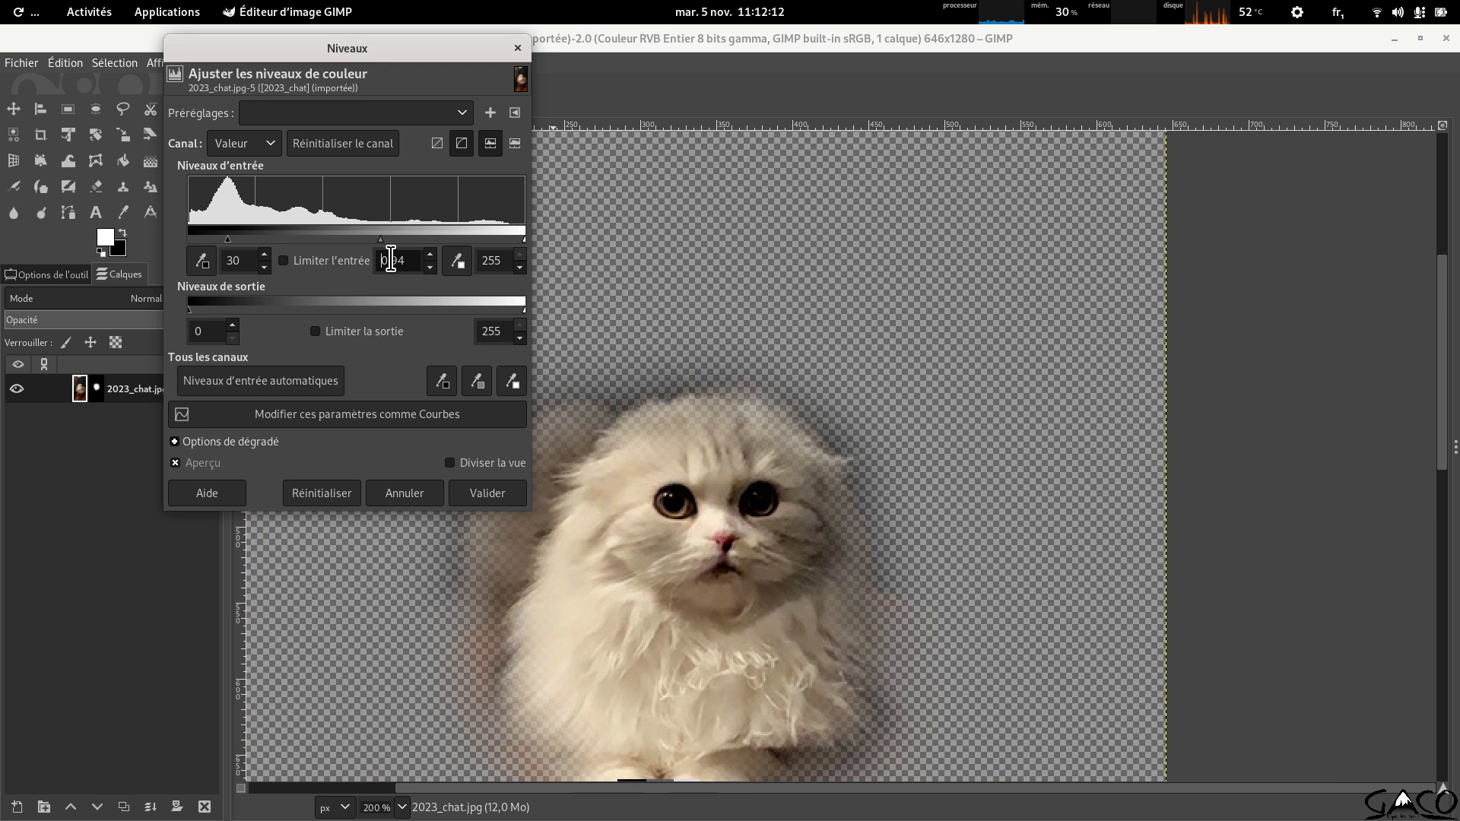
scroll(392, 258, "up", 10)
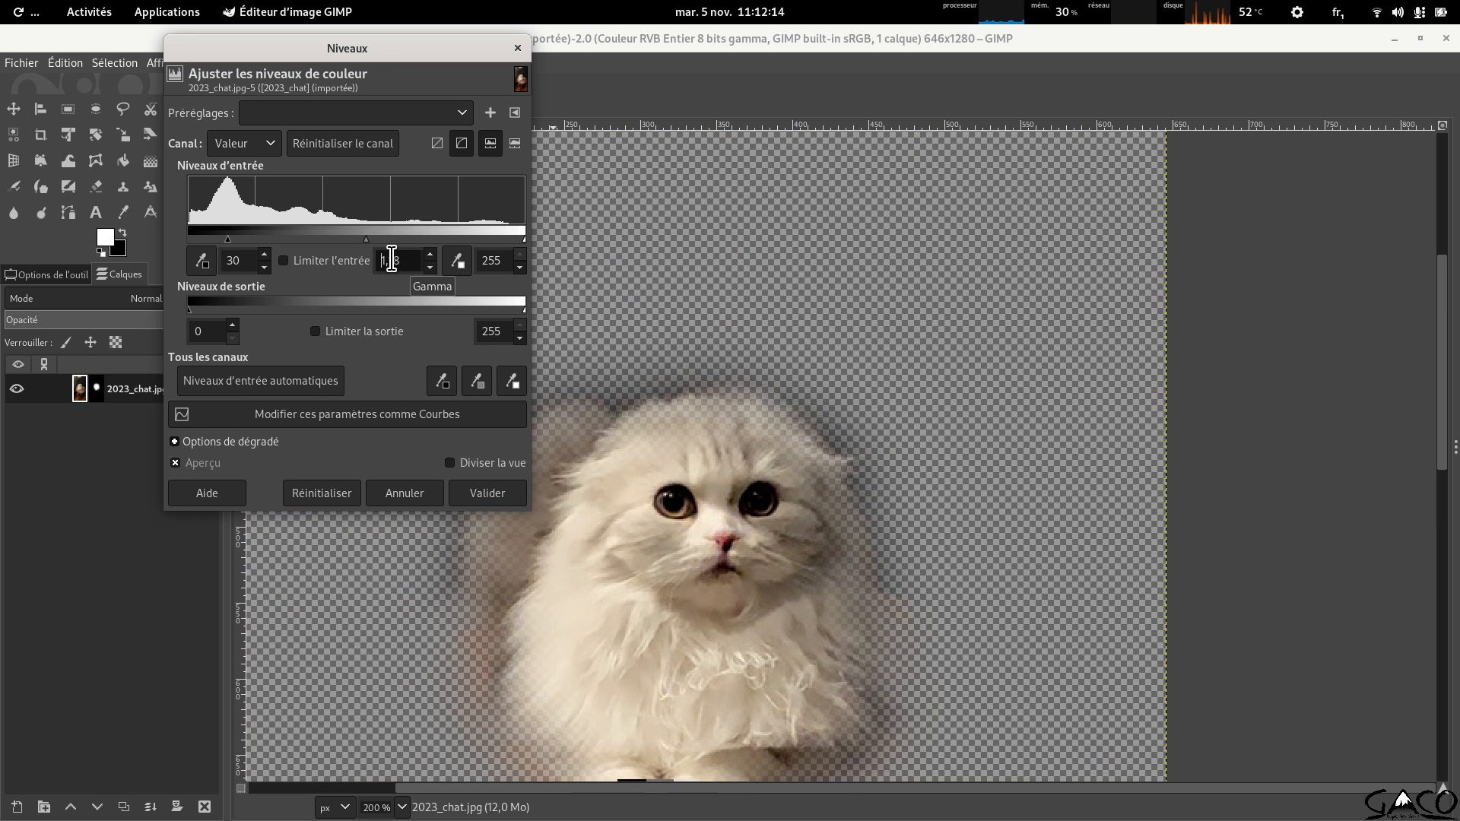
scroll(407, 263, "up", 3)
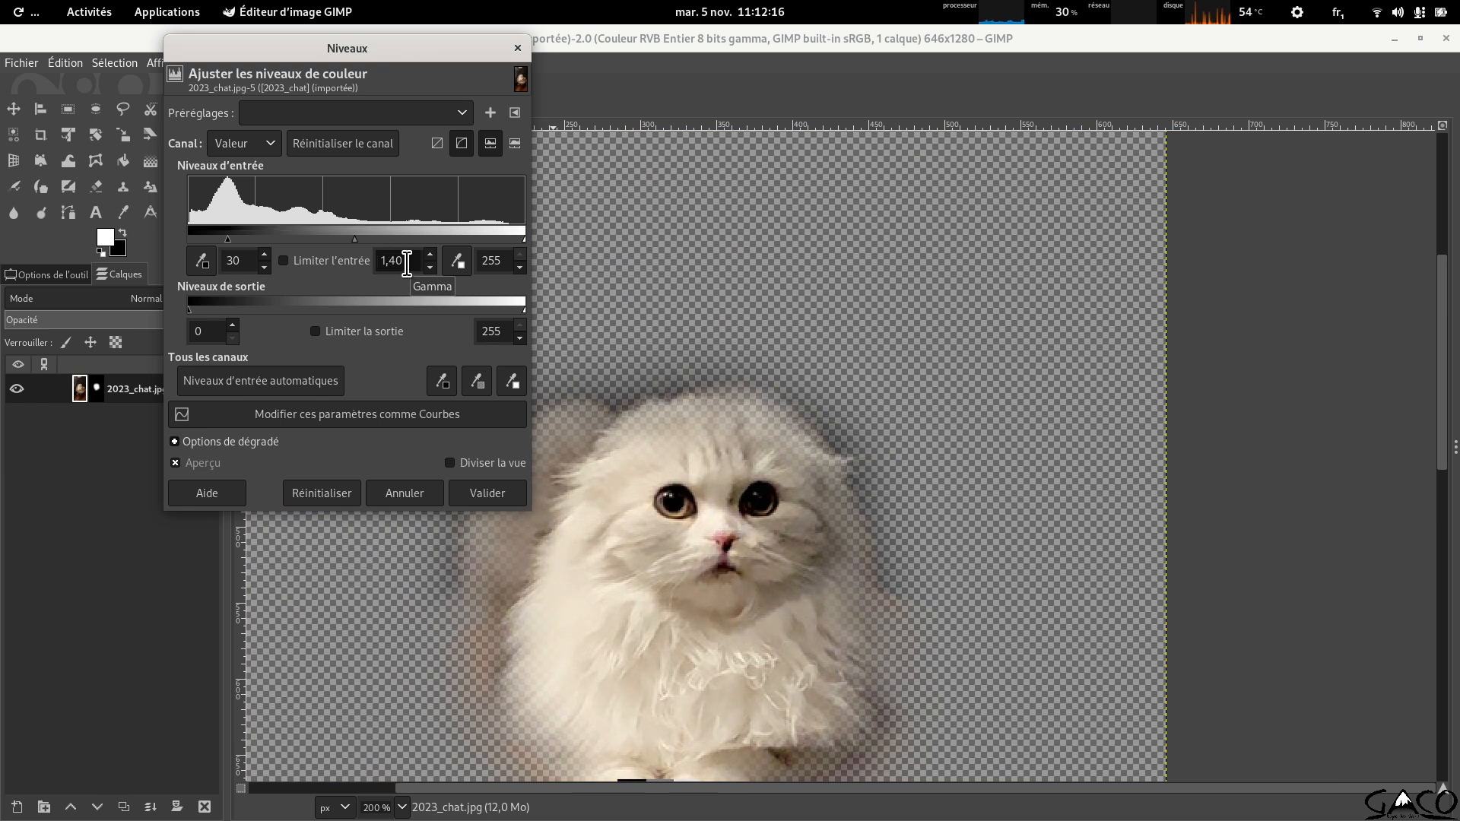
scroll(407, 263, "up", 1)
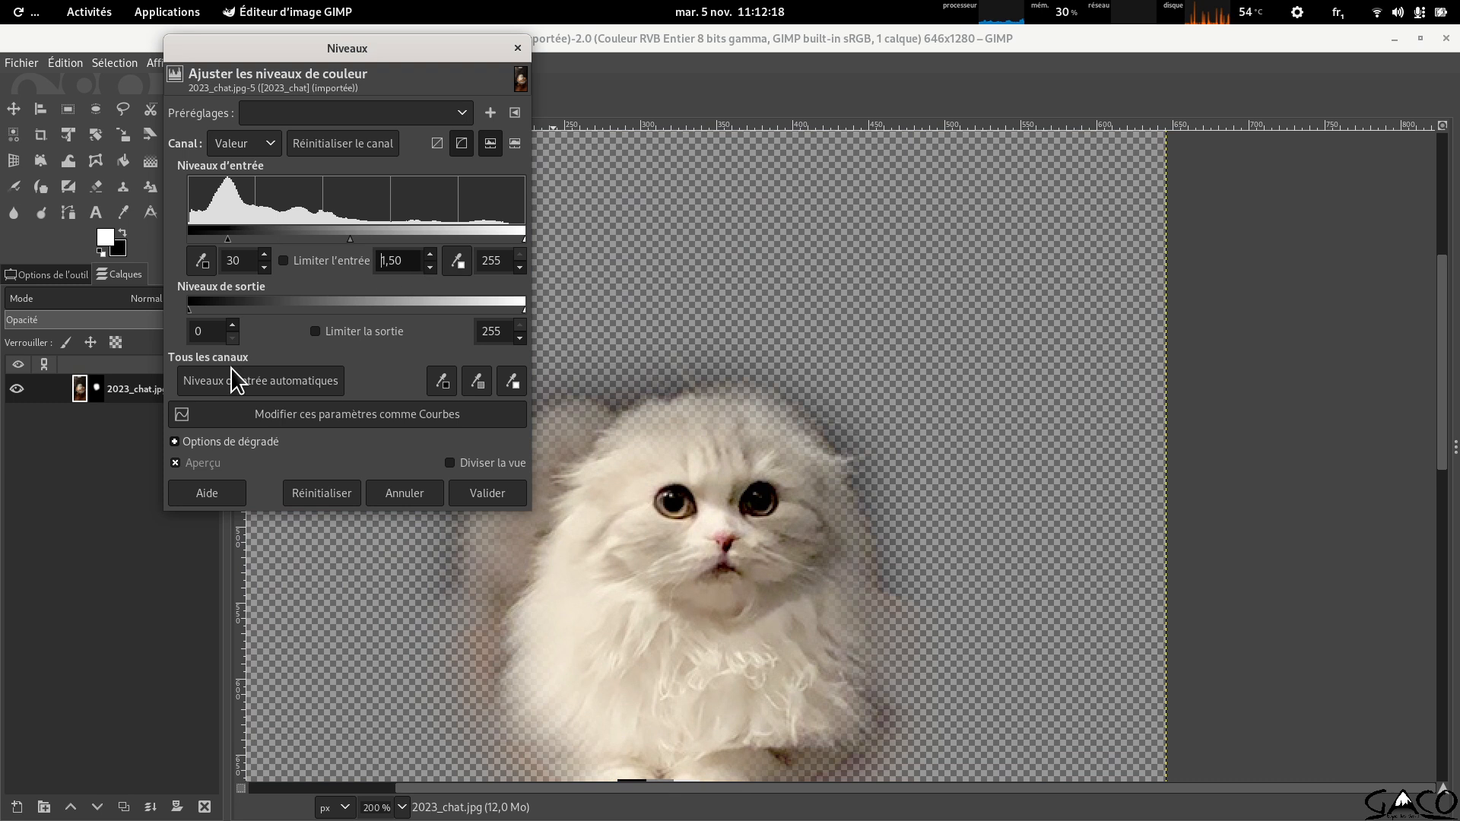
Compare the cat with and without the levels correction using the preview, and apply the Levels adjustment.
left_click(175, 463)
left_click(175, 463)
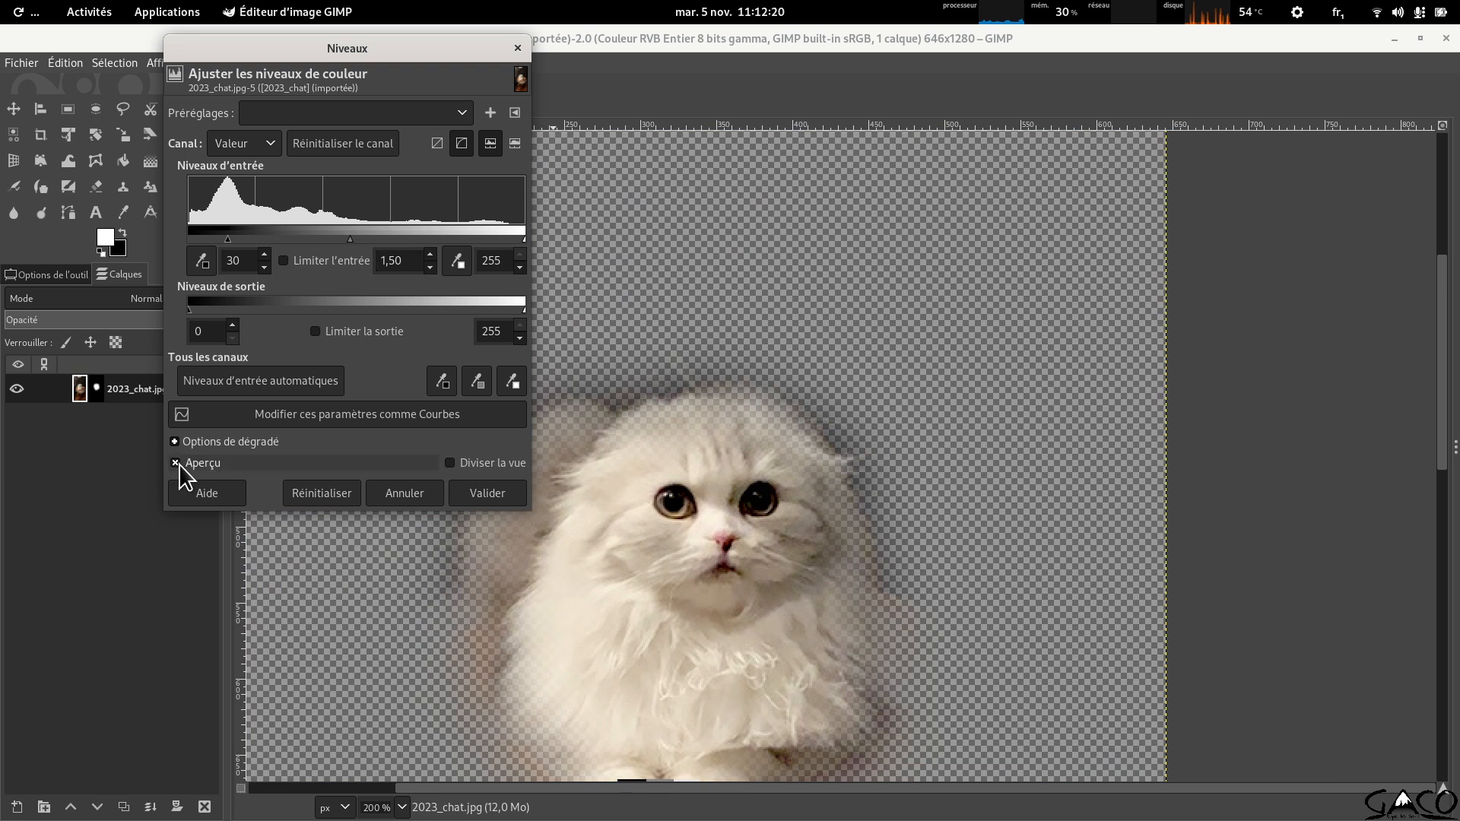
left_click(179, 464)
left_click(180, 464)
left_click(179, 464)
left_click(179, 464)
left_click(179, 464)
left_click(179, 464)
left_click(489, 491)
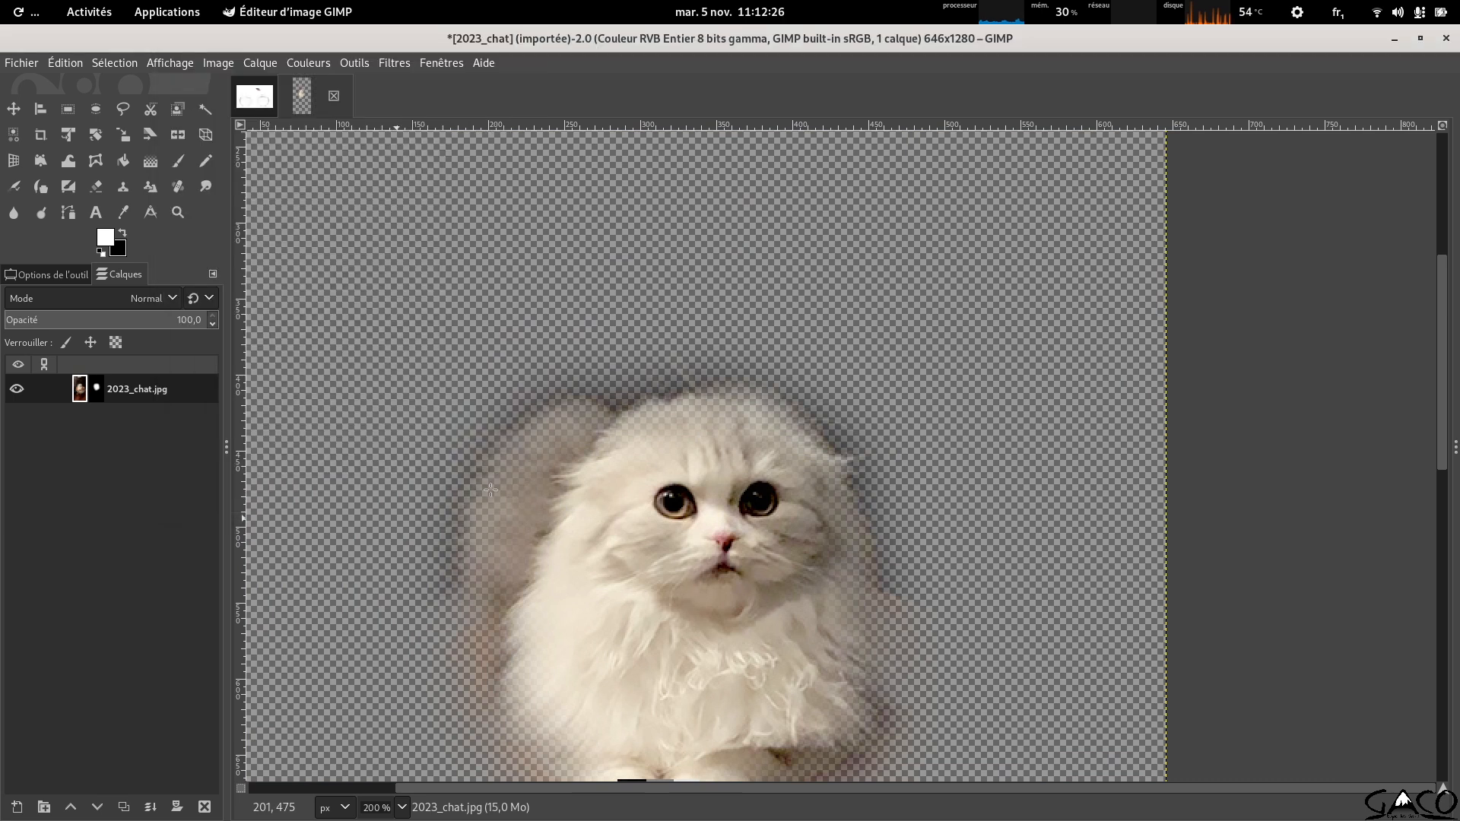
Examine the adjusted cat layer's histogram on a logarithmic scale in Levels without applying a new adjustment.
left_click(304, 63)
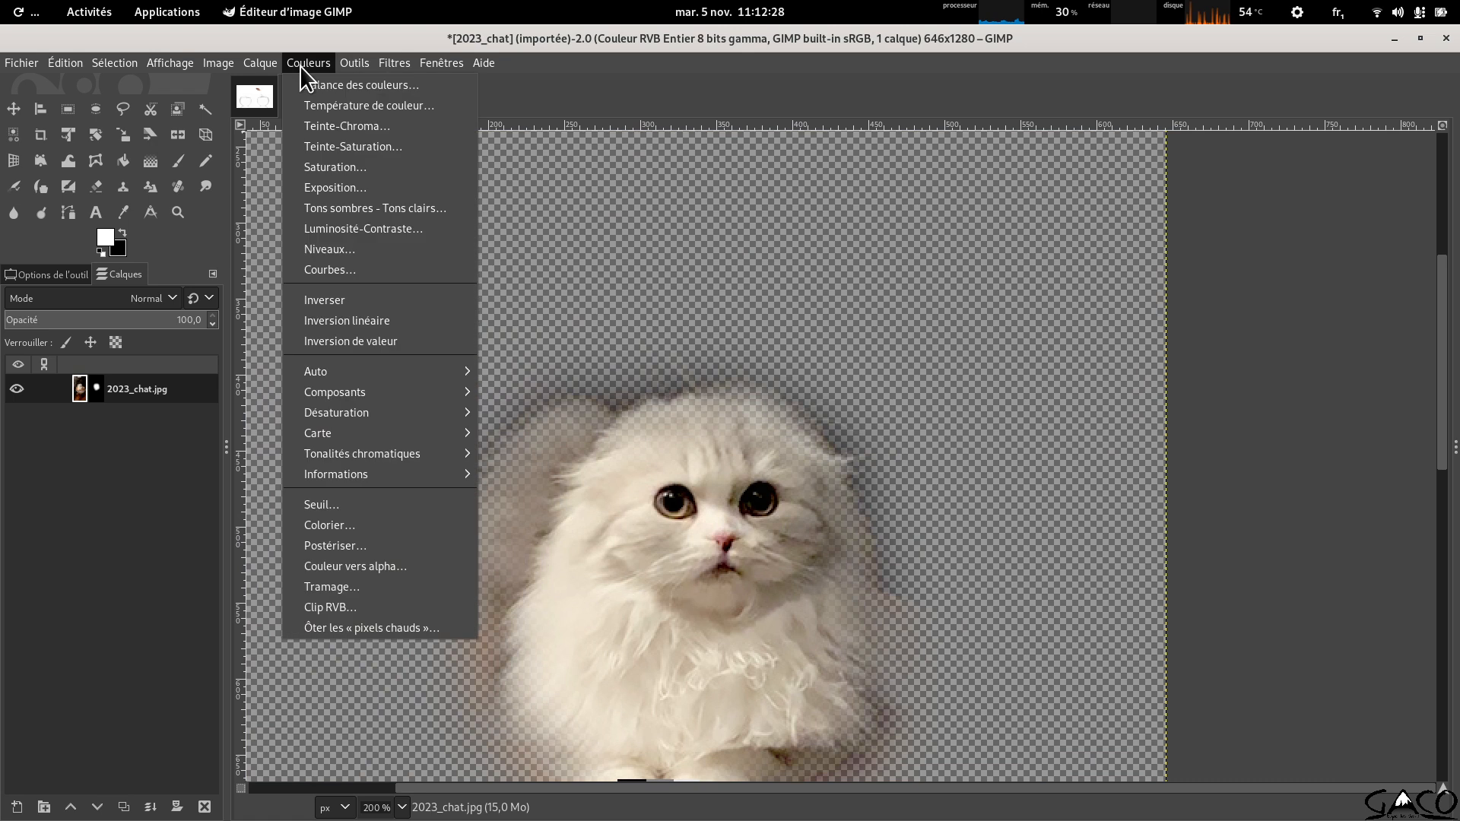
left_click(343, 251)
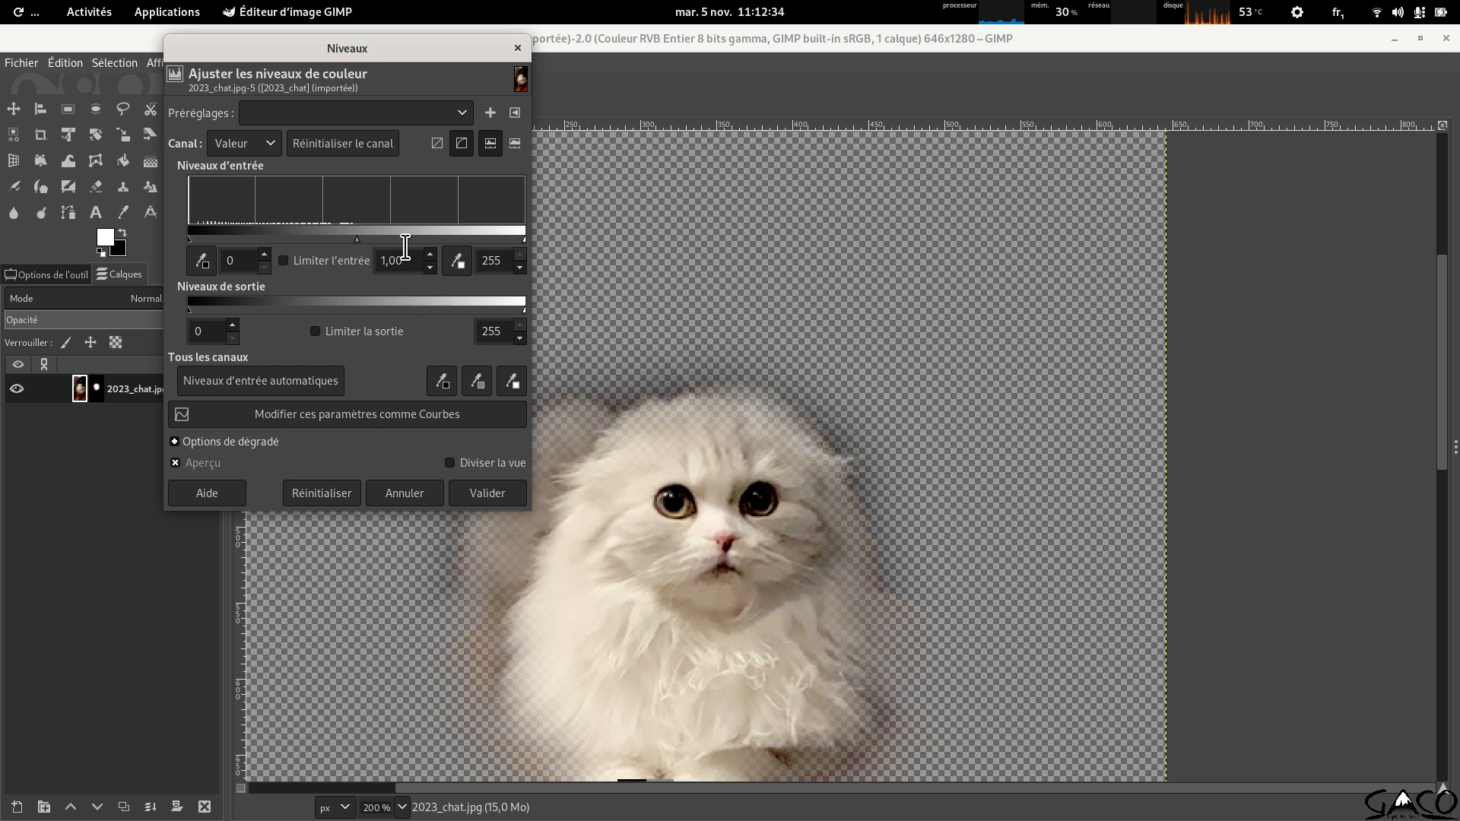
left_click(509, 147)
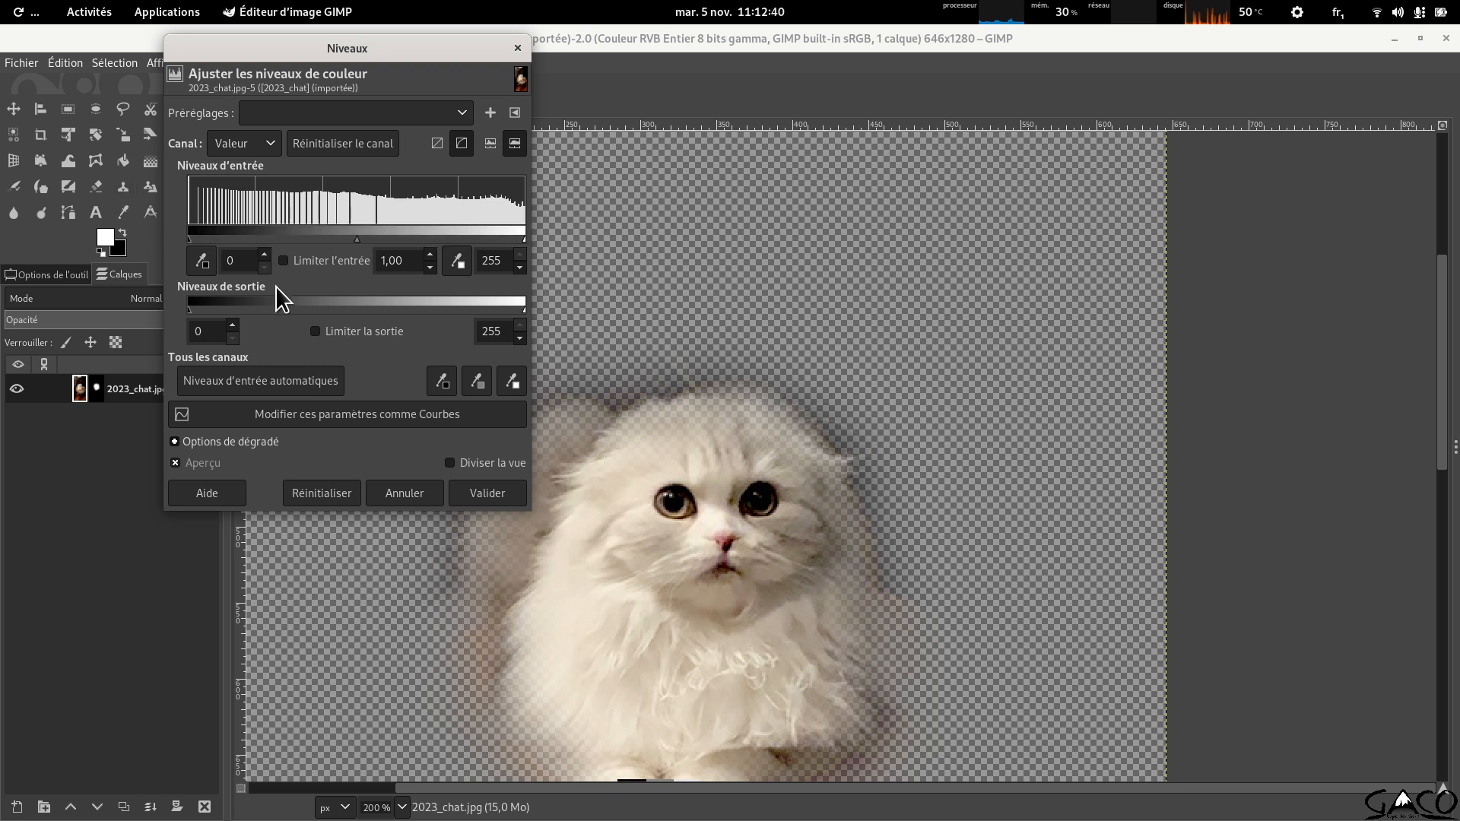
left_click(416, 496)
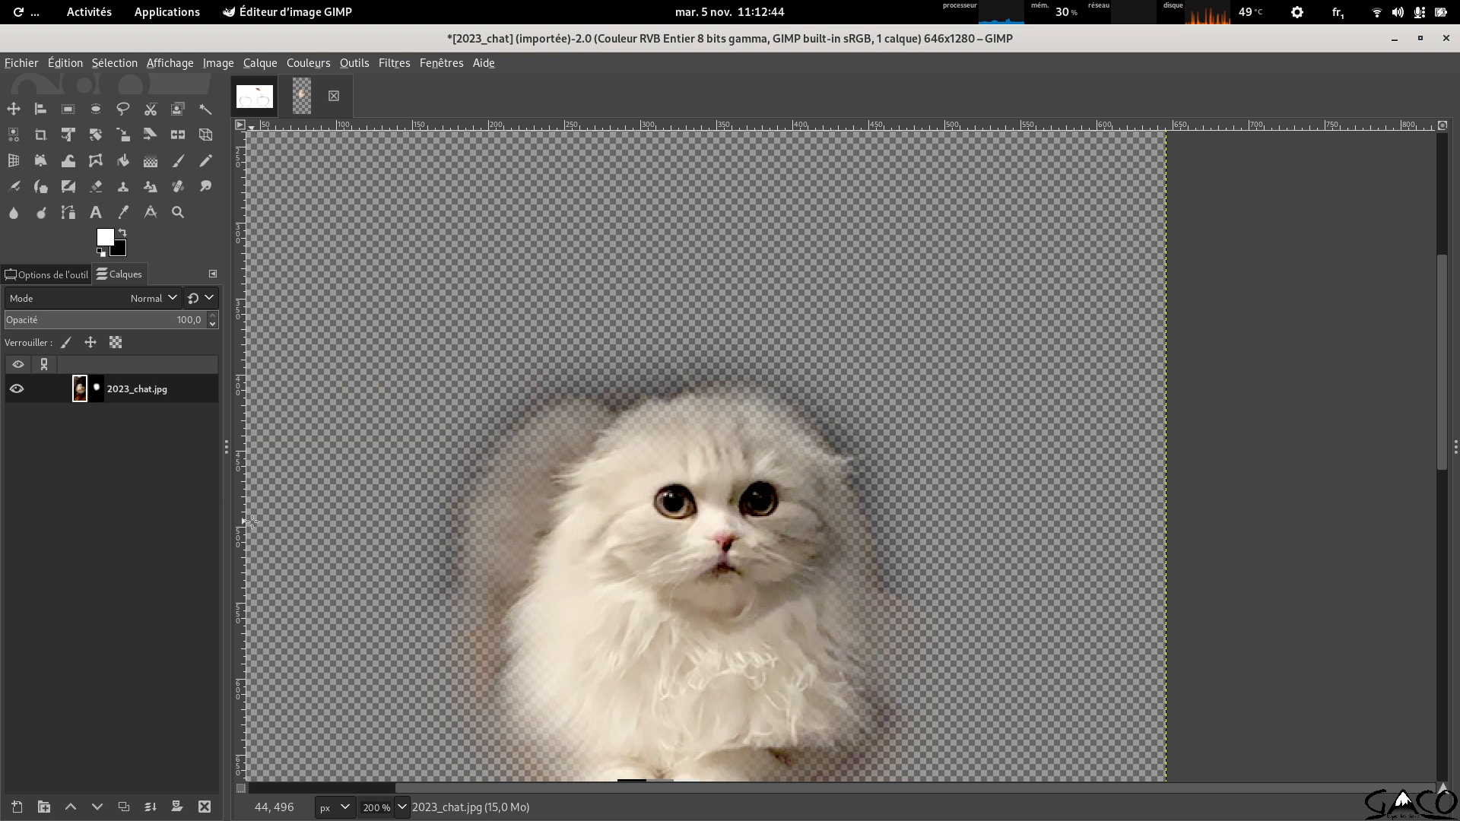
Consult instruction 9 in consignes_2023.pdf, copy the masked cat layer into the 2023.xcf bowl image and save it.
key("alt+Tab")
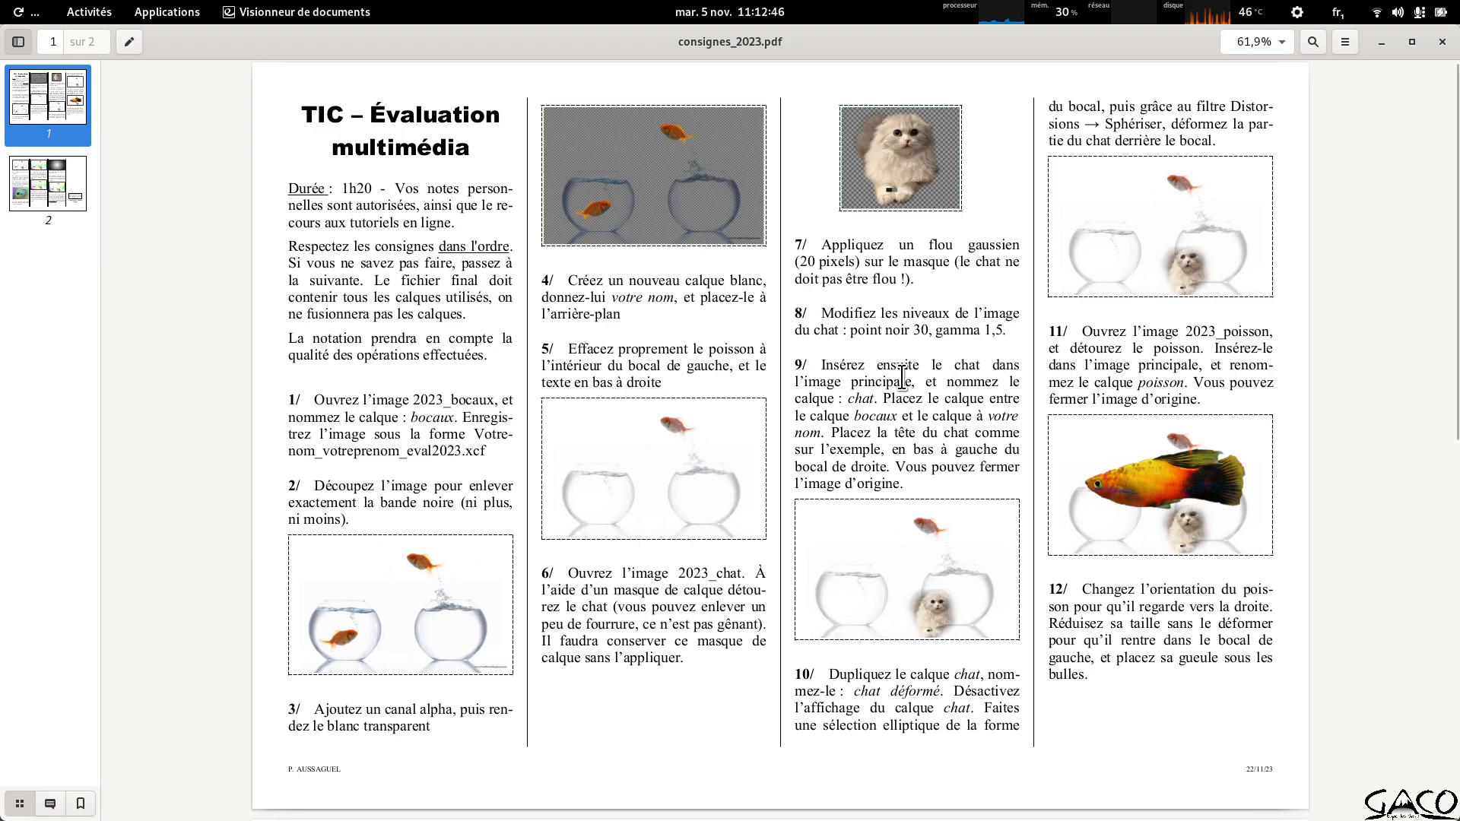
key("alt+Tab")
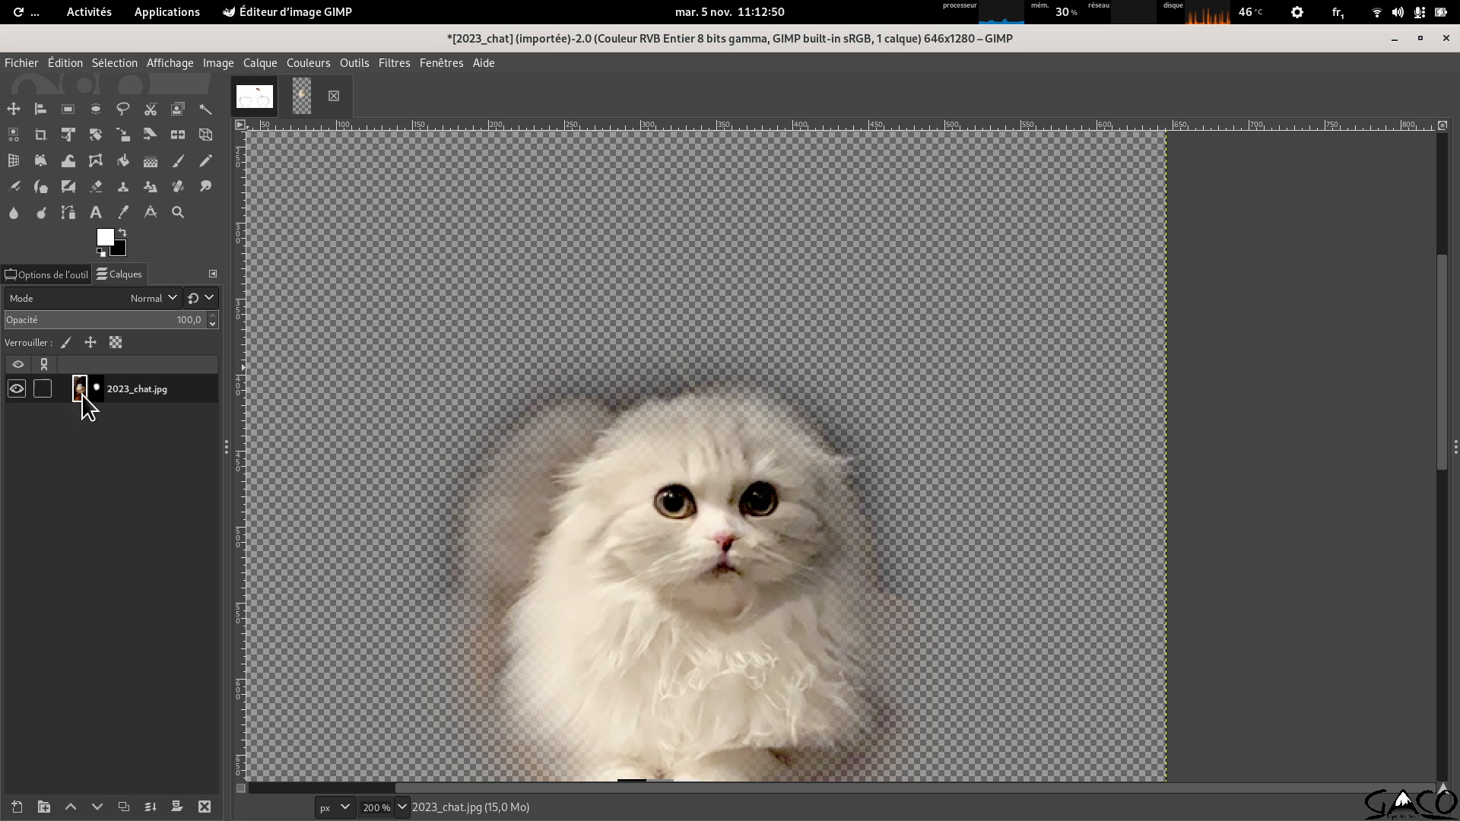
left_click_drag(81, 394, 727, 328)
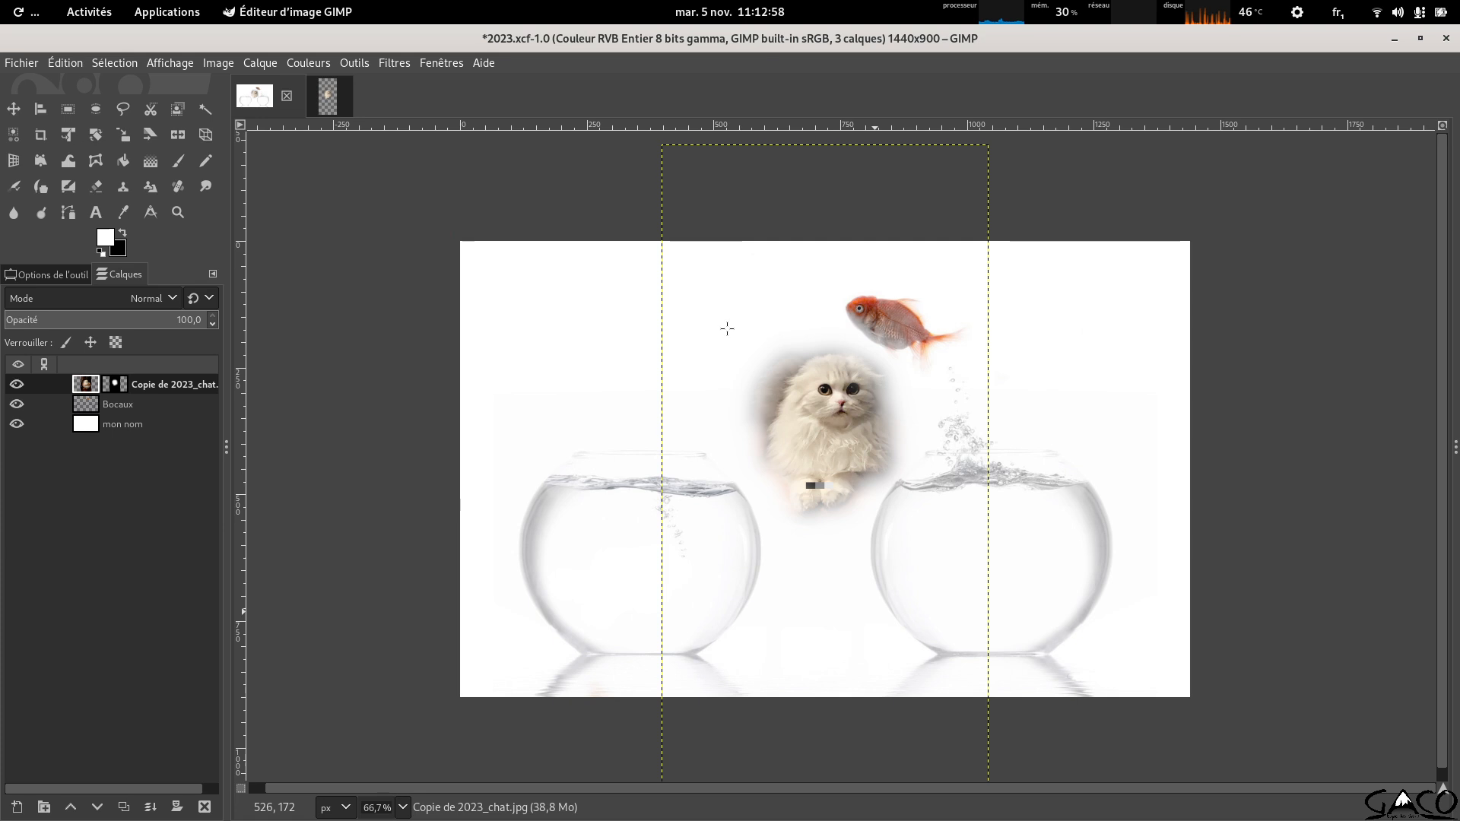
key("ctrl+s")
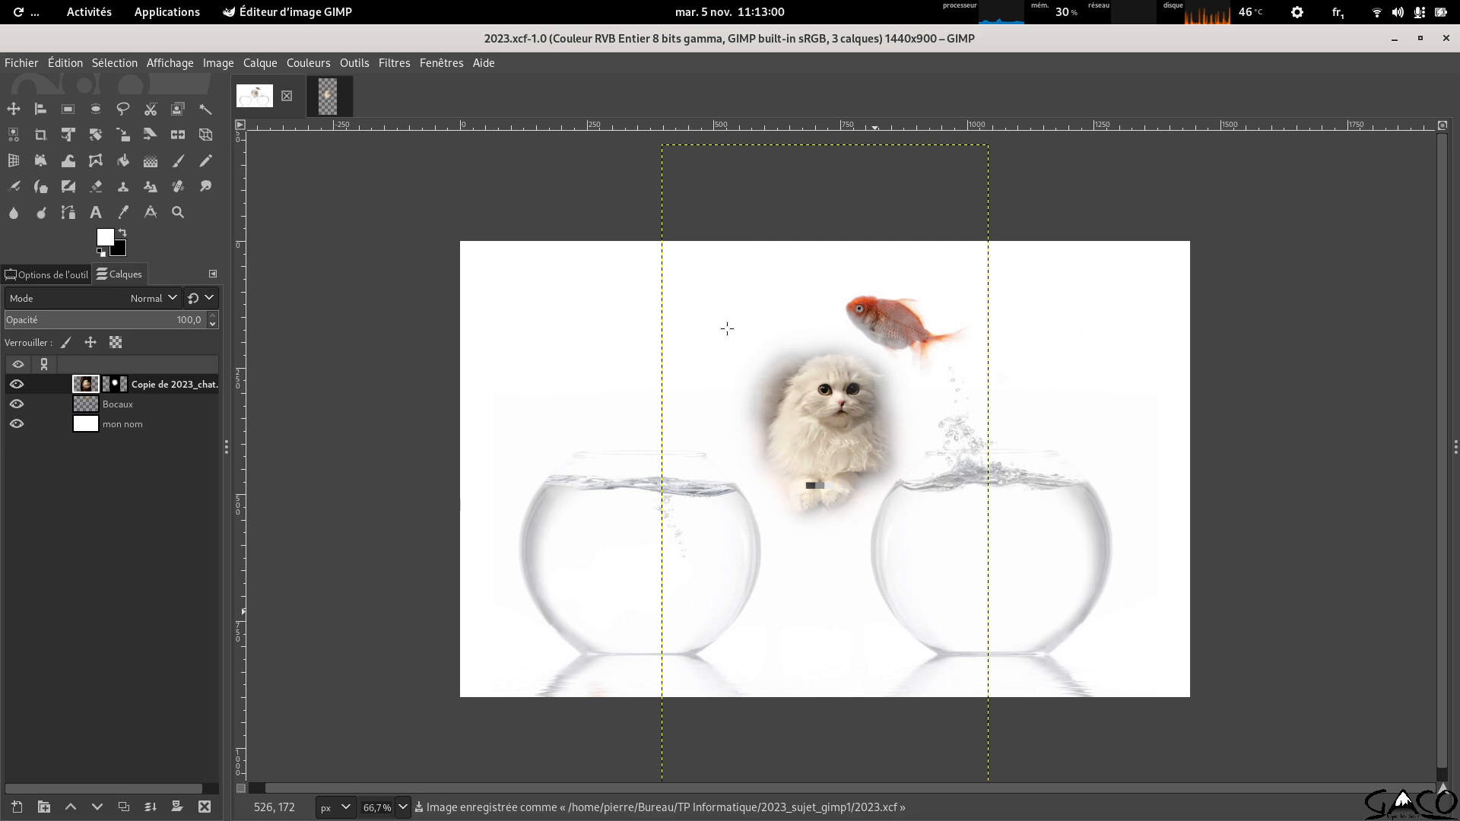
Close the 2023_chat source image and discard its unsaved changes.
left_click(335, 103)
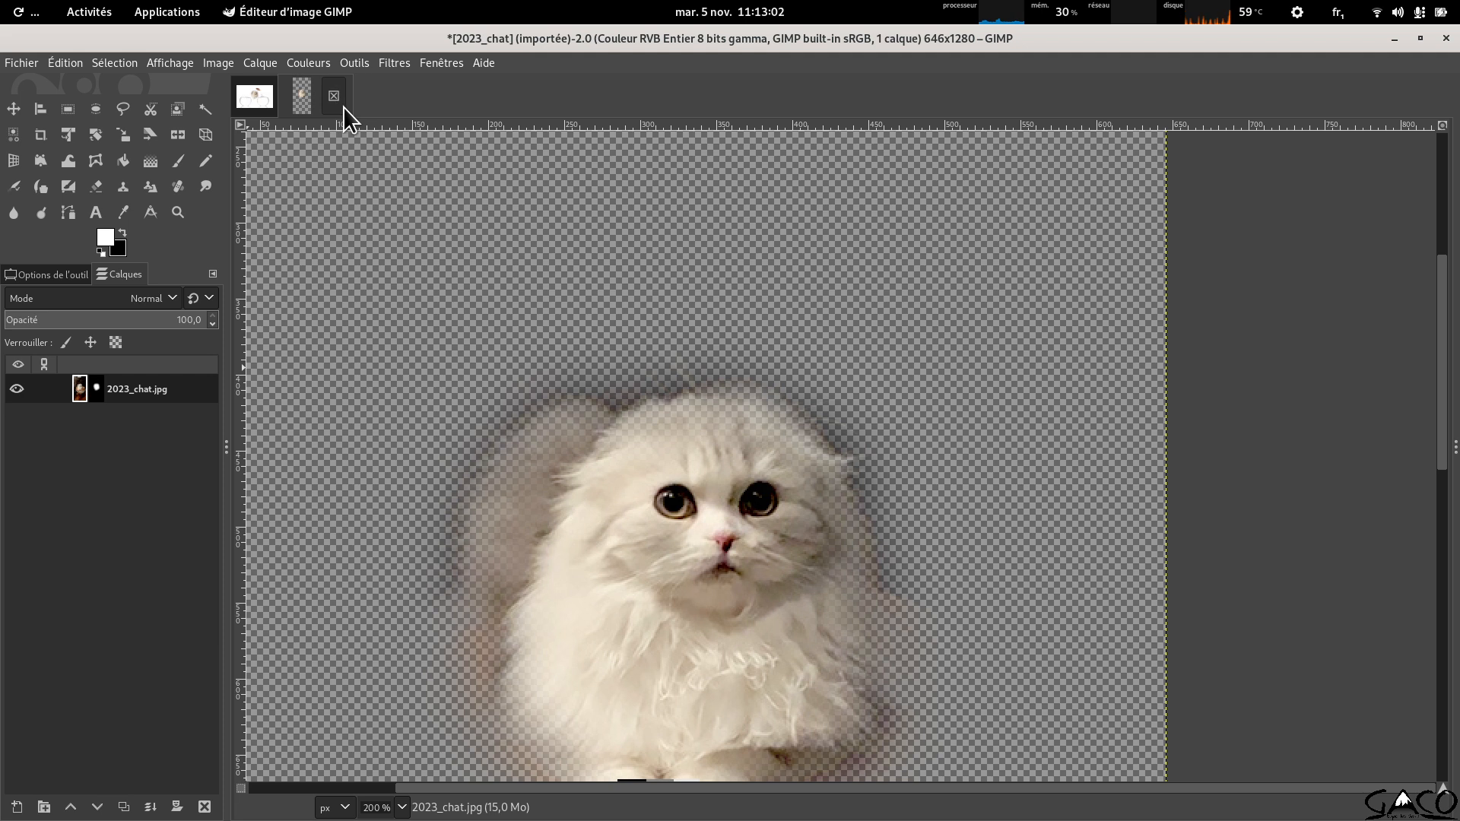
left_click(335, 98)
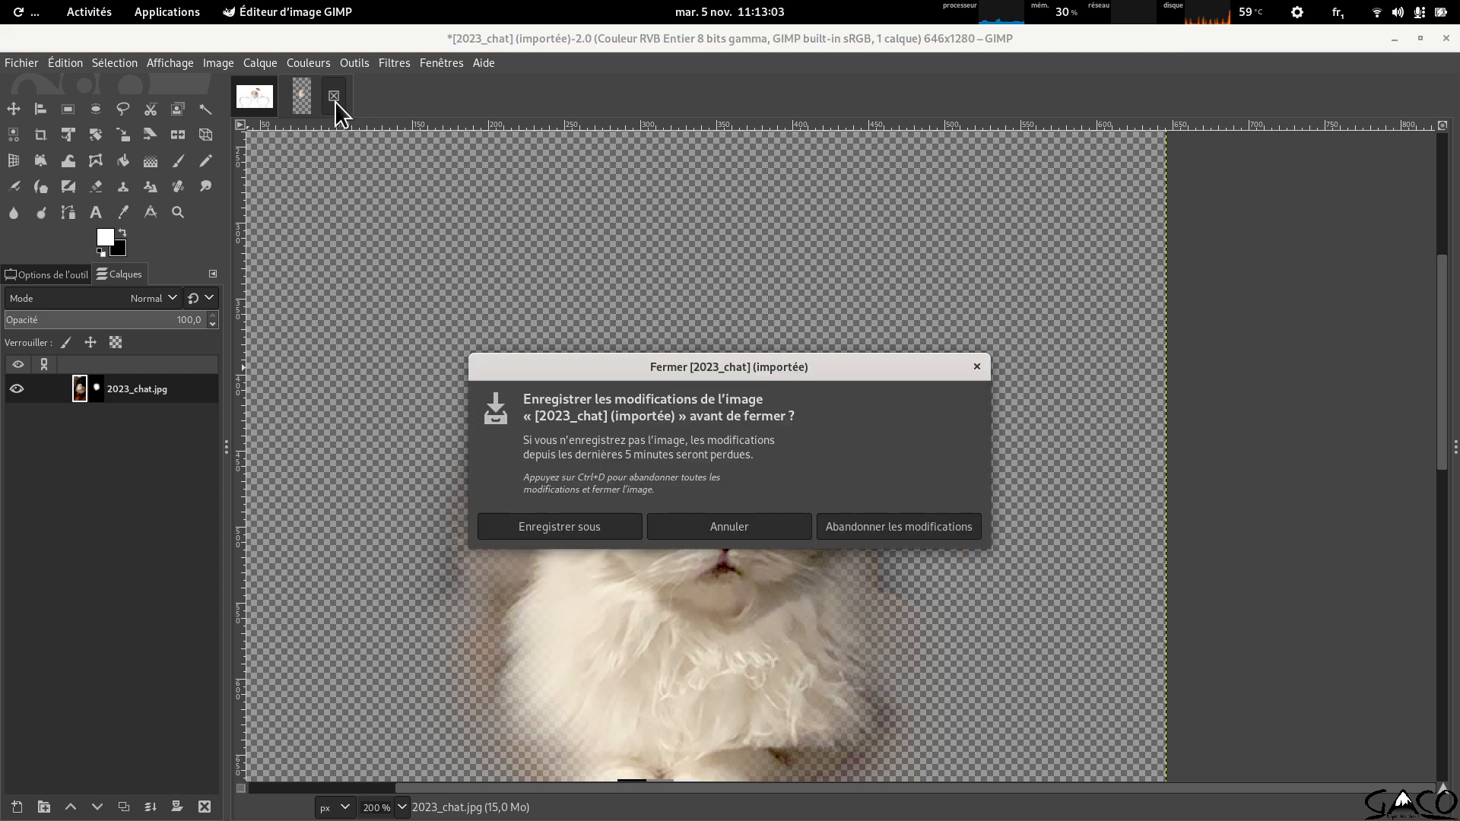
left_click(915, 527)
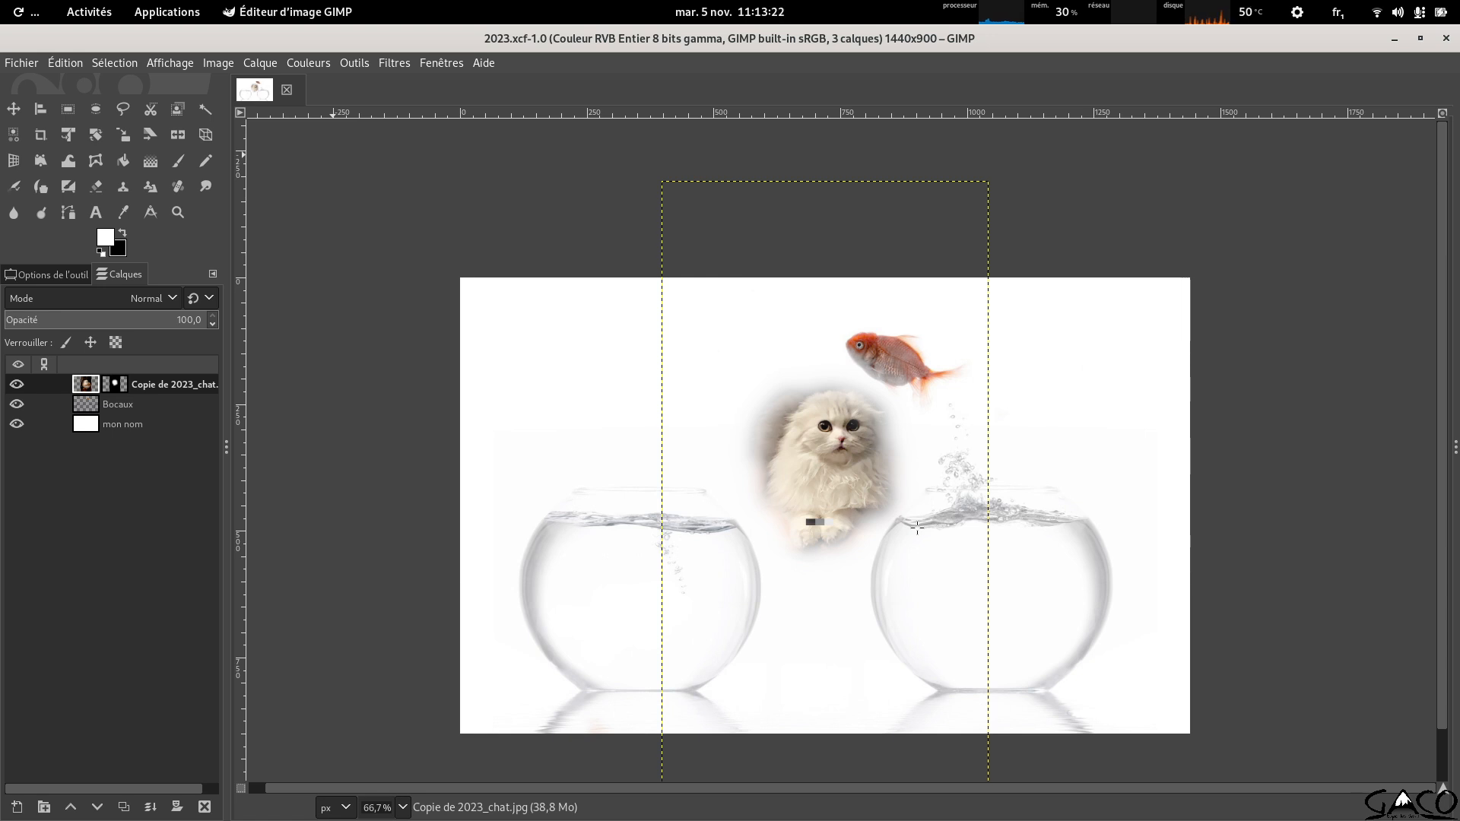
Check instruction 9 in consignes_2023.pdf and rename the copied cat layer as chat.
key("alt+Tab")
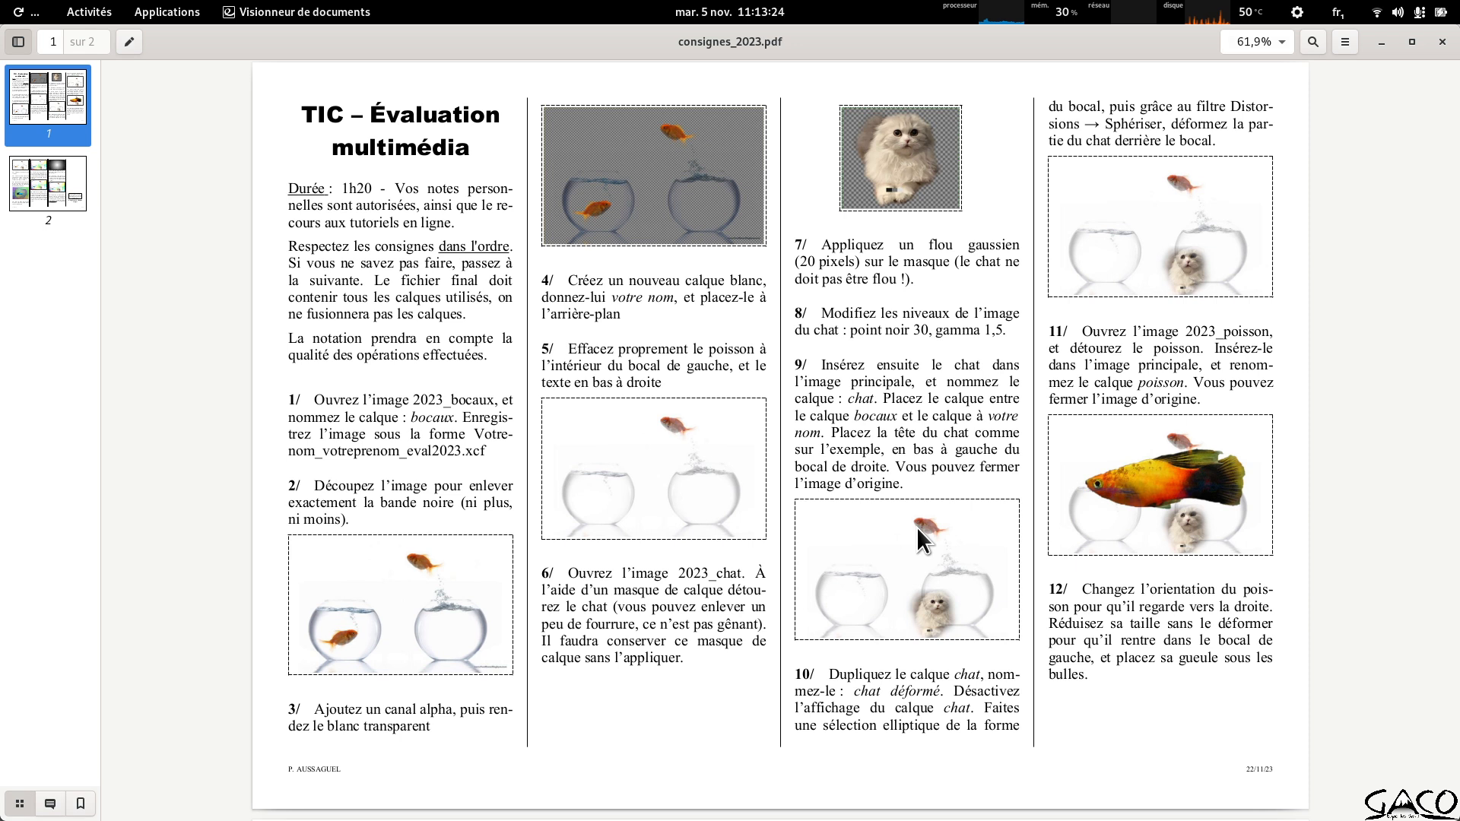
key("alt+Tab")
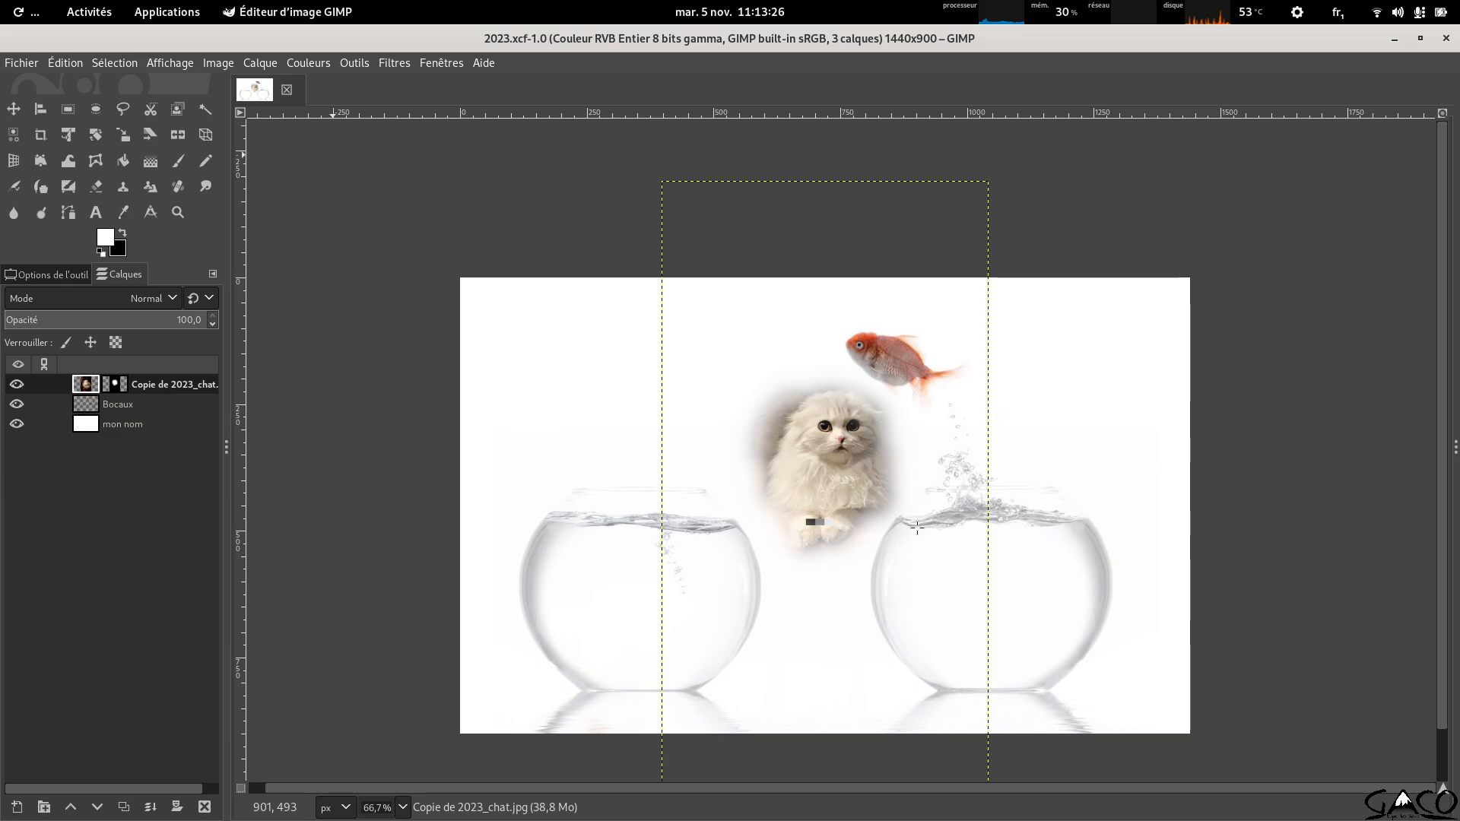
double_click(172, 383)
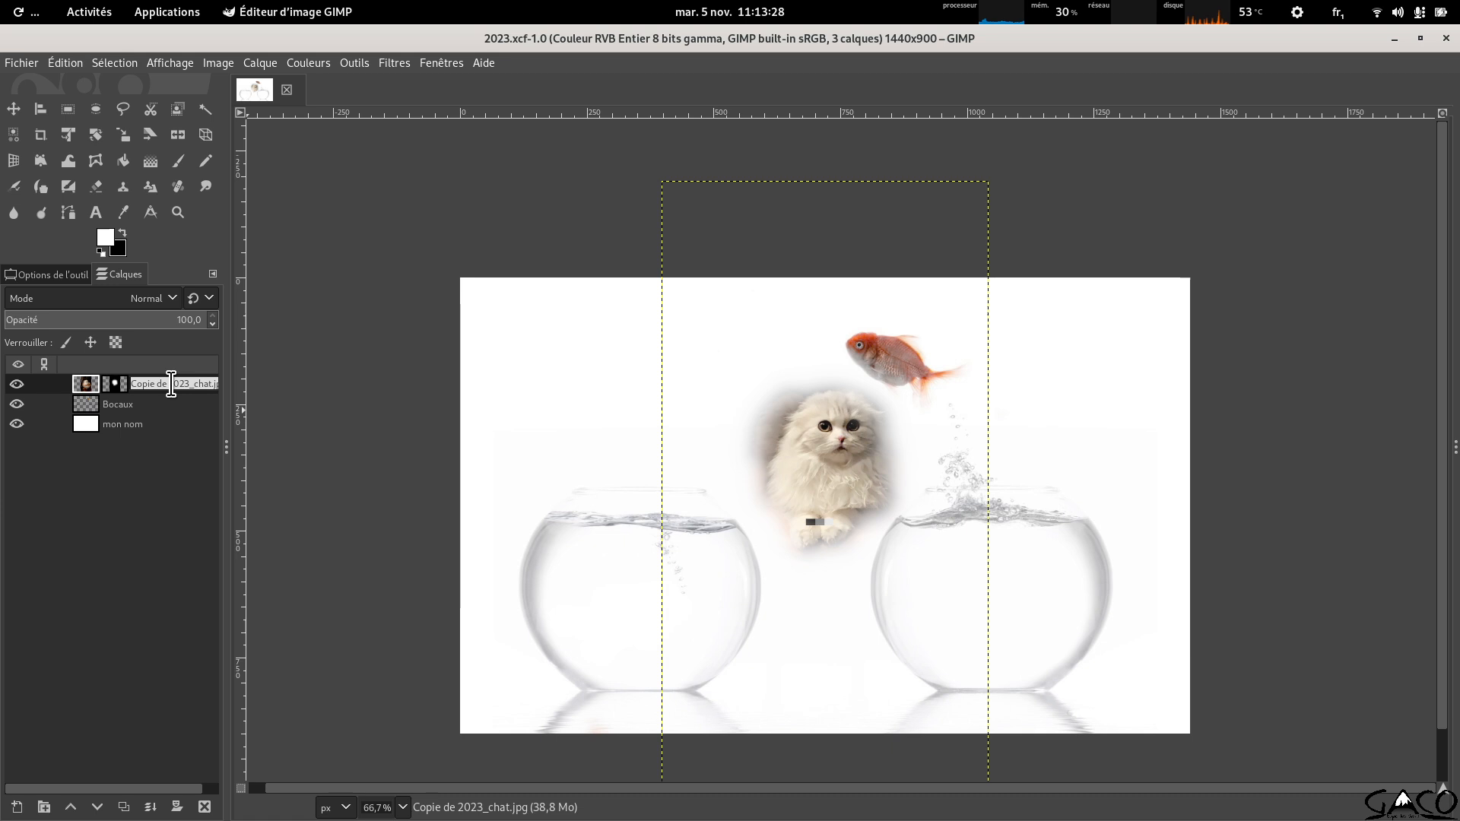
type("chat")
key("Return")
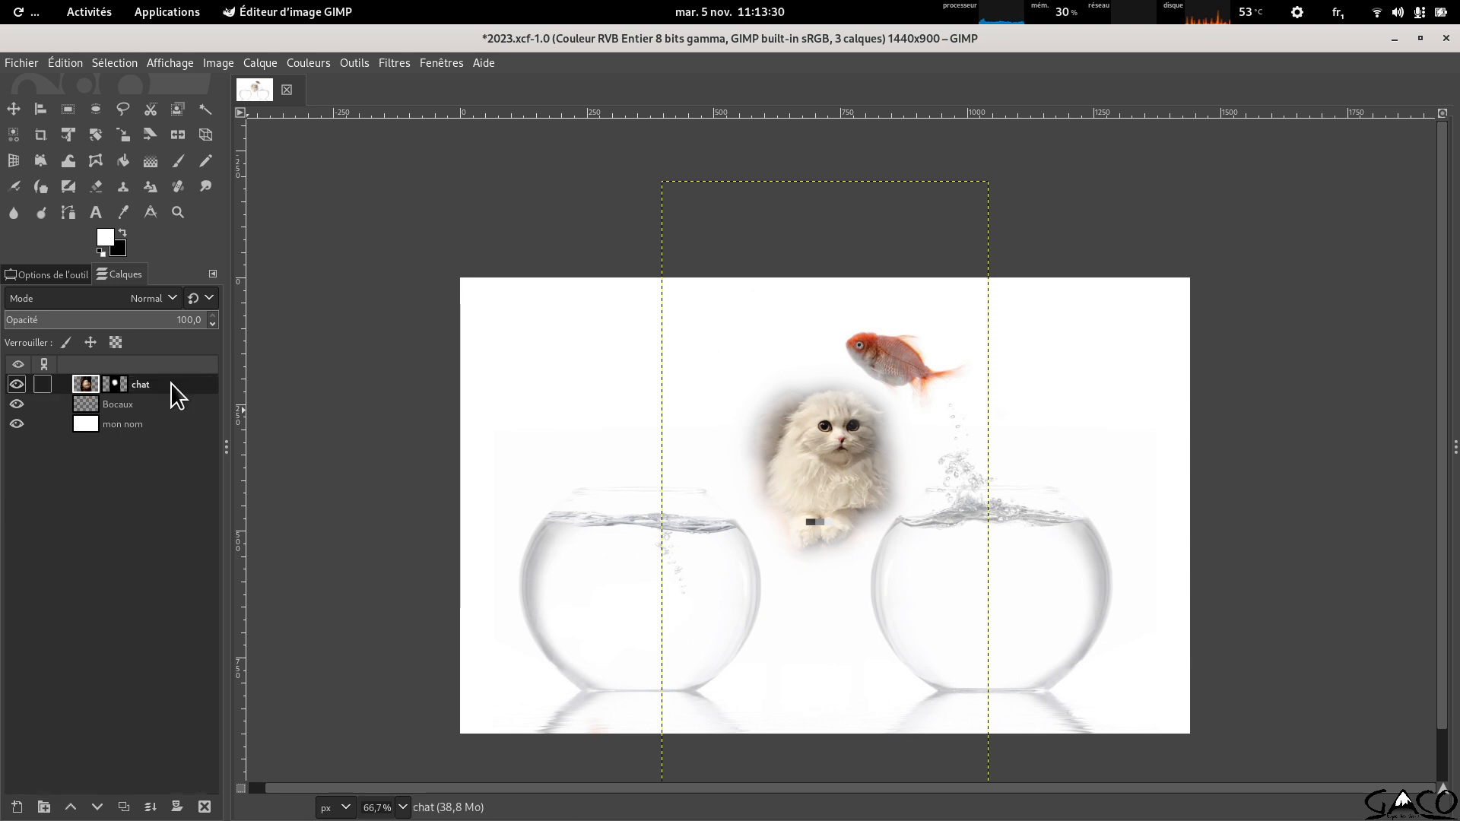
Following the PDF example, move the cat to the lower left of the right bowl and place the chat layer between Bocaux and mon nom.
key("alt+Tab")
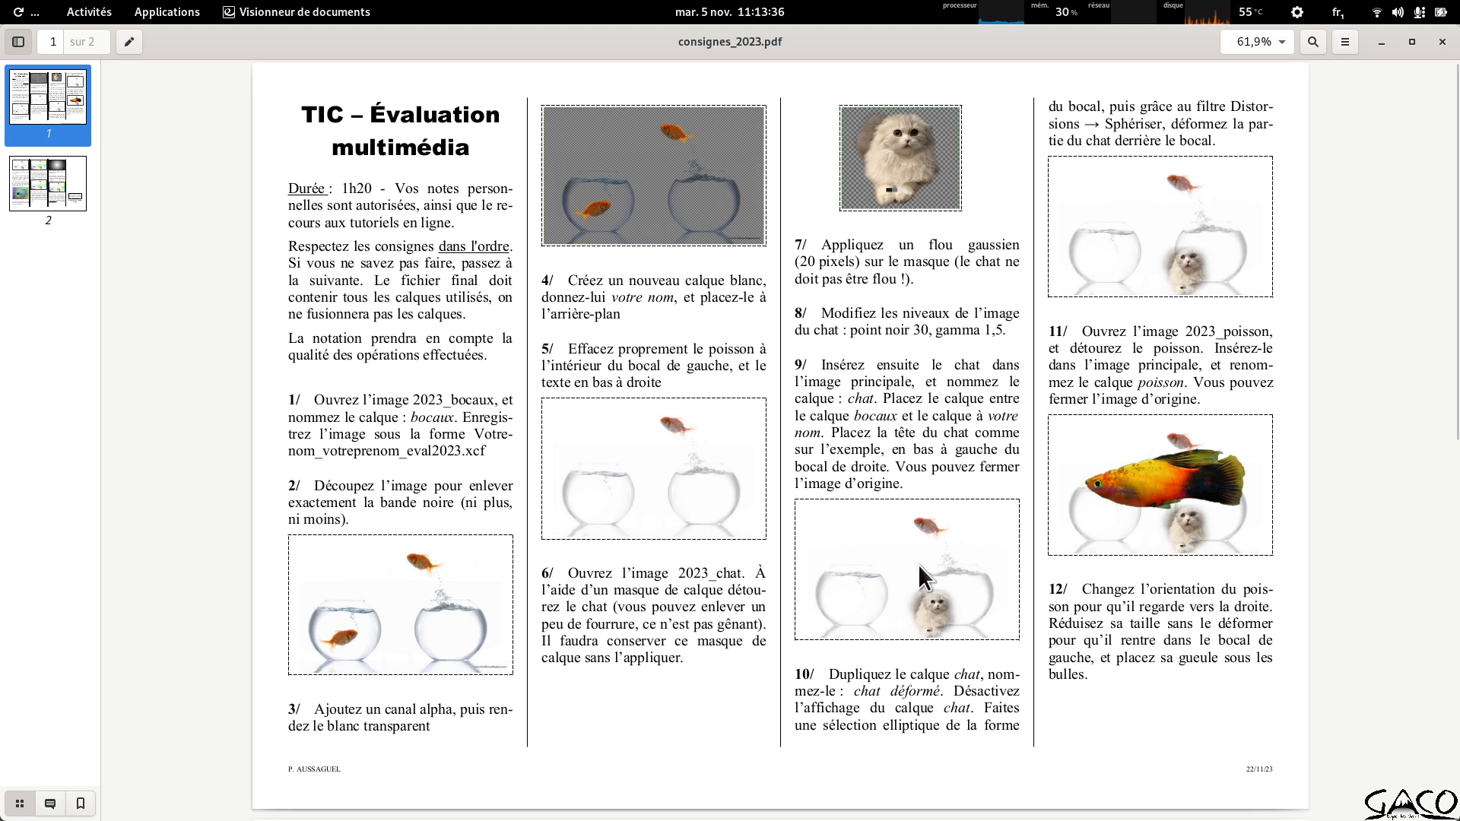
key("alt+Tab")
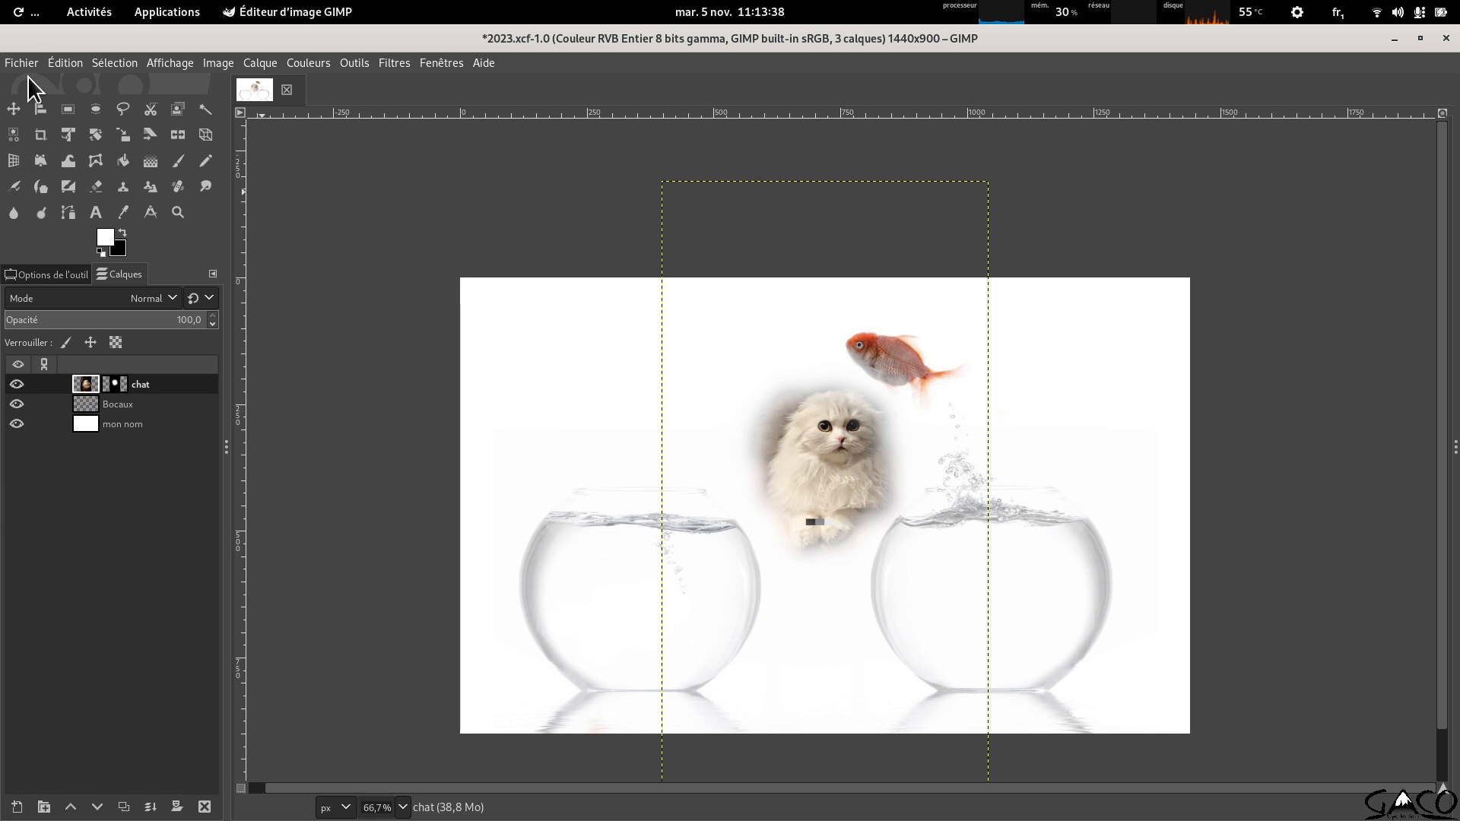
left_click(14, 109)
left_click_drag(795, 465, 902, 651)
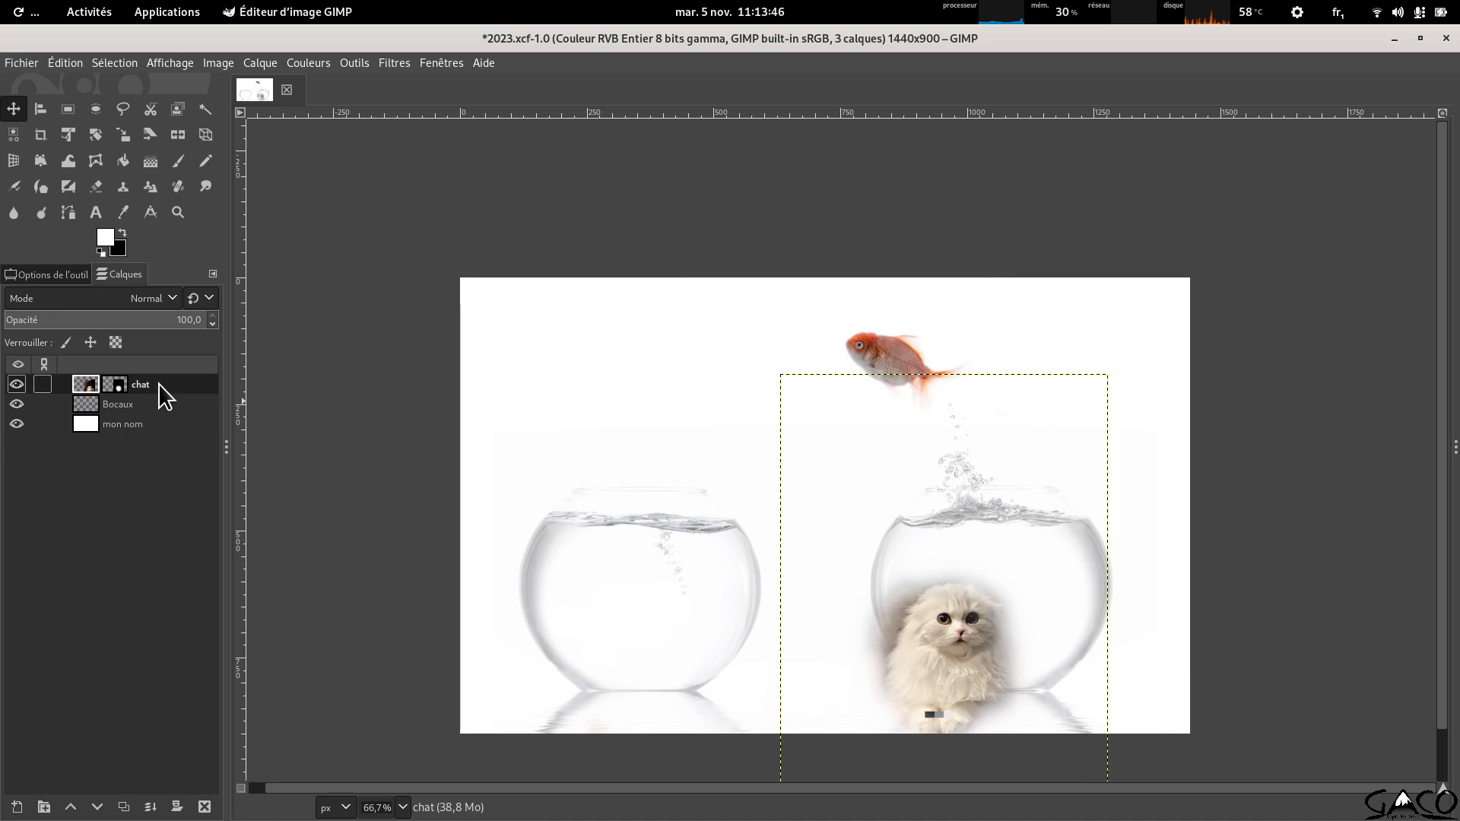
left_click_drag(160, 385, 143, 413)
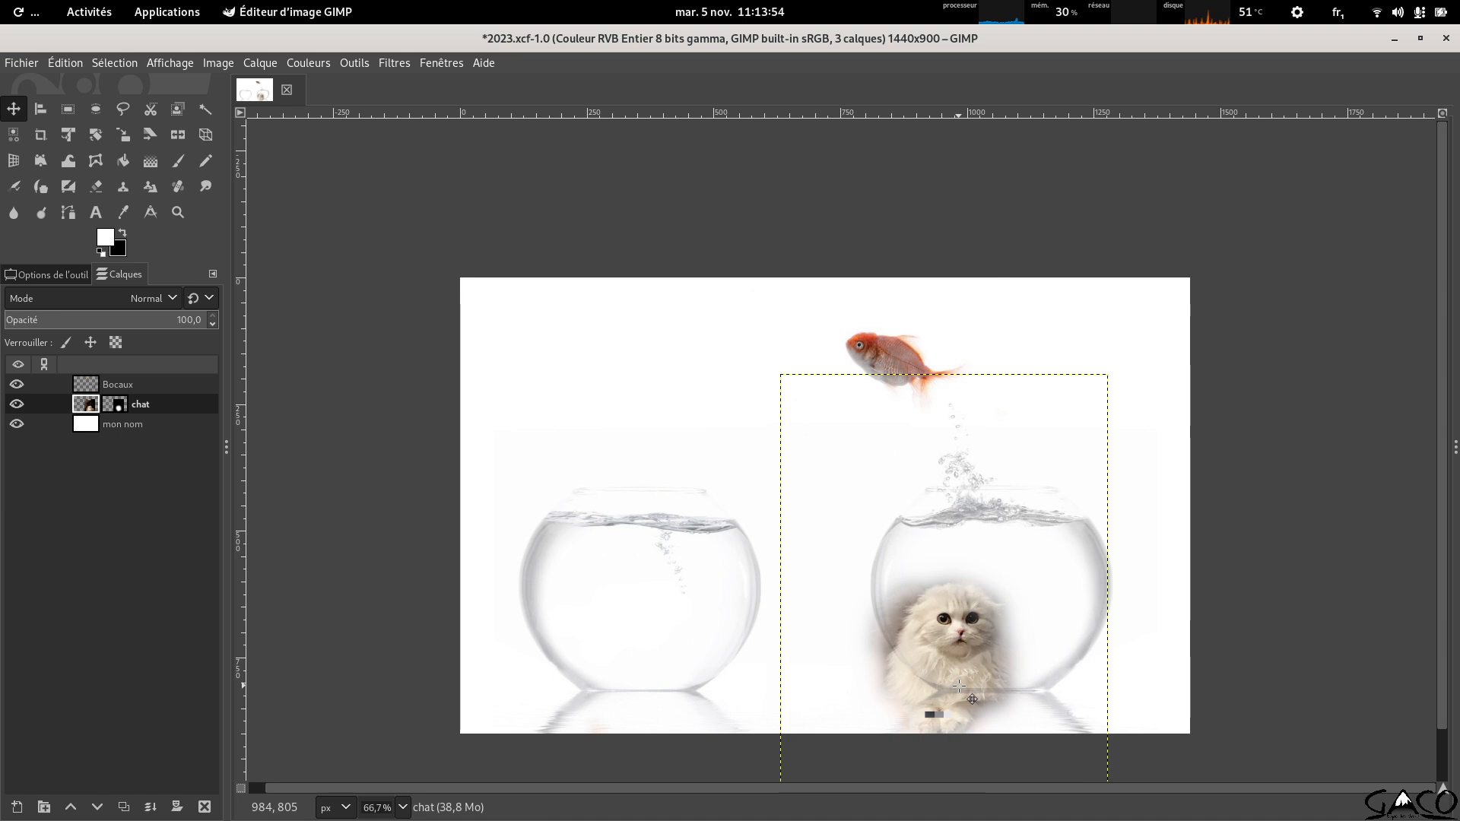
Consult instruction 10 in consignes_2023.pdf, duplicate the chat layer and name the copy chat déformé.
key("alt+Tab")
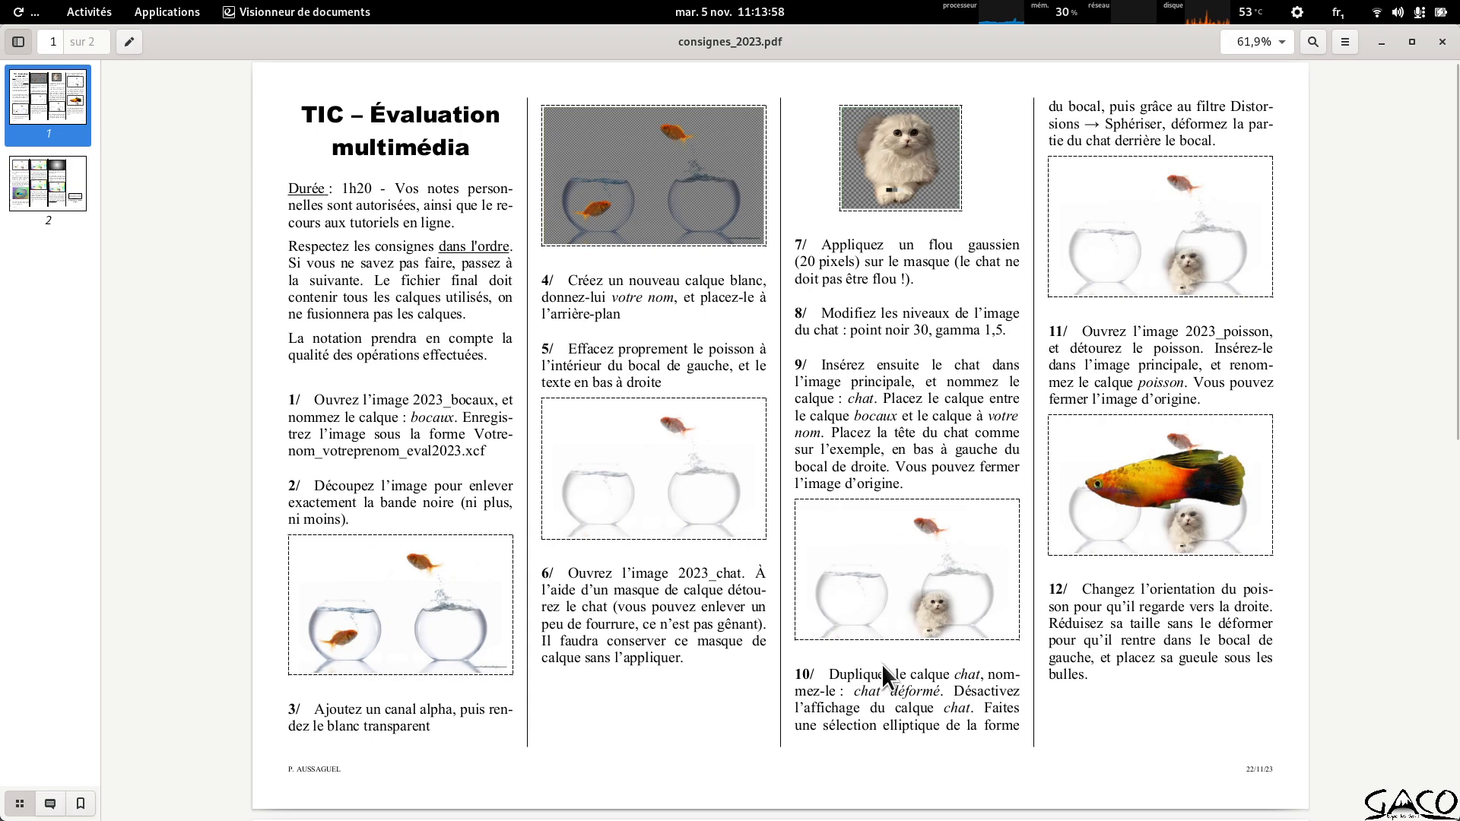
key("alt+Tab")
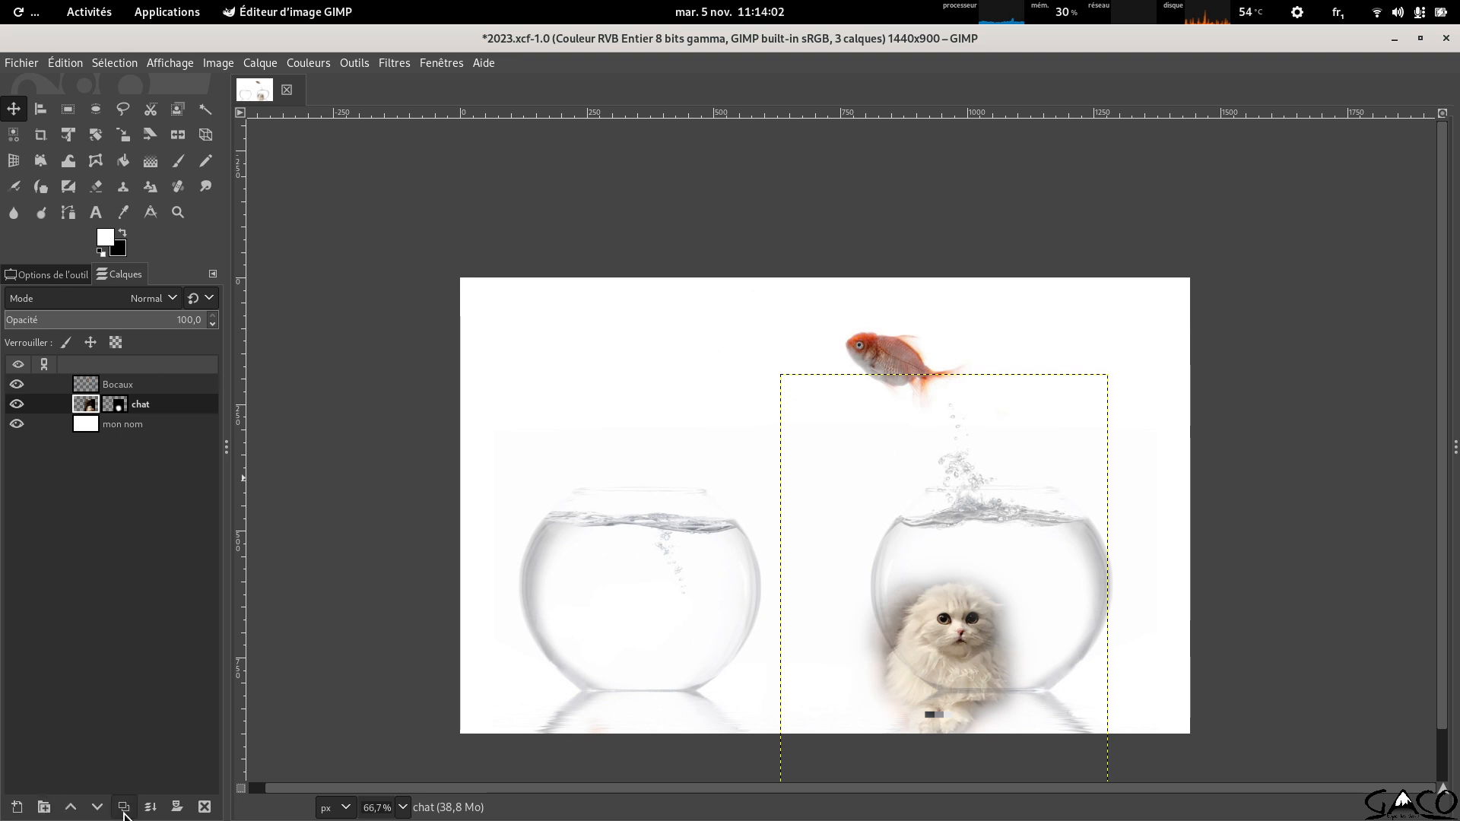
left_click(124, 807)
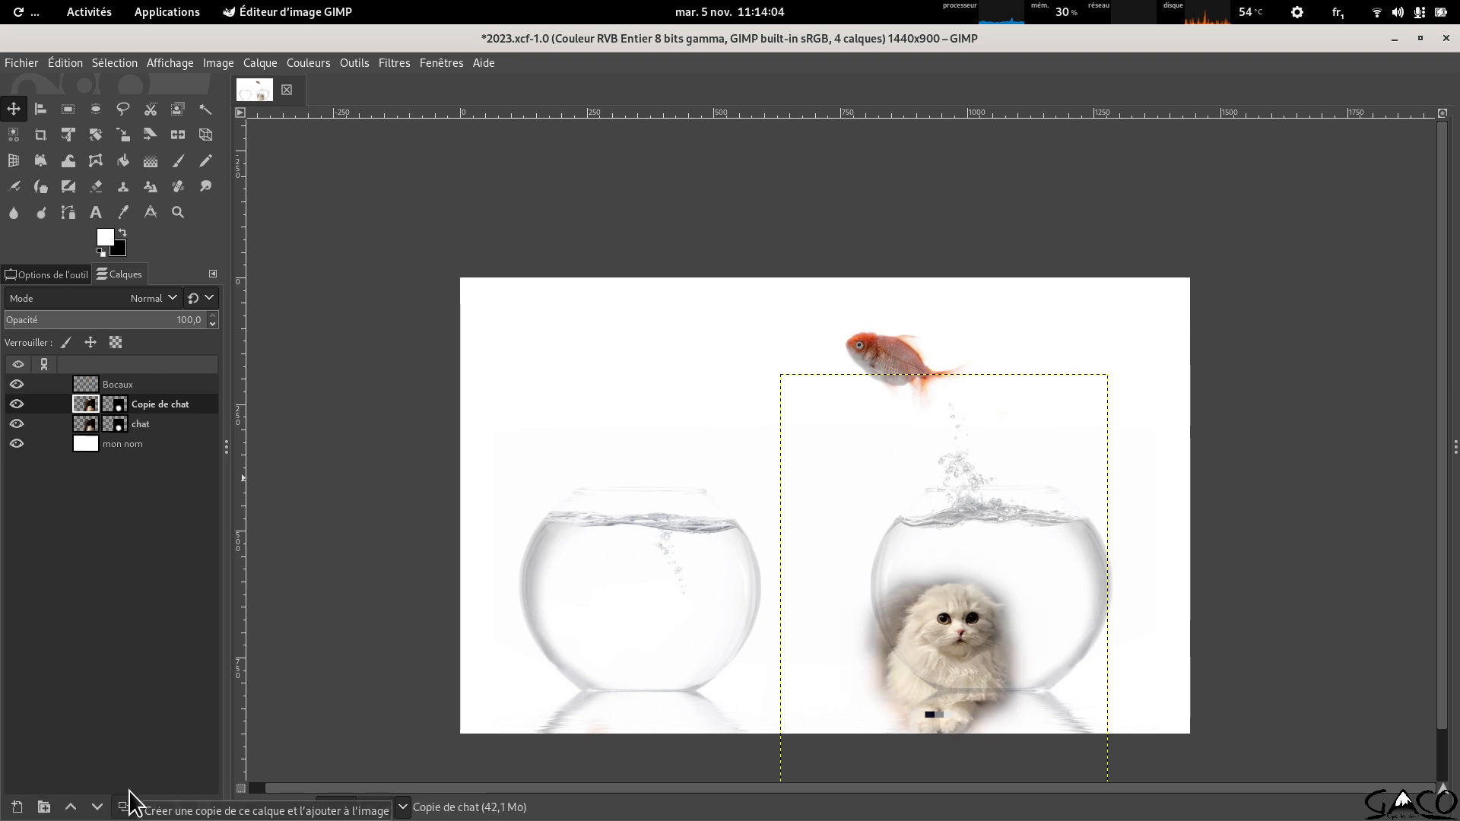
double_click(182, 403)
type("c")
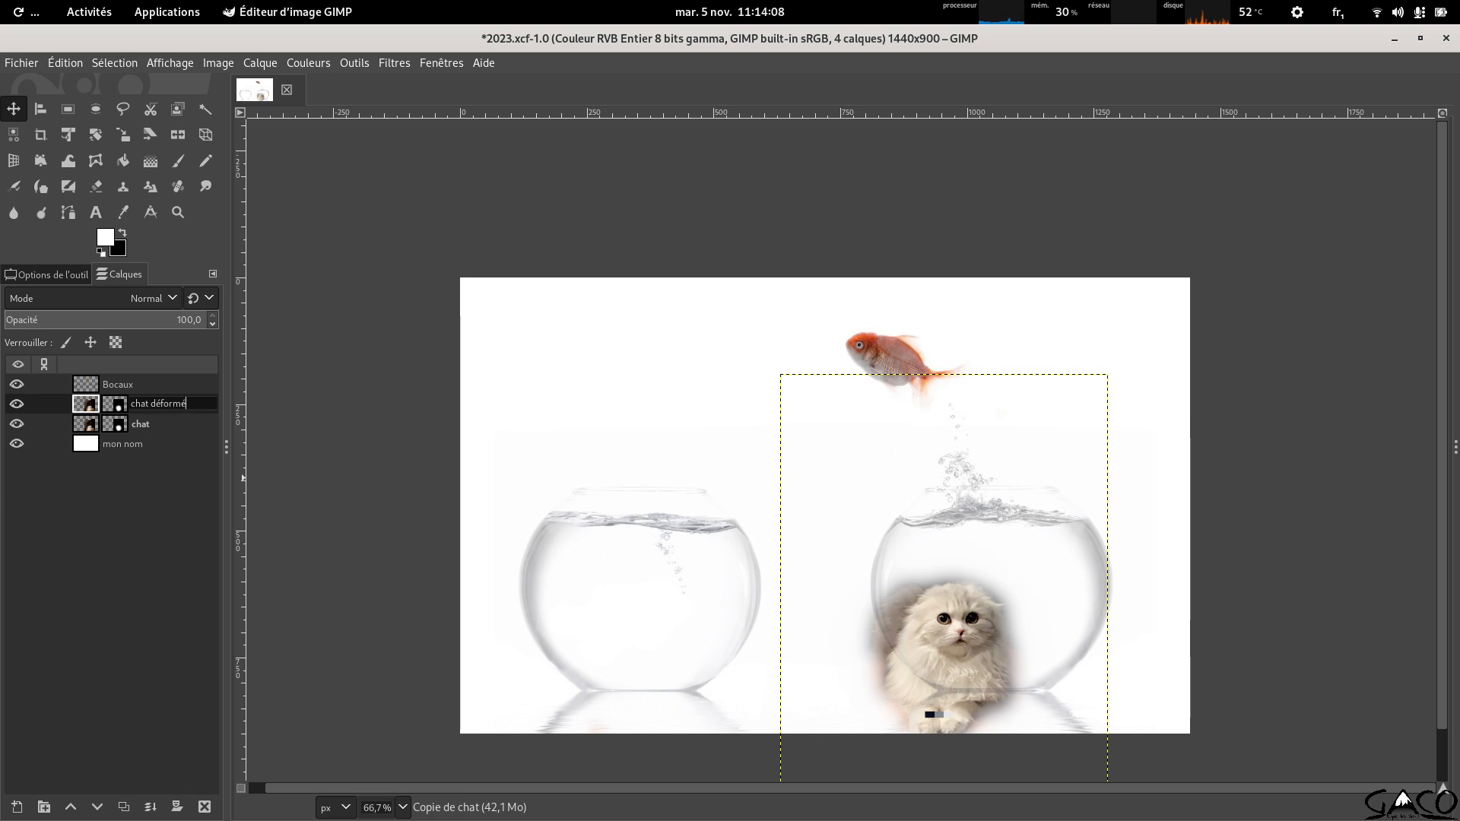
type("hat déformé")
key("Return")
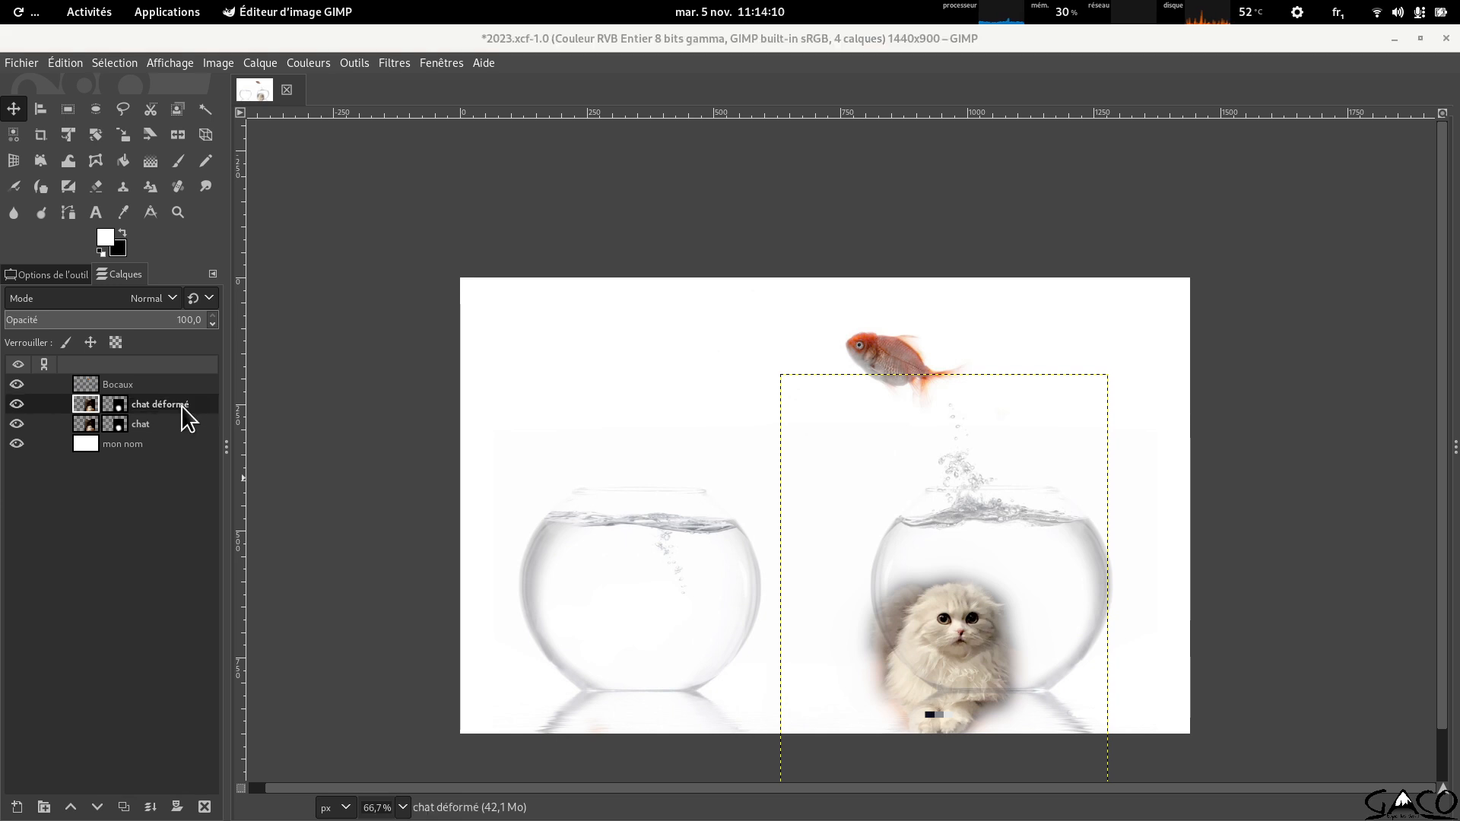
Reread instruction 10 in consignes_2023.pdf and make an elliptical selection fitted to the outline of the right bowl.
key("alt+Tab")
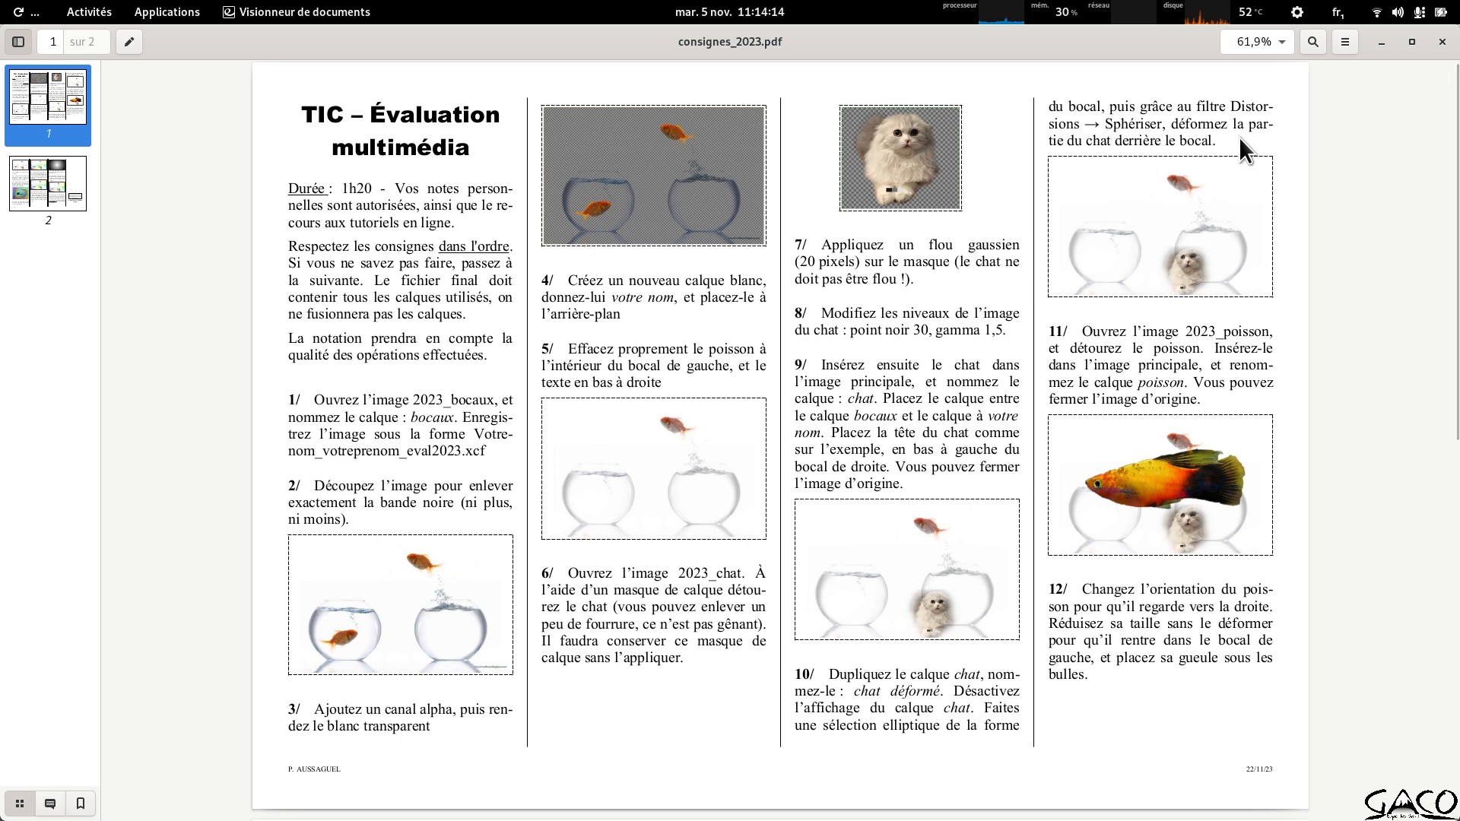
key("alt+Tab")
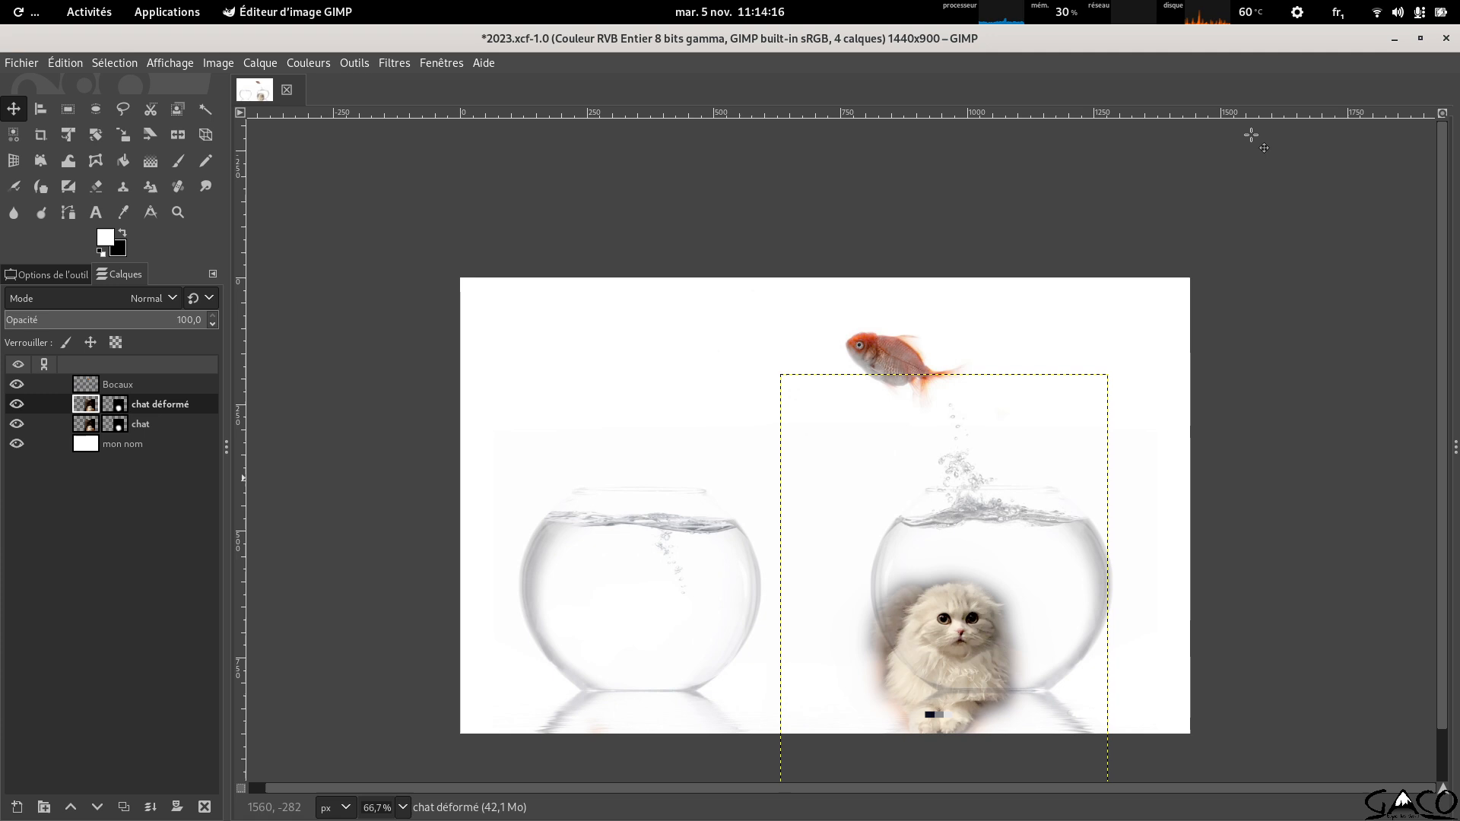
scroll(1125, 652, "up", 3)
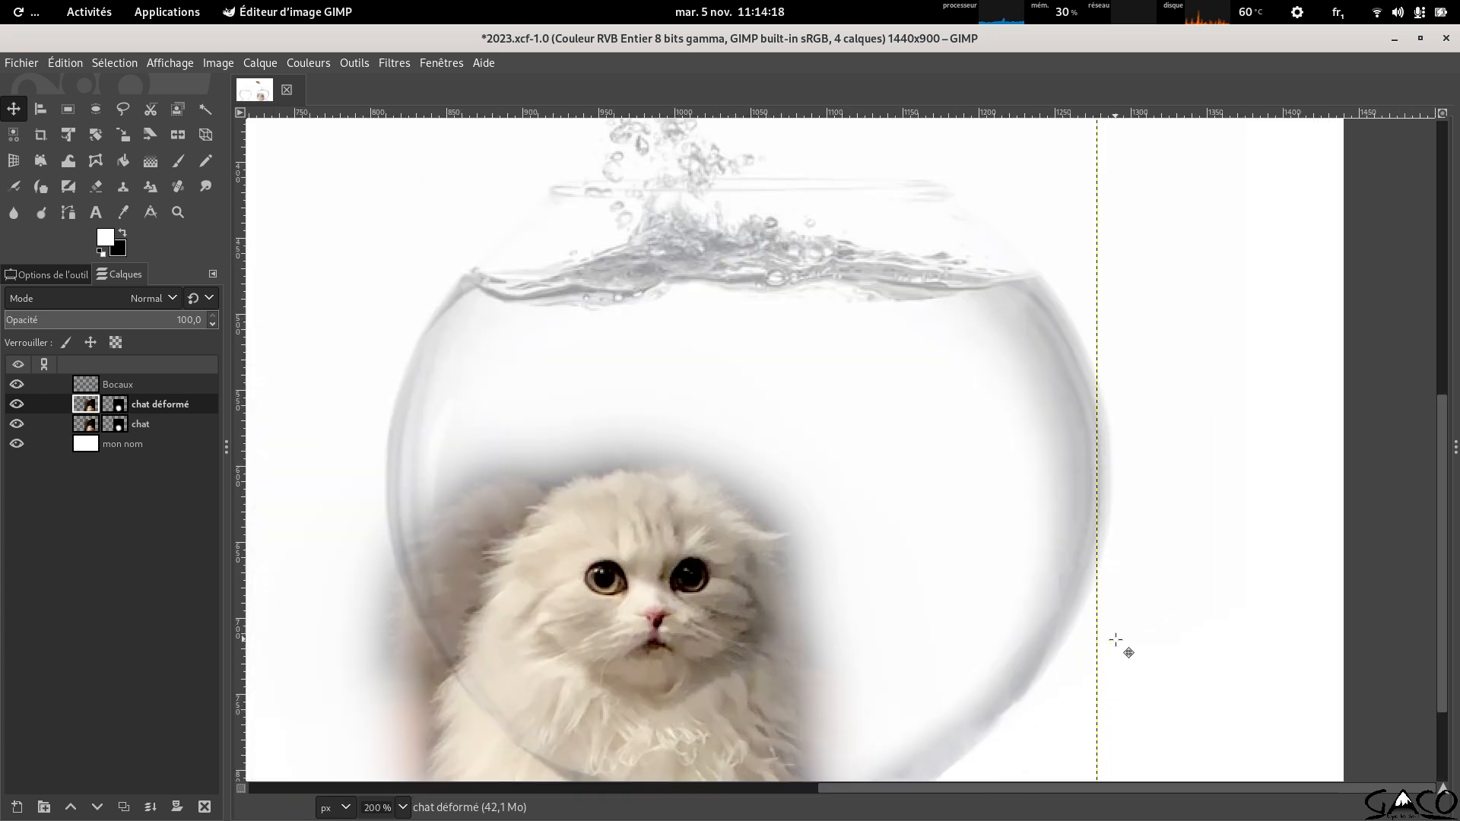
scroll(1141, 630, "down", 1)
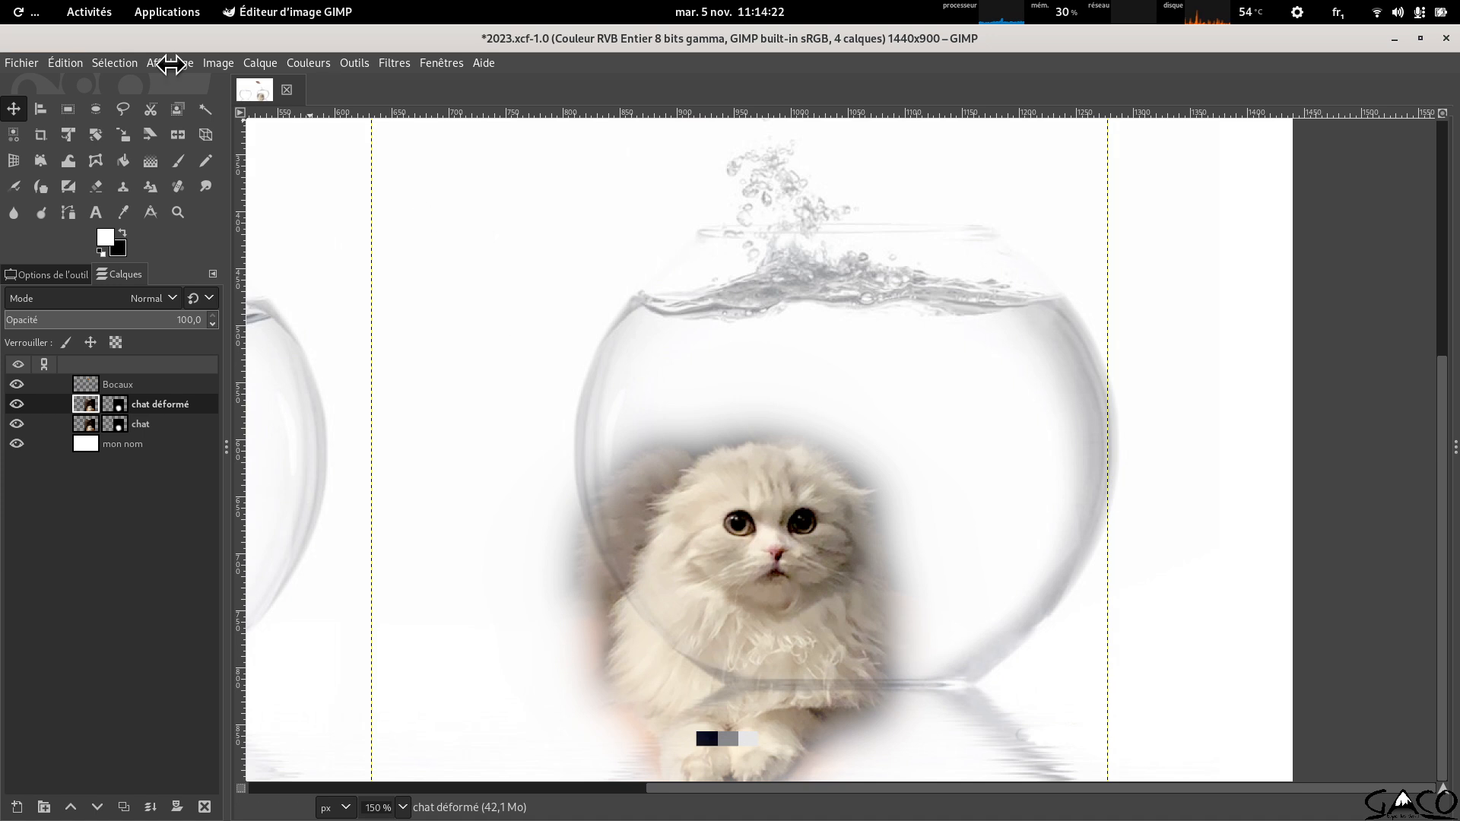
left_click(95, 109)
left_click_drag(641, 291, 1000, 654)
left_click_drag(978, 427, 1092, 402)
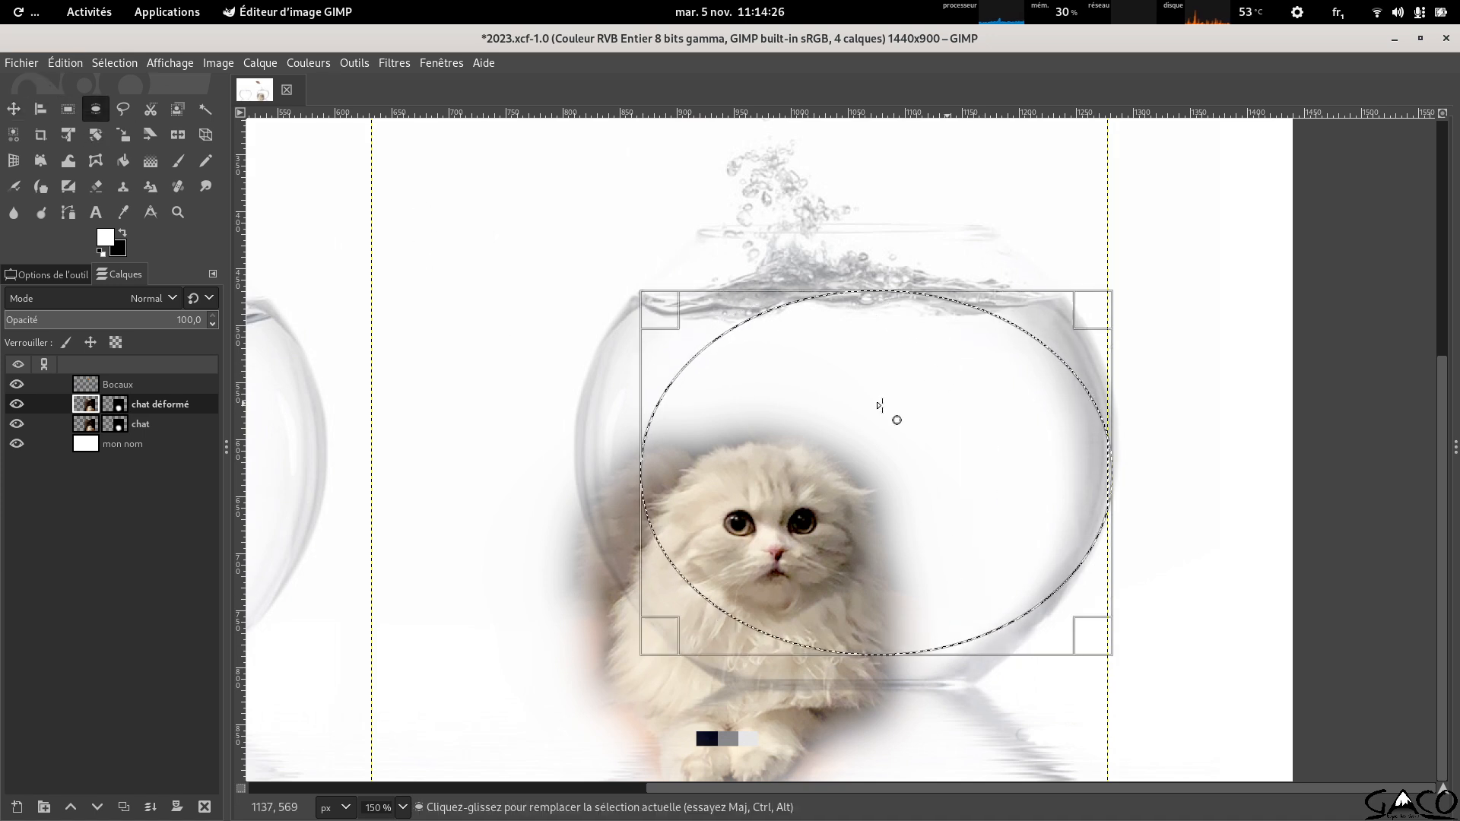
left_click_drag(636, 432, 1114, 498)
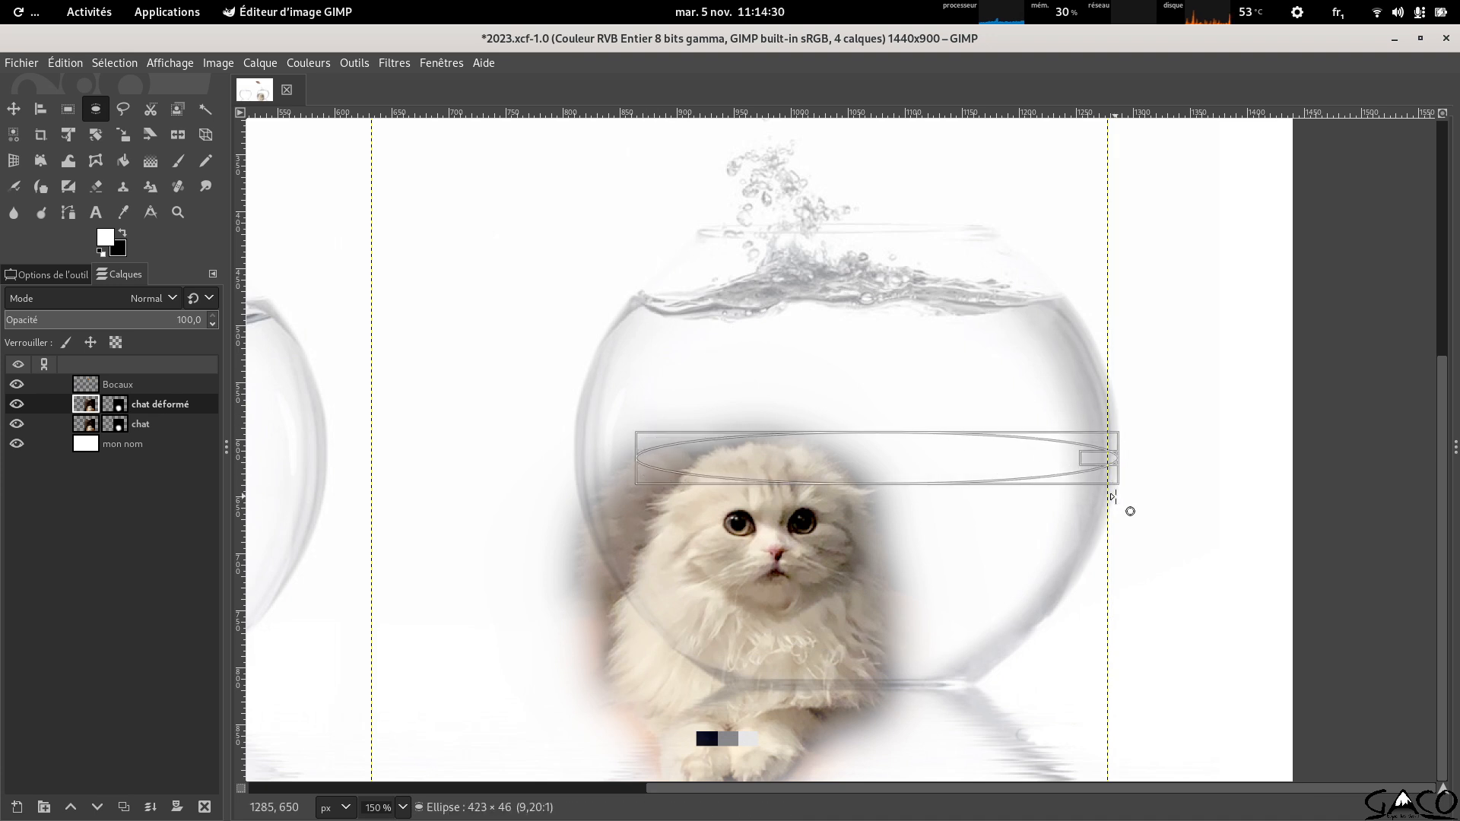
left_click_drag(830, 432, 822, 188)
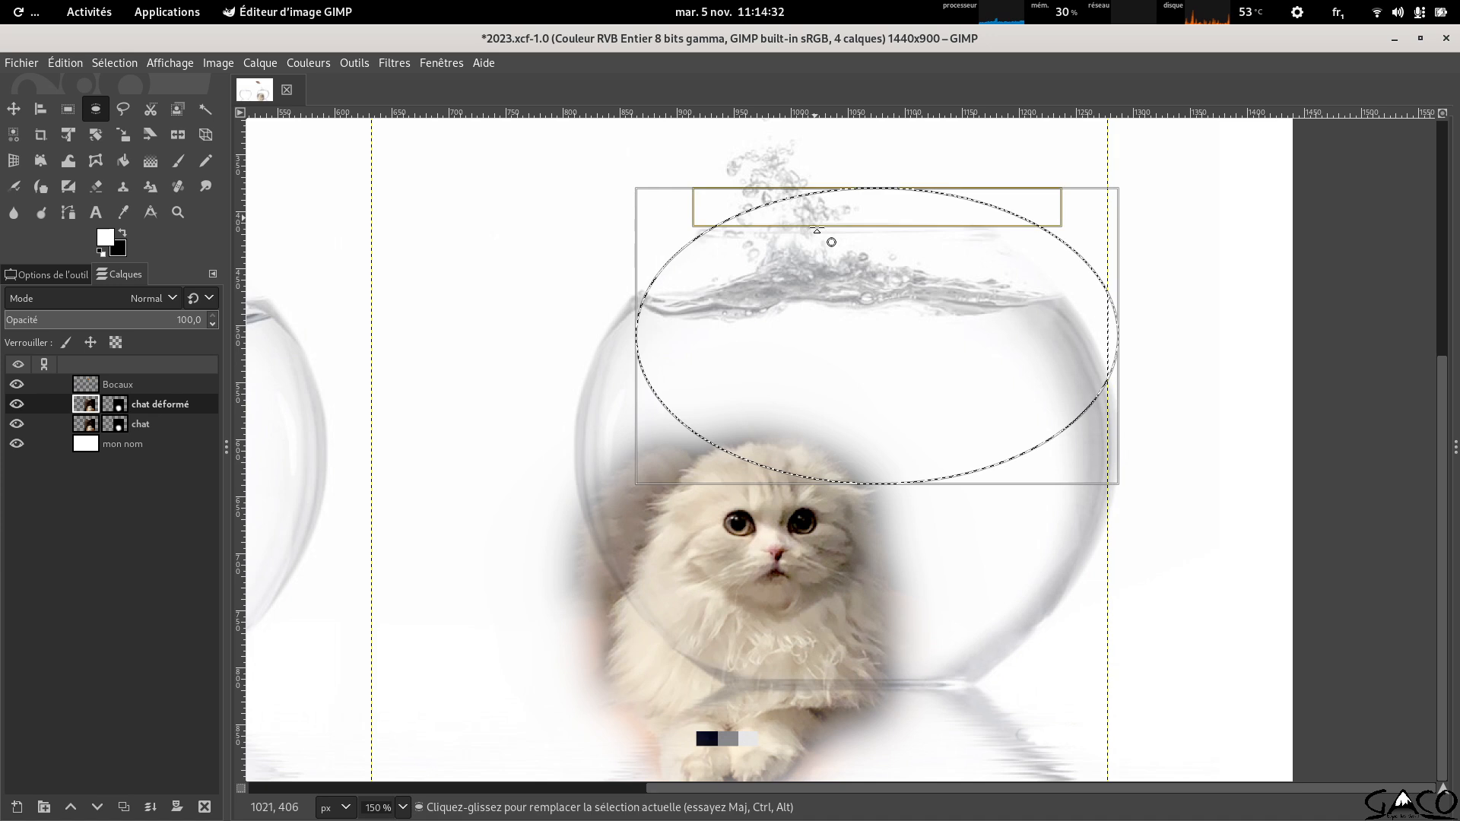
left_click_drag(905, 484, 940, 711)
left_click_drag(658, 462, 598, 470)
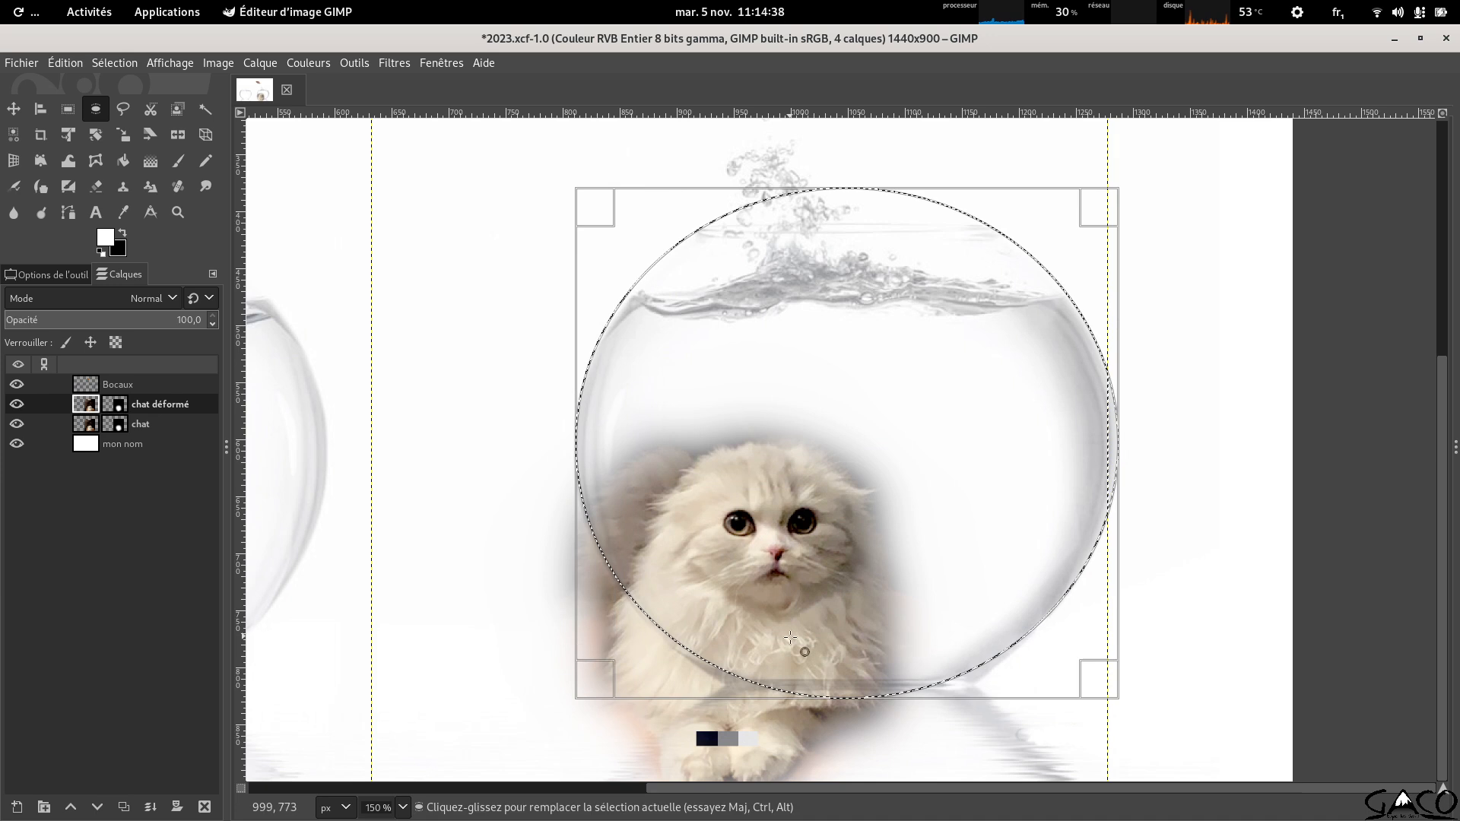
left_click_drag(815, 674, 814, 686)
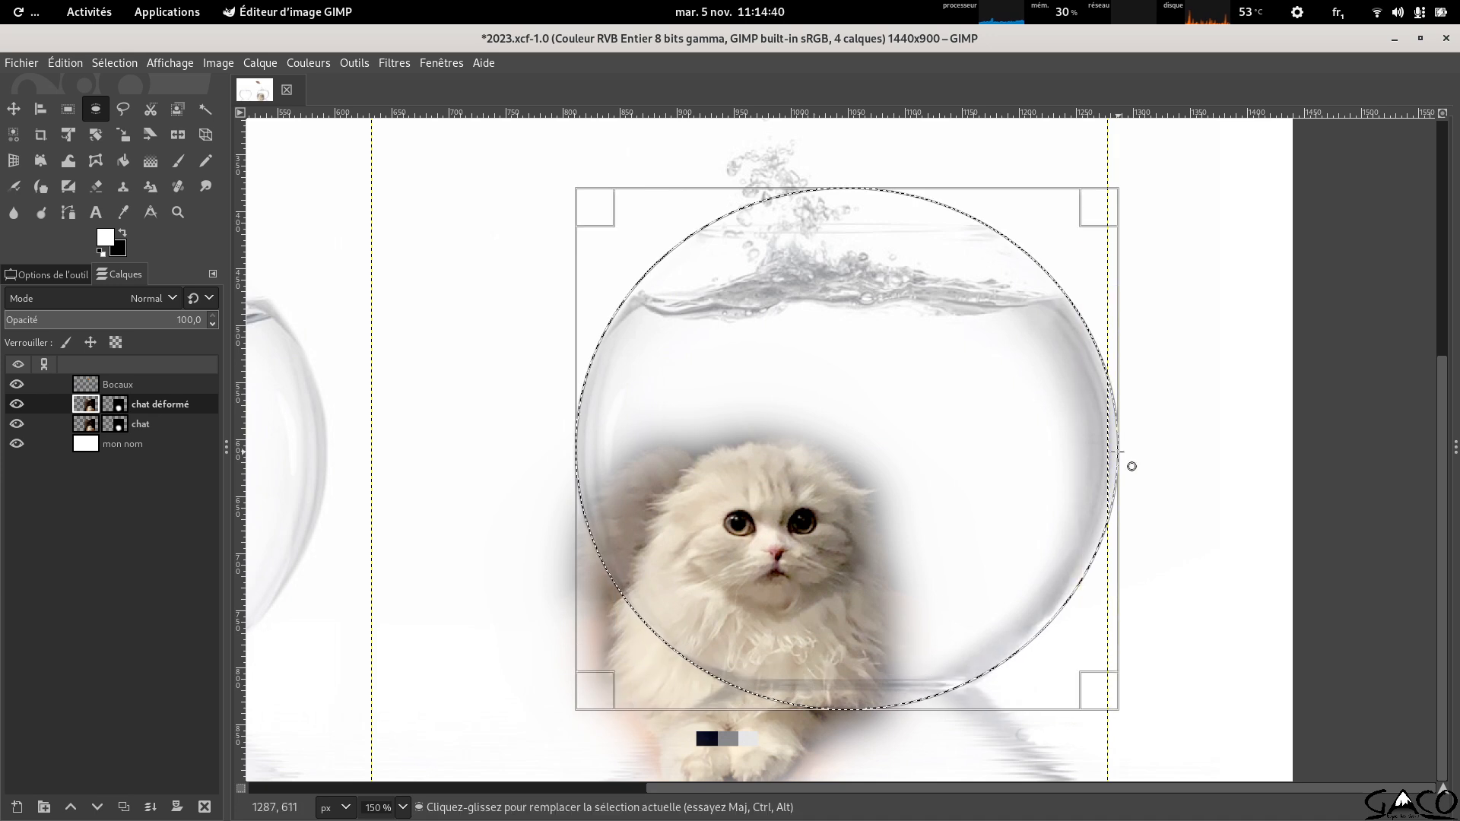
key("Return")
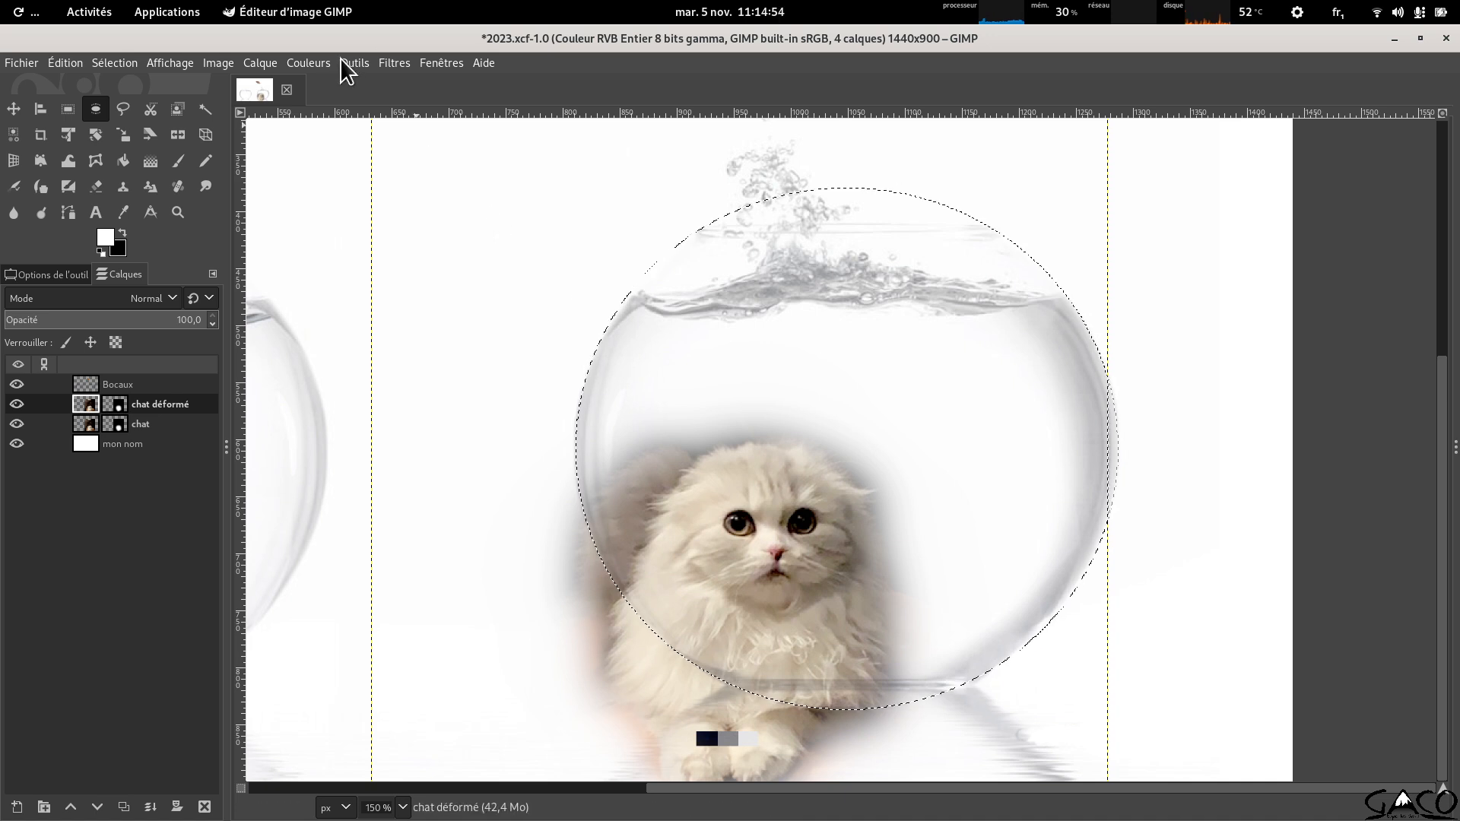
Apply the Sphériser distortion filter with its default settings to the selected area of the chat déformé layer.
left_click(389, 63)
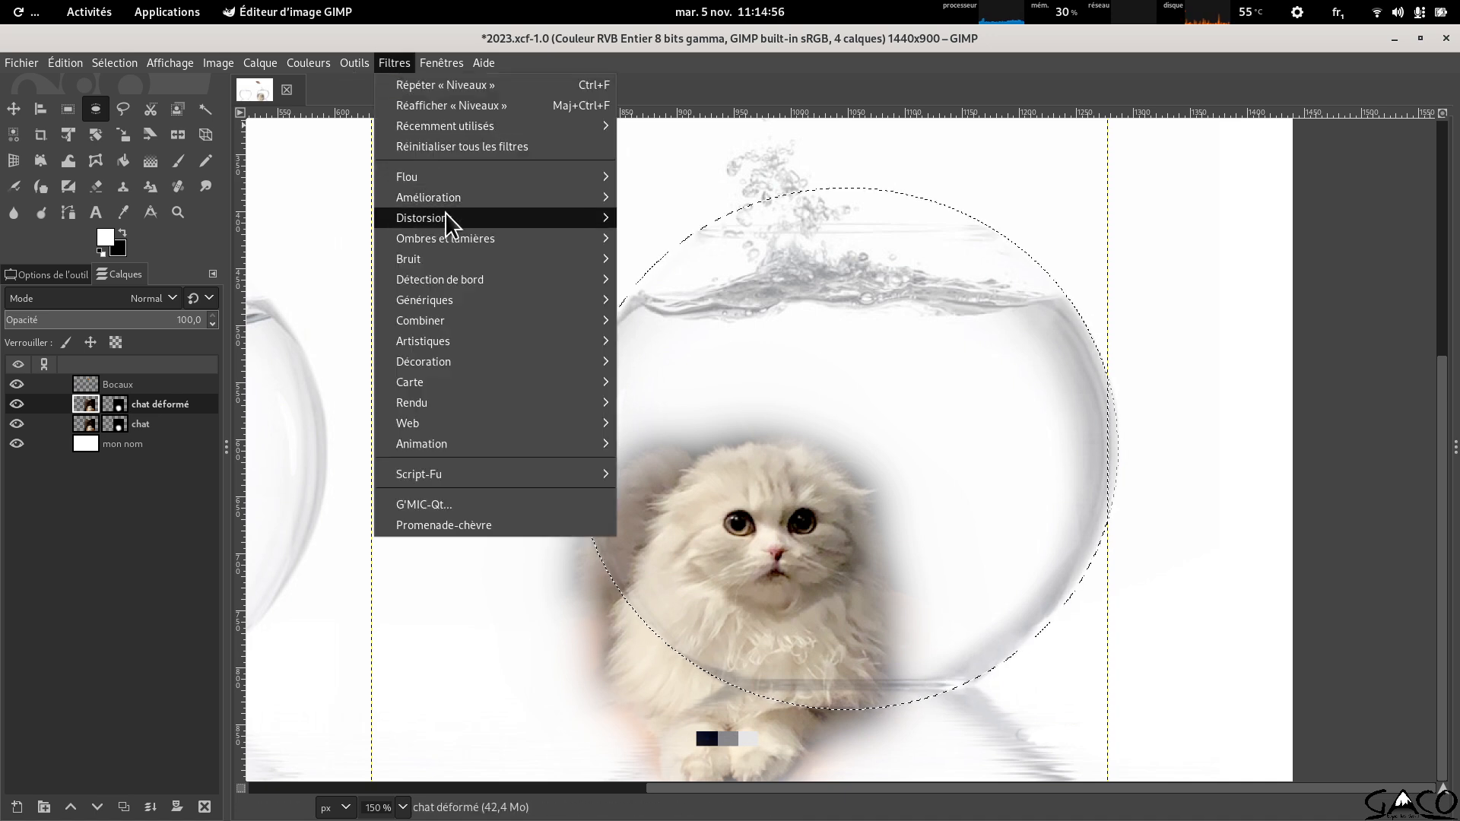
mouse_move(395, 220)
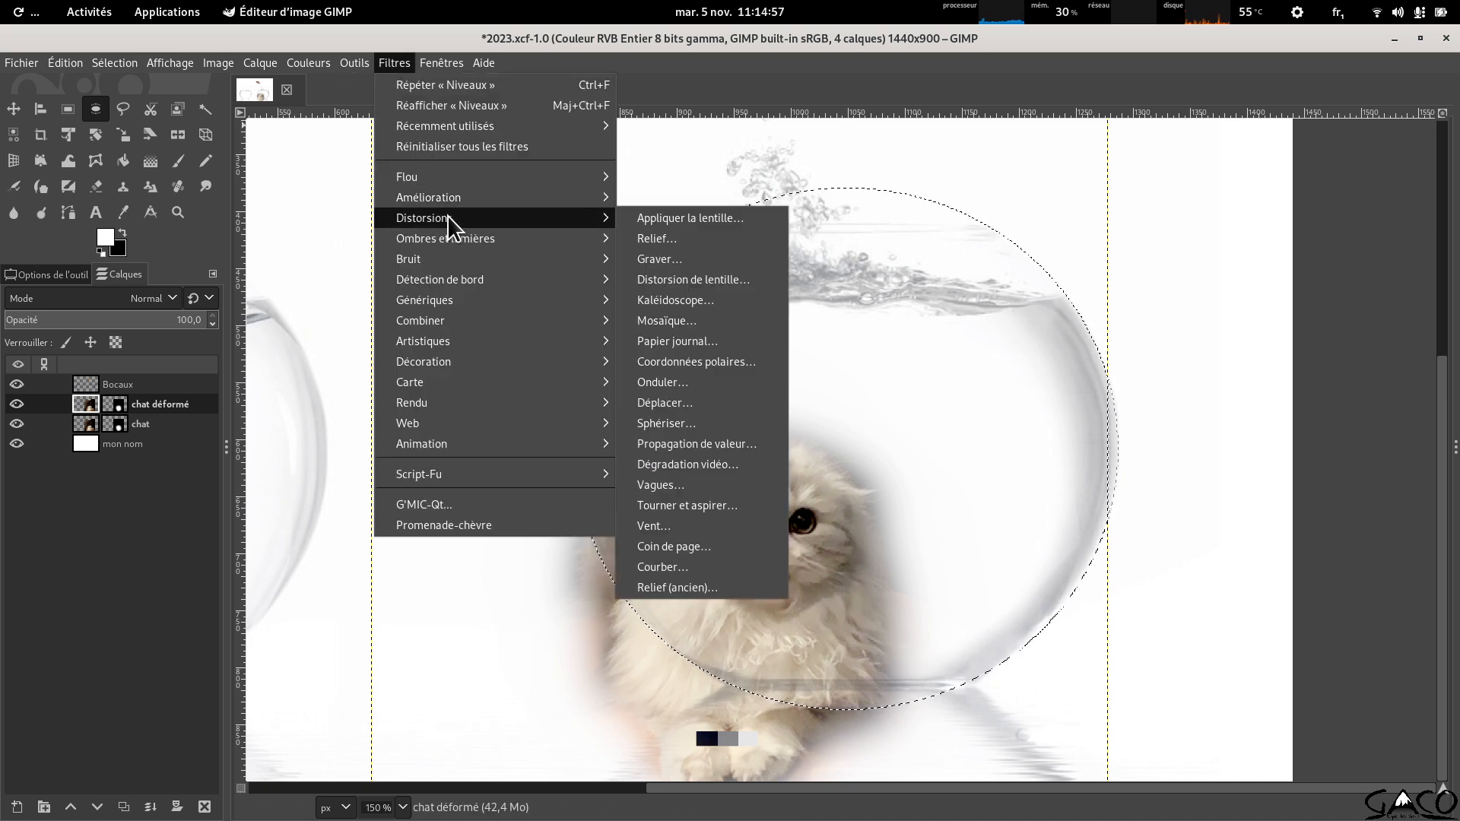
left_click(707, 422)
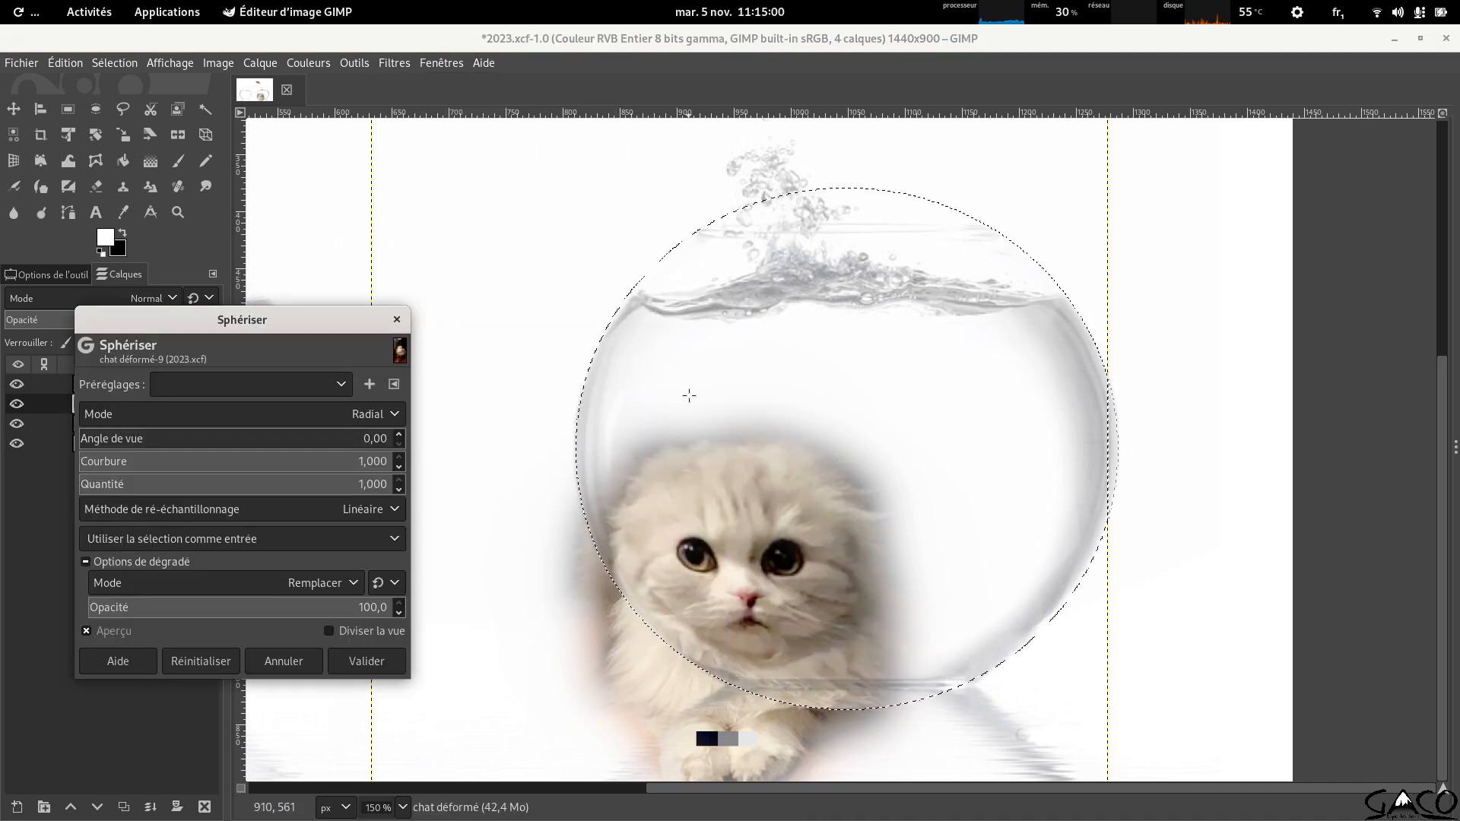
left_click(362, 661)
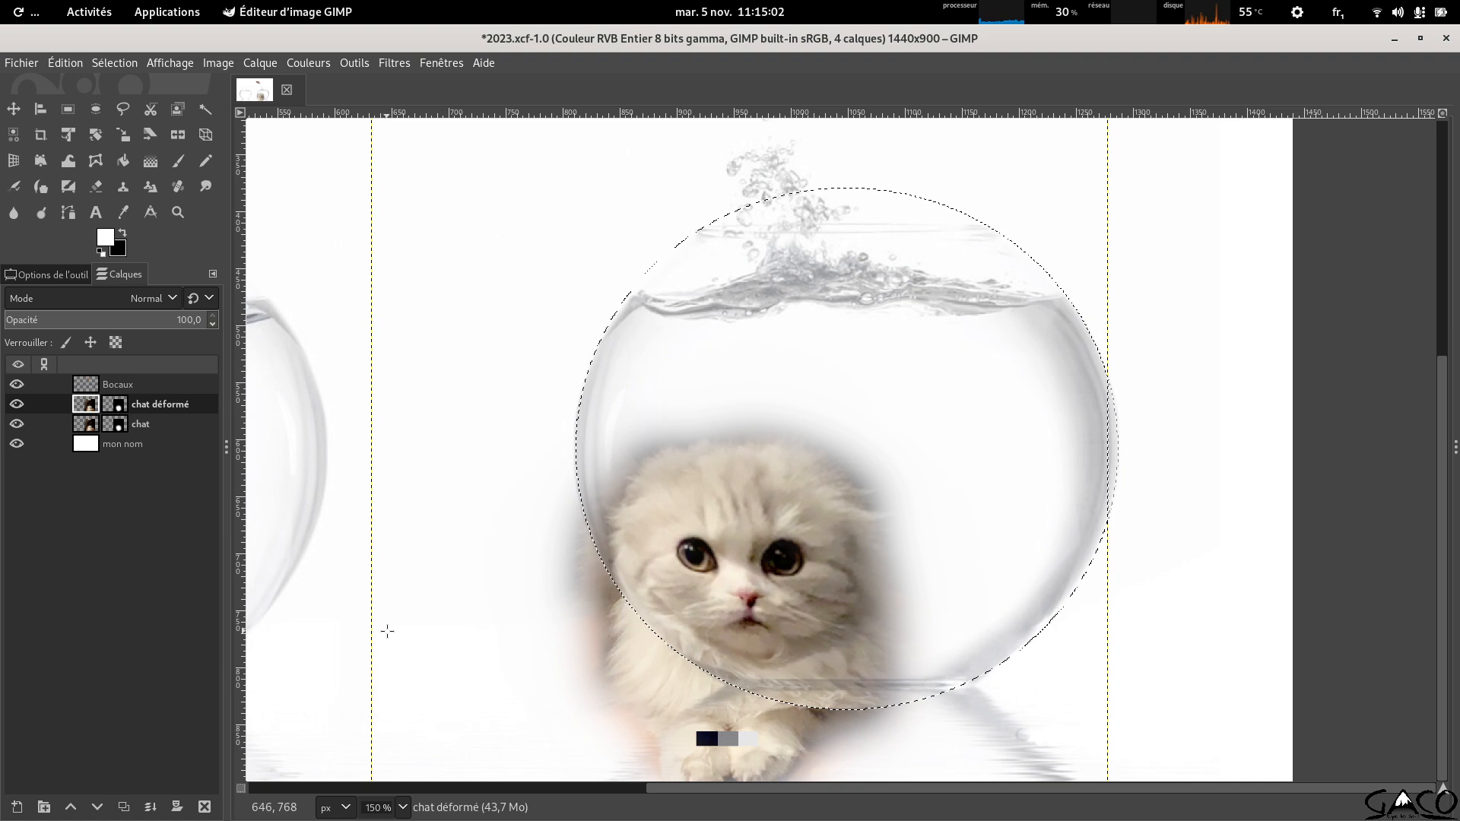
Compare the distorted cat with the original by hiding and showing the chat déformé layer, and save 2023.xcf.
left_click(18, 404)
left_click(18, 404)
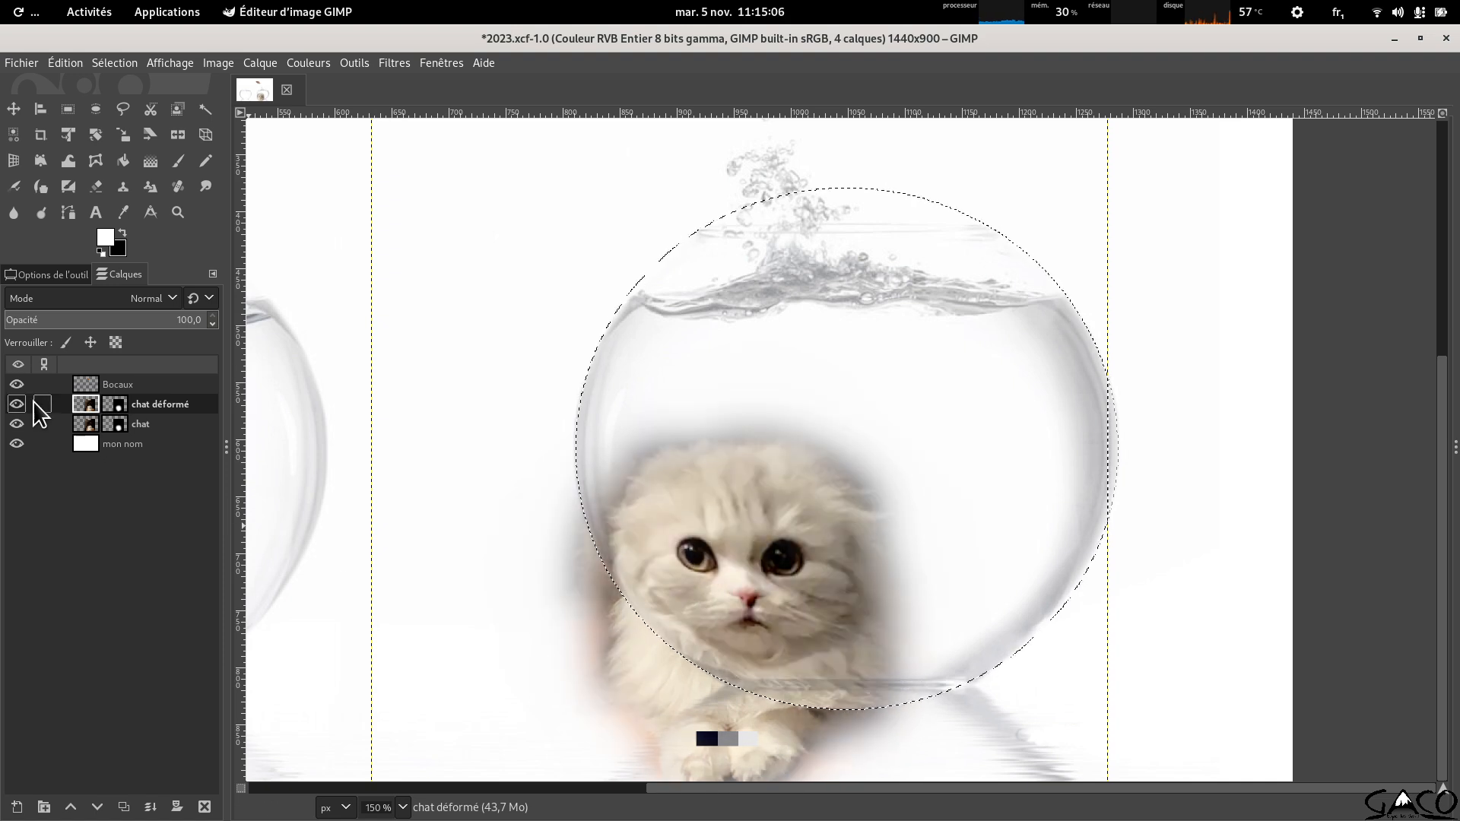
key("ctrl+s")
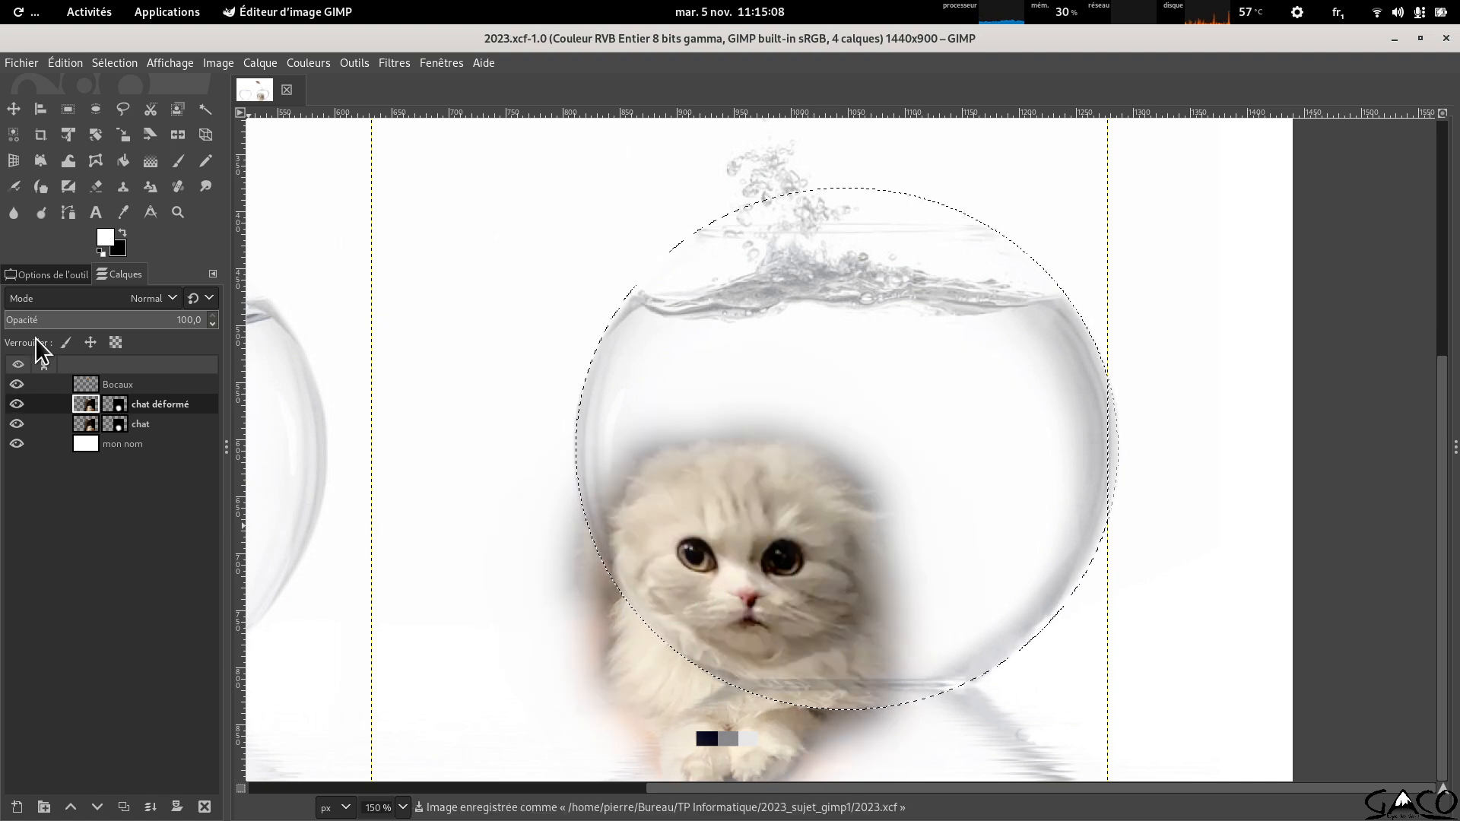
Consult instruction 11 in consignes_2023.pdf and open 2023_poisson.jpg from the 2023_sujet_gimp1 folder in GIMP.
key("alt+Tab")
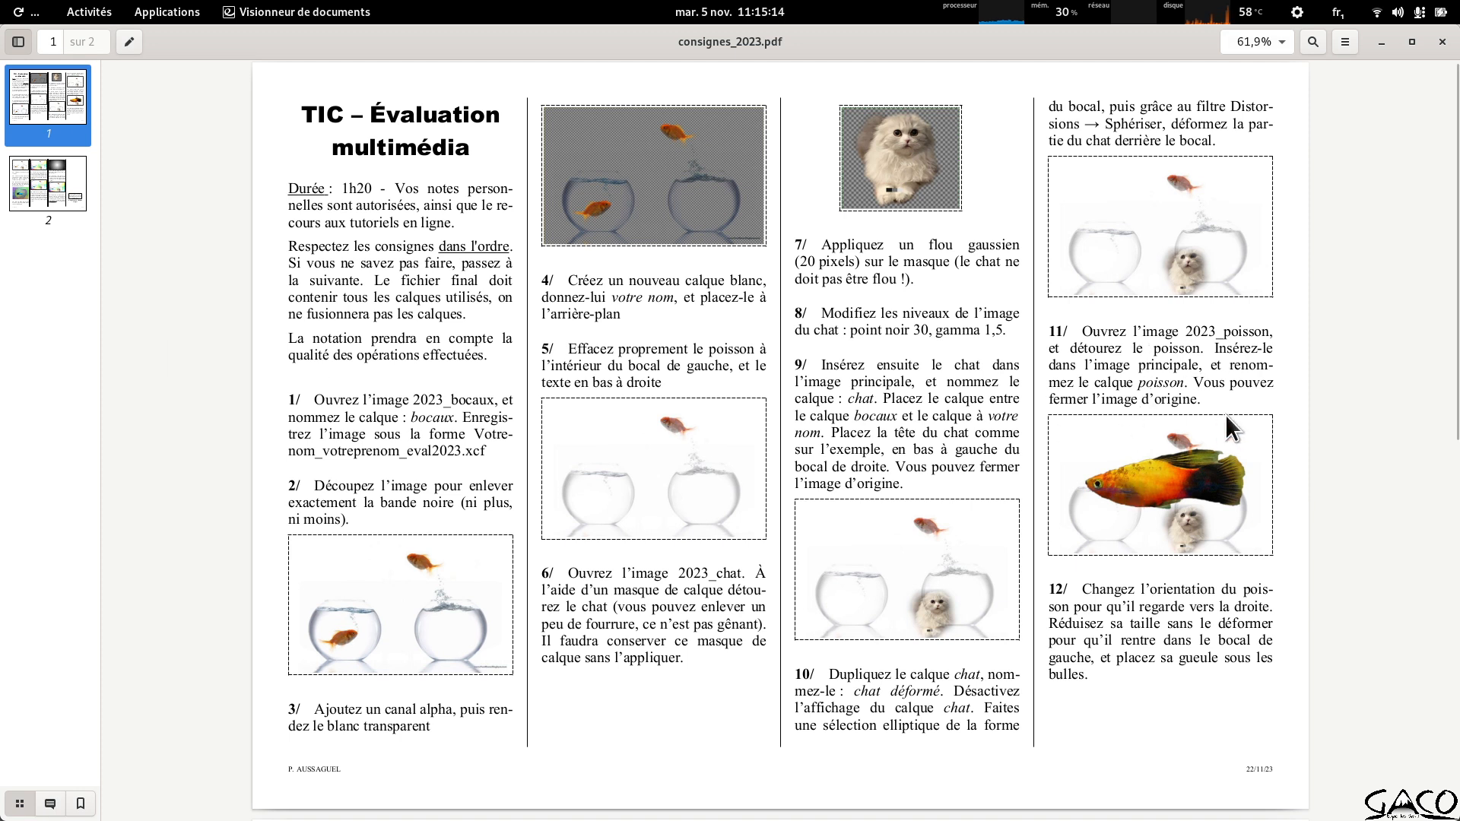
key("alt+Tab")
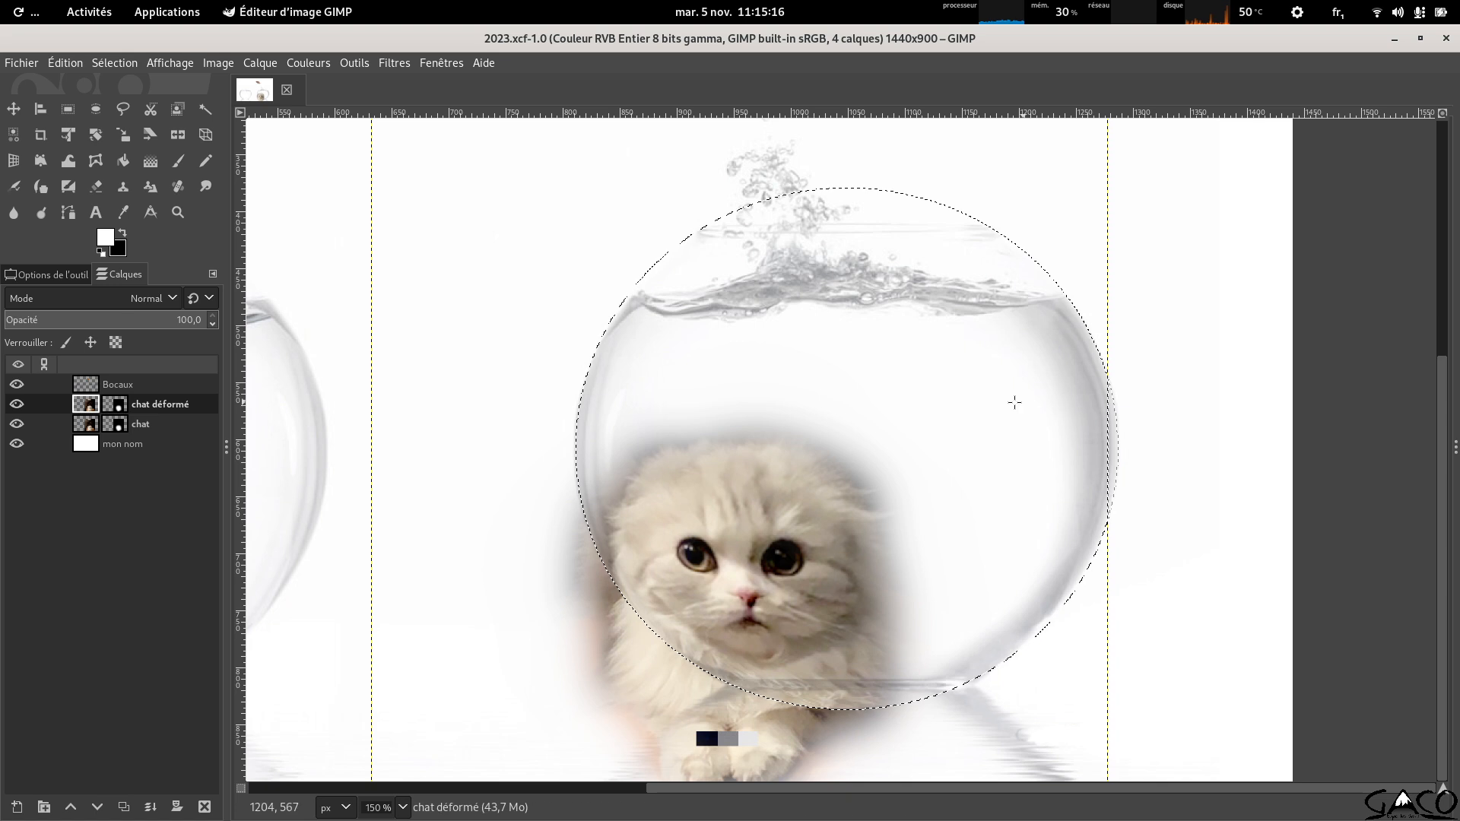
key("super")
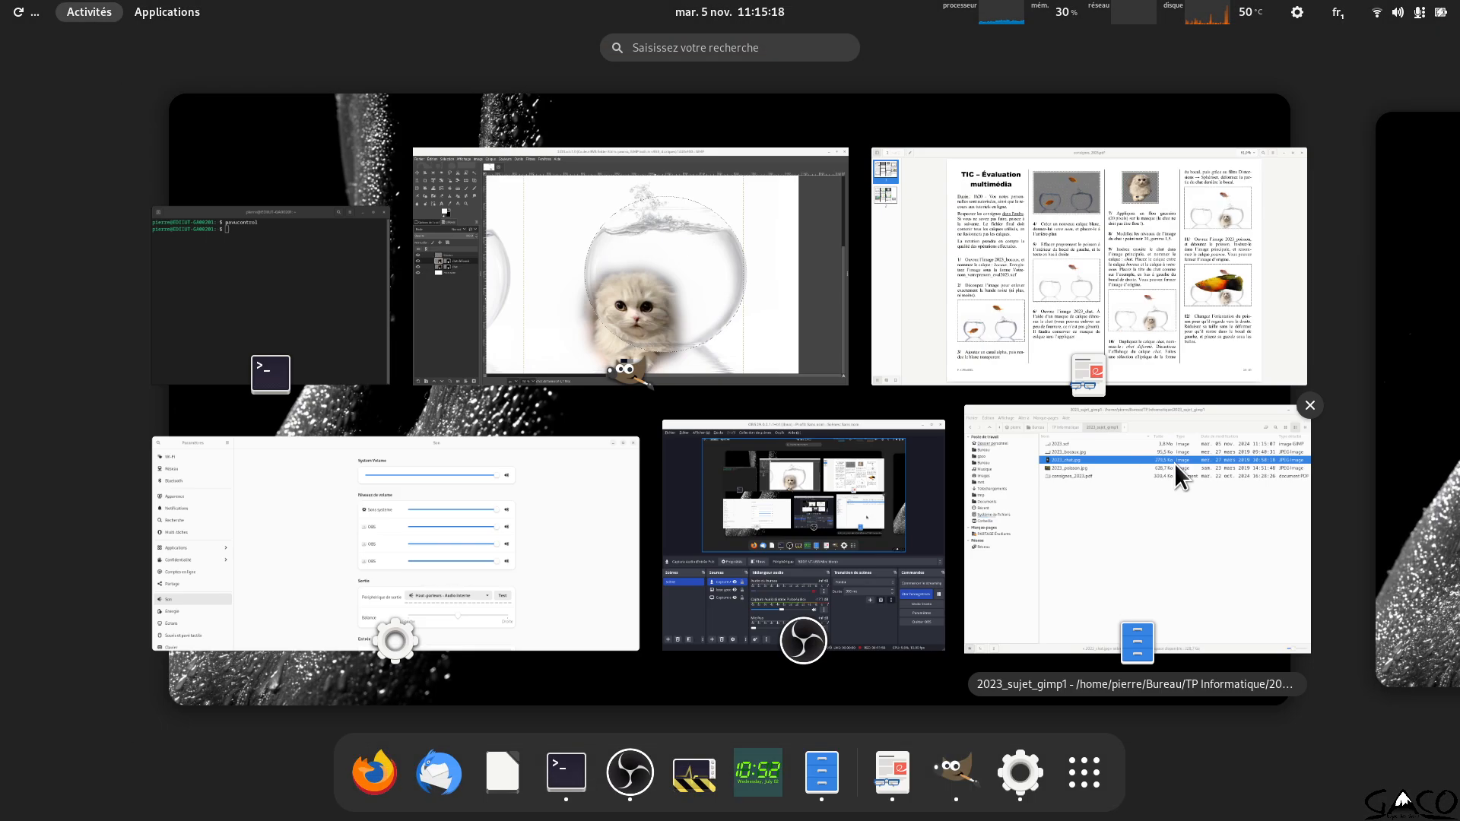
left_click(1098, 519)
left_click_drag(791, 407, 128, 169)
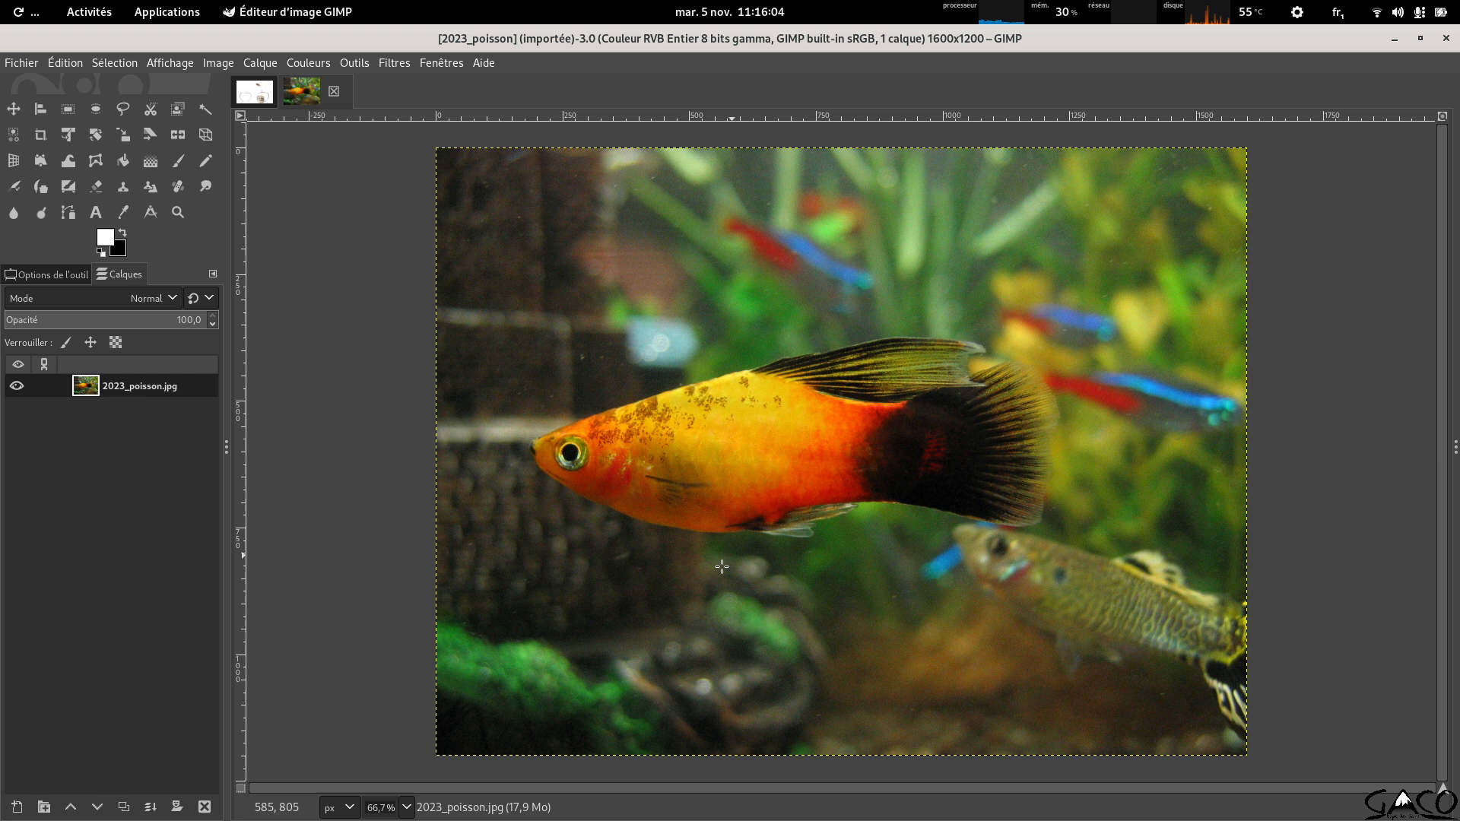
Add a white, full-opacity layer mask to the 2023_poisson.jpg layer.
right_click(143, 386)
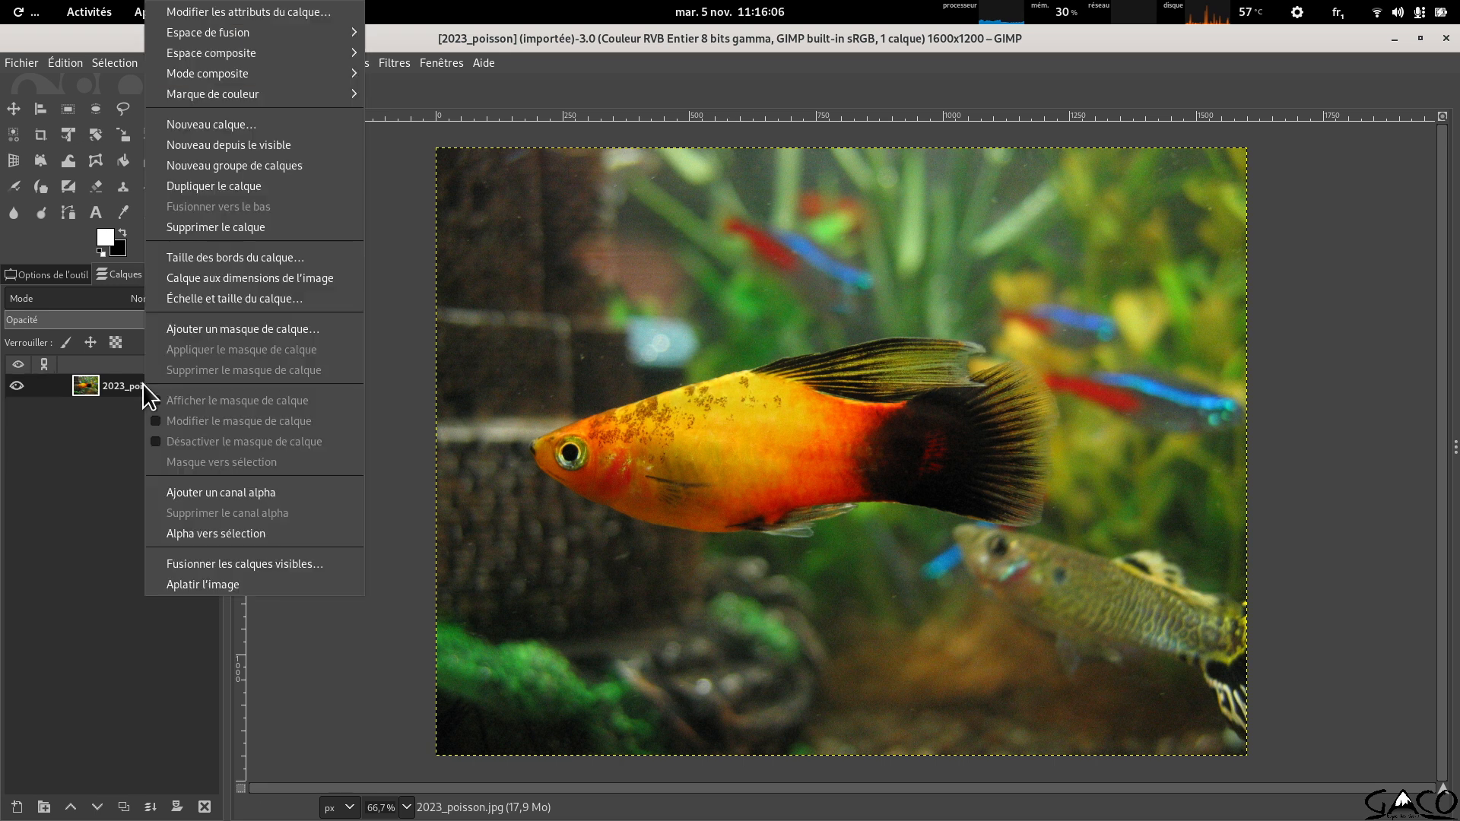
left_click(228, 330)
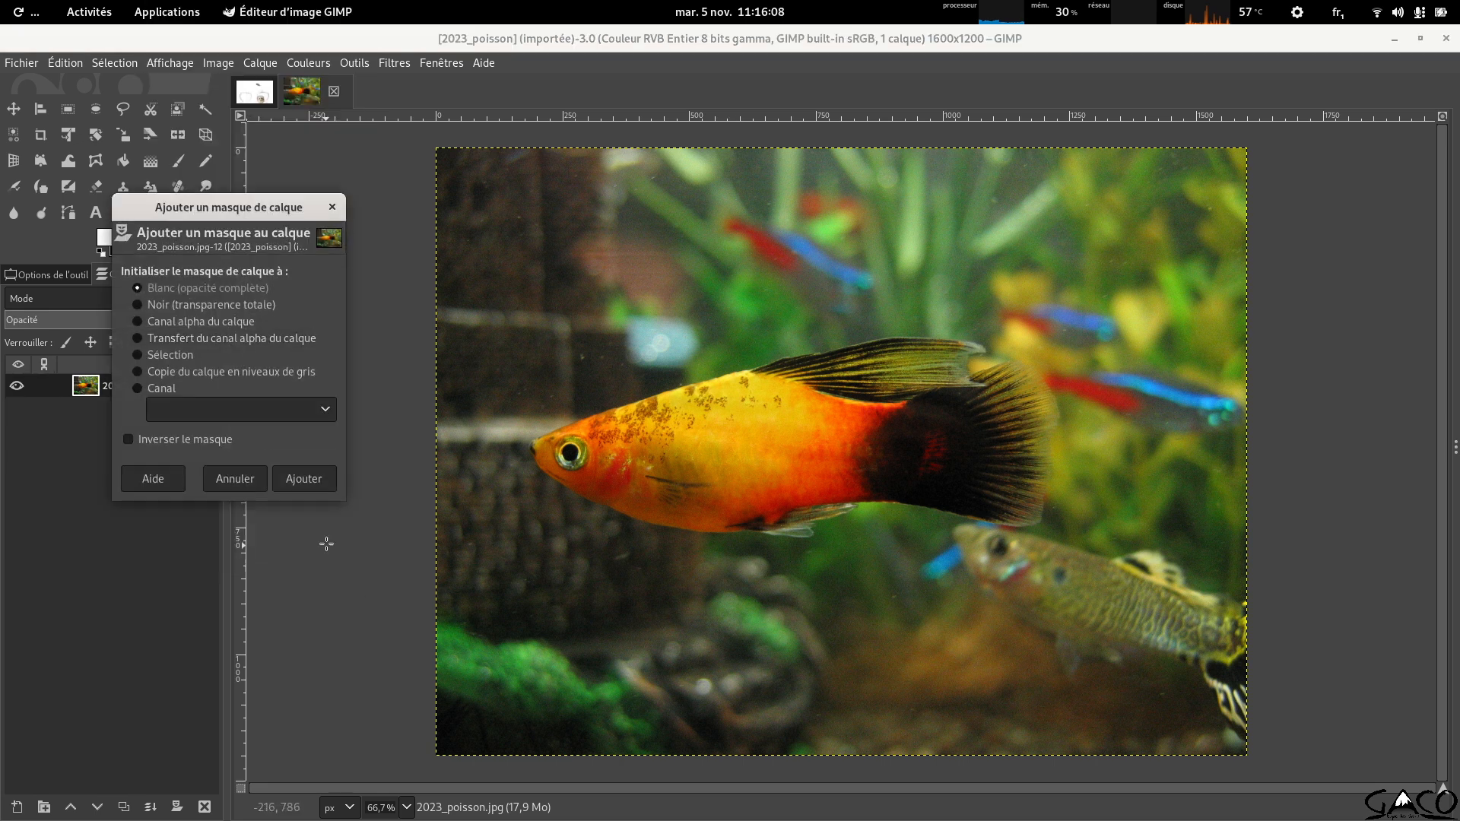
left_click(316, 474)
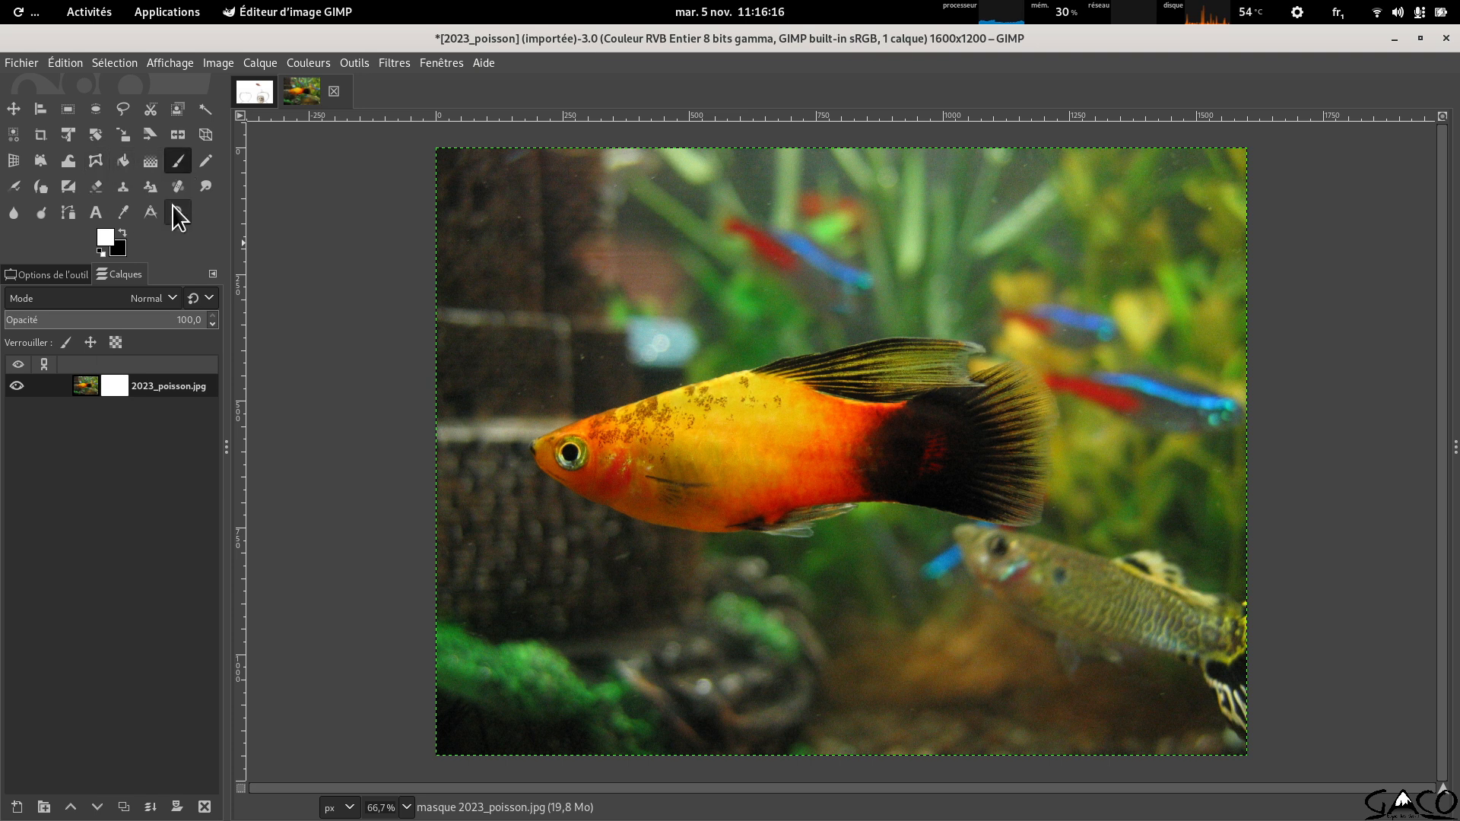
Roughly mask out the background all around the fish with a black Paintbrush at size 392 and hardness 100.
key("d")
left_click(66, 276)
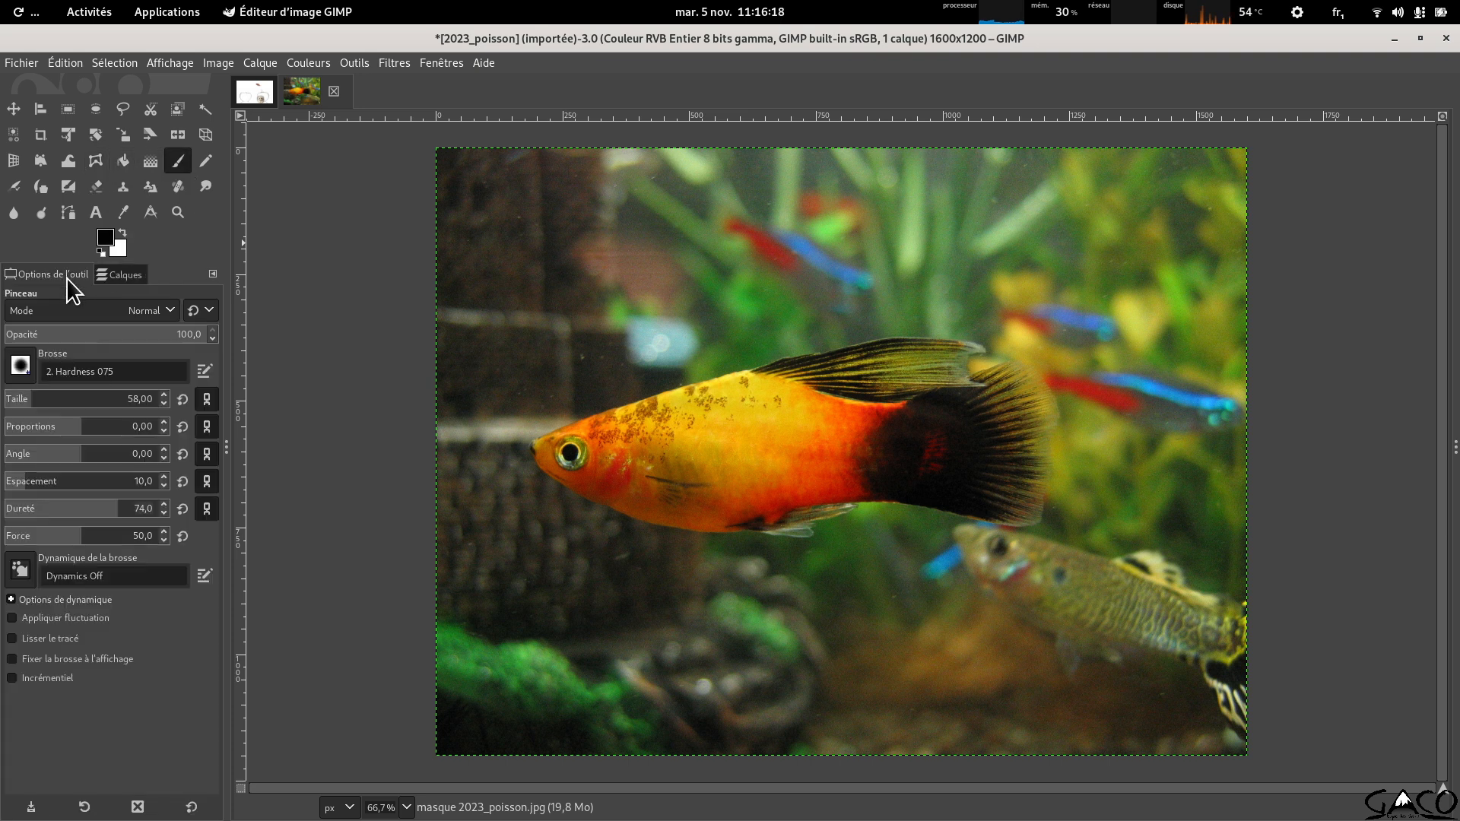
left_click_drag(46, 411, 76, 411)
left_click_drag(137, 515, 163, 511)
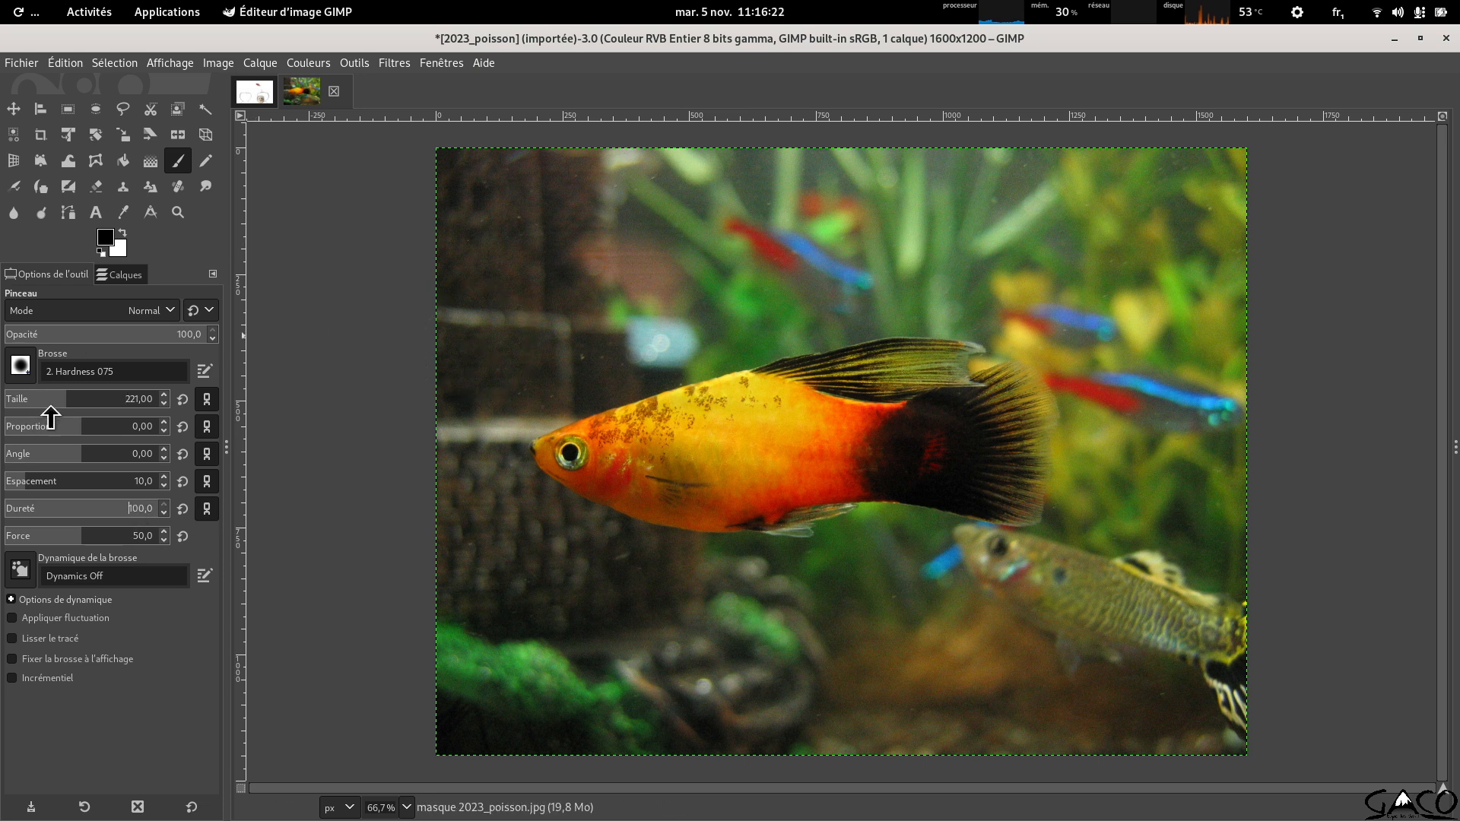
left_click_drag(50, 416, 92, 406)
mouse_move(406, 374)
left_mouse_down()
mouse_move(651, 257)
mouse_move(910, 173)
mouse_move(1061, 219)
mouse_move(1162, 327)
mouse_move(1165, 555)
mouse_move(1119, 623)
mouse_move(1060, 655)
mouse_move(978, 652)
mouse_move(965, 637)
mouse_move(776, 685)
mouse_move(477, 625)
mouse_move(434, 581)
mouse_move(438, 506)
mouse_move(438, 641)
mouse_move(543, 743)
mouse_move(1112, 735)
mouse_move(1231, 650)
mouse_move(1258, 217)
left_mouse_up()
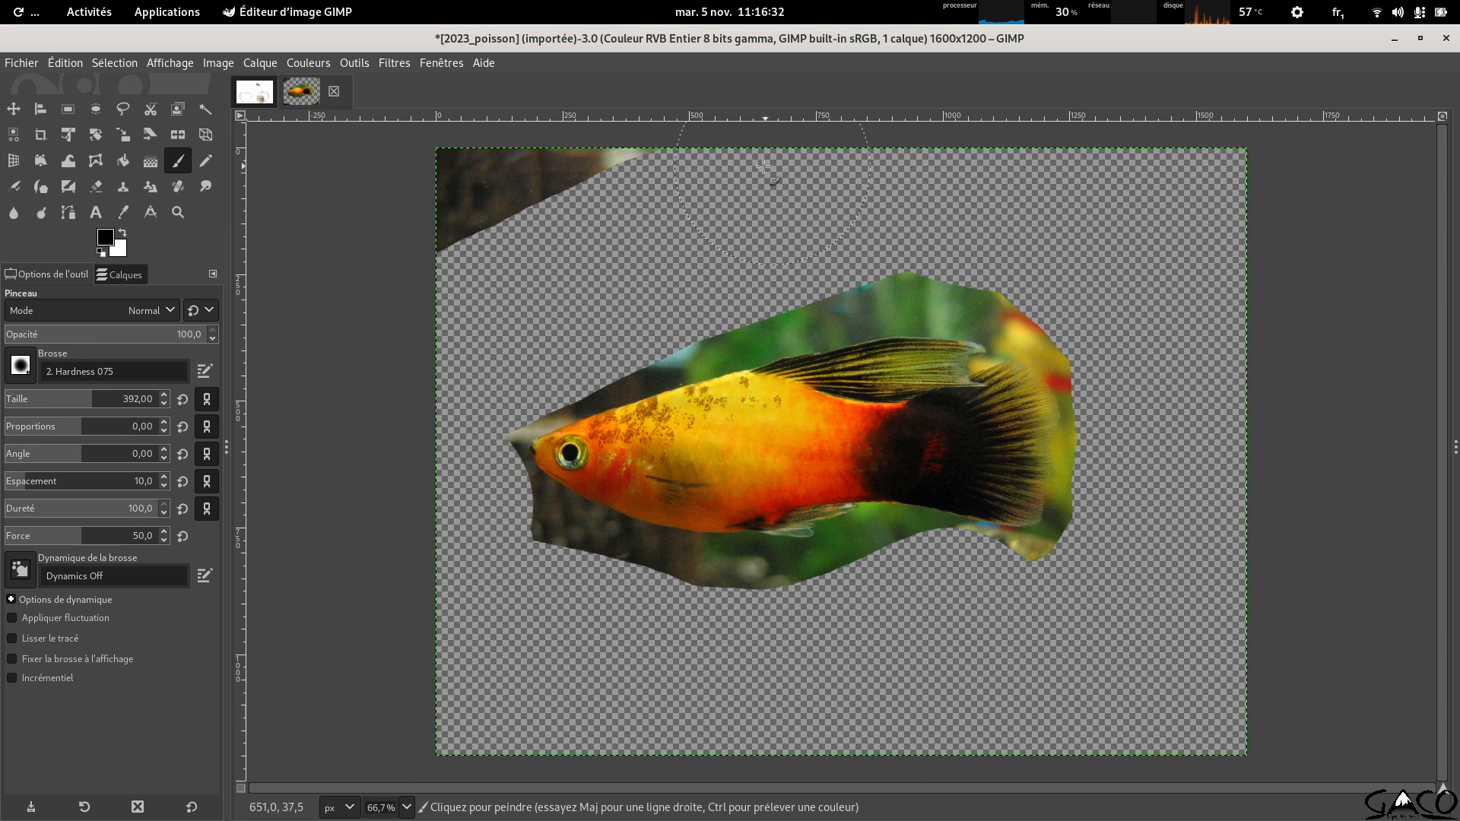
mouse_move(763, 167)
left_mouse_down()
mouse_move(572, 173)
mouse_move(460, 231)
left_mouse_up()
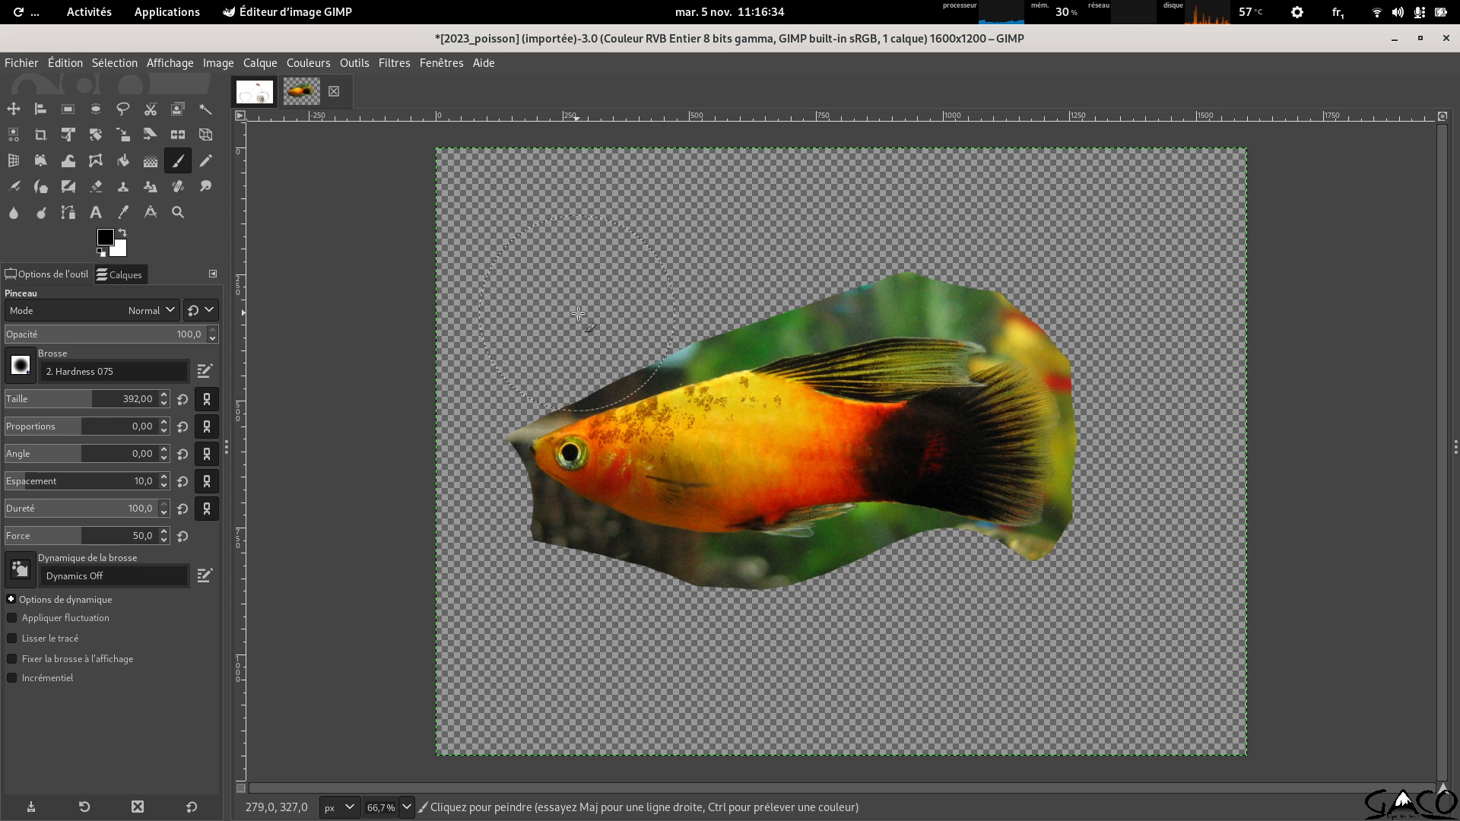
left_click_drag(578, 313, 850, 245)
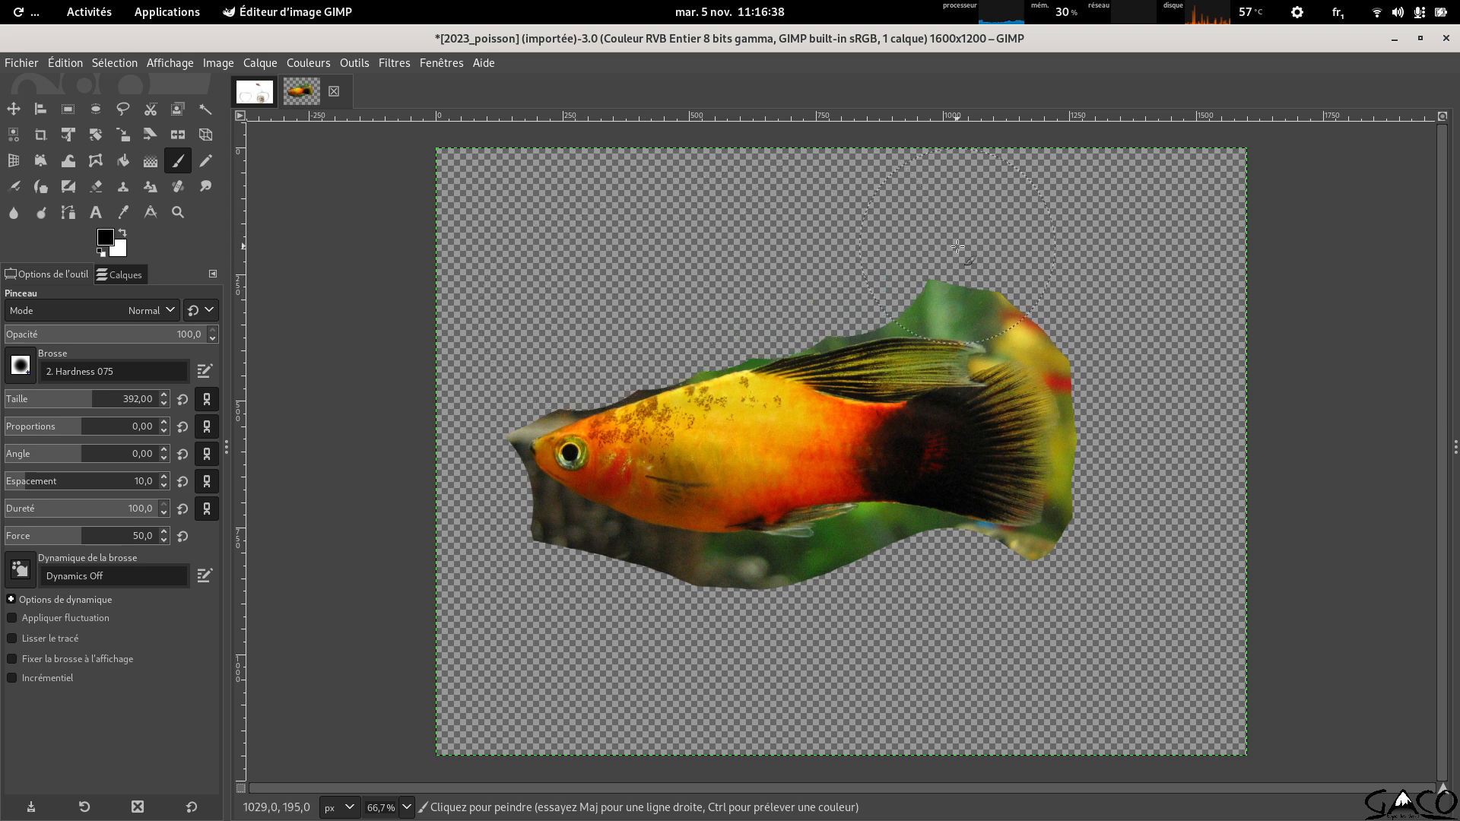
left_click_drag(959, 245, 1050, 284)
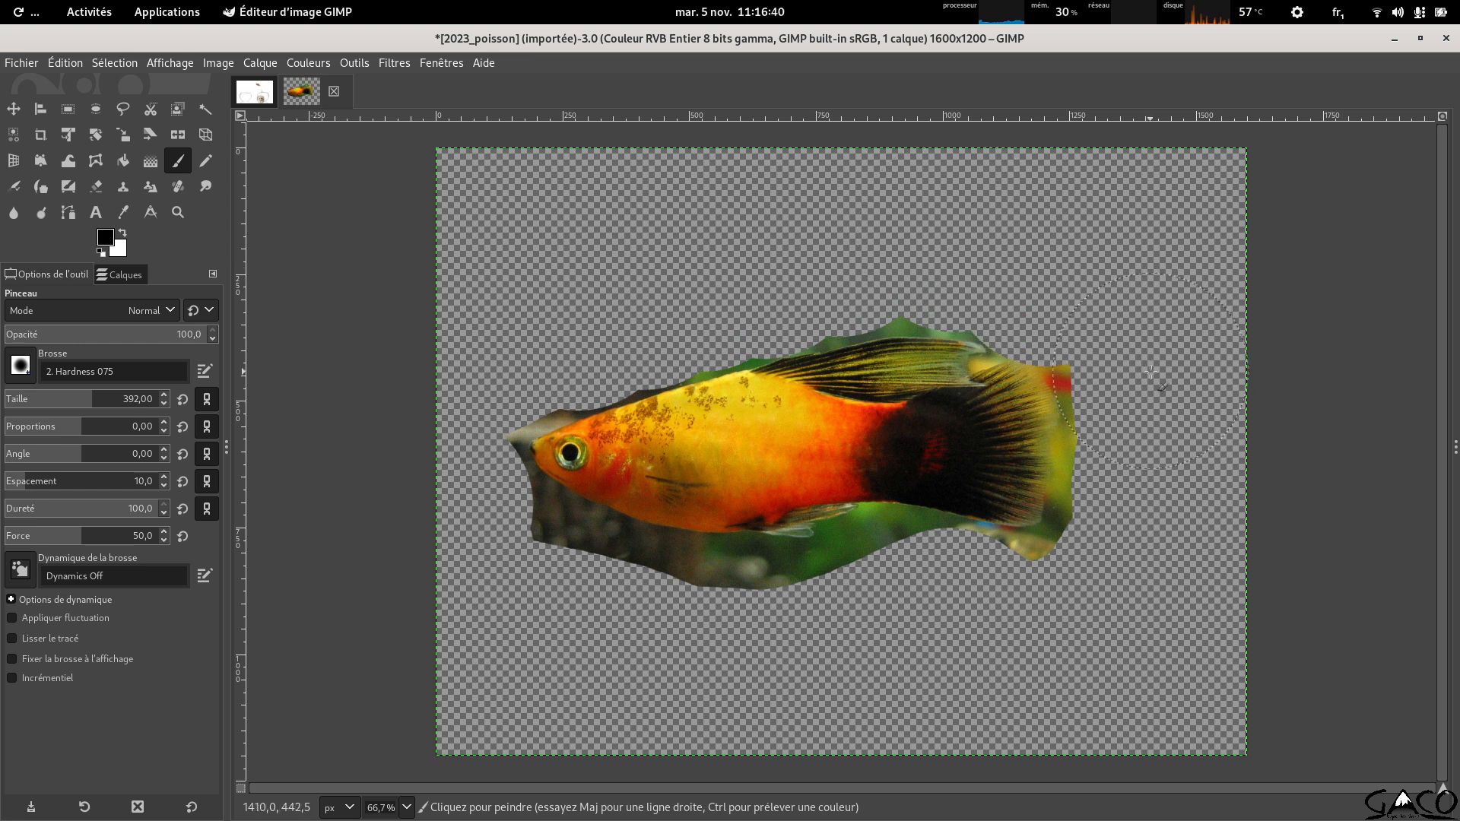
left_click_drag(1163, 375, 1148, 489)
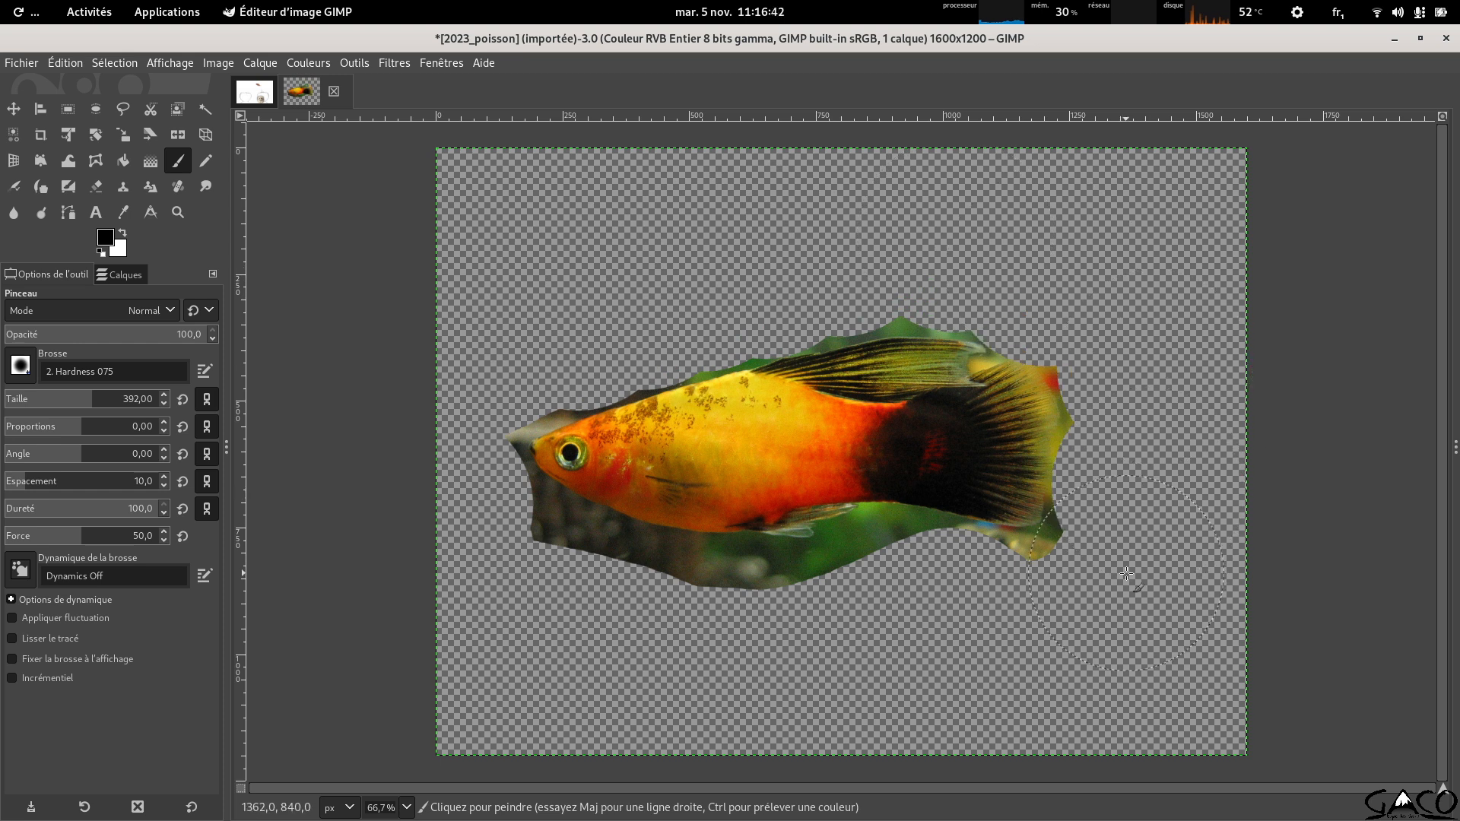
mouse_move(1126, 575)
left_mouse_down()
mouse_move(1005, 650)
mouse_move(890, 636)
mouse_move(891, 606)
mouse_move(682, 646)
mouse_move(571, 615)
mouse_move(573, 602)
mouse_move(495, 564)
mouse_move(340, 696)
left_mouse_up()
left_click(434, 447)
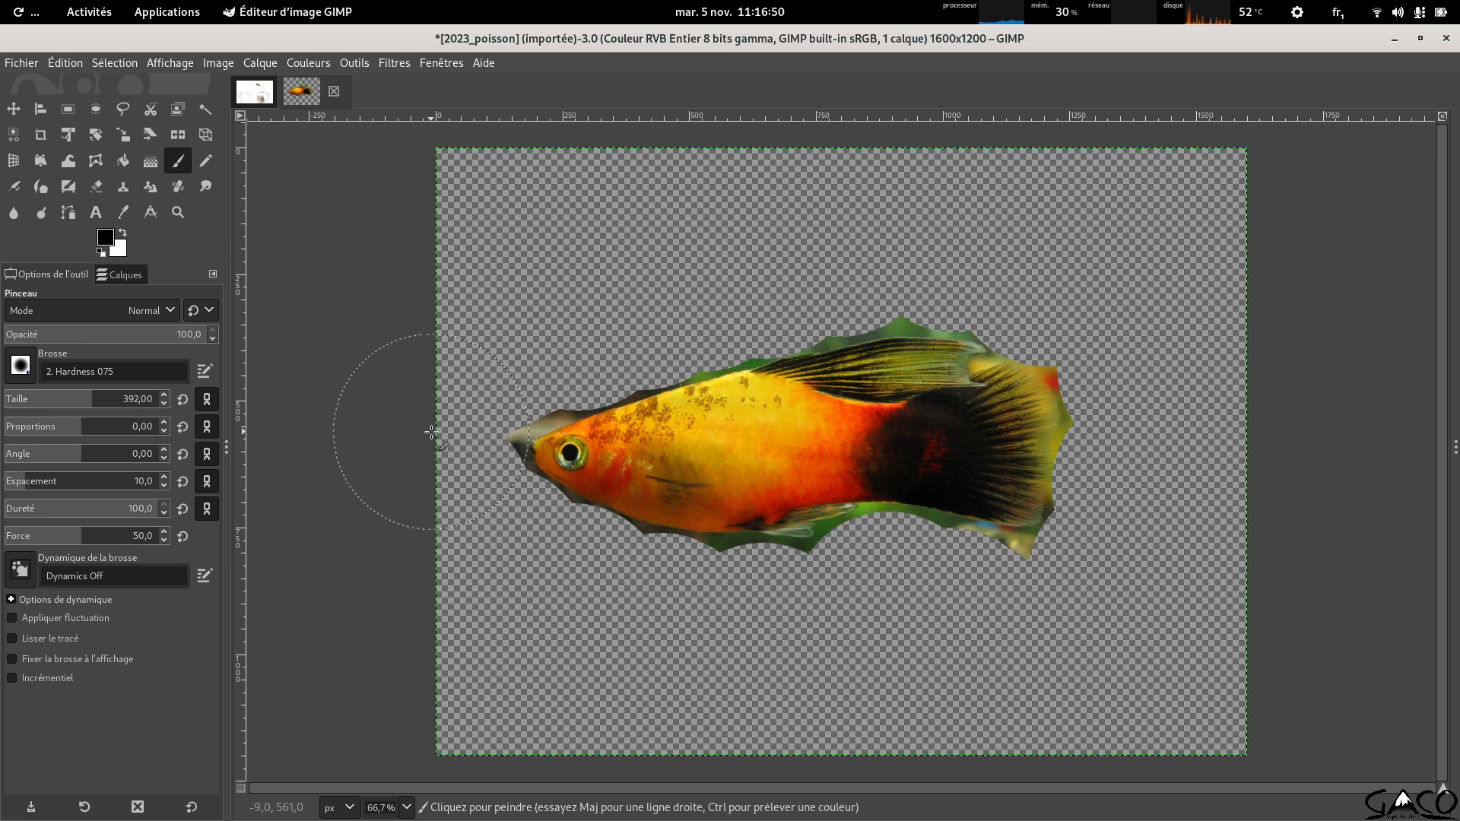
Set the brush to size 51 and hardness 85, and mask out the background along the top of the fish's head.
scroll(602, 454, "up", 4)
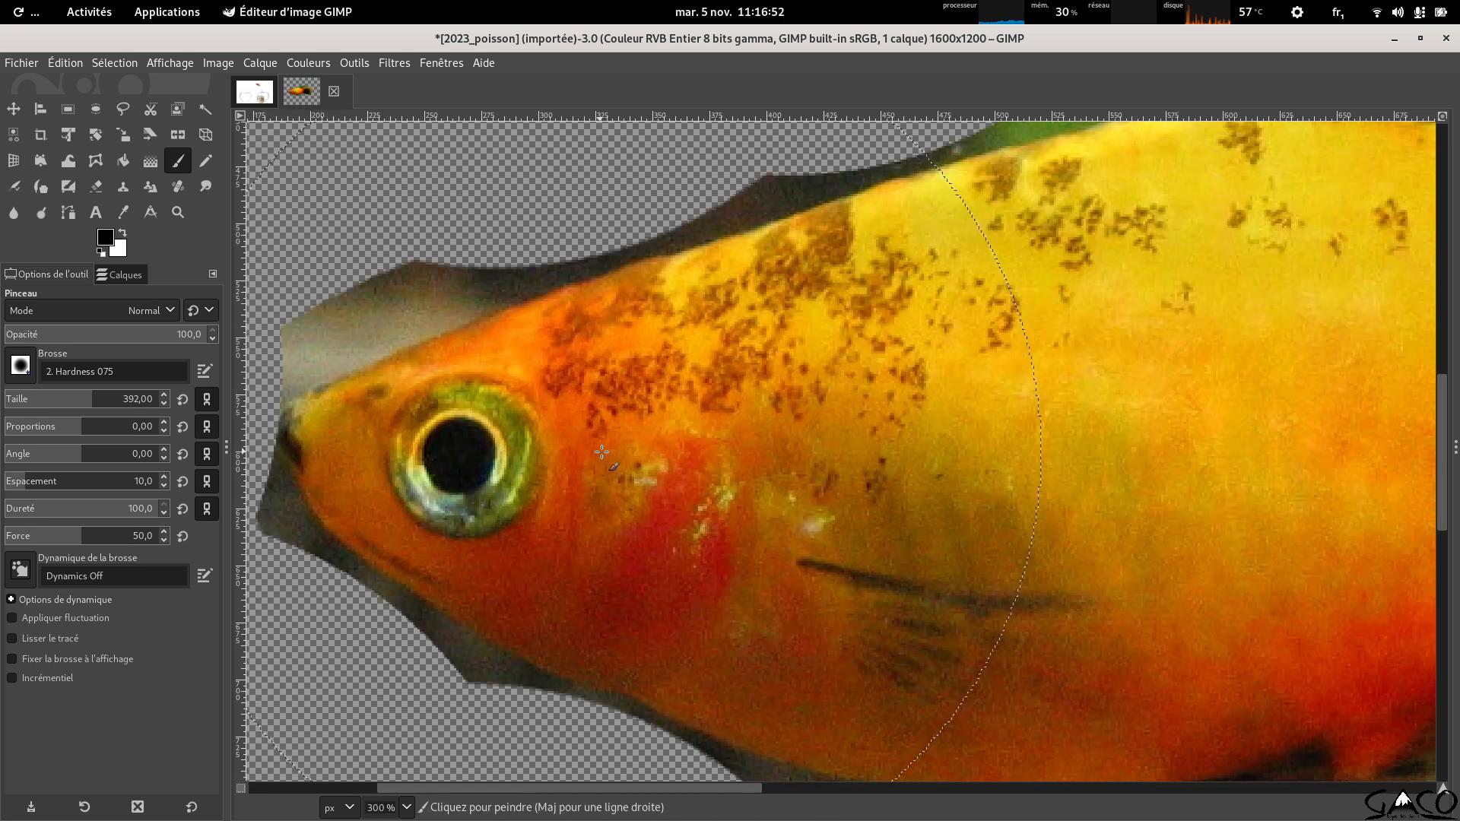
left_click(33, 400)
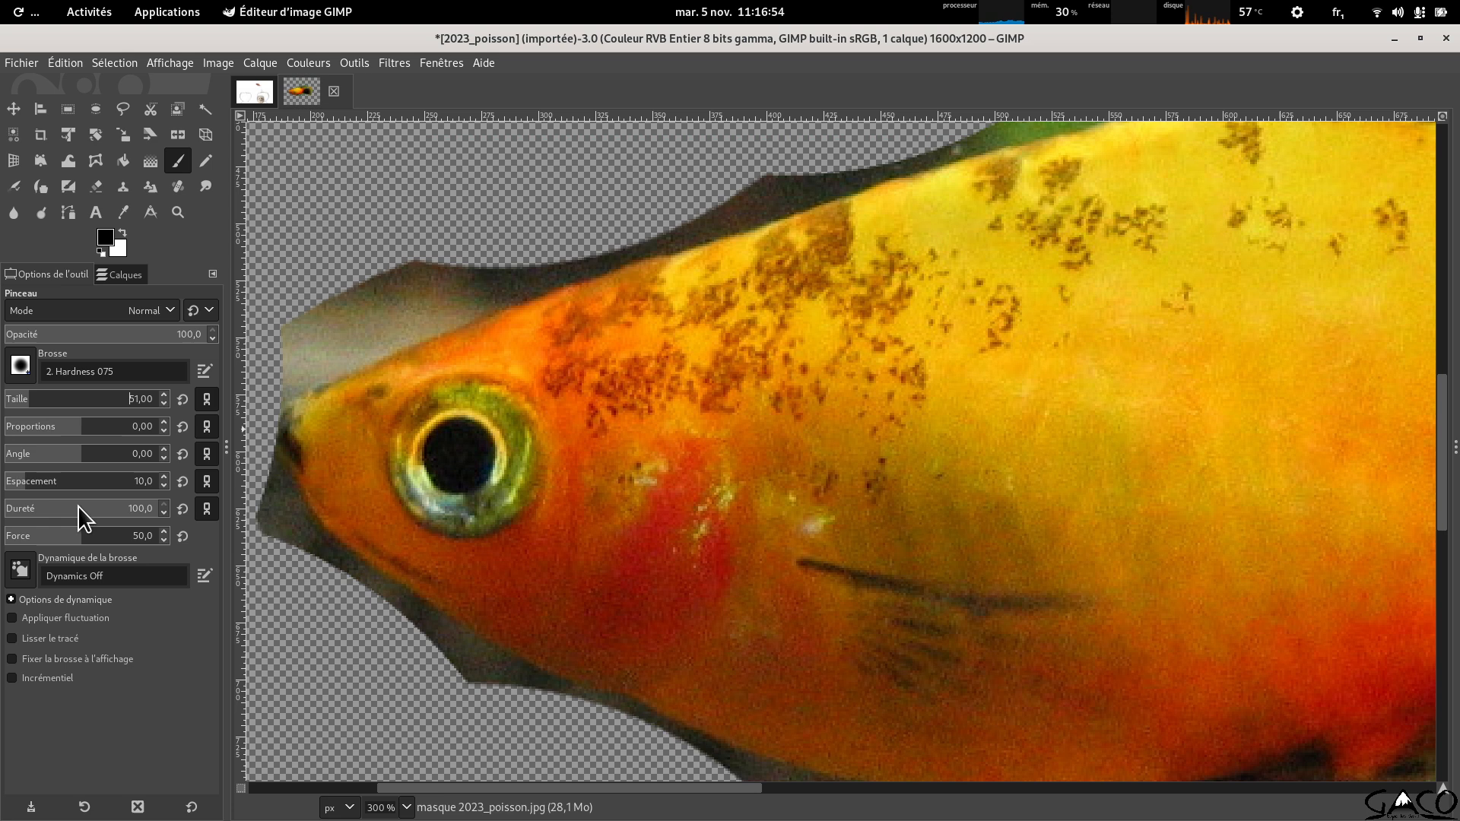
left_click(136, 509)
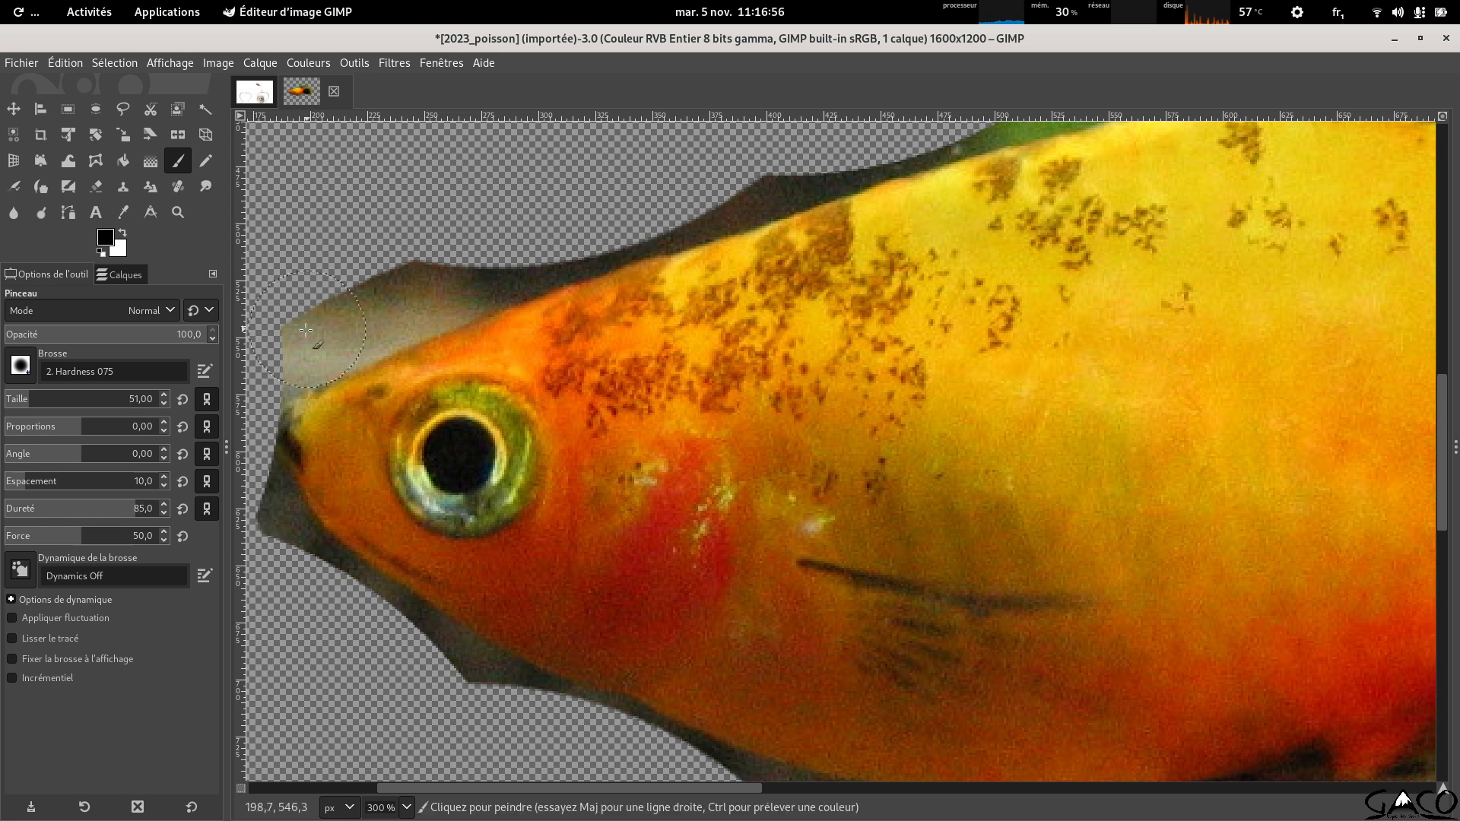
mouse_move(304, 331)
left_mouse_down()
mouse_move(332, 334)
mouse_move(394, 295)
mouse_move(612, 275)
left_mouse_up()
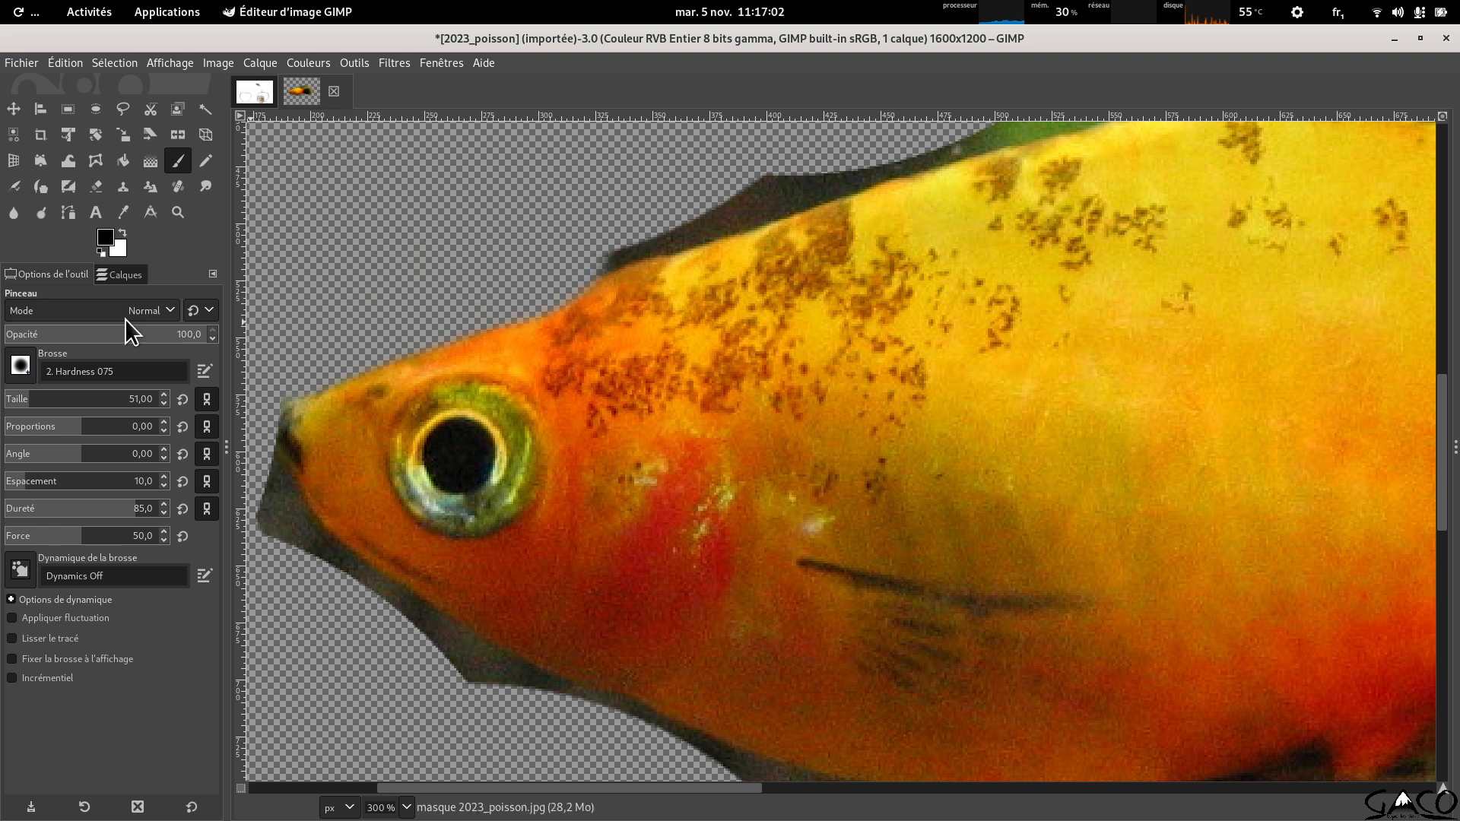
Continue masking in black along the fish's back up to the start of the dorsal fin.
left_click(124, 234)
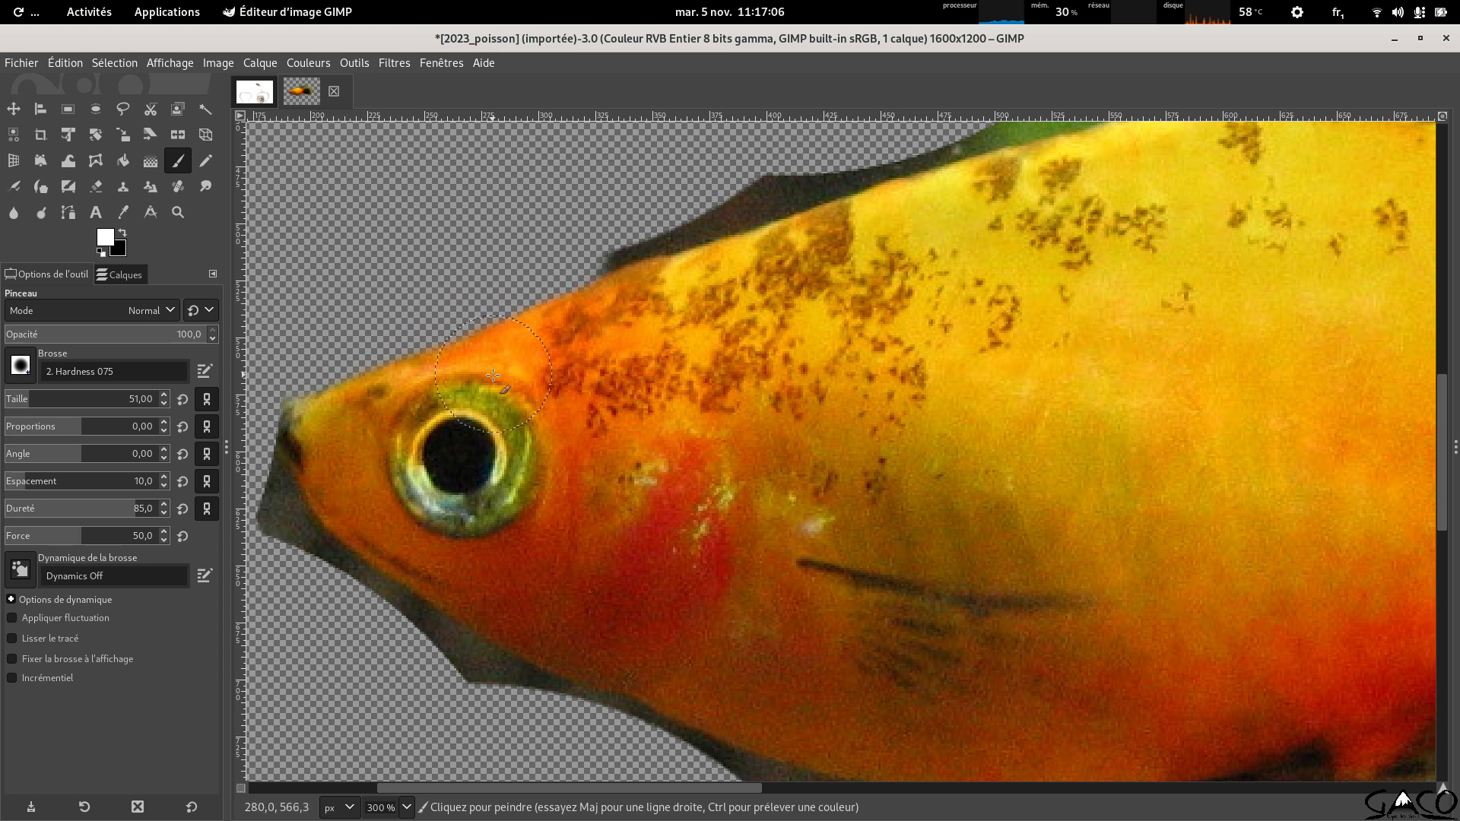
left_click_drag(1122, 365, 898, 698)
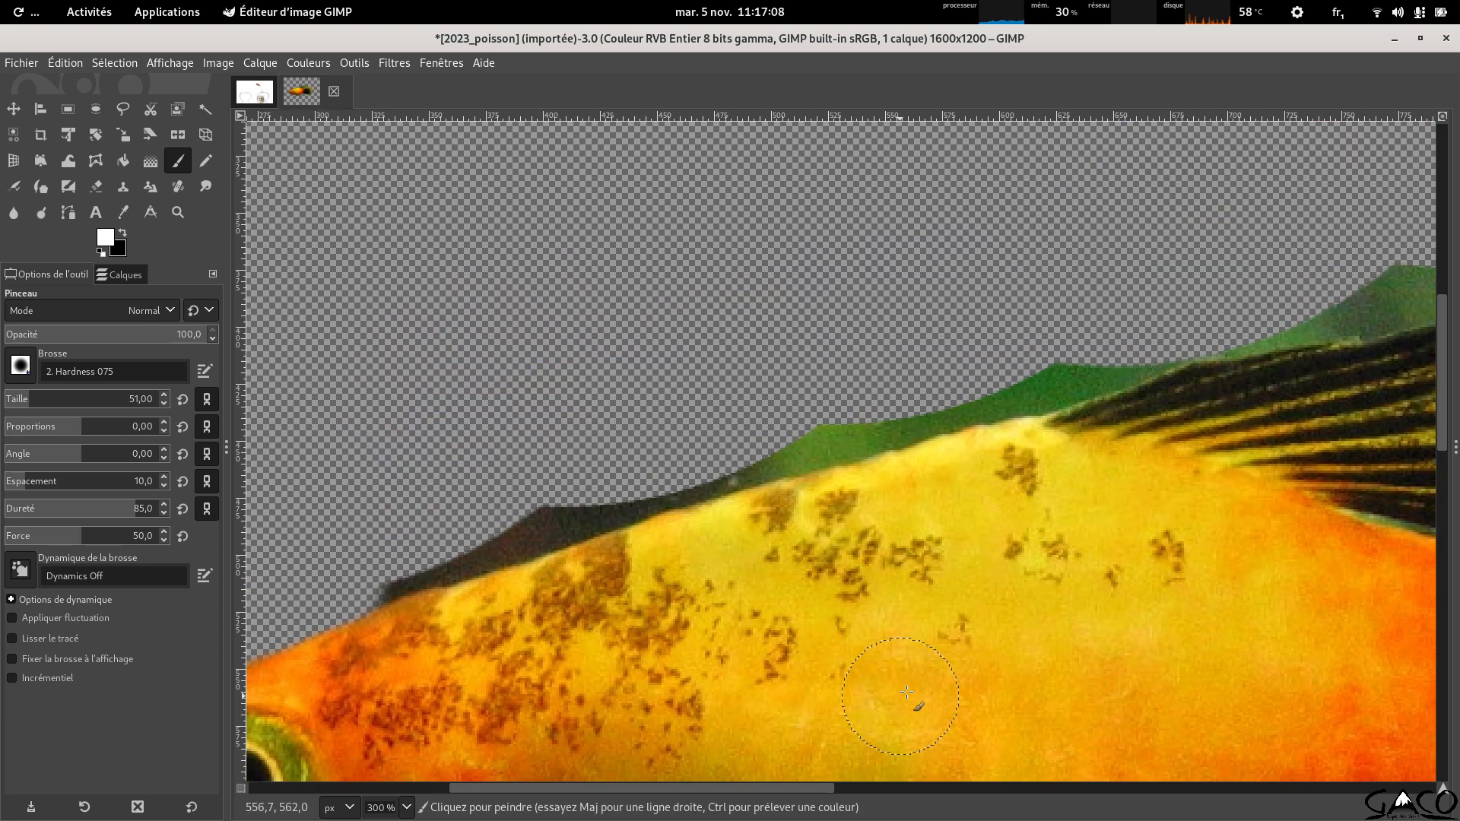
left_click(123, 234)
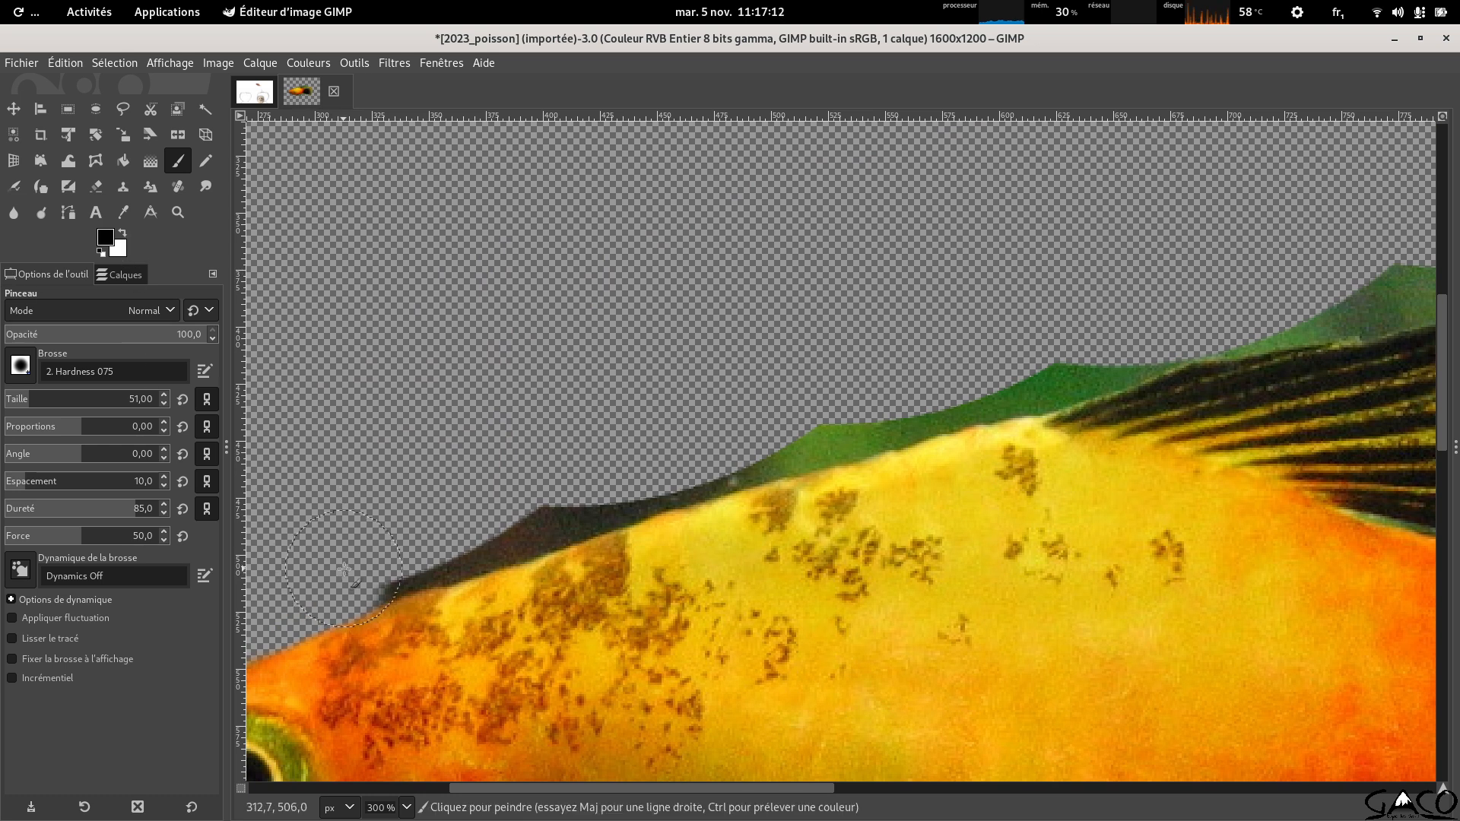
mouse_move(344, 569)
left_mouse_down()
mouse_move(591, 488)
mouse_move(495, 470)
mouse_move(415, 531)
mouse_move(610, 478)
left_mouse_up()
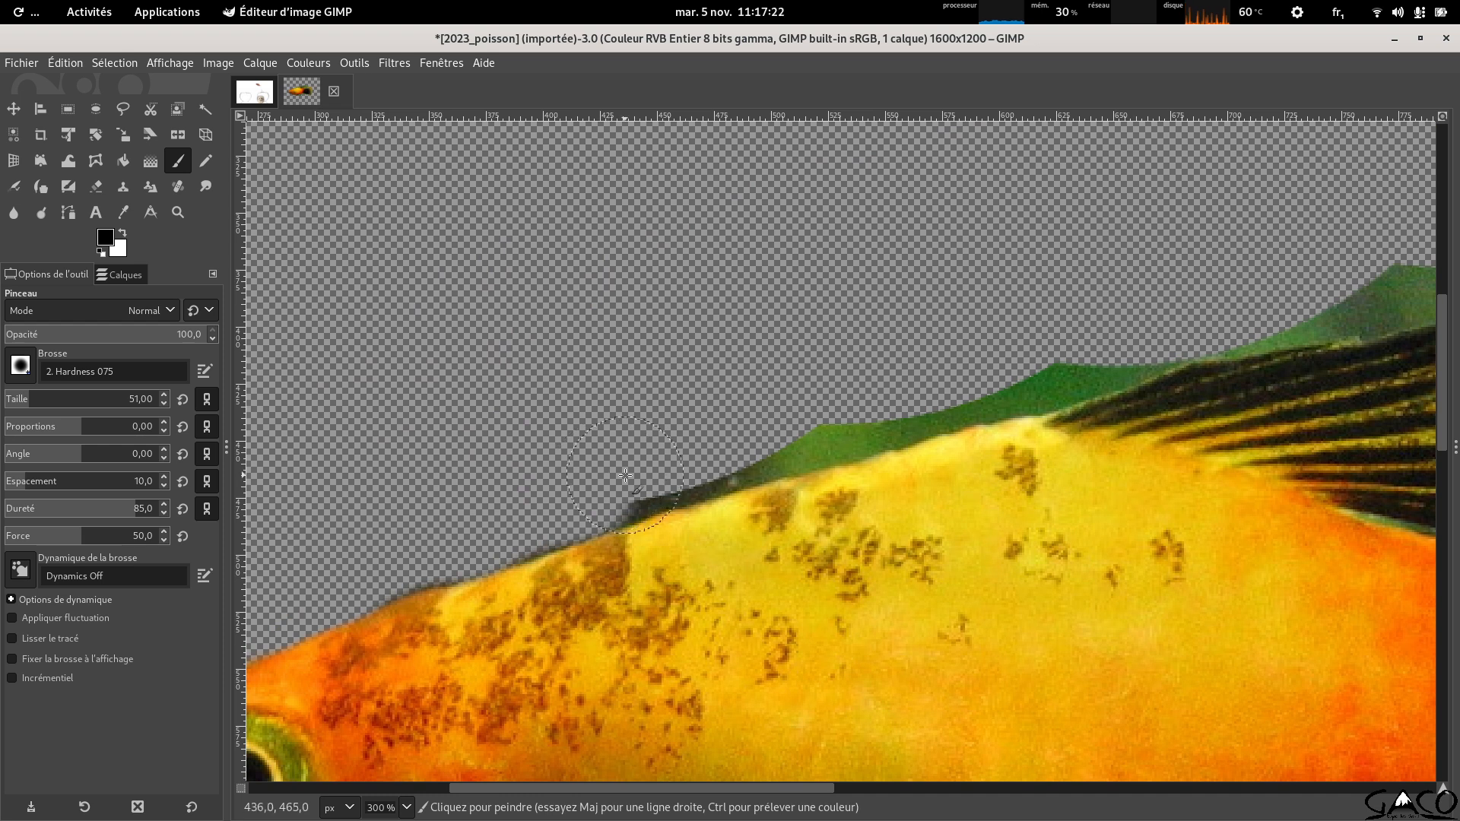
left_click_drag(608, 475, 1128, 332)
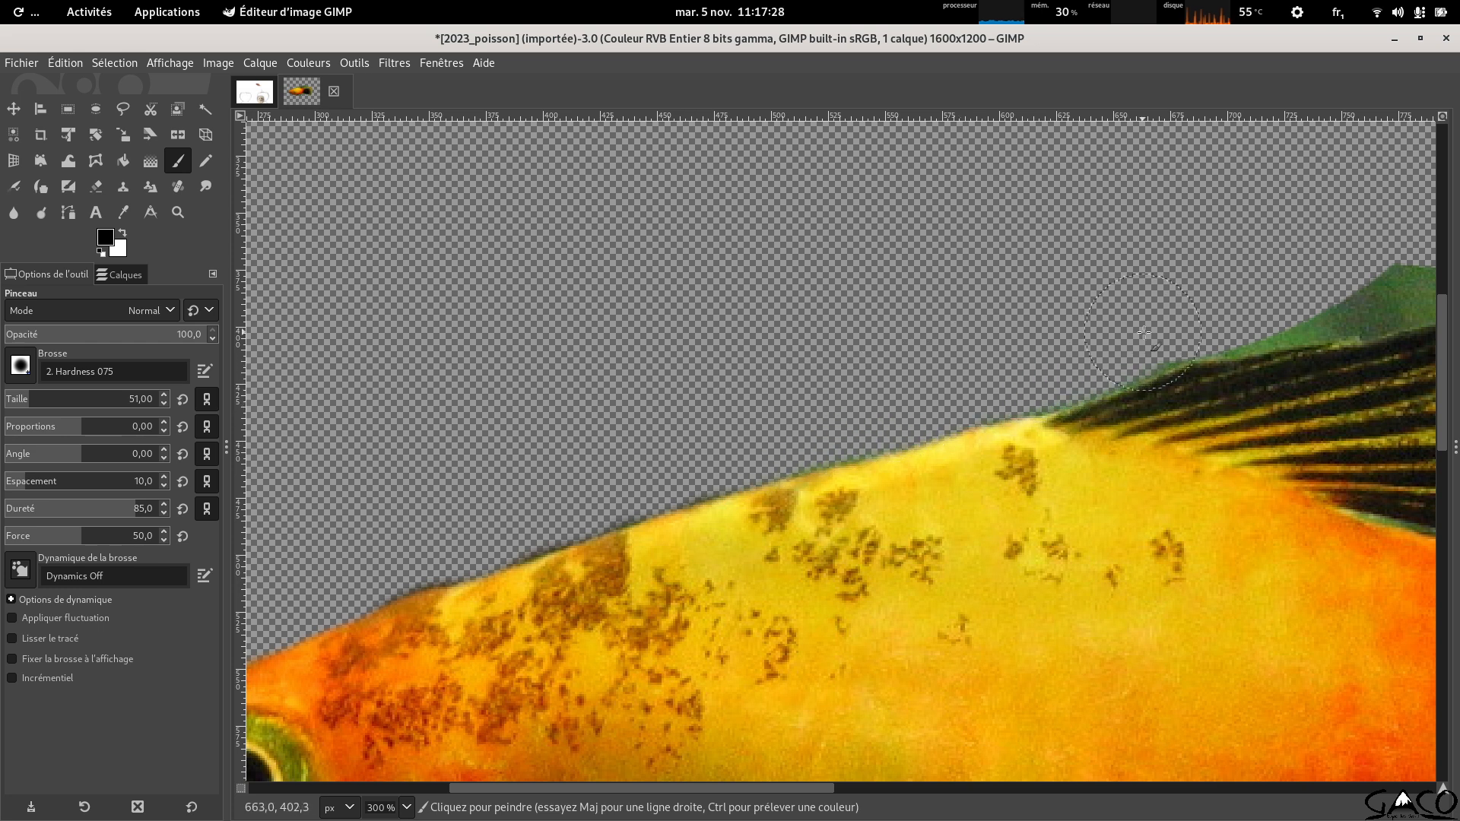
Mask out the background above the dorsal fin and, with the brush at size 18, in the gap between dorsal fin and tail.
scroll(761, 339, "right", 6)
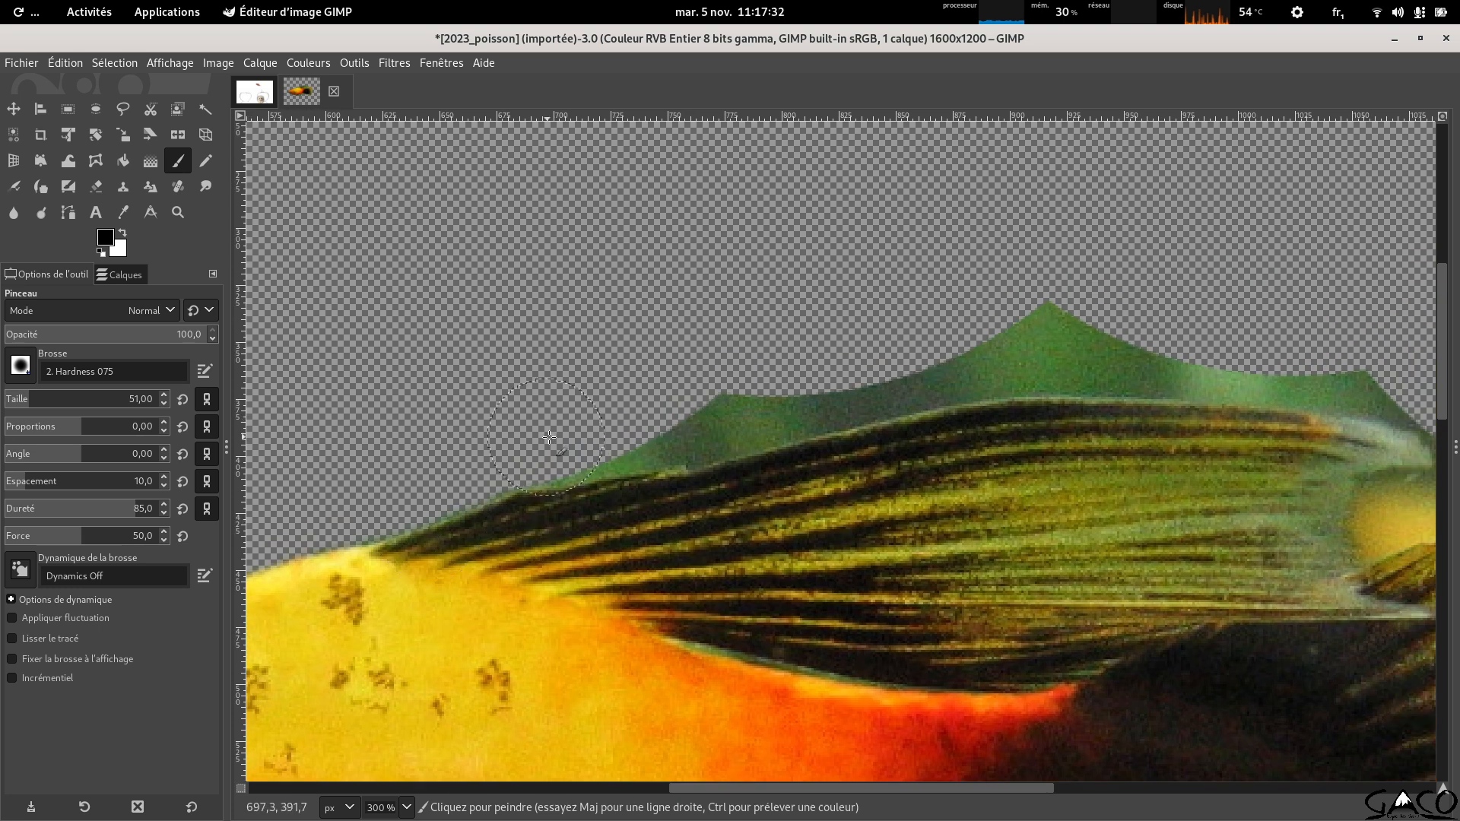
mouse_move(555, 456)
left_mouse_down()
mouse_move(1051, 343)
mouse_move(1051, 314)
mouse_move(1075, 325)
mouse_move(629, 335)
mouse_move(609, 346)
mouse_move(1035, 384)
left_mouse_up()
left_click_drag(1089, 432, 873, 270)
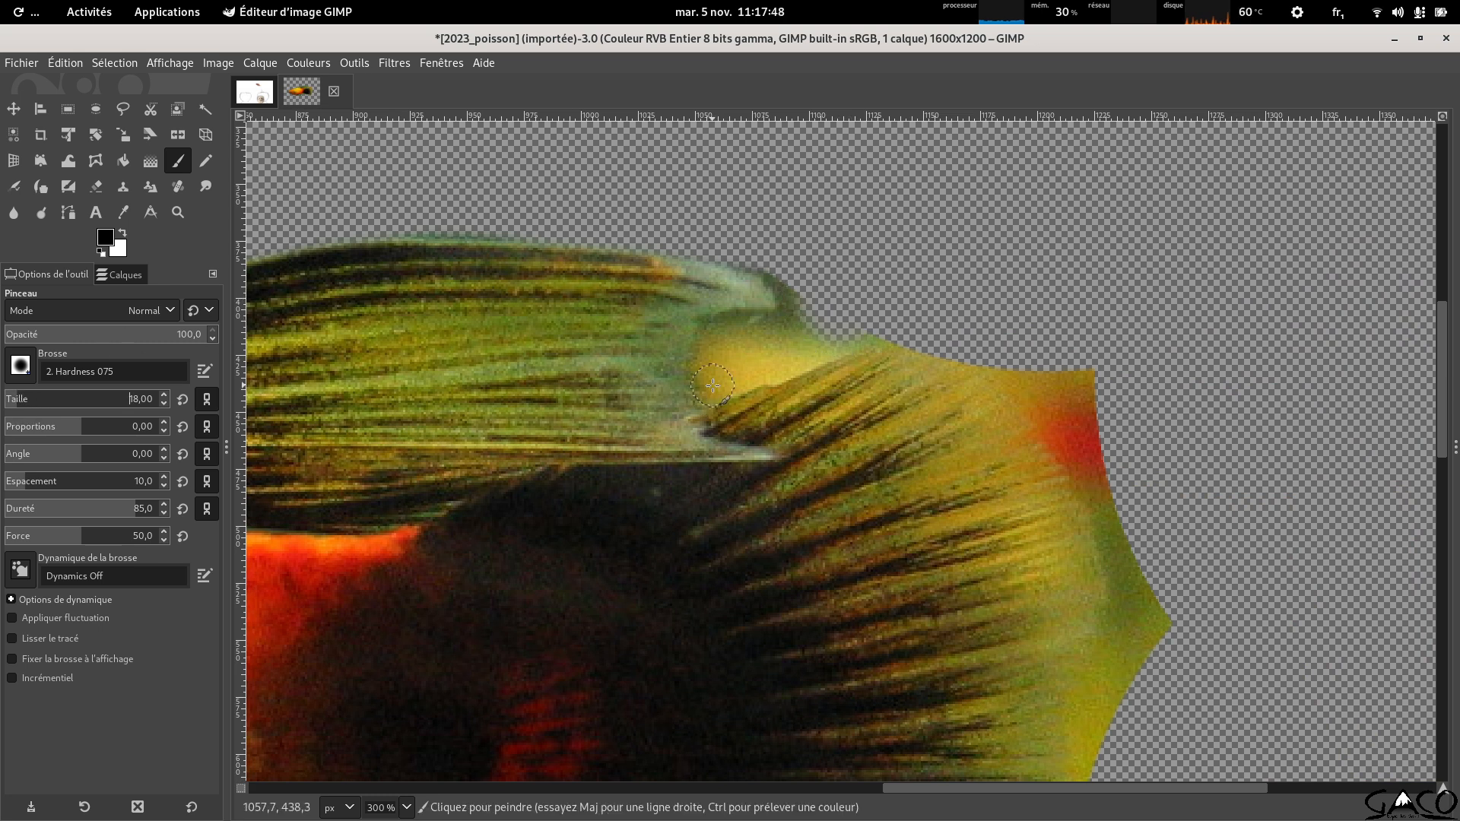
mouse_move(713, 386)
left_mouse_down()
mouse_move(698, 358)
mouse_move(719, 329)
mouse_move(768, 315)
mouse_move(797, 284)
left_mouse_up()
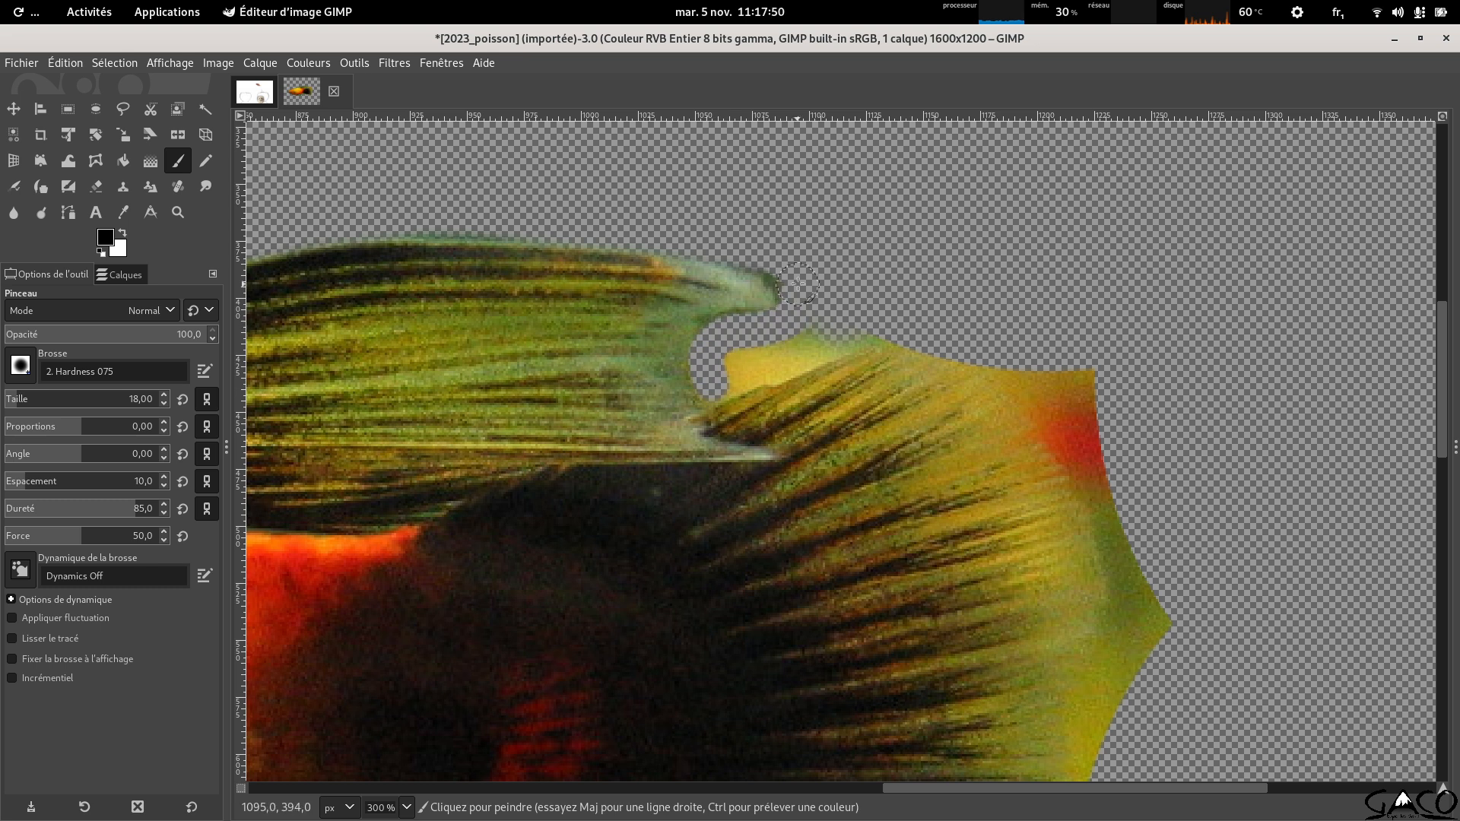
left_click_drag(723, 385, 841, 330)
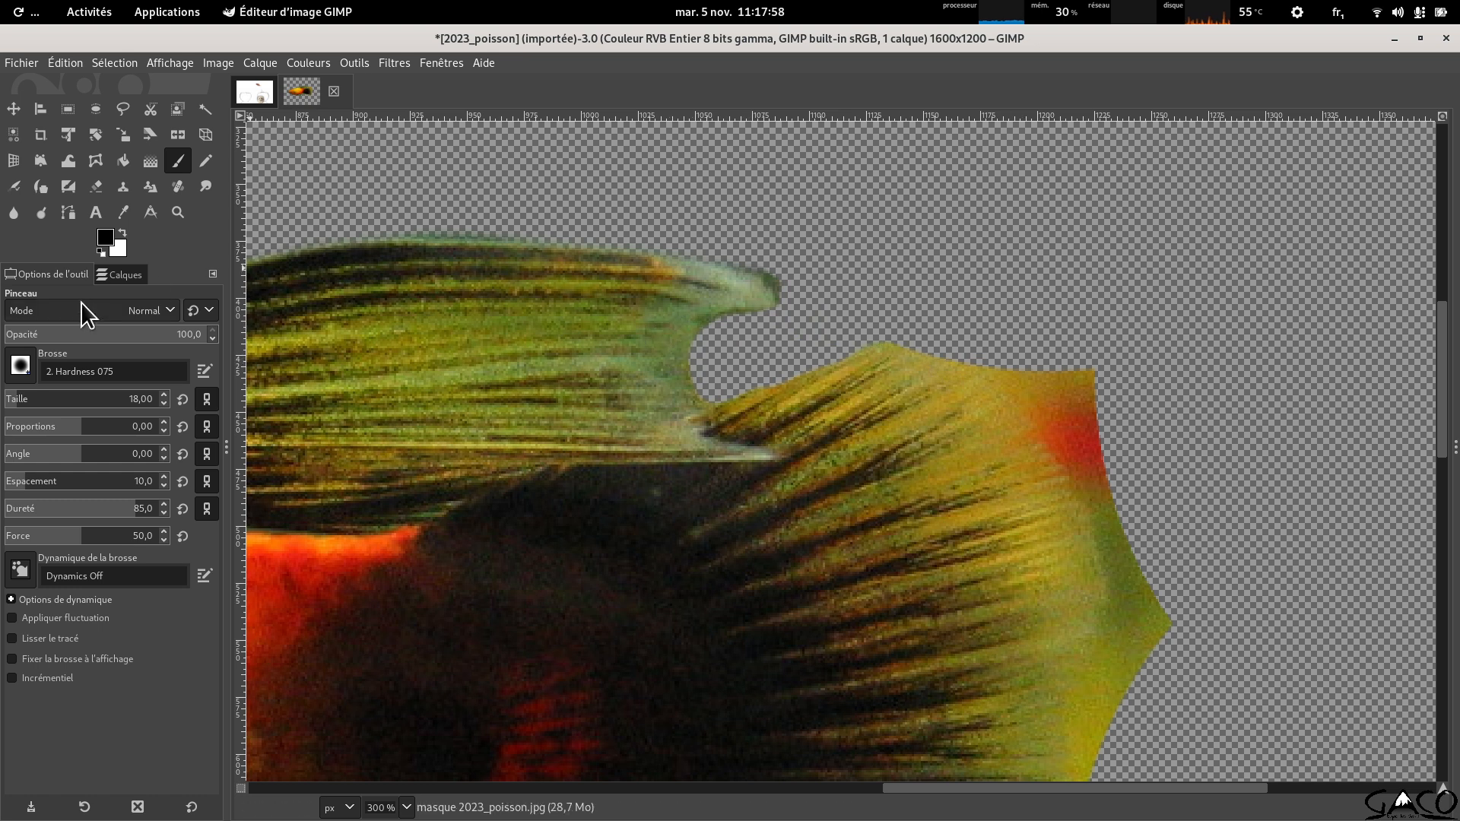
Set the brush size to 48 and mask out the background along the upper and rear edges of the tail fin.
left_click_drag(27, 398, 28, 399)
mouse_move(932, 315)
left_mouse_down()
mouse_move(1029, 353)
mouse_move(1123, 465)
mouse_move(1171, 567)
mouse_move(1177, 671)
left_mouse_up()
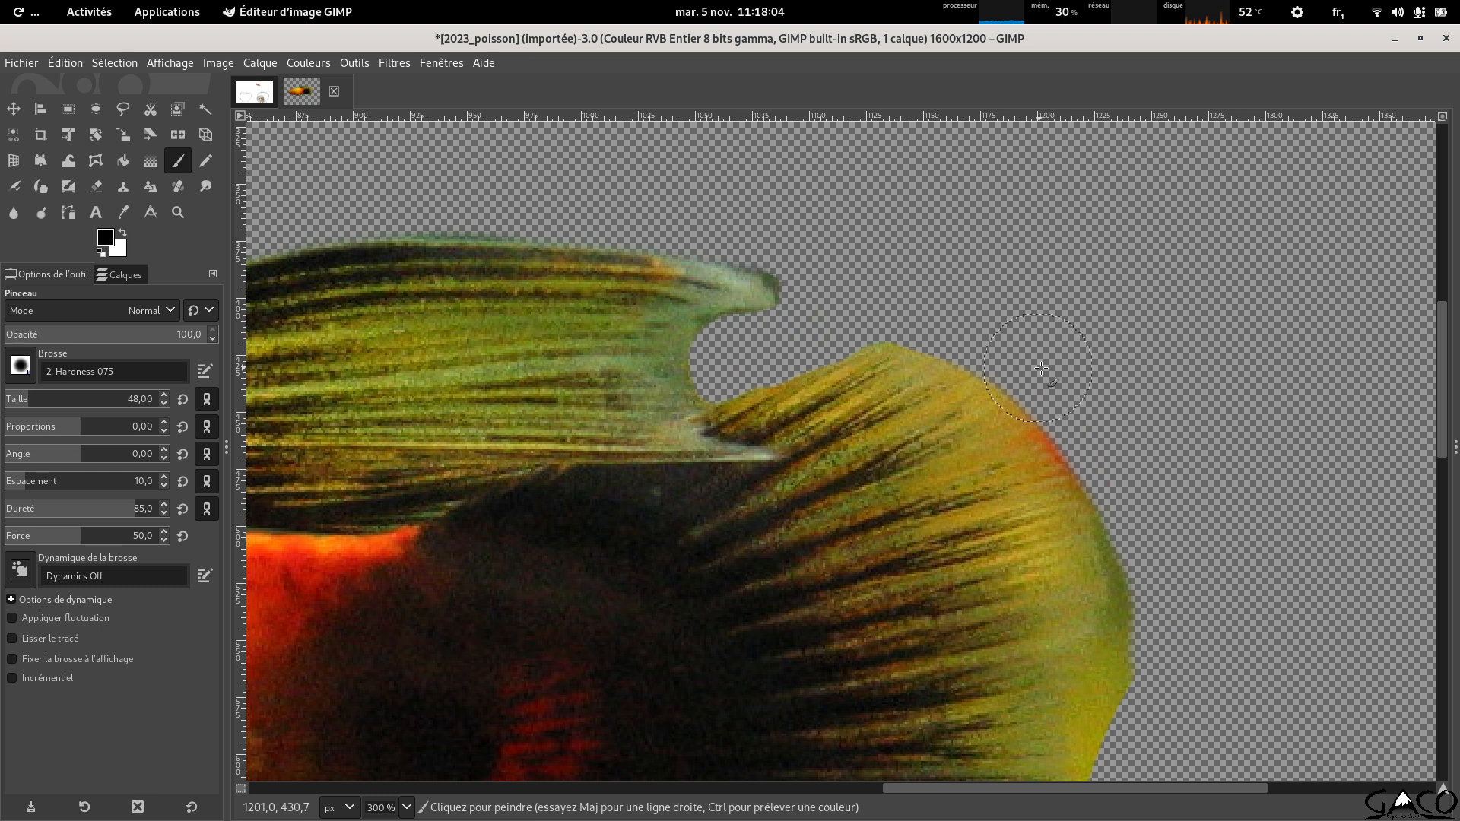
mouse_move(1091, 426)
left_mouse_down()
mouse_move(1138, 561)
mouse_move(1148, 668)
mouse_move(1133, 703)
left_mouse_up()
scroll(1144, 514, "down", 5)
scroll(1144, 514, "right", 2)
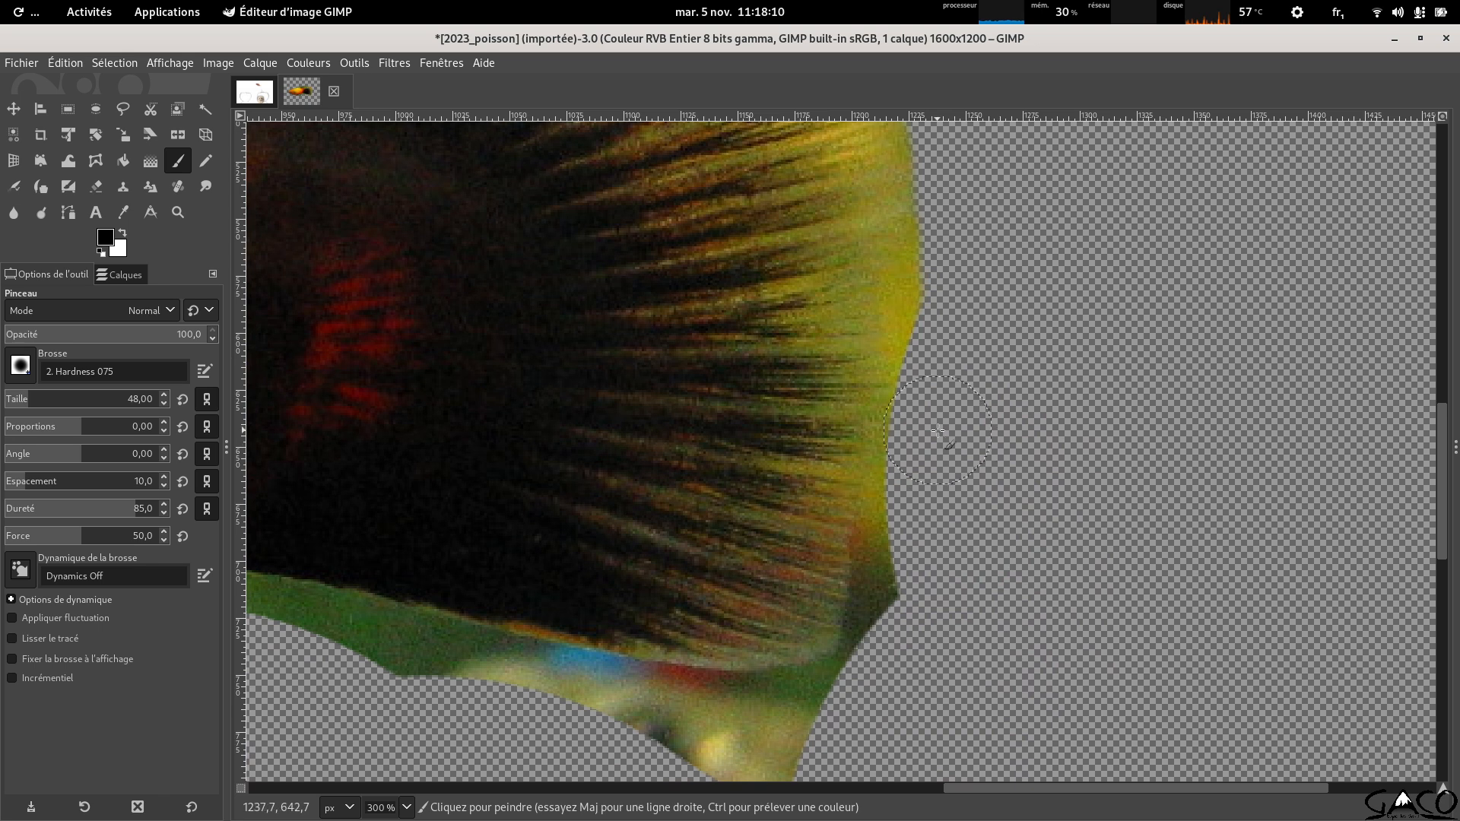
left_click_drag(920, 485, 895, 697)
Mask out the remaining background around the tail's lower corner and along its underside.
scroll(895, 697, "down", 3)
scroll(895, 697, "left", 2)
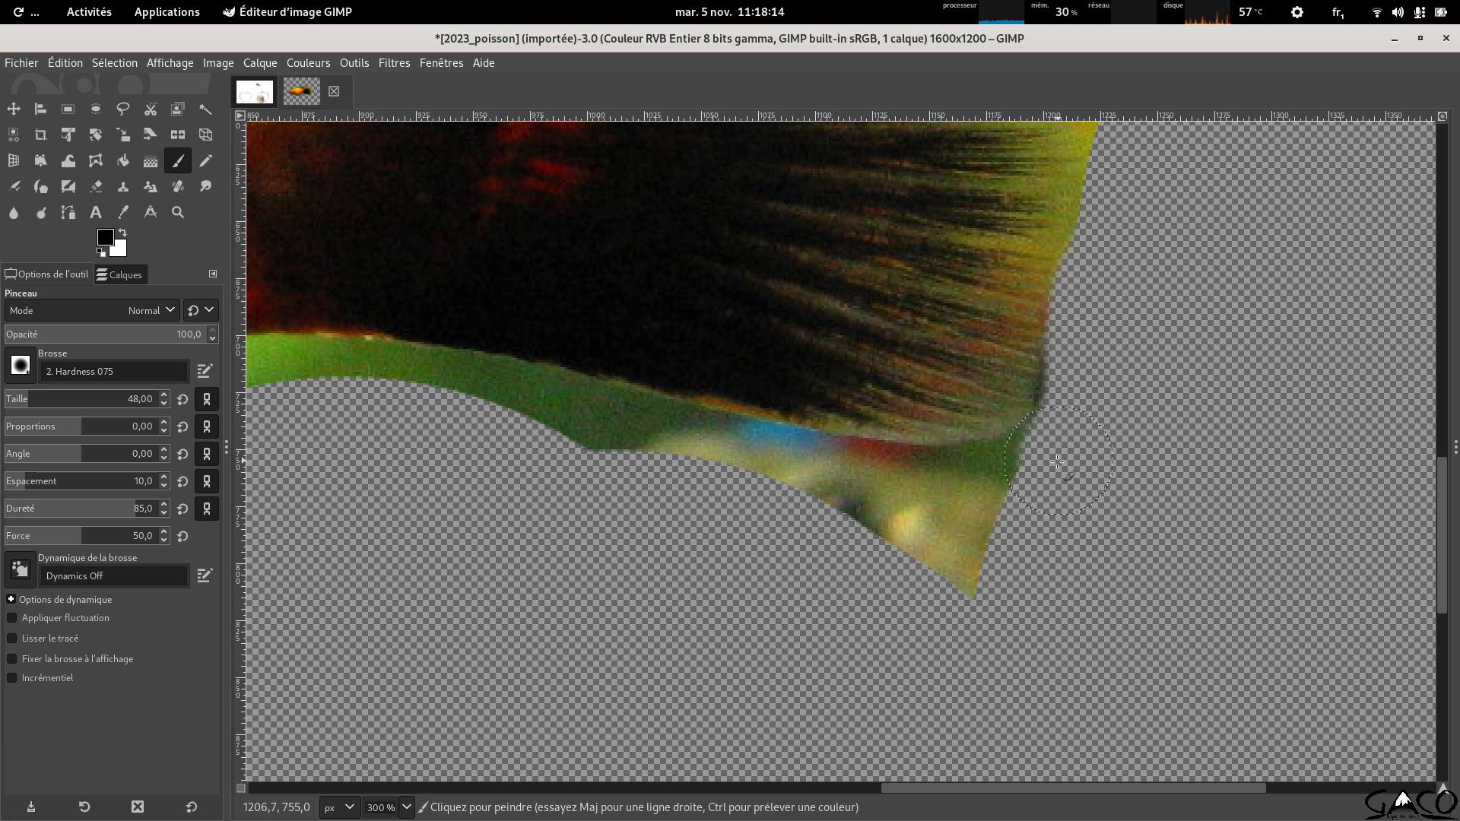
mouse_move(1065, 466)
left_mouse_down()
mouse_move(931, 497)
mouse_move(754, 485)
mouse_move(791, 514)
mouse_move(1007, 579)
left_mouse_up()
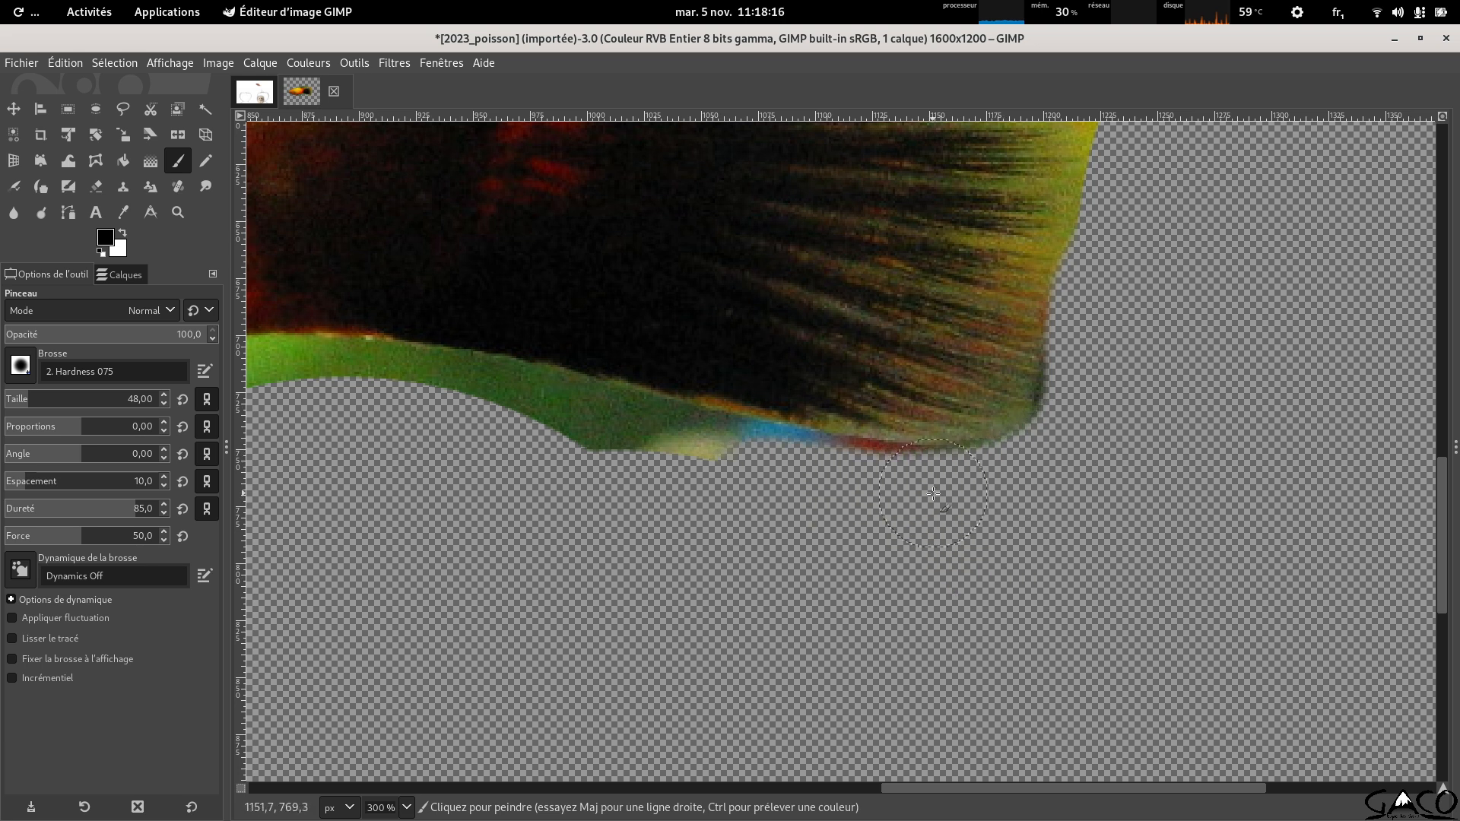
mouse_move(933, 495)
left_mouse_down()
mouse_move(828, 485)
mouse_move(510, 403)
mouse_move(324, 384)
left_mouse_up()
Mask out the background around the lower fins, along the belly and under the head up to the snout.
scroll(913, 561, "left", 5)
scroll(1192, 411, "down", 2)
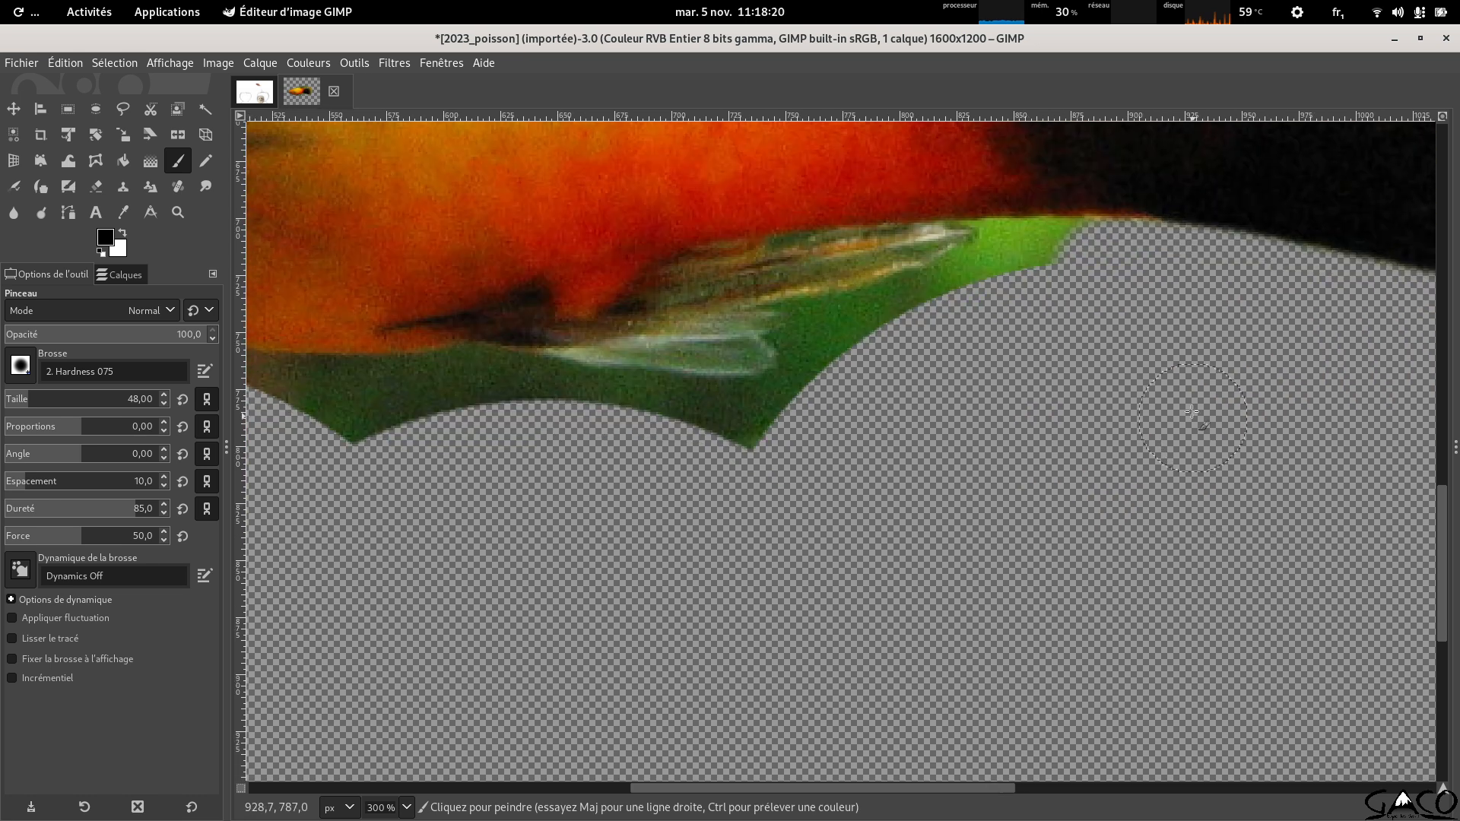
mouse_move(1109, 257)
left_mouse_down()
mouse_move(1004, 256)
mouse_move(938, 304)
mouse_move(813, 327)
mouse_move(818, 379)
mouse_move(749, 423)
mouse_move(463, 396)
mouse_move(363, 406)
mouse_move(390, 450)
mouse_move(1389, 559)
mouse_move(1290, 524)
mouse_move(867, 454)
mouse_move(1073, 366)
mouse_move(1378, 524)
mouse_move(1299, 503)
mouse_move(1347, 529)
mouse_move(1345, 507)
mouse_move(1275, 522)
mouse_move(1301, 509)
mouse_move(1178, 501)
mouse_move(964, 452)
mouse_move(557, 287)
left_mouse_up()
mouse_move(555, 400)
left_mouse_down()
mouse_move(906, 814)
mouse_move(954, 806)
left_mouse_up()
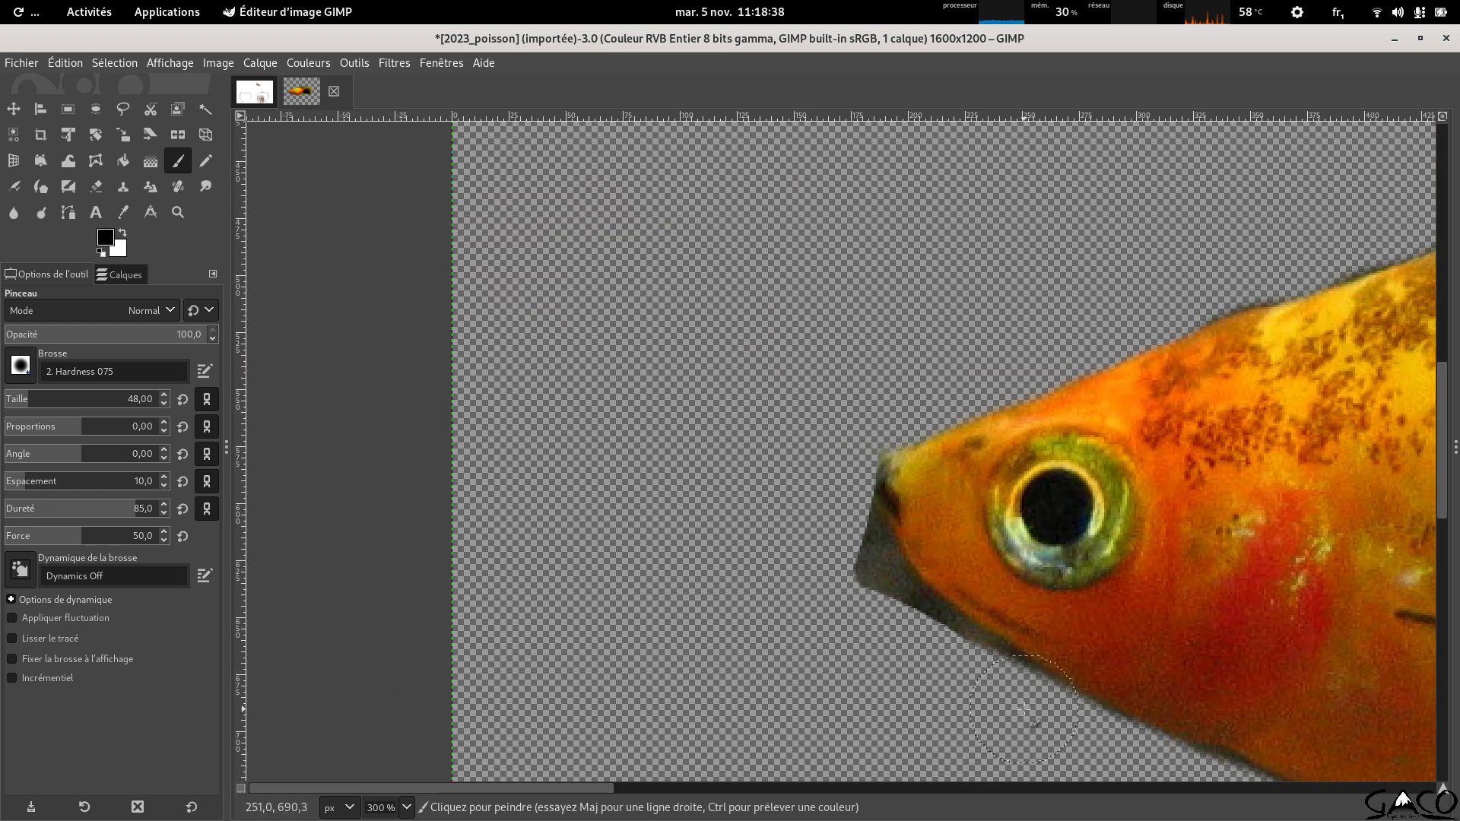
mouse_move(1025, 709)
left_mouse_down()
mouse_move(894, 626)
mouse_move(859, 559)
mouse_move(878, 506)
mouse_move(823, 466)
left_mouse_up()
scroll(907, 574, "down", 4)
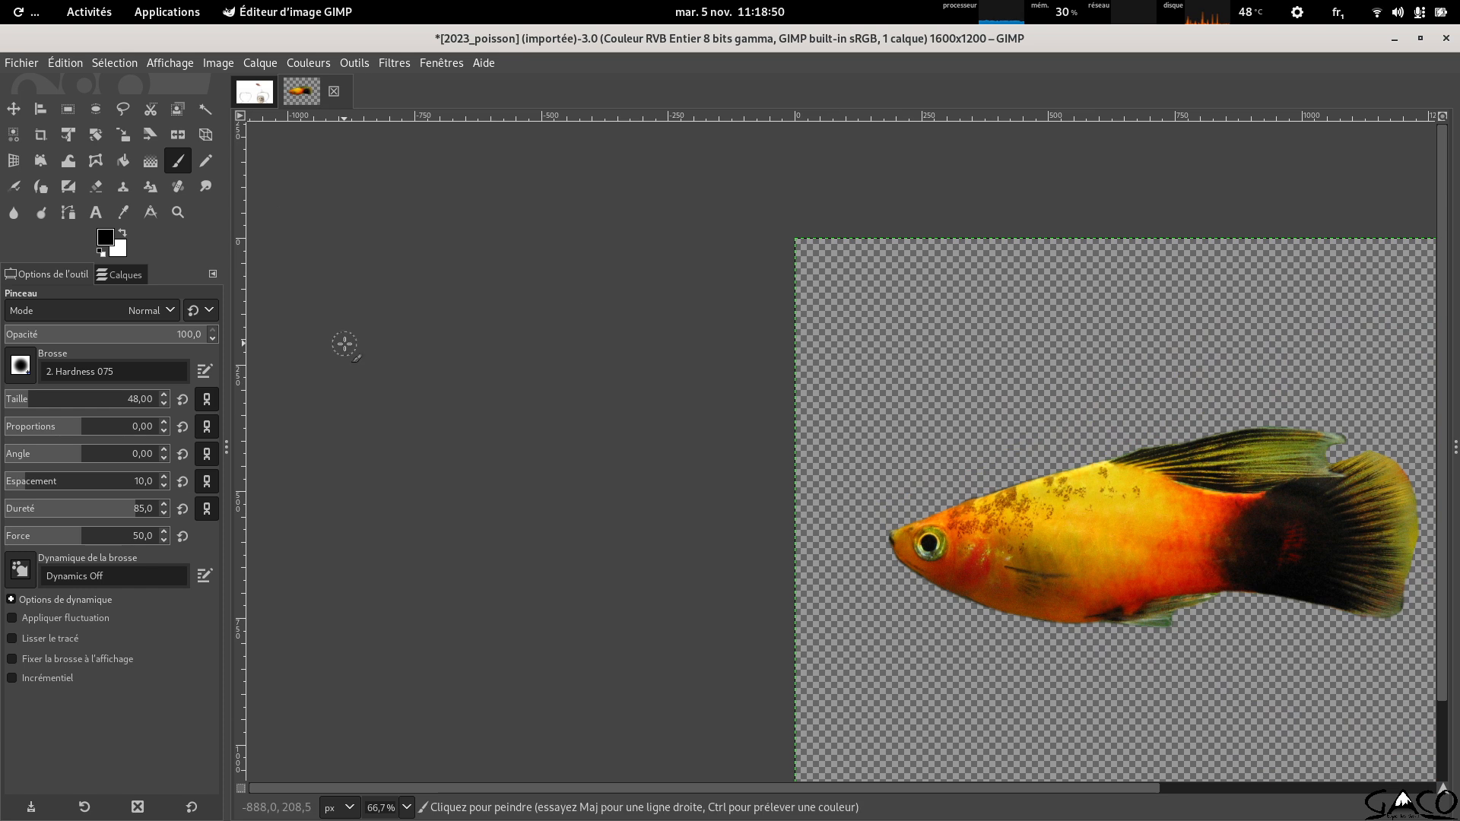
Copy the masked 2023_poisson.jpg layer, together with its mask, into the 2023.xcf image.
left_click(120, 275)
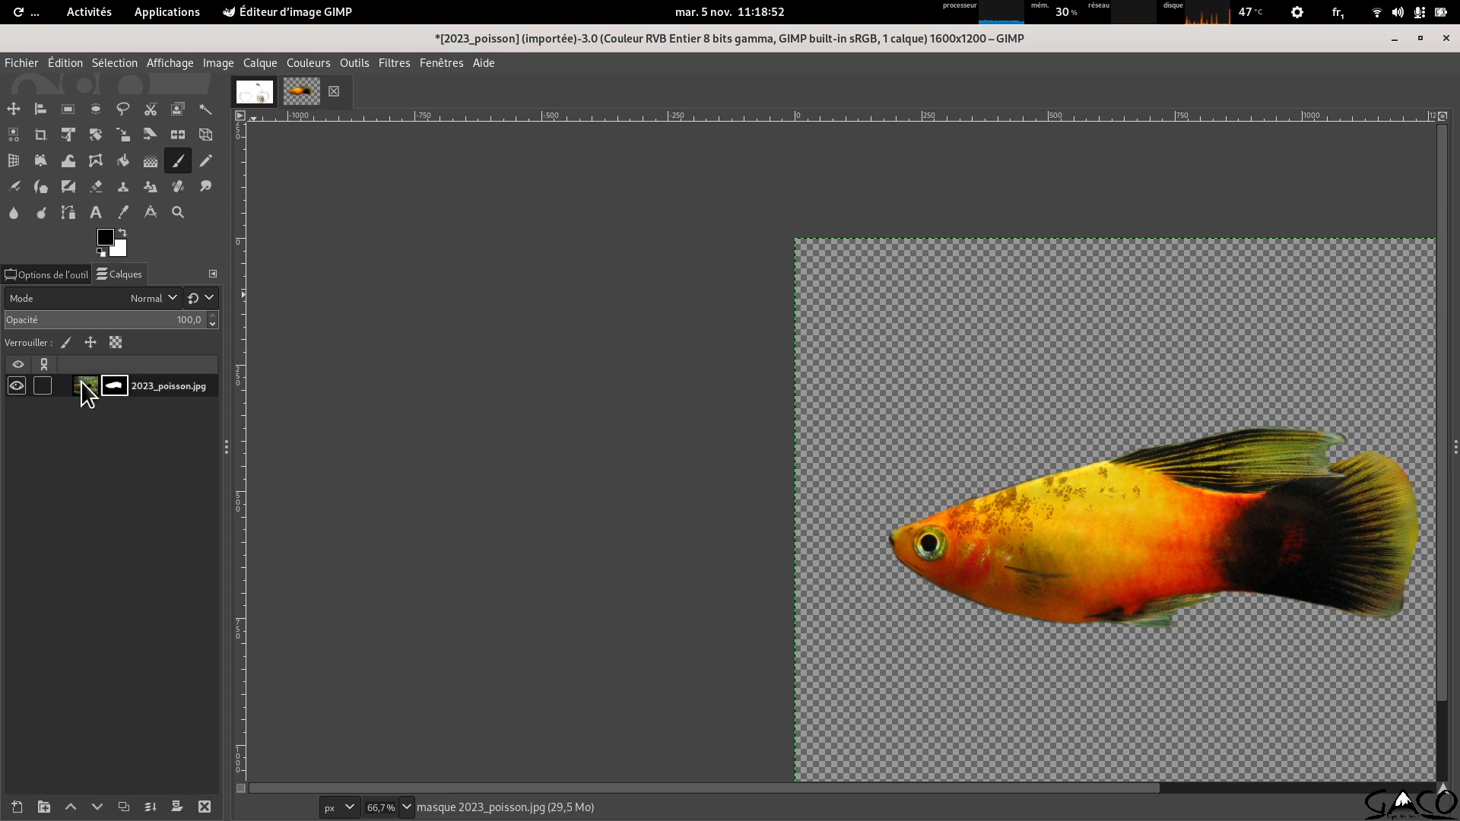
left_click_drag(81, 381, 685, 418)
scroll(599, 492, "down", 2)
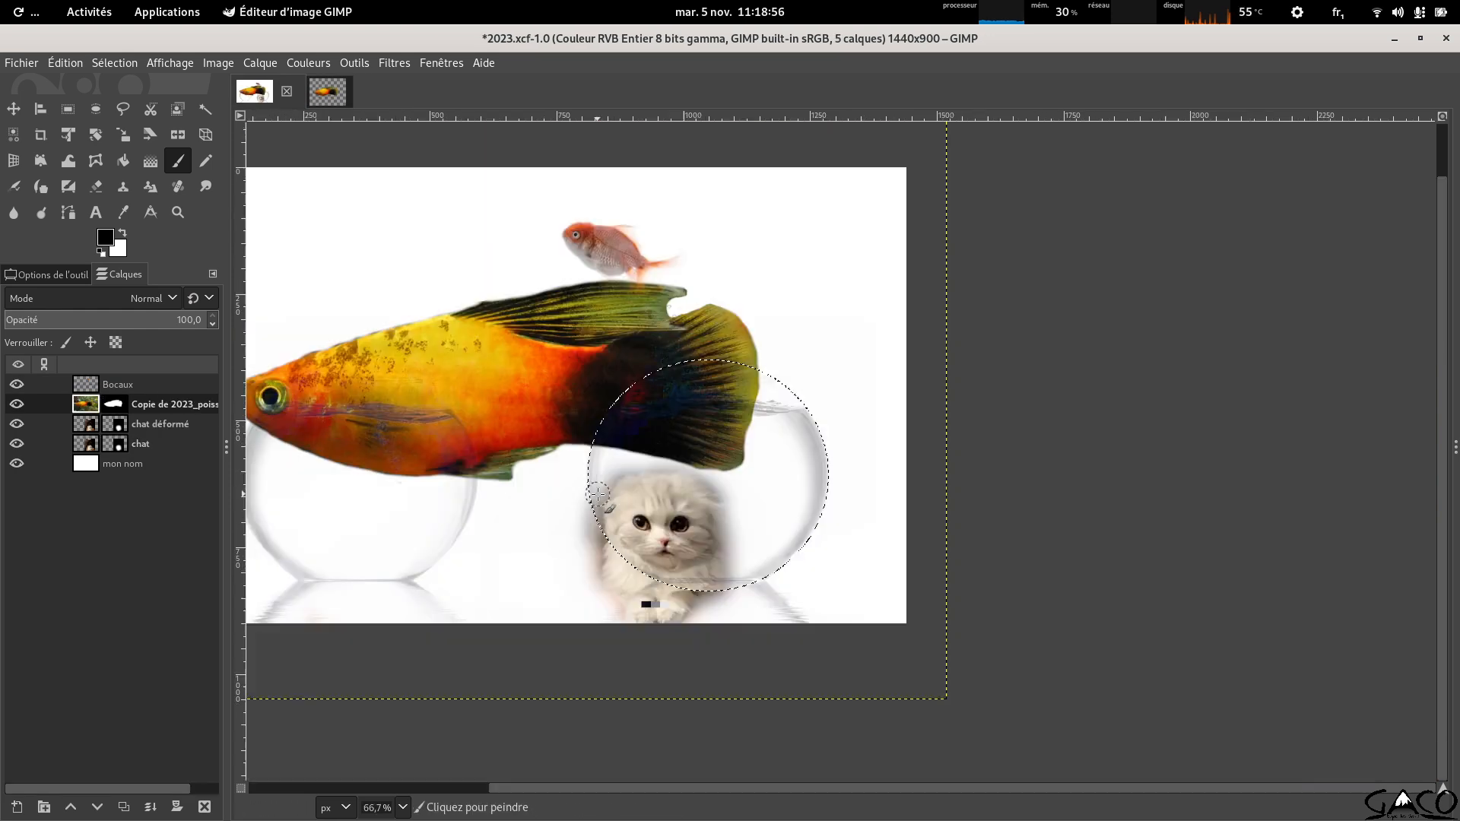
scroll(599, 493, "down", 1)
Close the 2023_poisson source image and discard its unsaved changes.
left_click(319, 92)
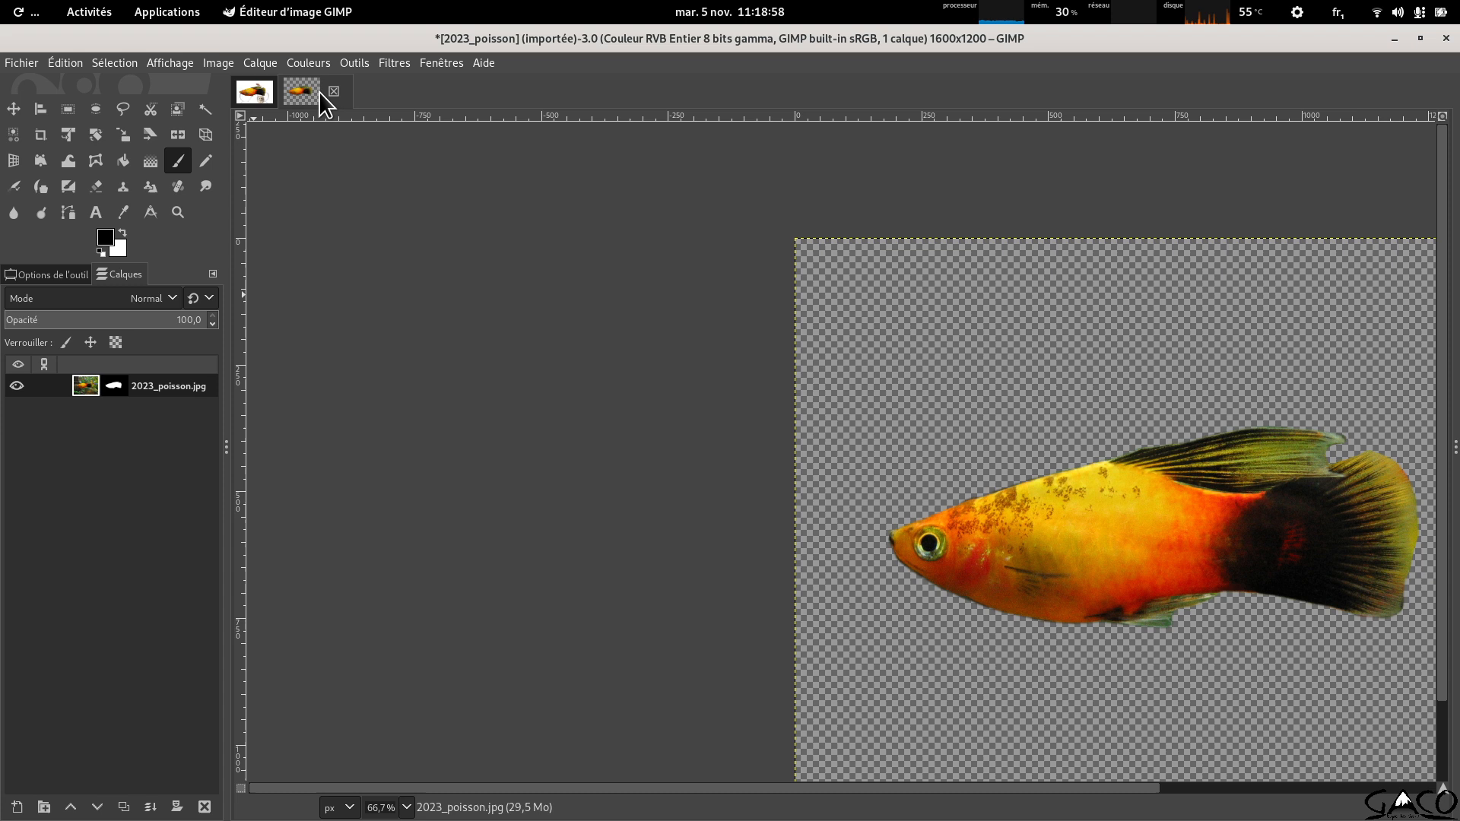
left_click(334, 91)
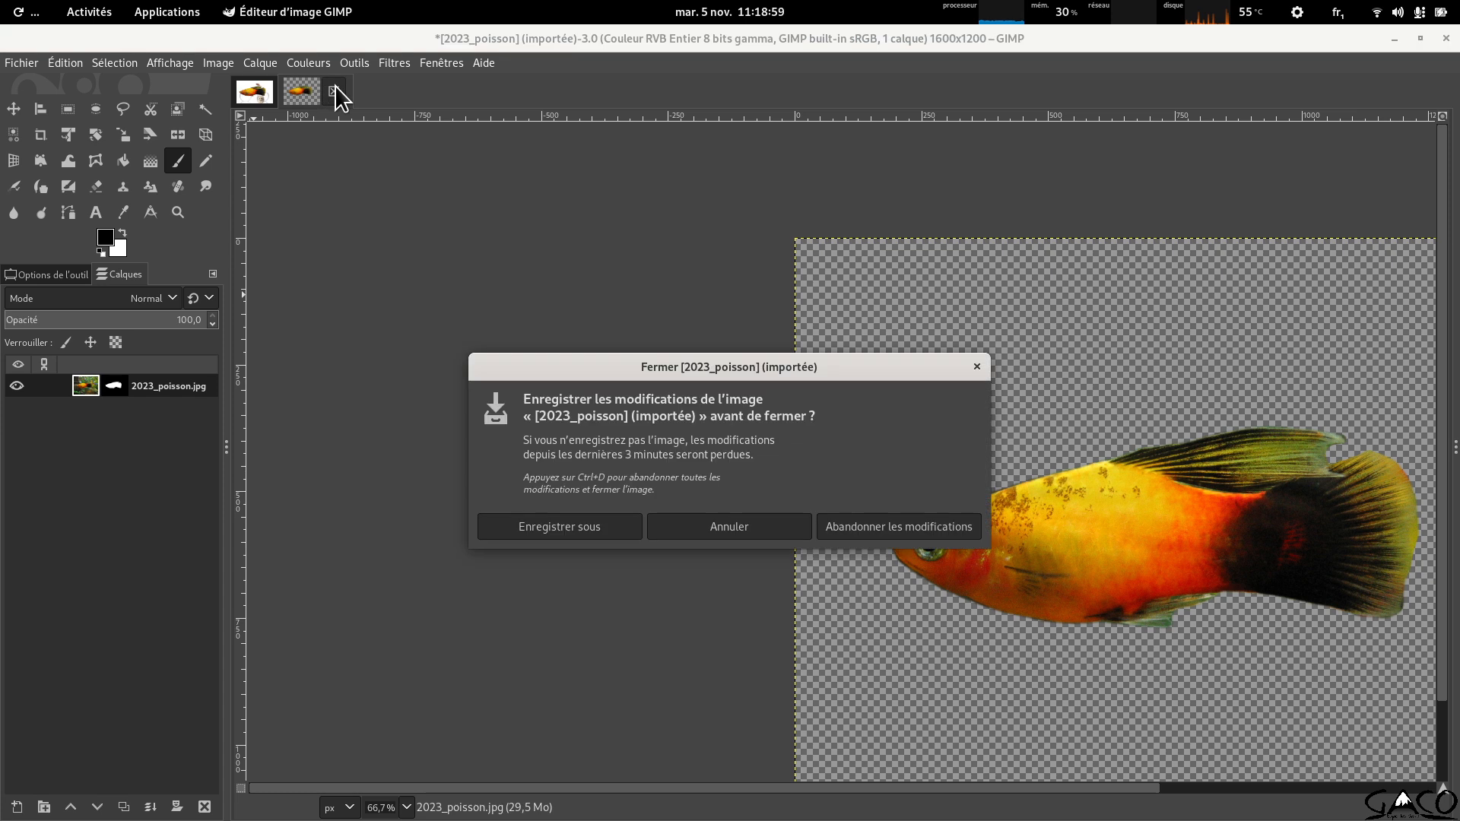
left_click(875, 524)
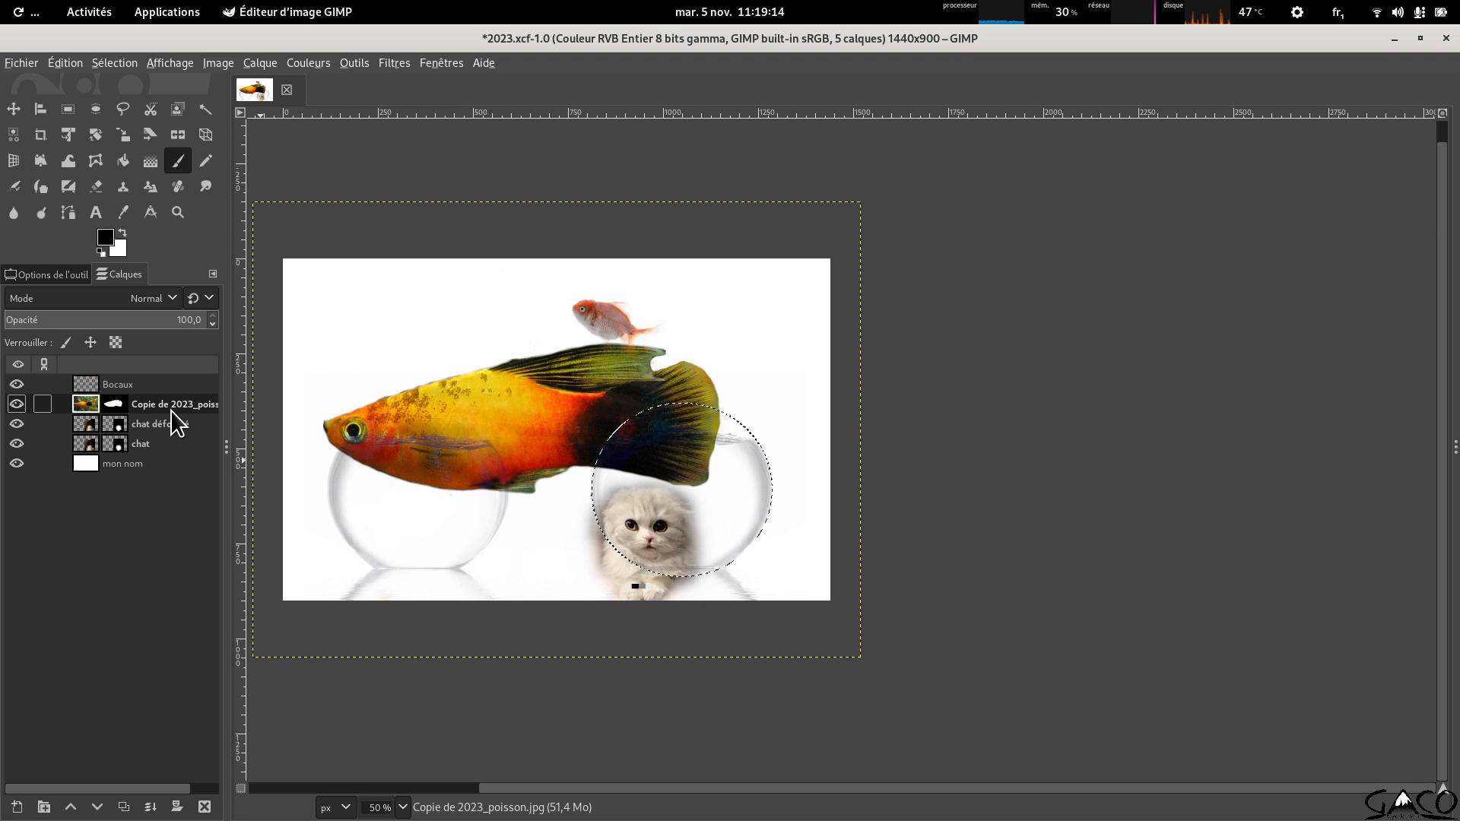
Check instruction 11 in consignes_2023.pdf and rename the copied fish layer in 2023.xcf to poisson.
key("alt+Tab")
key("alt+Tab")
key("alt+Tab")
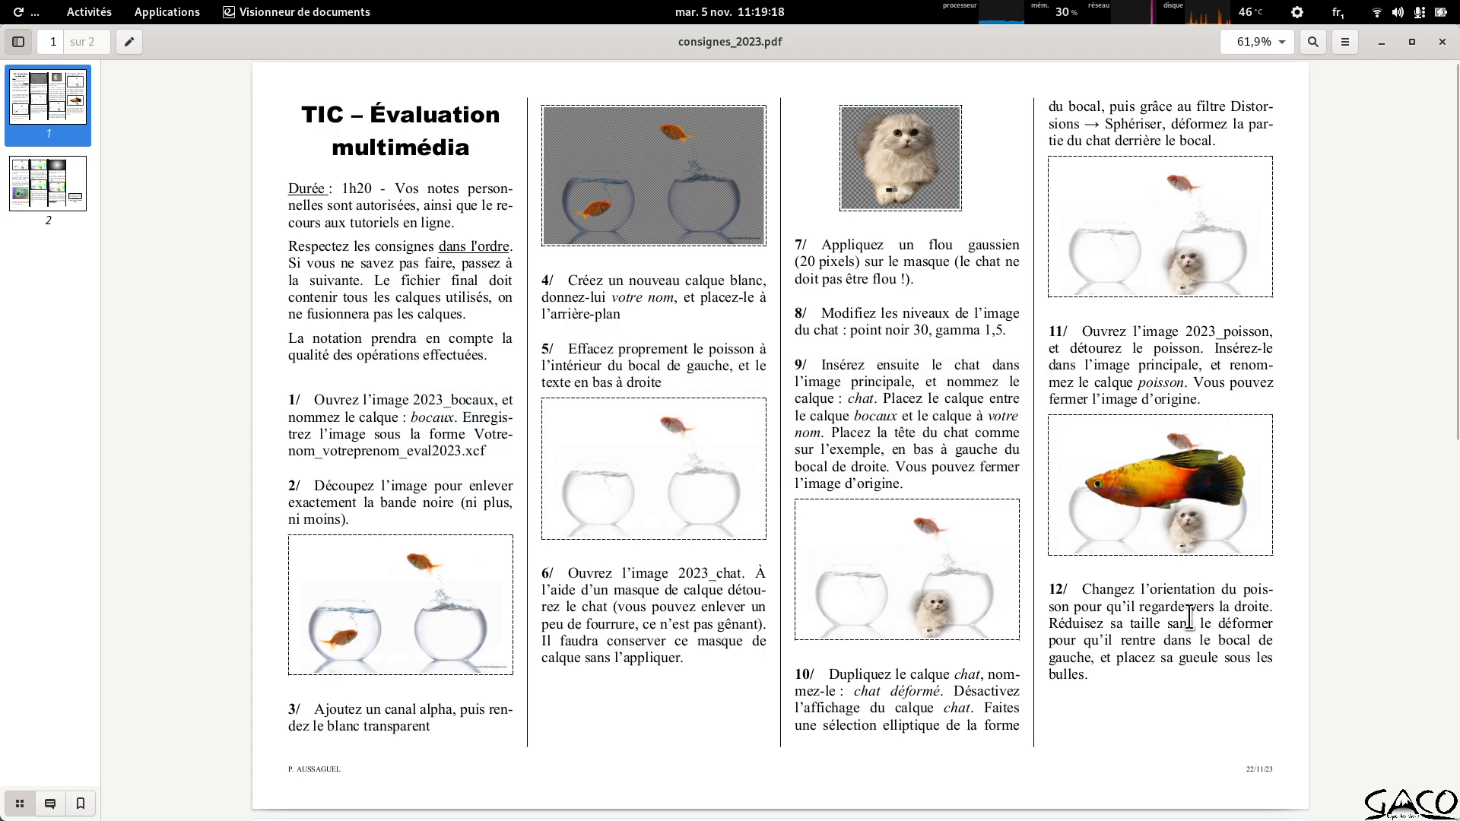
key("alt+Tab")
key("alt+Tab")
key("alt+Tab")
key("alt+Tab")
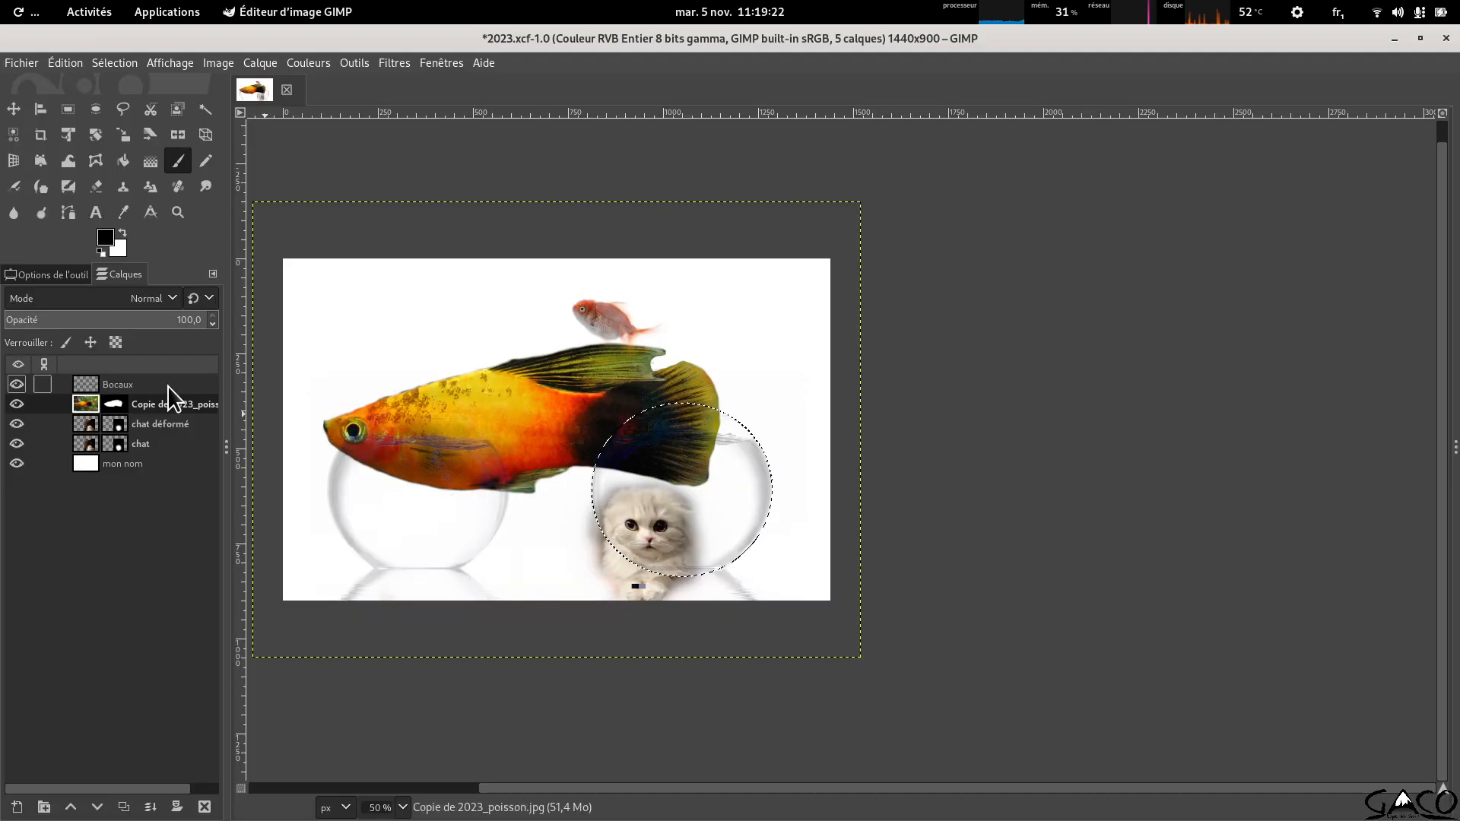
double_click(180, 403)
type("poisson")
key("Return")
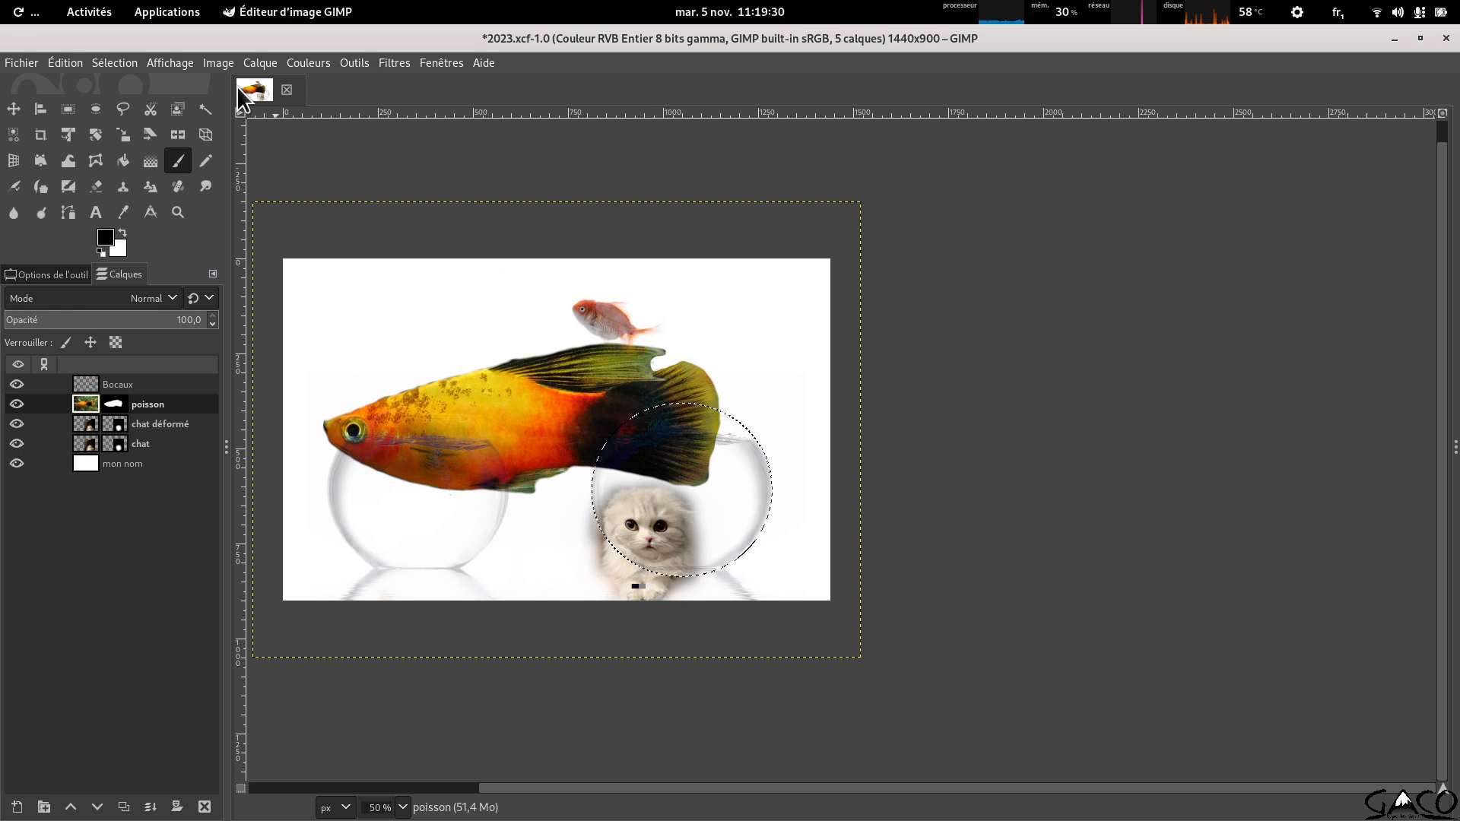
Mirror the poisson layer horizontally so the fish faces right, and compare with instruction 12 in consignes_2023.pdf.
left_click(256, 64)
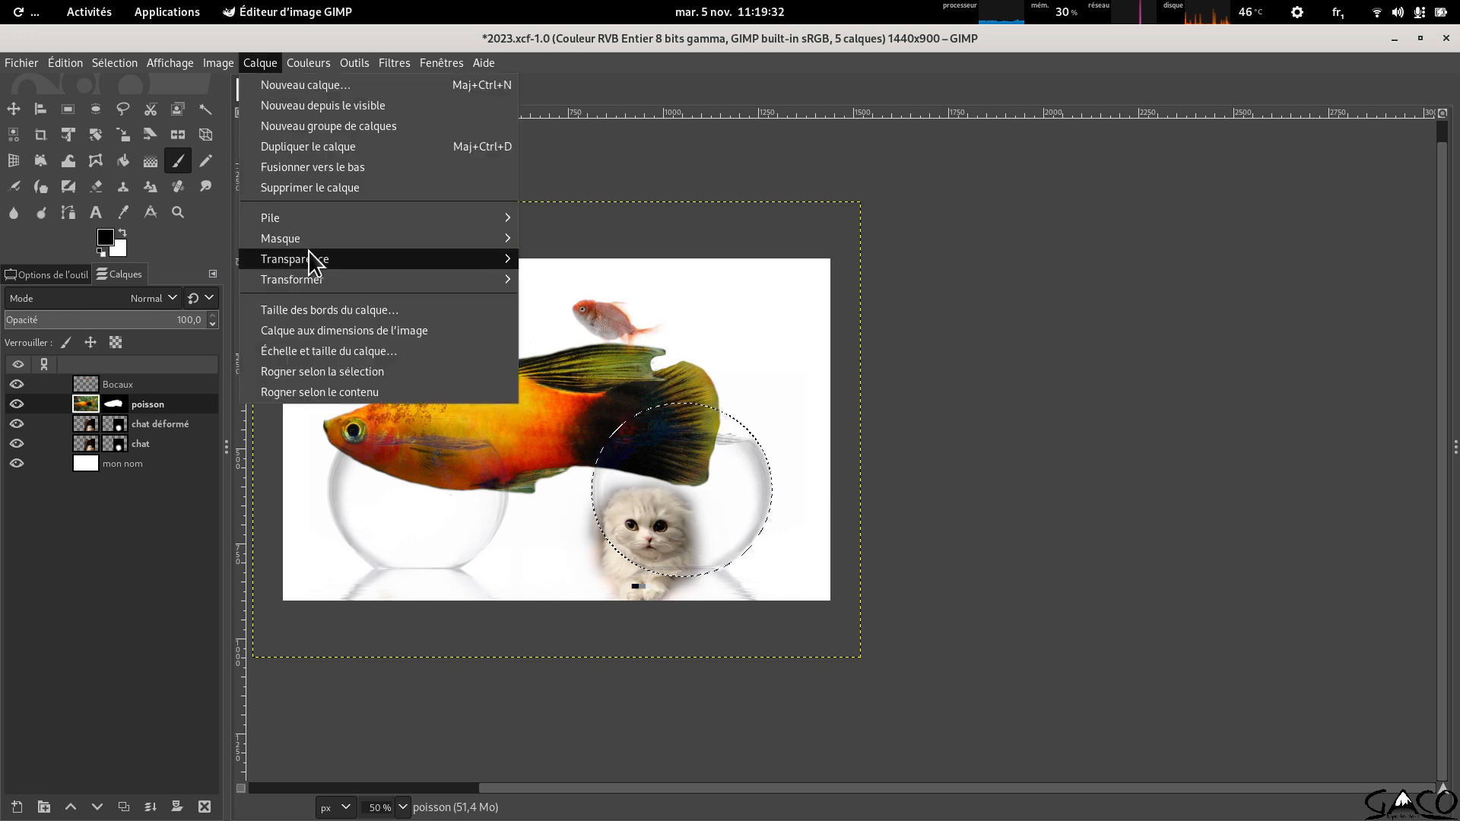
mouse_move(323, 279)
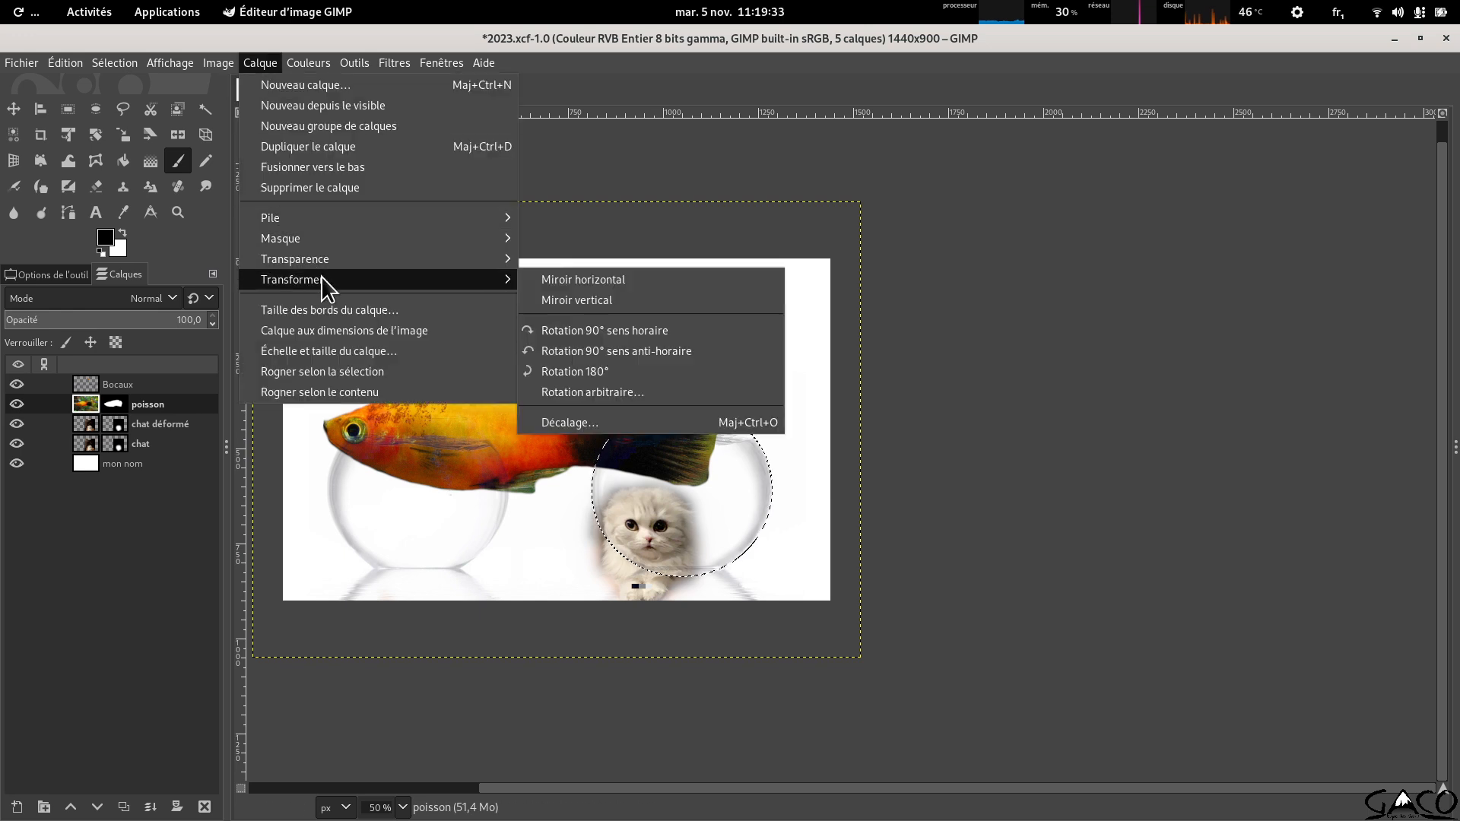
left_click(646, 286)
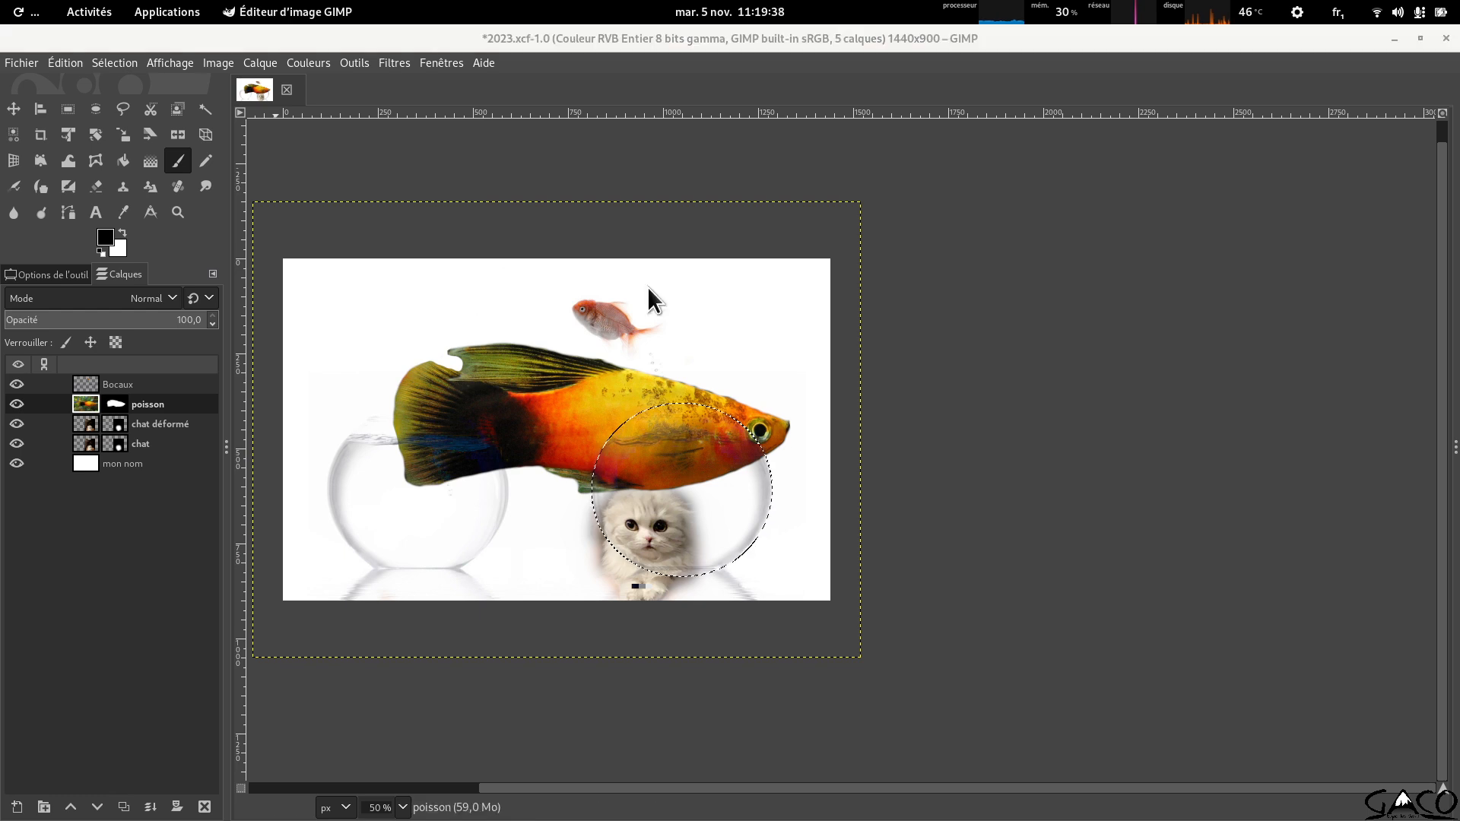
key("alt+Tab")
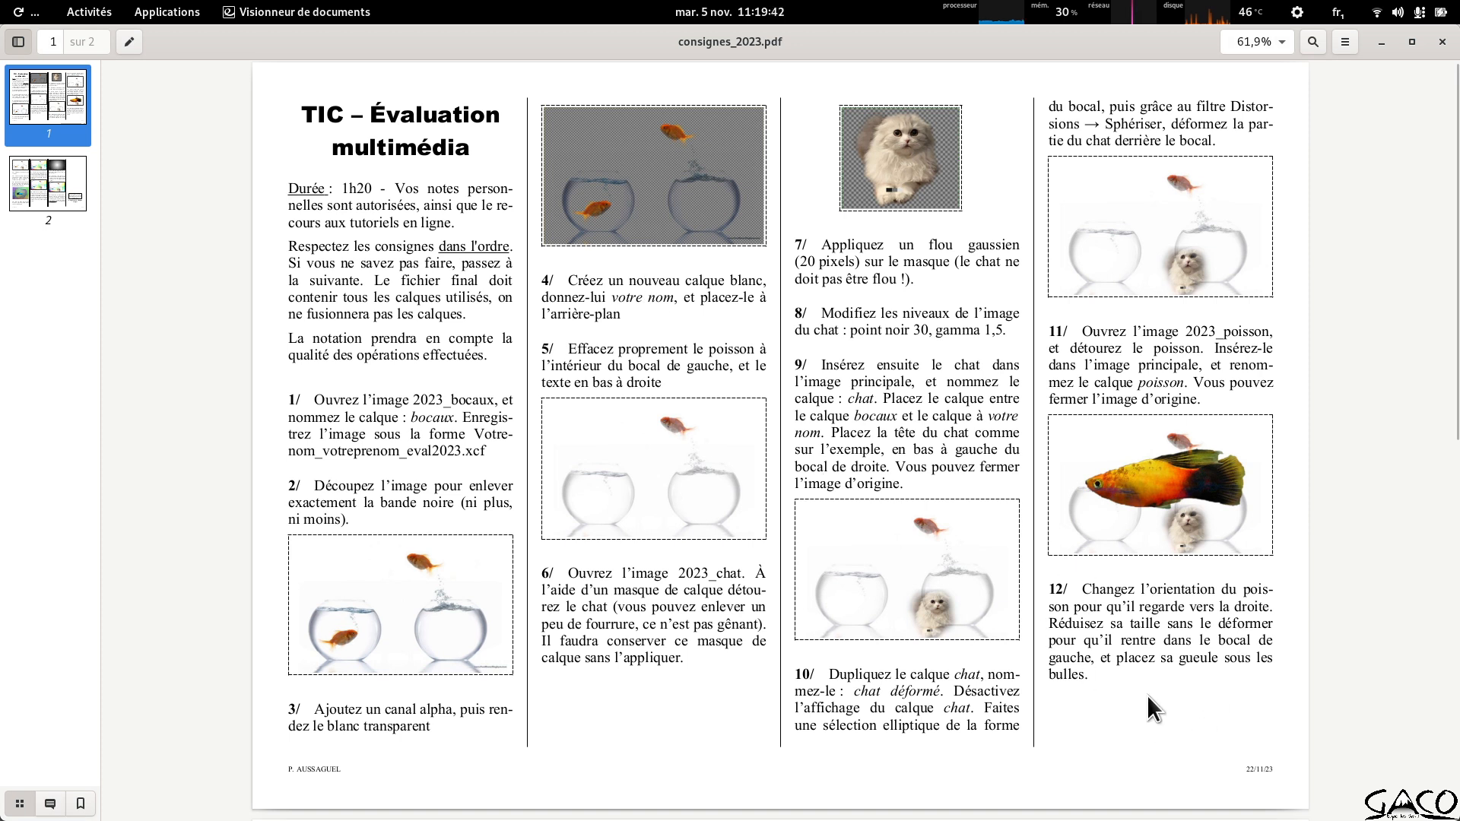
key("alt+Tab")
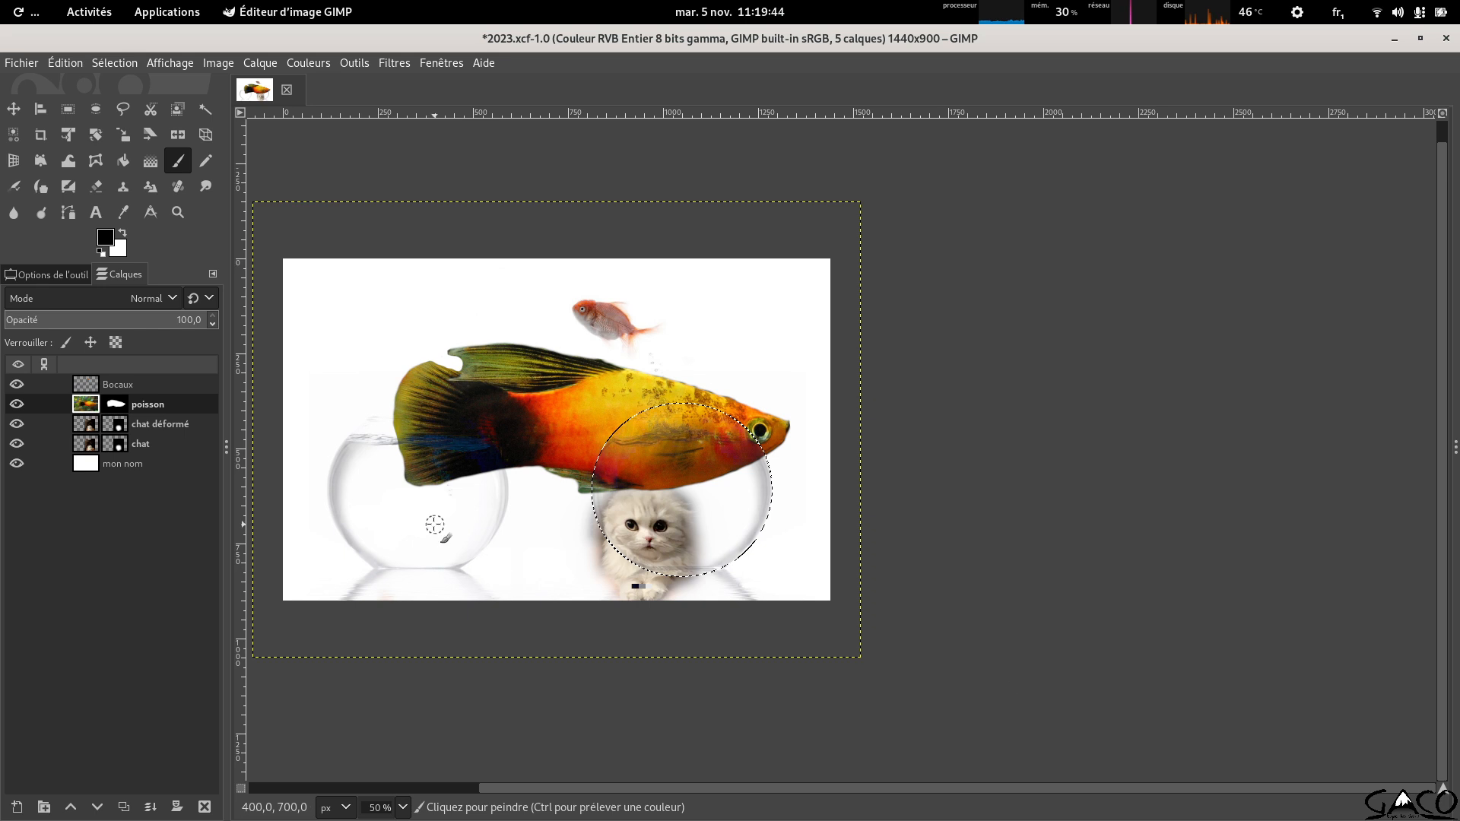
left_click(410, 563)
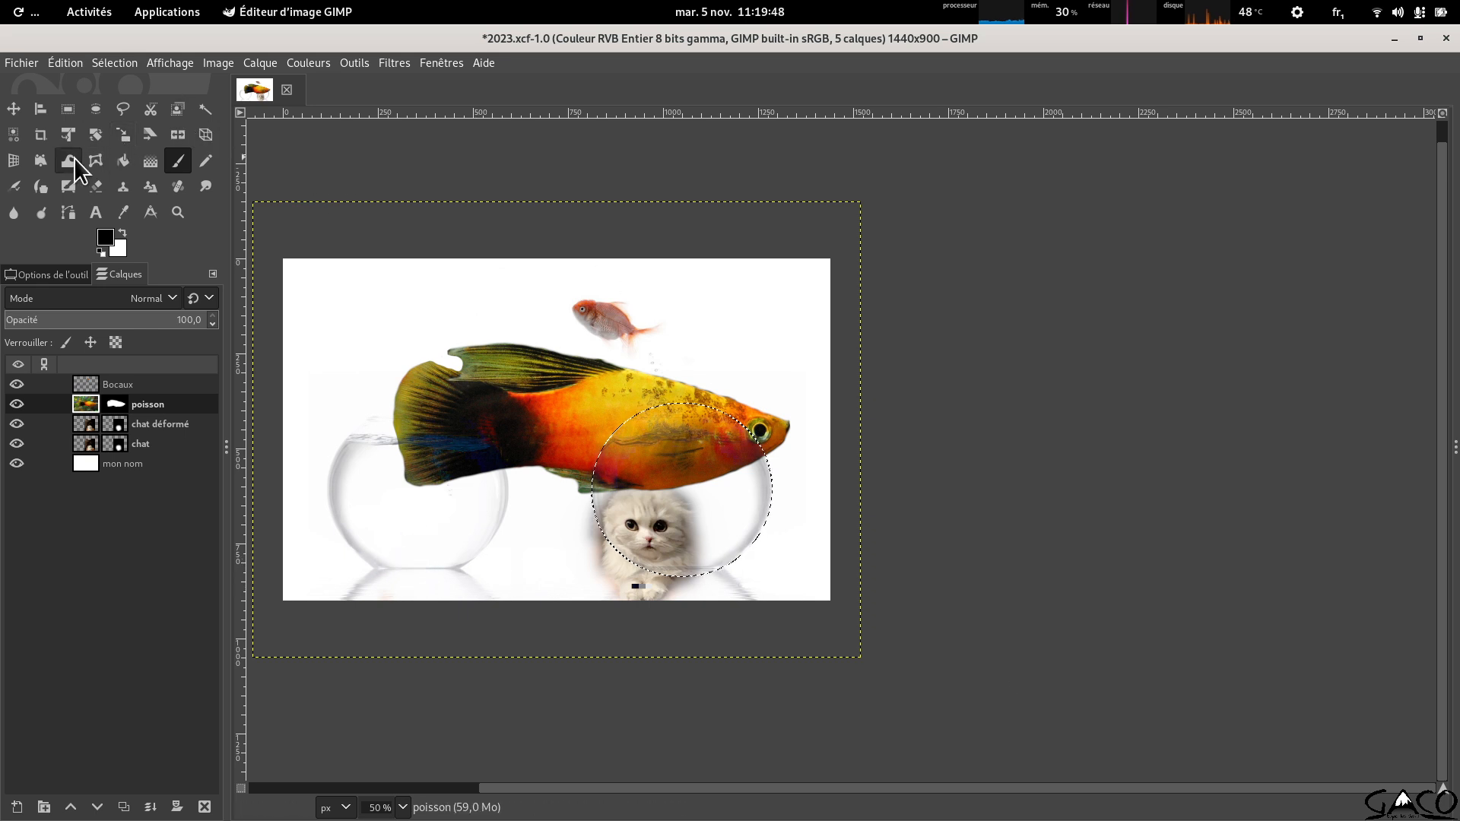
Activate the Scale tool and remove the elliptical selection around the right bowl.
left_click(92, 141)
left_click(119, 137)
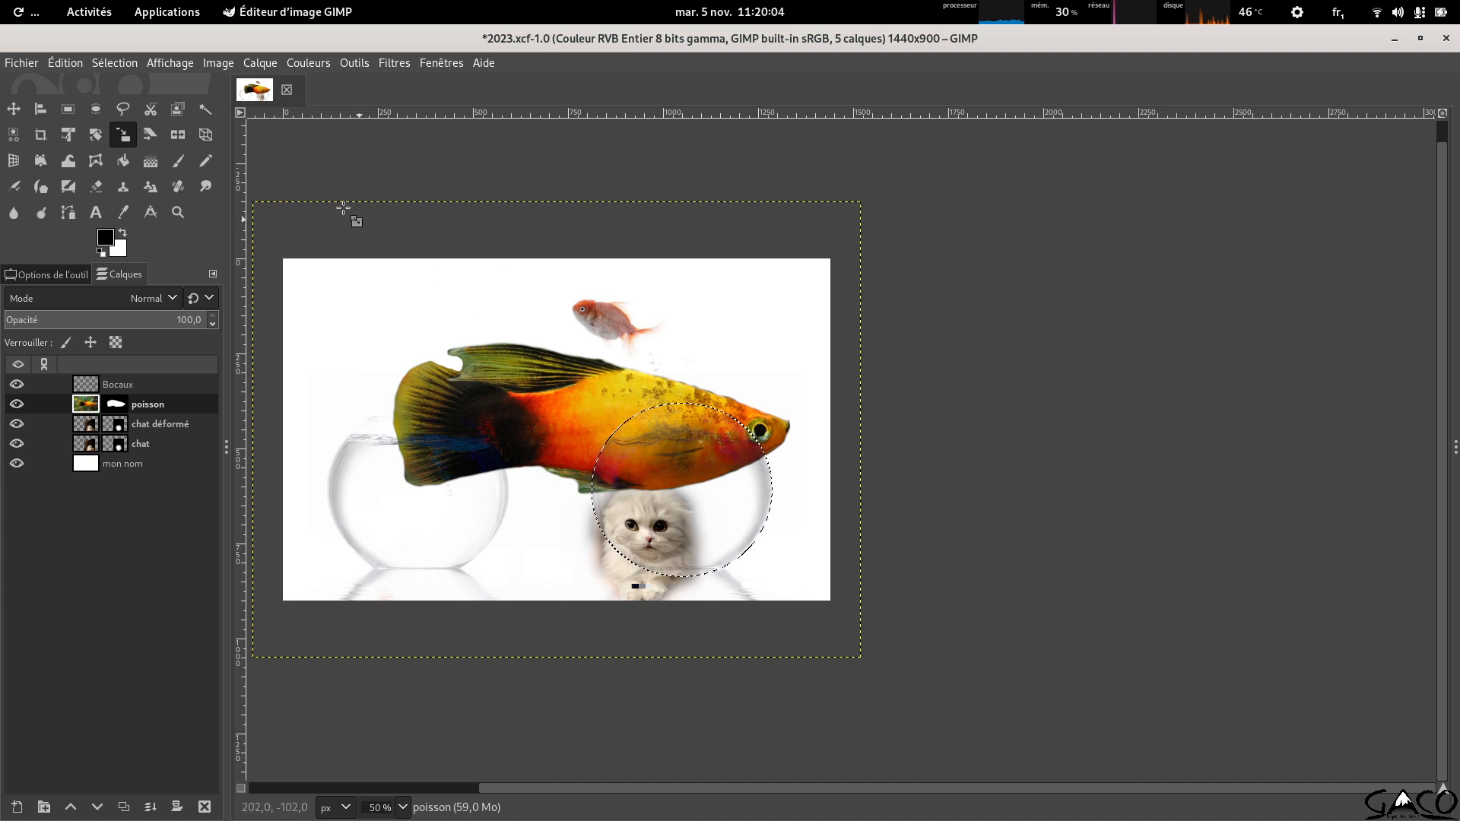
left_click(71, 61)
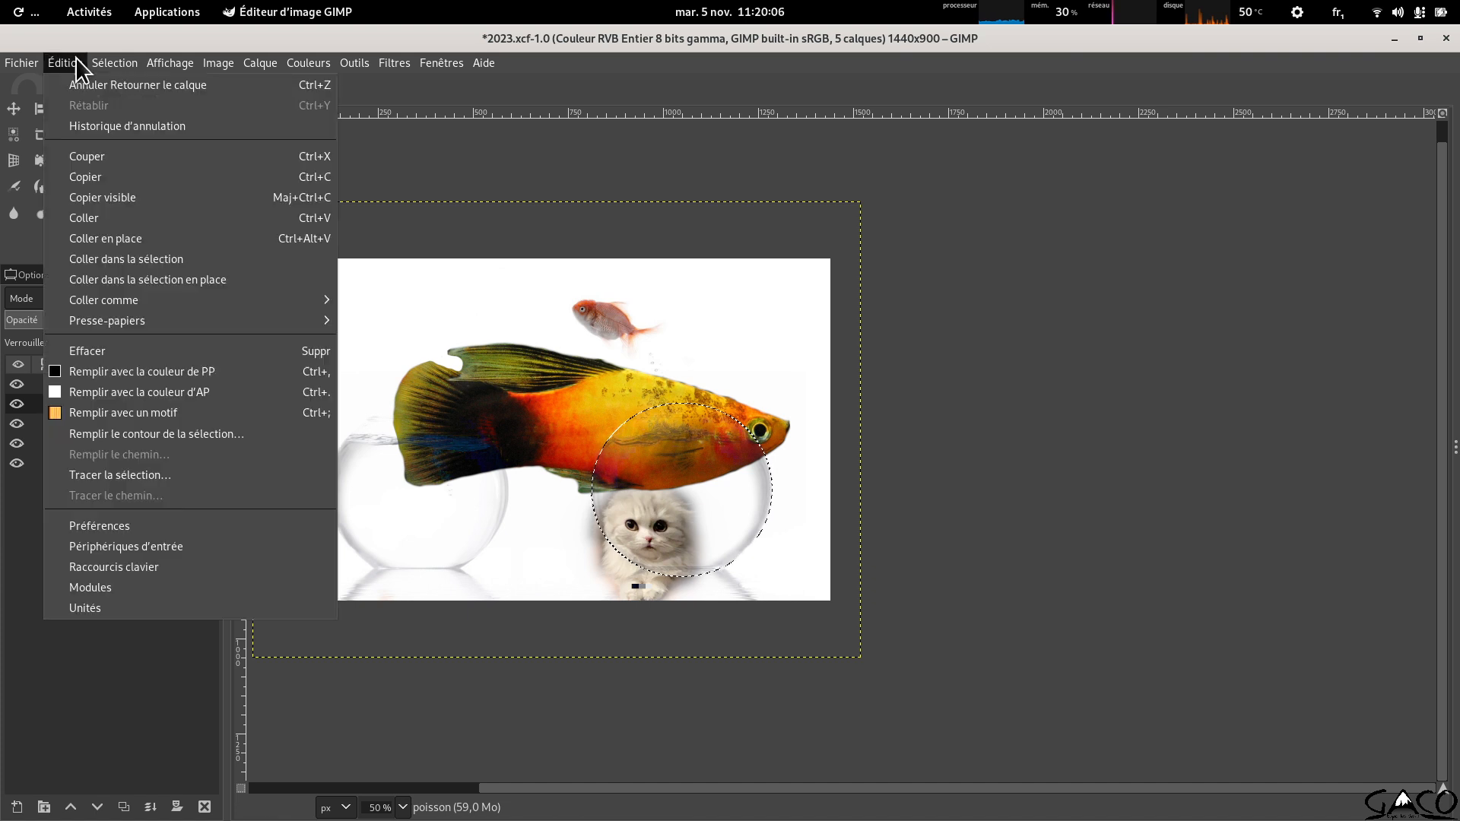
mouse_move(90, 61)
left_click(114, 108)
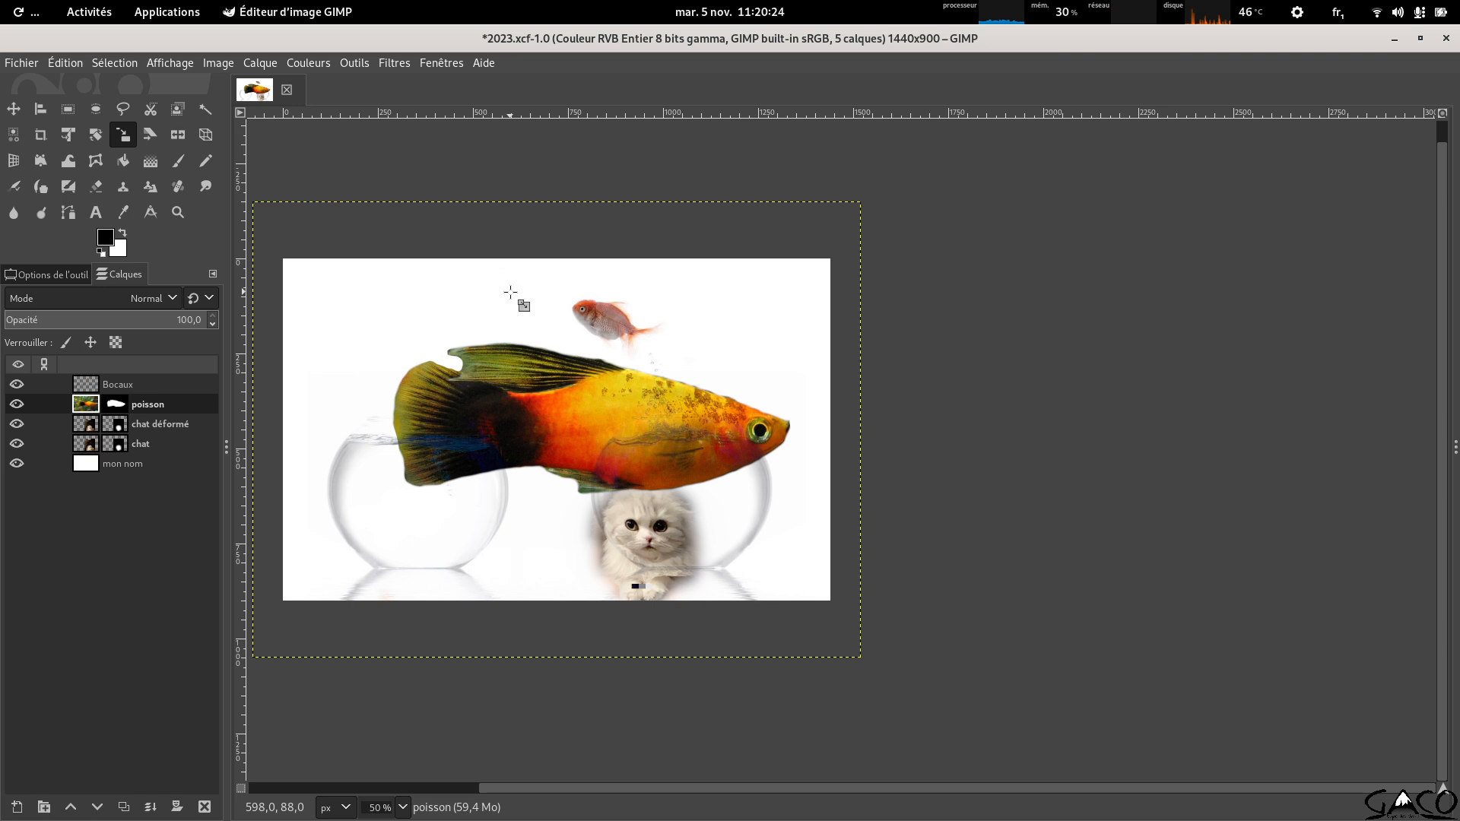
Scale the poisson layer proportionally to 397 × 298 px and place the fish in the left bowl with its mouth under the bubbles.
left_click(546, 384)
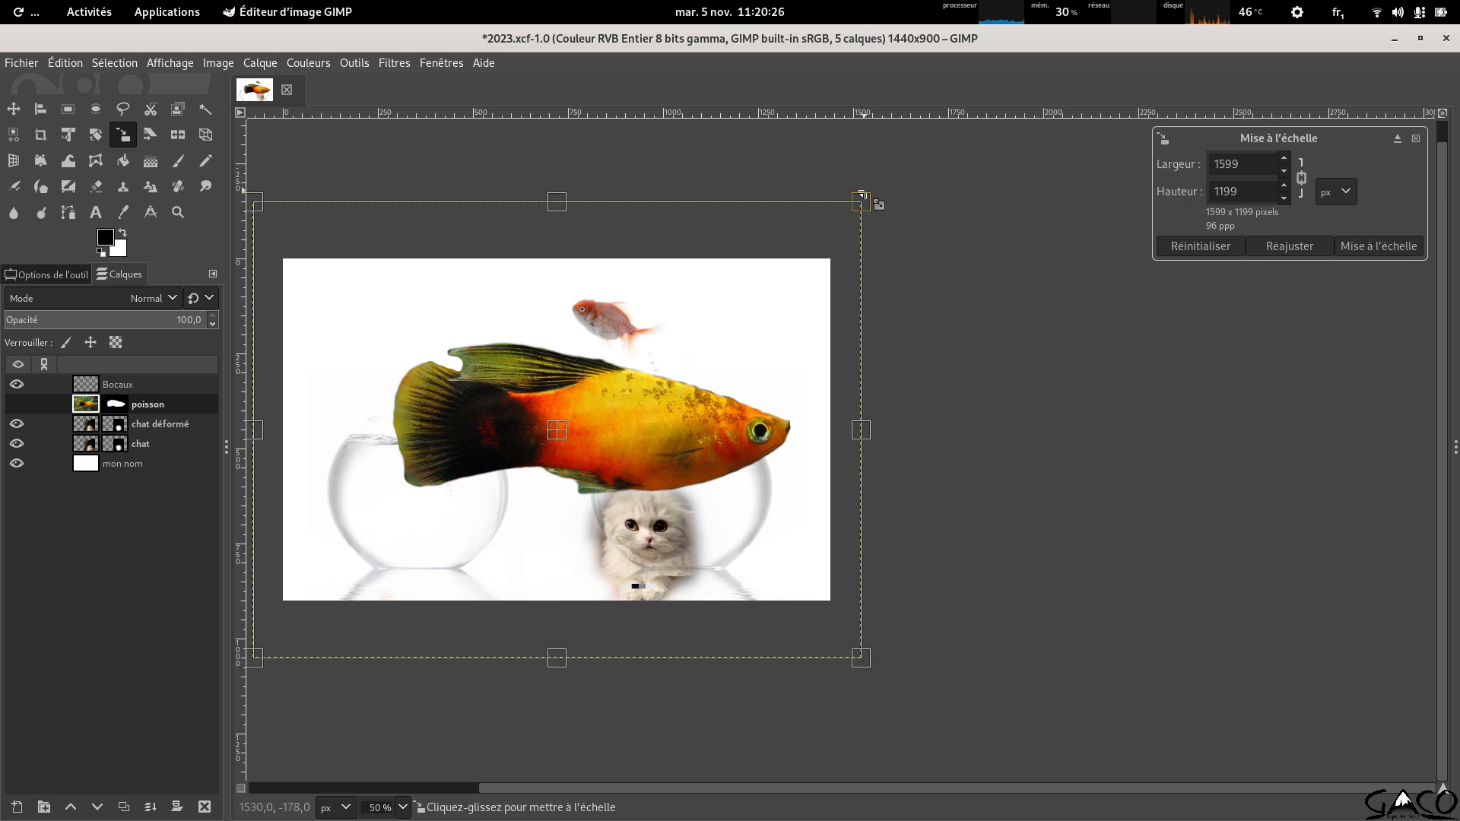
left_click_drag(866, 202, 435, 489)
left_click_drag(335, 584, 357, 509)
left_click_drag(283, 438, 326, 470)
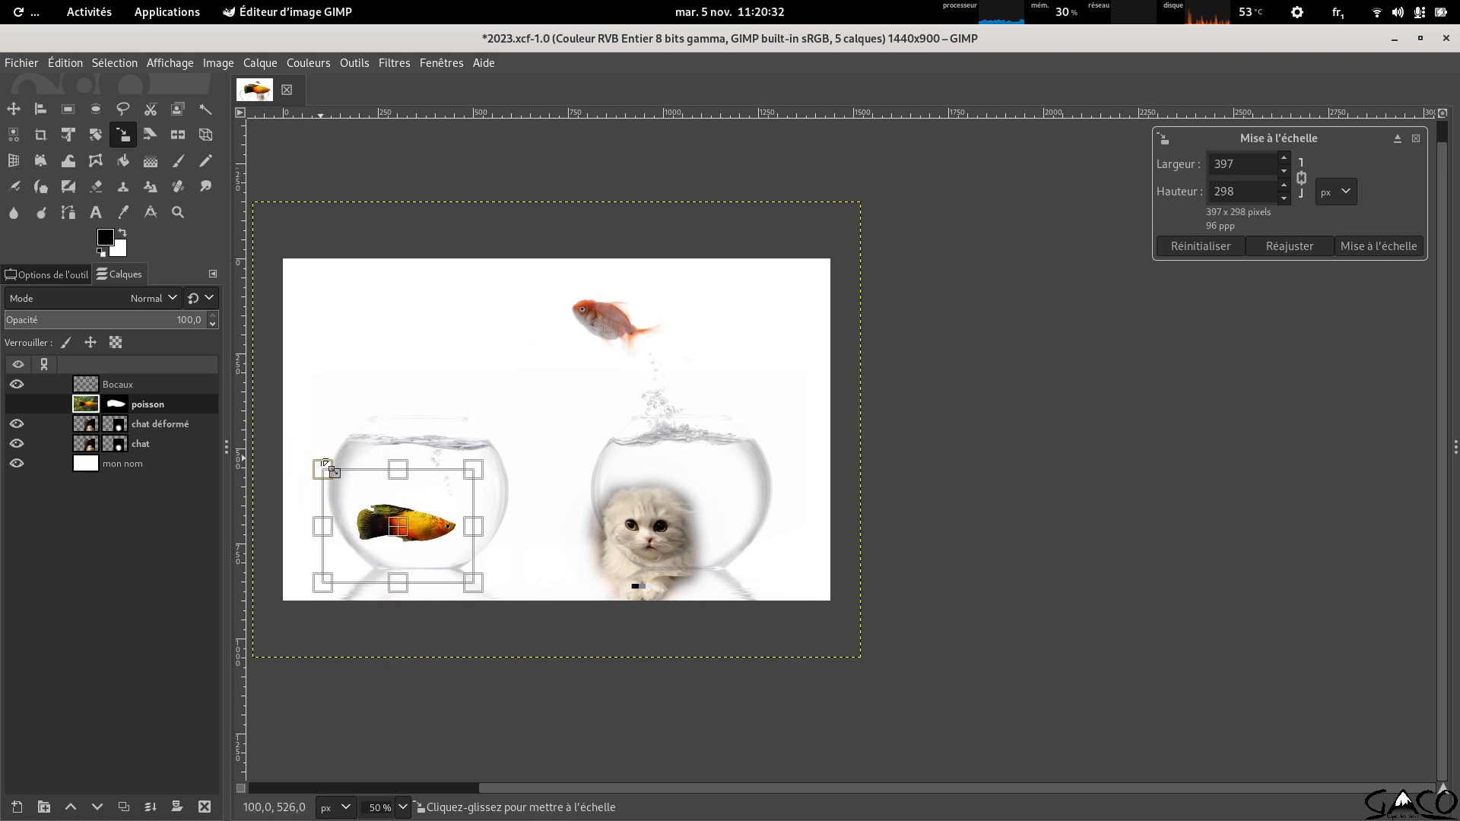
left_click_drag(391, 525, 390, 505)
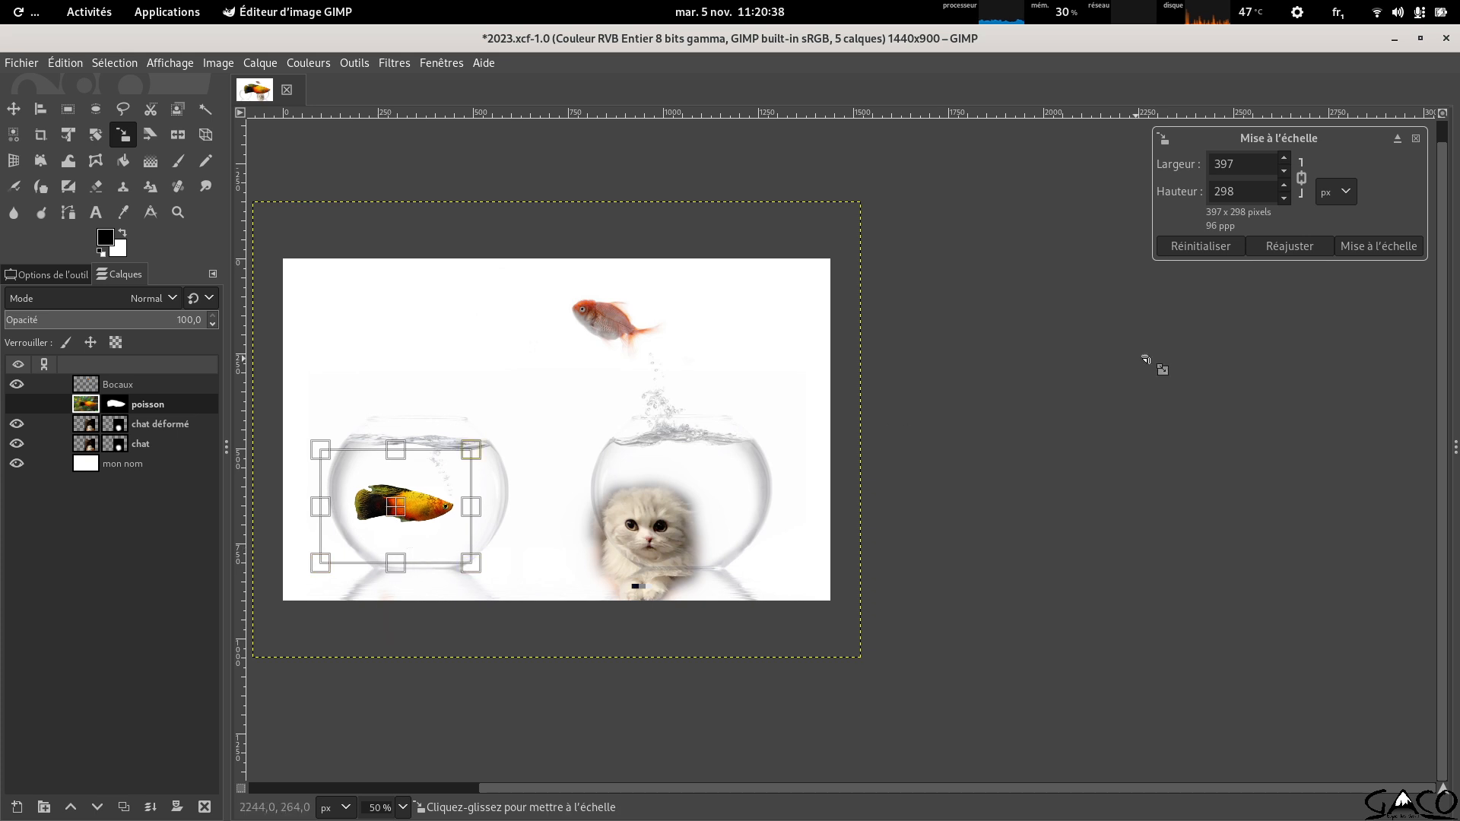
left_click(1396, 245)
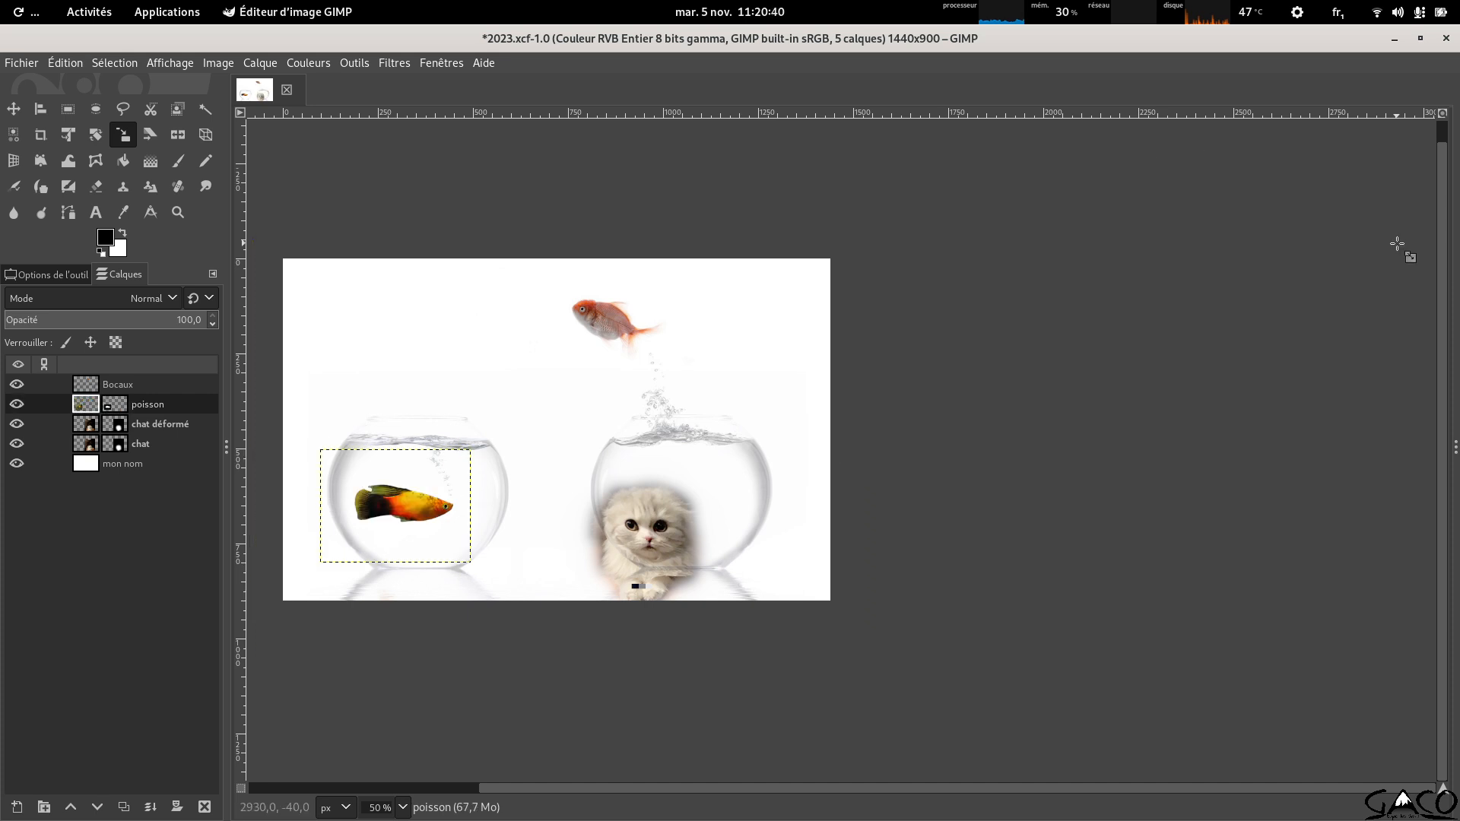
Save 2023.xcf and read the next instructions on page 2 of consignes_2023.pdf.
key("ctrl+s")
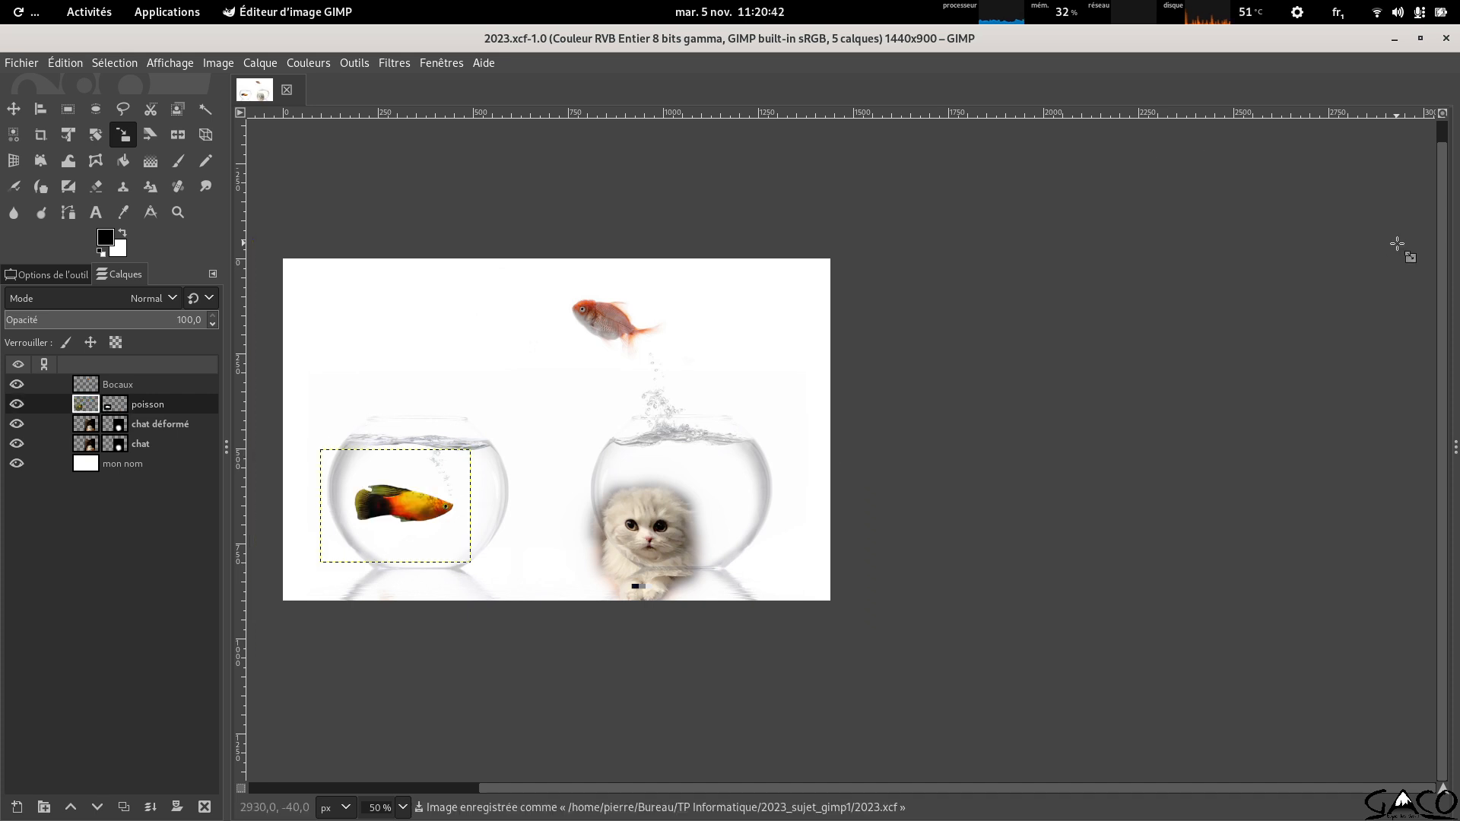
key("alt+Tab")
scroll(1247, 411, "down", 5)
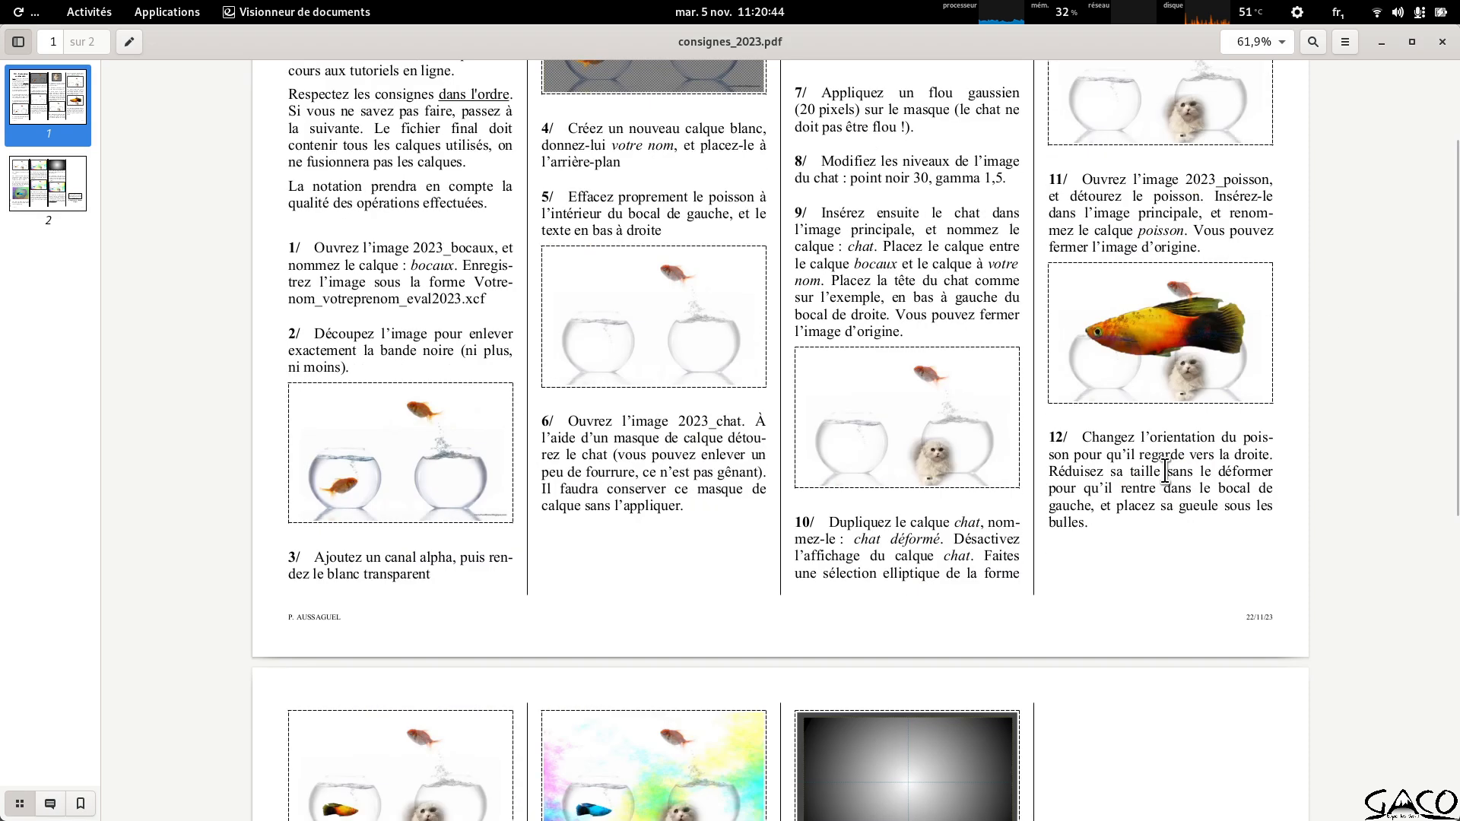
scroll(1164, 505, "down", 3)
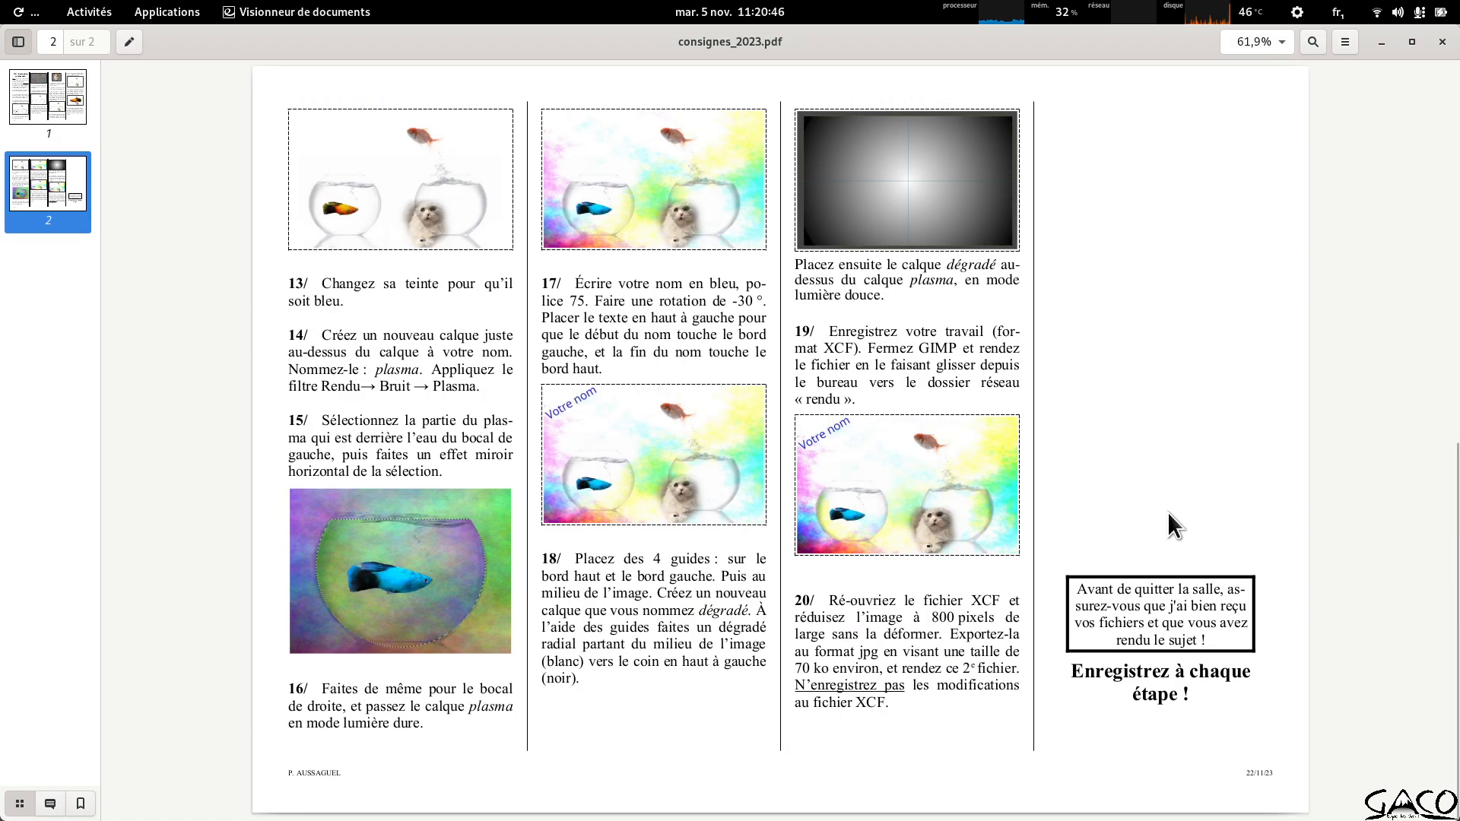
key("alt+Tab")
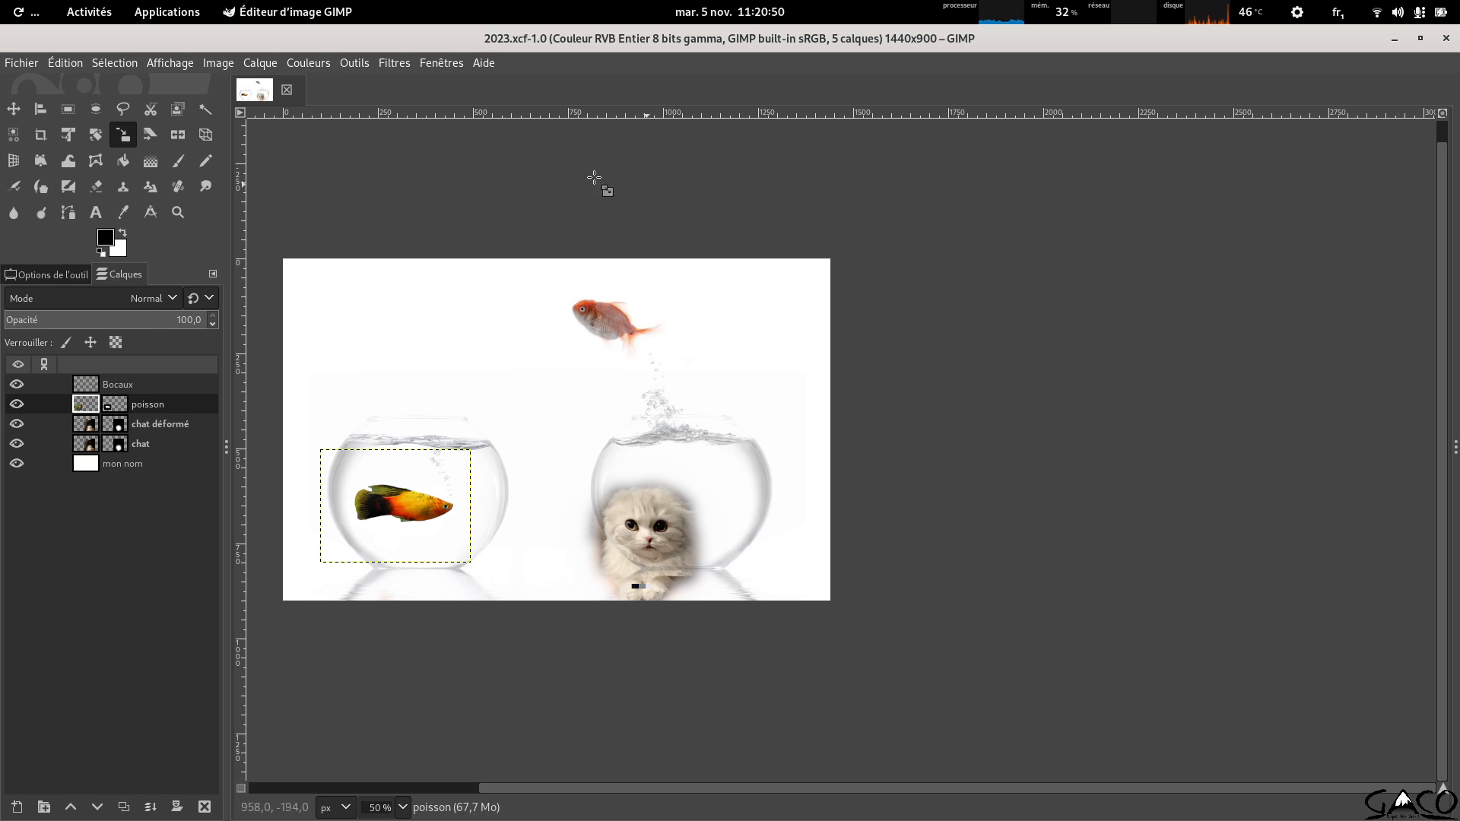
left_click(356, 64)
mouse_move(308, 63)
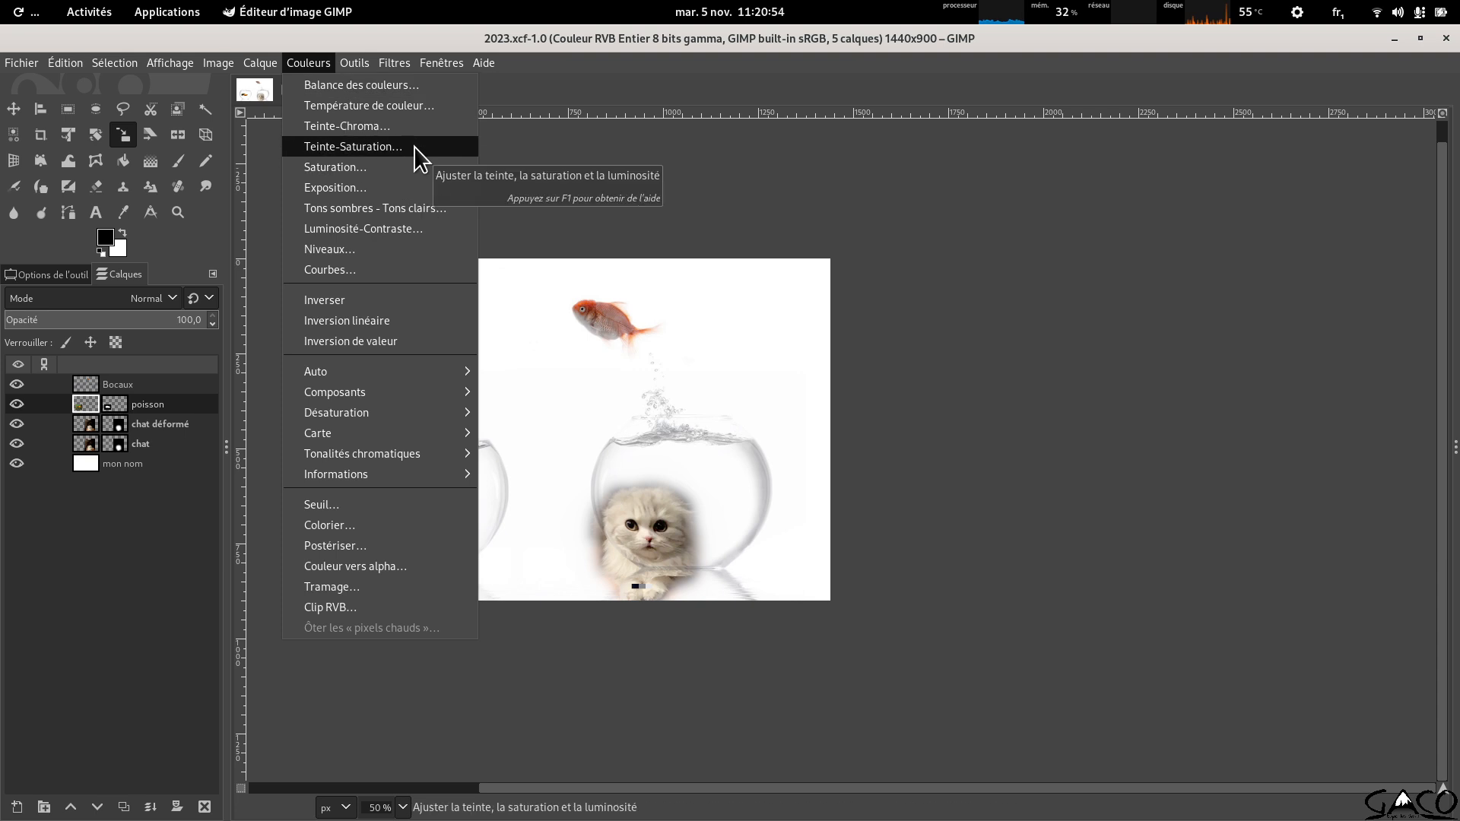
left_click(349, 145)
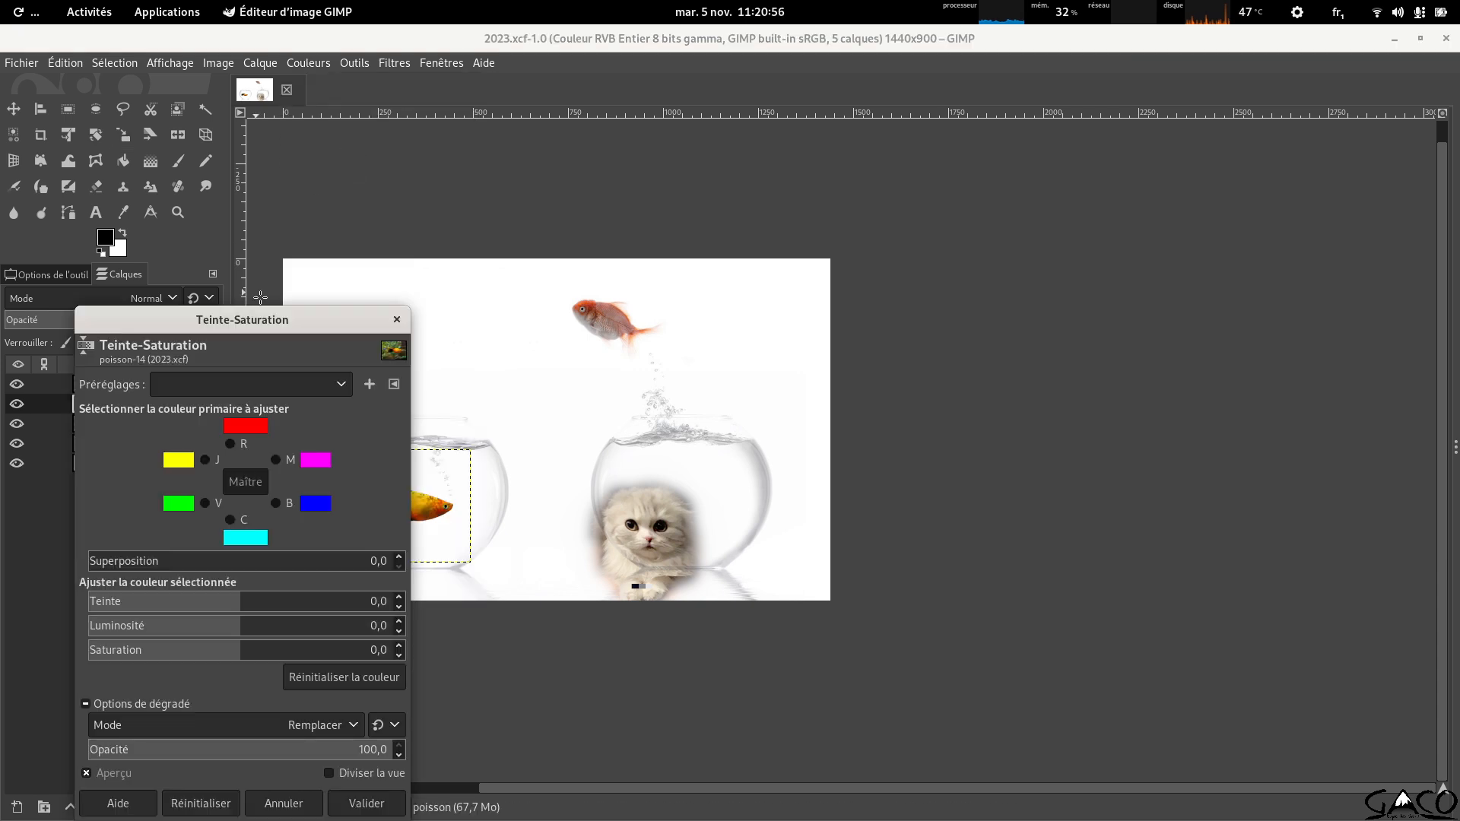
left_click_drag(276, 320, 1099, 245)
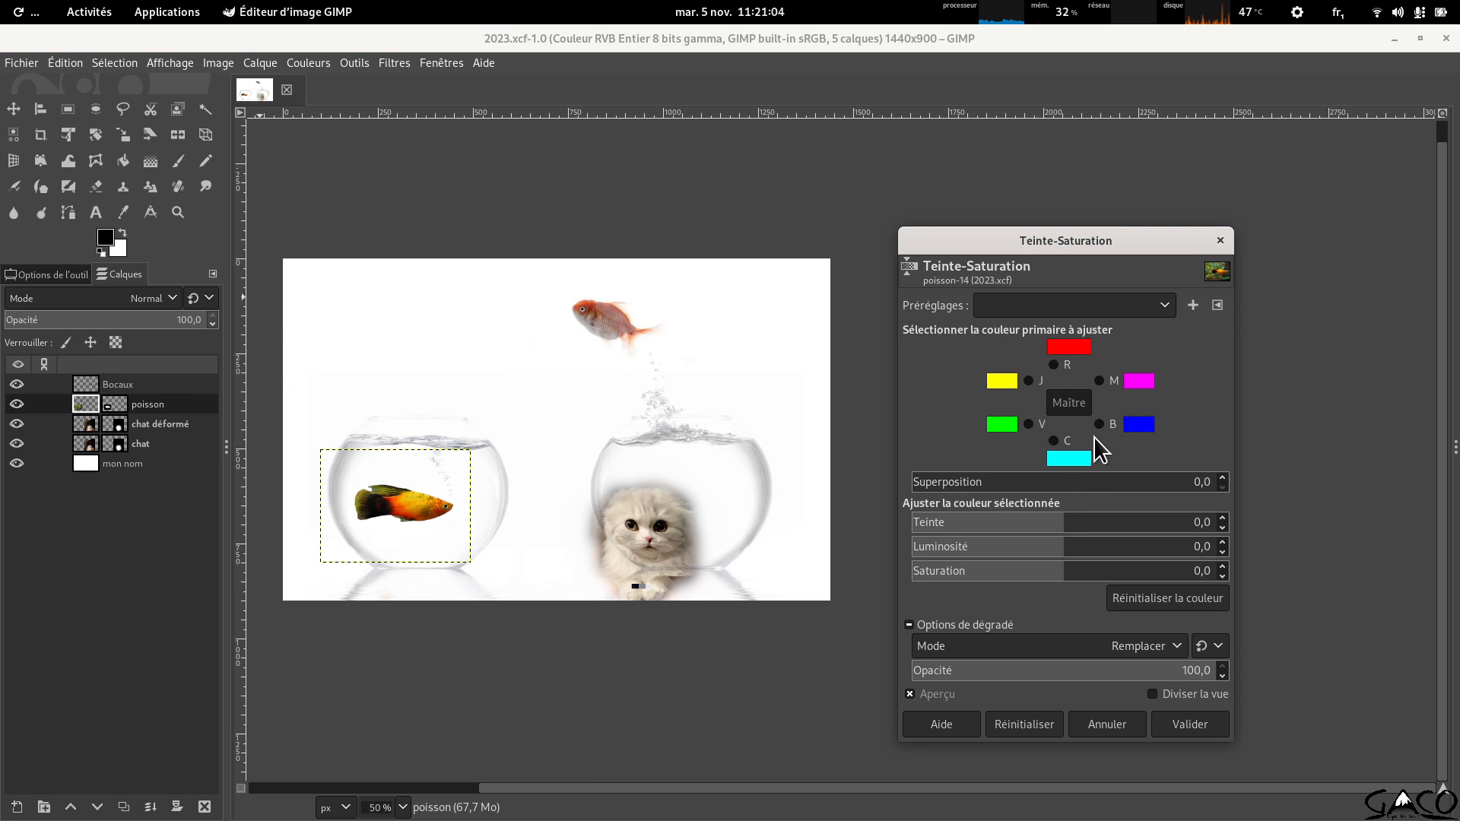
left_click(1033, 525)
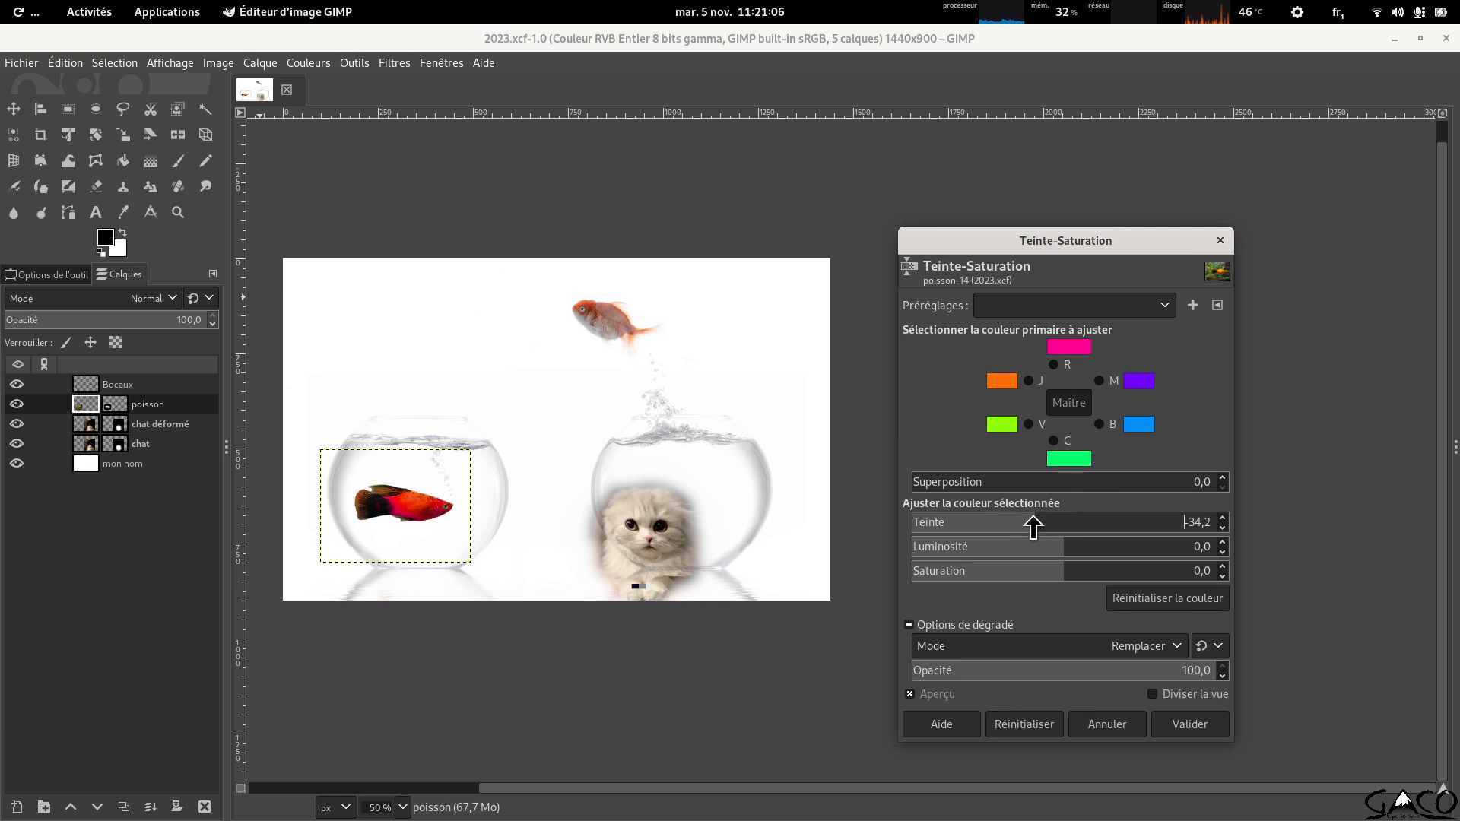
left_click_drag(1033, 520, 917, 500)
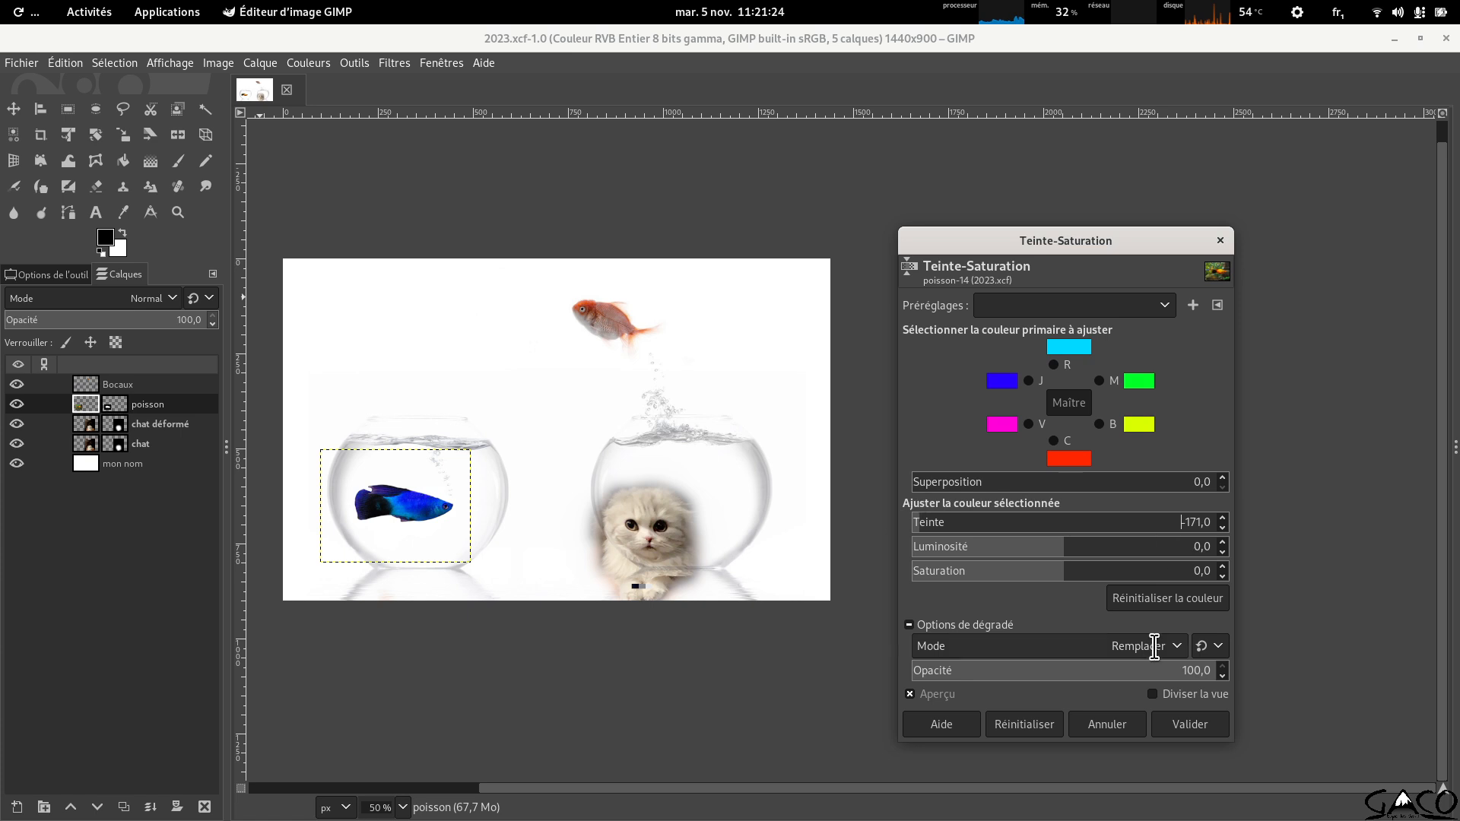
left_click(1109, 727)
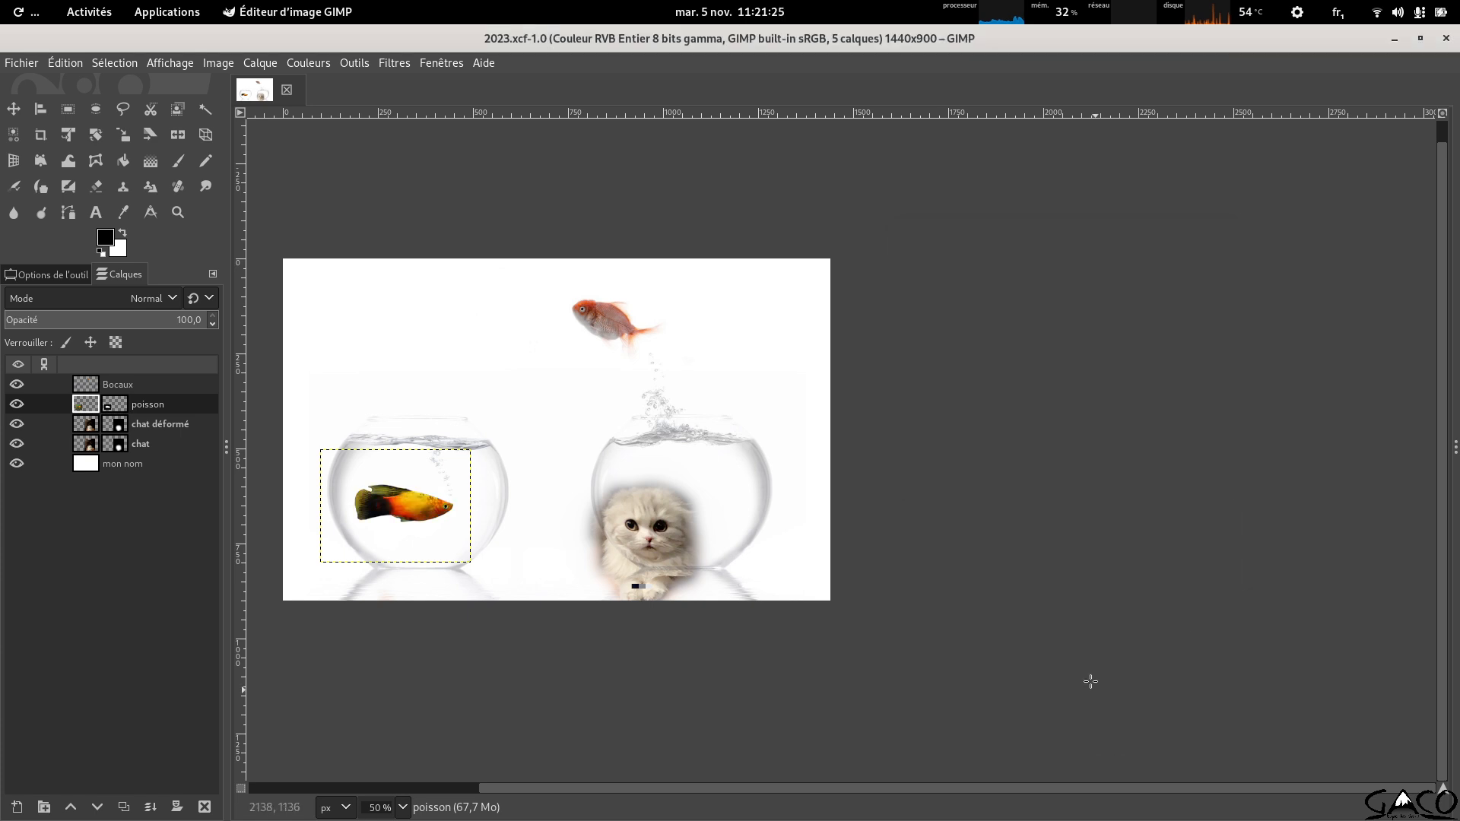
Turn the poisson layer's fish blue with Hue-Chroma, setting the hue to 180 and the chroma to -6.31.
left_click(343, 60)
mouse_move(308, 62)
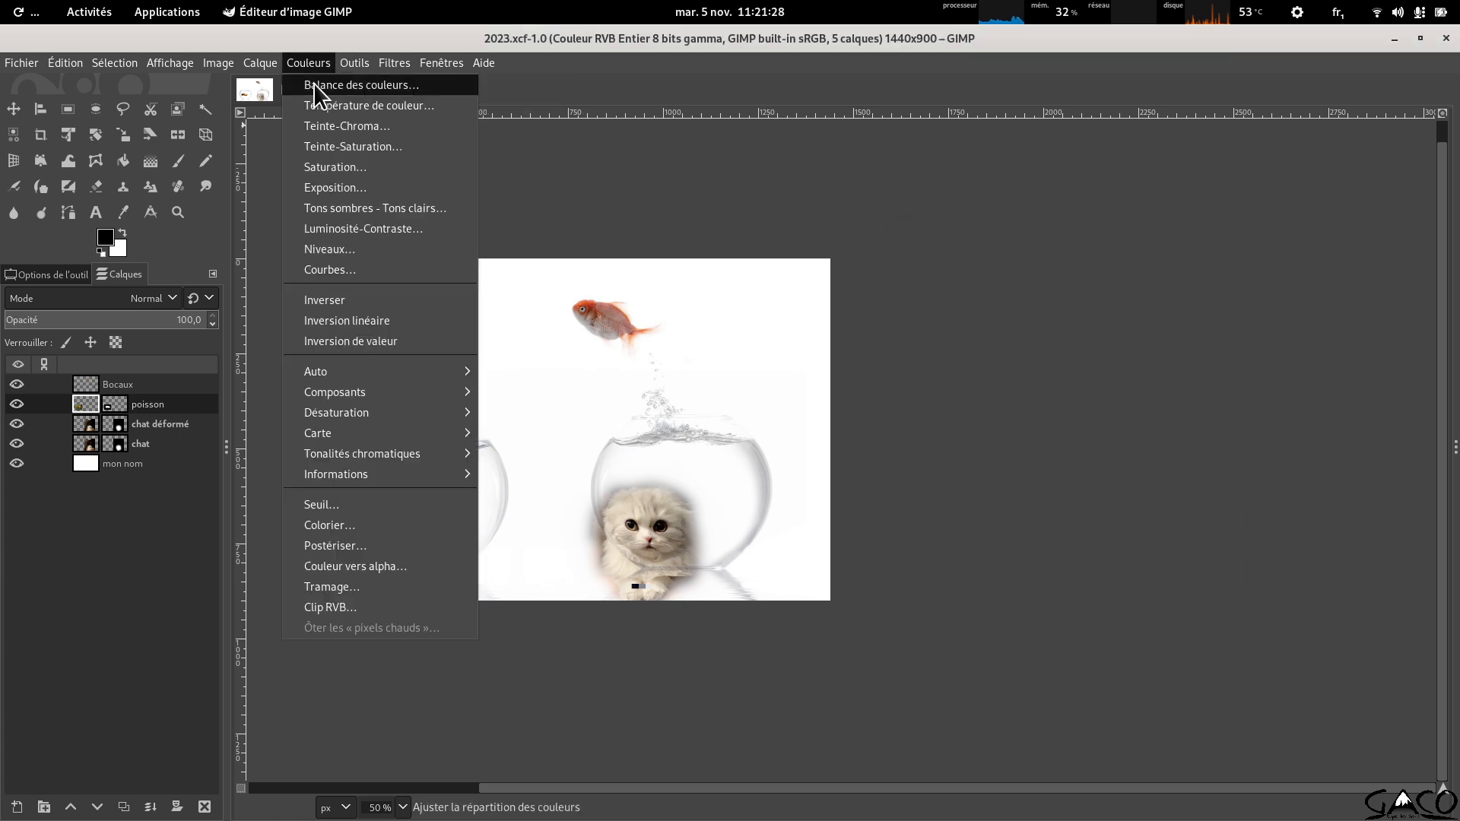
left_click(342, 125)
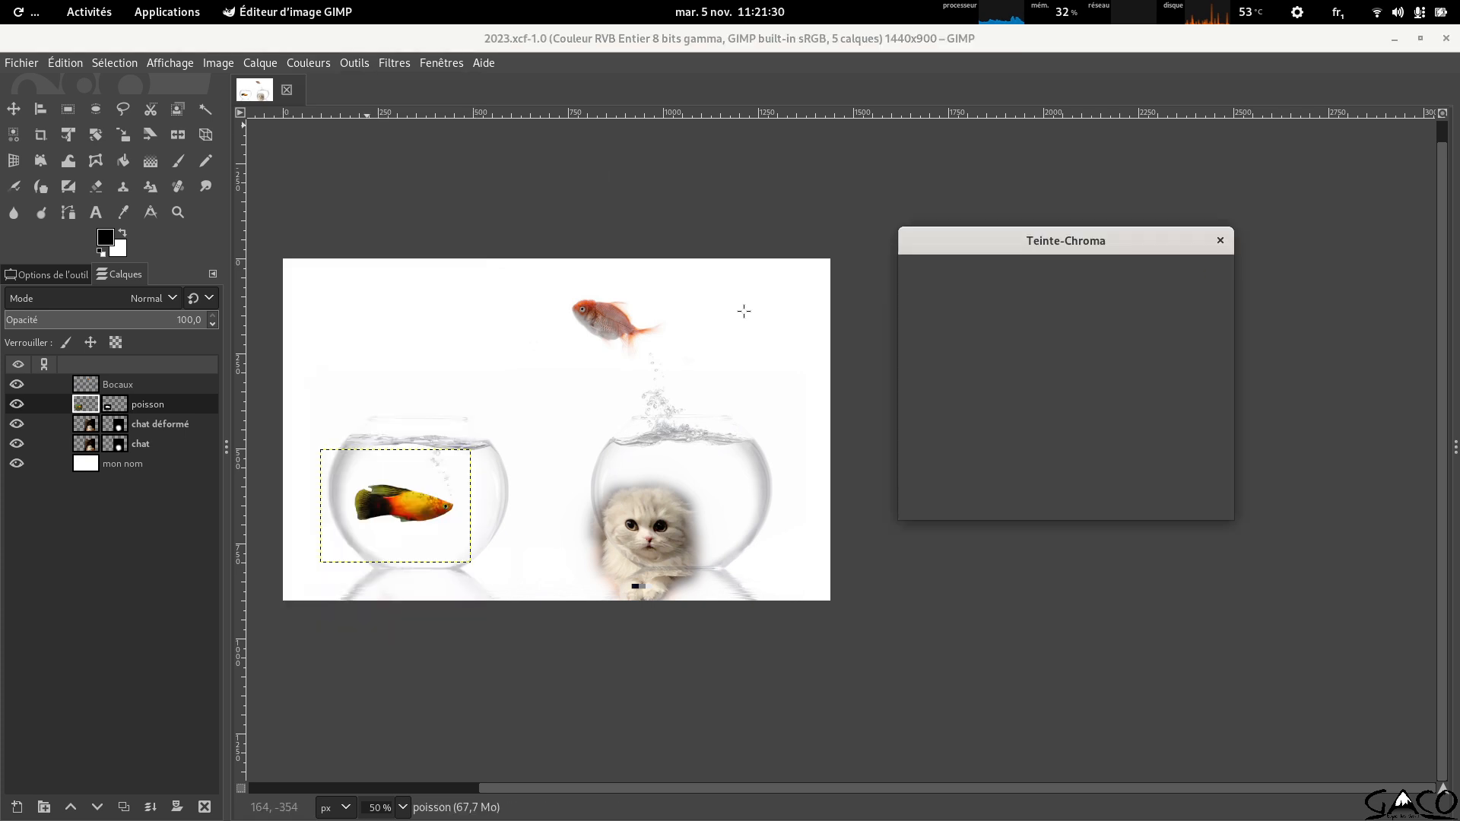
left_click_drag(939, 342, 1251, 320)
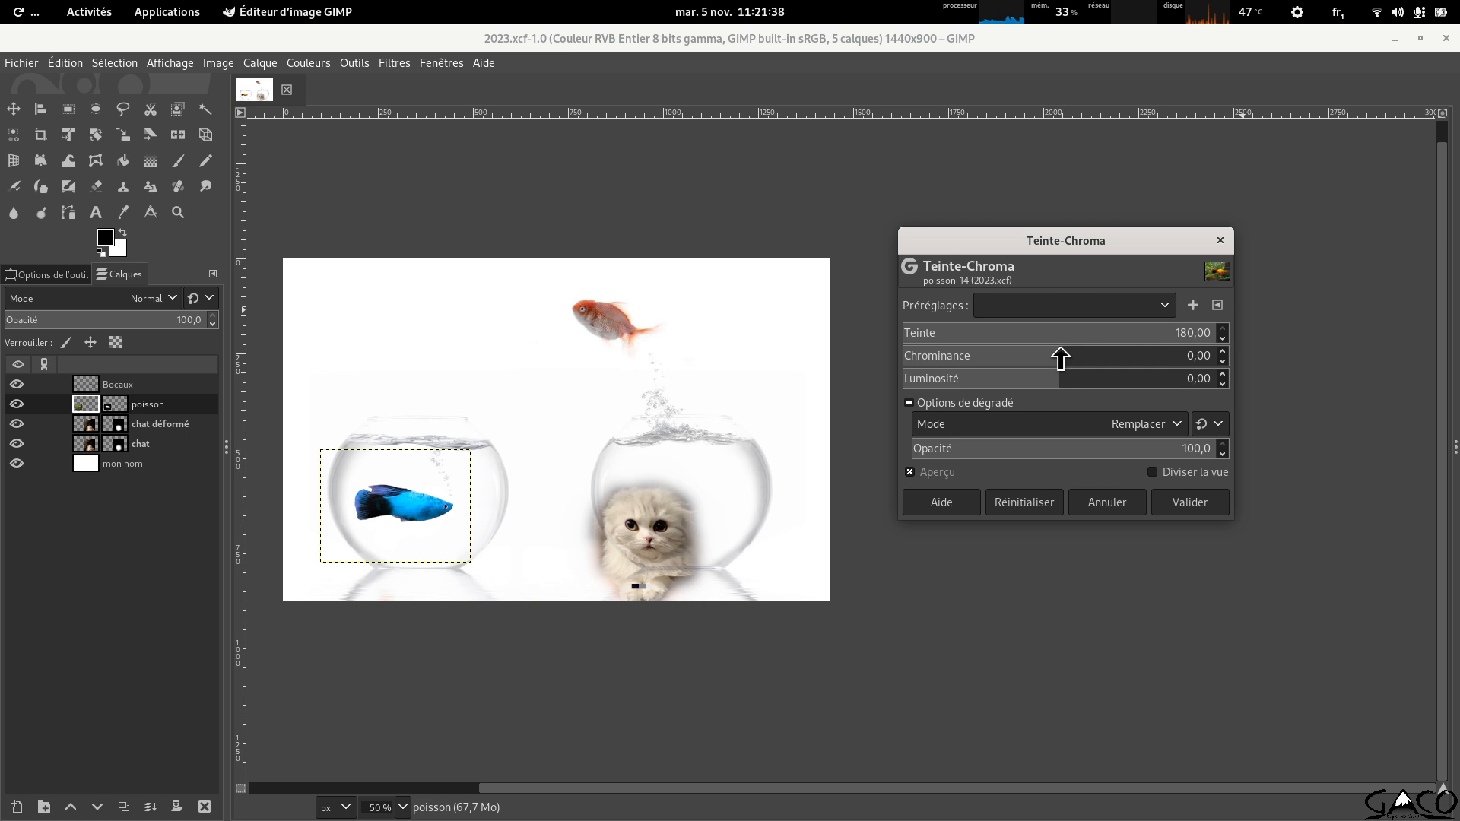
mouse_move(1059, 358)
left_mouse_down()
mouse_move(1108, 352)
mouse_move(947, 348)
mouse_move(1265, 349)
mouse_move(1048, 365)
left_mouse_up()
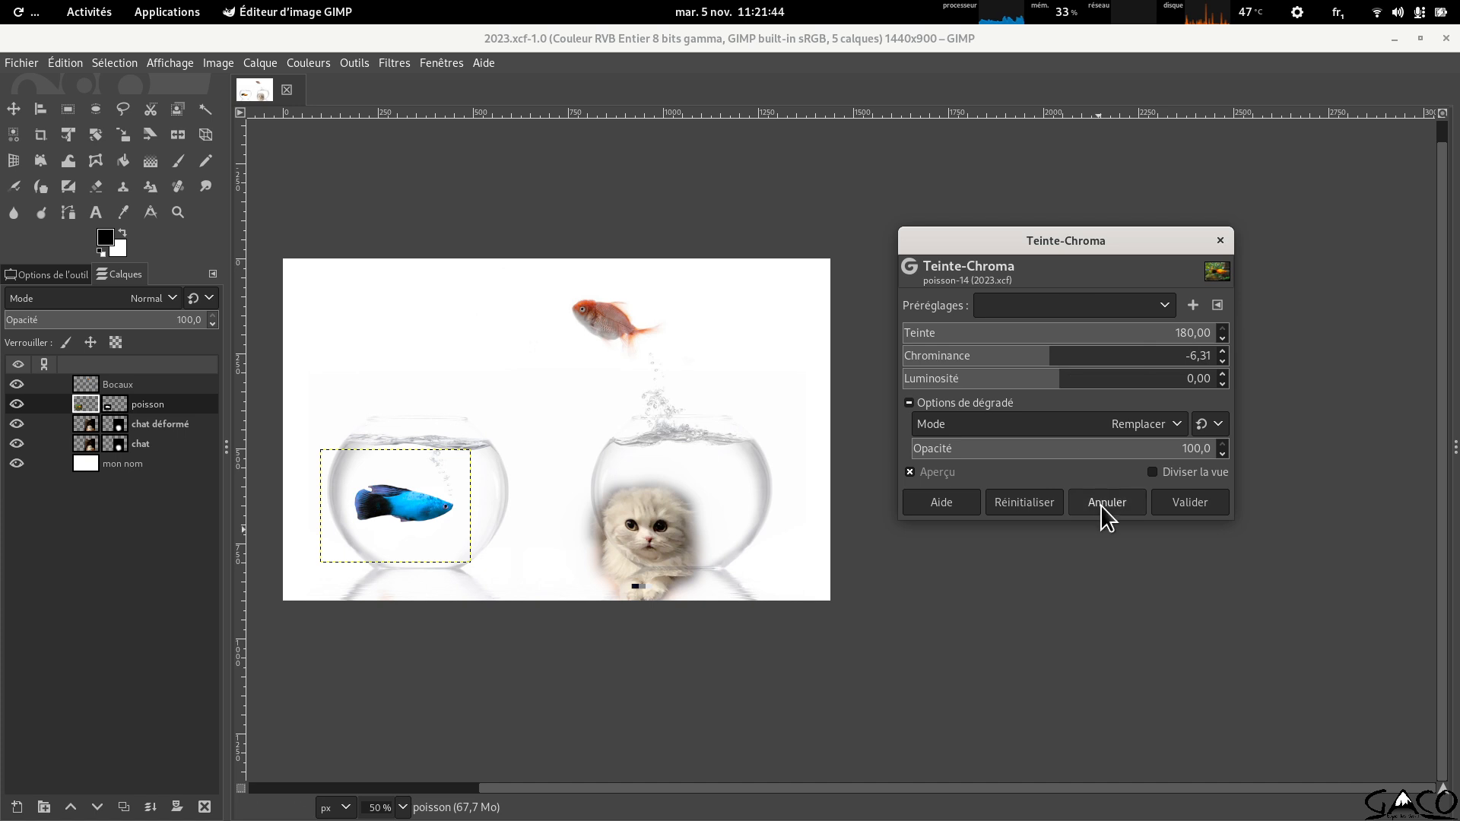
left_click(1187, 508)
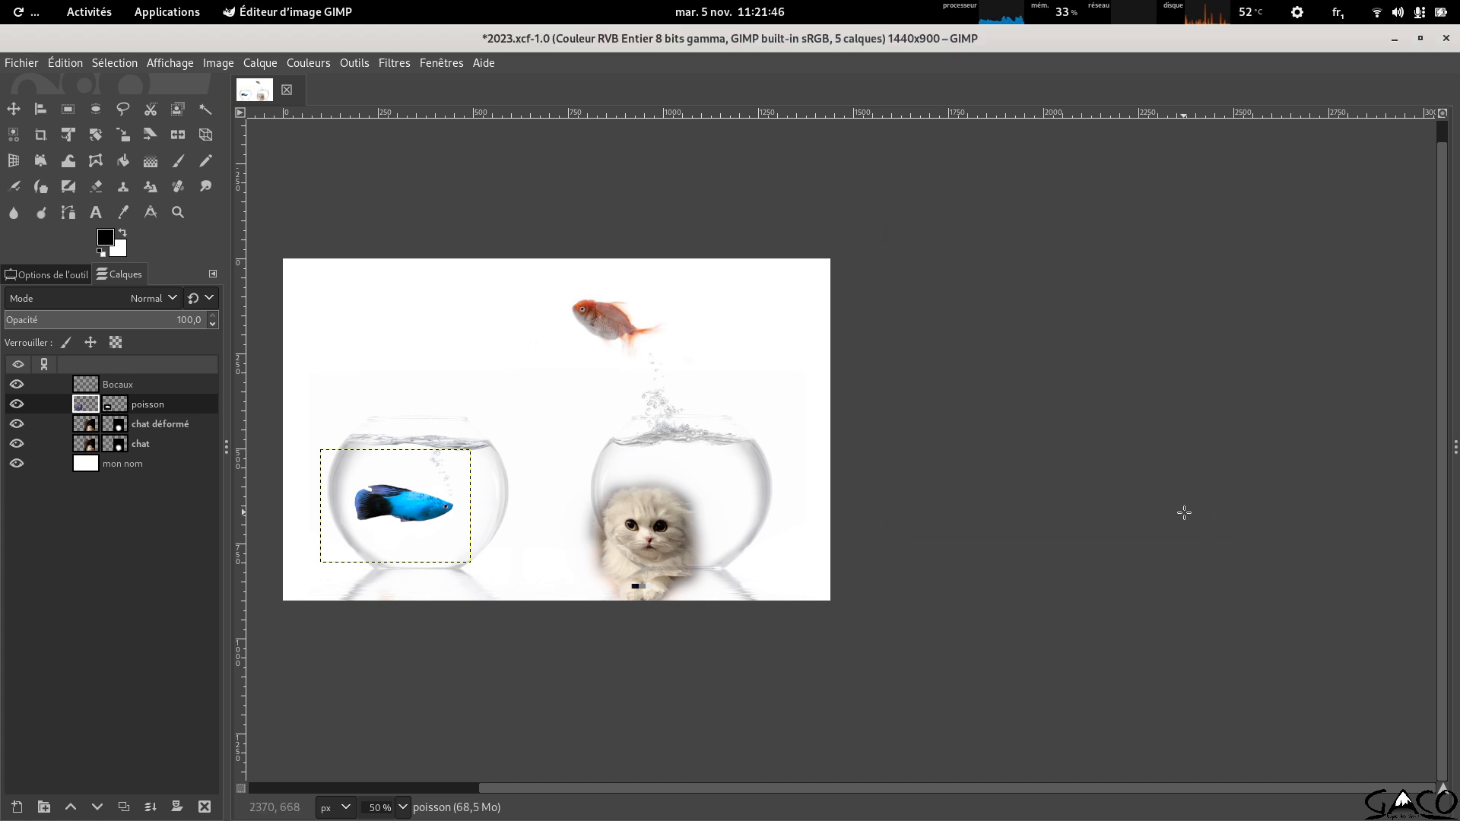
Check instruction 14 in consignes_2023.pdf, create a 1440 × 900 px layer named plasma and place it directly above the mon nom layer.
key("alt+Tab")
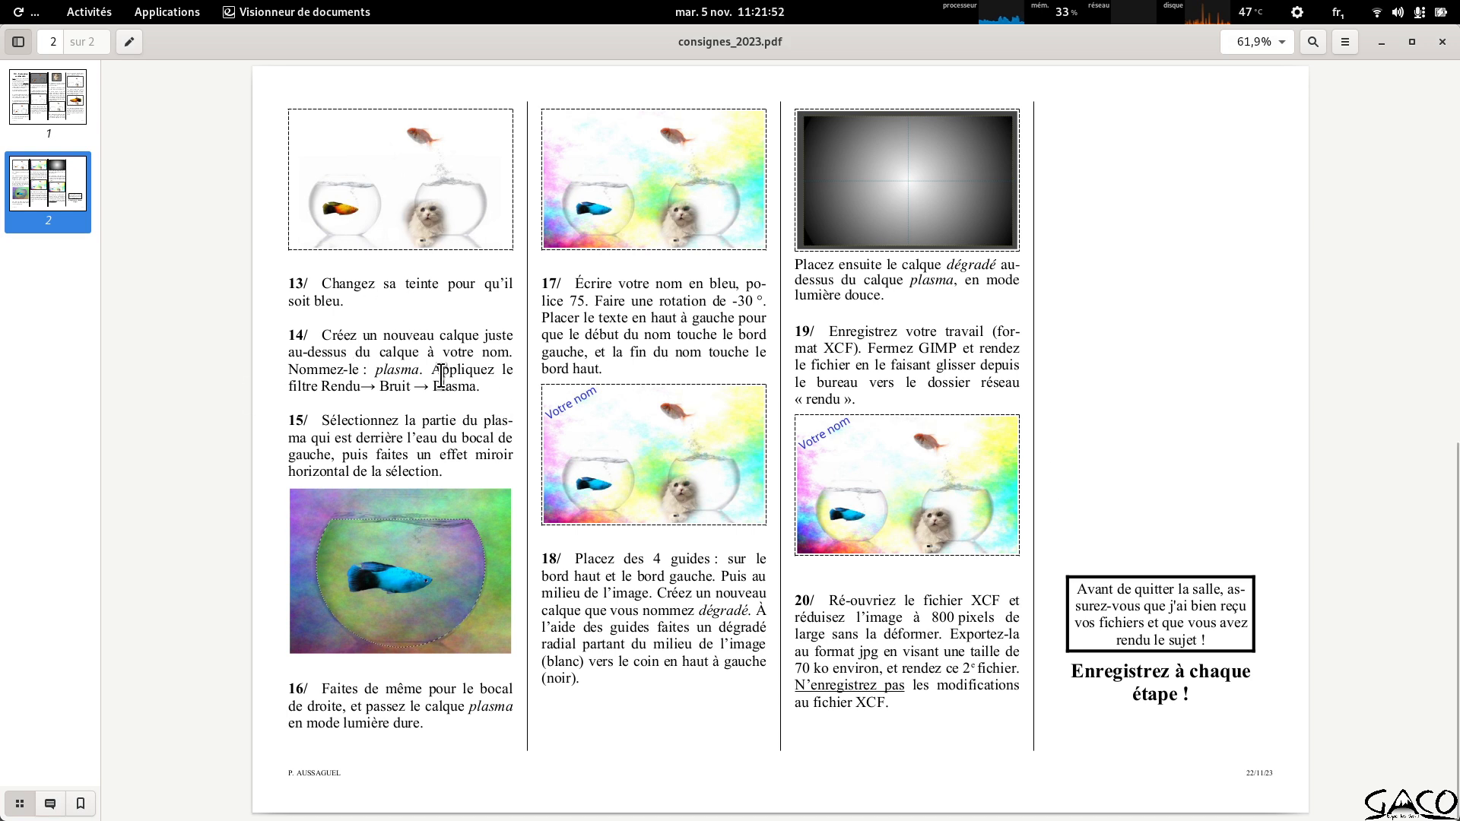
key("alt+Tab")
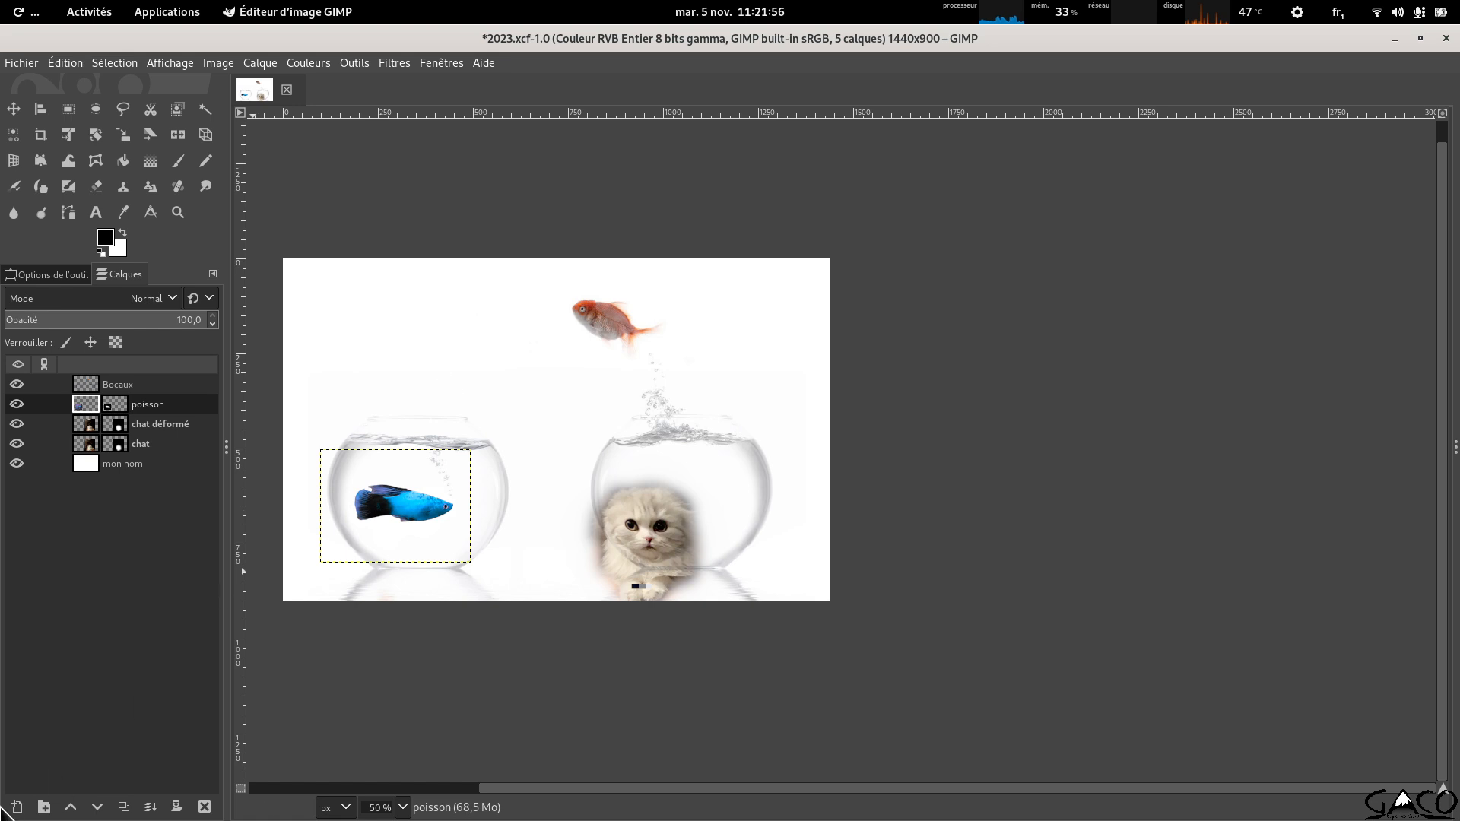
left_click(17, 807)
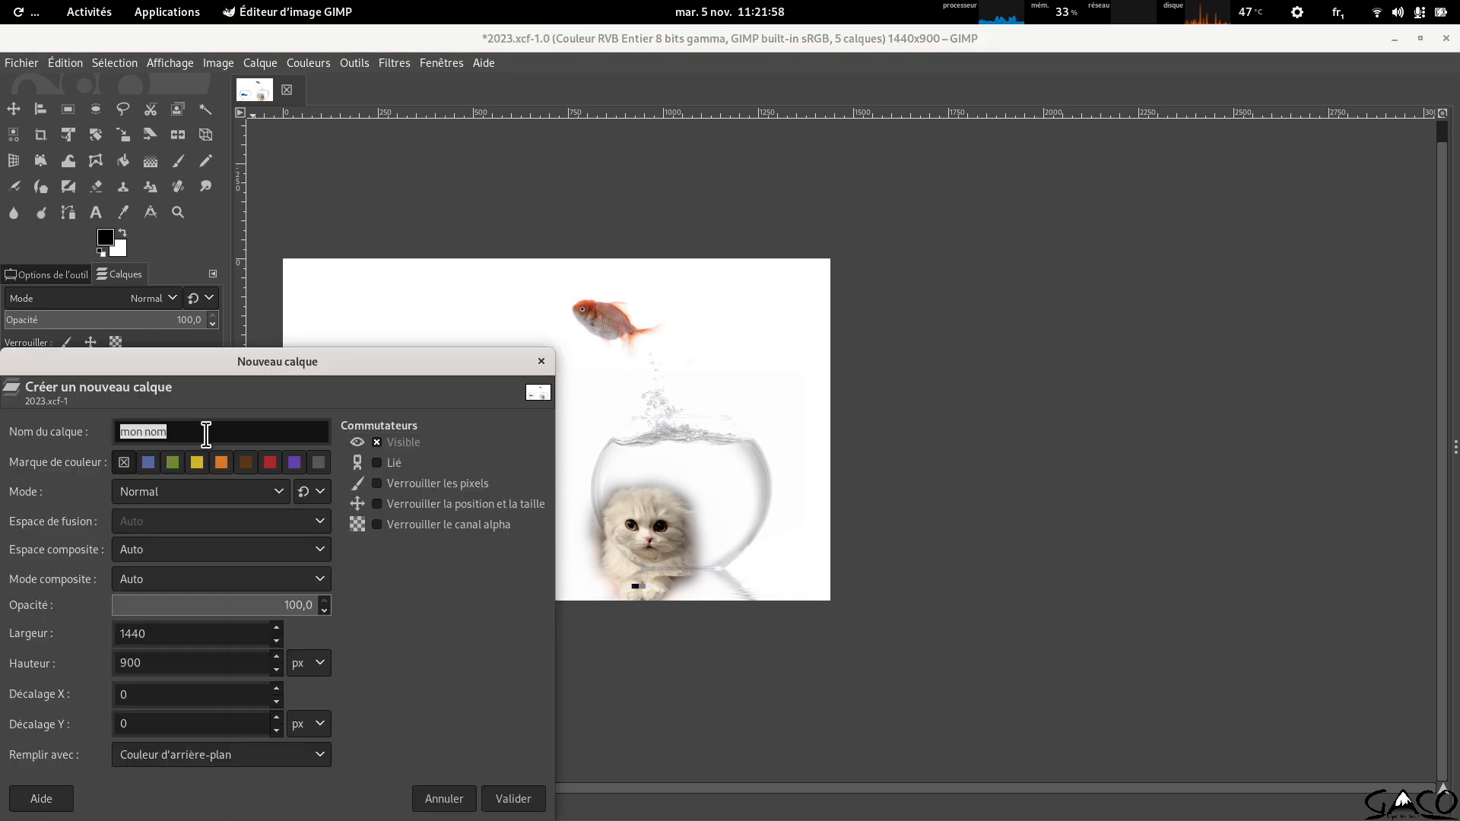
type("plasmaç")
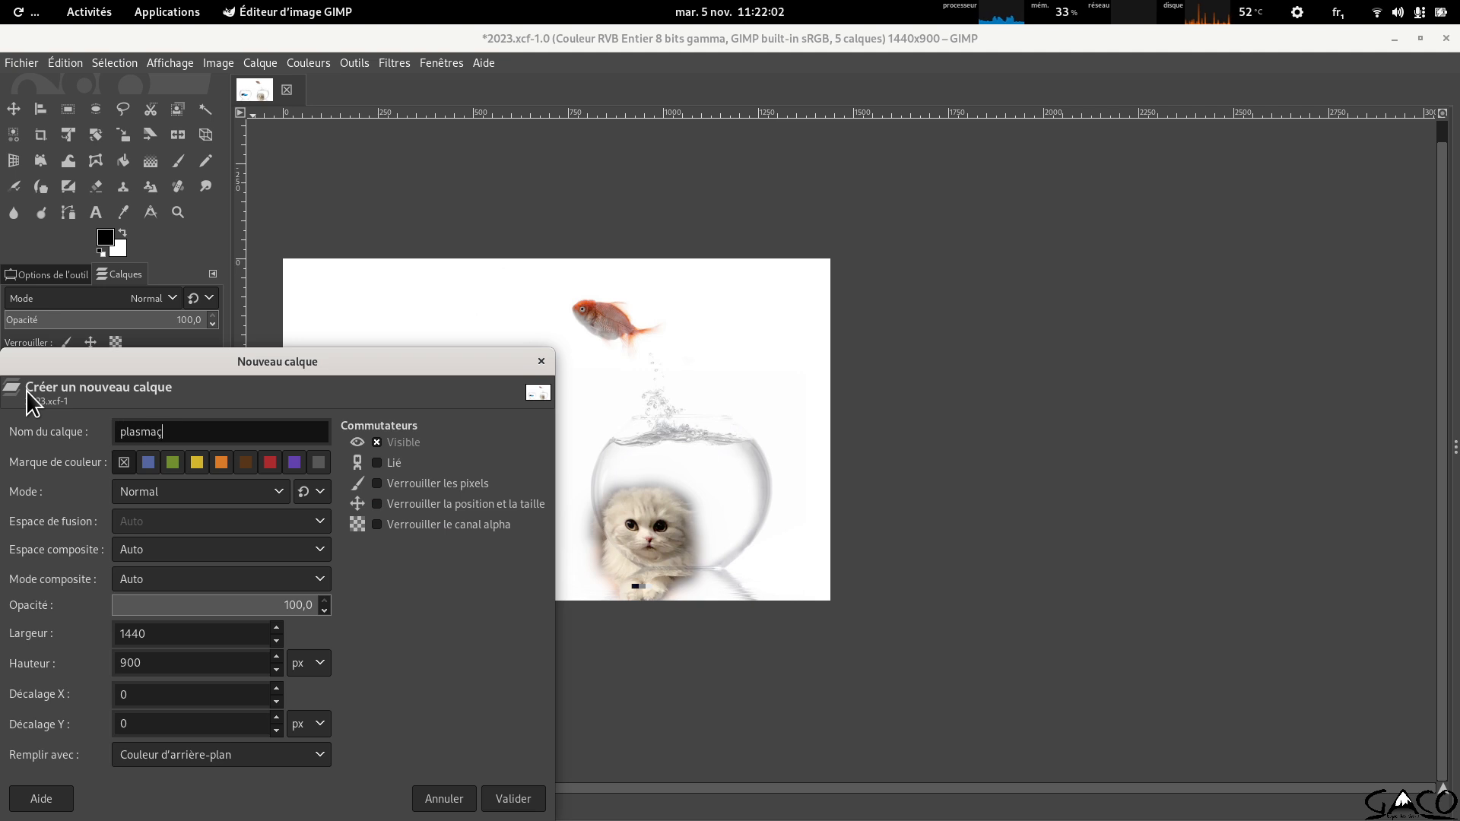
key("BackSpace")
key("Return")
left_click_drag(35, 404, 140, 473)
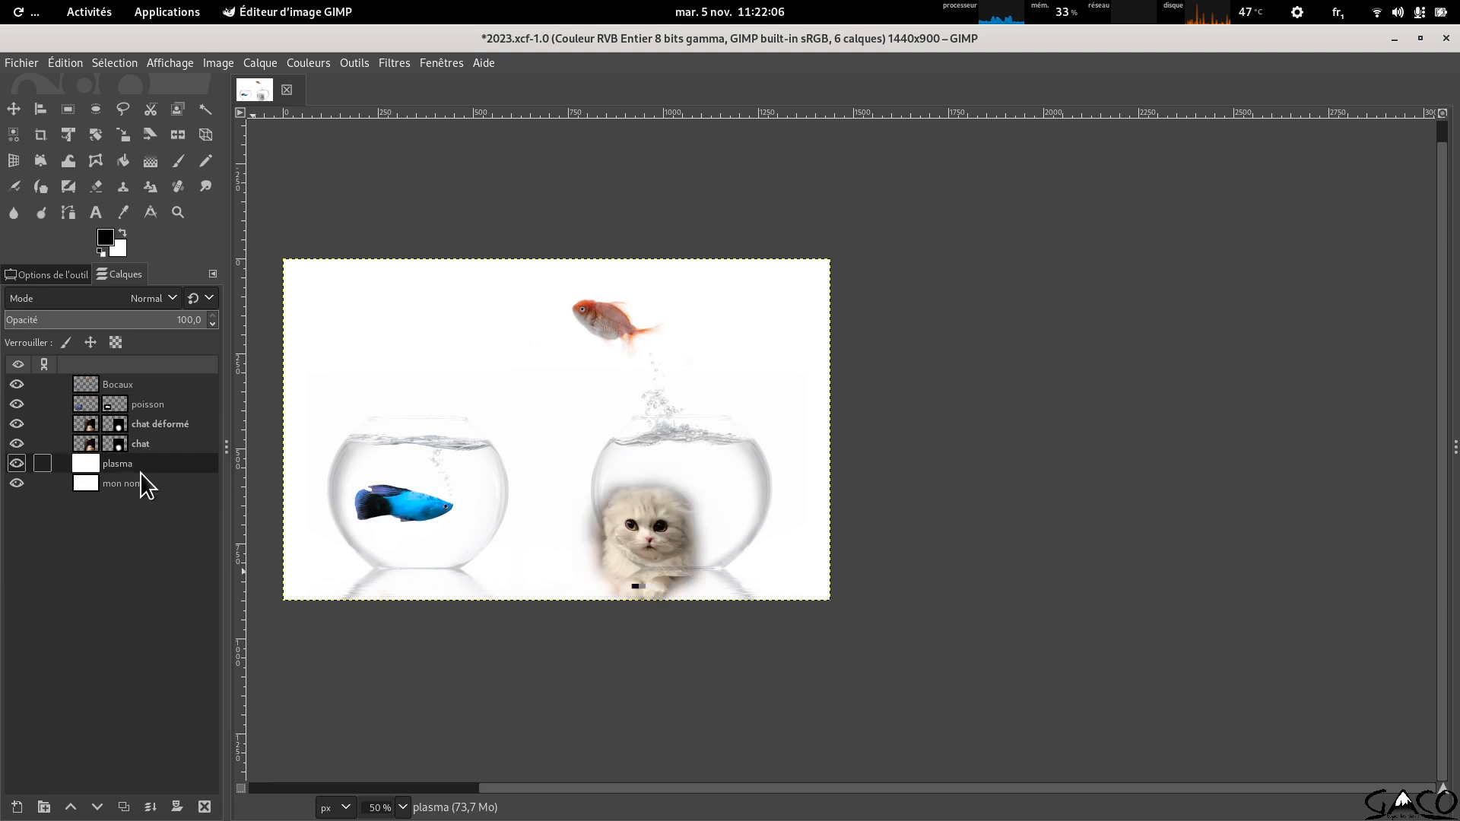
Fill the plasma layer with the Plasma noise render filter, using turbulence 1.0 and random seed 0.
left_click(376, 64)
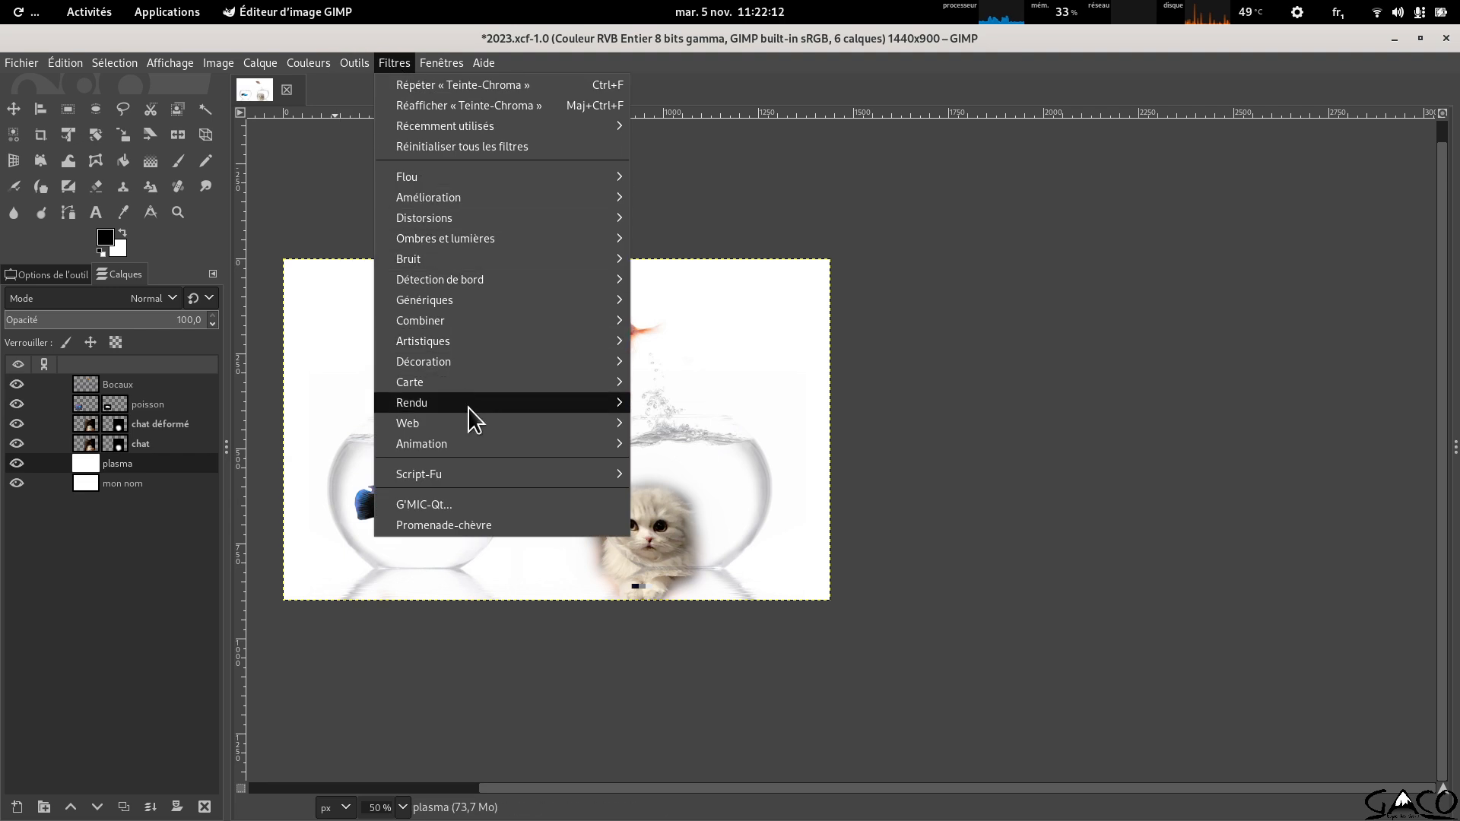
mouse_move(468, 408)
mouse_move(700, 426)
left_click(911, 459)
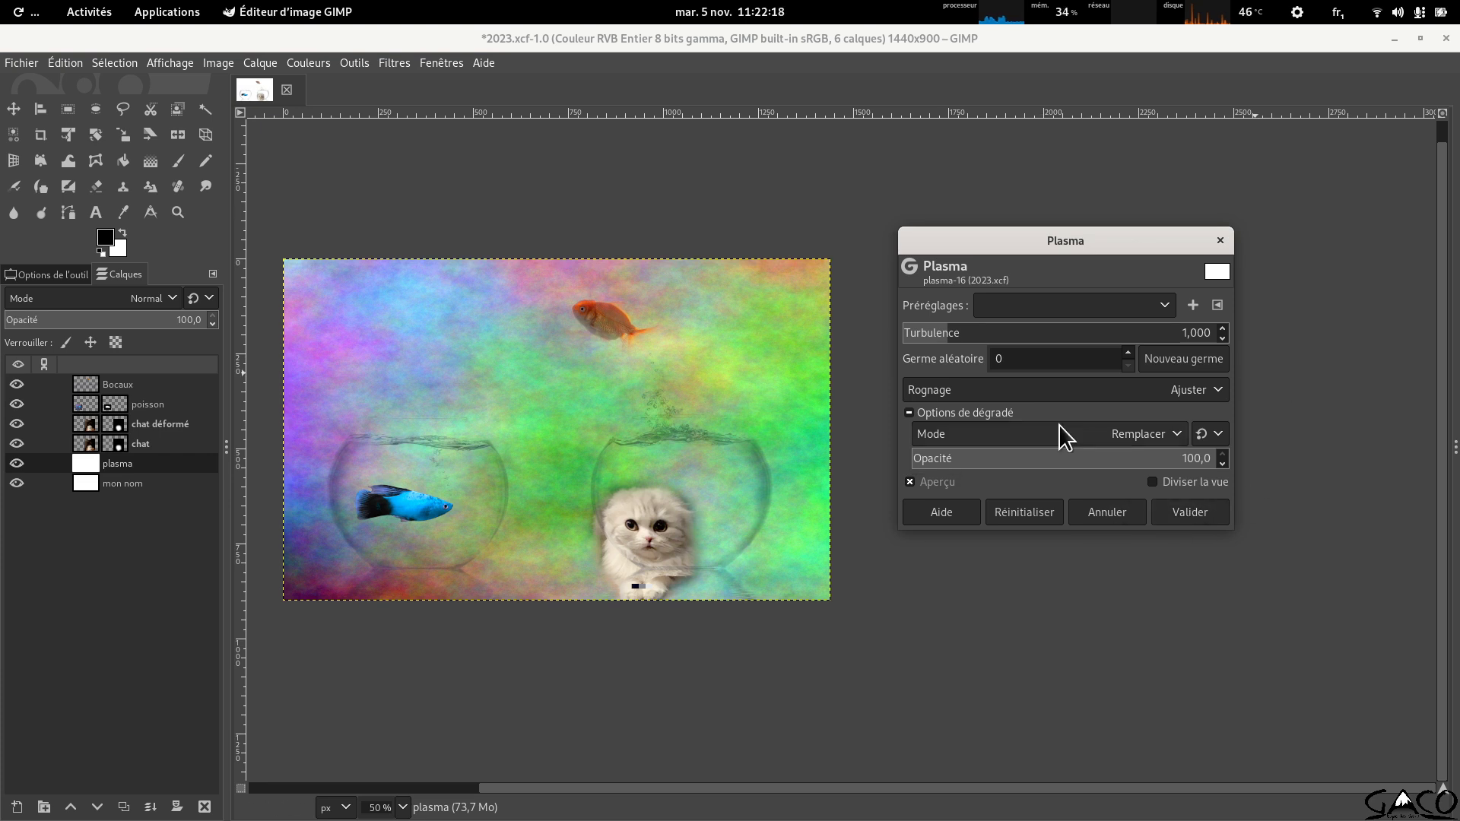
left_click(1189, 514)
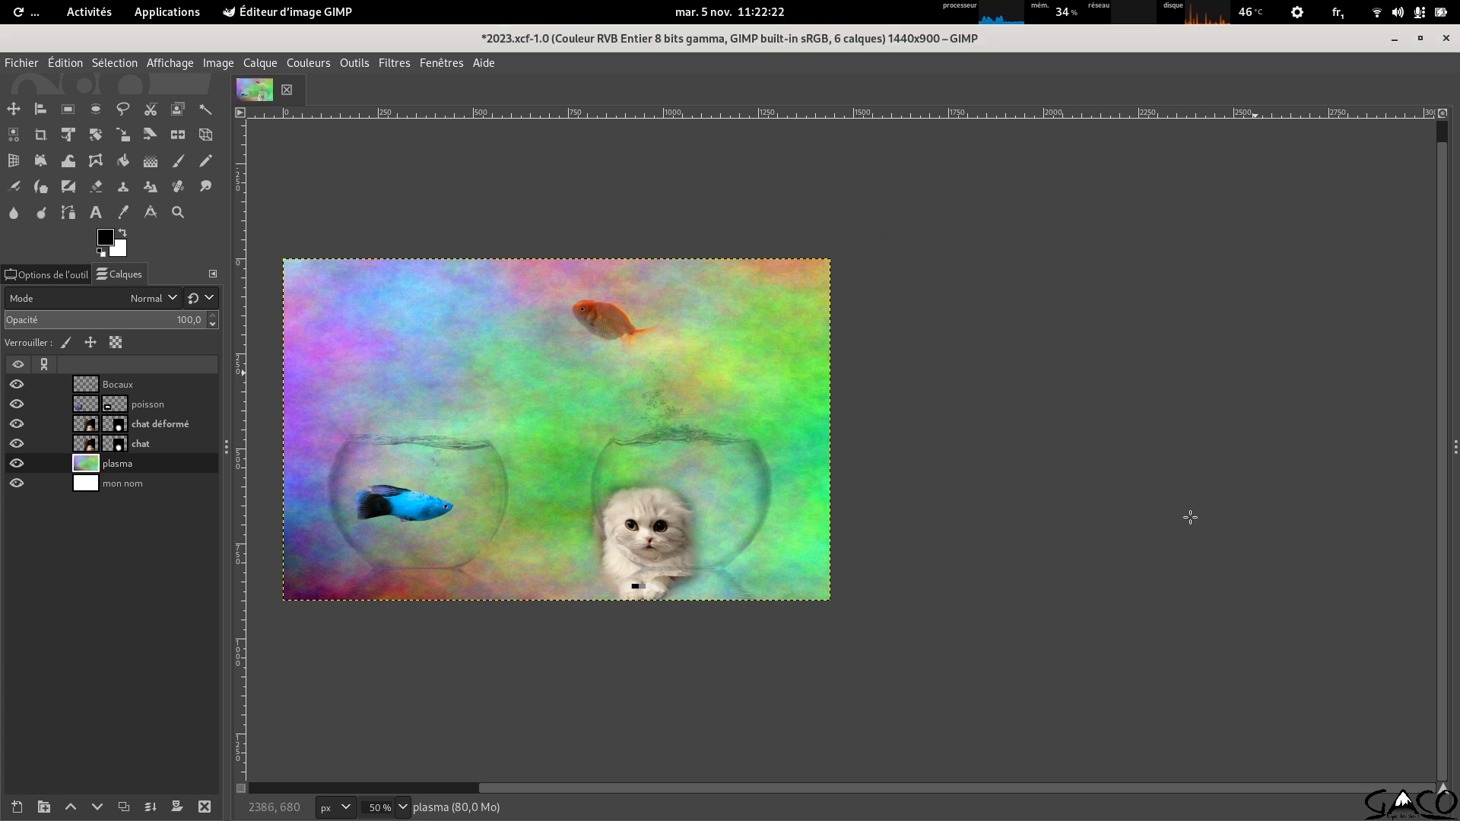
Read instruction 15 in consignes_2023.pdf and save 2023.xcf.
key("alt+Tab")
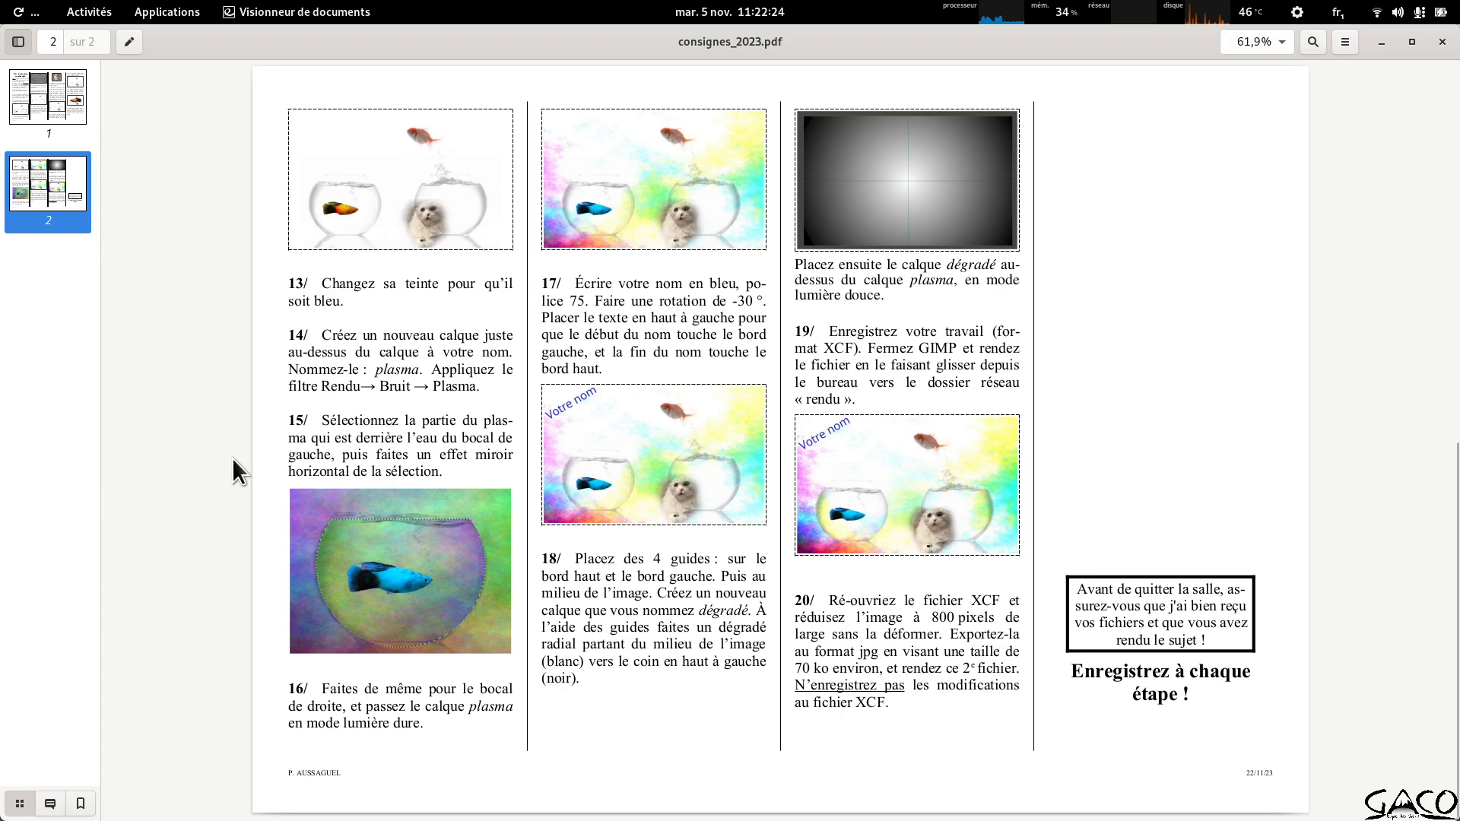
key("alt+Tab")
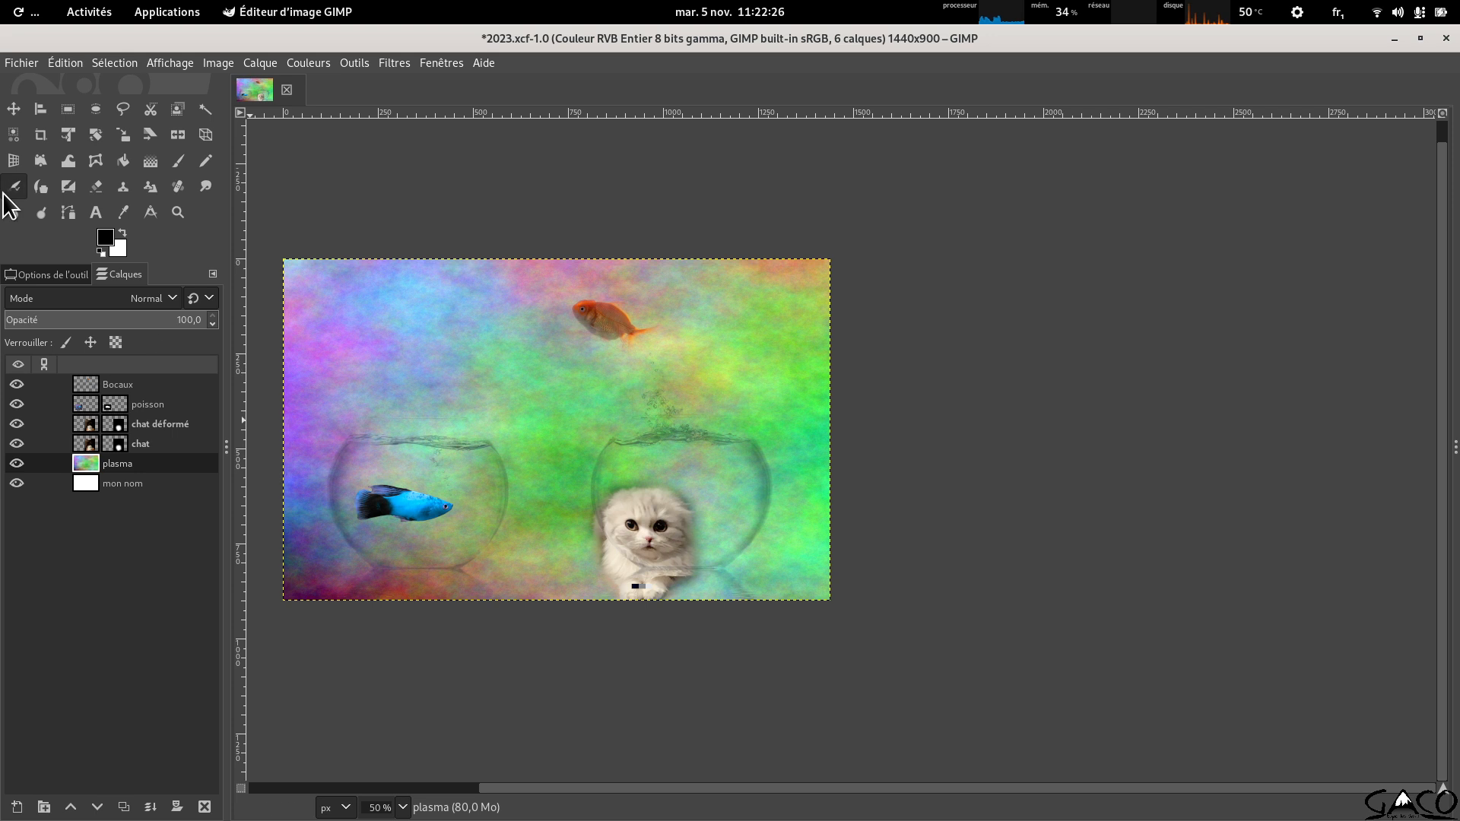
key("ctrl+s")
Draw an elliptical selection about 465 × 450 px and adjust its edges to follow the left bowl's outline.
scroll(412, 532, "up", 3)
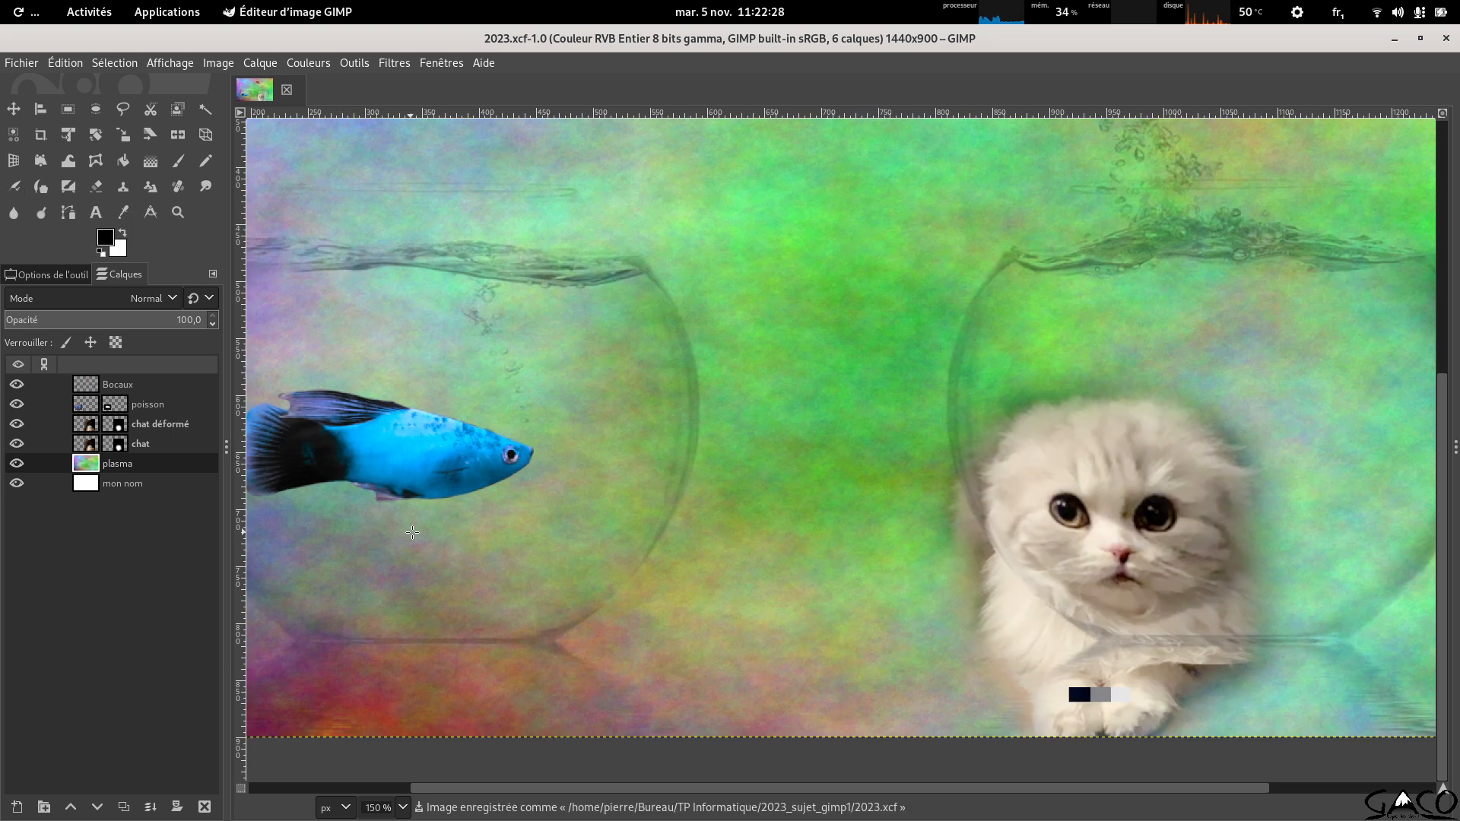
key("space")
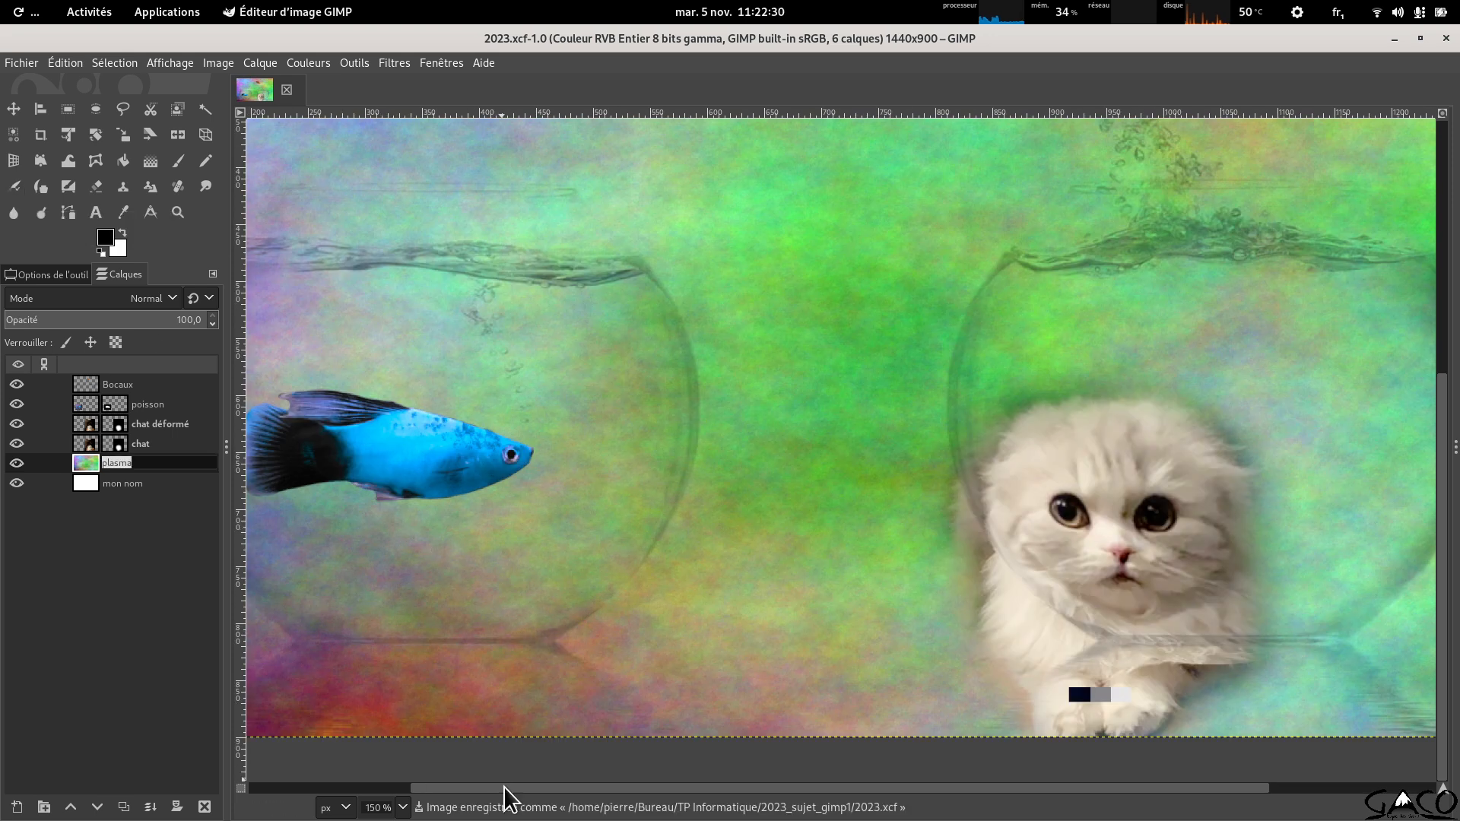
key("ctrl+shift+f")
left_click_drag(555, 760, 712, 721)
left_click(1107, 513)
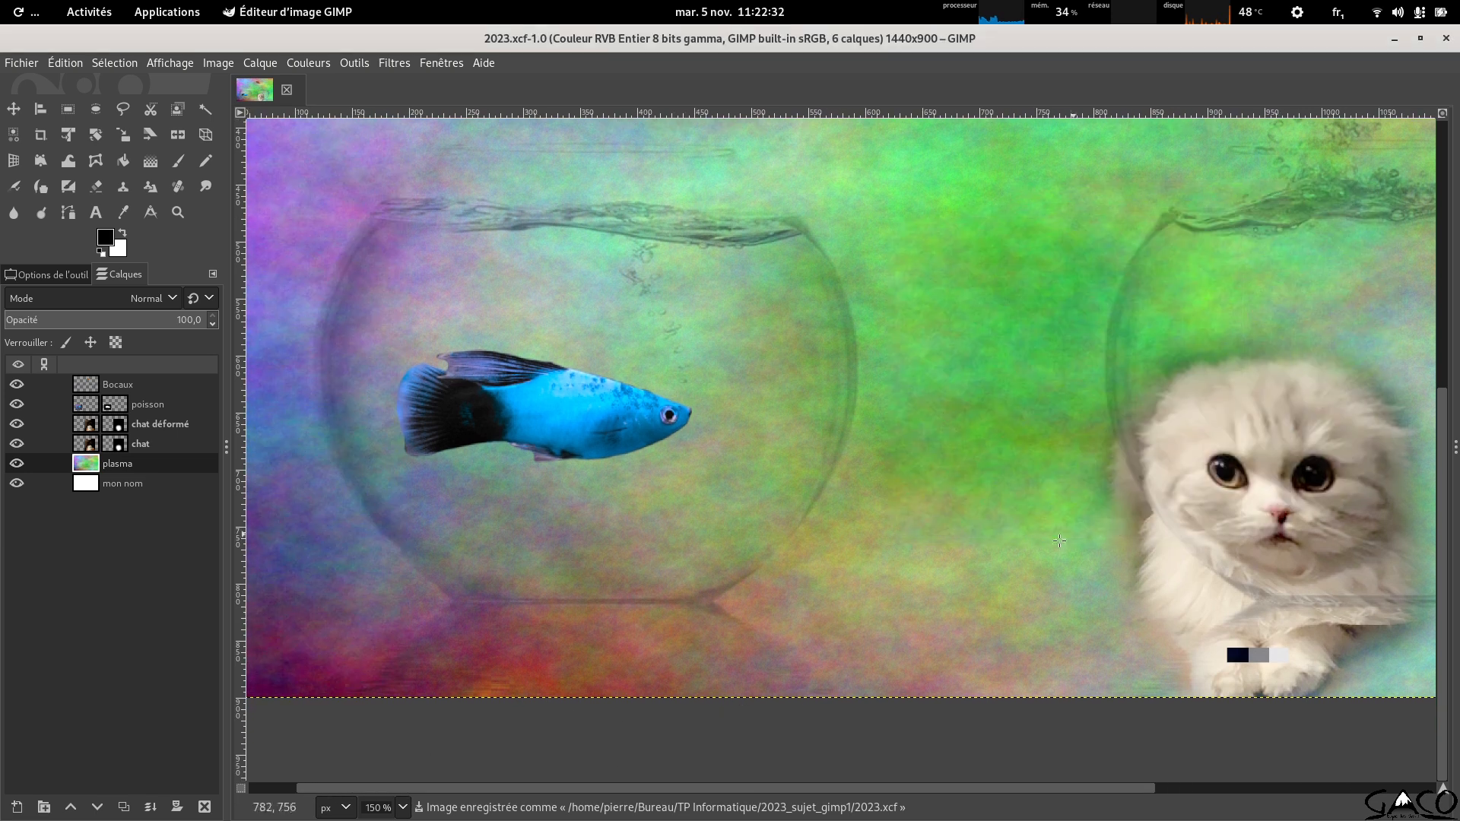
left_click_drag(880, 704, 1067, 714)
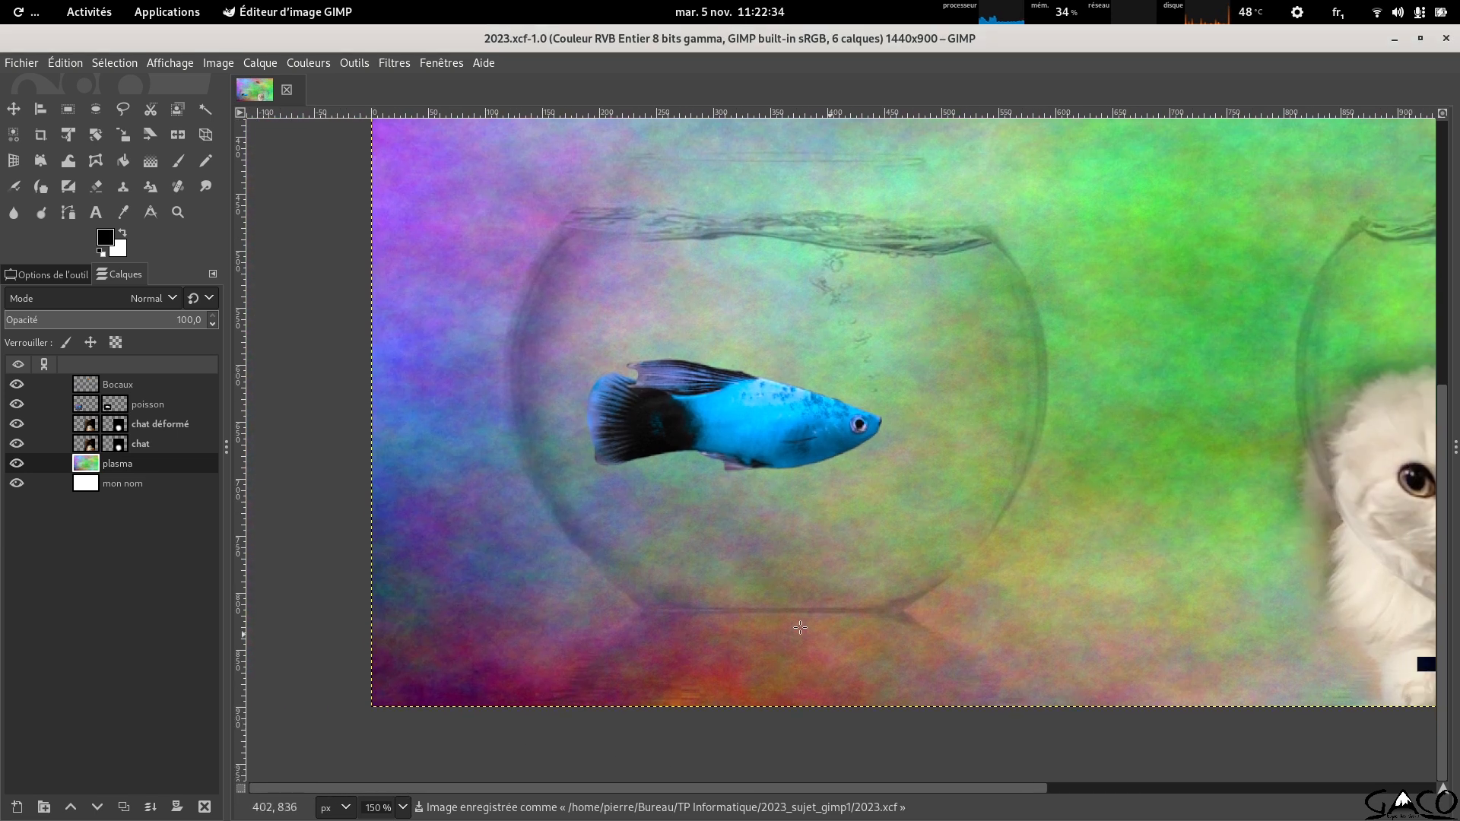
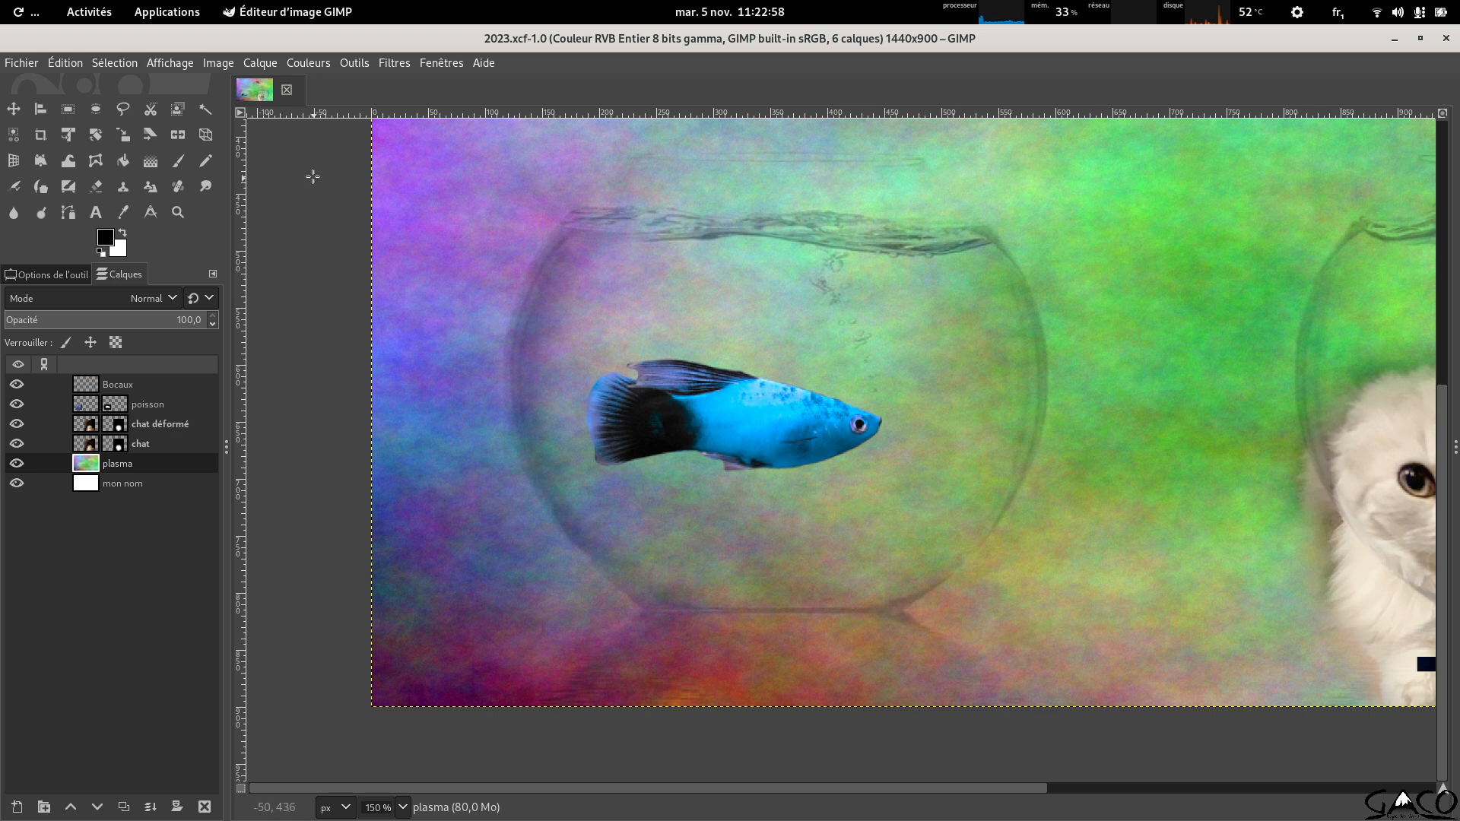
left_click(95, 109)
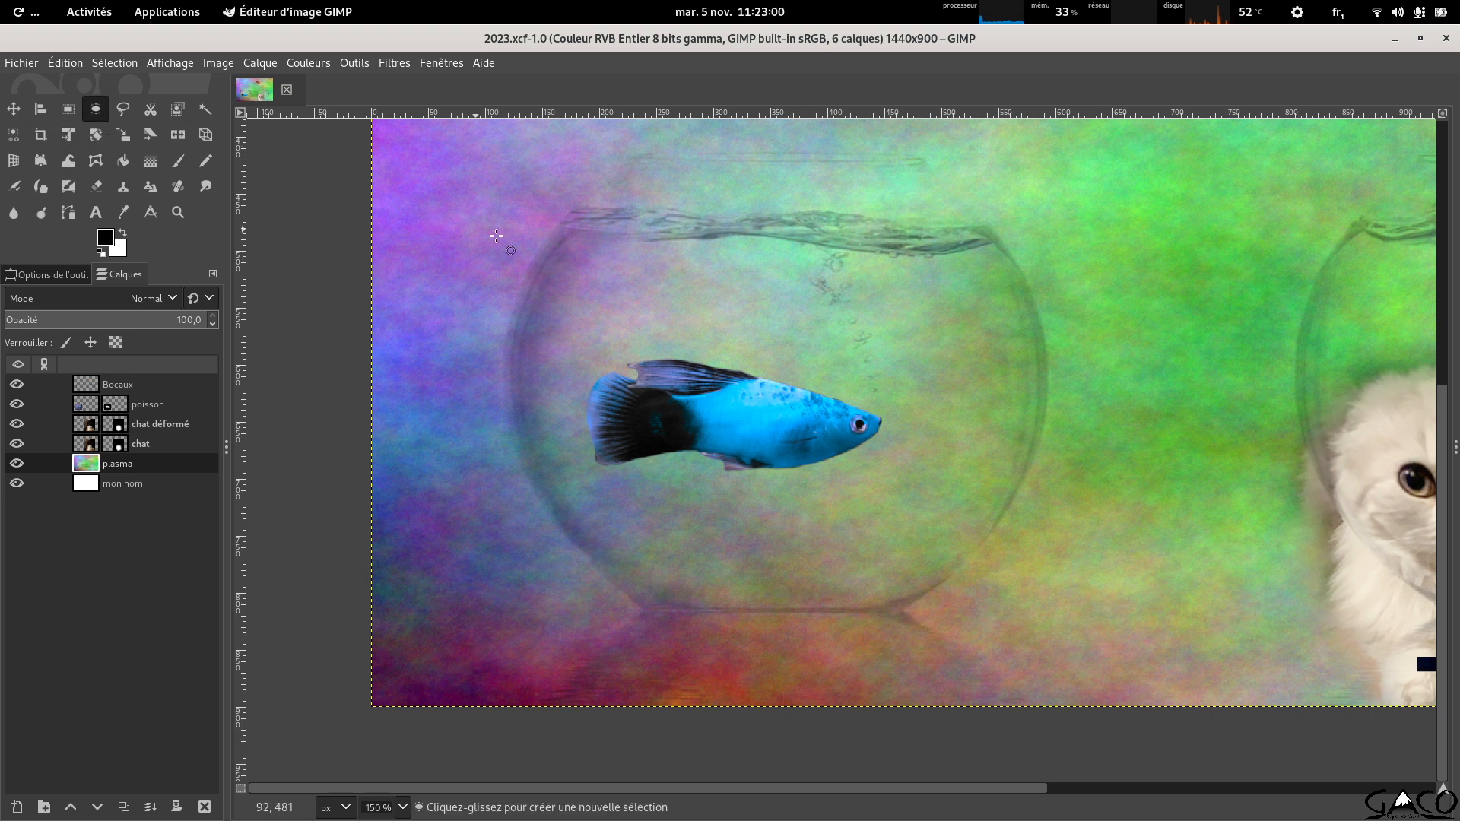
left_click_drag(569, 220, 1030, 626)
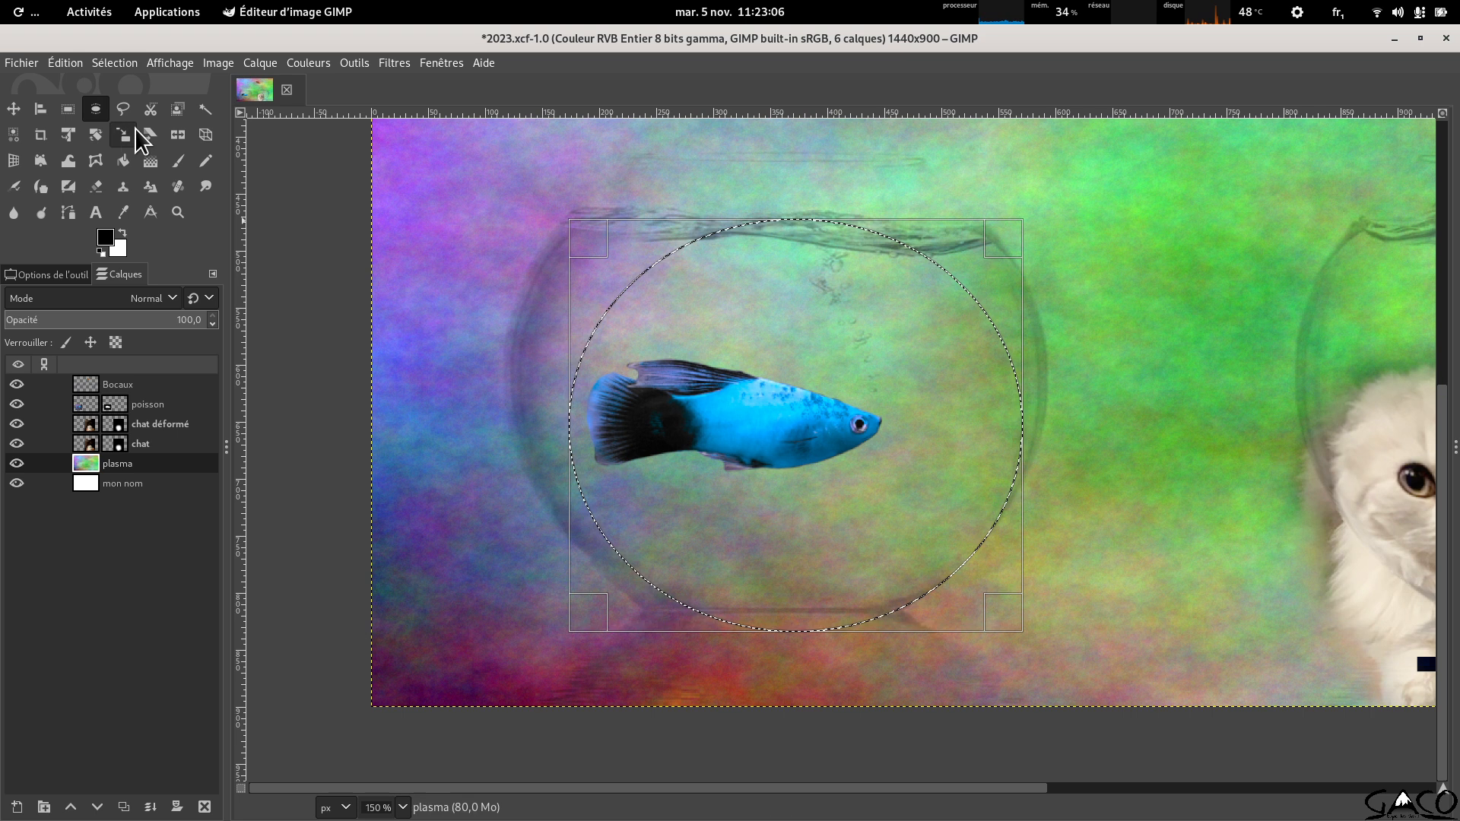
left_click_drag(998, 242, 1021, 172)
left_click_drag(579, 367, 522, 365)
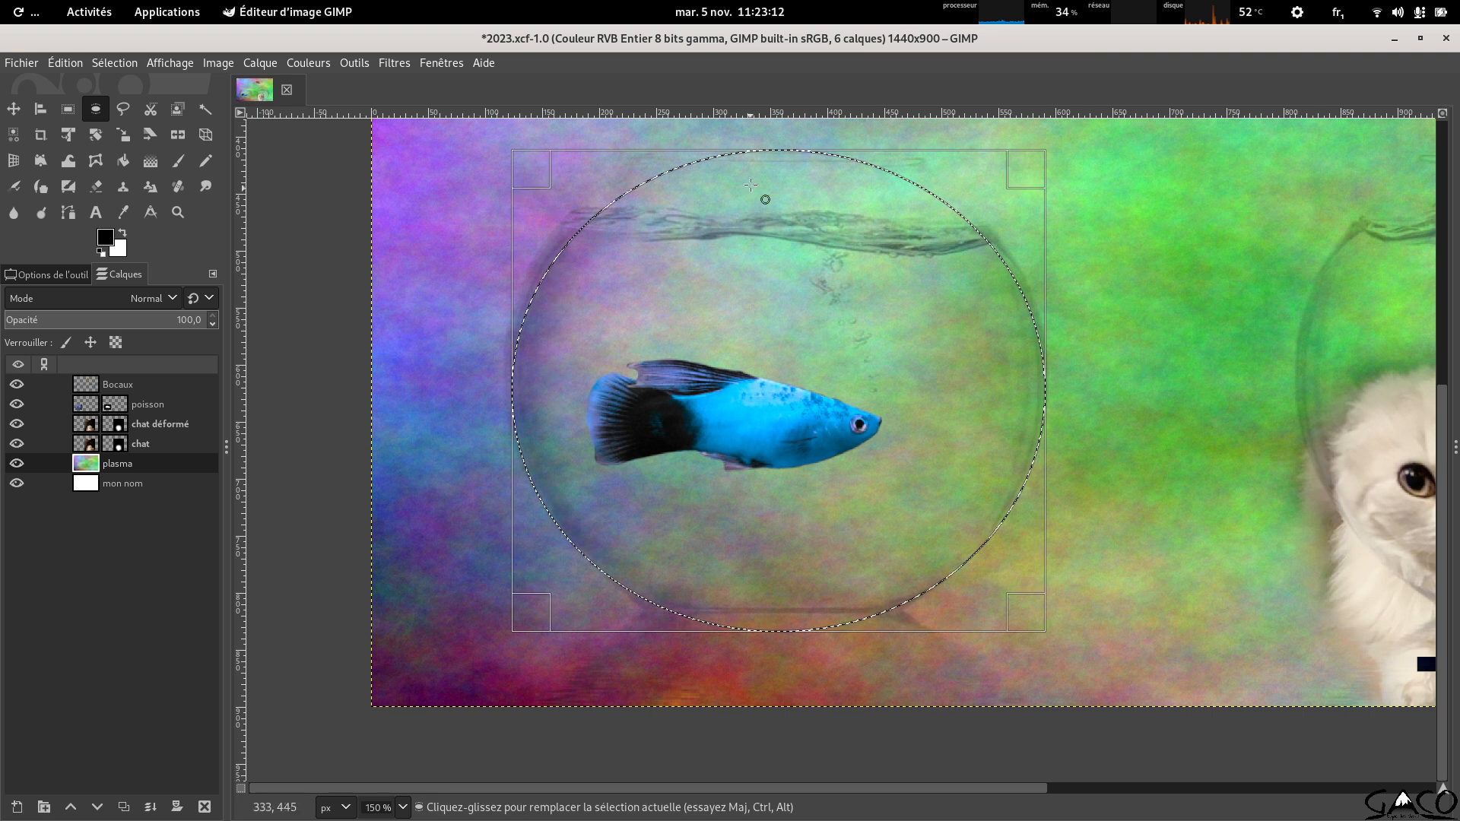
left_click_drag(750, 185, 749, 152)
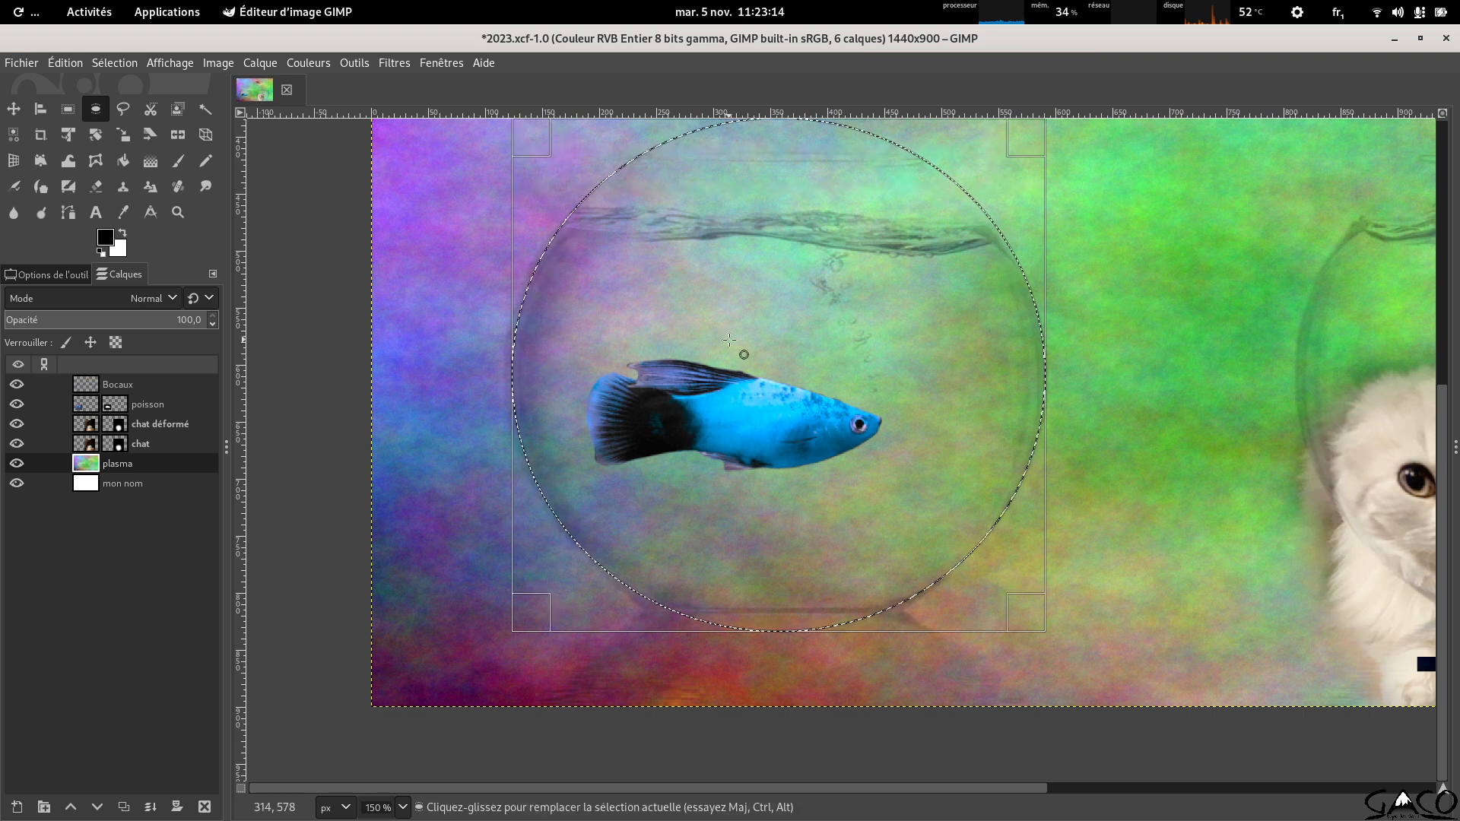
key("ctrl+z")
key("ctrl+y")
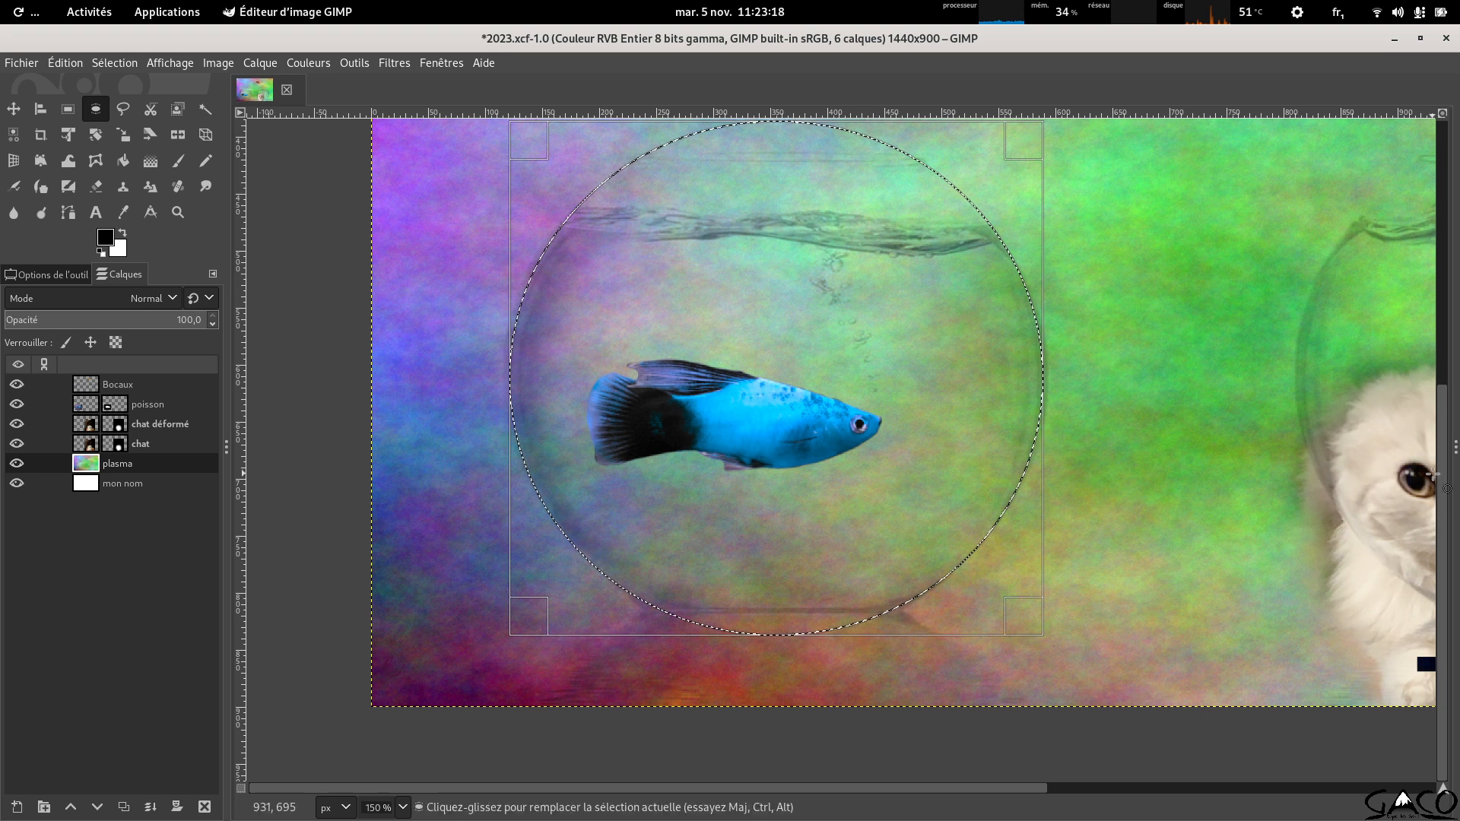
scroll(1443, 472, "up", 2)
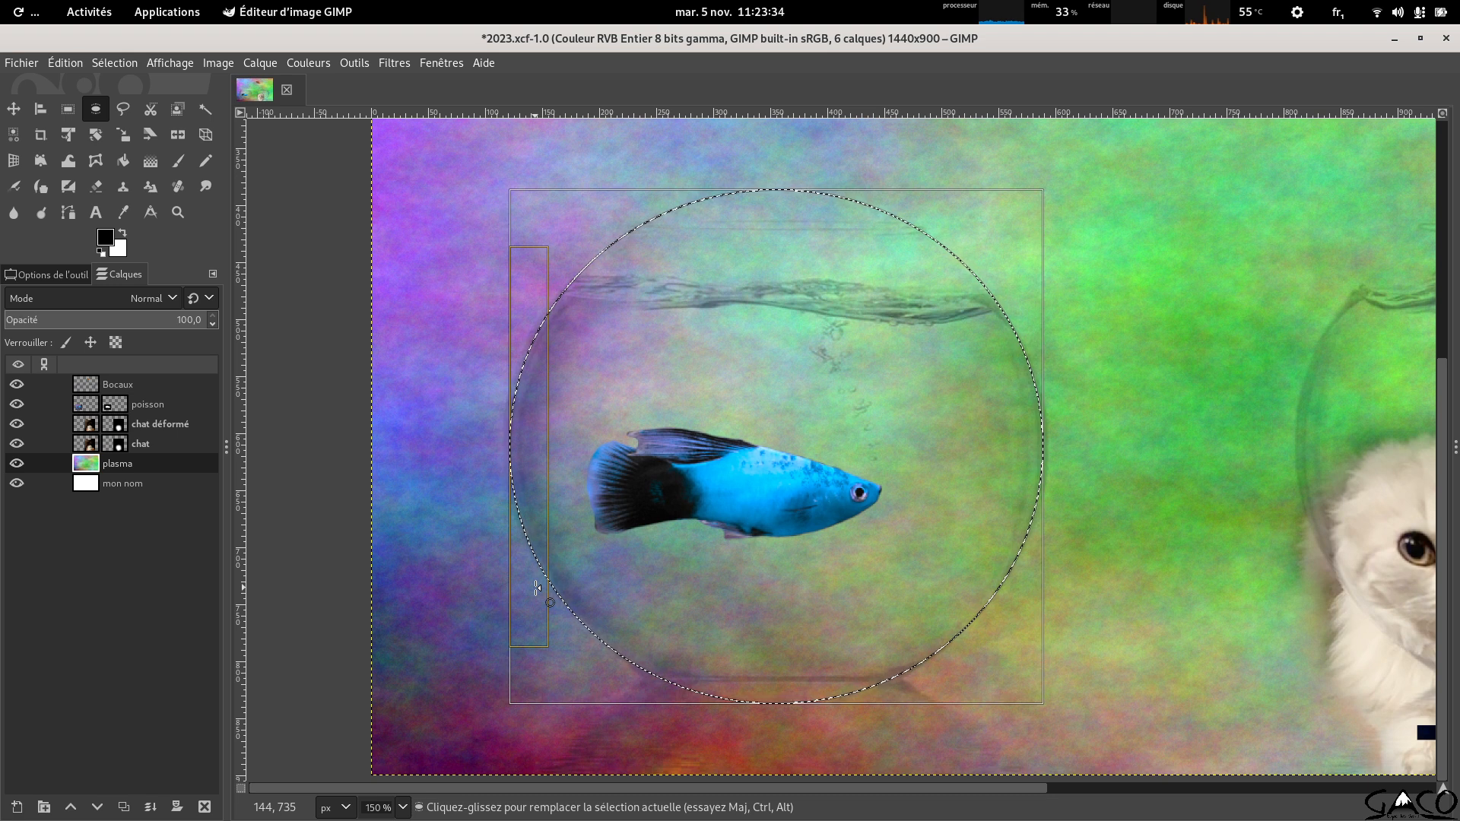
Subtract rectangular areas above the water line and below the base of the left bowl from the elliptical selection.
key("ctrl")
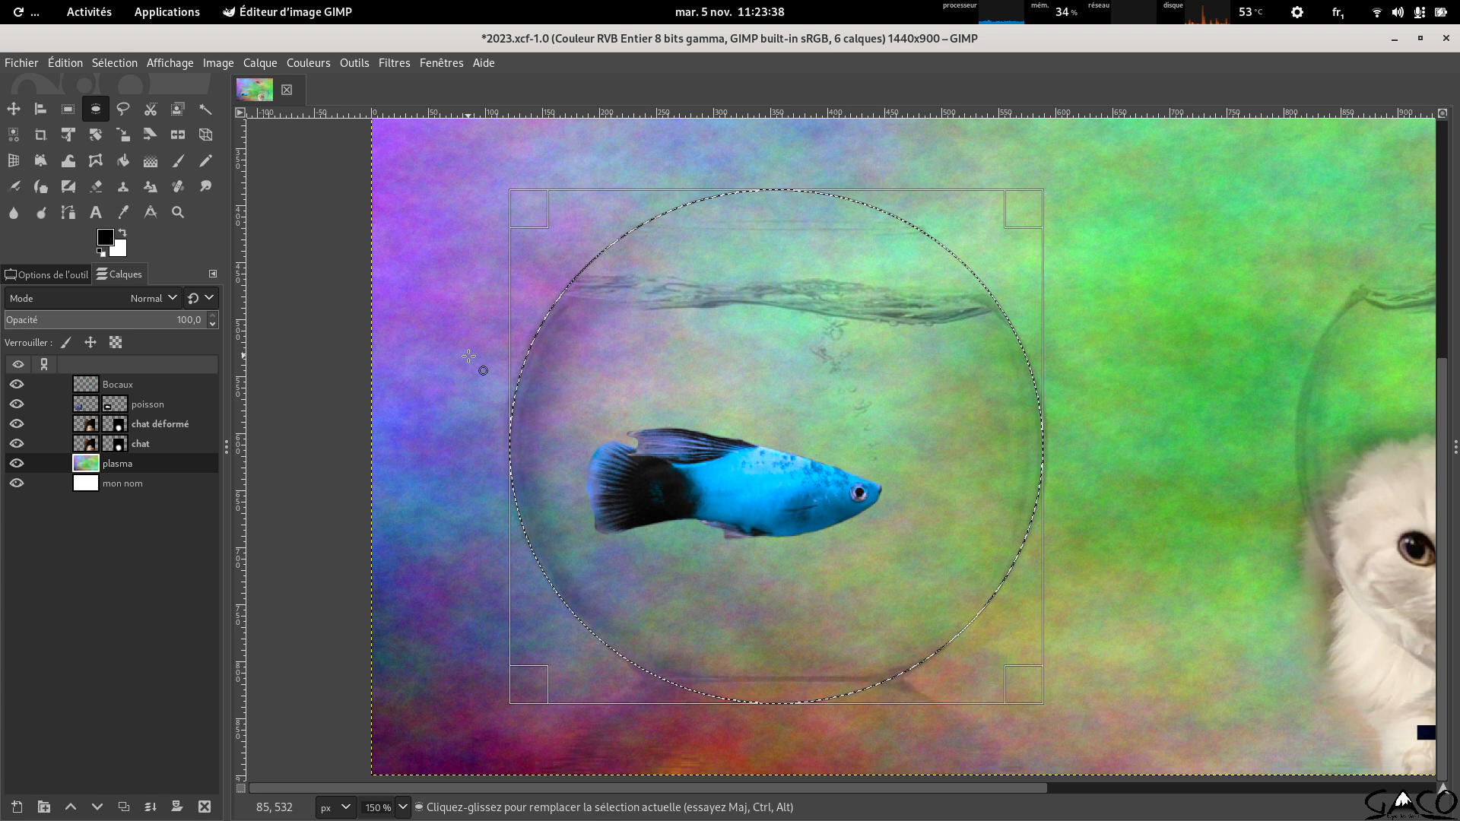
left_click(70, 111)
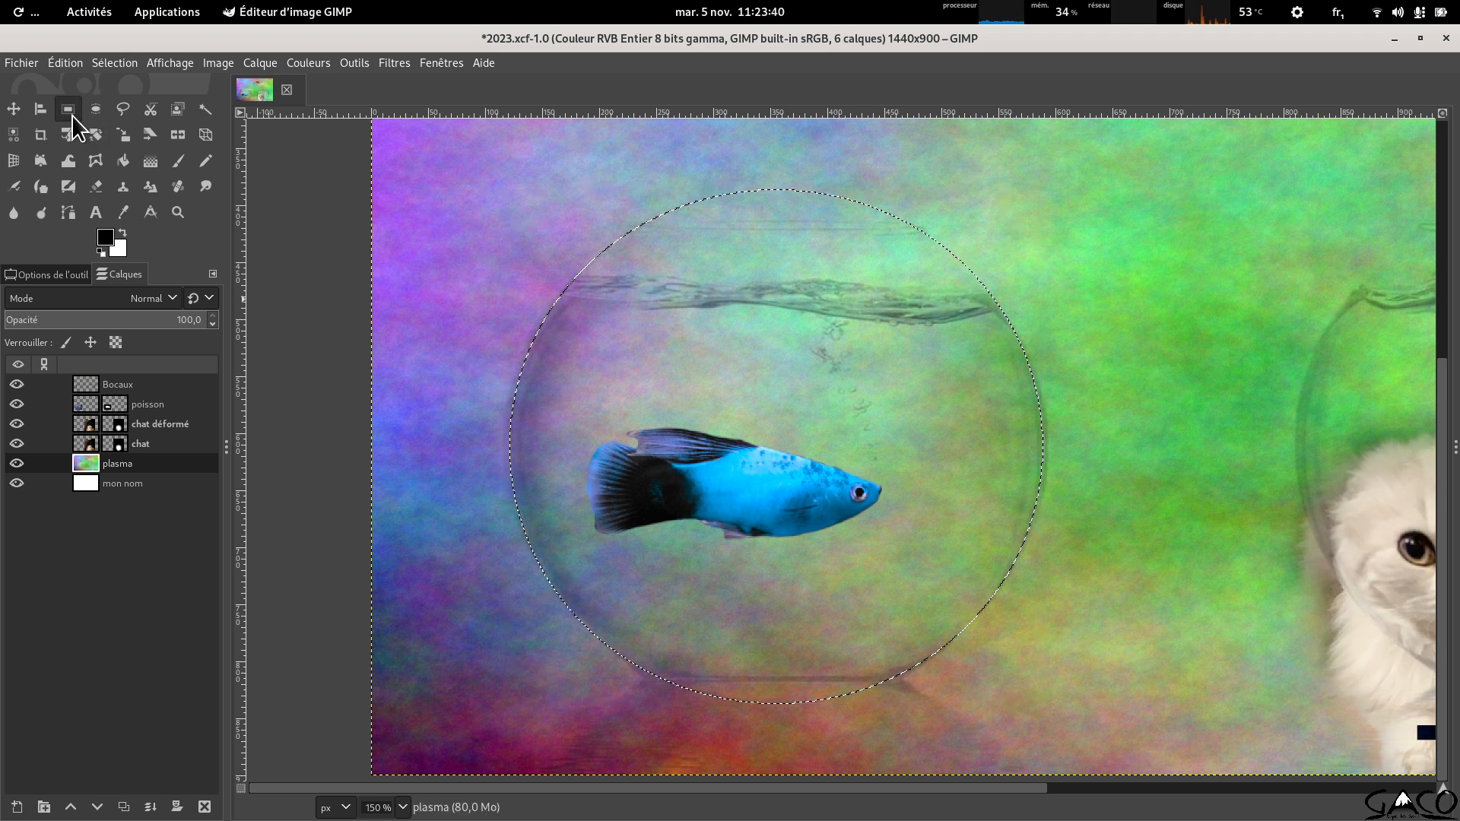
key("ctrl+shift")
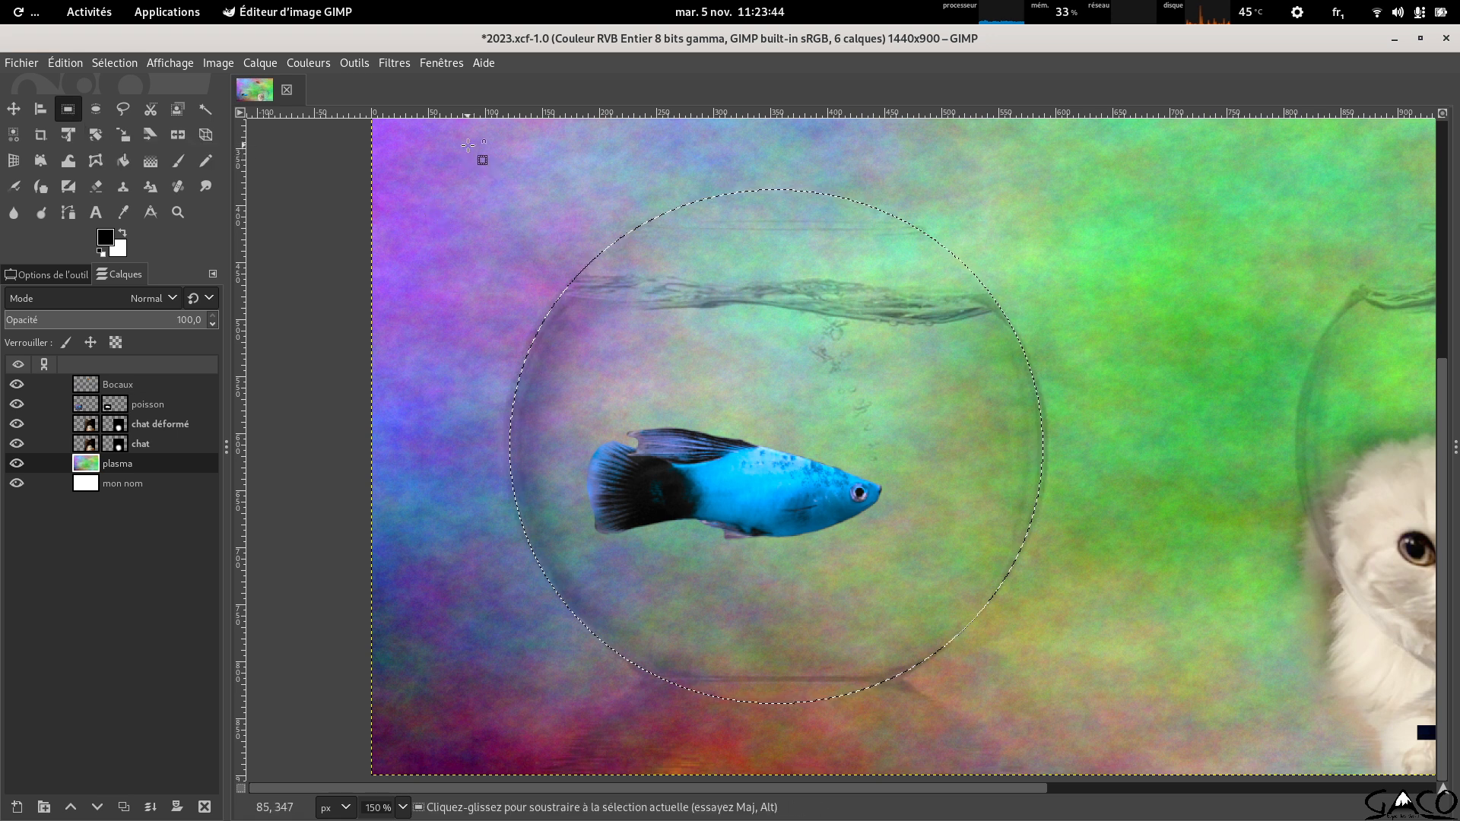
left_click_drag(468, 145, 1133, 303)
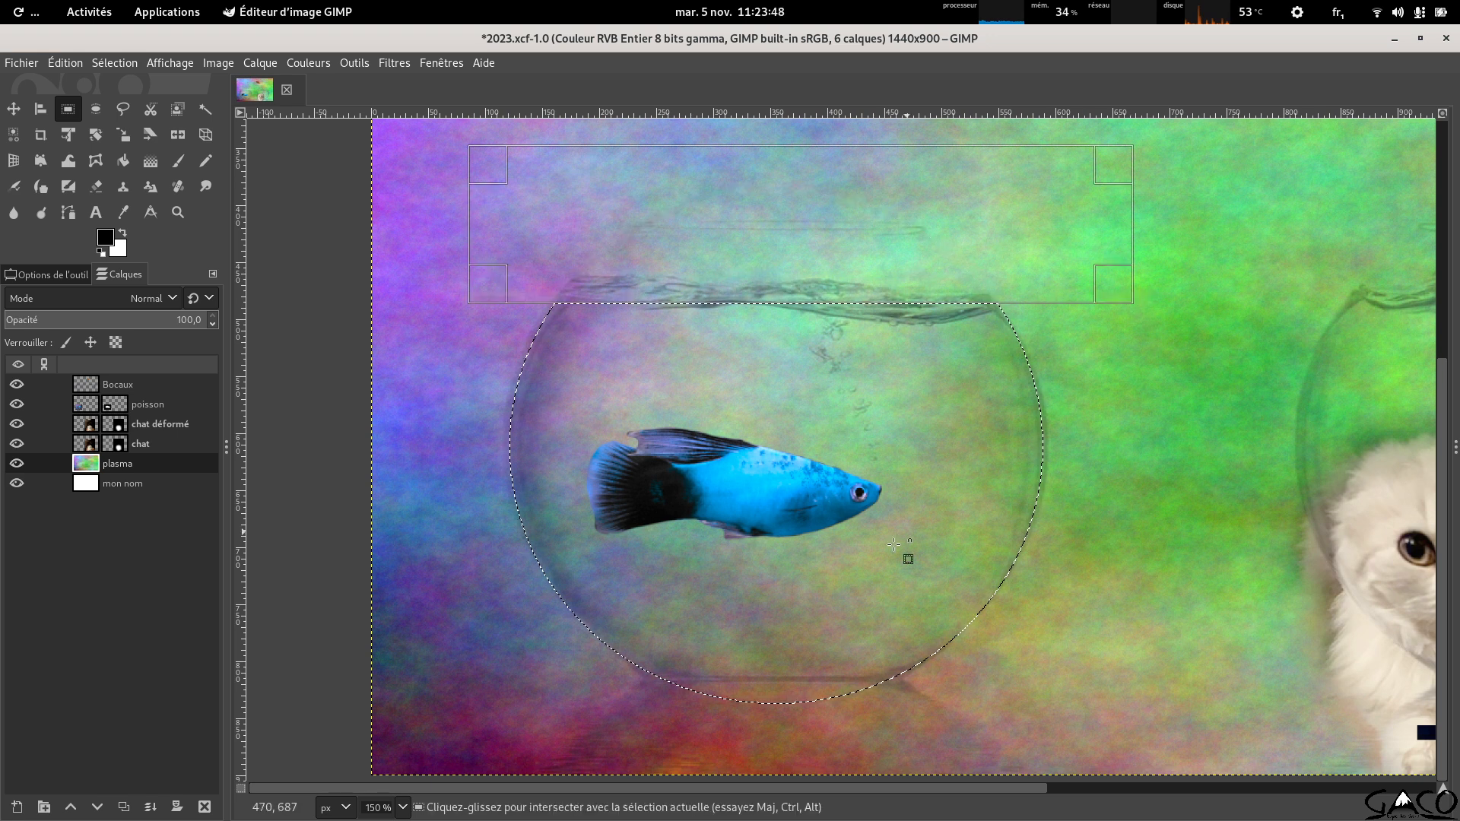
left_click_drag(578, 737, 1113, 680)
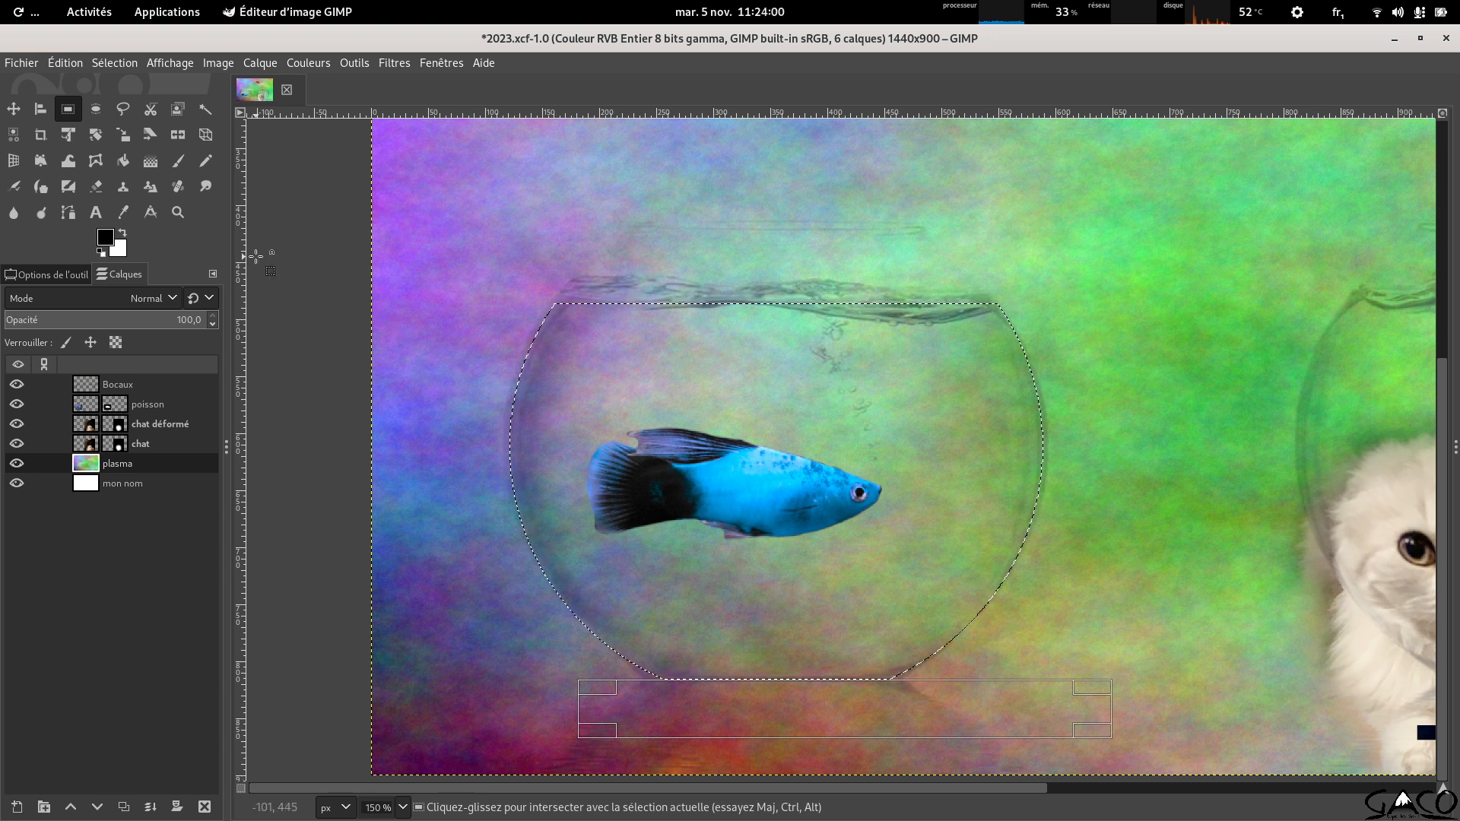
Mirror the selected plasma area of the left bowl horizontally and save 2023.xcf.
left_click(177, 141)
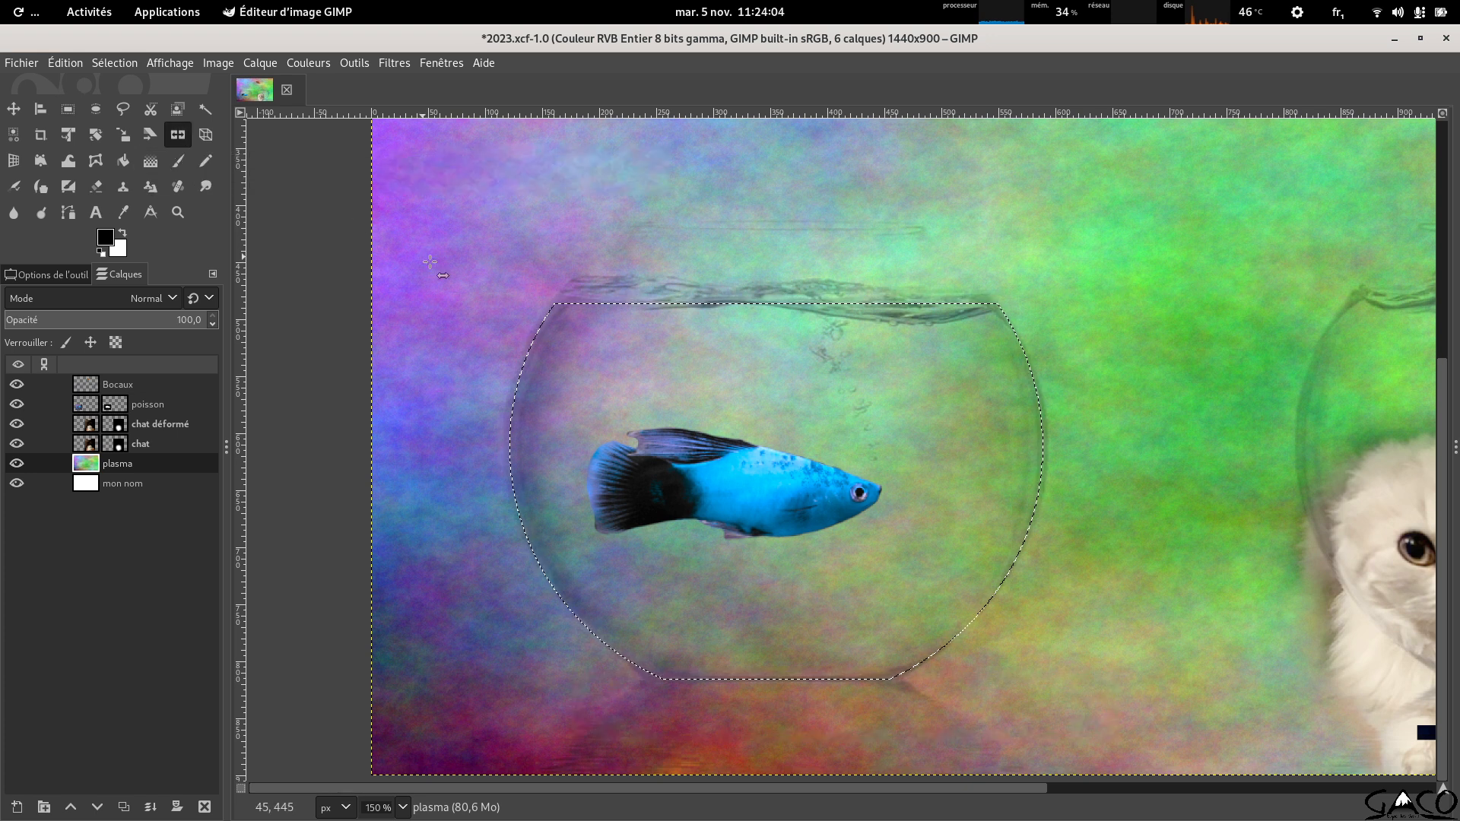
left_click(600, 351)
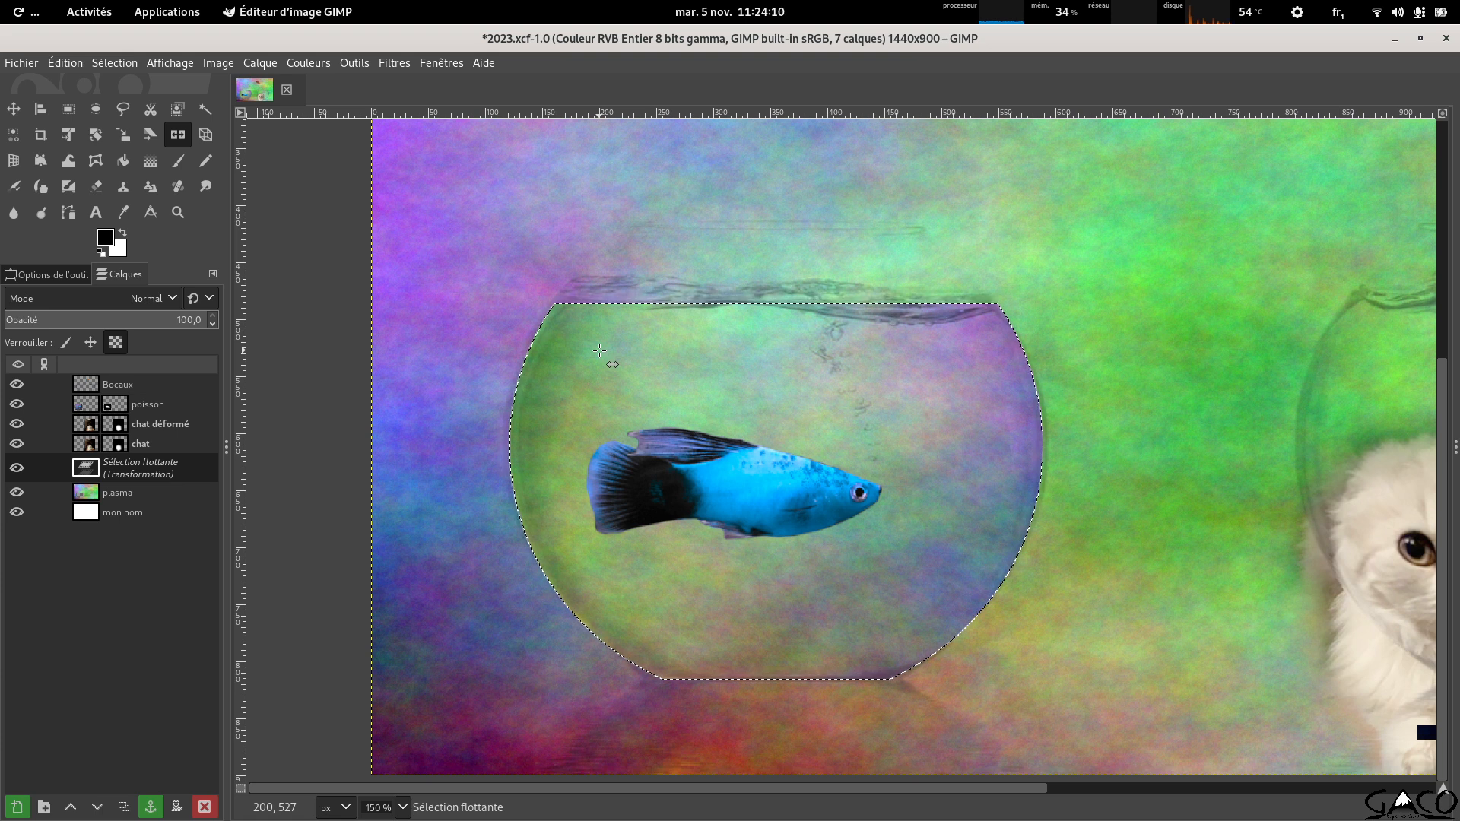
key("ctrl+s")
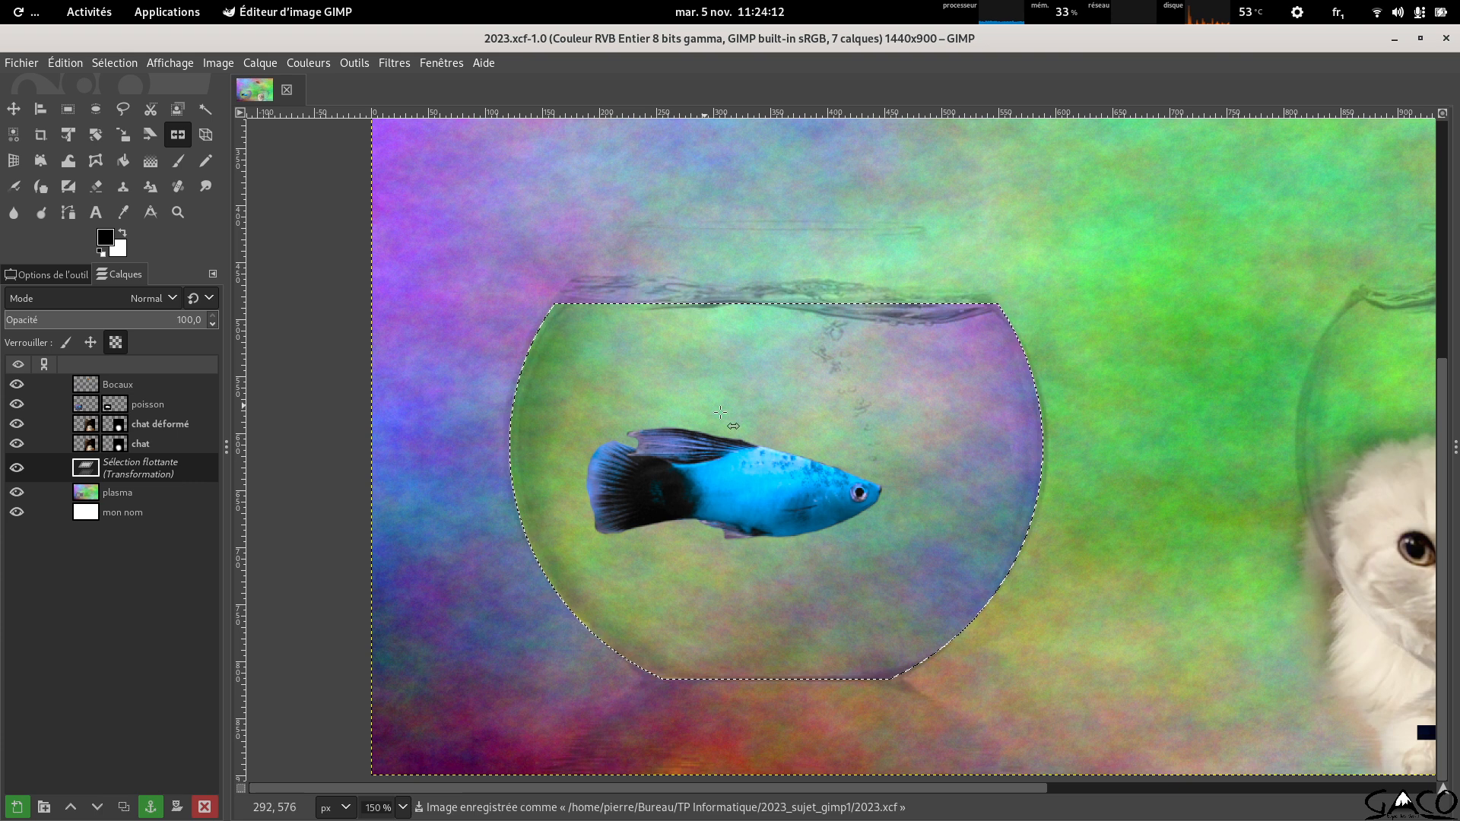
left_click_drag(985, 789, 1313, 806)
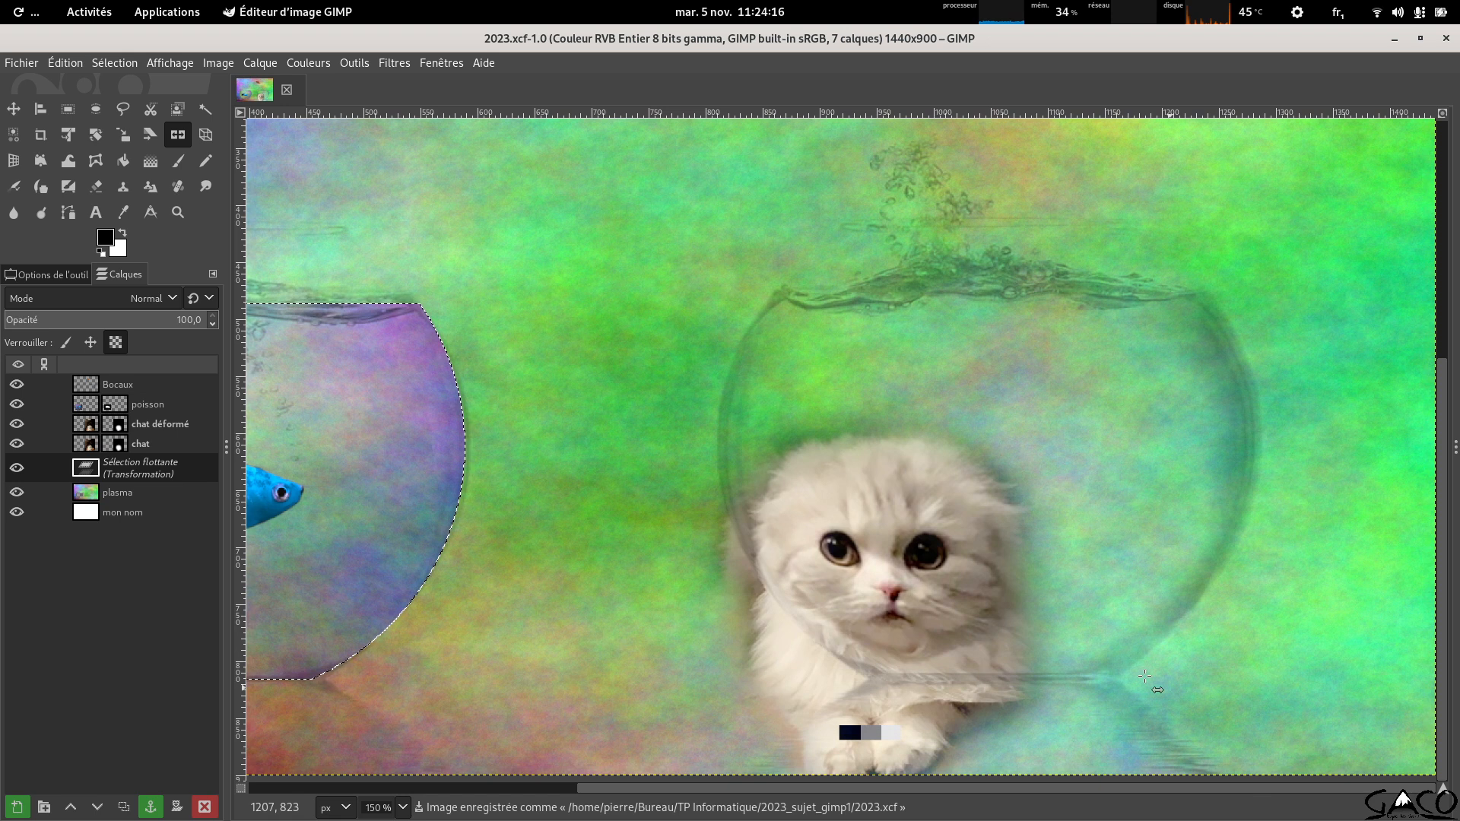
left_click(95, 108)
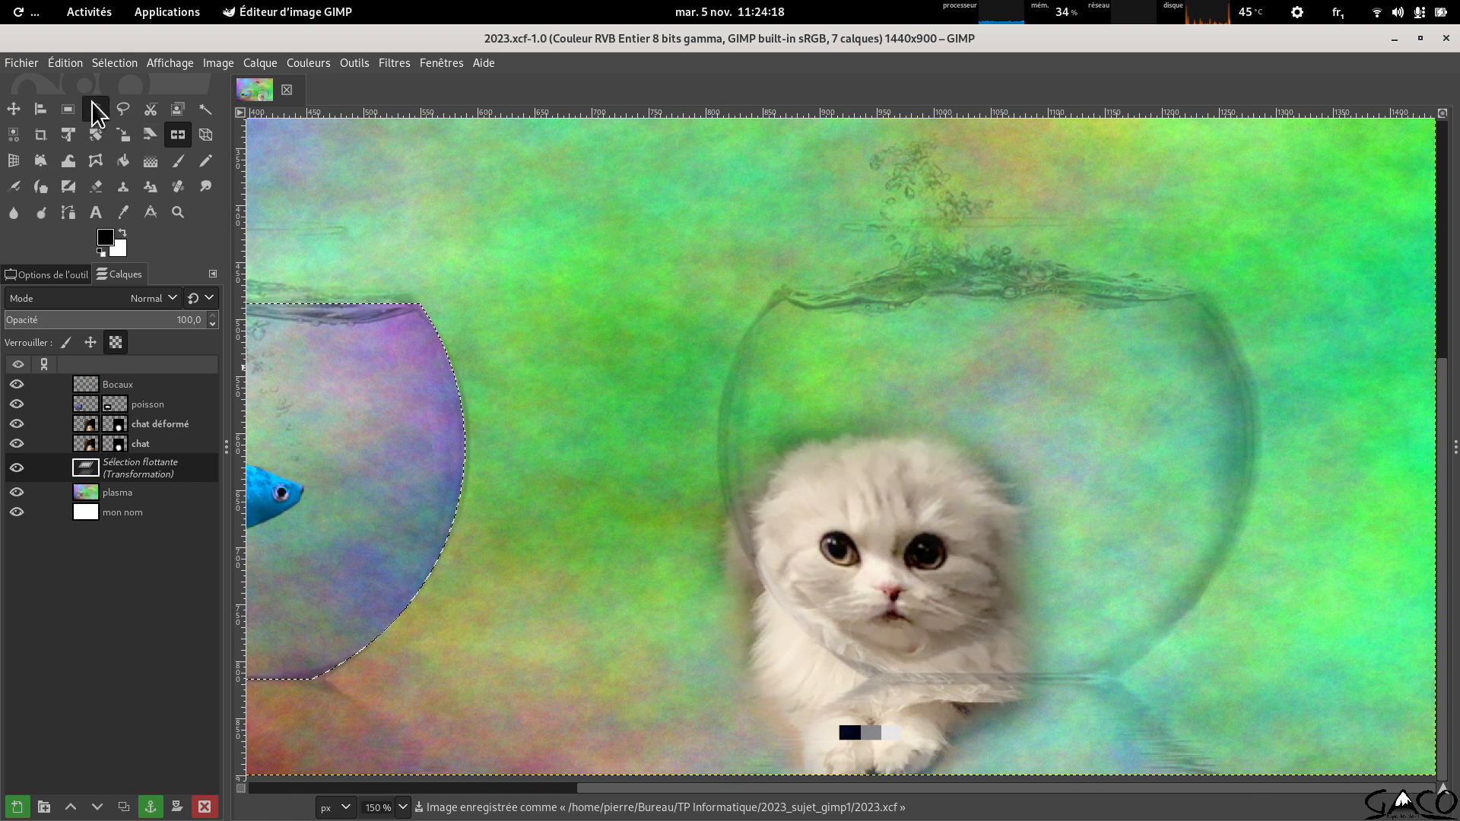
left_click_drag(755, 220, 1250, 700)
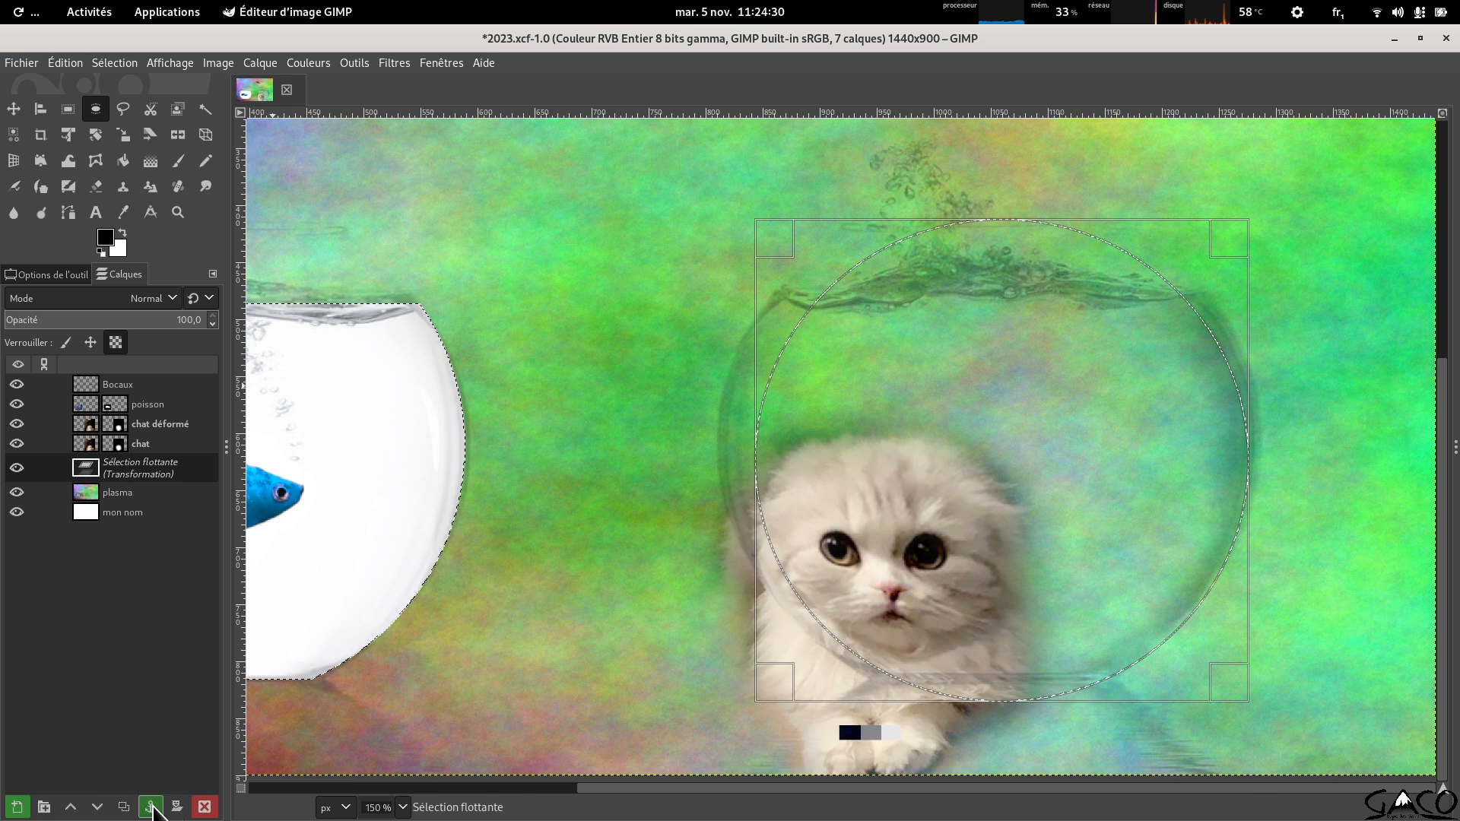
left_click(151, 806)
key("ctrl+z")
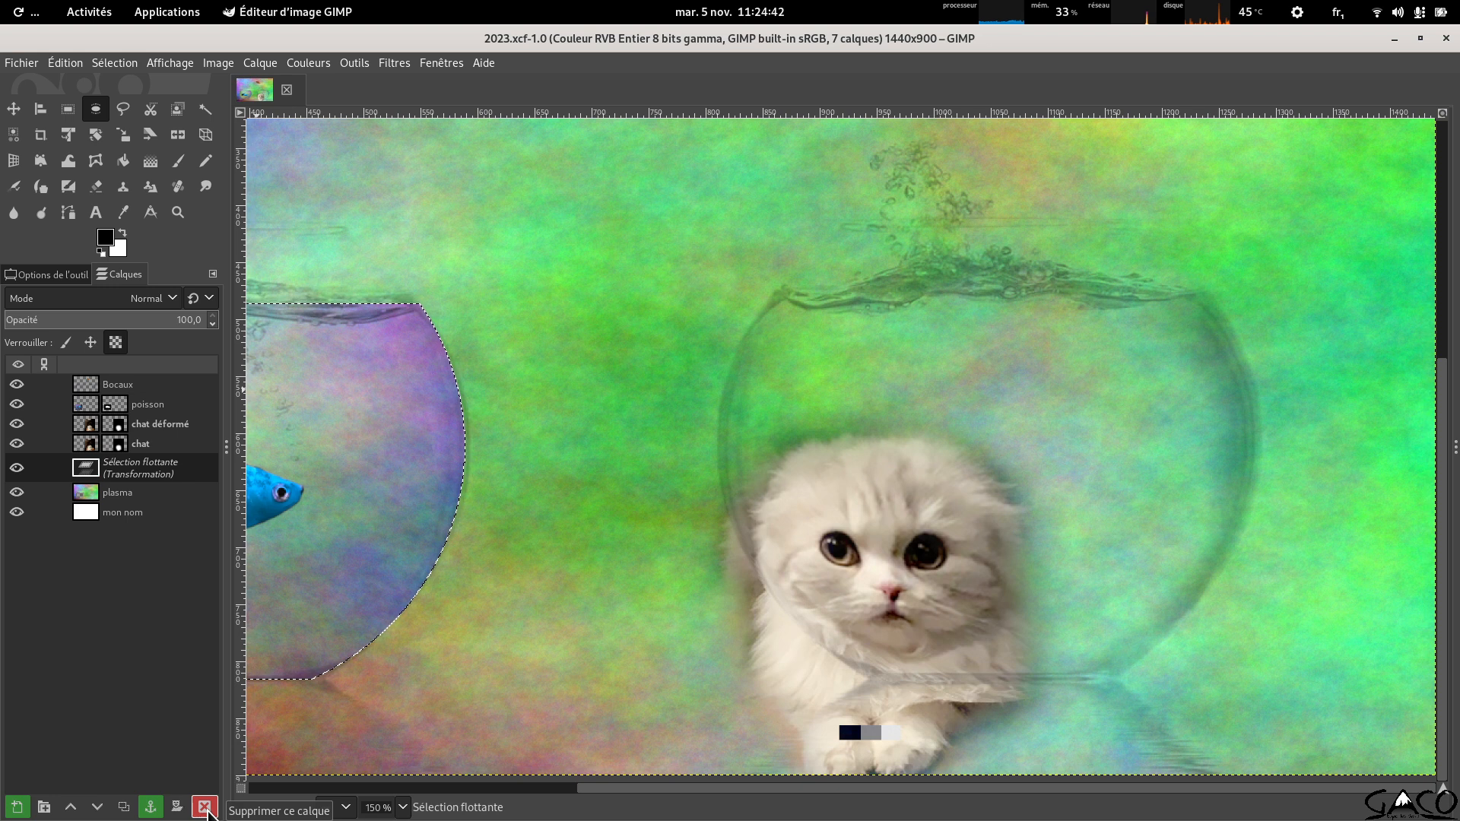
Anchor the left bowl's floating selection and draw an elliptical selection about 470 × 460 px fitted to the right bowl's outline.
left_click_drag(744, 791, 418, 735)
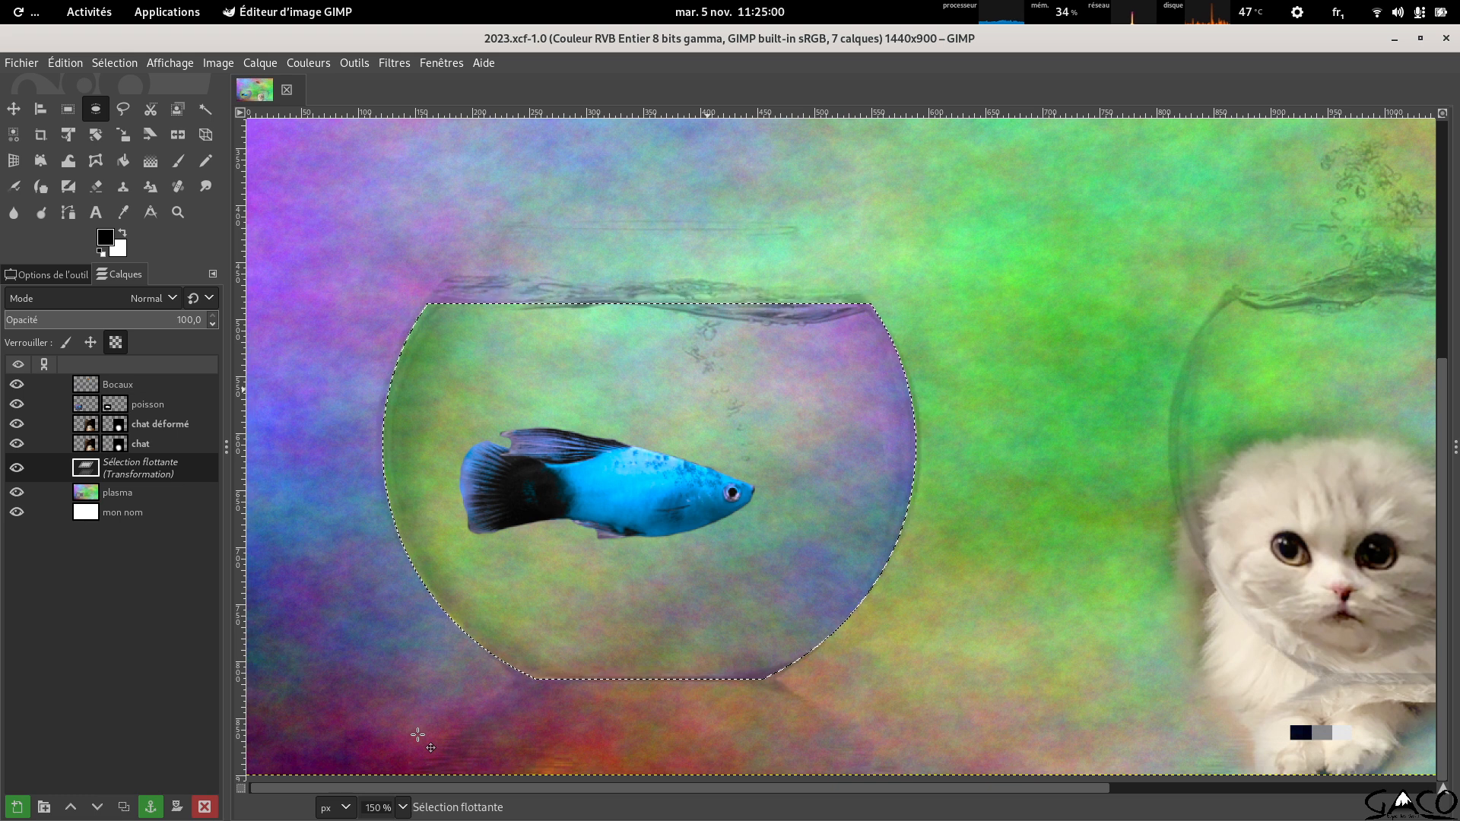
left_click(150, 807)
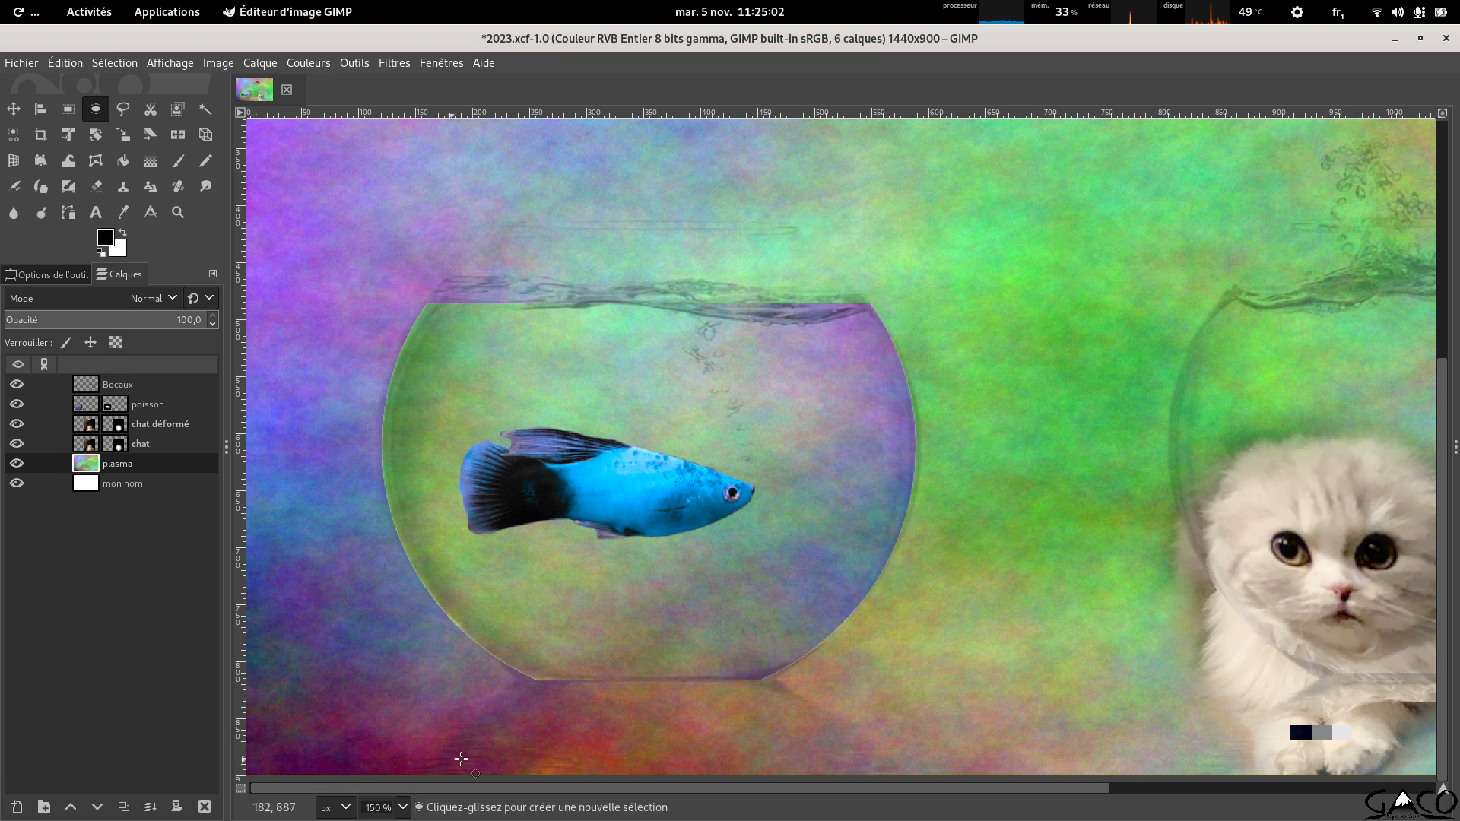
left_click_drag(554, 789, 1047, 819)
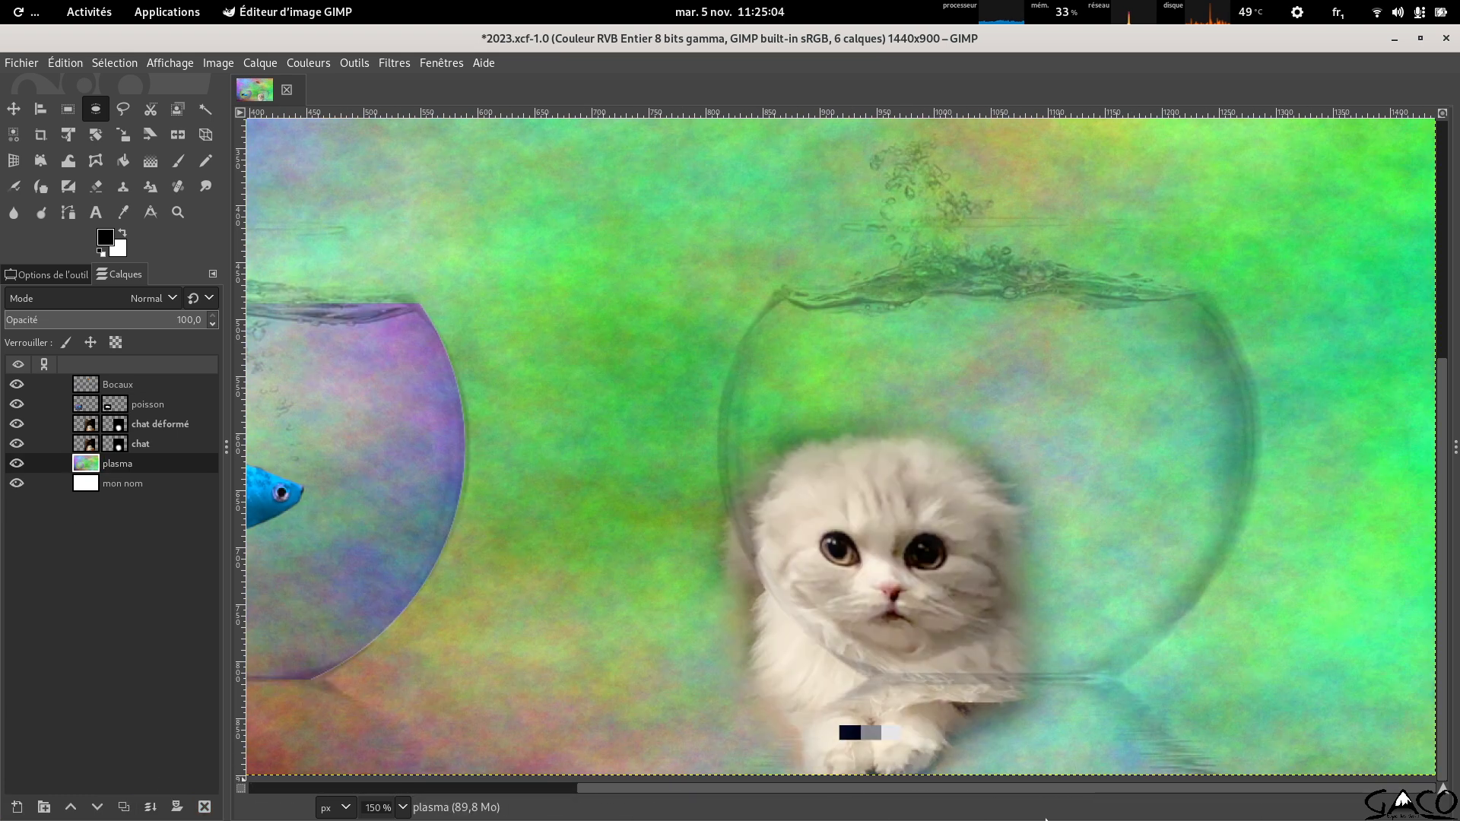
left_click_drag(776, 226, 1246, 693)
left_click_drag(1028, 237, 1032, 192)
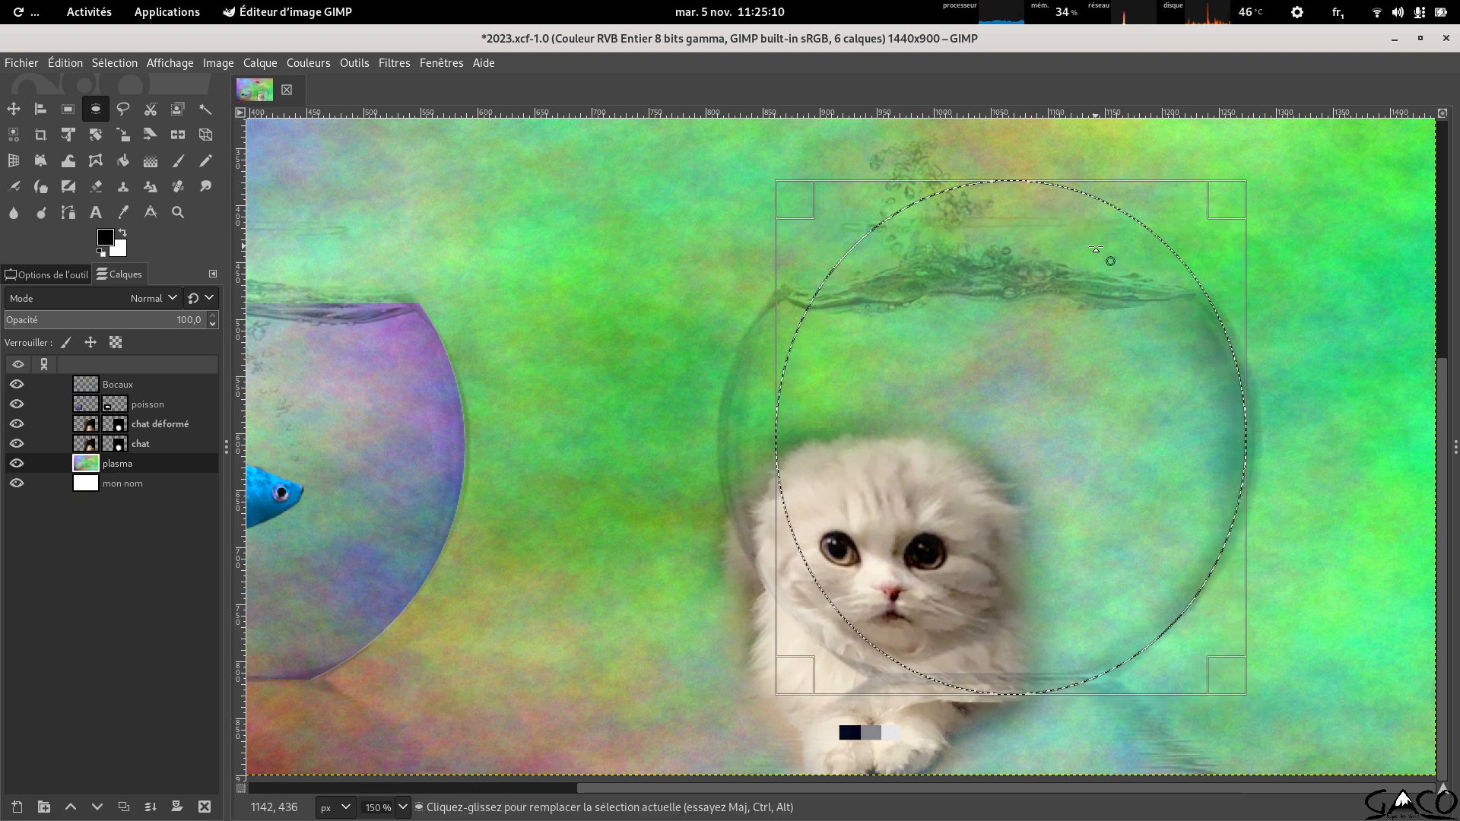
left_click_drag(1232, 384, 1244, 386)
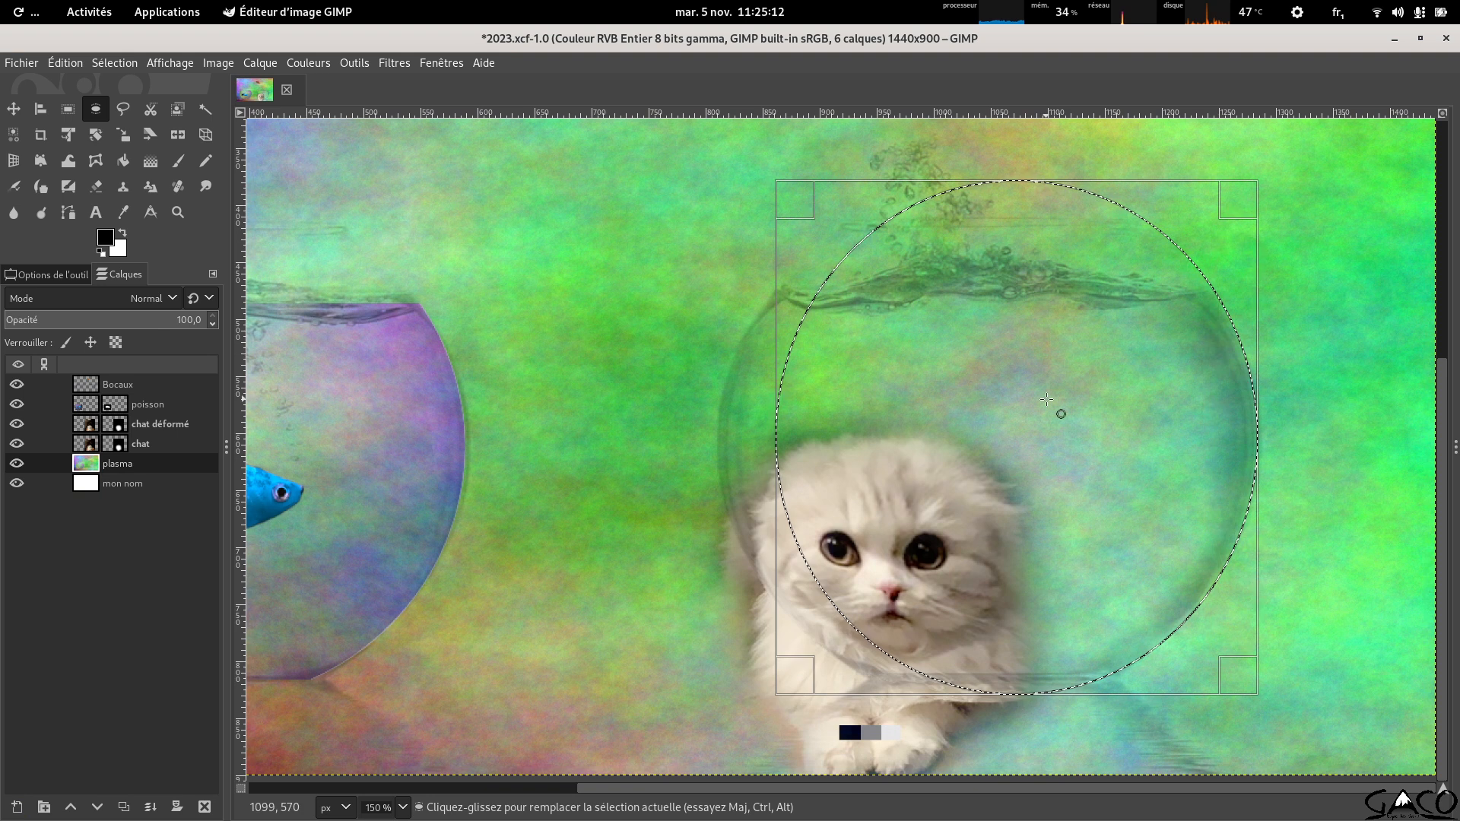
left_click_drag(794, 454, 738, 450)
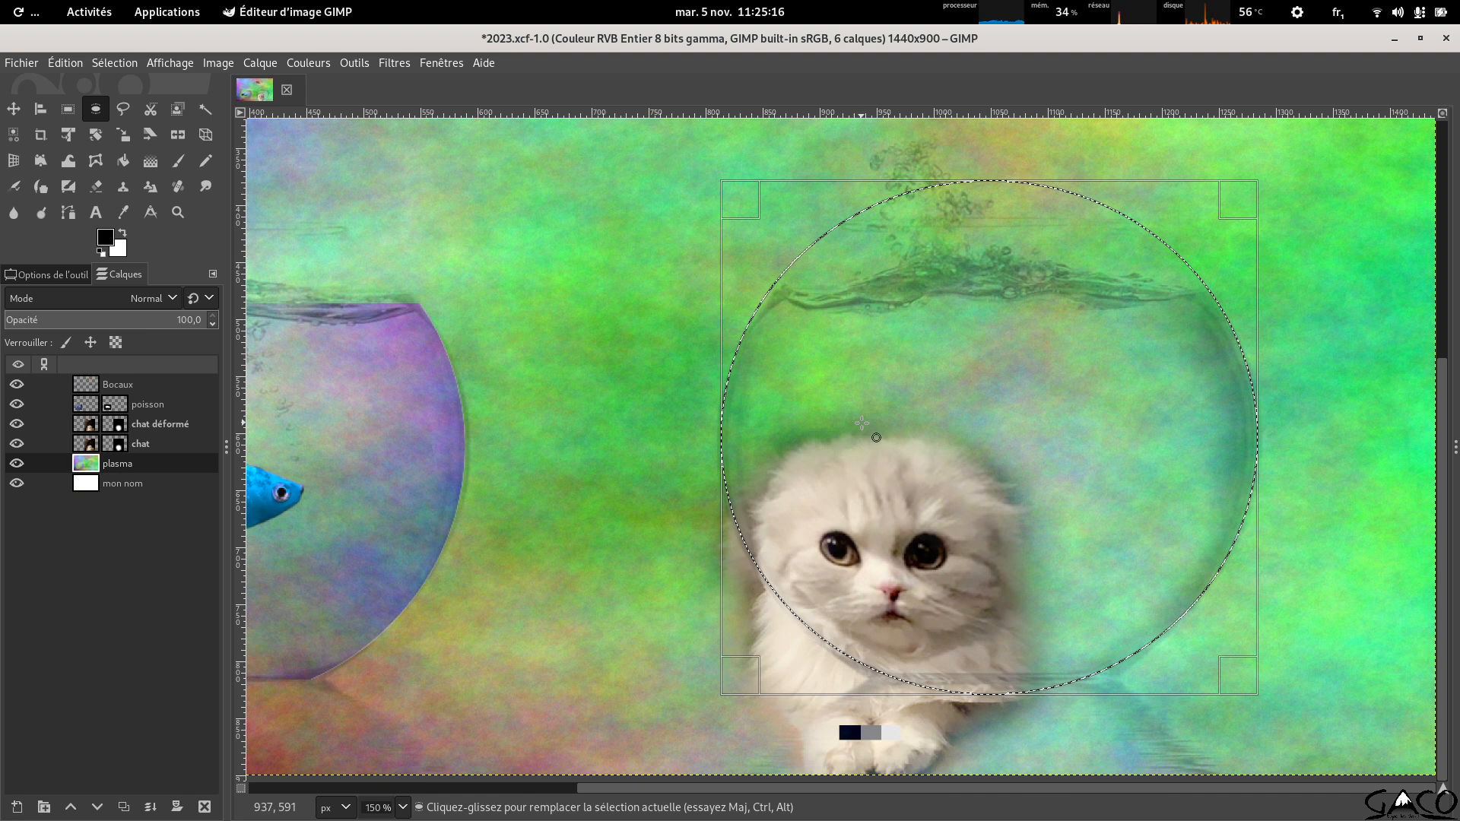
left_click_drag(989, 692, 1019, 700)
left_click_drag(1244, 451, 1241, 452)
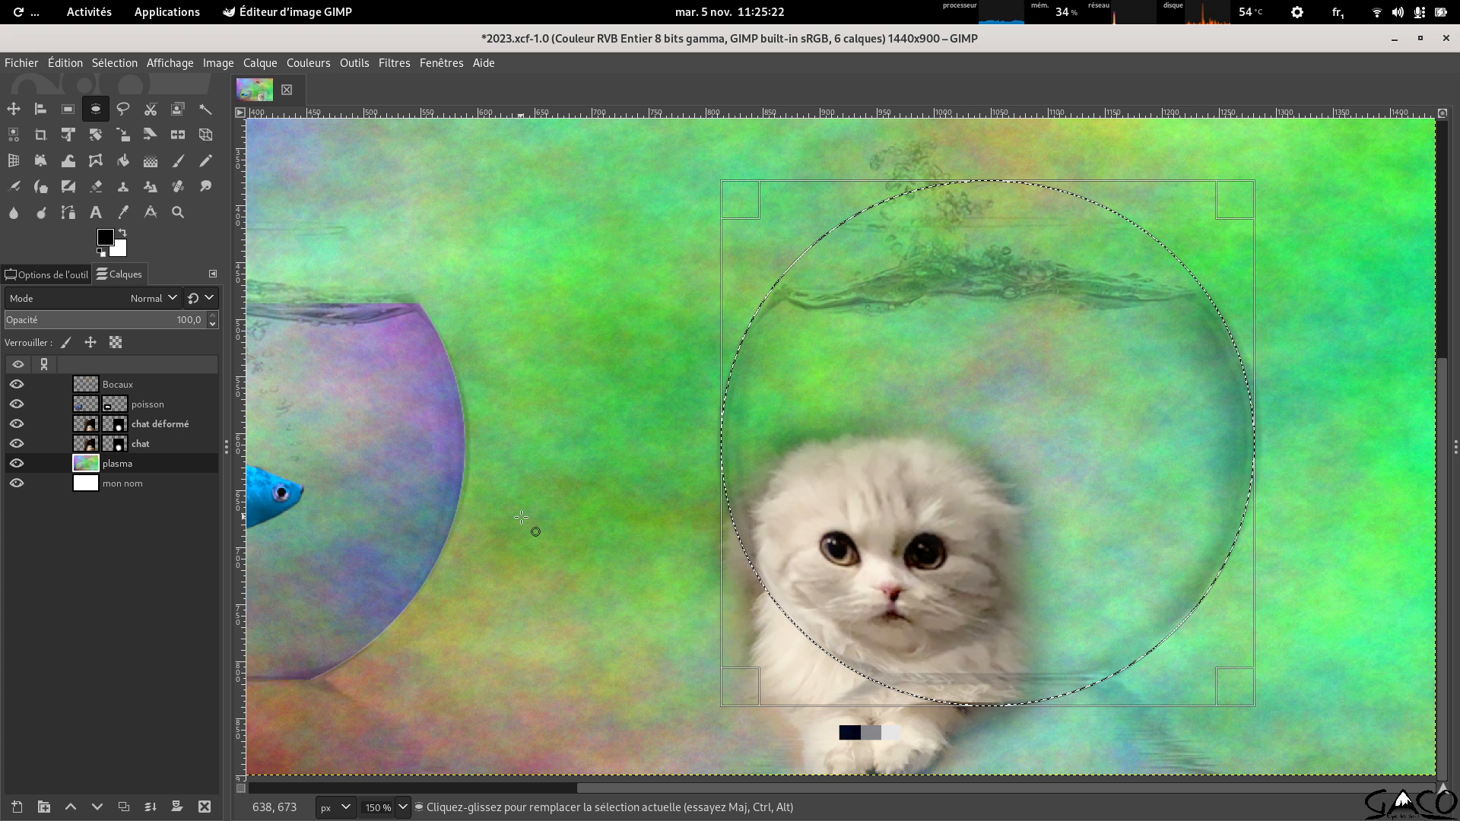
Choose the Rectangle Select tool and set it to intersect with the current selection.
left_click(68, 110)
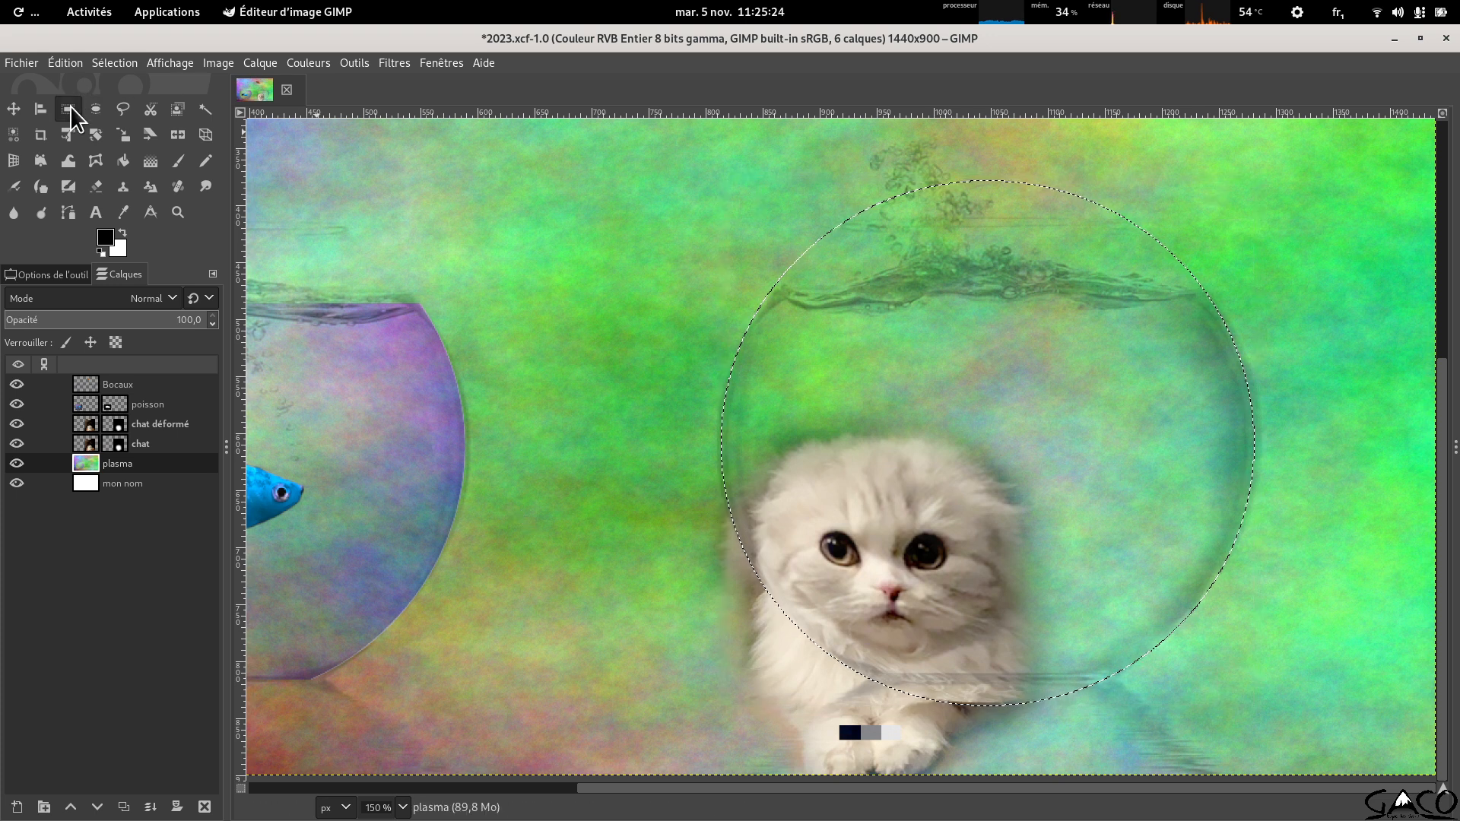
left_click(41, 276)
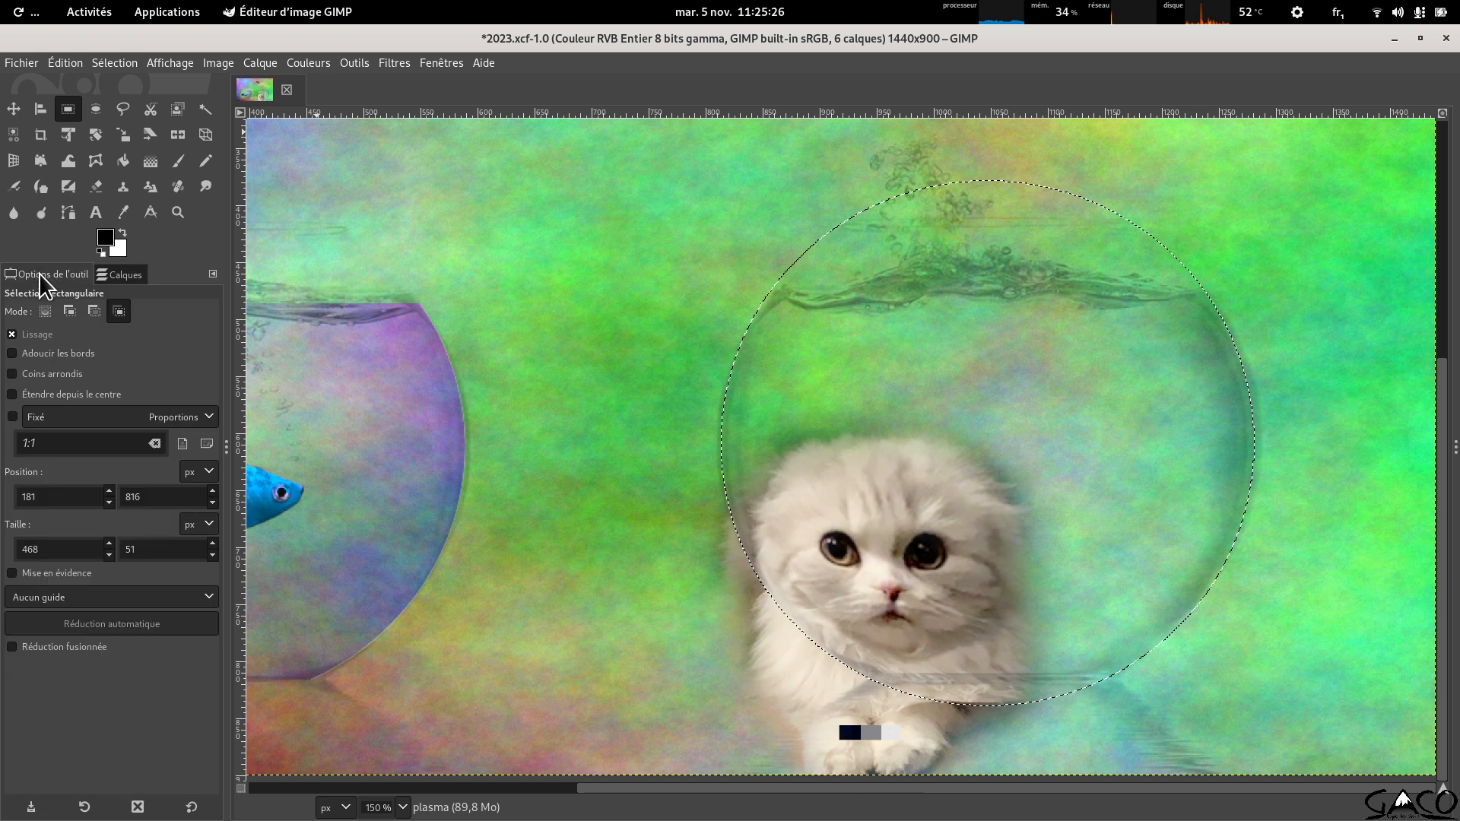
left_click(44, 311)
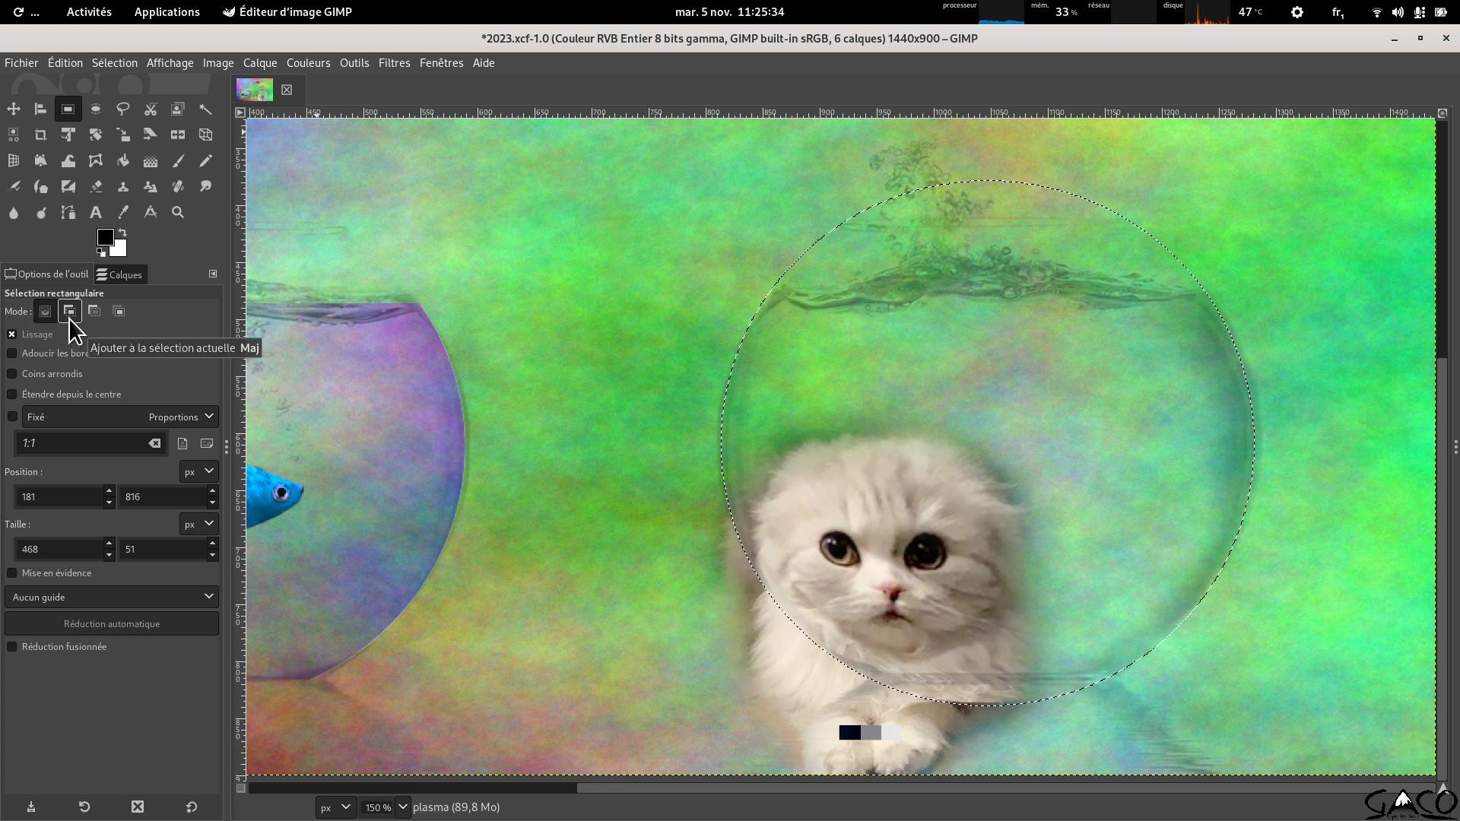
left_click(118, 313)
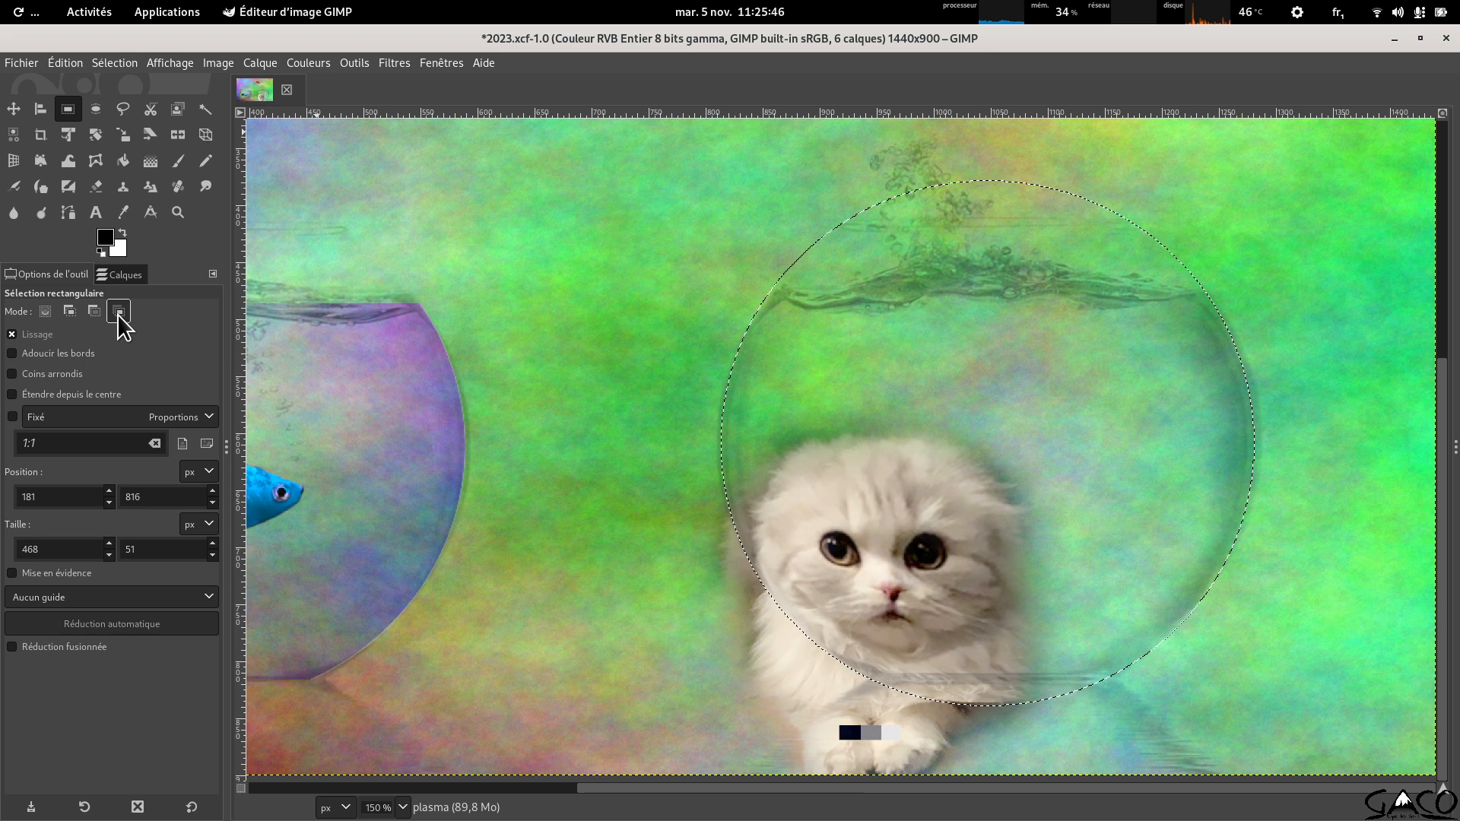
left_click_drag(593, 279, 1334, 677)
left_click_drag(593, 279, 505, 279)
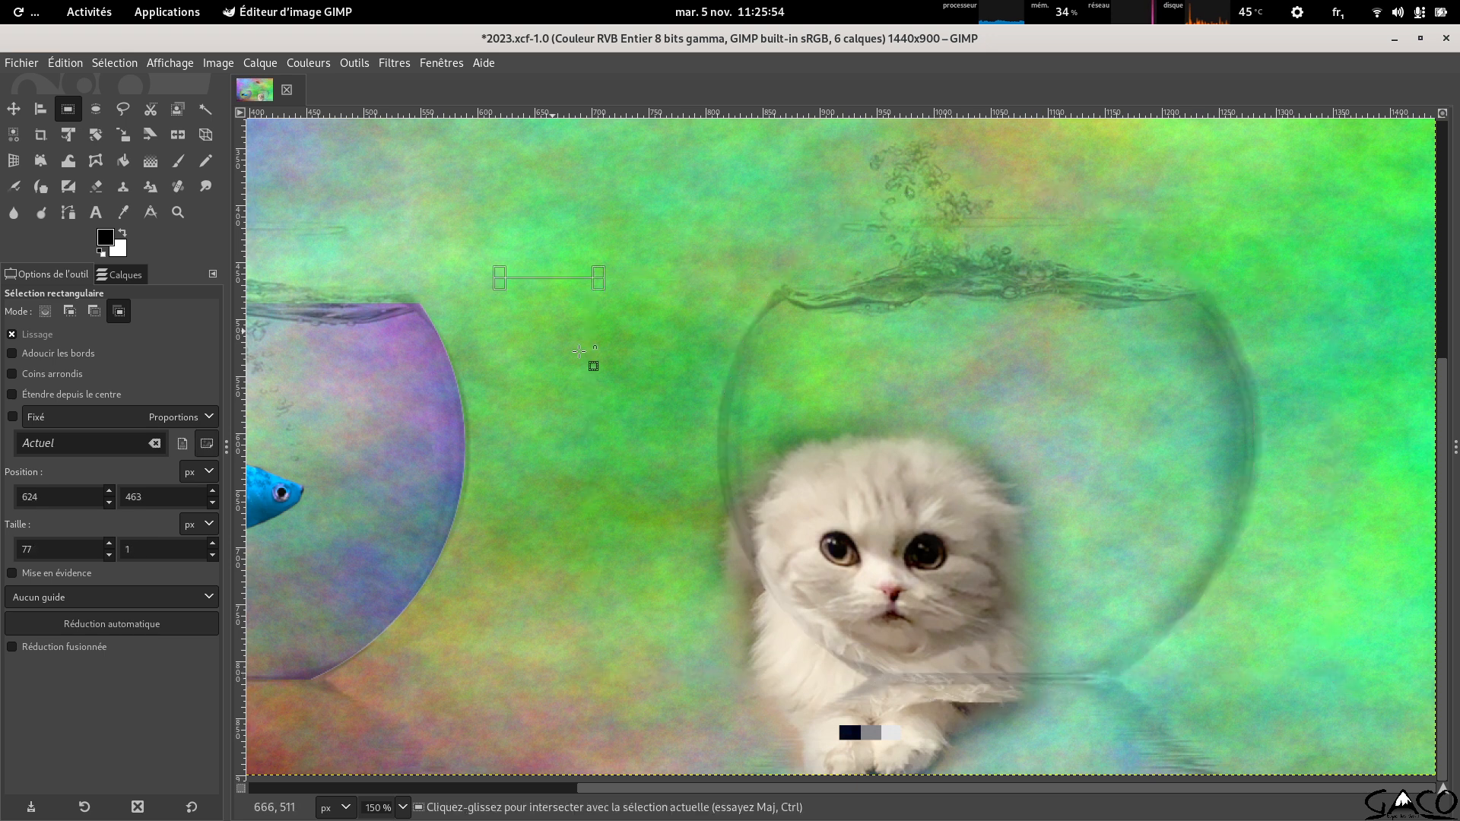
left_click(688, 283)
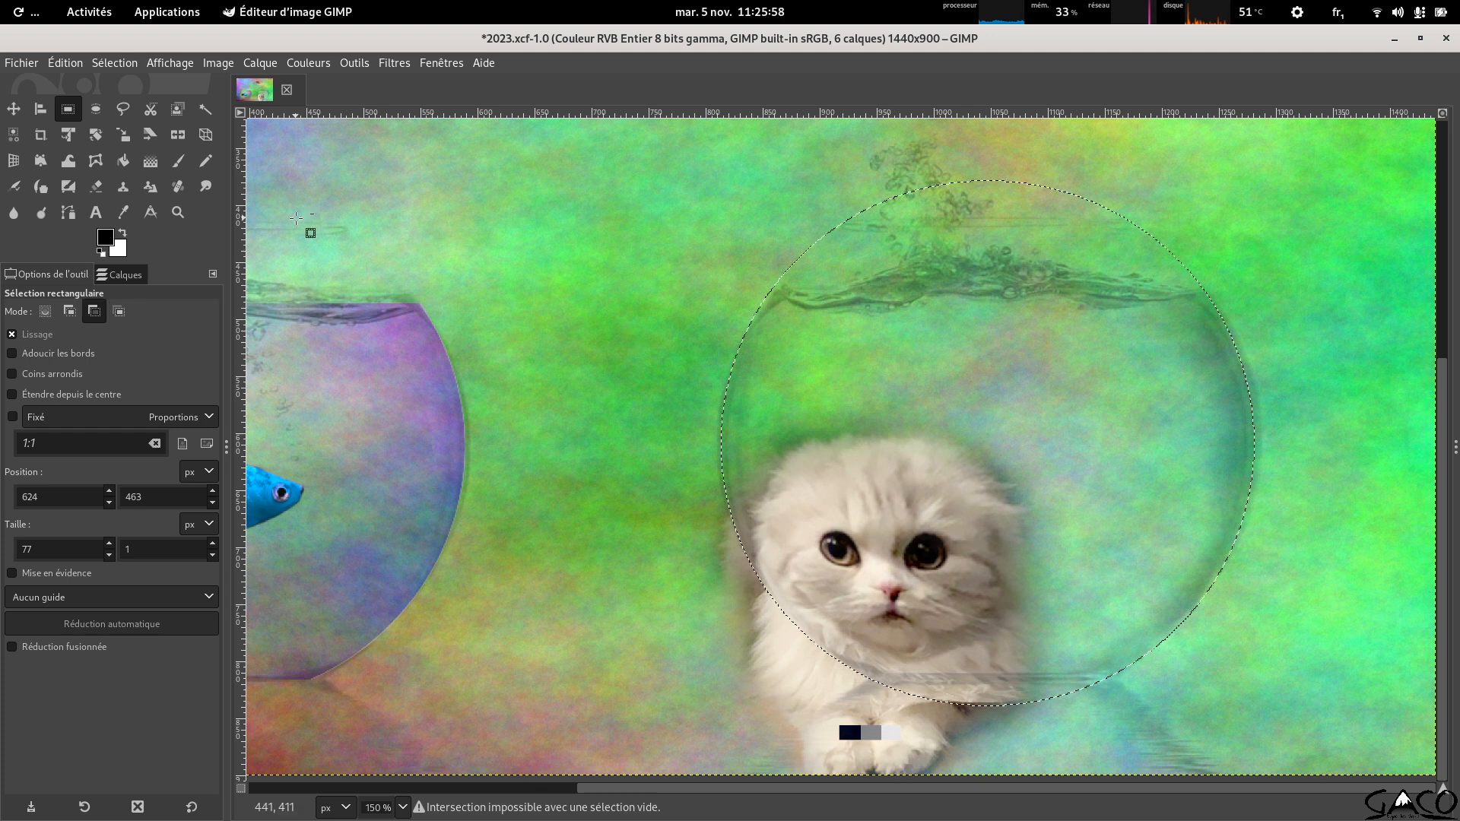
key("ctrl+z")
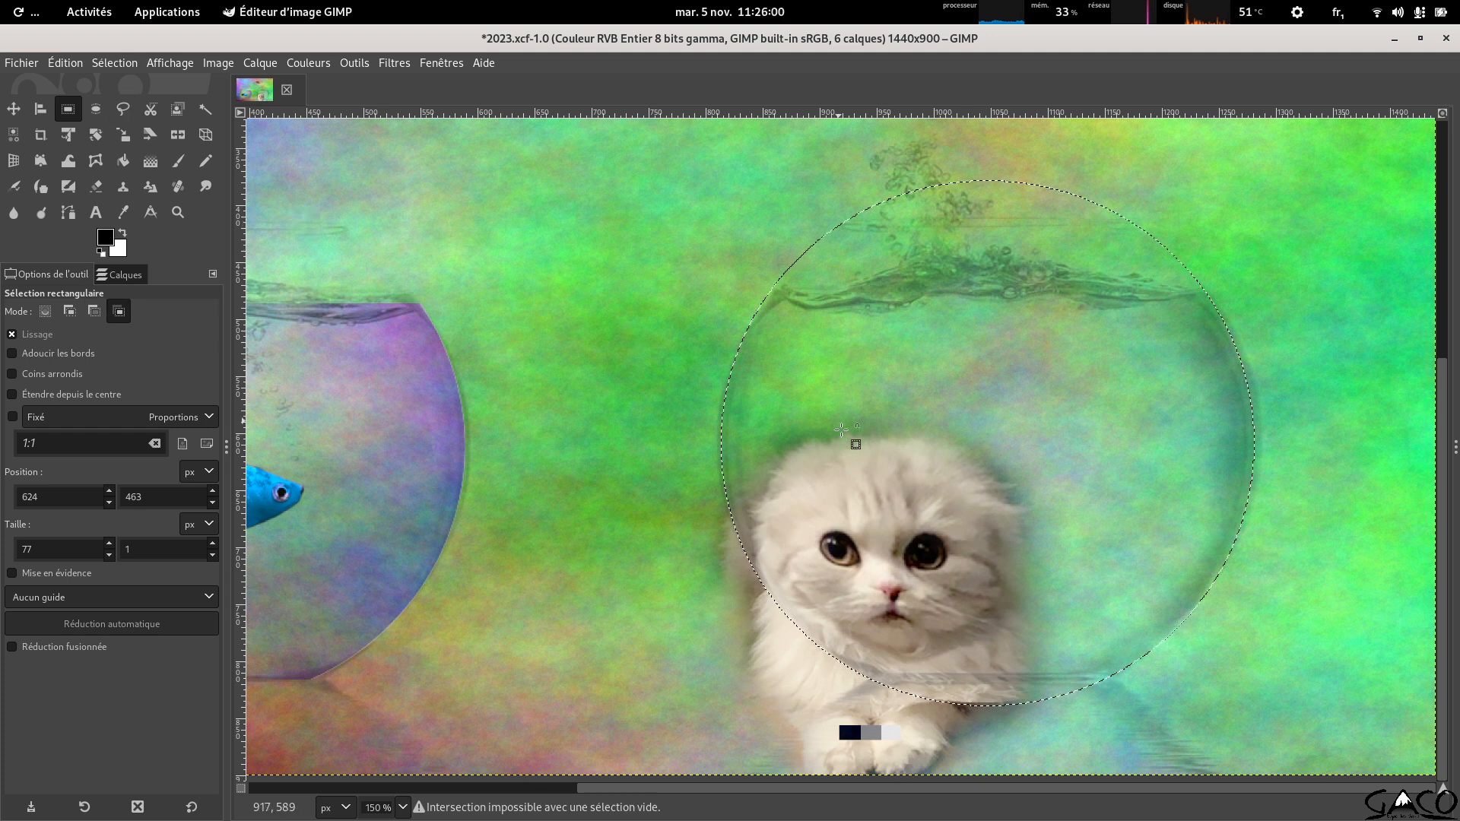
Intersect the elliptical selection with a 578 × 333 px rectangle spanning from the right bowl's water line to its base.
left_click_drag(678, 667, 1332, 293)
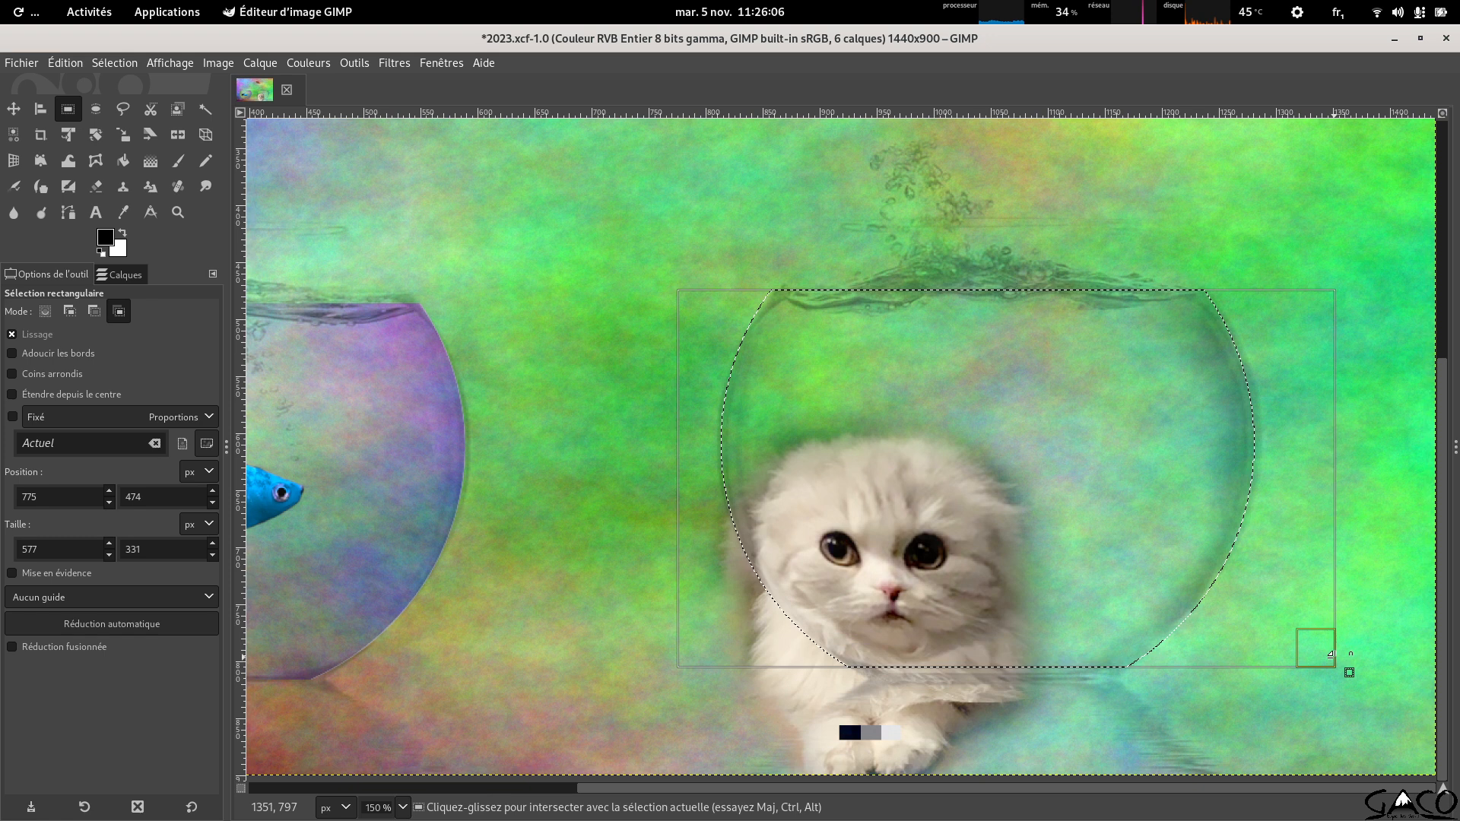
left_click_drag(1320, 664, 1318, 664)
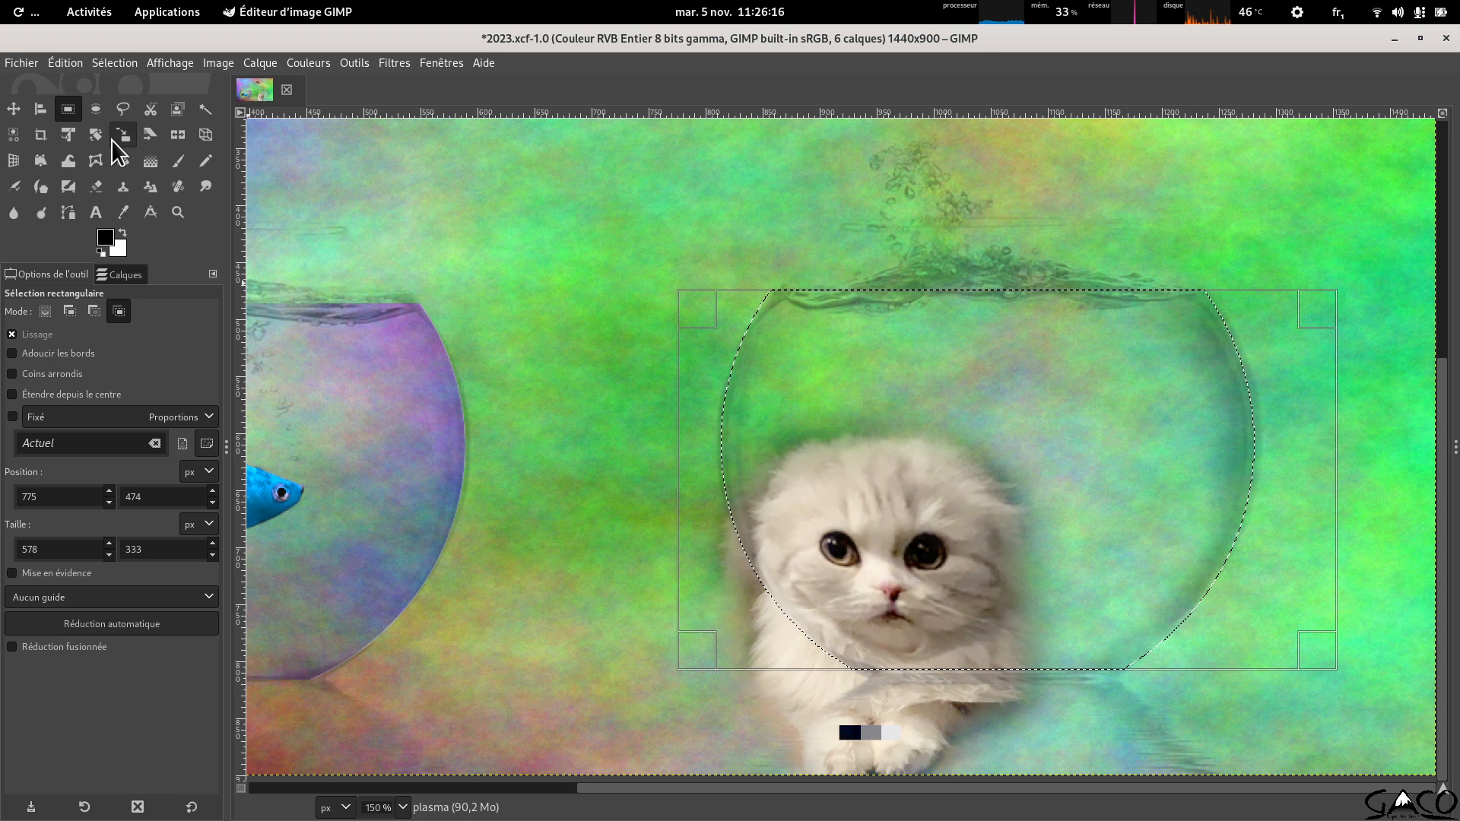
Flip the selected plasma area of the right bowl horizontally and save 2023.xcf.
left_click(181, 137)
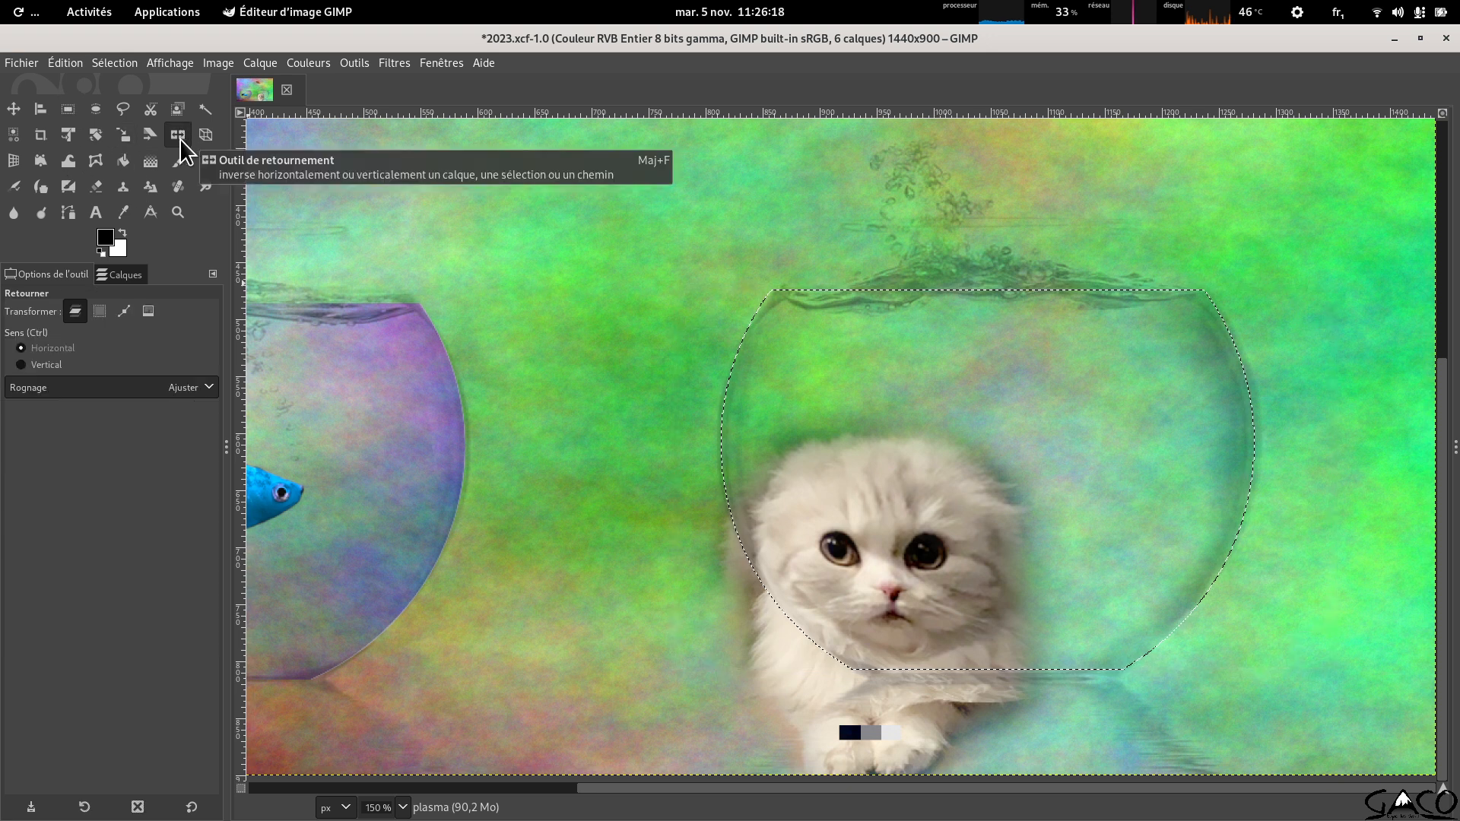
left_click(972, 487)
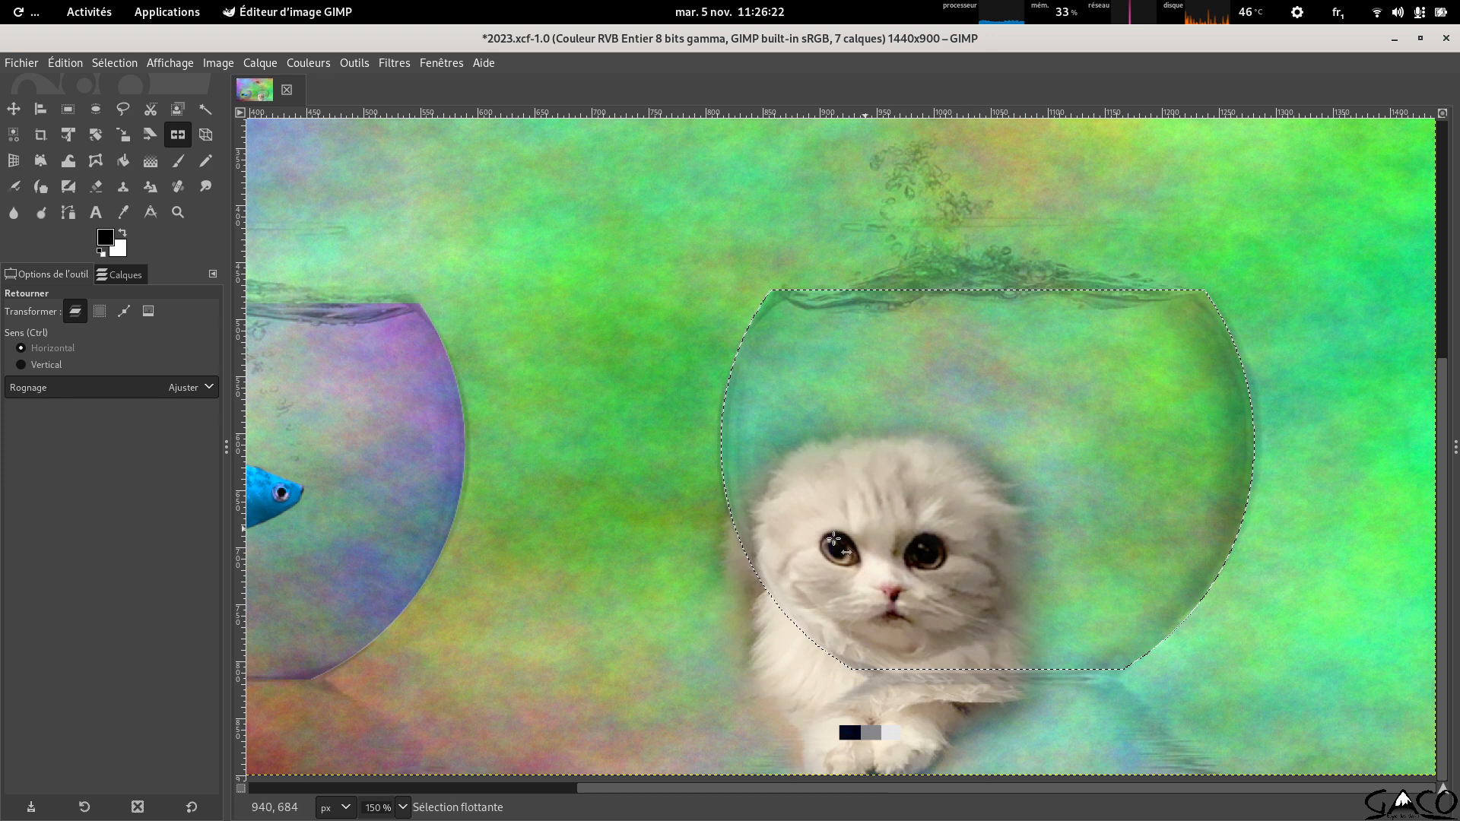
key("ctrl+s")
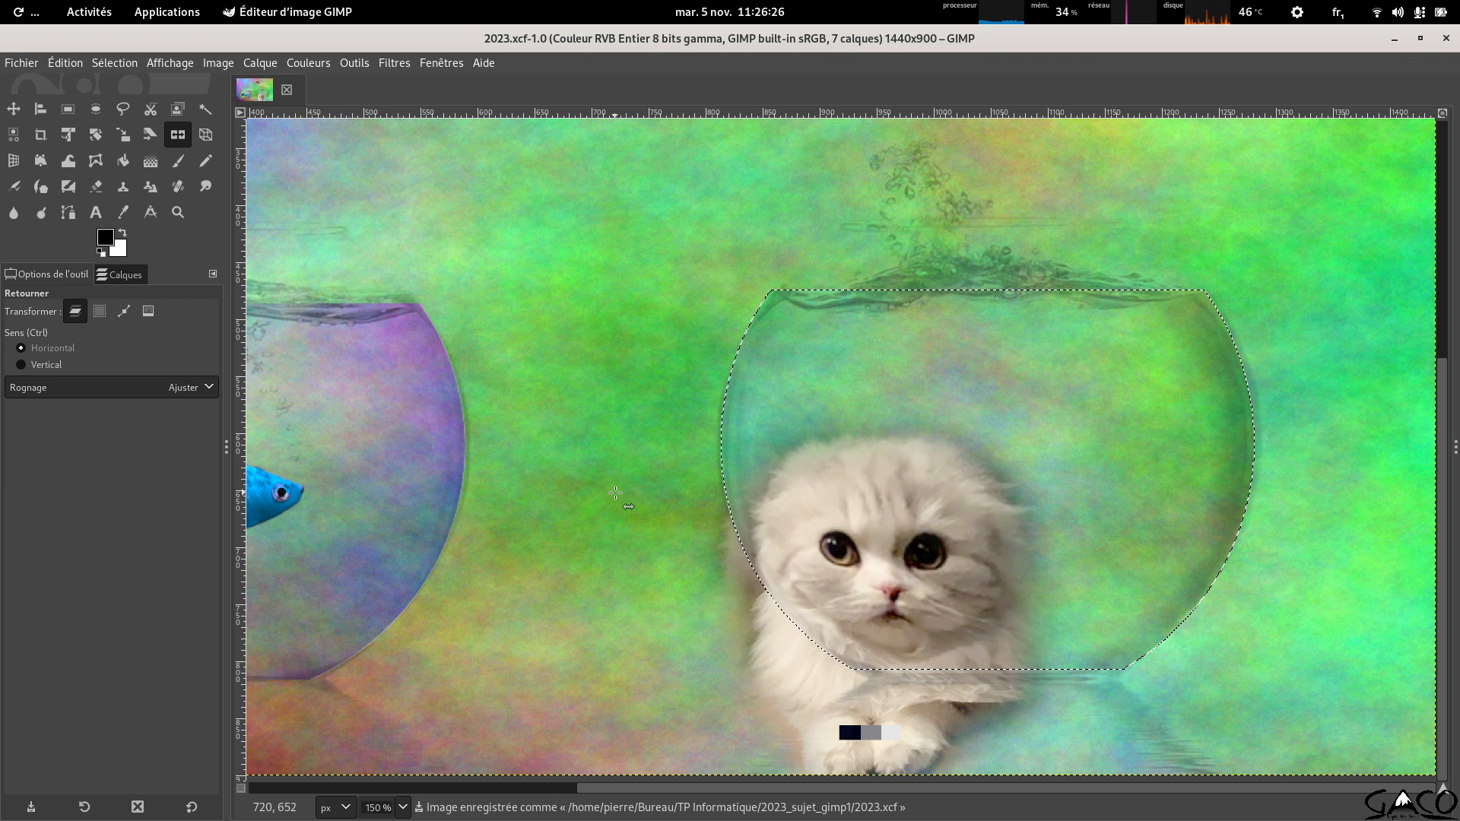
Anchor the right bowl's floating selection to the plasma layer and save 2023.xcf.
scroll(596, 482, "down", 2)
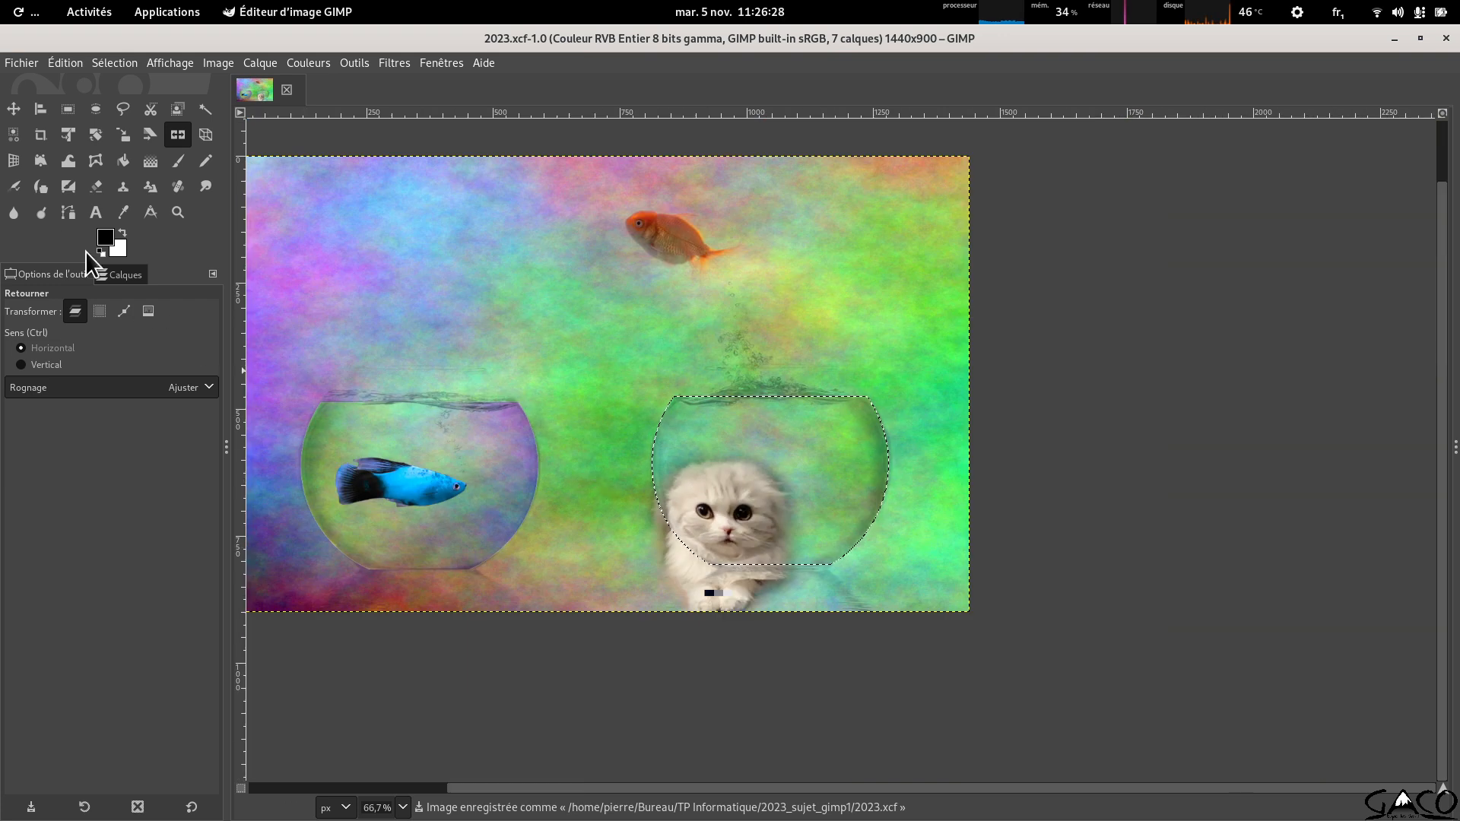
left_click(120, 274)
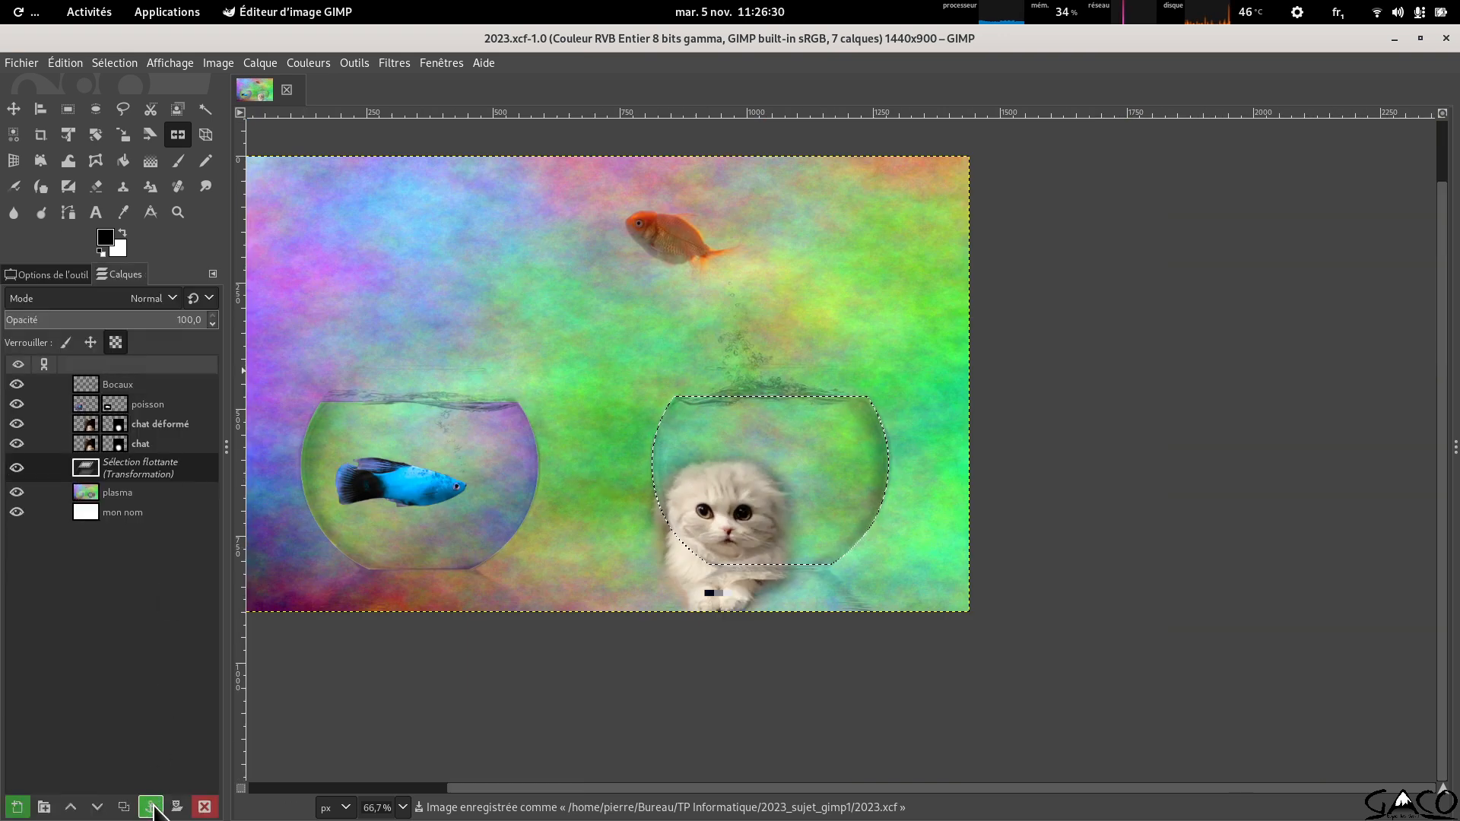
left_click(151, 807)
key("ctrl+s")
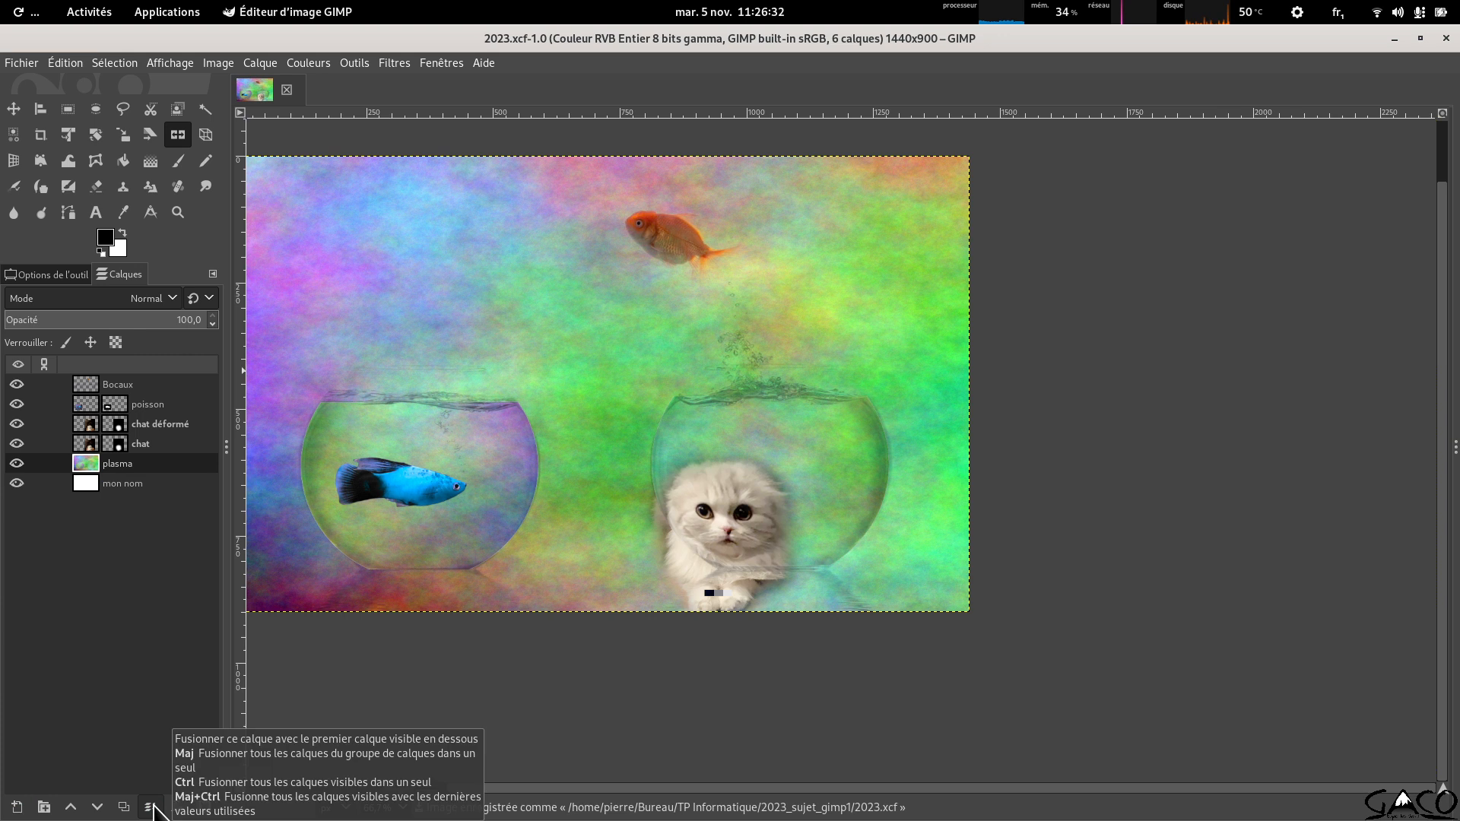
Check instruction 16 in consignes_2023.pdf, set the plasma layer's mode to Lumière dure and save 2023.xcf.
key("alt+Tab")
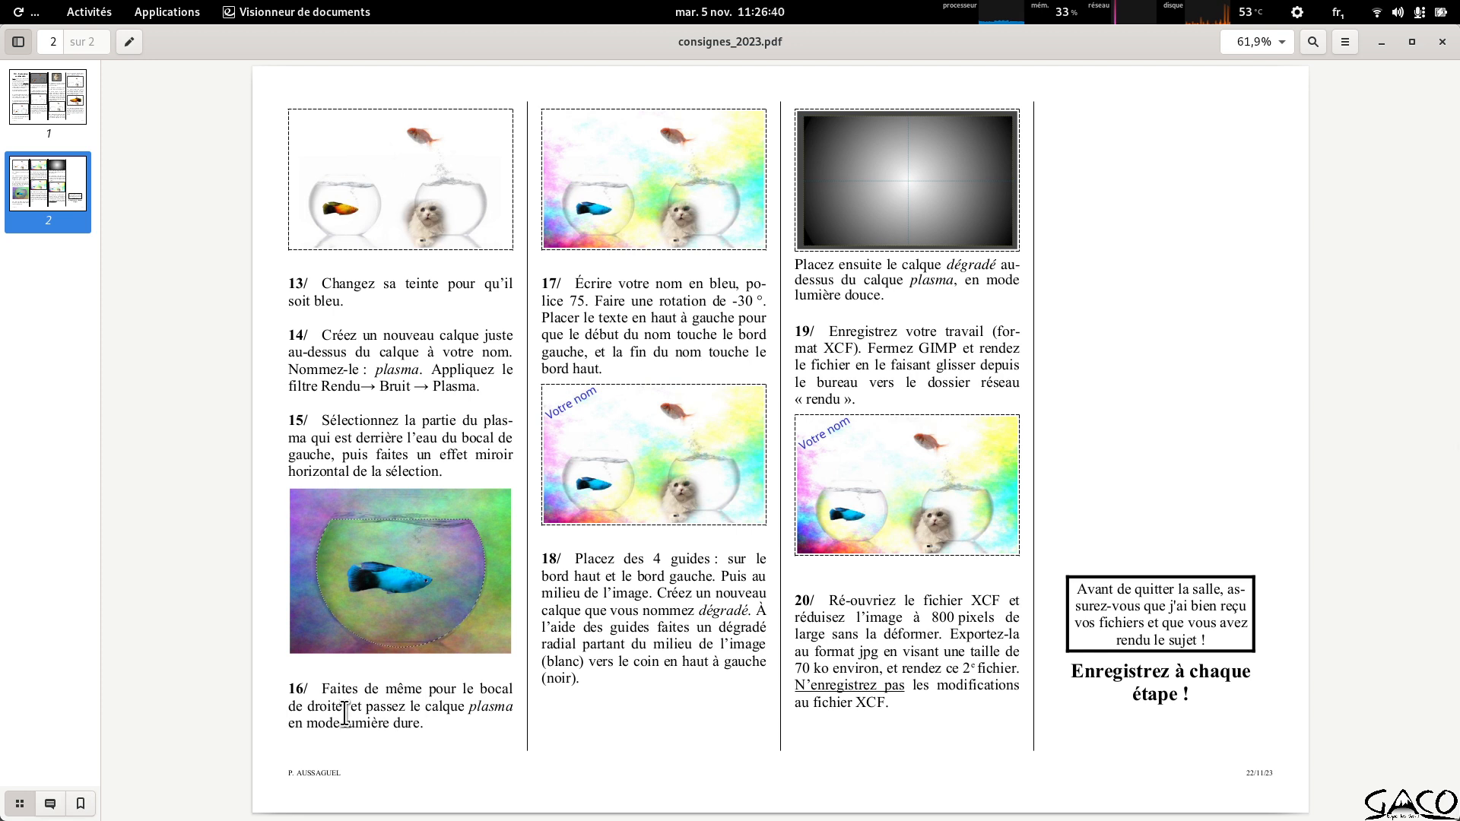
key("alt+Tab")
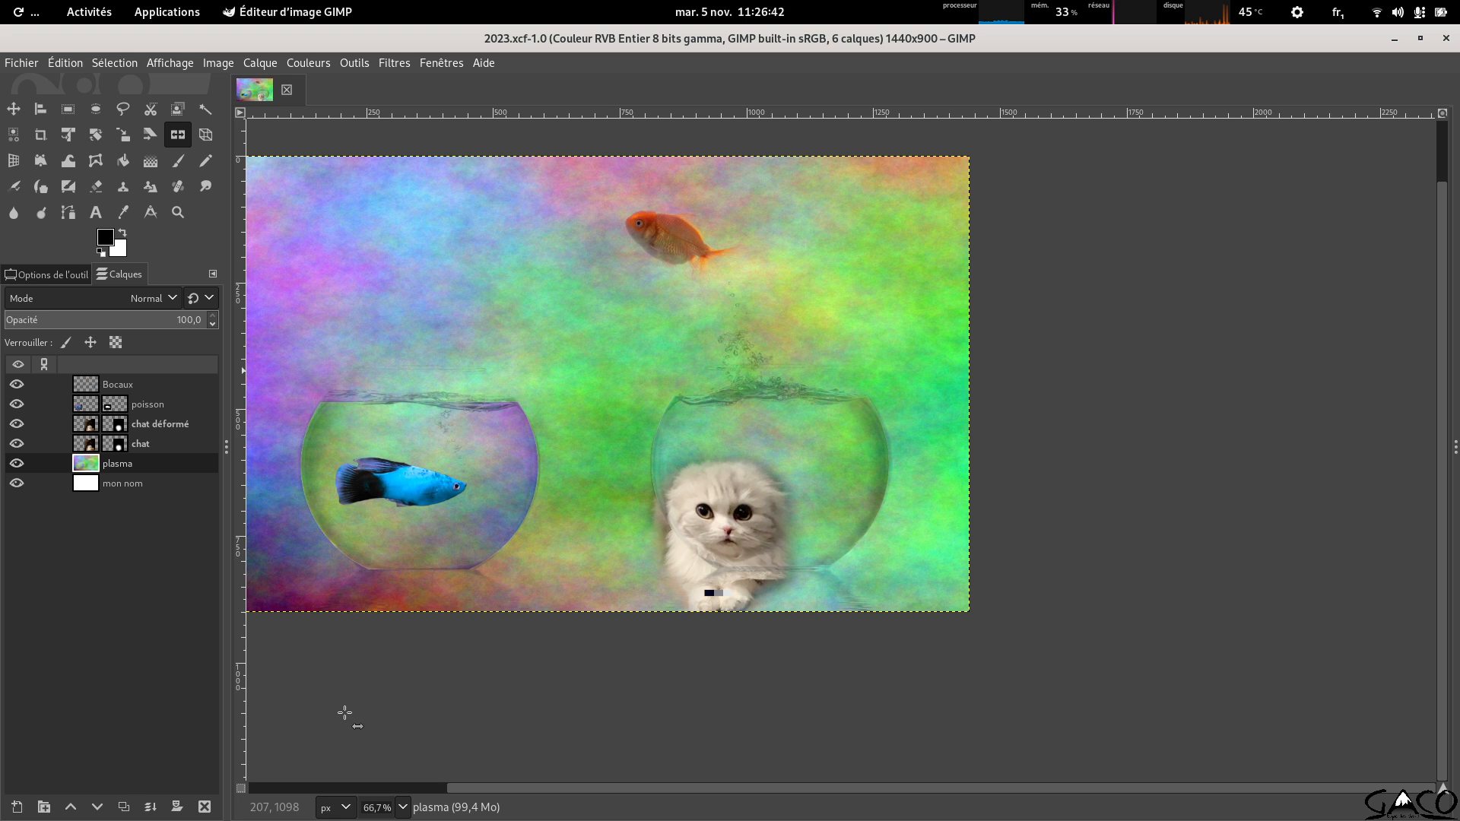
left_click(161, 297)
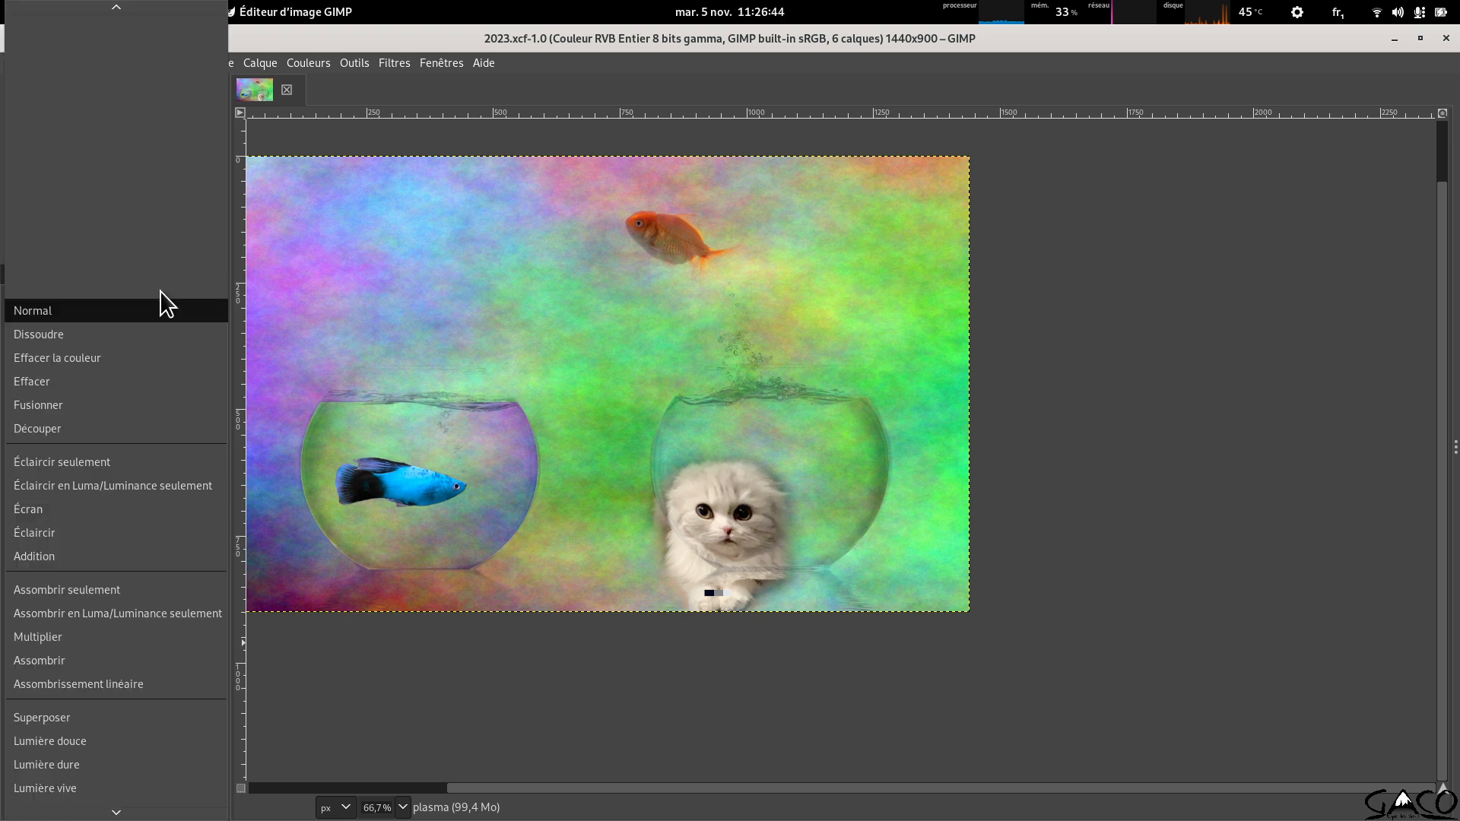
left_click(118, 768)
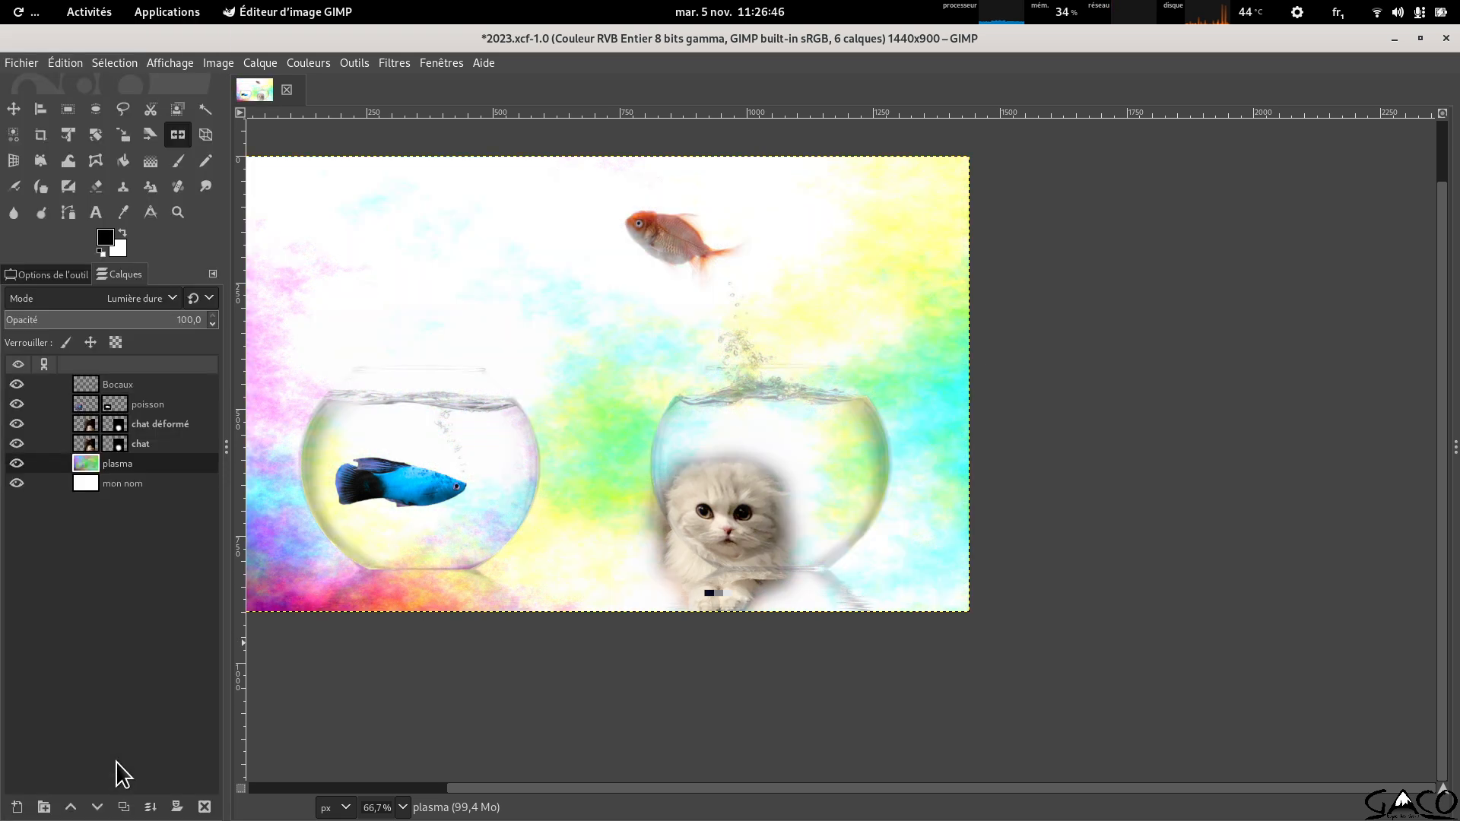
key("ctrl+s")
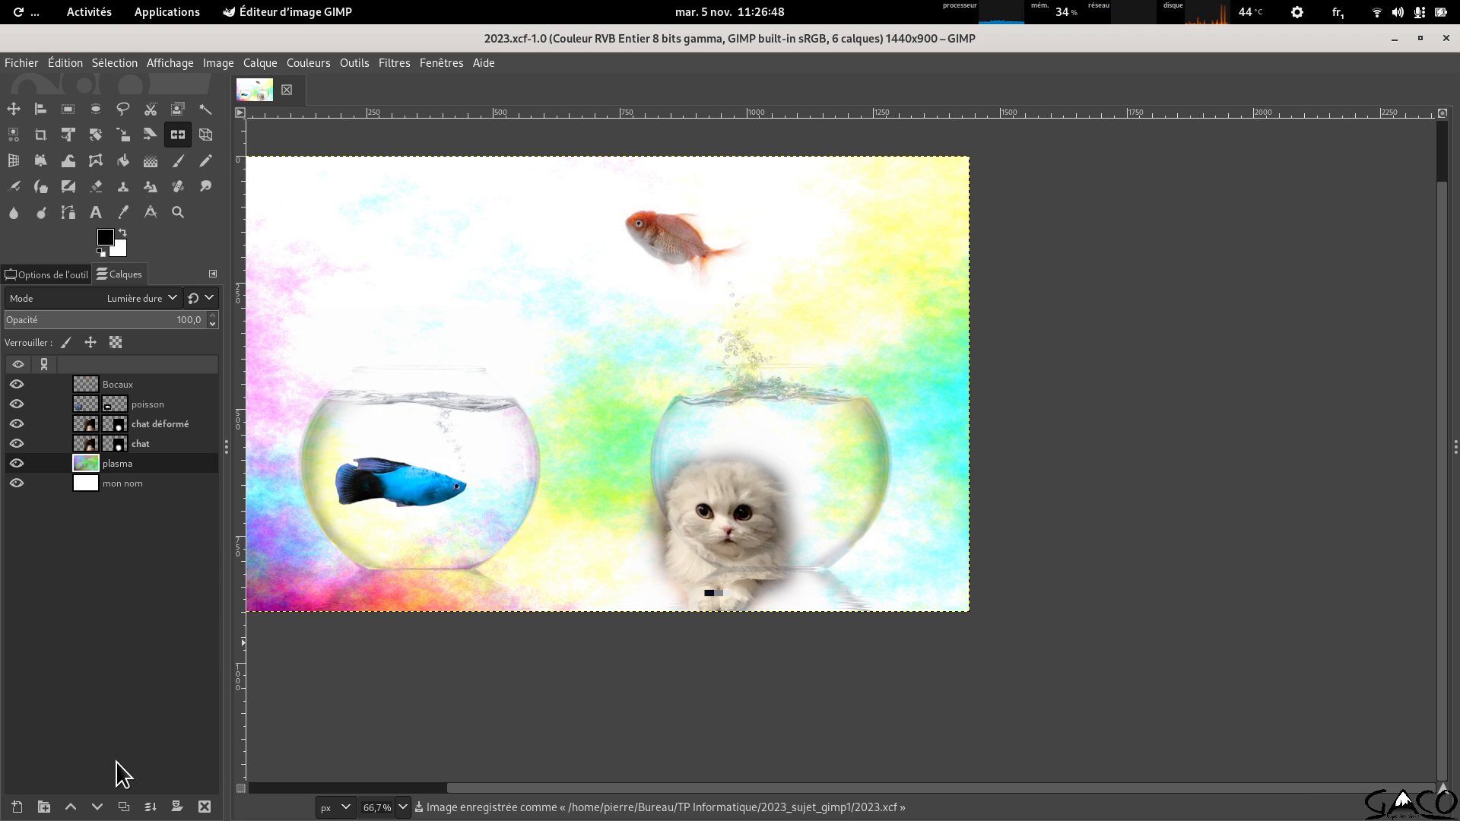
Check instruction 17 in consignes_2023.pdf and set the Text tool to size 75 px with the blue colour 1510c9.
key("alt+Tab")
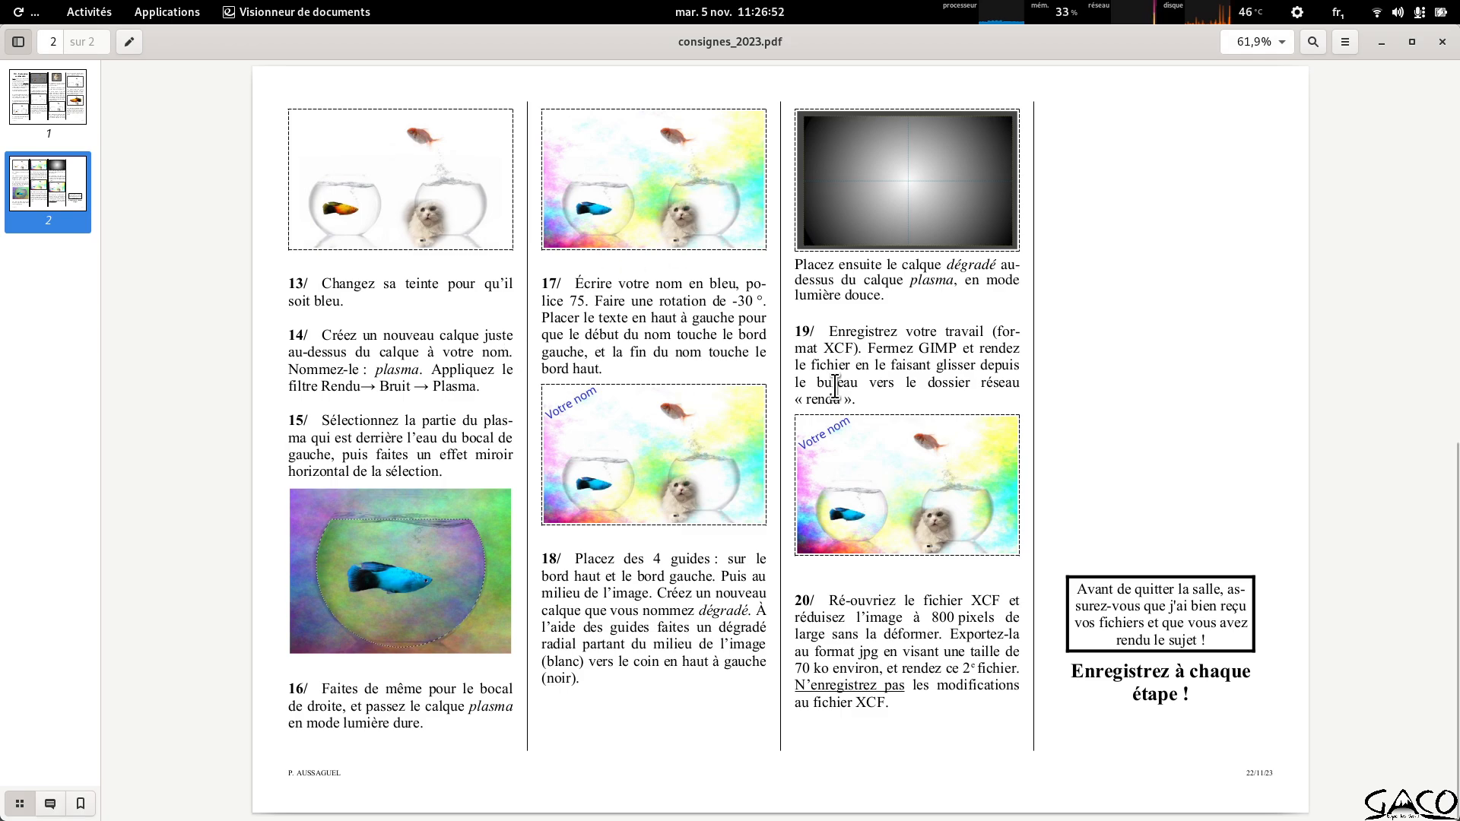
key("alt+Tab")
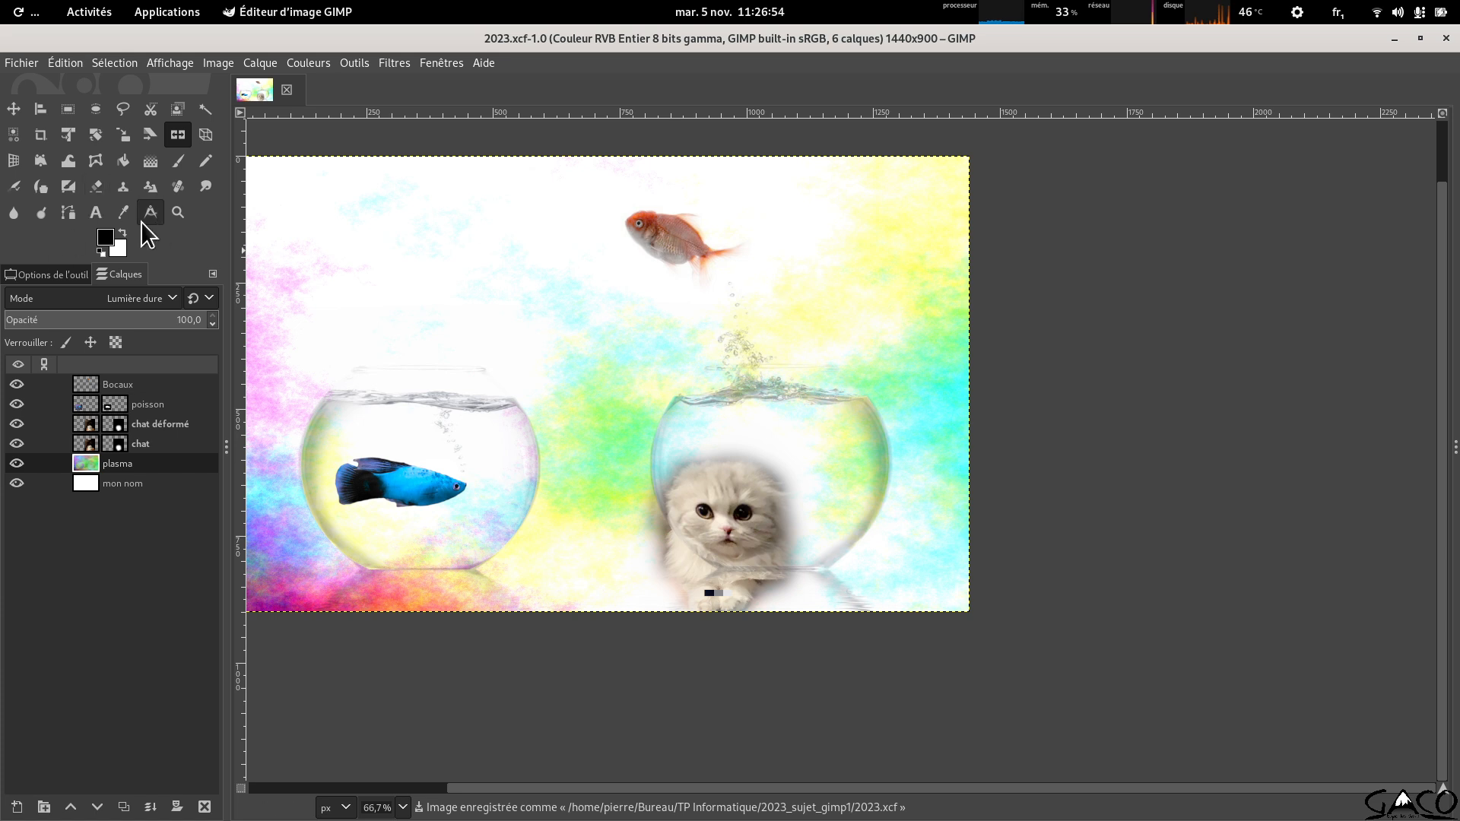
left_click(96, 213)
left_click(68, 276)
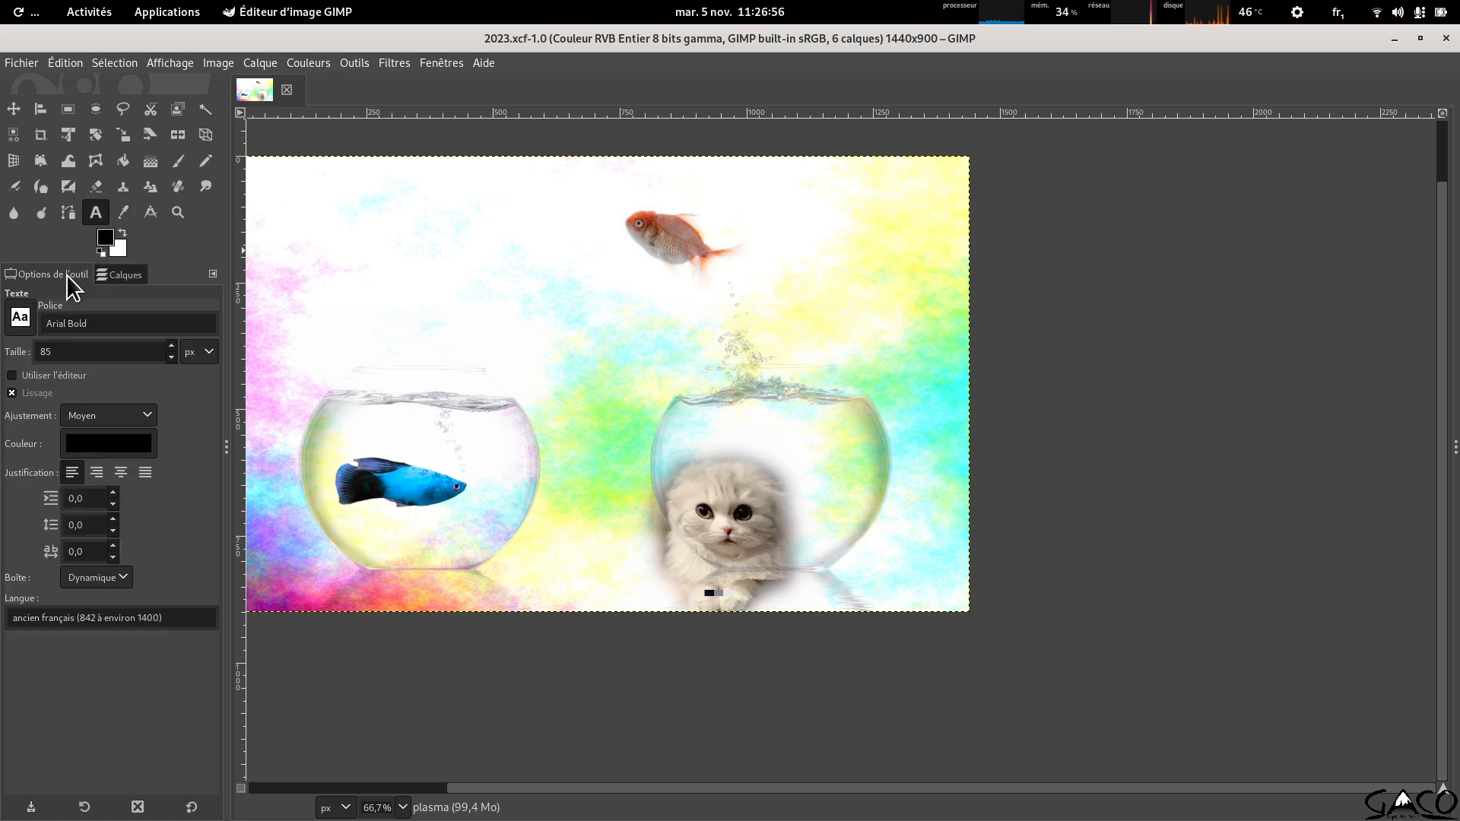
left_click(70, 350)
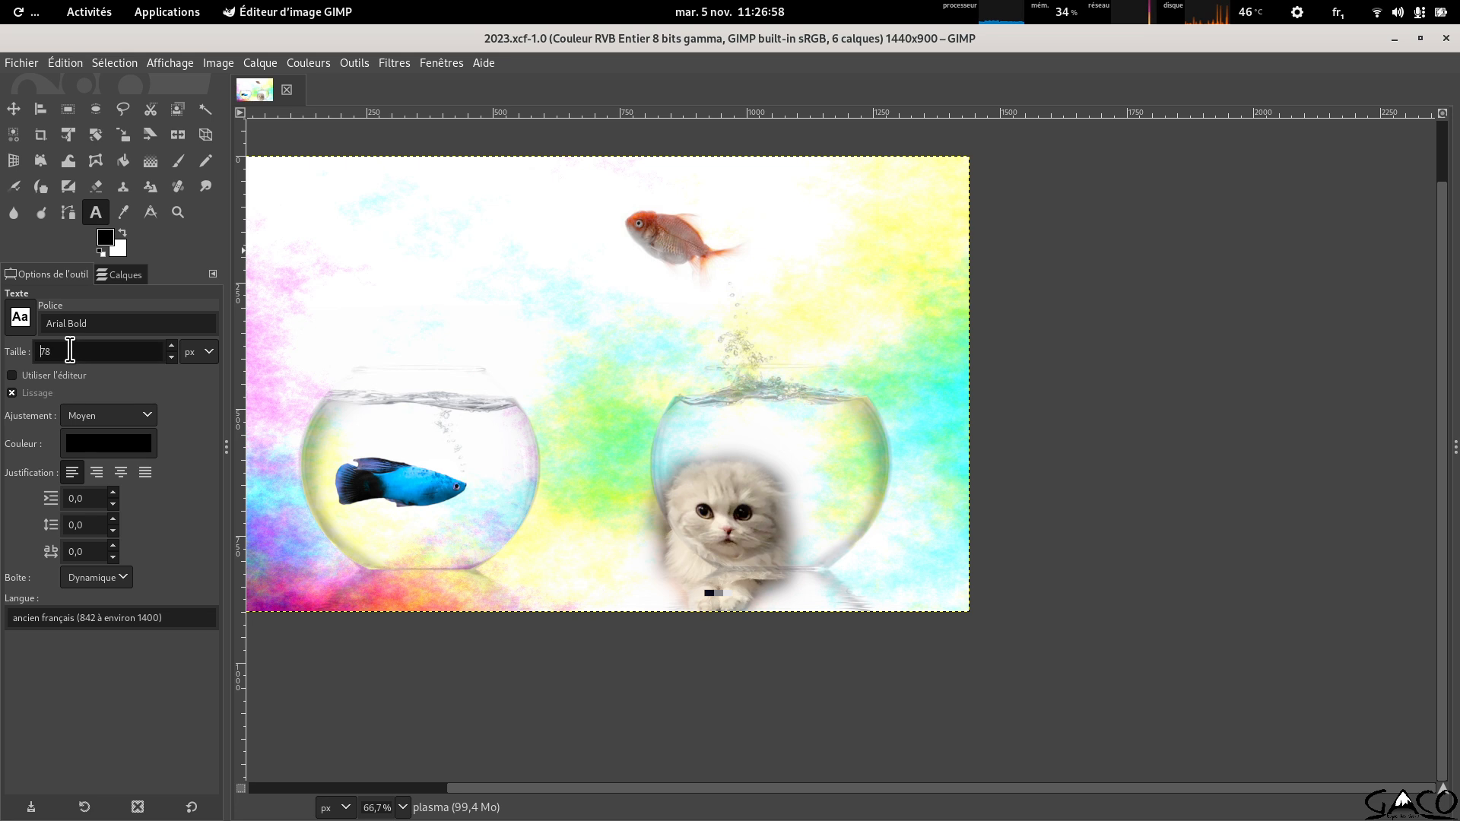
left_click(109, 447)
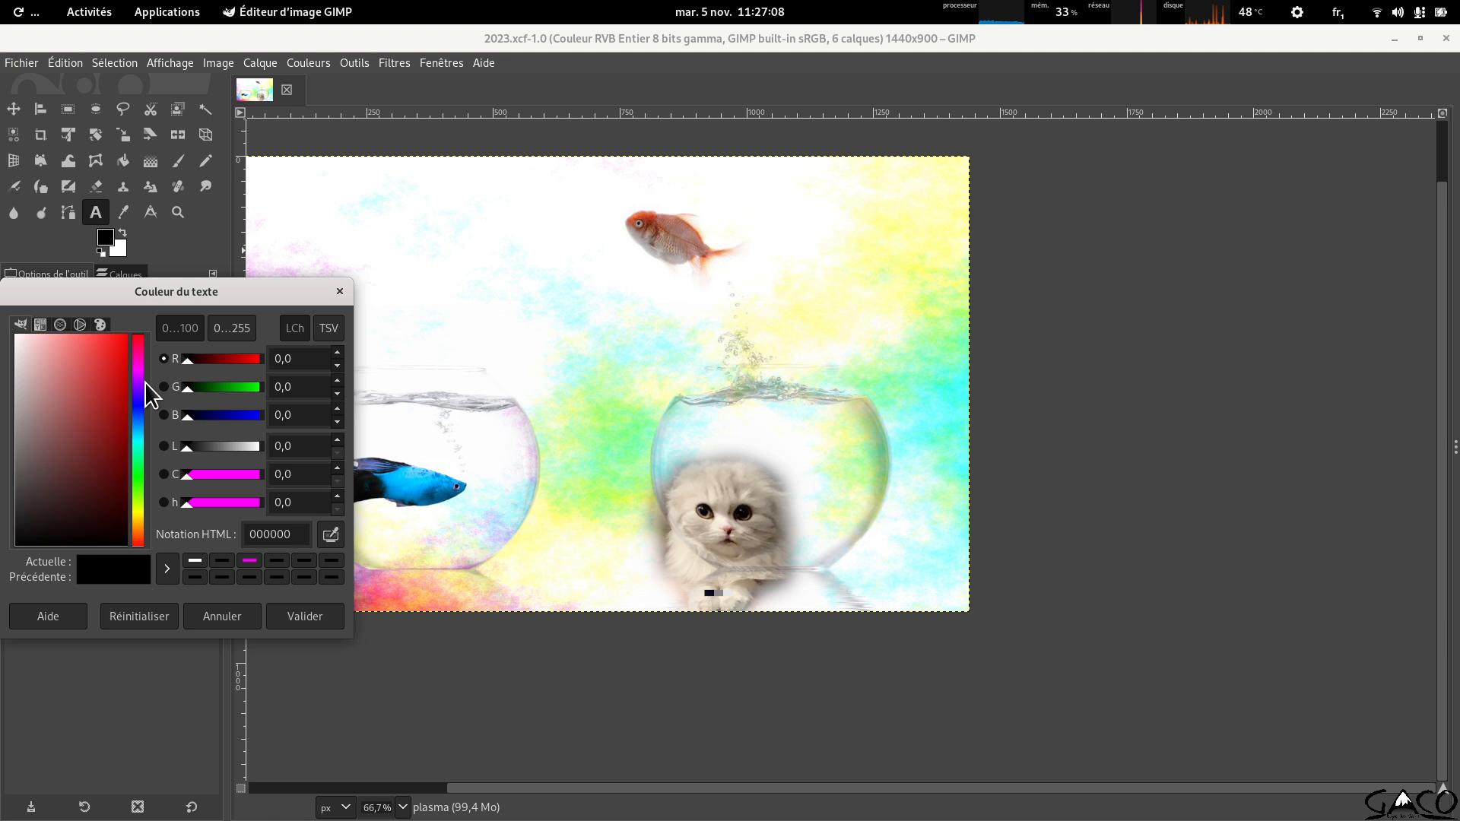
left_click(139, 405)
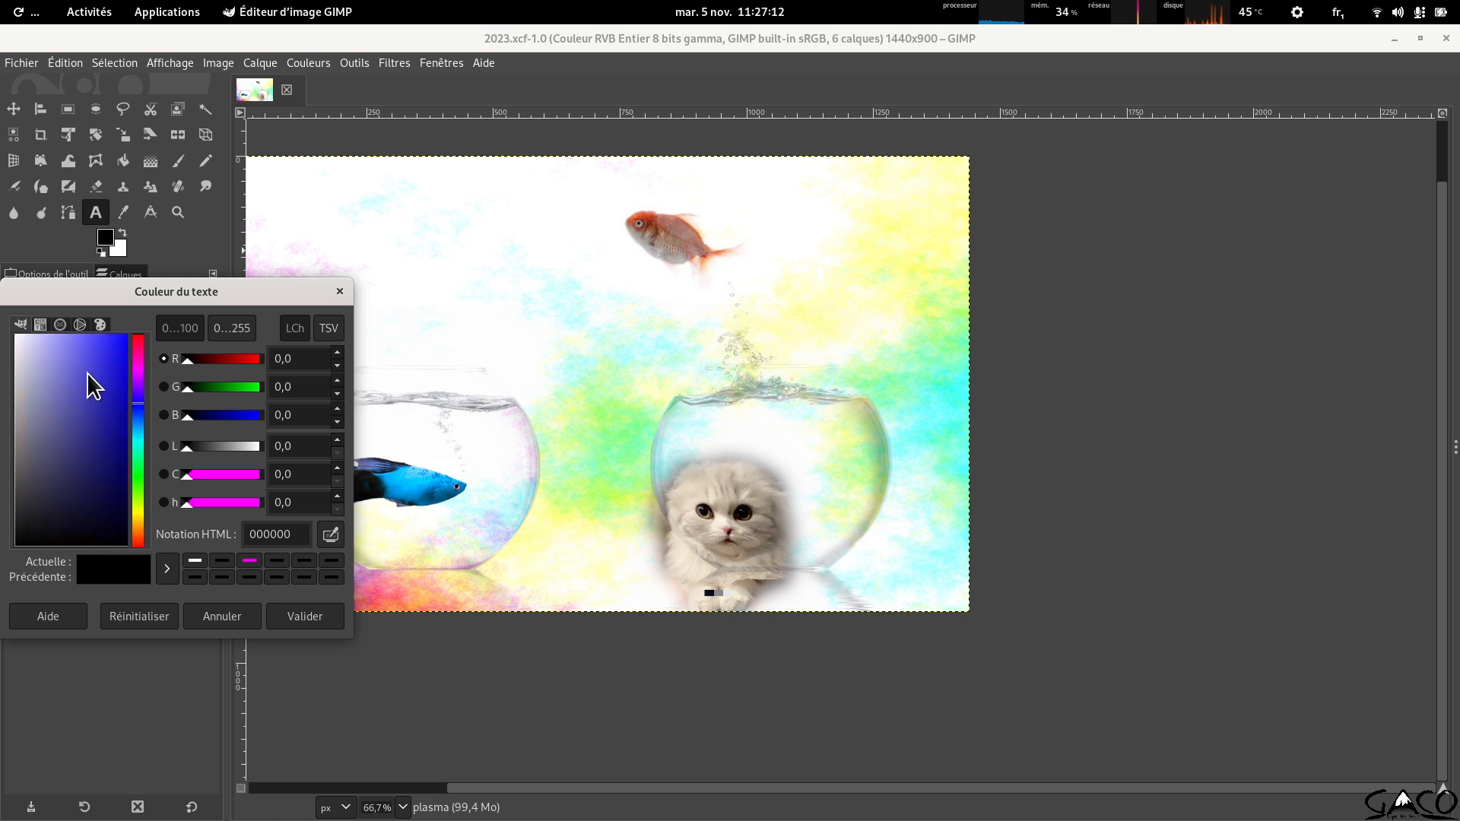
mouse_move(88, 384)
left_mouse_down()
mouse_move(82, 548)
mouse_move(67, 454)
mouse_move(85, 378)
mouse_move(32, 358)
mouse_move(84, 424)
mouse_move(67, 508)
mouse_move(69, 473)
mouse_move(101, 560)
mouse_move(78, 586)
mouse_move(124, 368)
mouse_move(119, 379)
left_mouse_up()
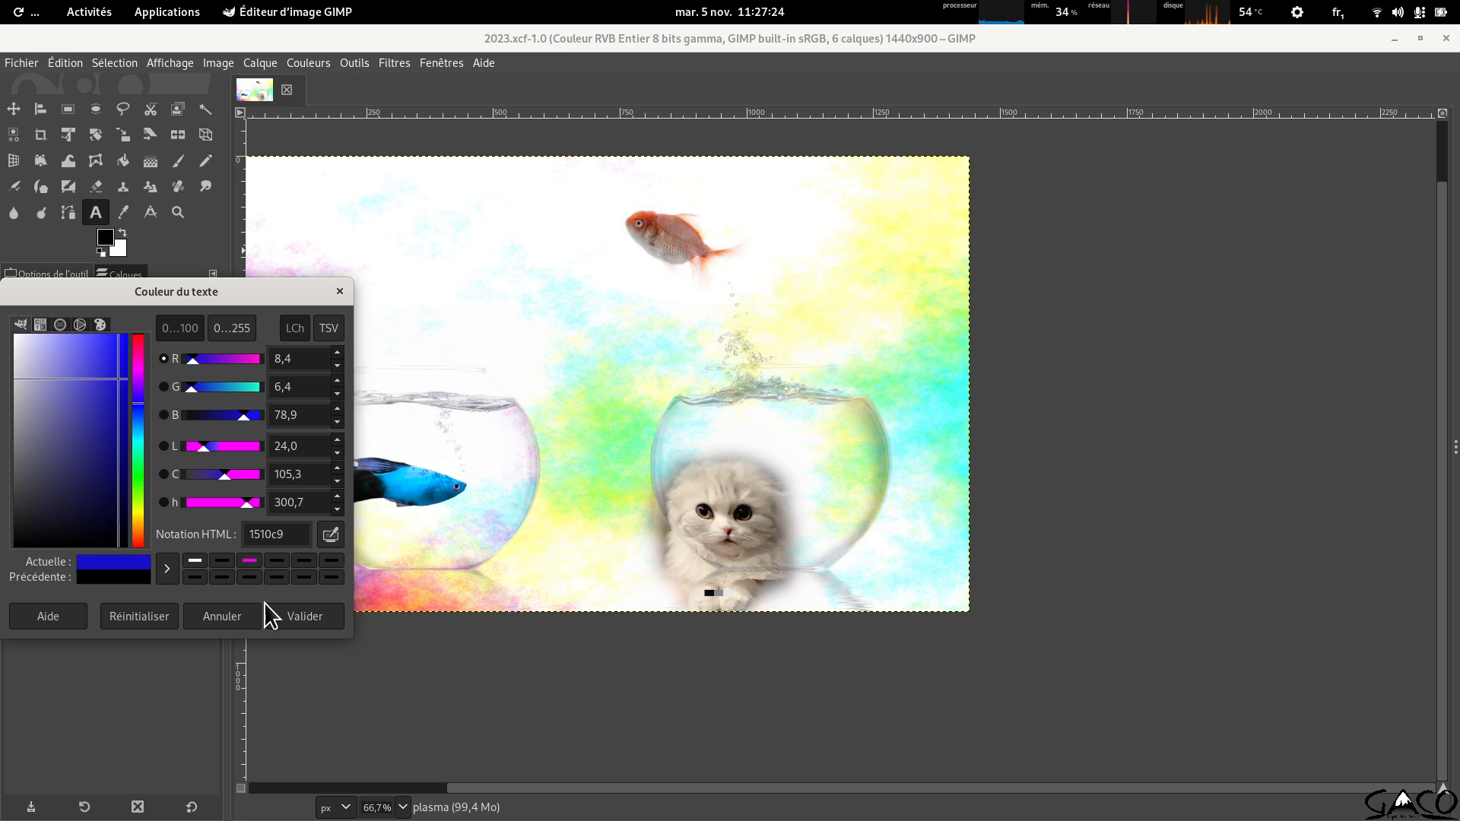
left_click(294, 617)
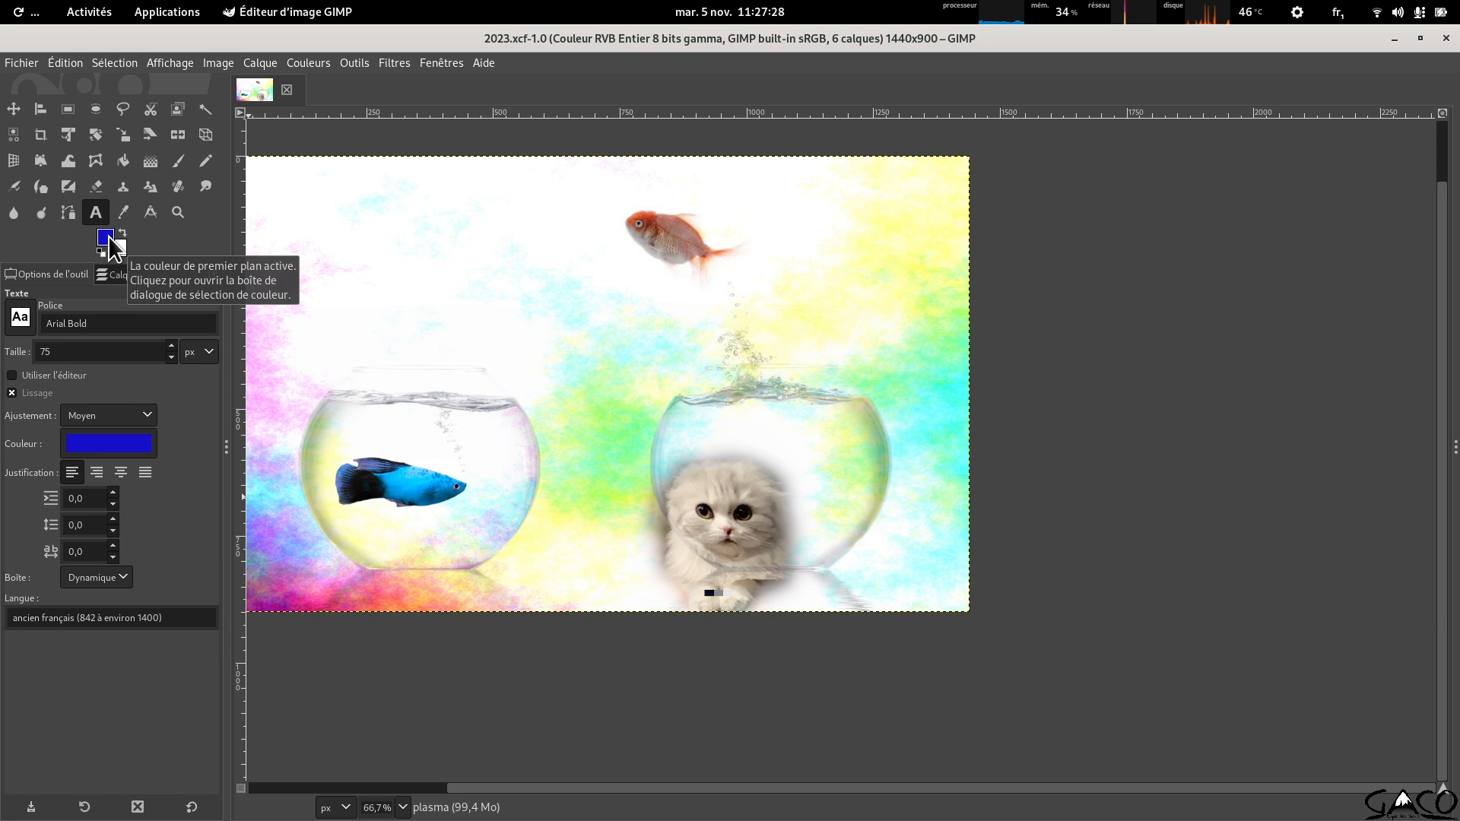
Add the text "Mon nom ici" in the upper-left area of the image and show the layer list.
left_click(268, 197)
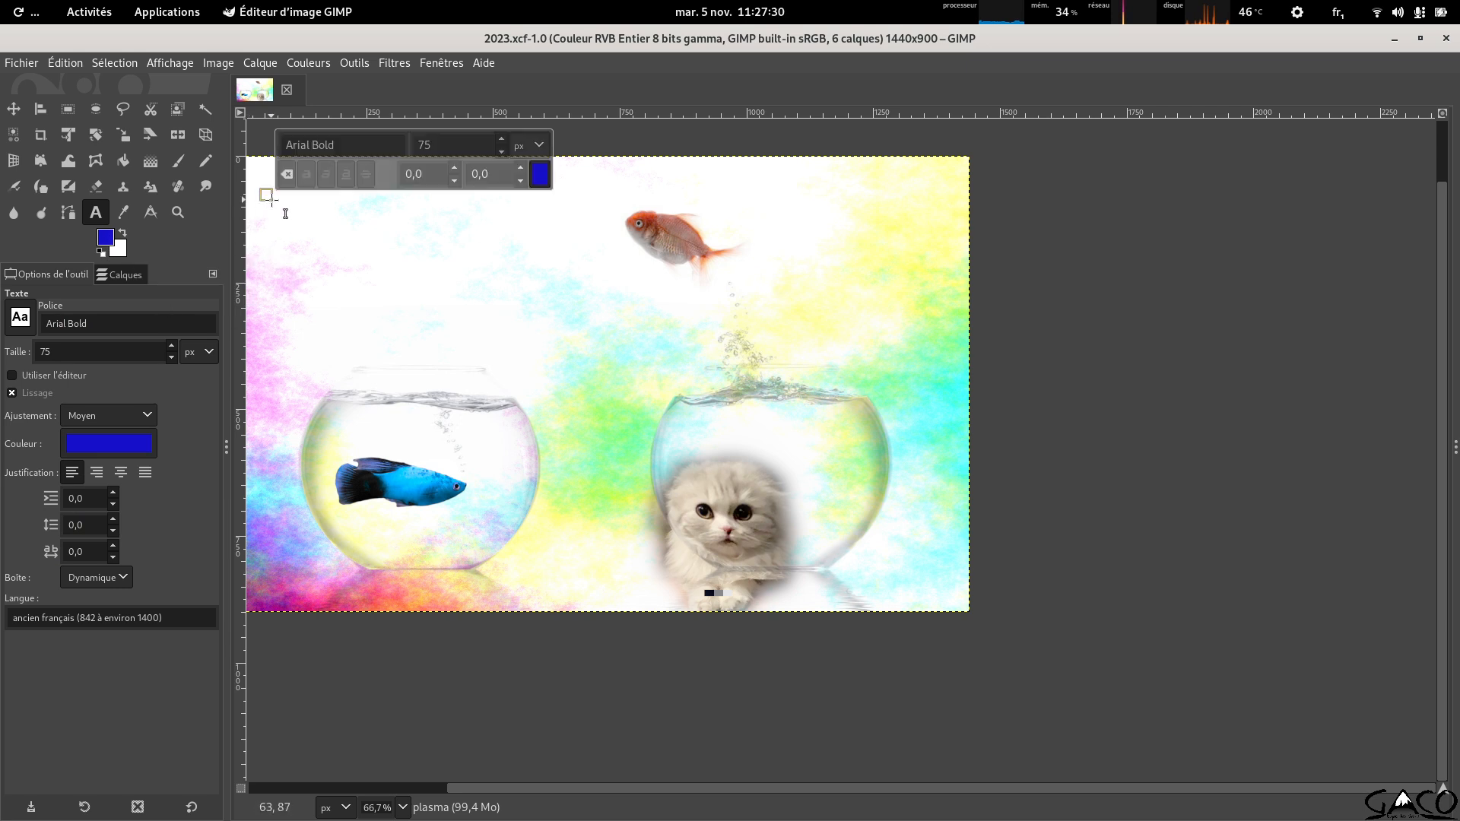
type("Mo")
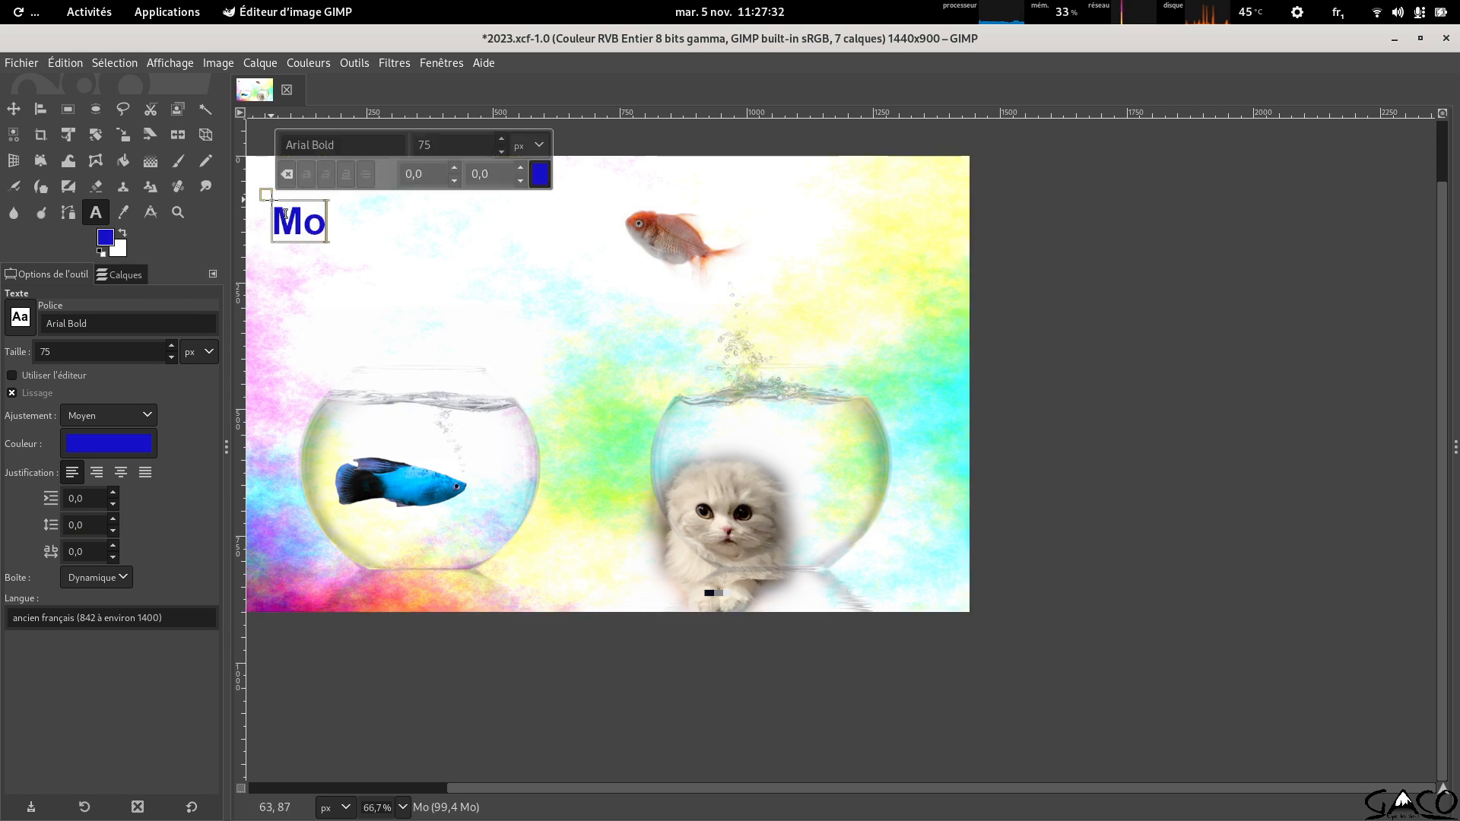
type("n")
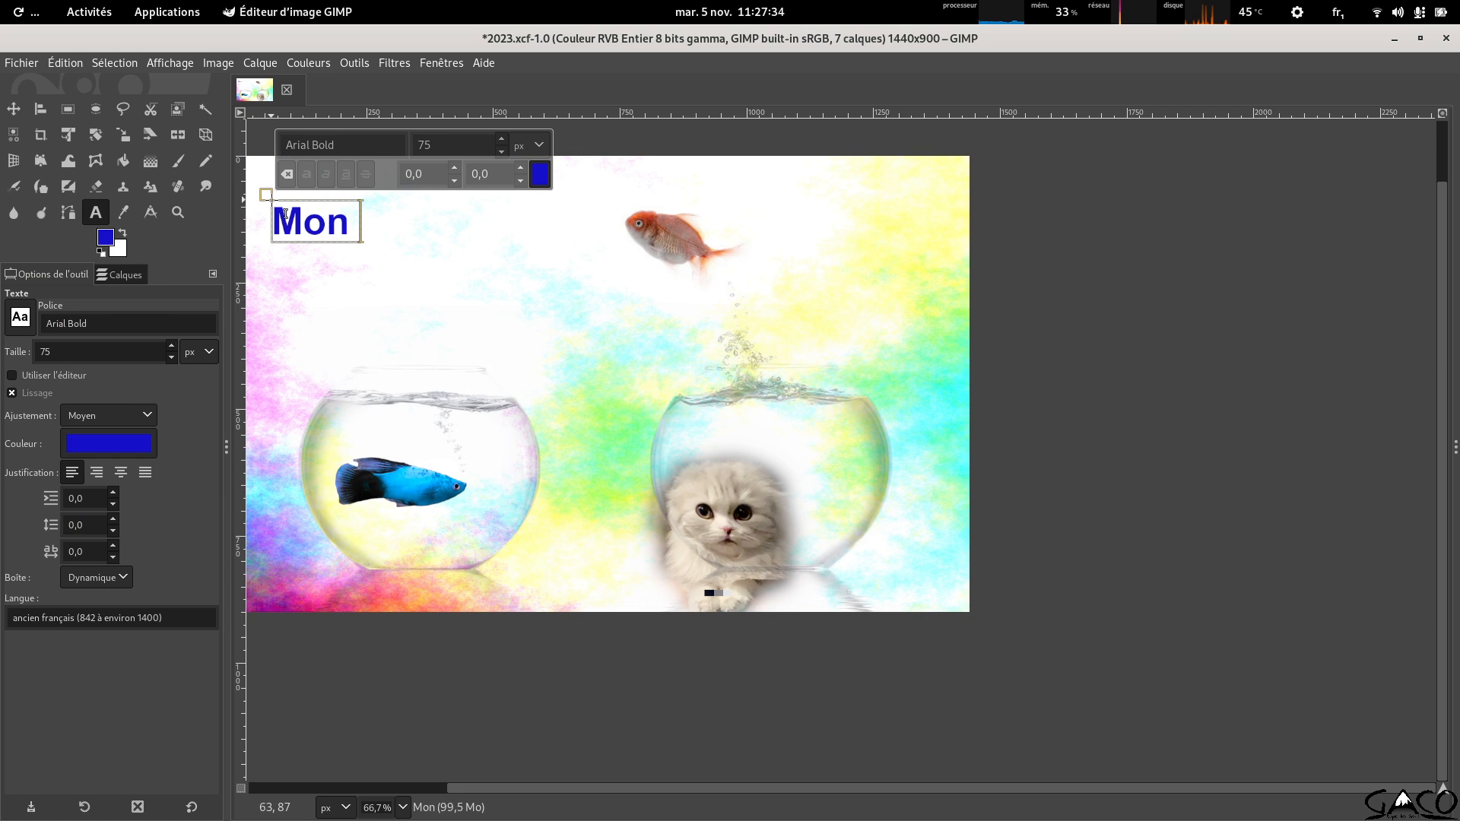
type(" nom ici")
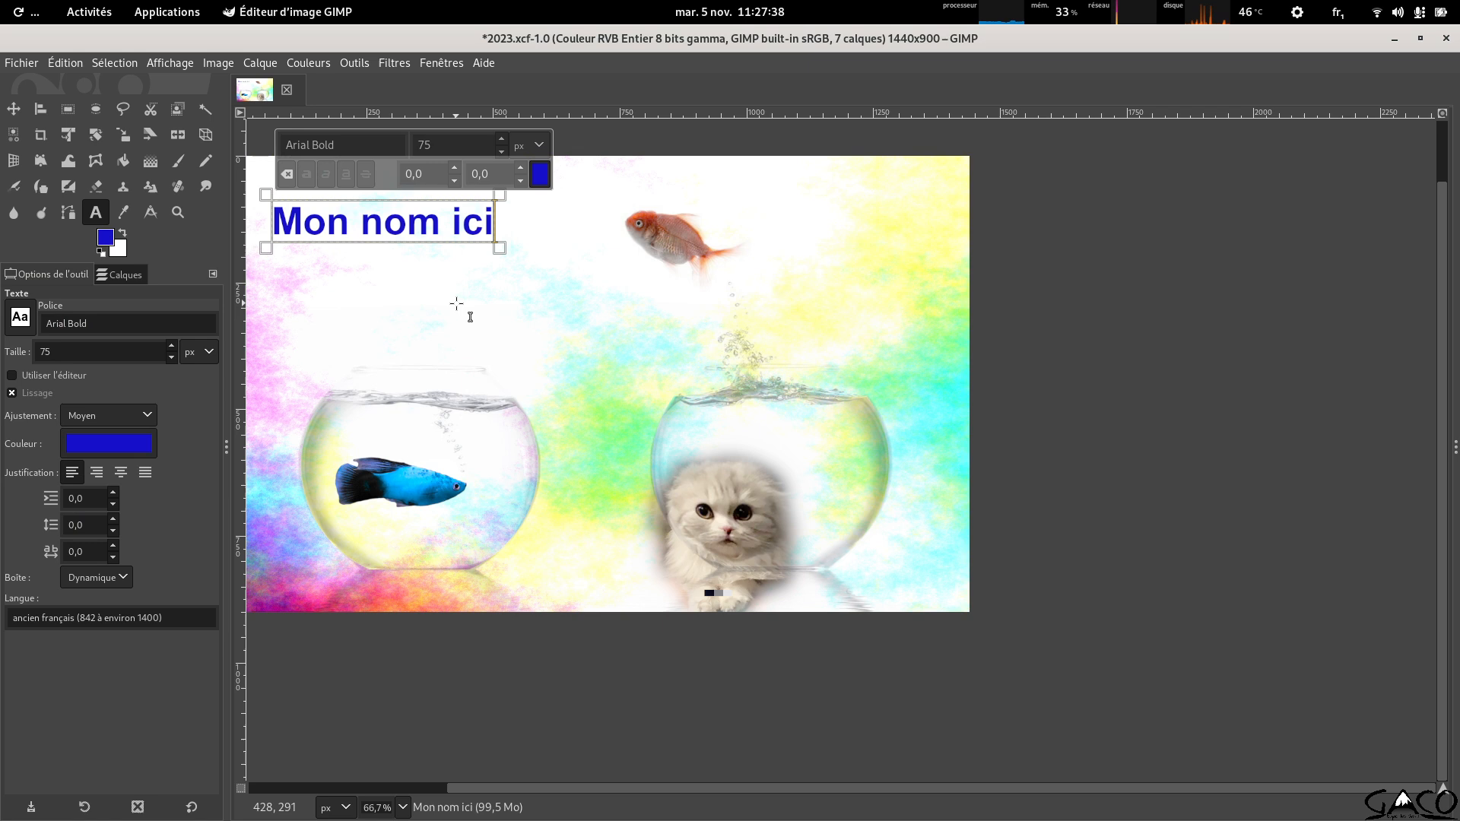
left_click(901, 667)
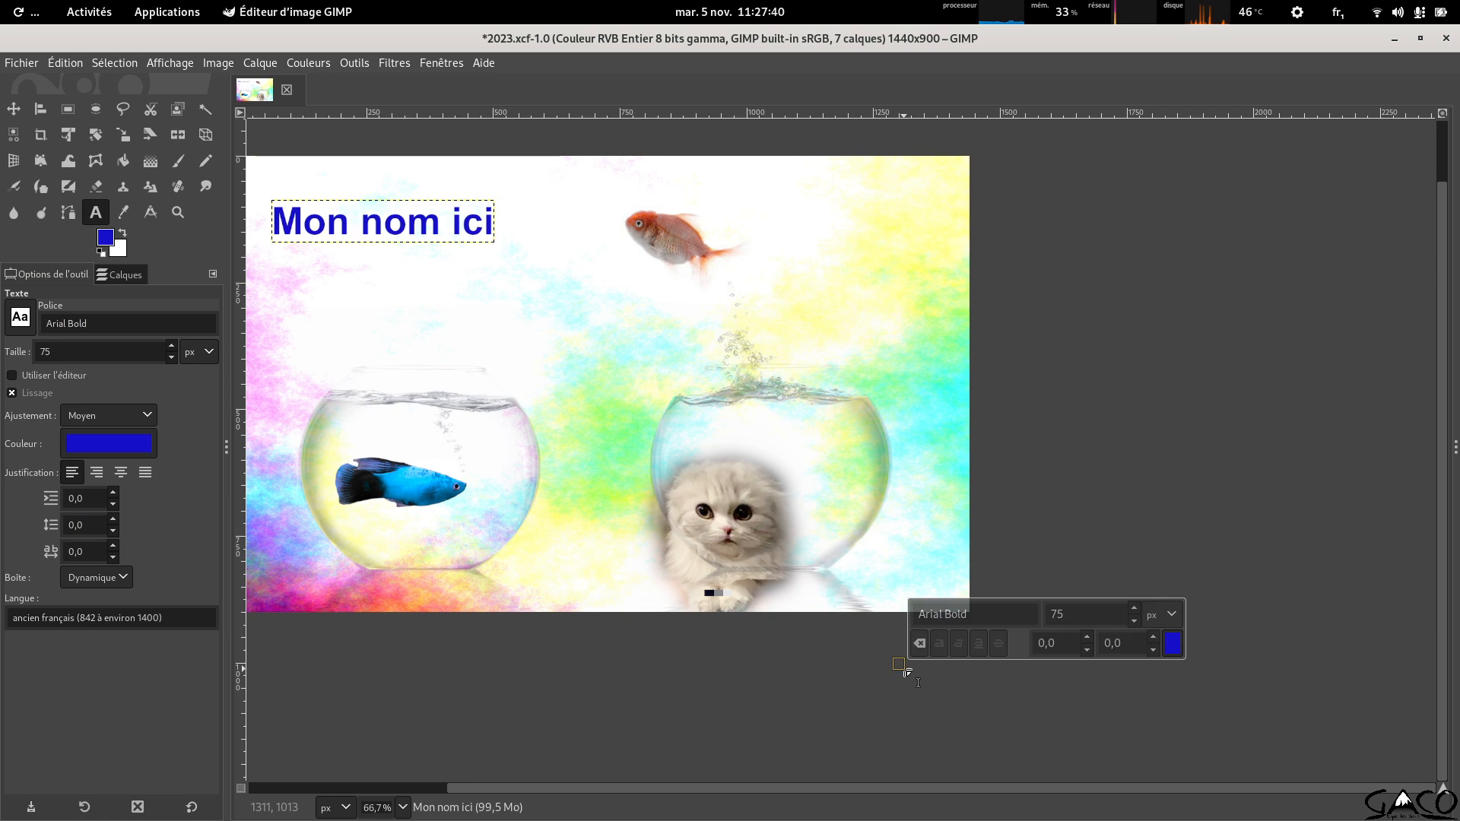
left_click(120, 275)
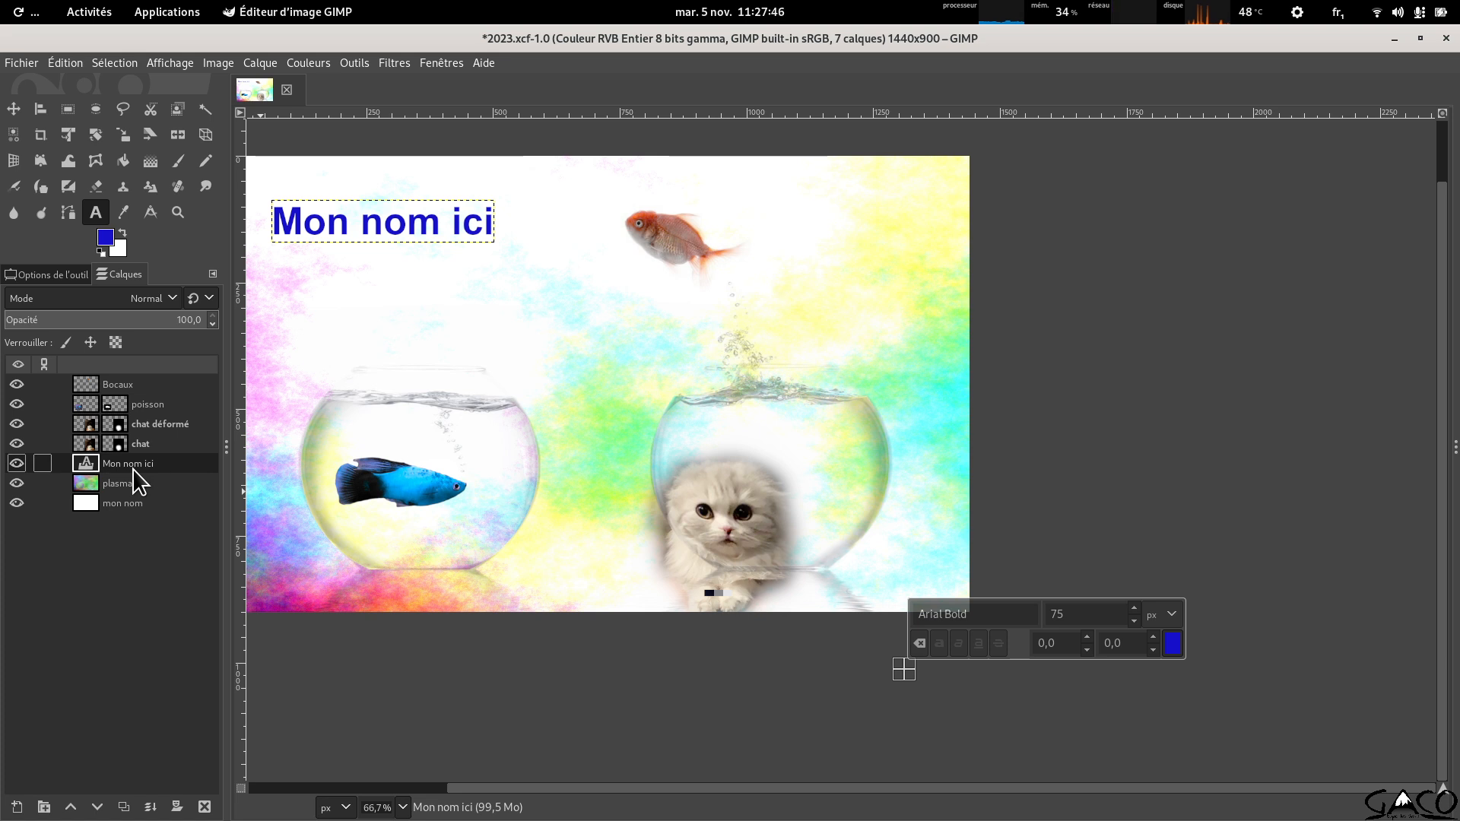
Rotate the "Mon nom ici" text layer by -30° about its centre.
left_click(100, 146)
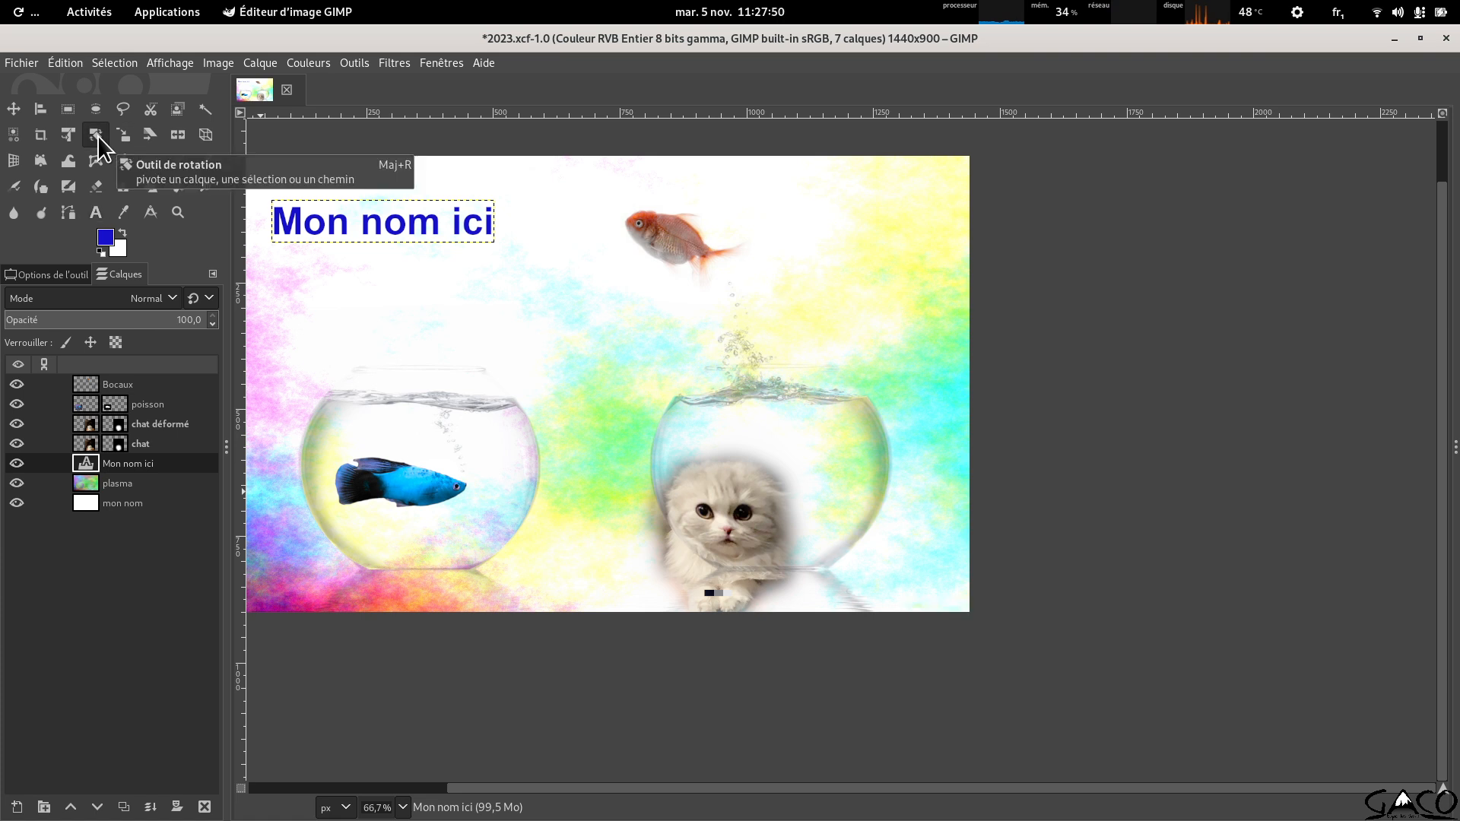
left_click(447, 220)
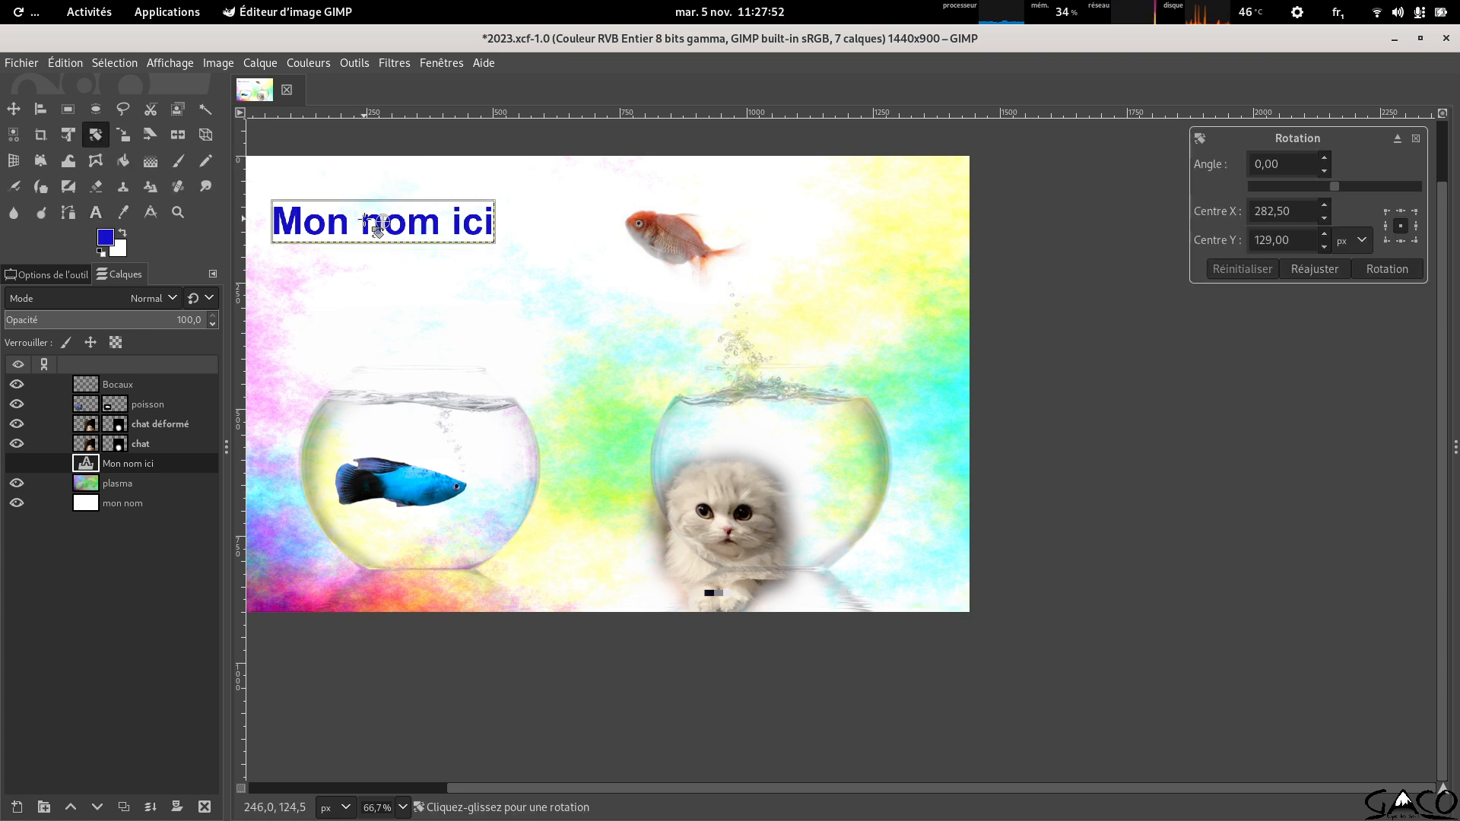
left_click(1283, 163)
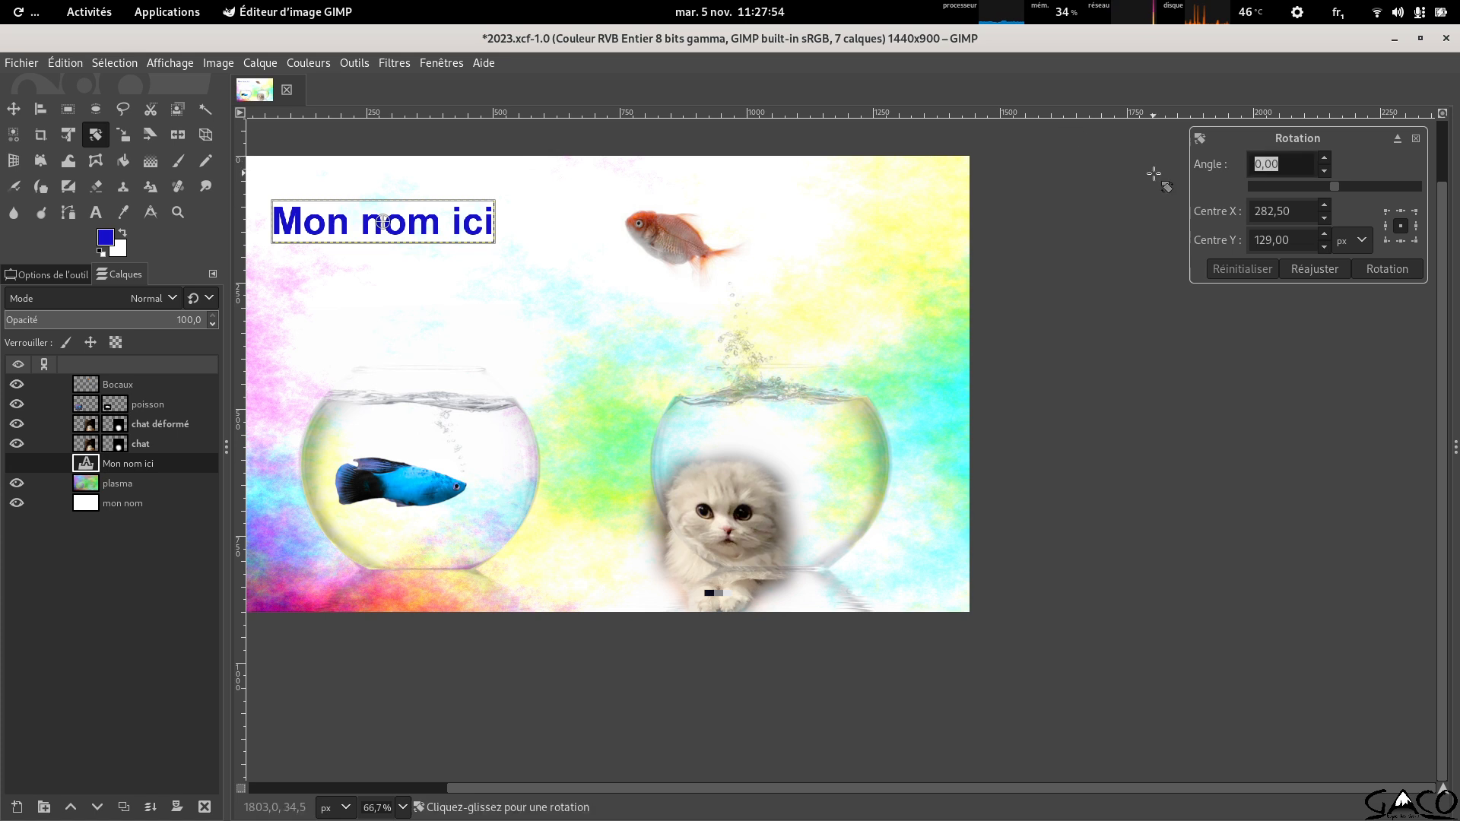
key("Return")
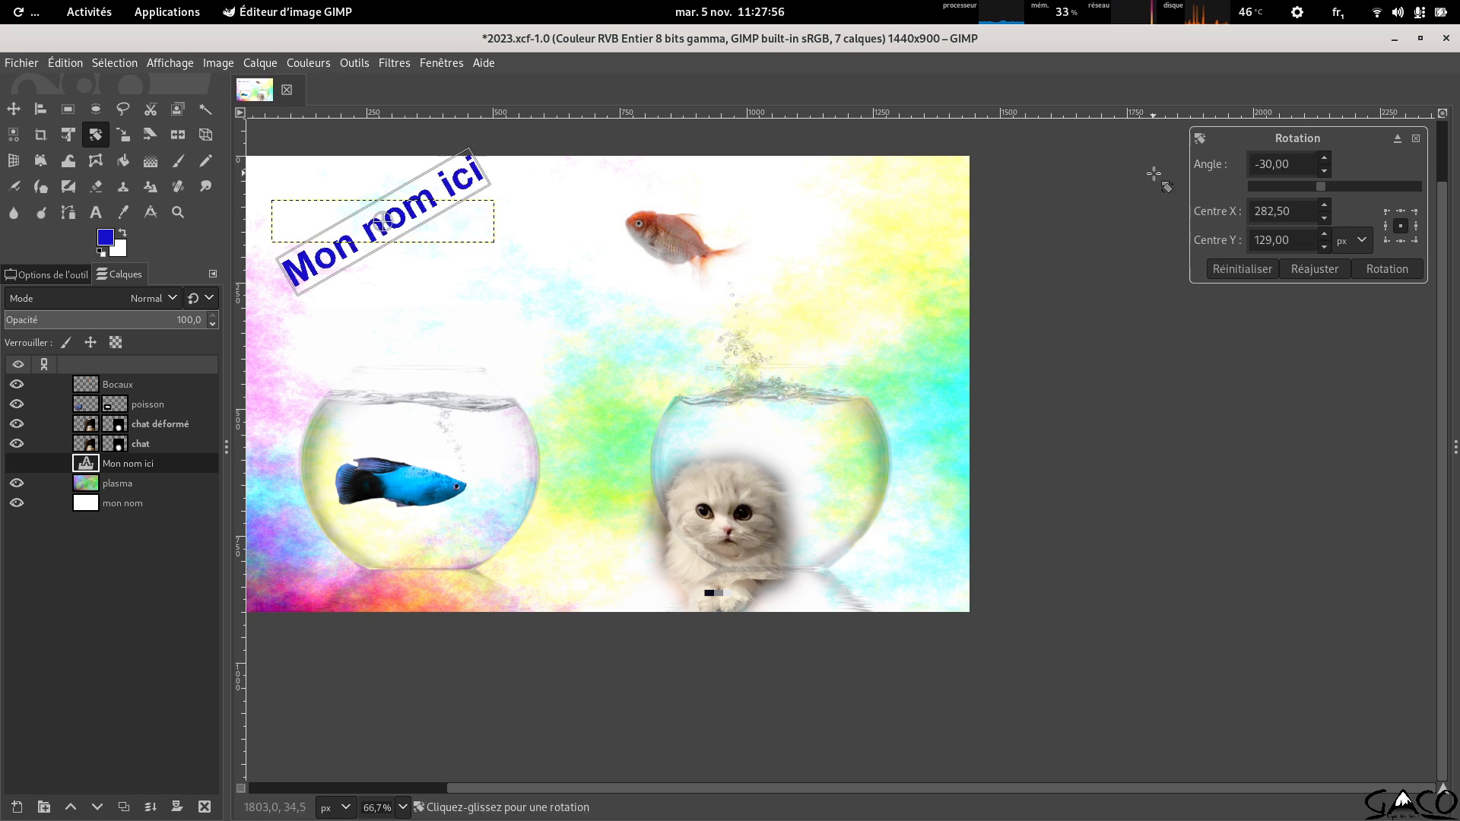
left_click(1387, 269)
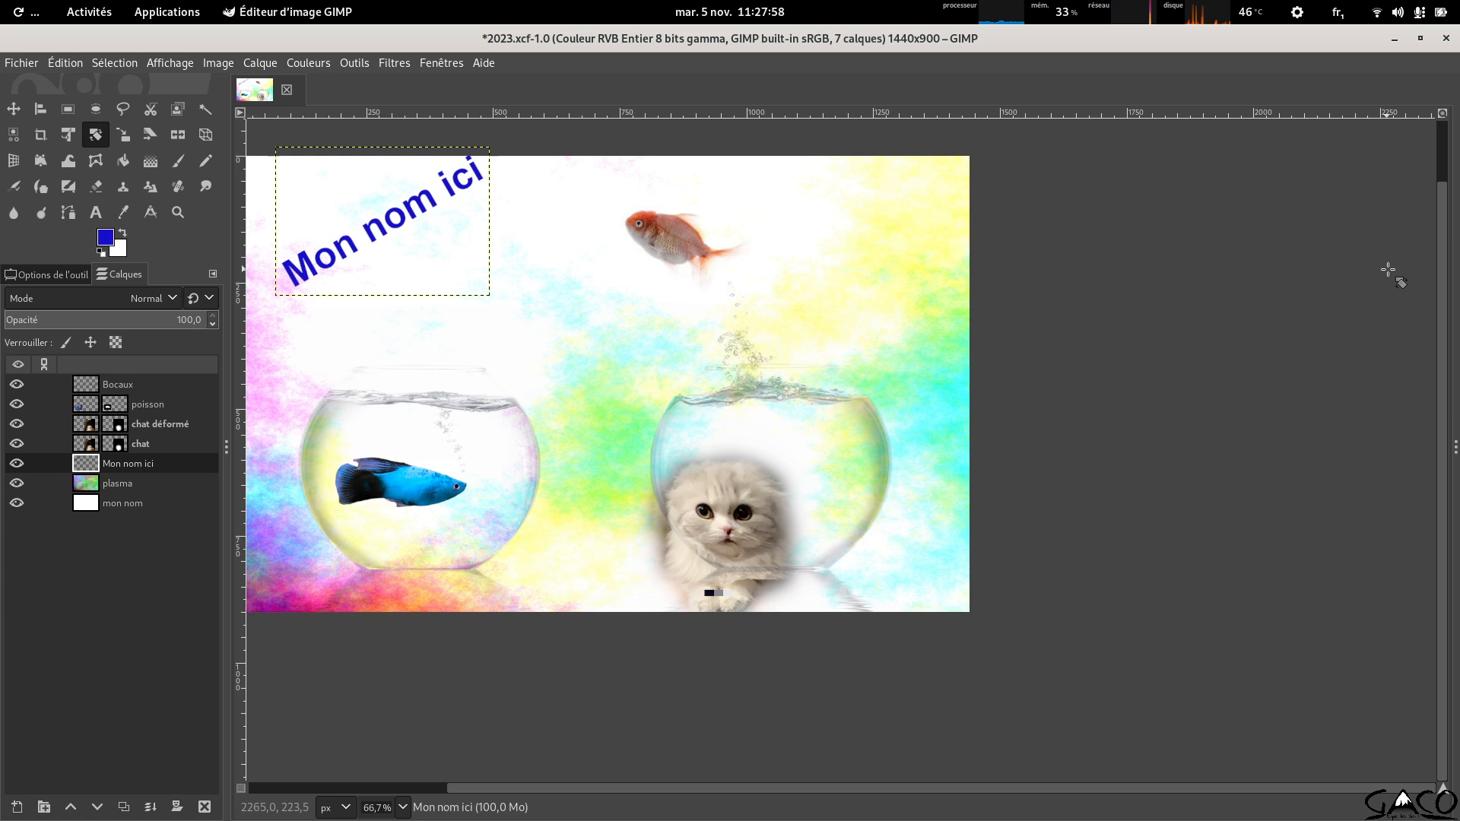
Try moving the rotated text with the Move tool set to Pointer un calque ou un guide, and undo the plasma layer's shift.
left_click(14, 111)
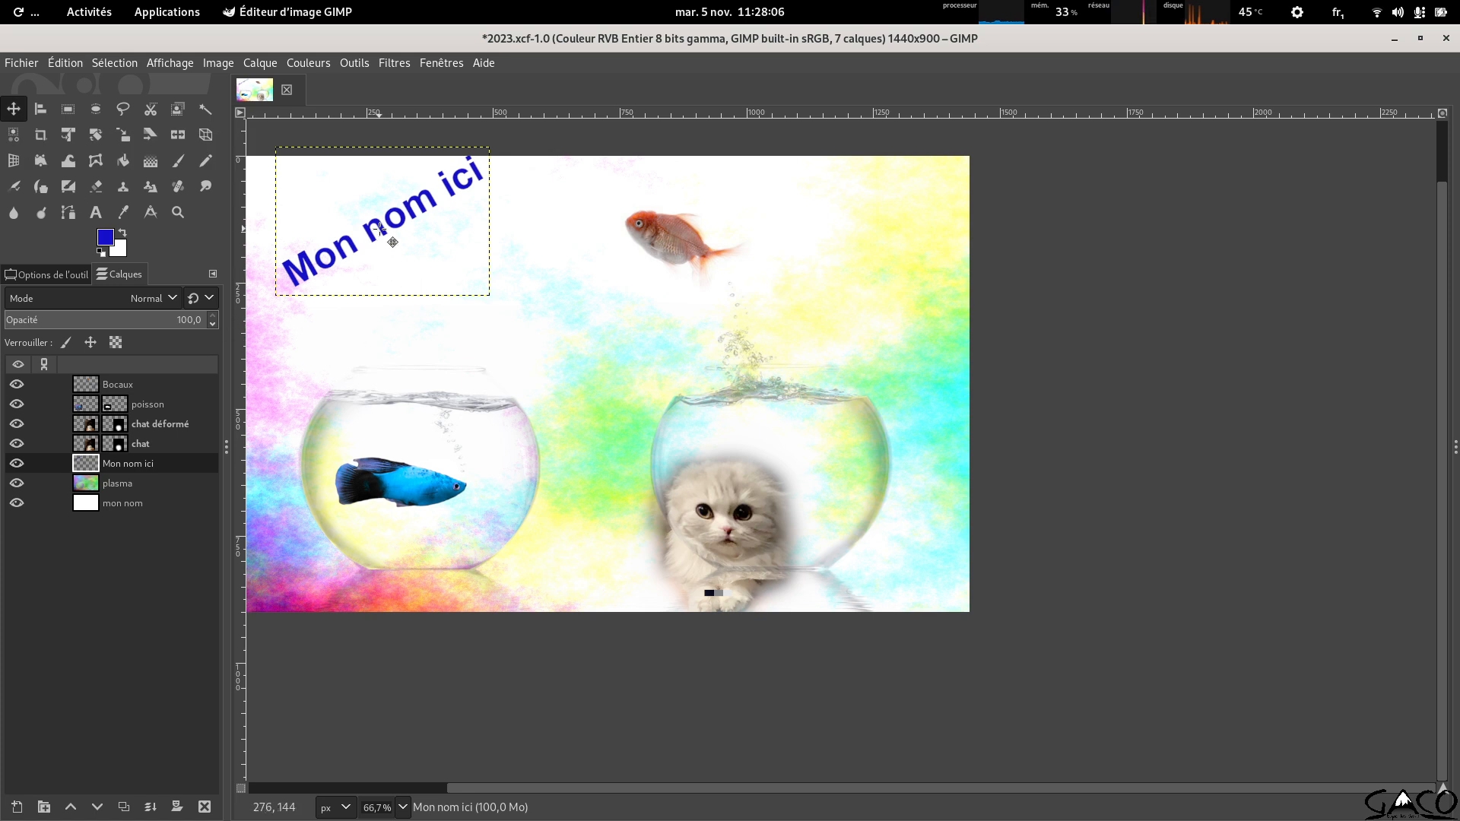
left_click(55, 275)
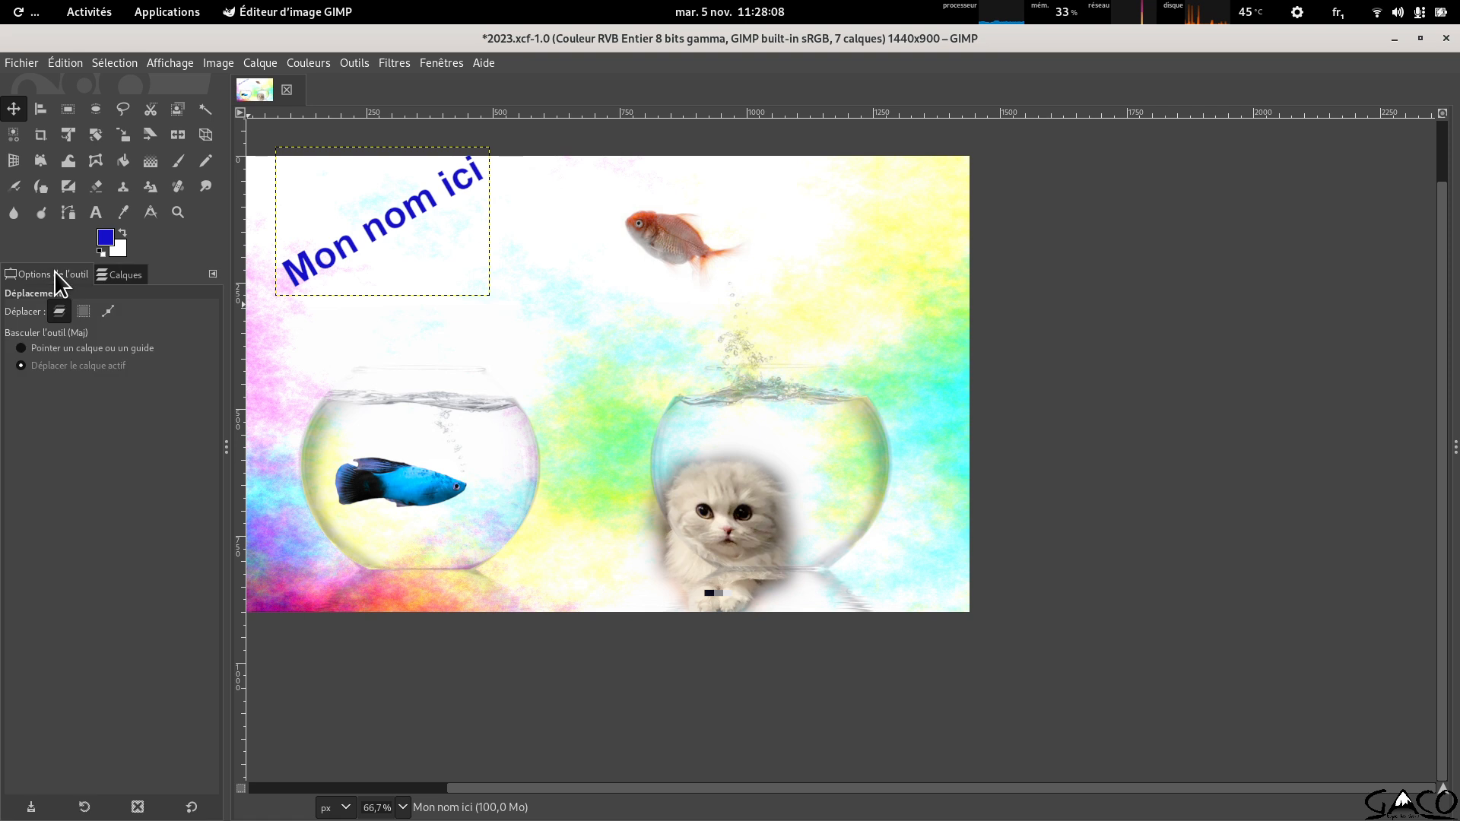
left_click(76, 347)
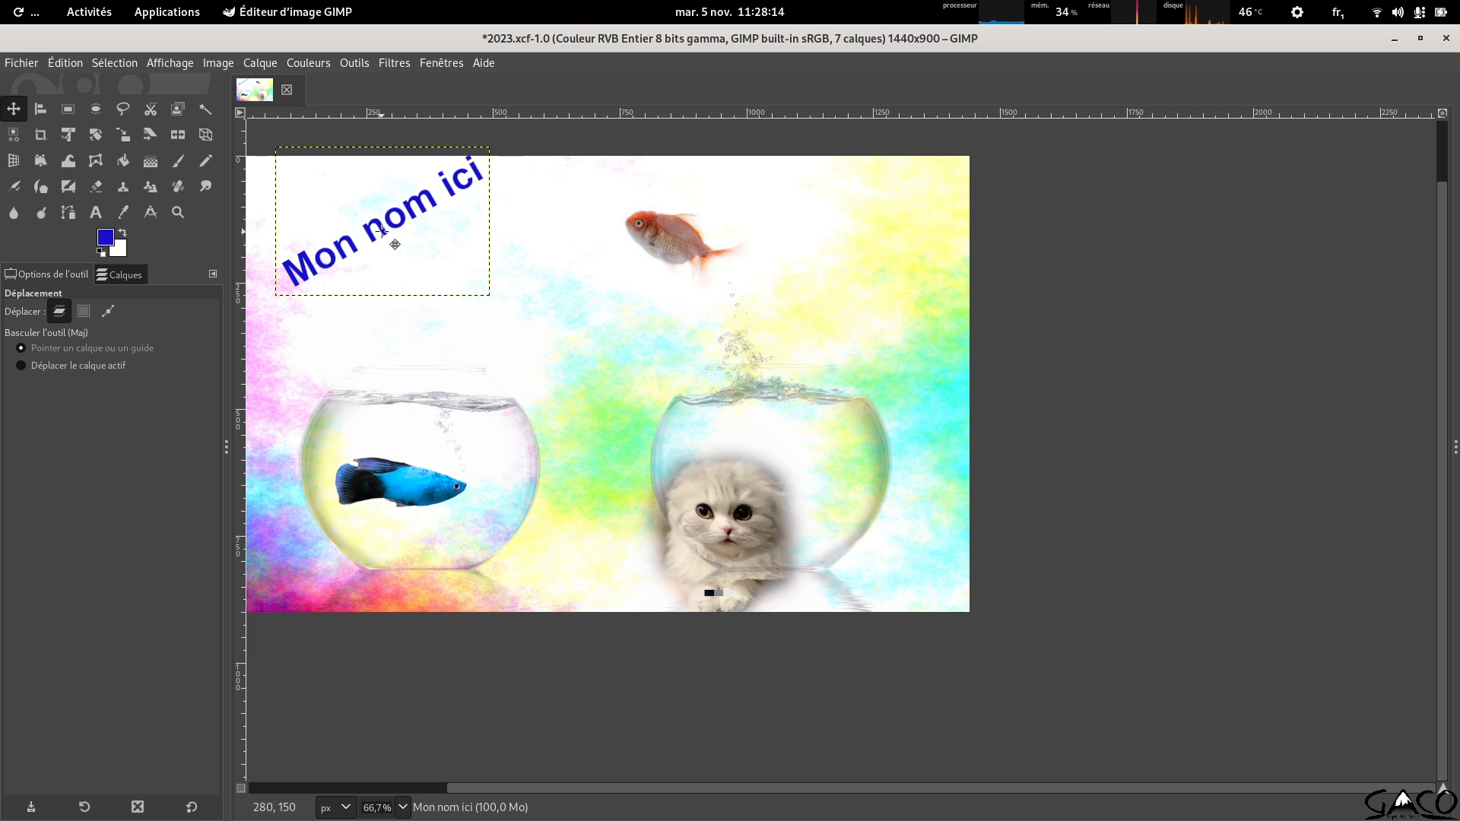
left_click_drag(382, 230, 518, 356)
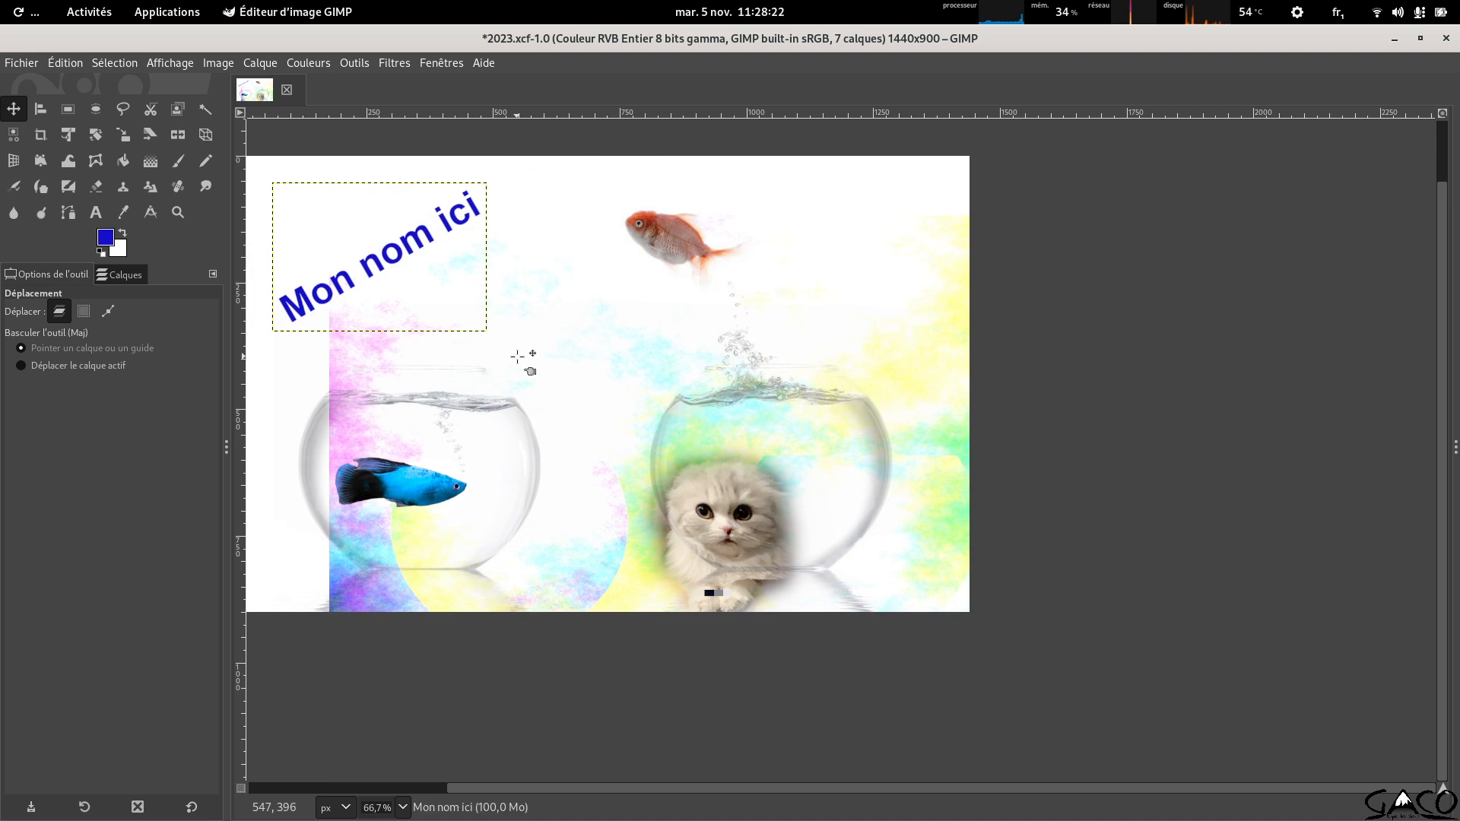
key("ctrl+z")
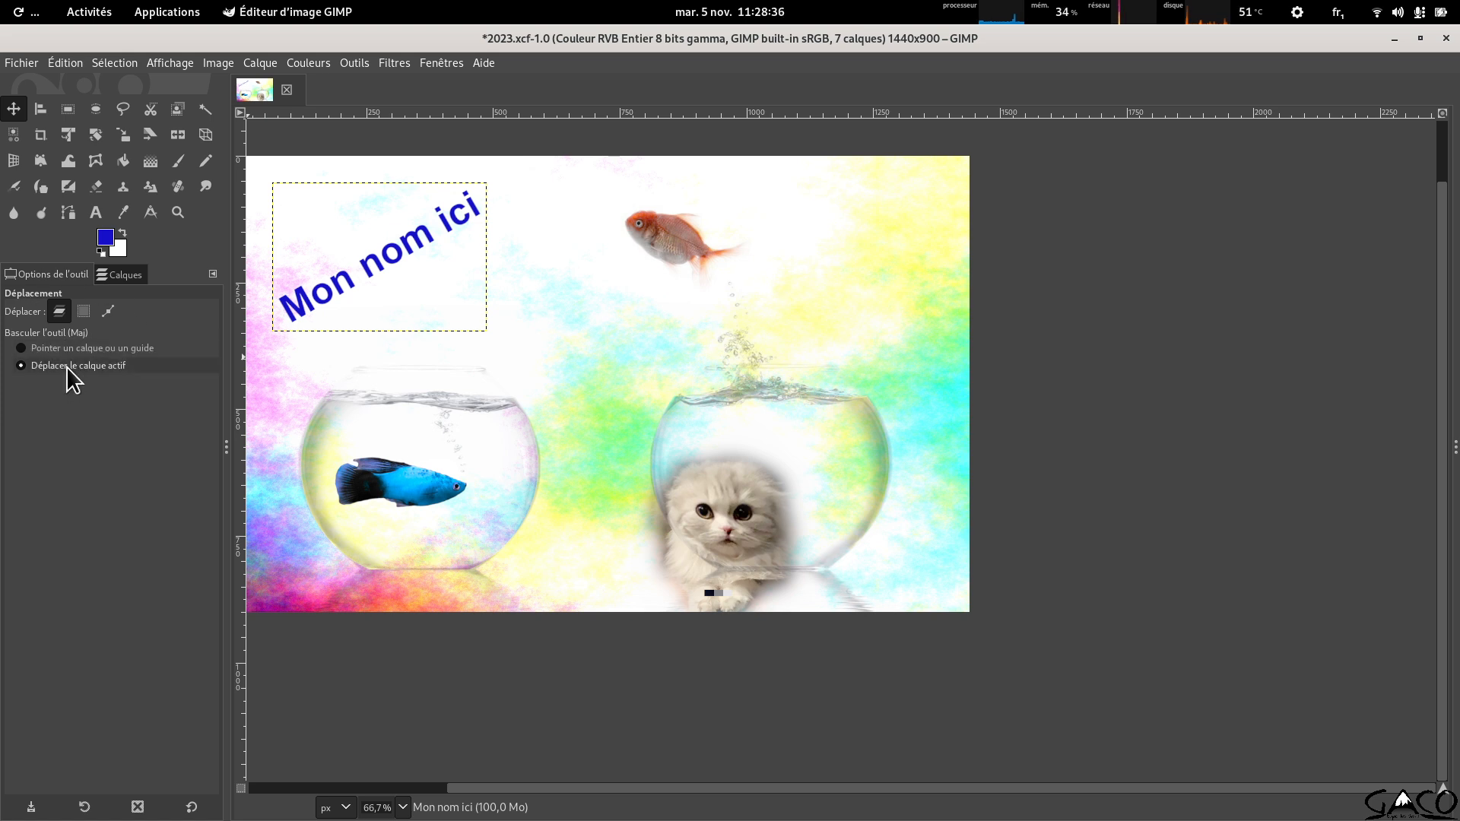
Move the active text layer into the image's upper-left corner, its start near the left edge and its end near the top, and save 2023.xcf.
left_click_drag(388, 310, 362, 278)
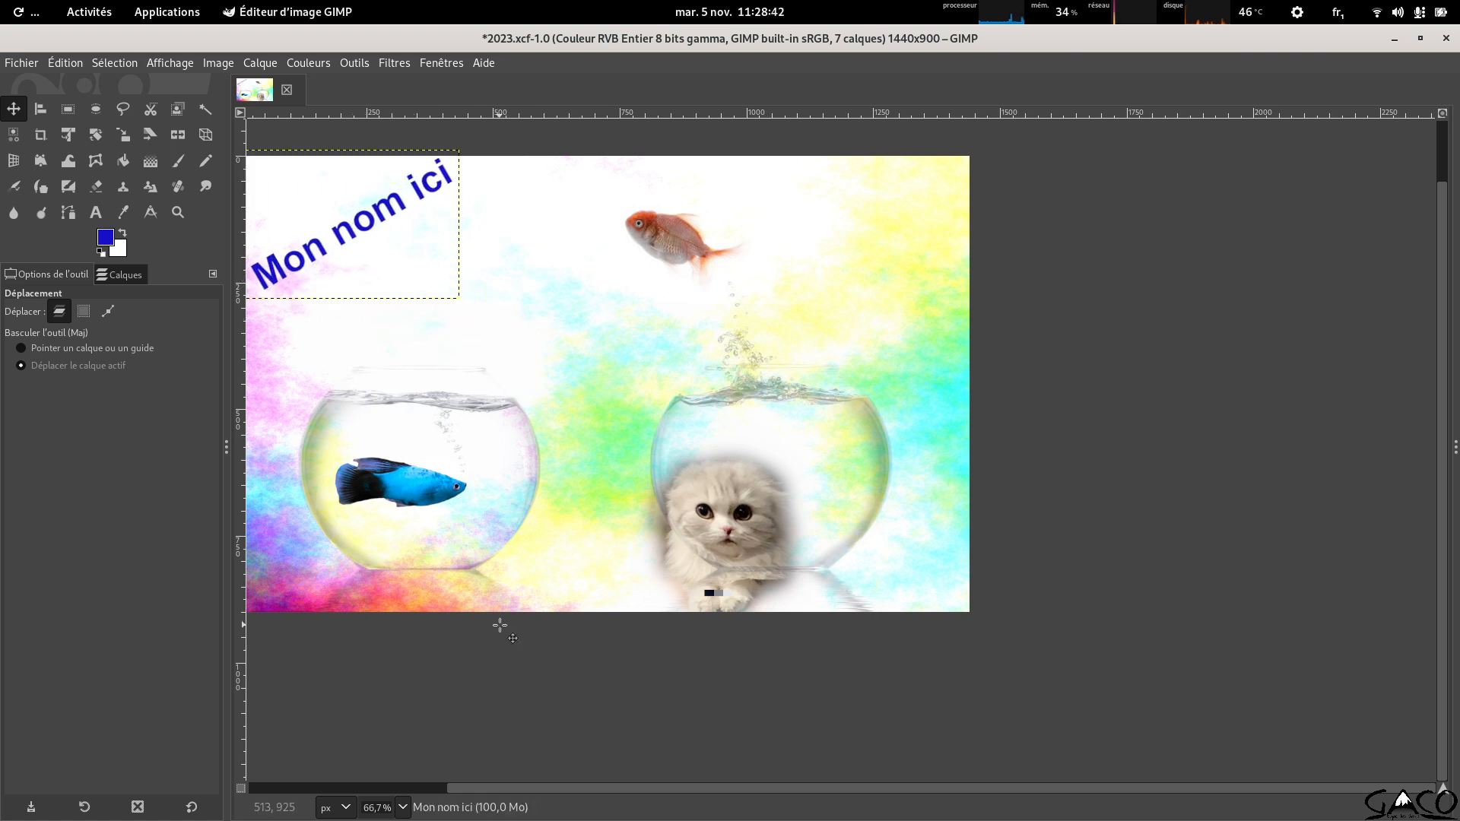
key("ctrl+s")
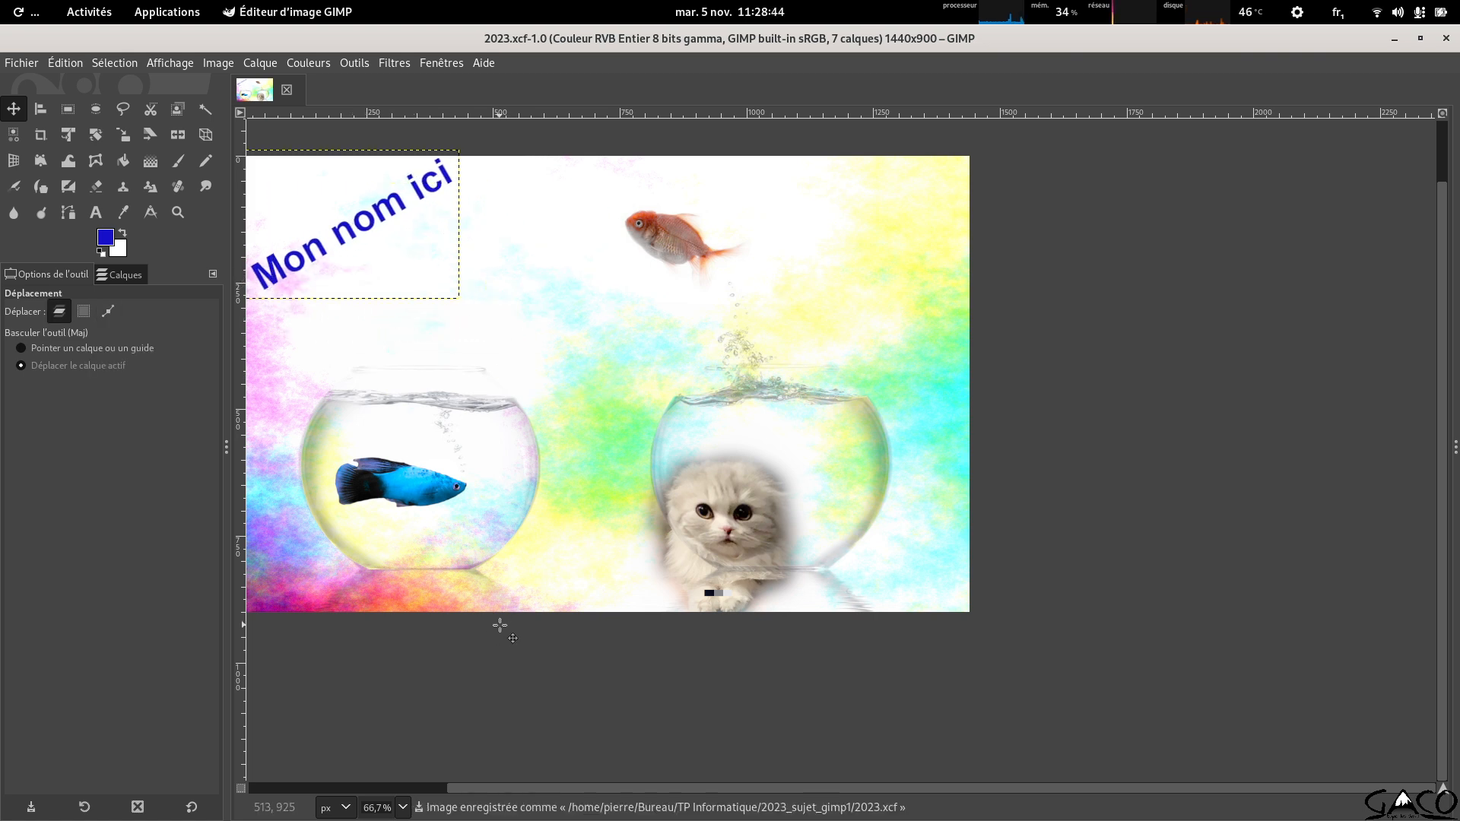
Check instruction 18 in consignes_2023.pdf and add a vertical guide at 50 % of the image.
key("alt+Tab")
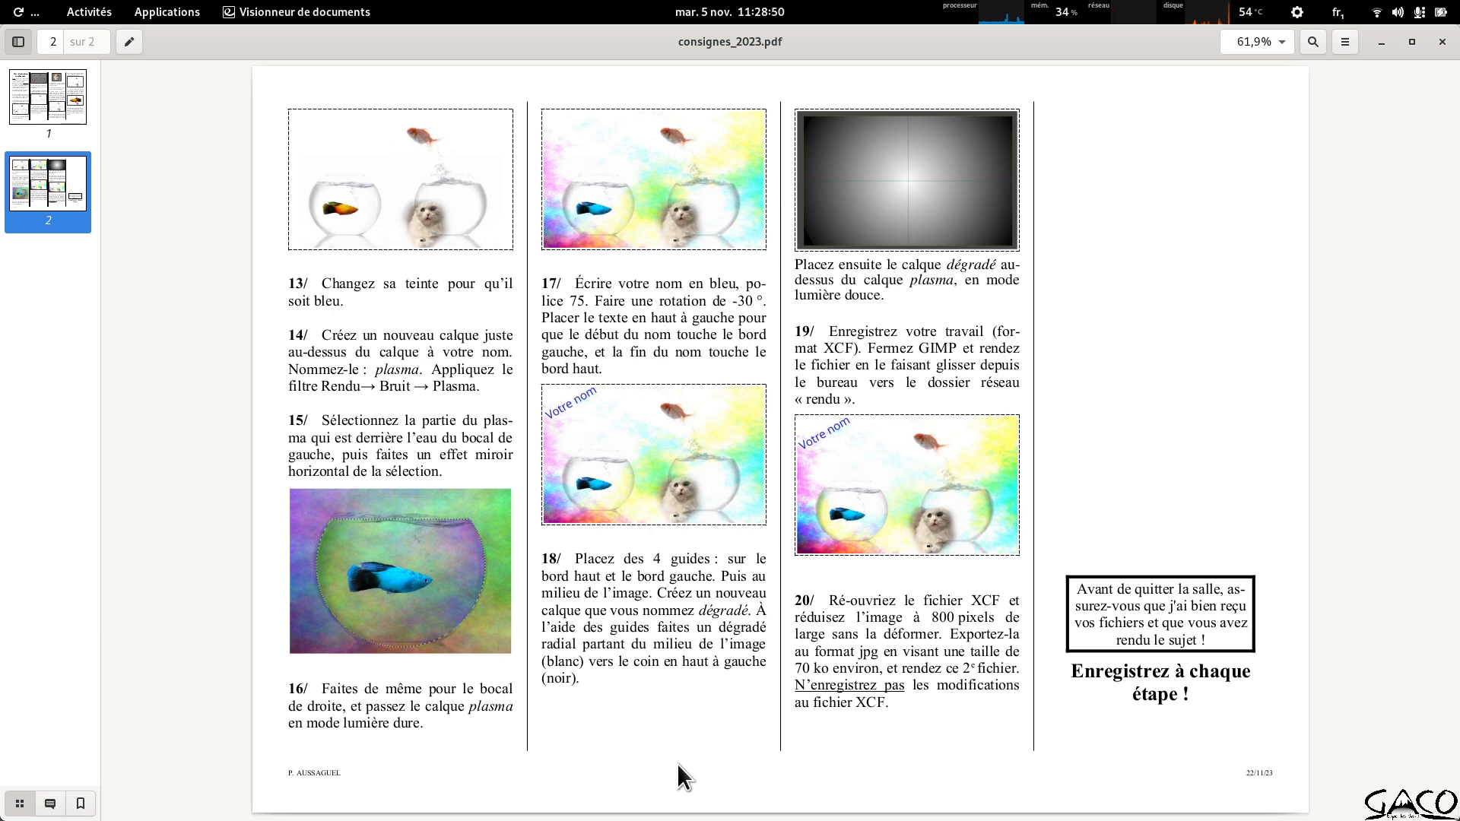
key("alt+Tab")
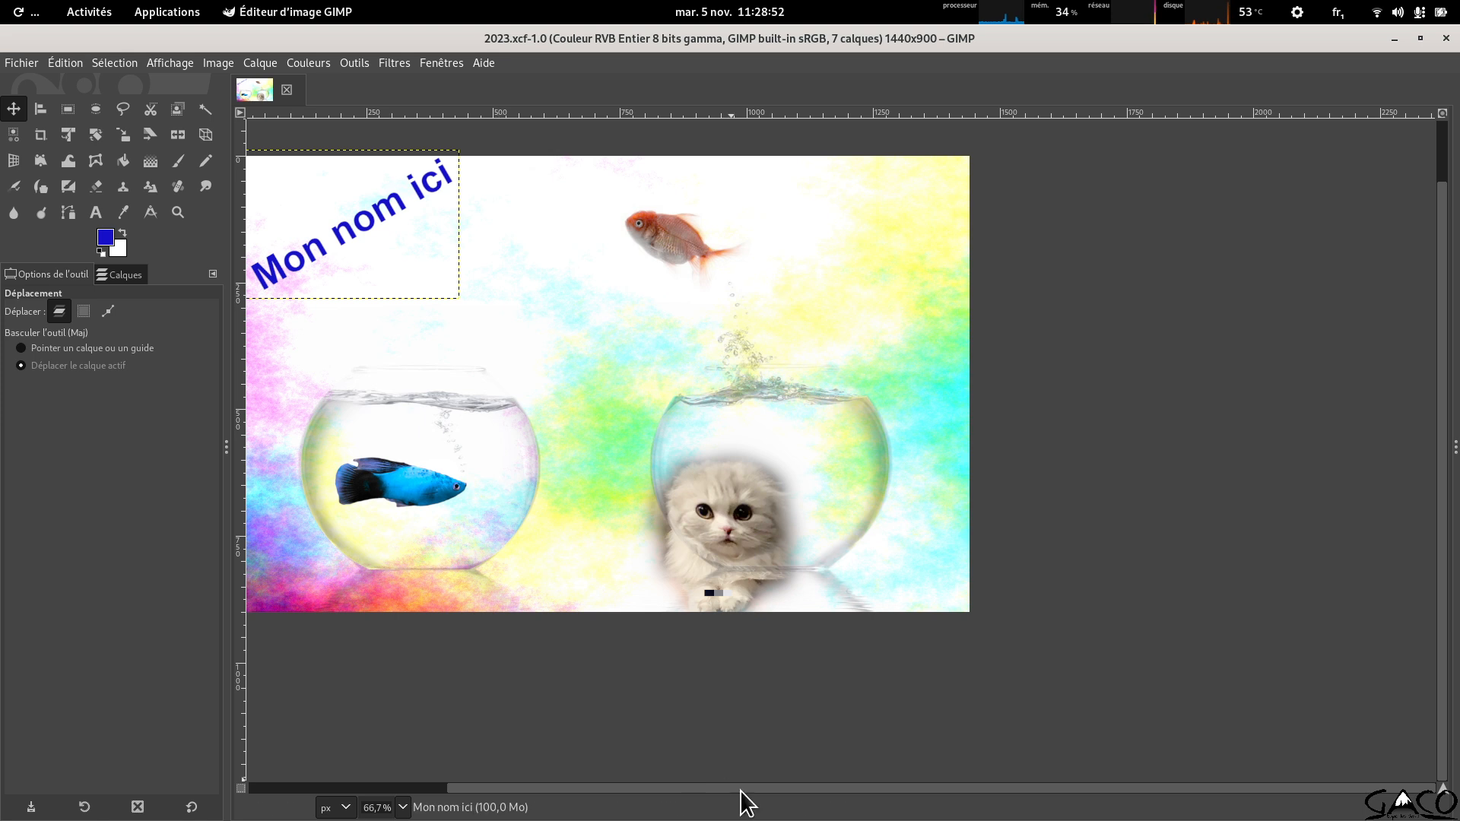
scroll(750, 791, "left", 4)
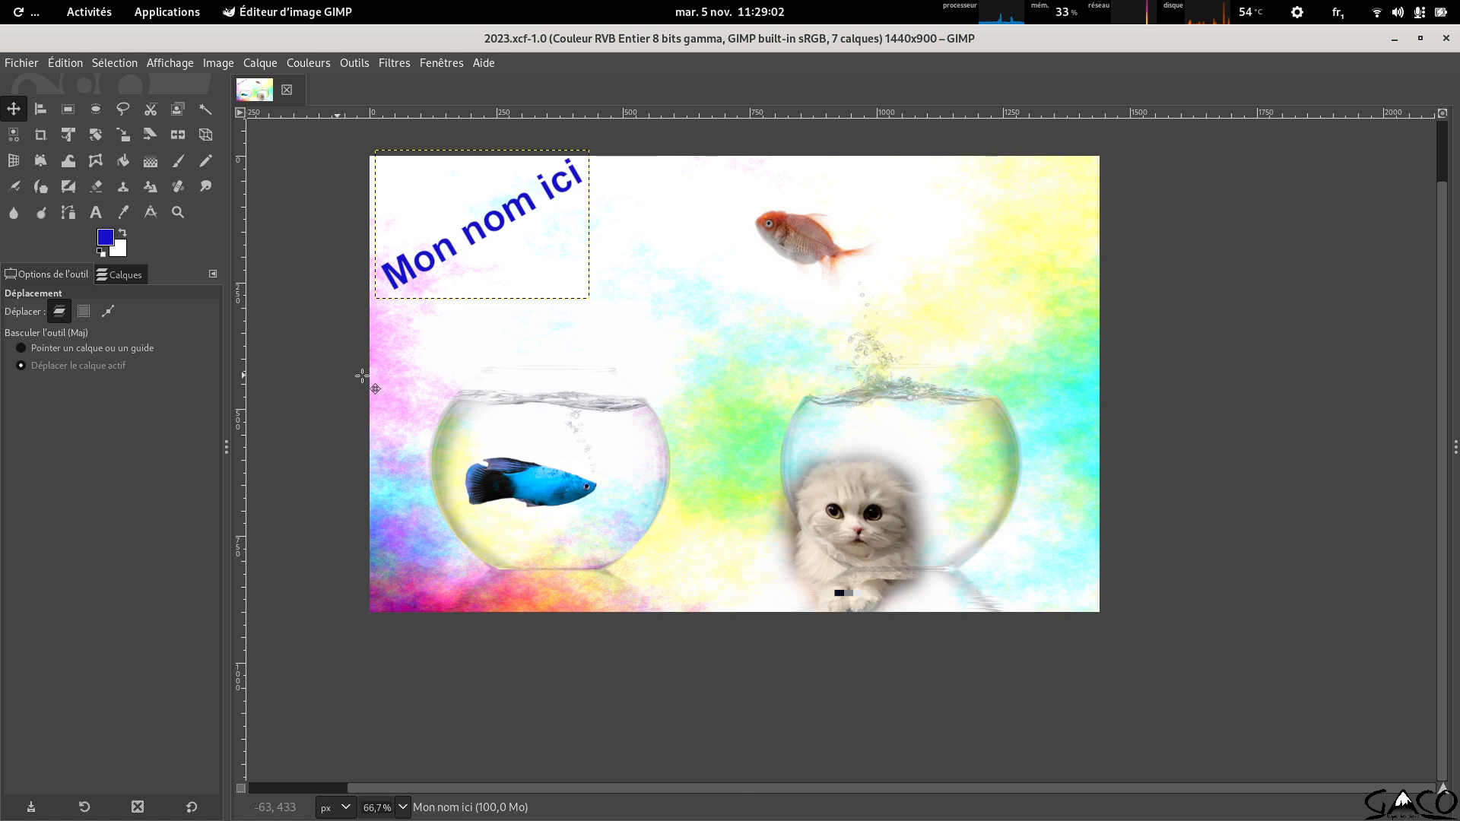
left_click(218, 64)
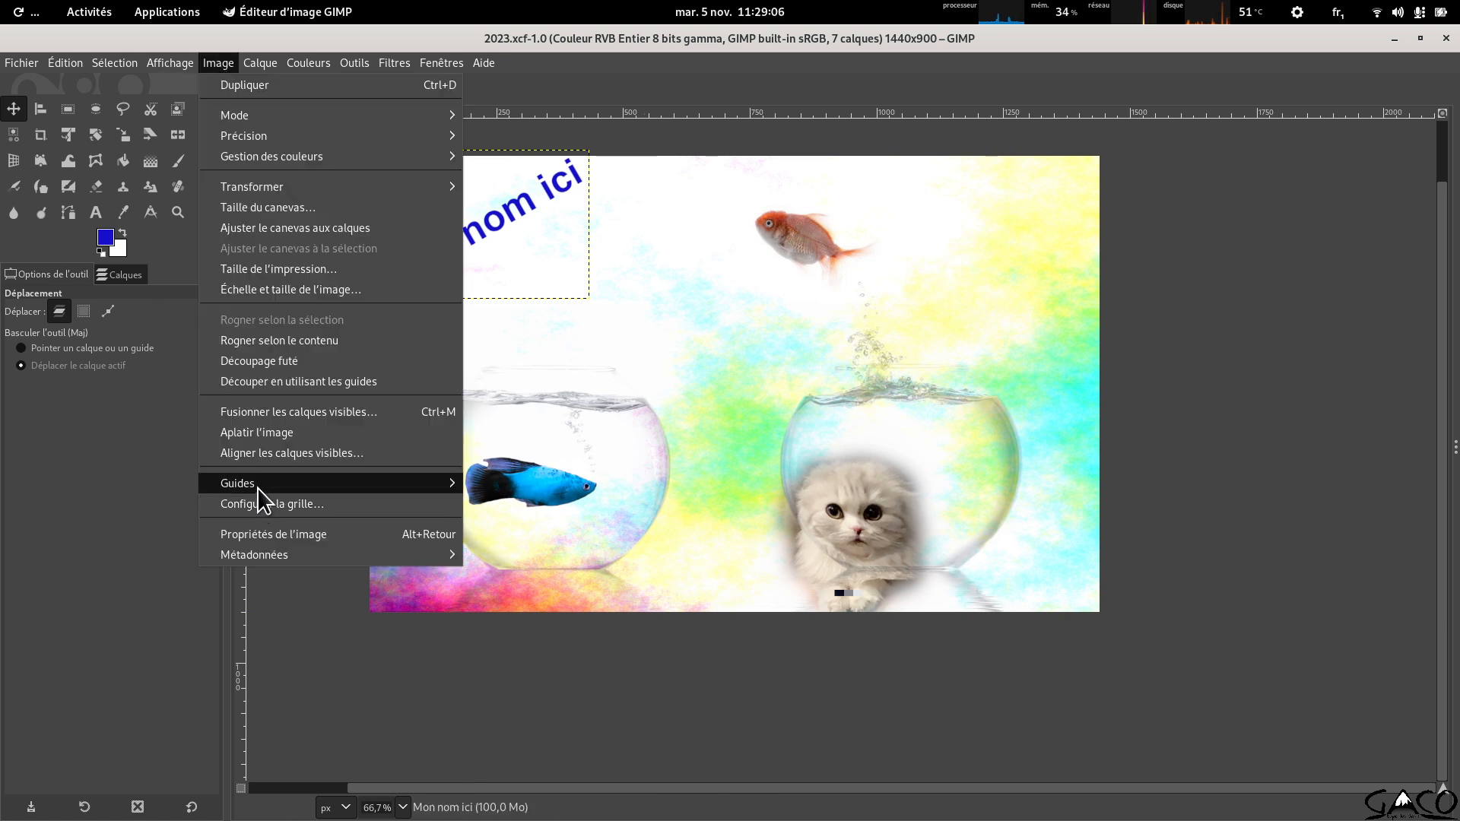
mouse_move(262, 486)
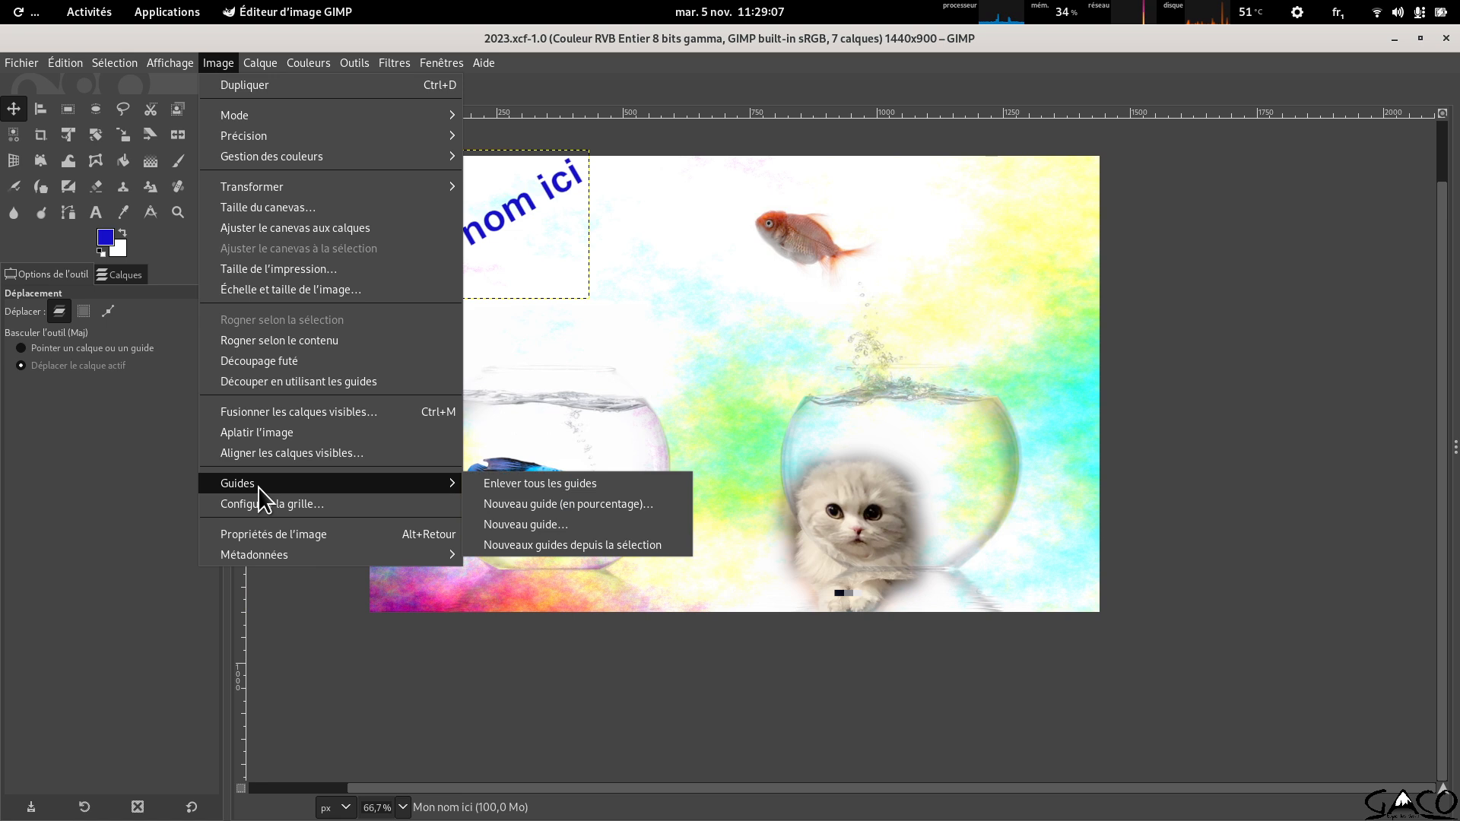
left_click(534, 505)
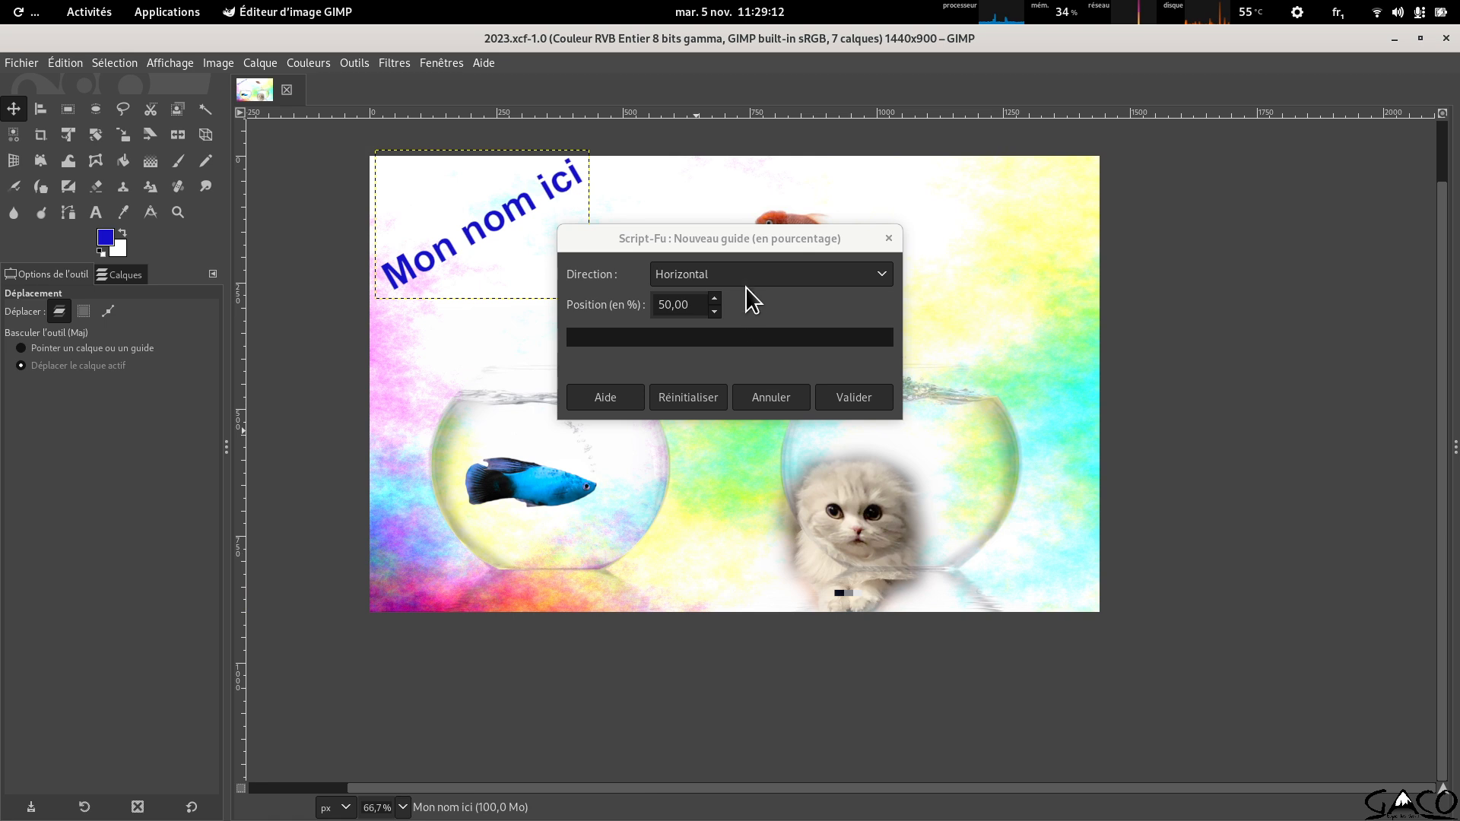
left_click(745, 286)
left_click(745, 303)
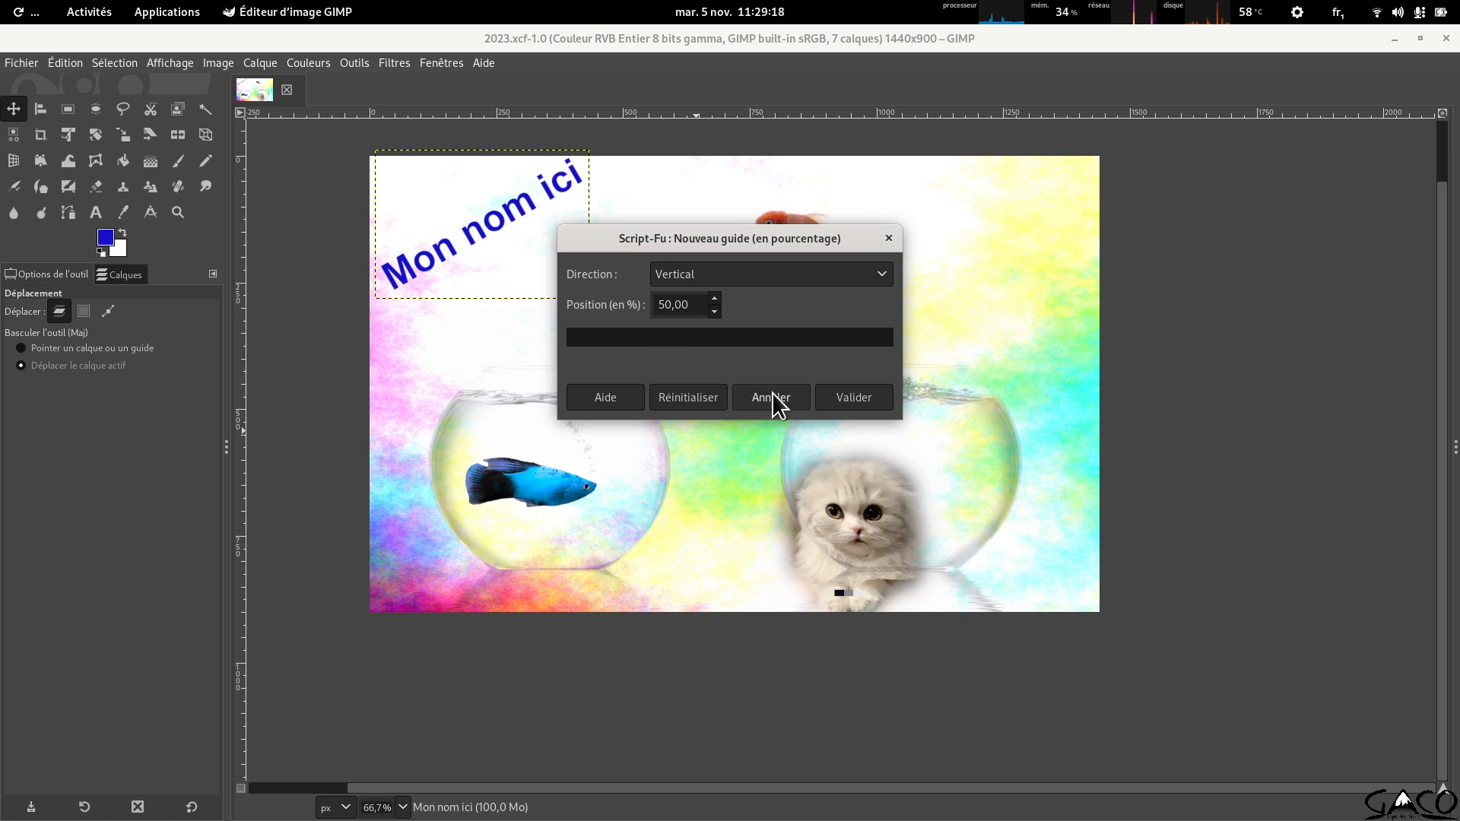
left_click(852, 397)
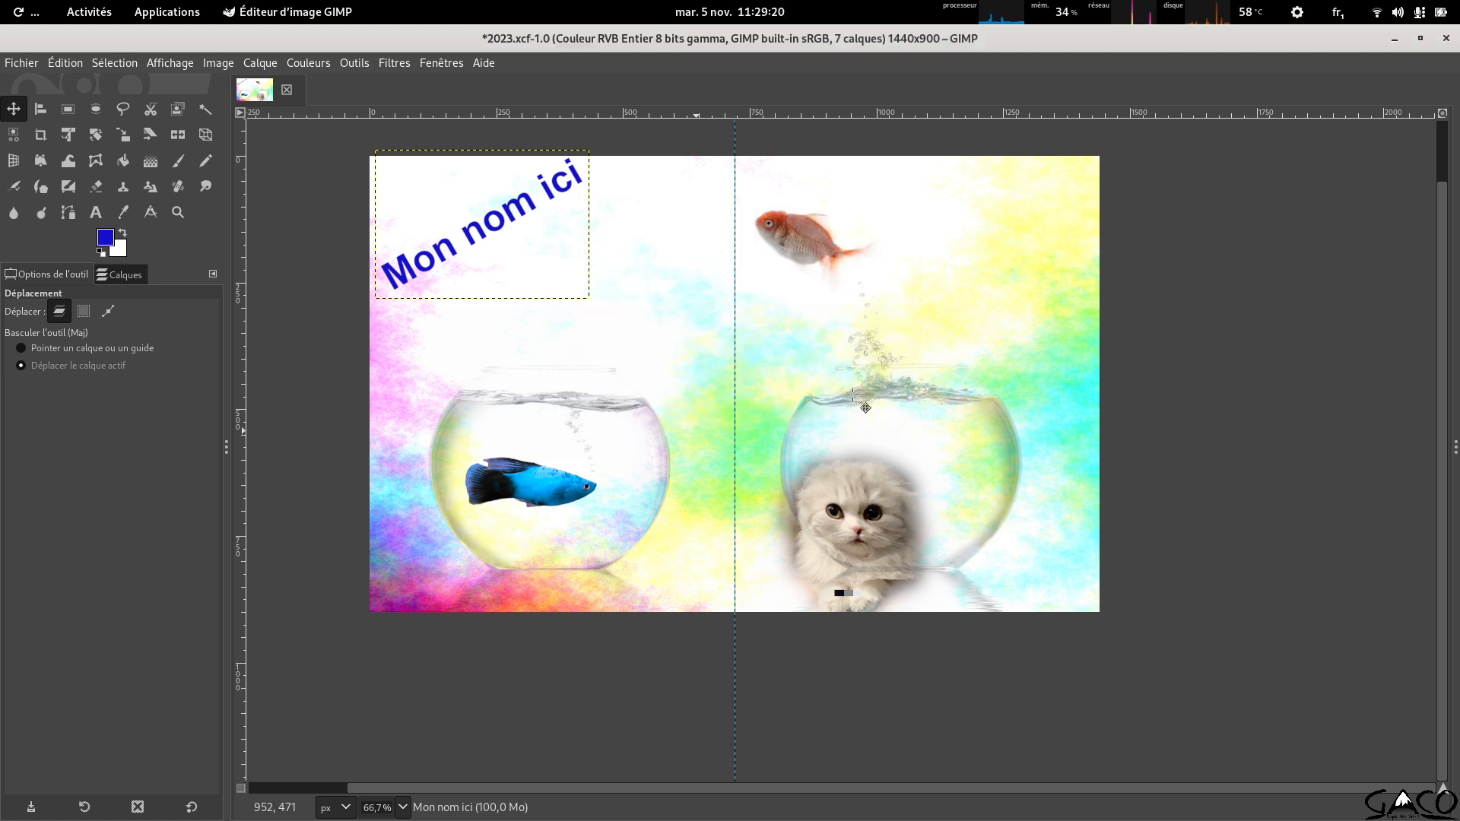
Add a vertical guide at position 0 px, on the image's left edge.
left_click(220, 63)
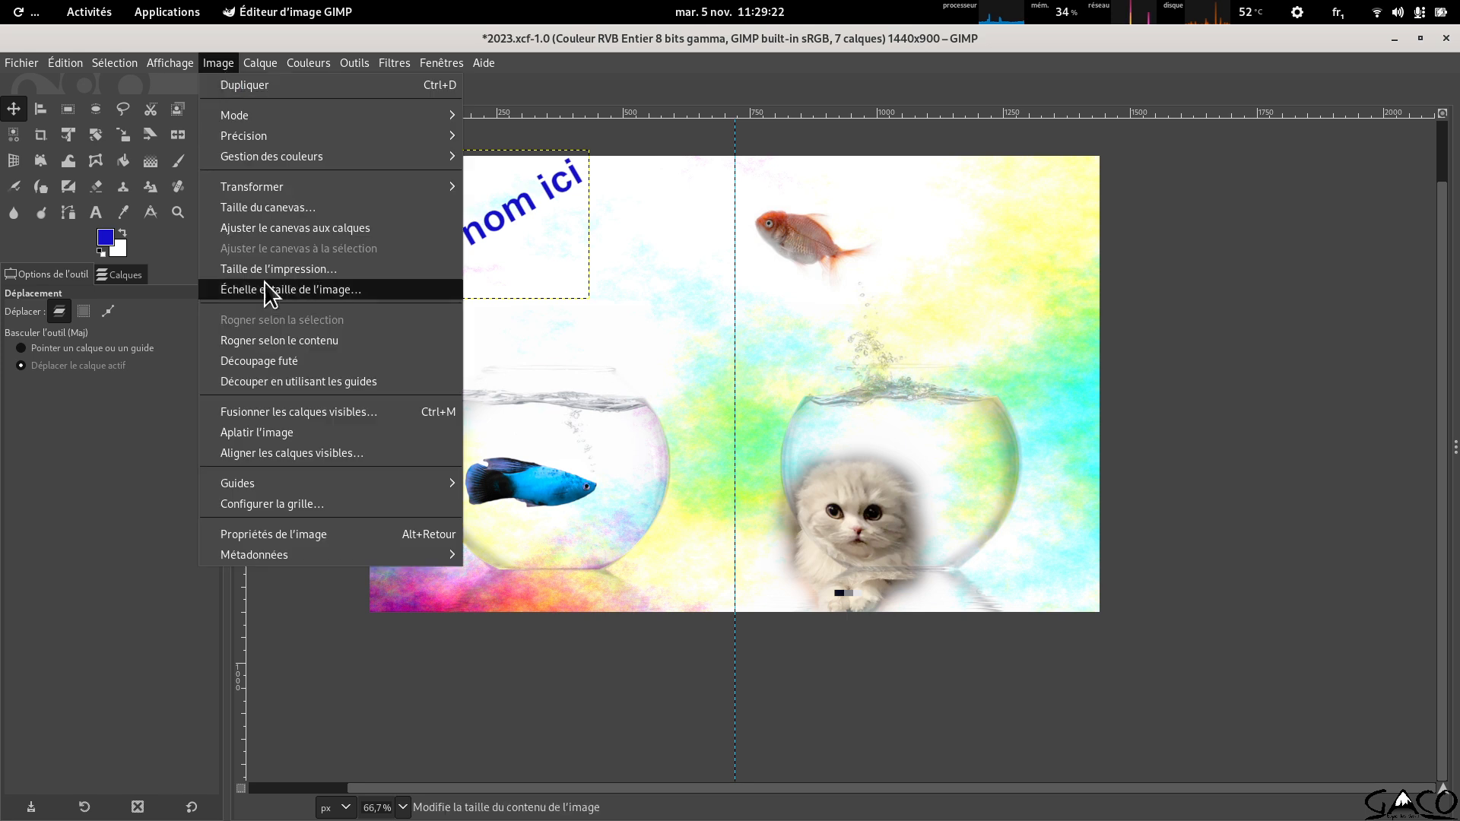
mouse_move(368, 486)
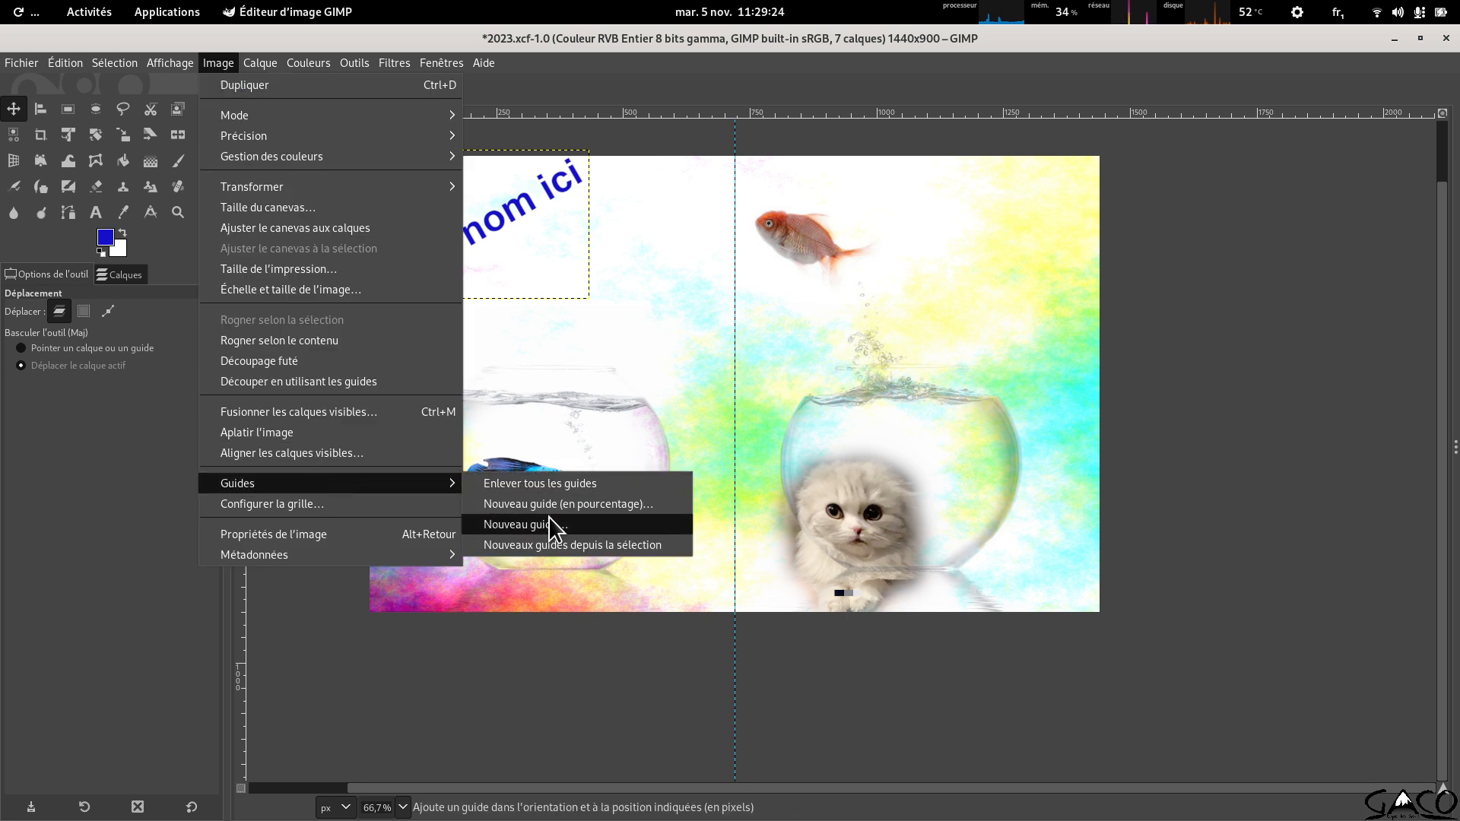
left_click(536, 525)
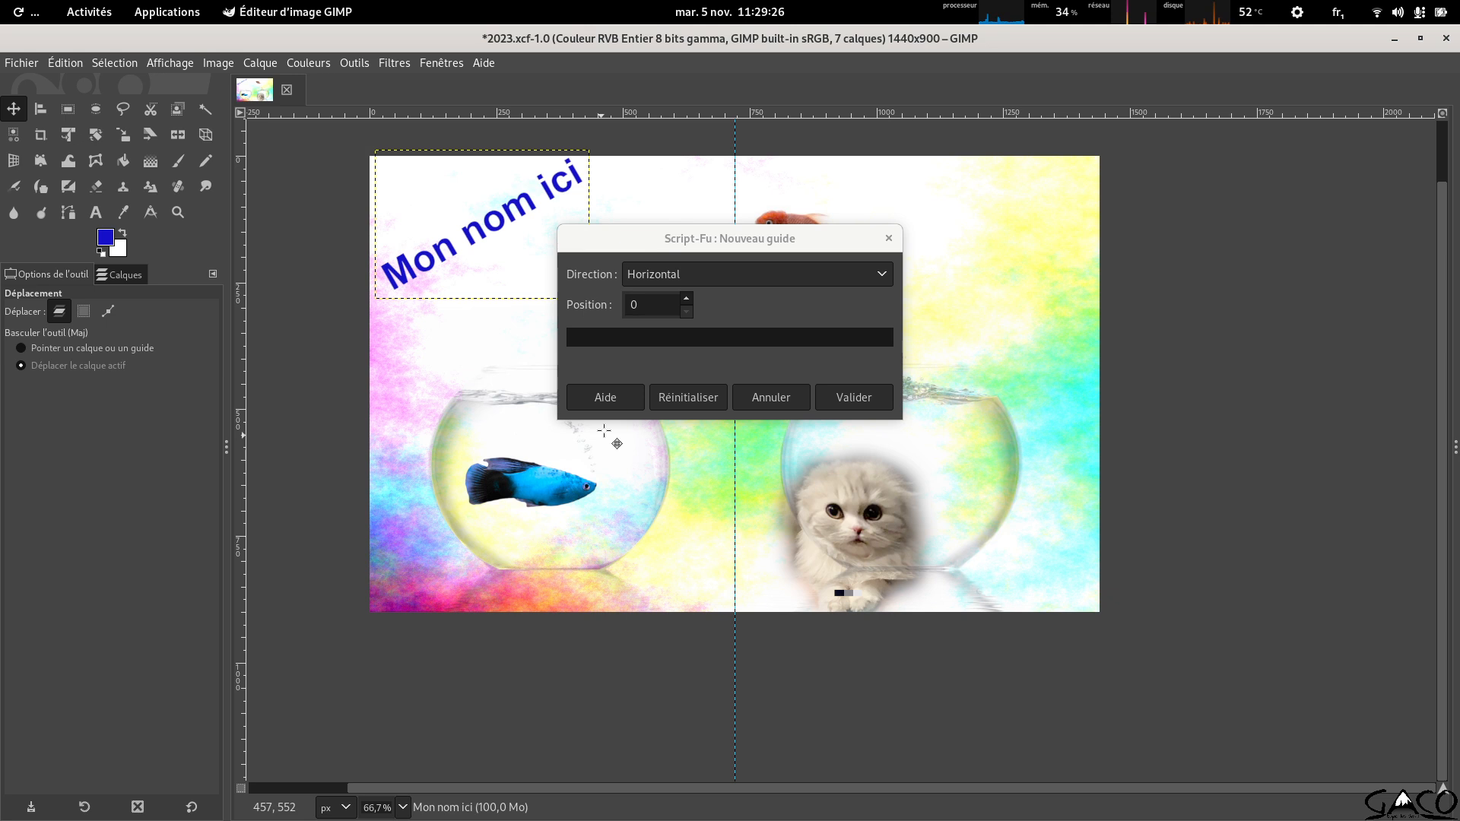
left_click(667, 282)
left_click(671, 304)
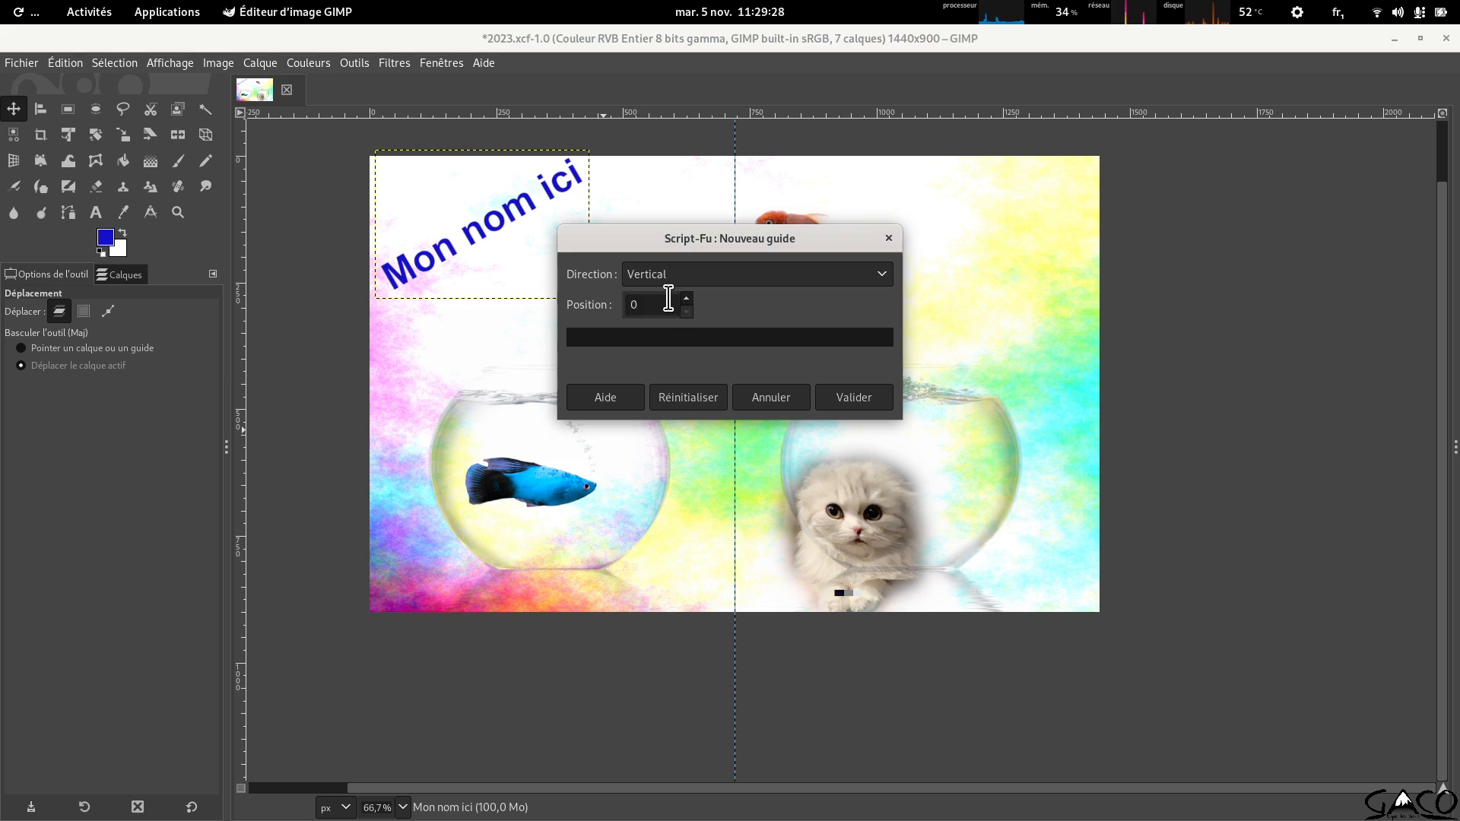
left_click(851, 398)
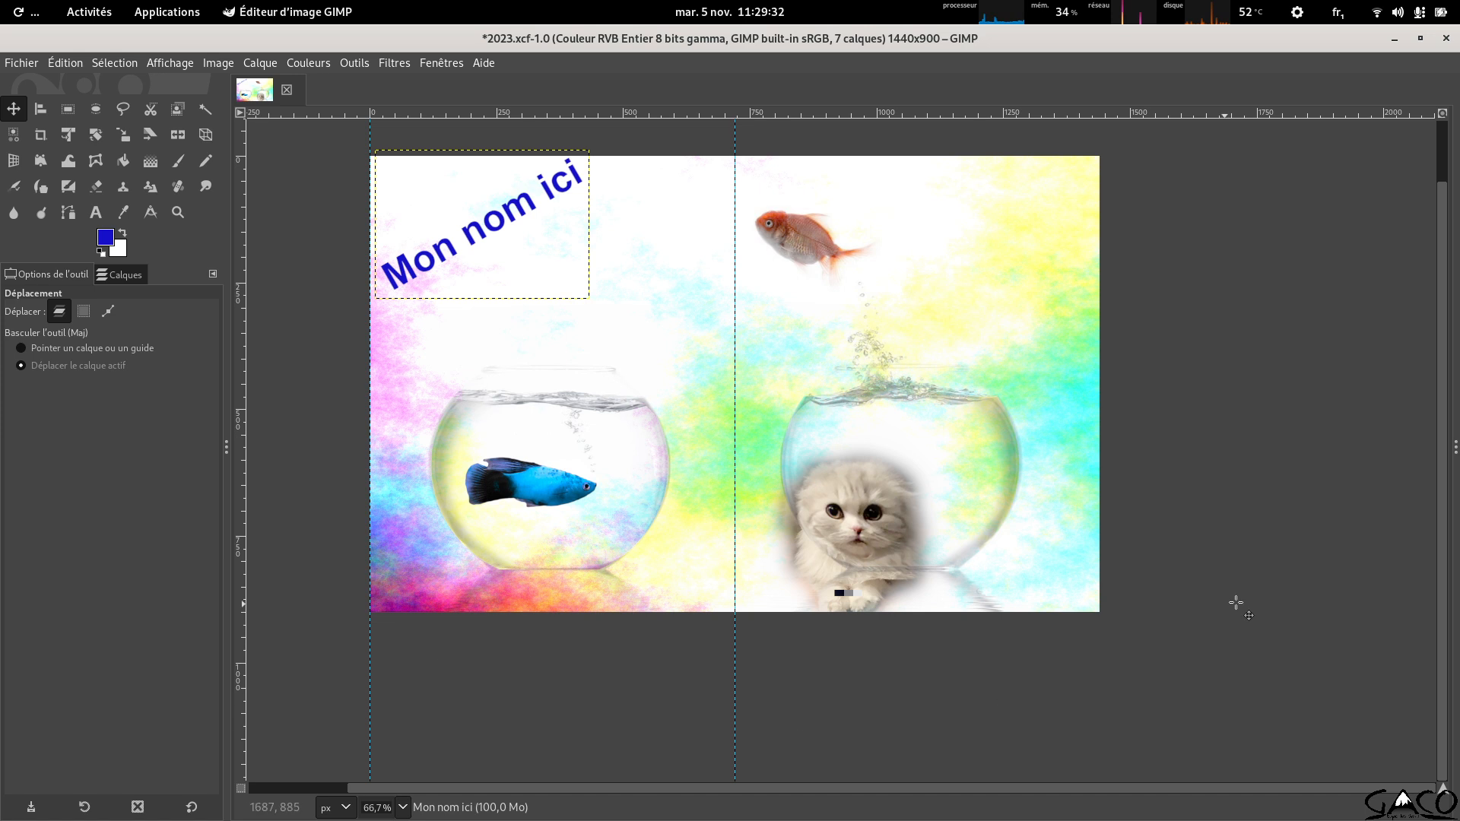
Place horizontal guides on the image's top edge and at 450 px, its vertical middle, and save 2023.xcf.
scroll(1201, 558, "up", 1)
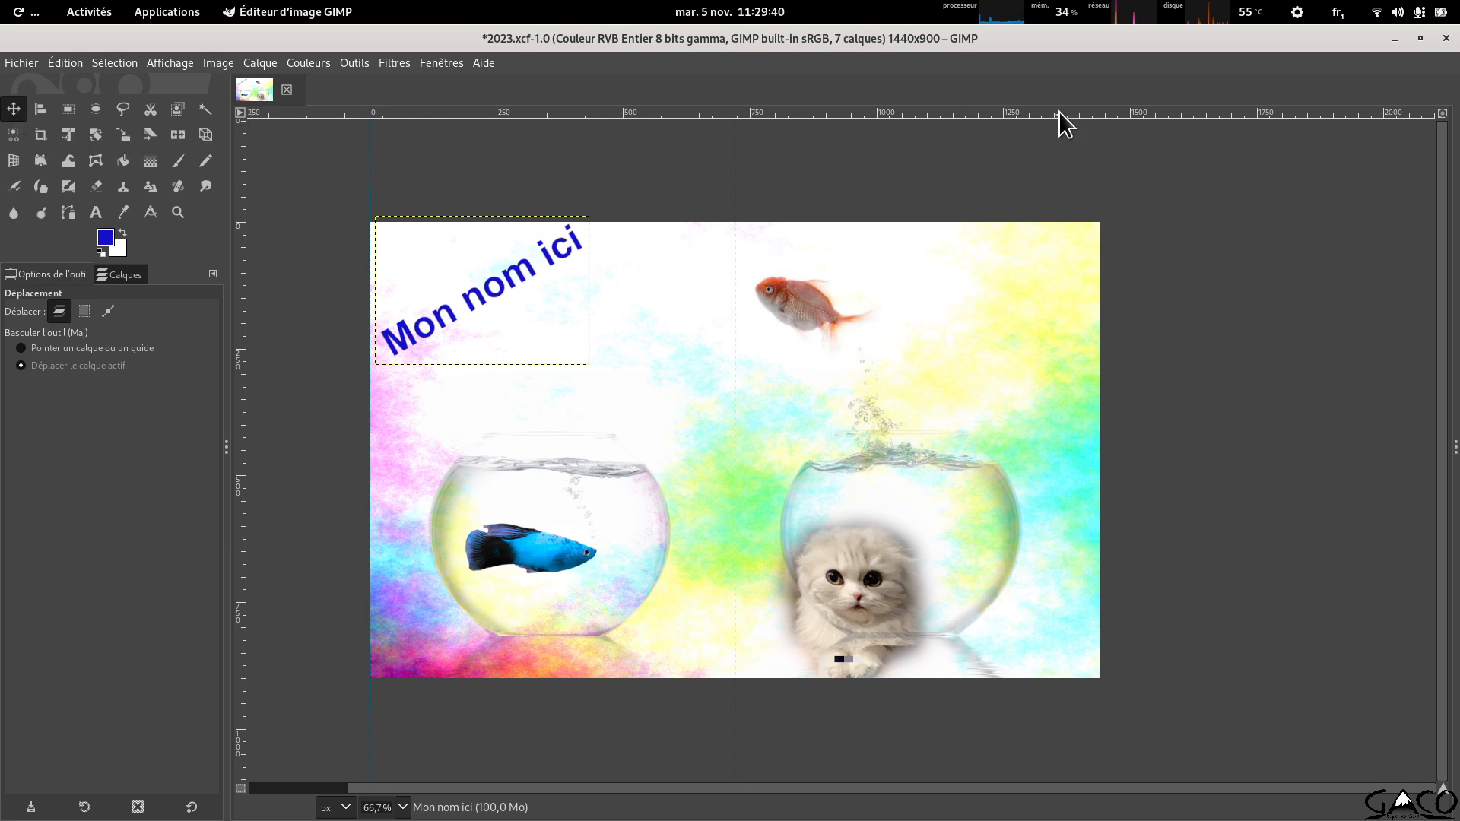
left_click_drag(1059, 111, 1059, 222)
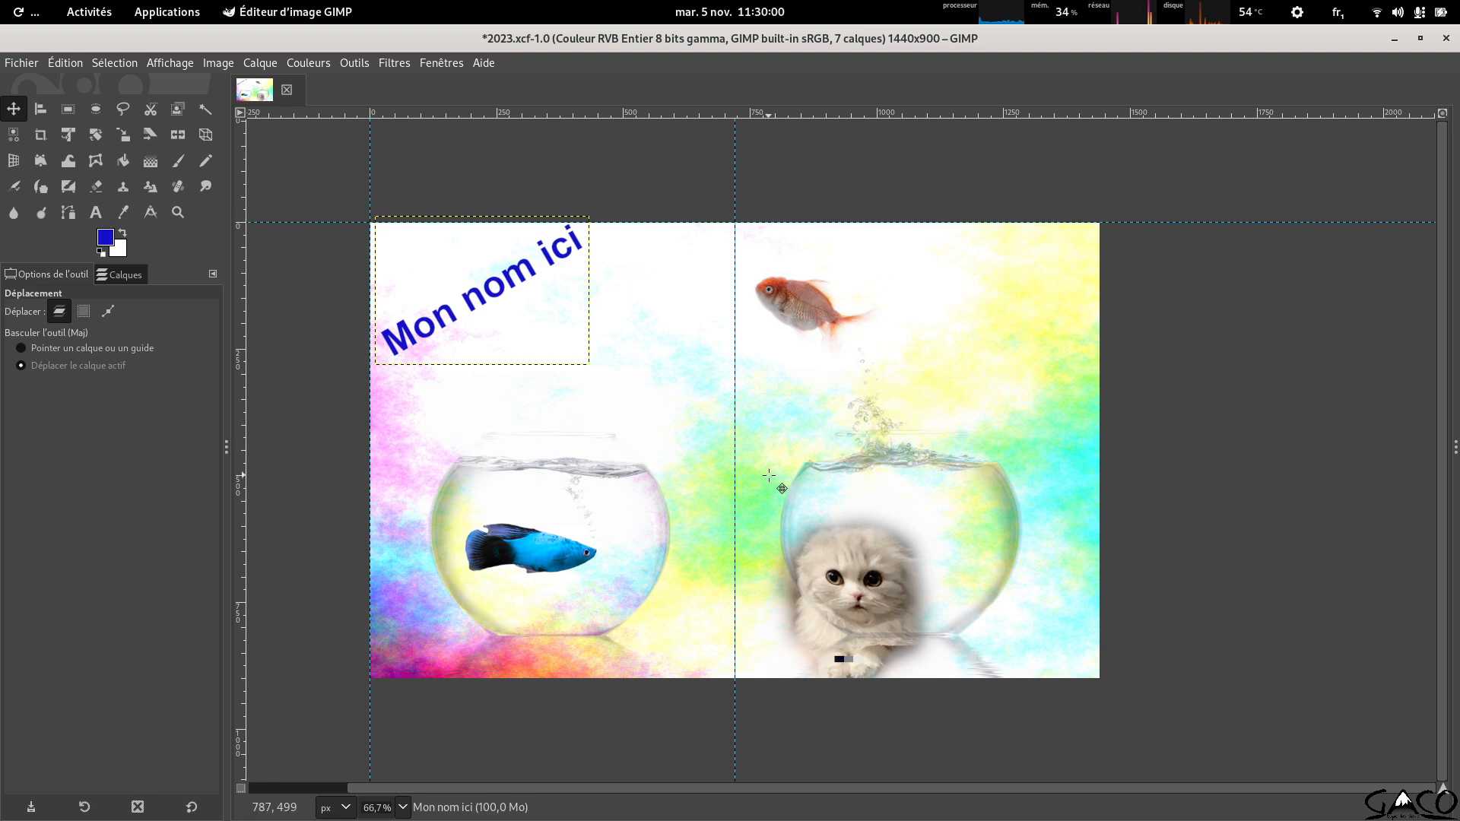
key("3")
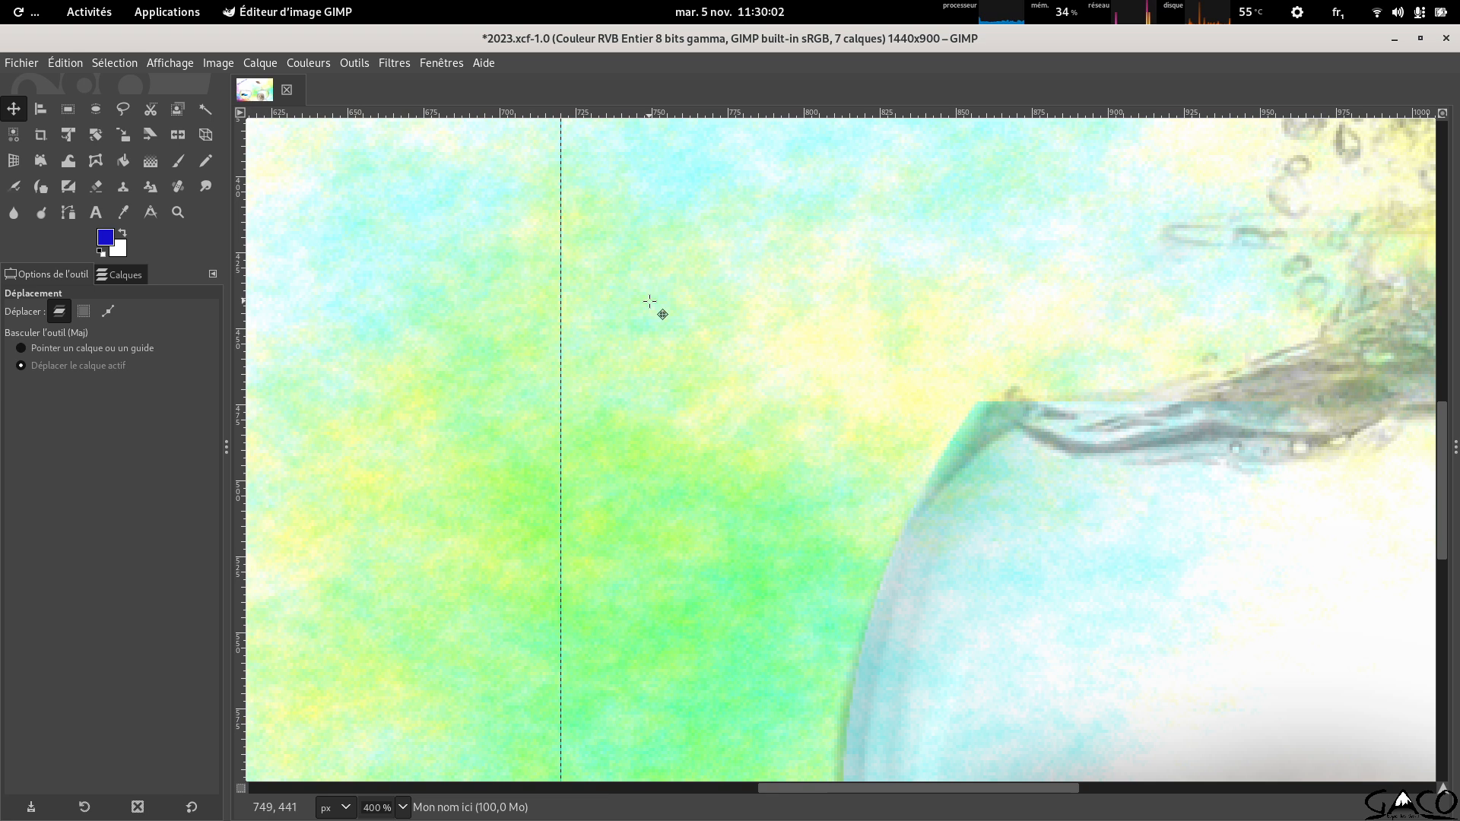
left_click_drag(634, 111, 638, 281)
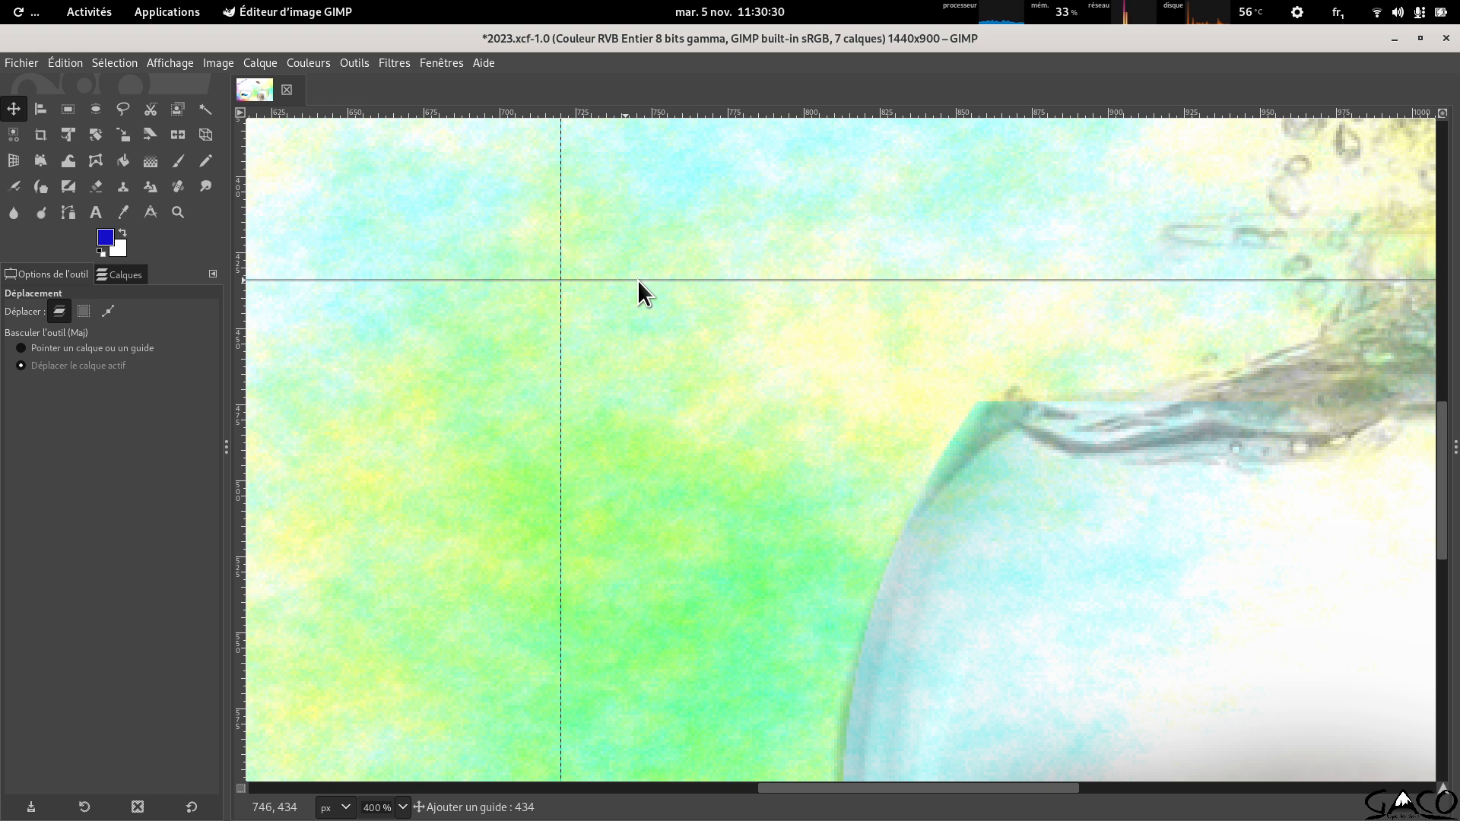
left_click_drag(639, 281, 677, 327)
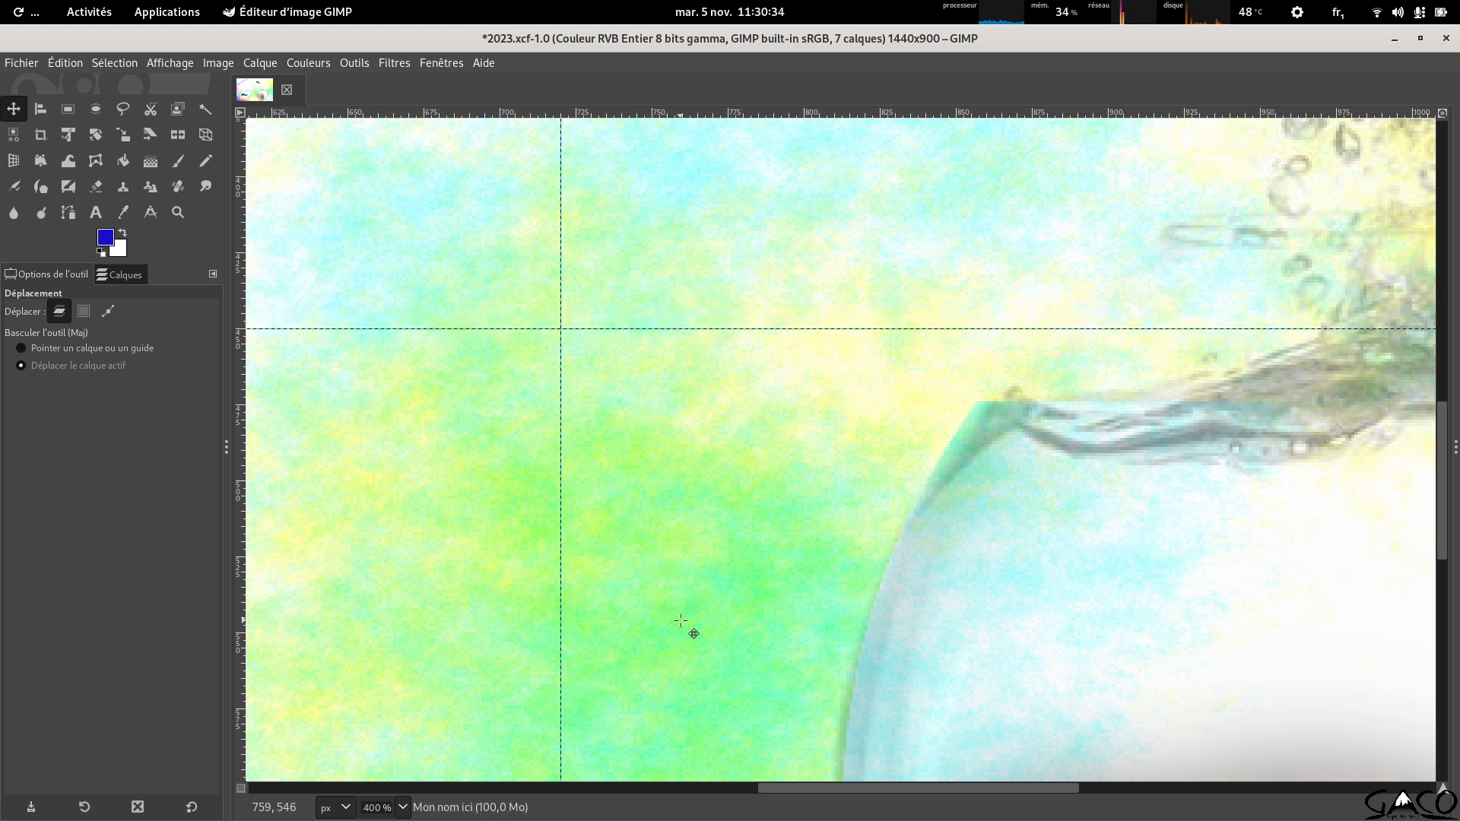
scroll(501, 426, "down", 6)
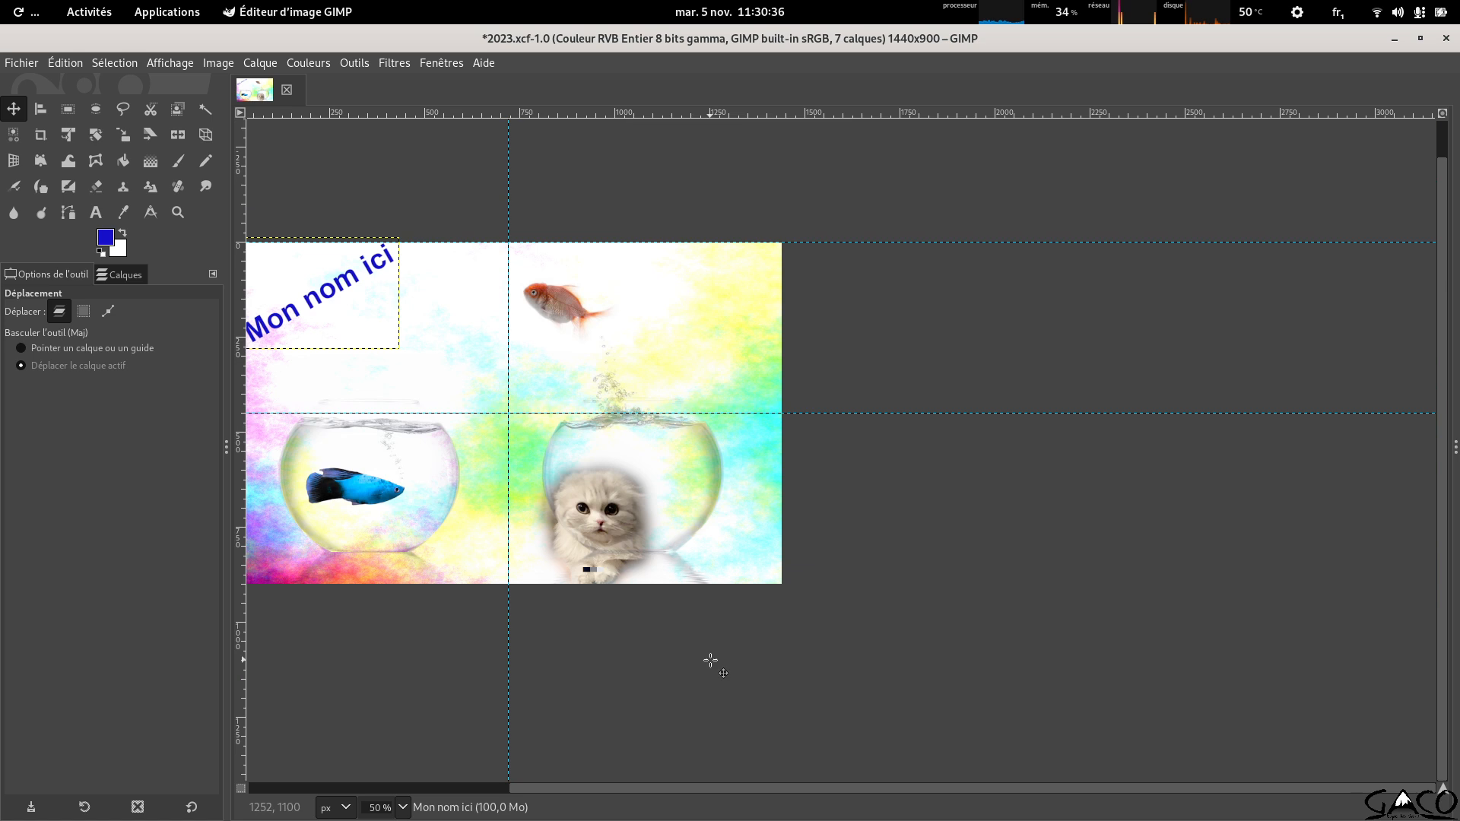
scroll(715, 783, "left", 5)
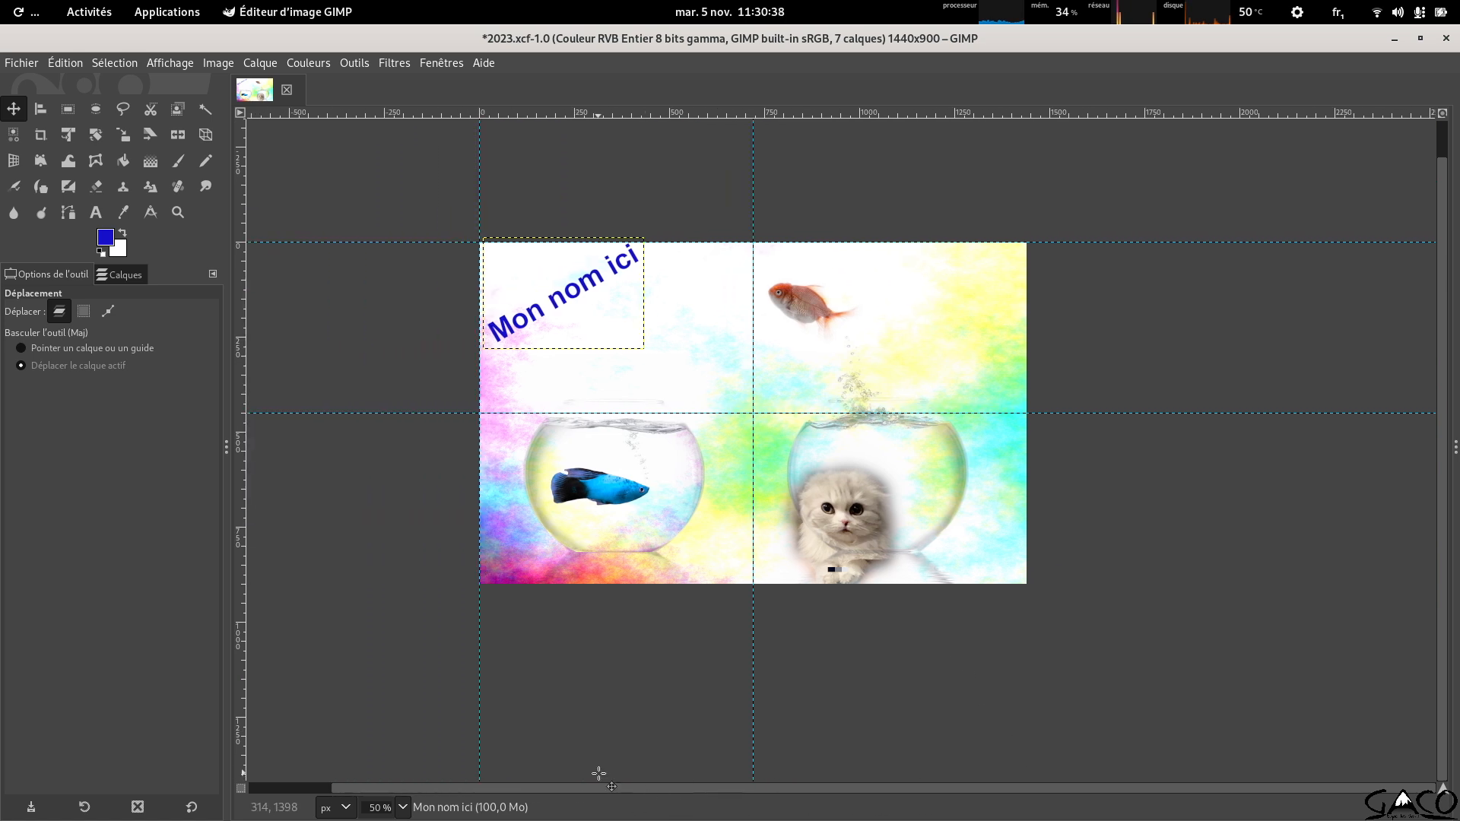
key("ctrl+s")
Check instruction 18 in consignes_2023.pdf and create a 1440 × 900 px layer named dégradé, filled with the background colour.
key("alt+Tab")
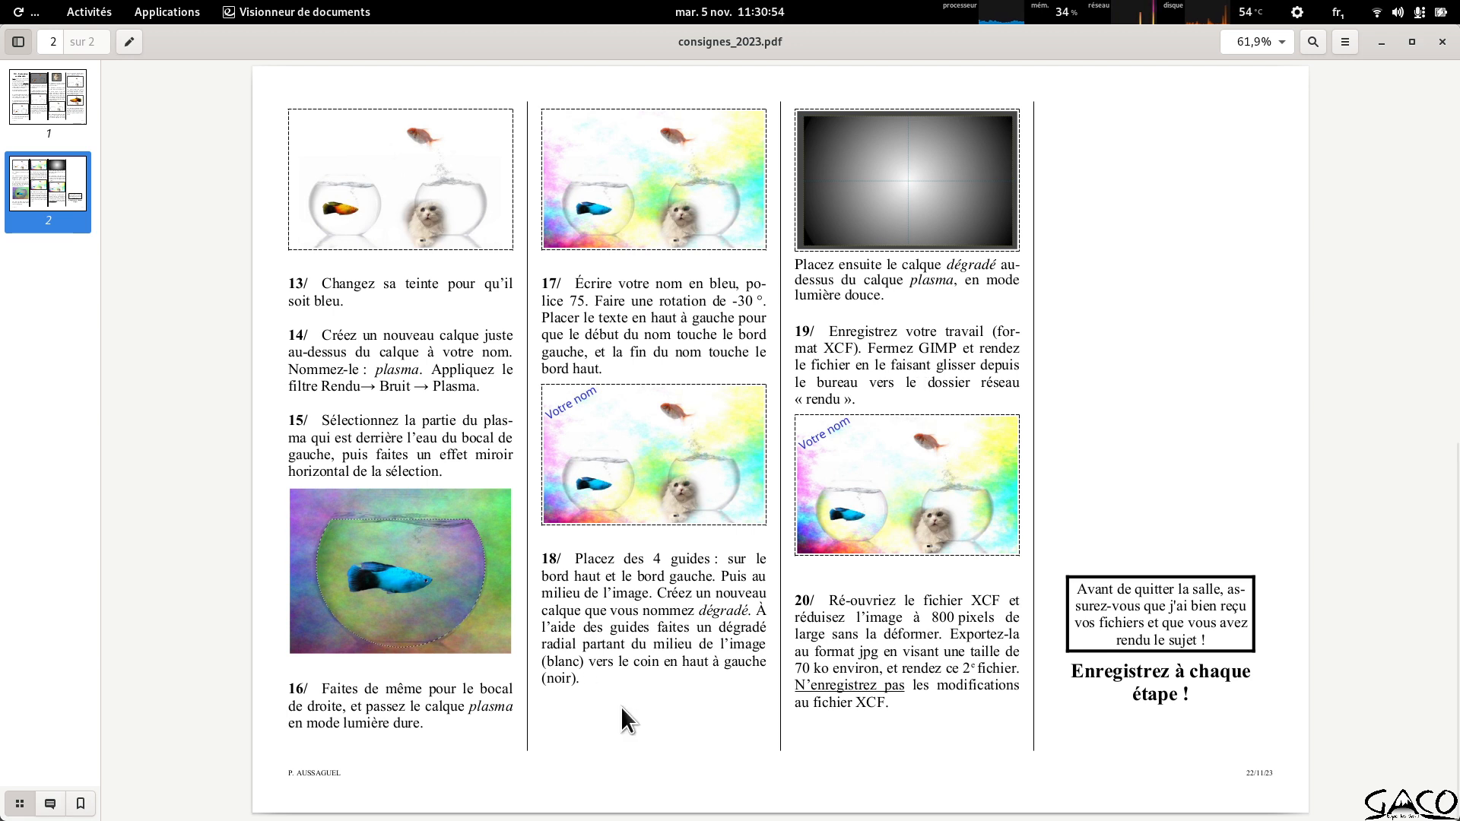
key("alt+Tab")
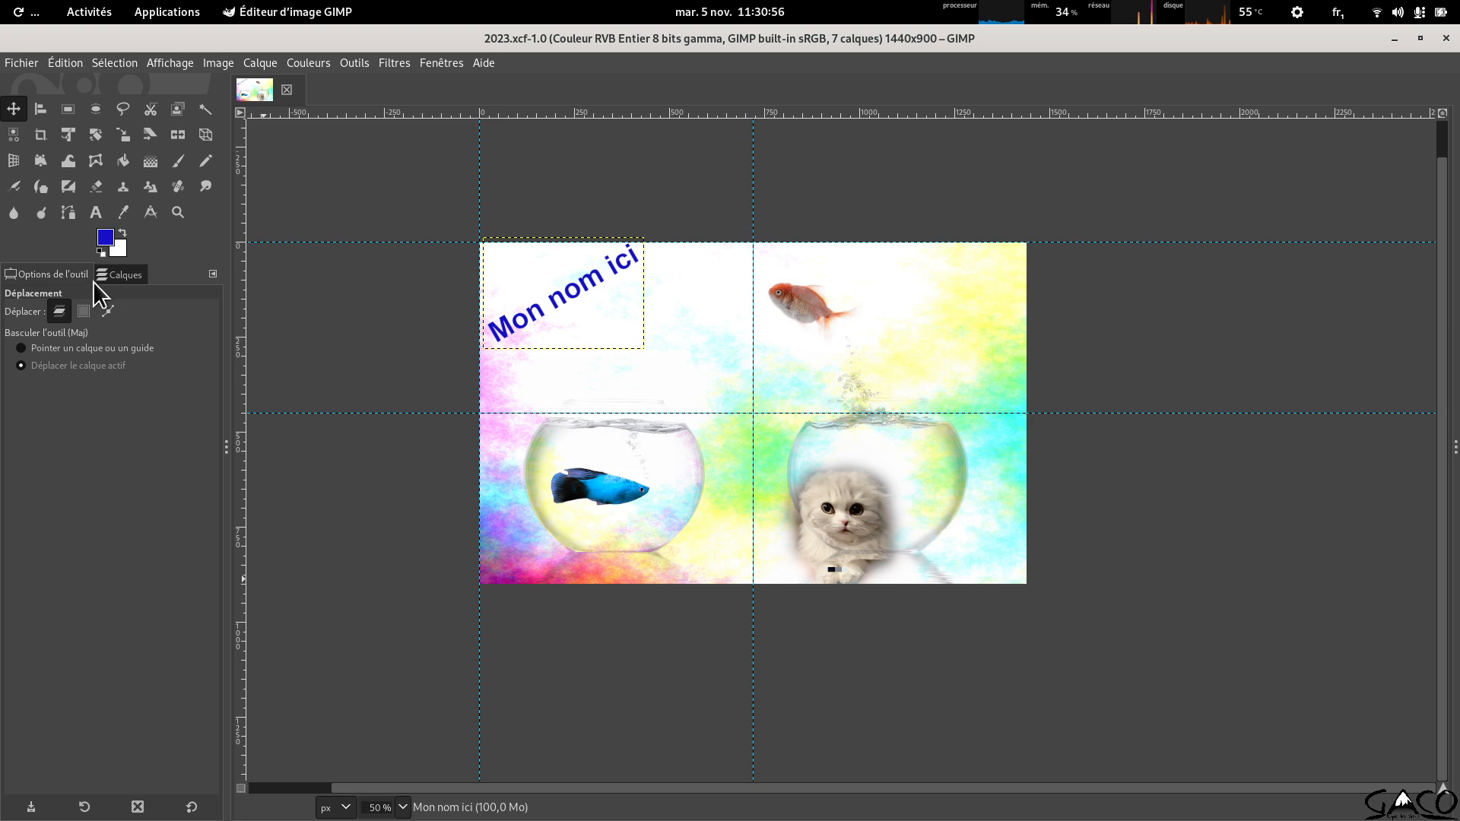
left_click(120, 275)
left_click(17, 807)
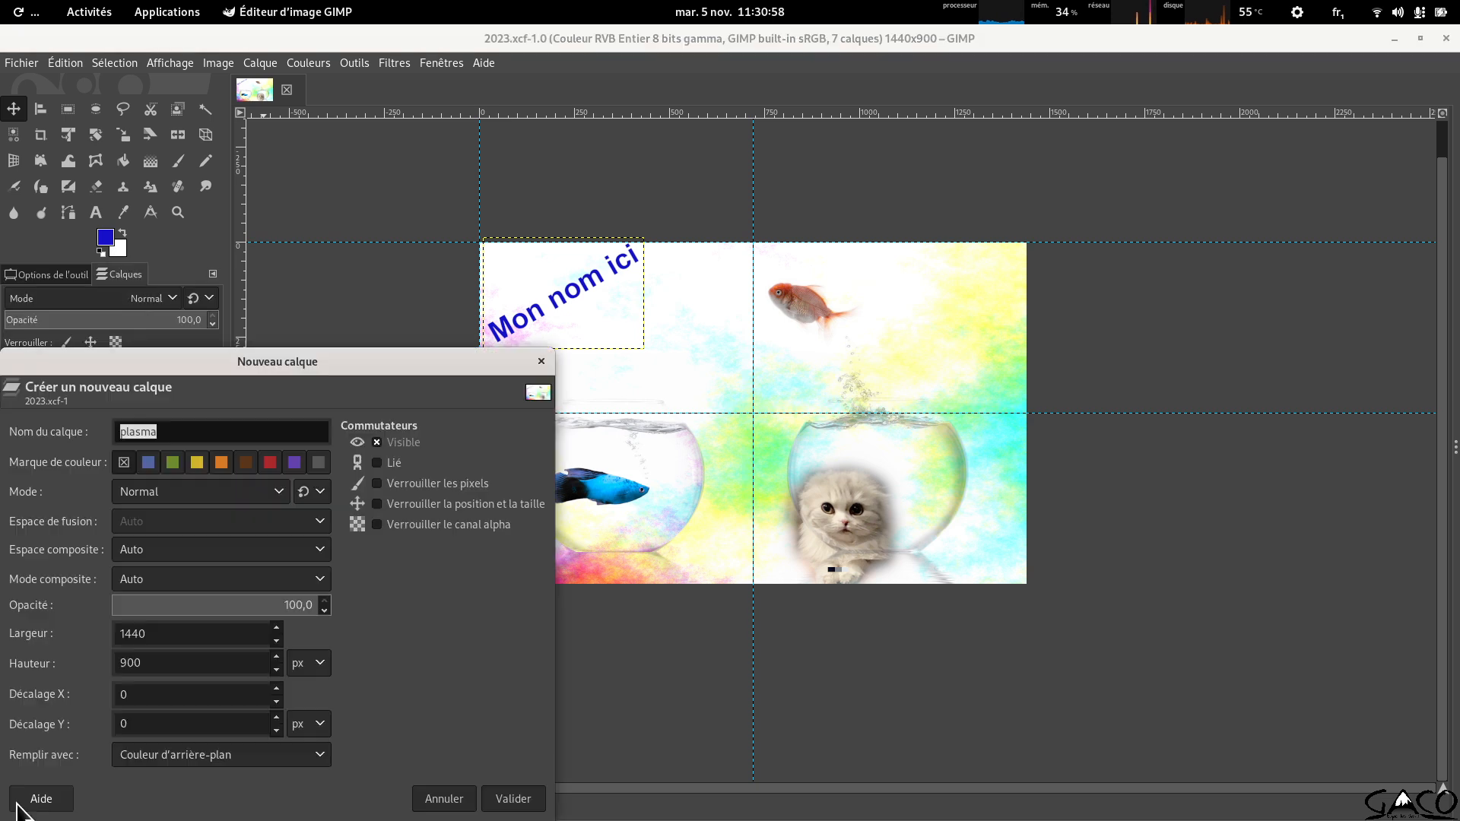
type("dégradé")
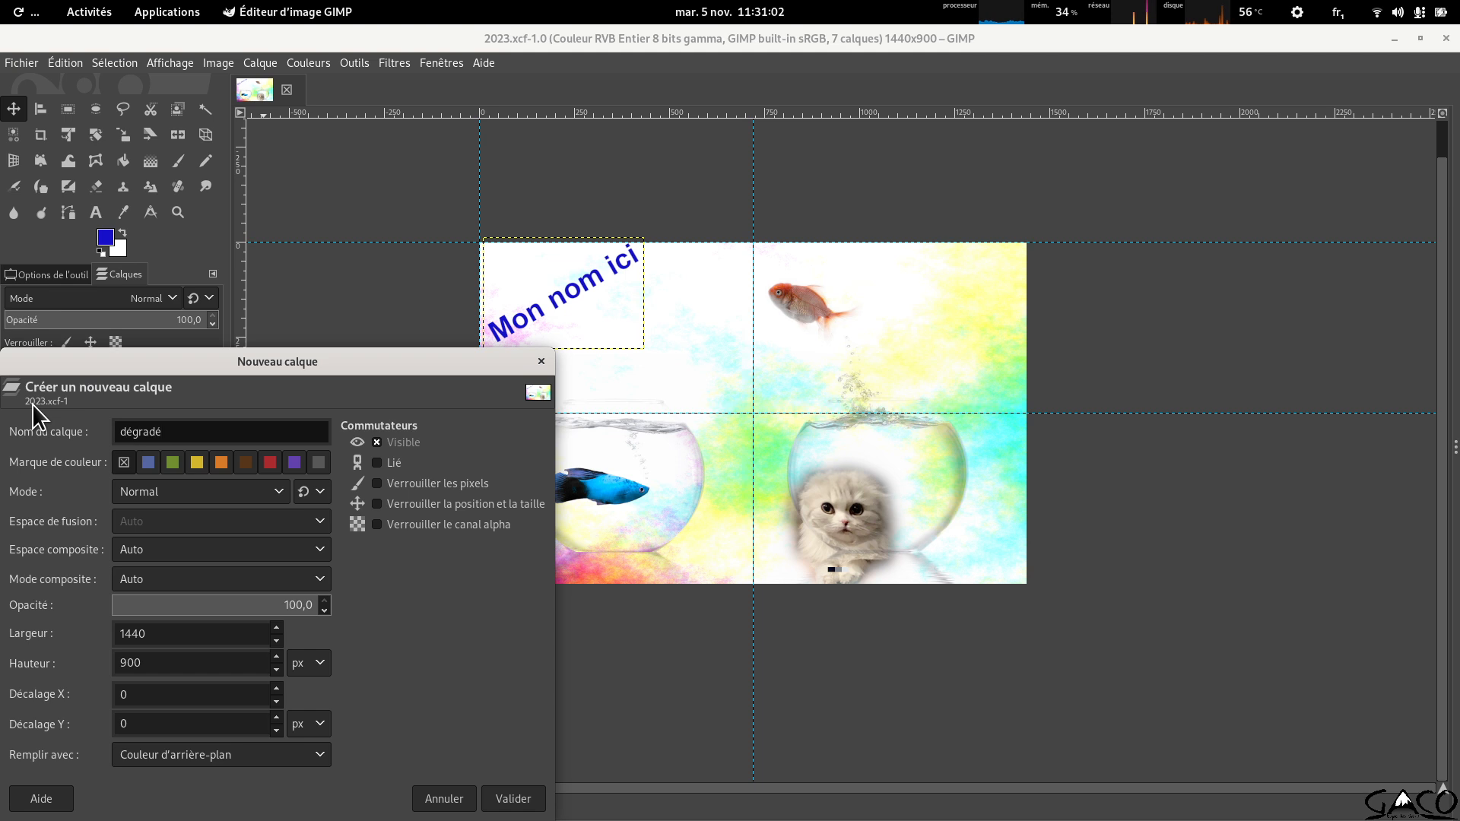
left_click(520, 796)
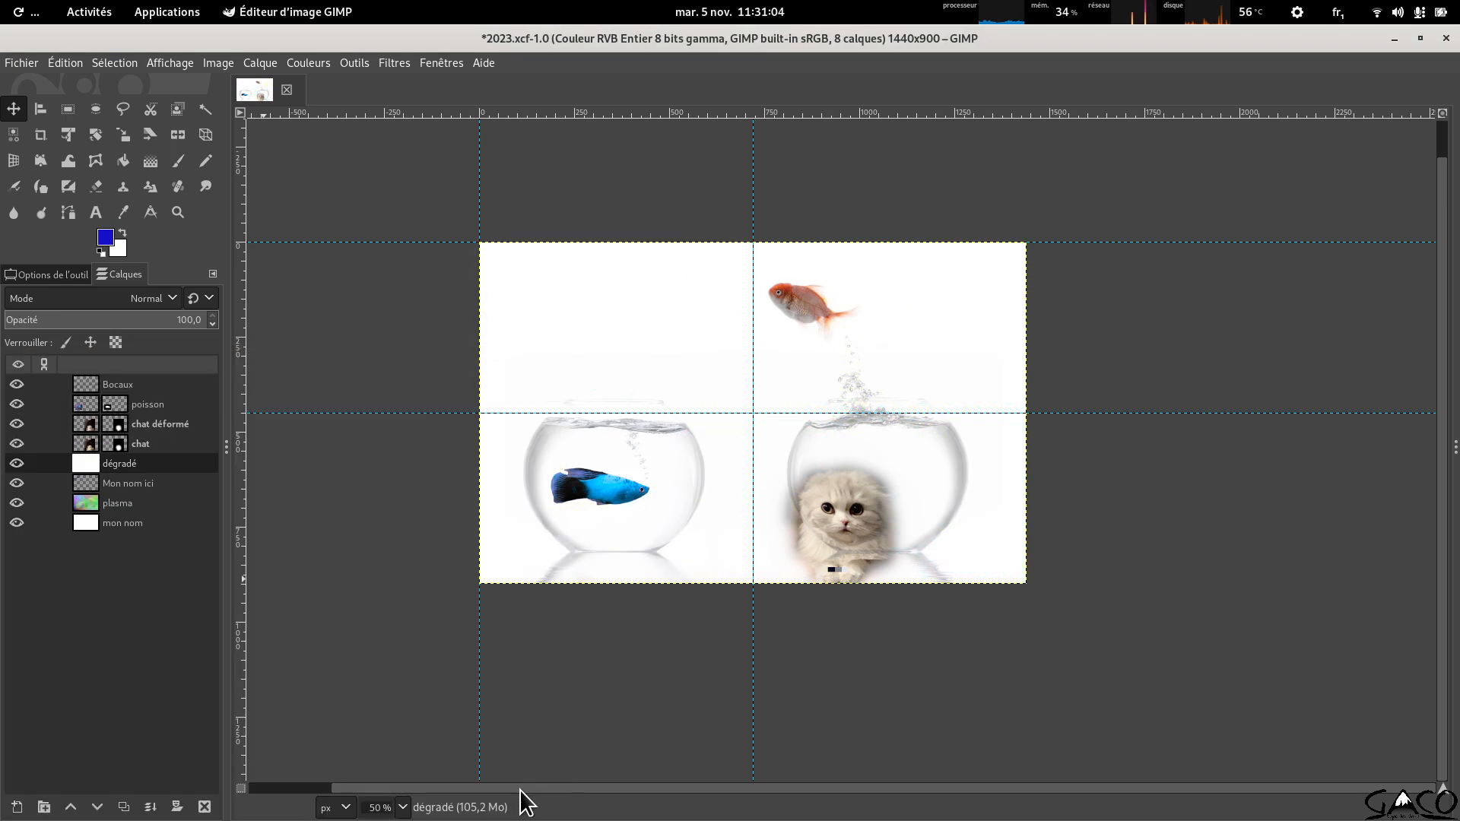
Check the layer order in consignes_2023.pdf and place the dégradé layer below the text layer, directly above plasma.
key("alt+Tab")
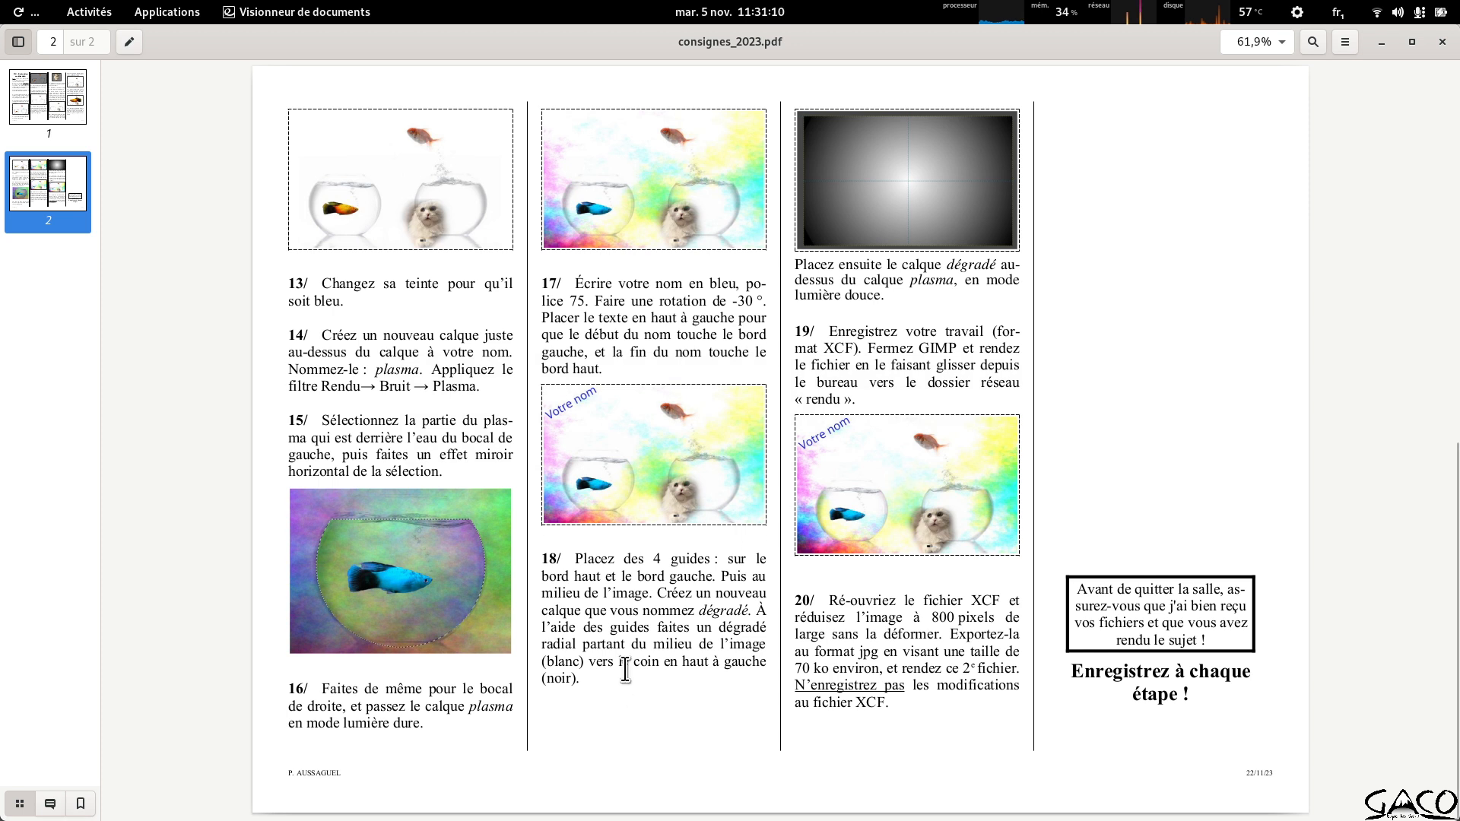
key("alt+Tab")
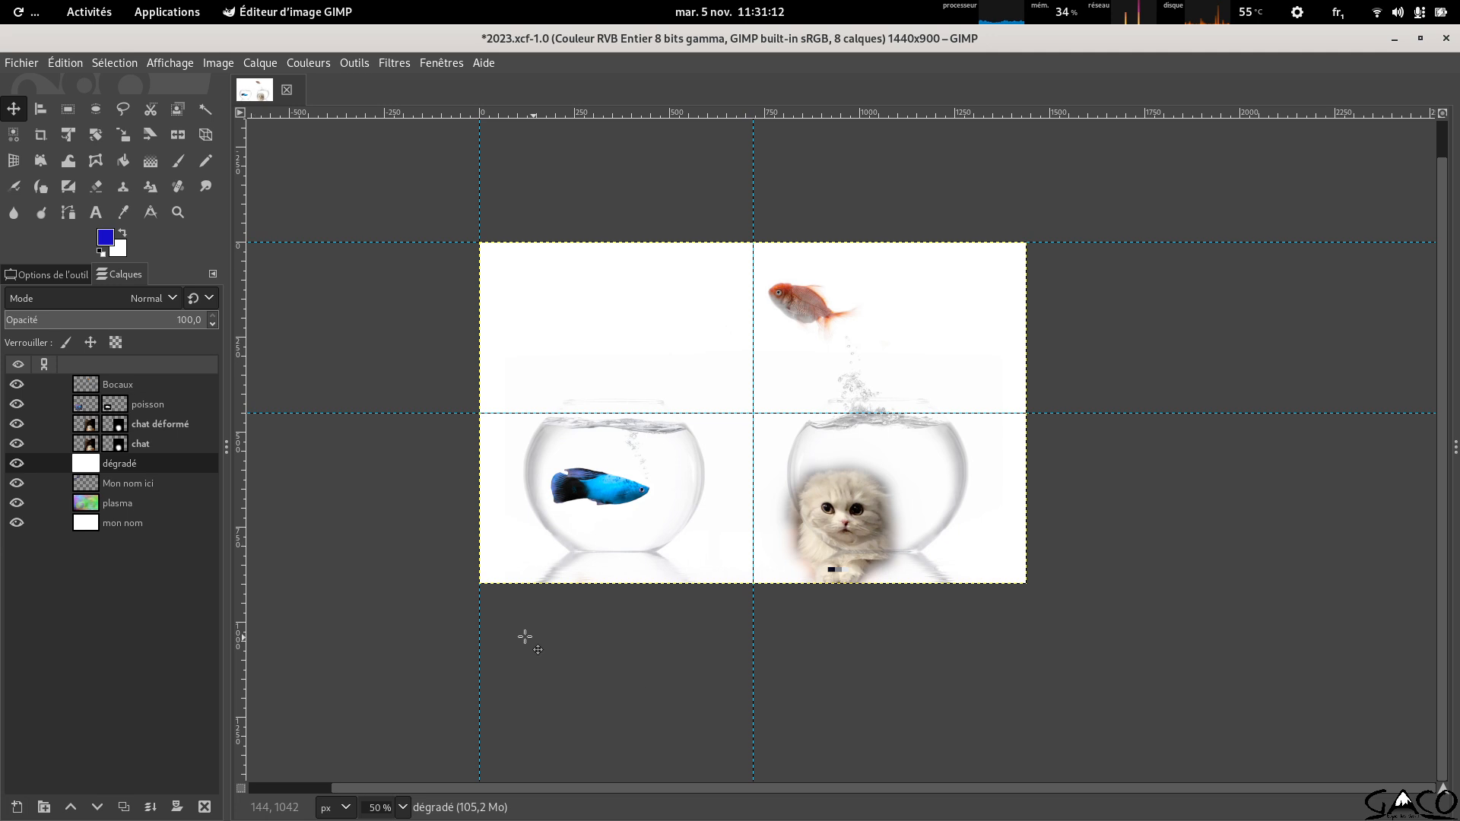
left_click_drag(157, 465, 166, 496)
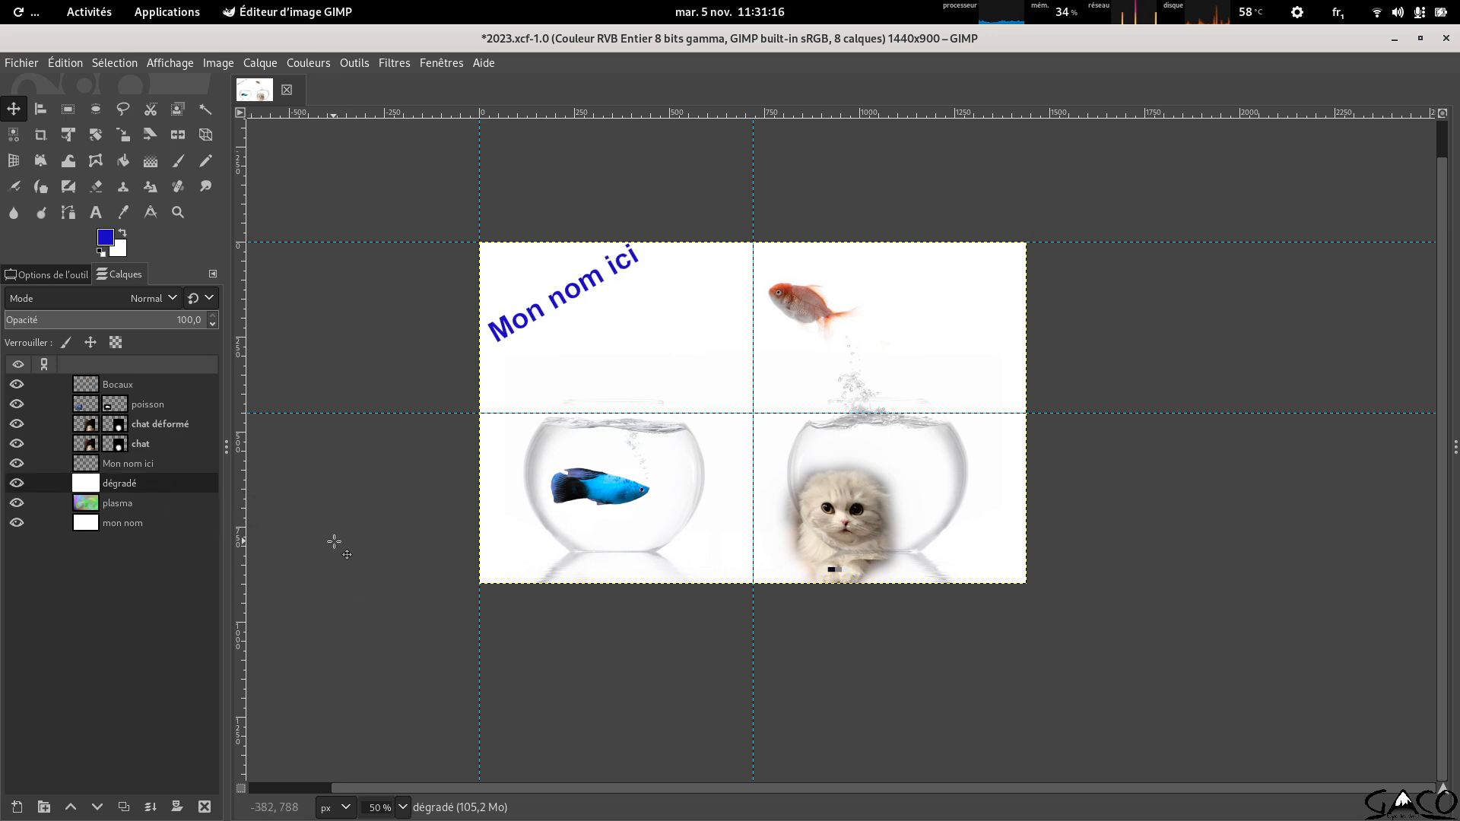
Activate the Gradient tool for the dégradé layer and choose Radial as its shape.
left_click(151, 161)
left_click(49, 272)
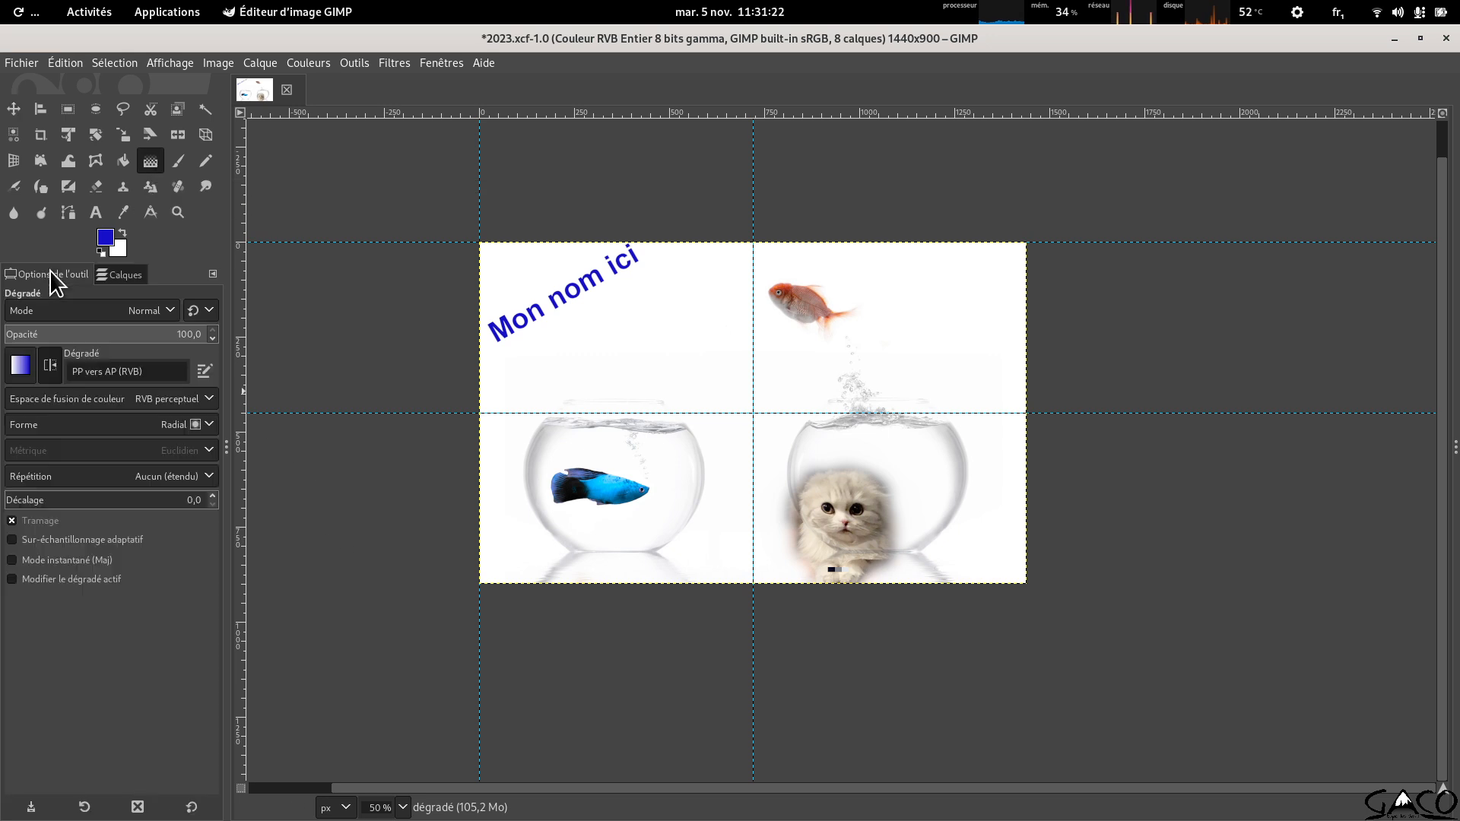
left_click(203, 425)
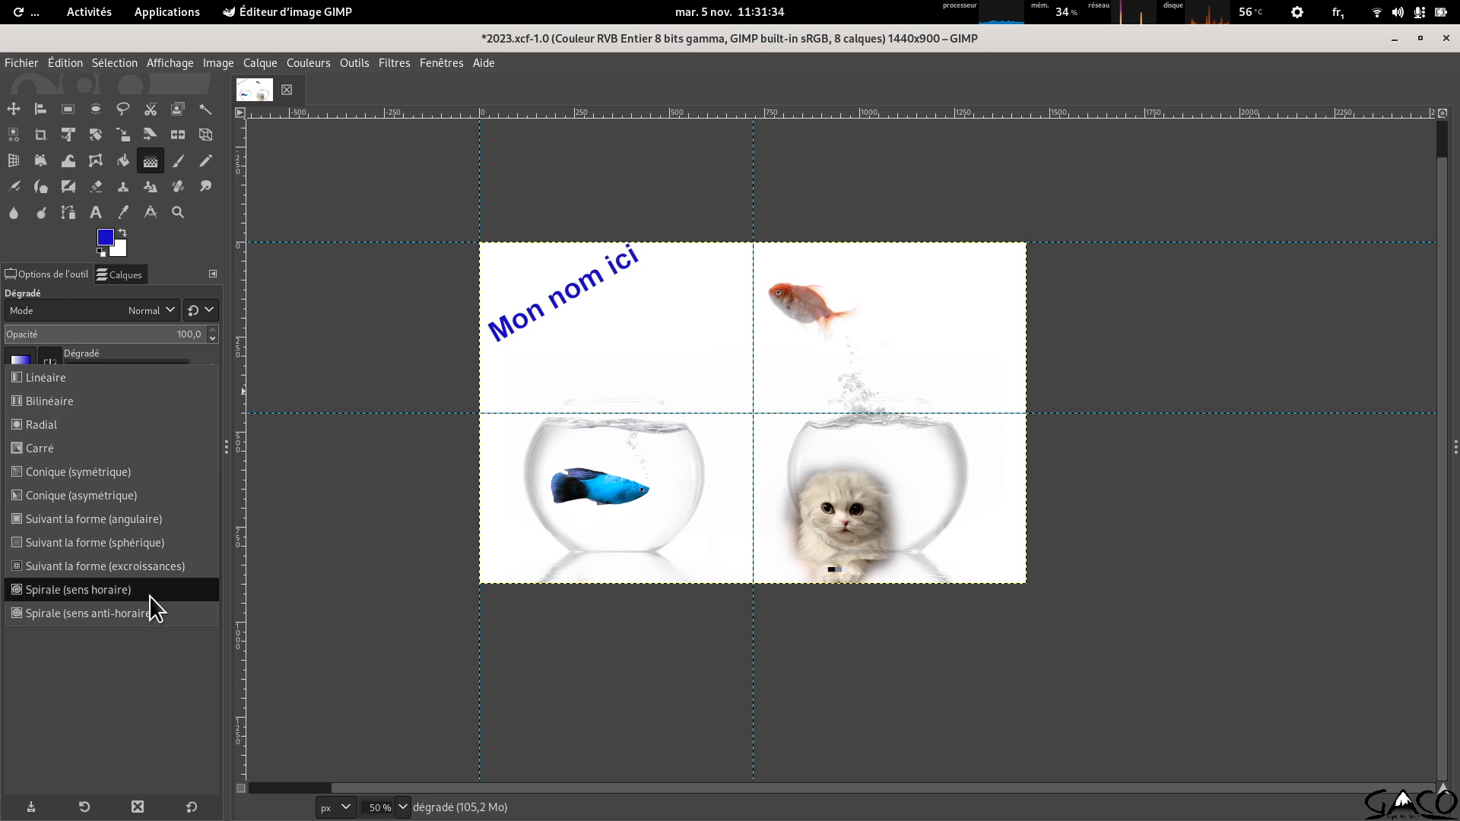
left_click(170, 425)
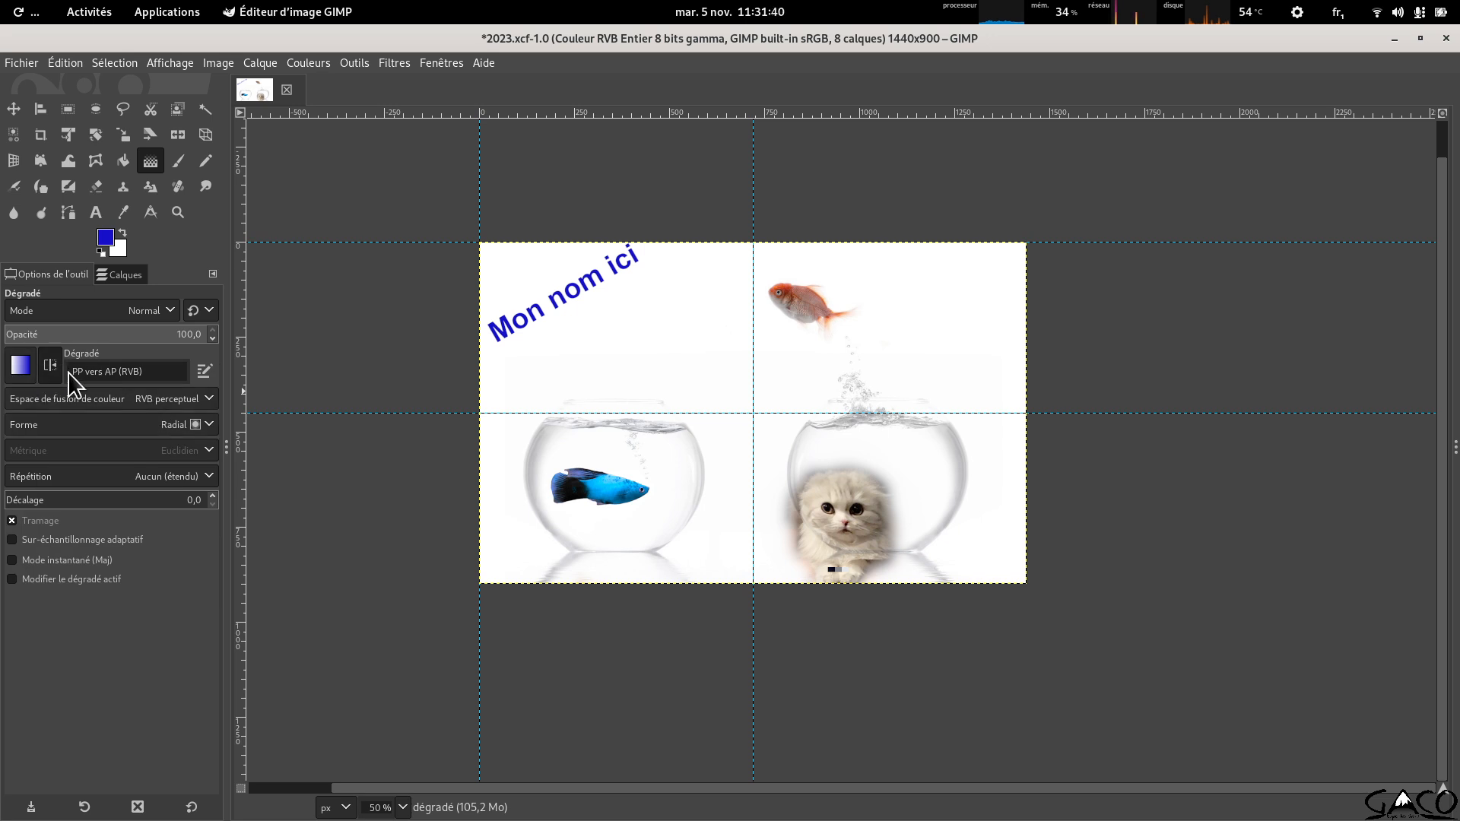
Look through the available gradient presets without replacing PP vers AP (RVB).
left_click(21, 365)
scroll(92, 487, "down", 3)
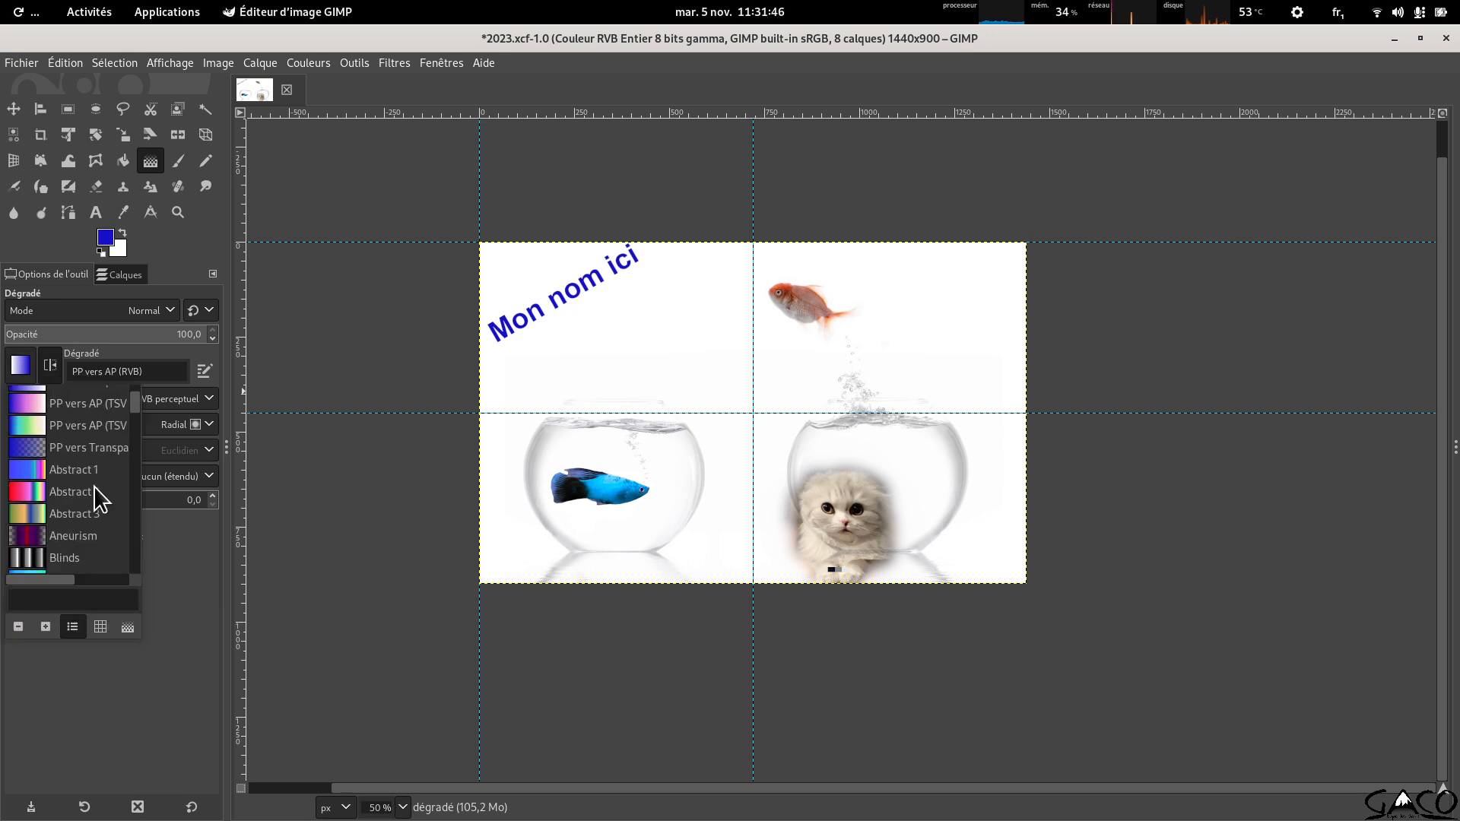
scroll(76, 479, "down", 3)
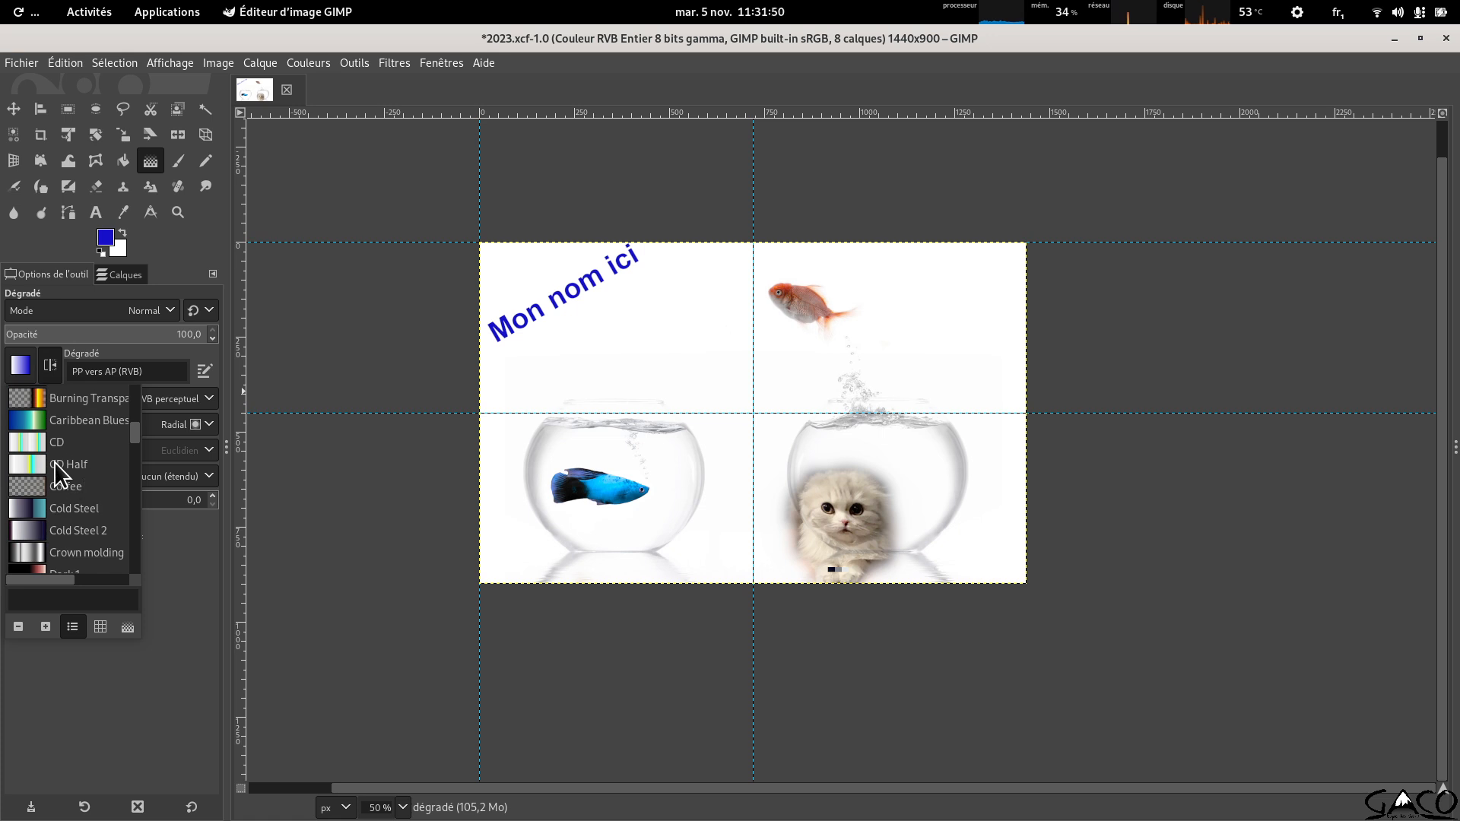
scroll(53, 462, "down", 3)
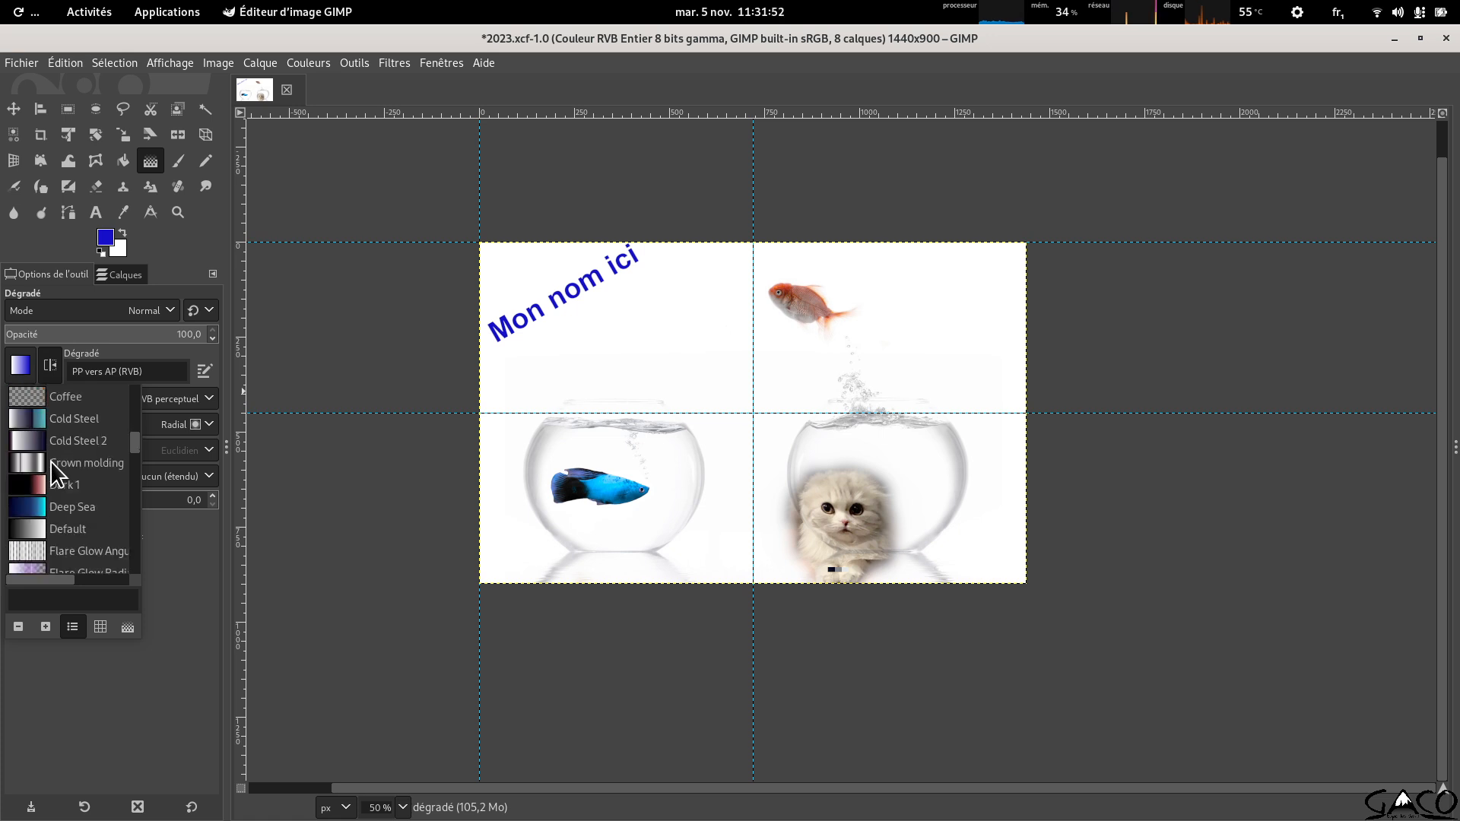
scroll(44, 463, "up", 6)
scroll(44, 462, "up", 1)
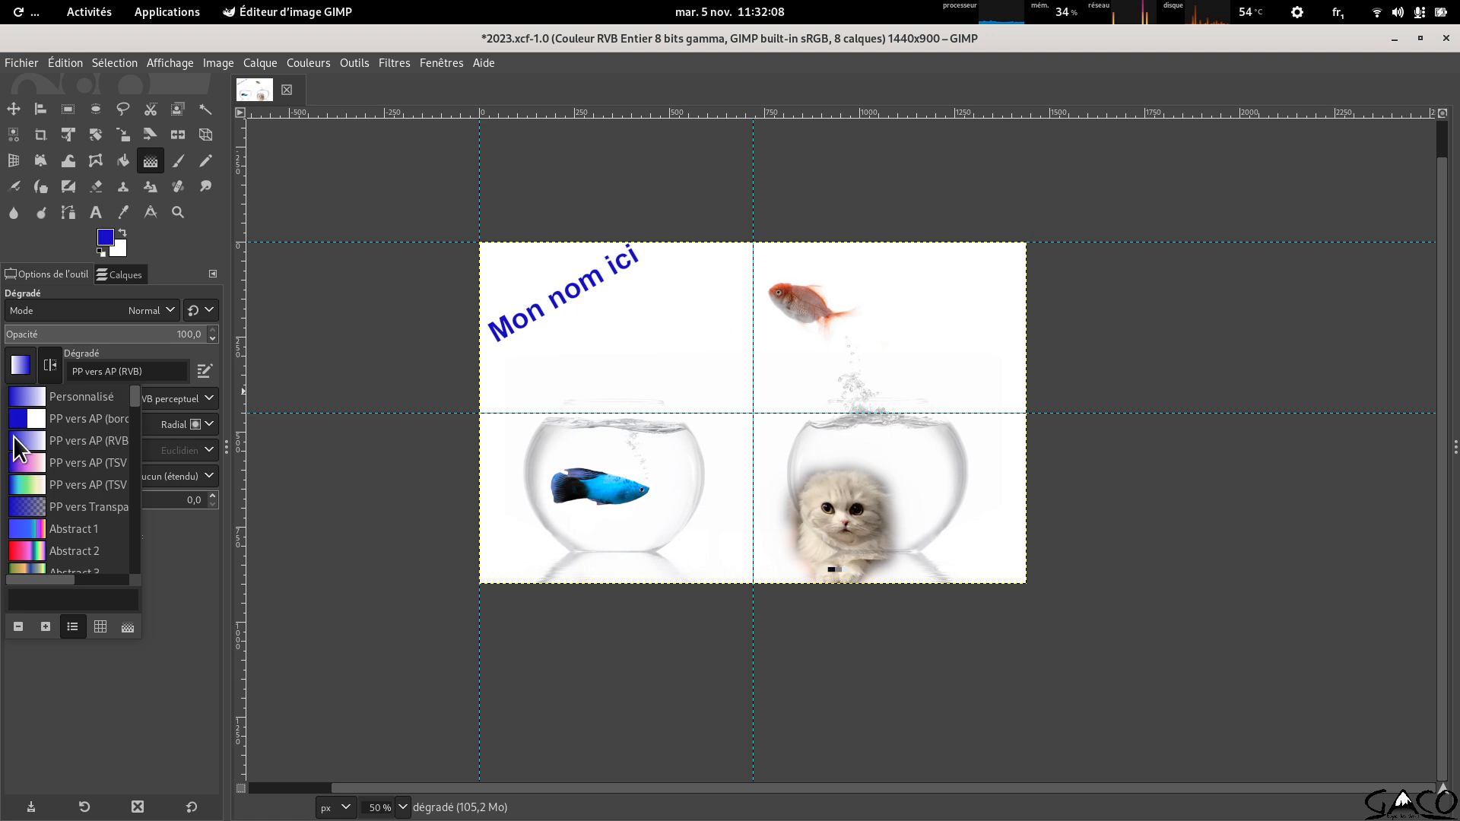
left_click(162, 479)
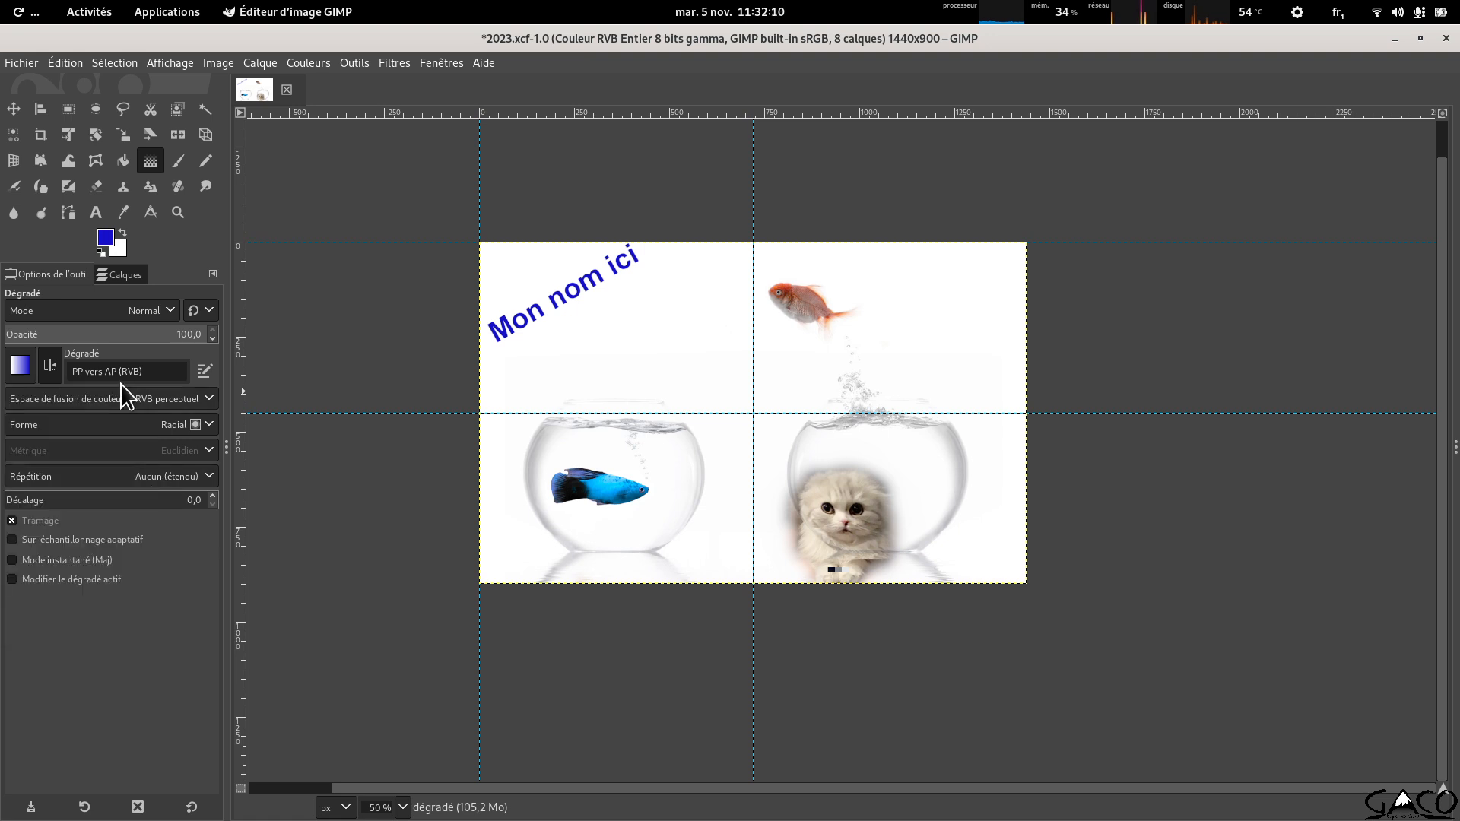
Set the foreground colour to black and draw the radial gradient from the image centre at 720, 450 to the upper-left corner at 0, 0.
left_click(105, 238)
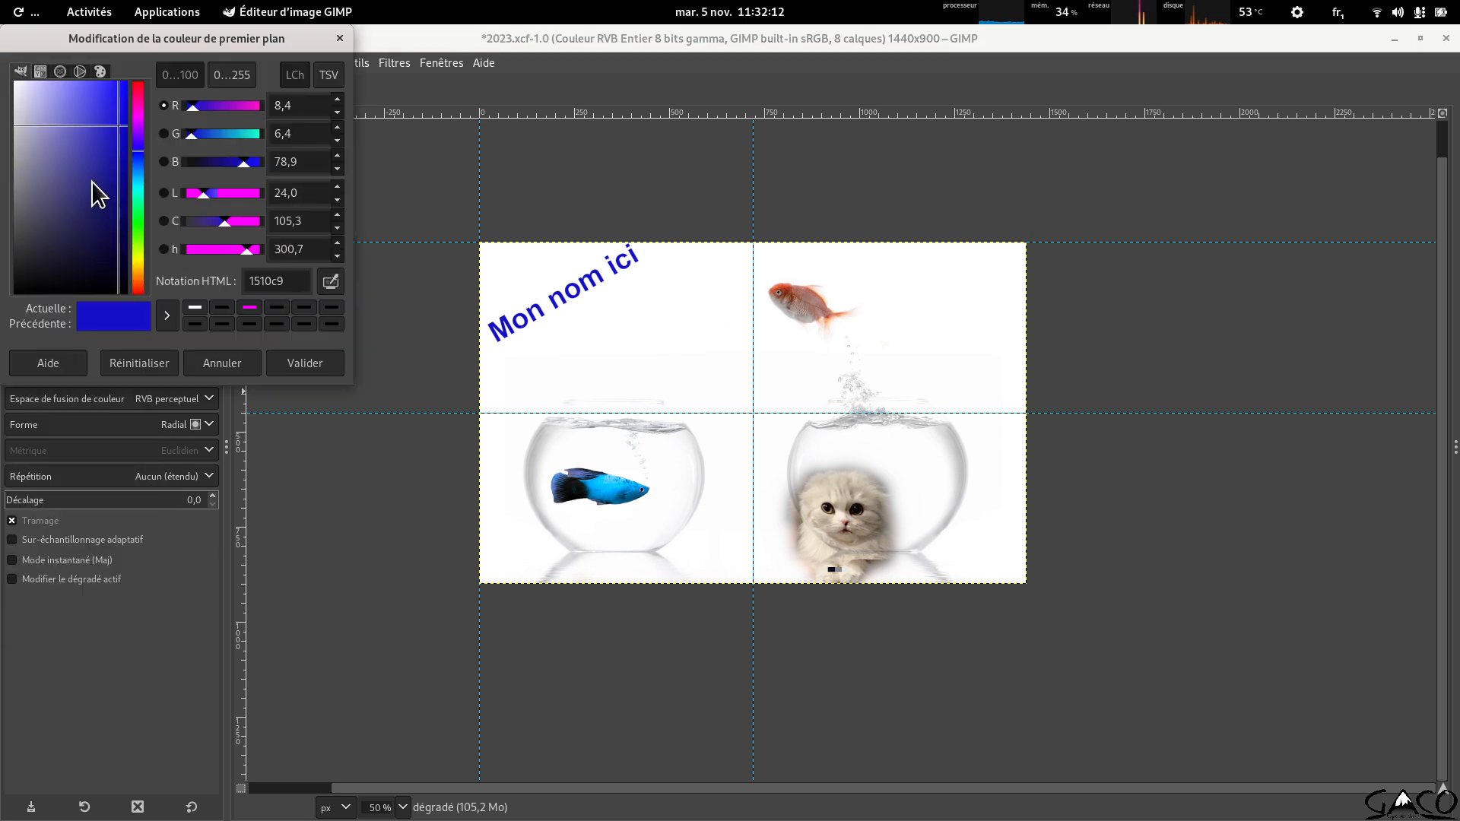
left_click_drag(97, 203, 181, 365)
left_click(317, 362)
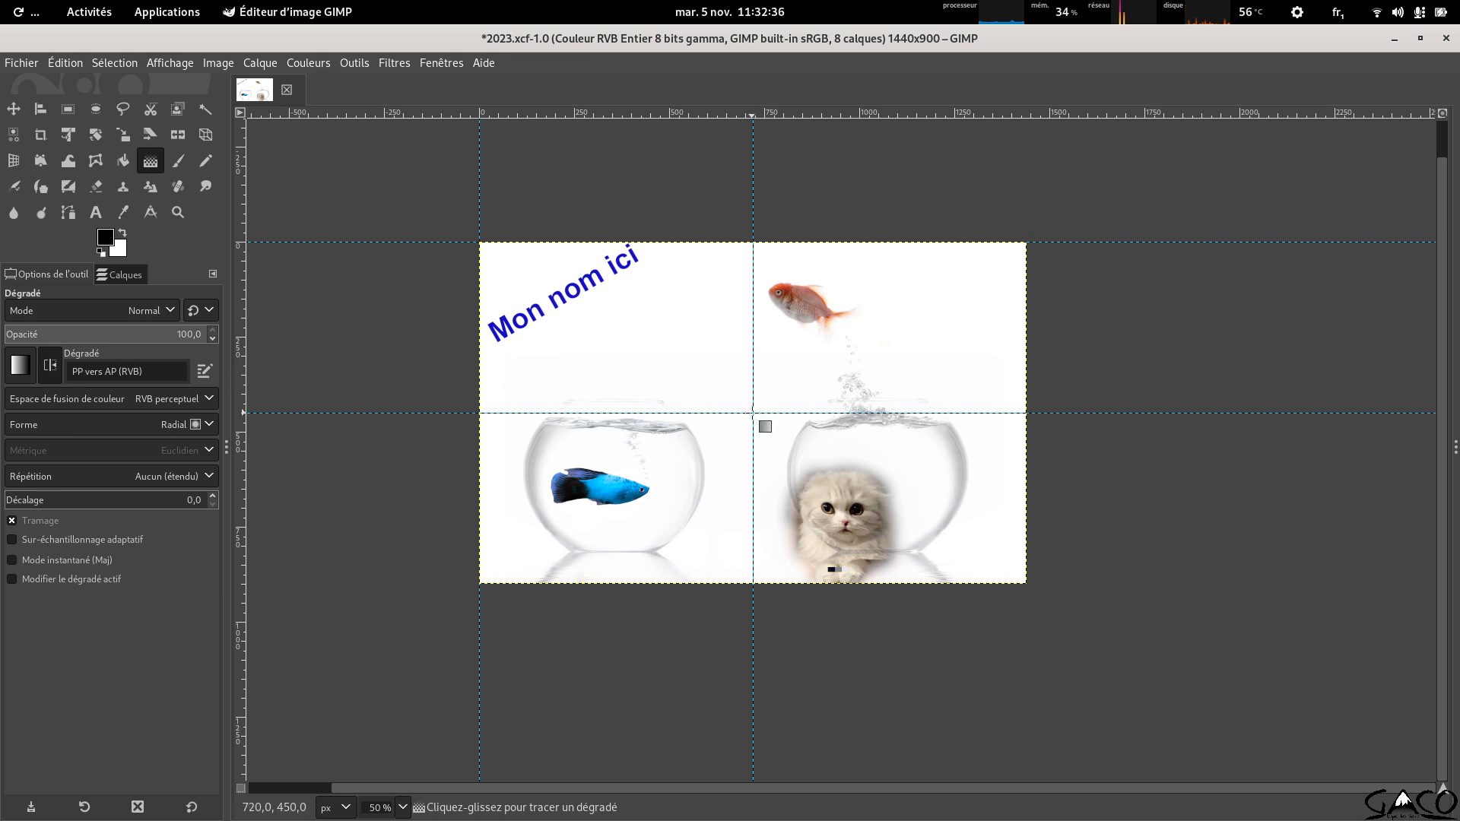
mouse_move(753, 413)
left_mouse_down()
mouse_move(555, 310)
mouse_move(480, 242)
left_mouse_up()
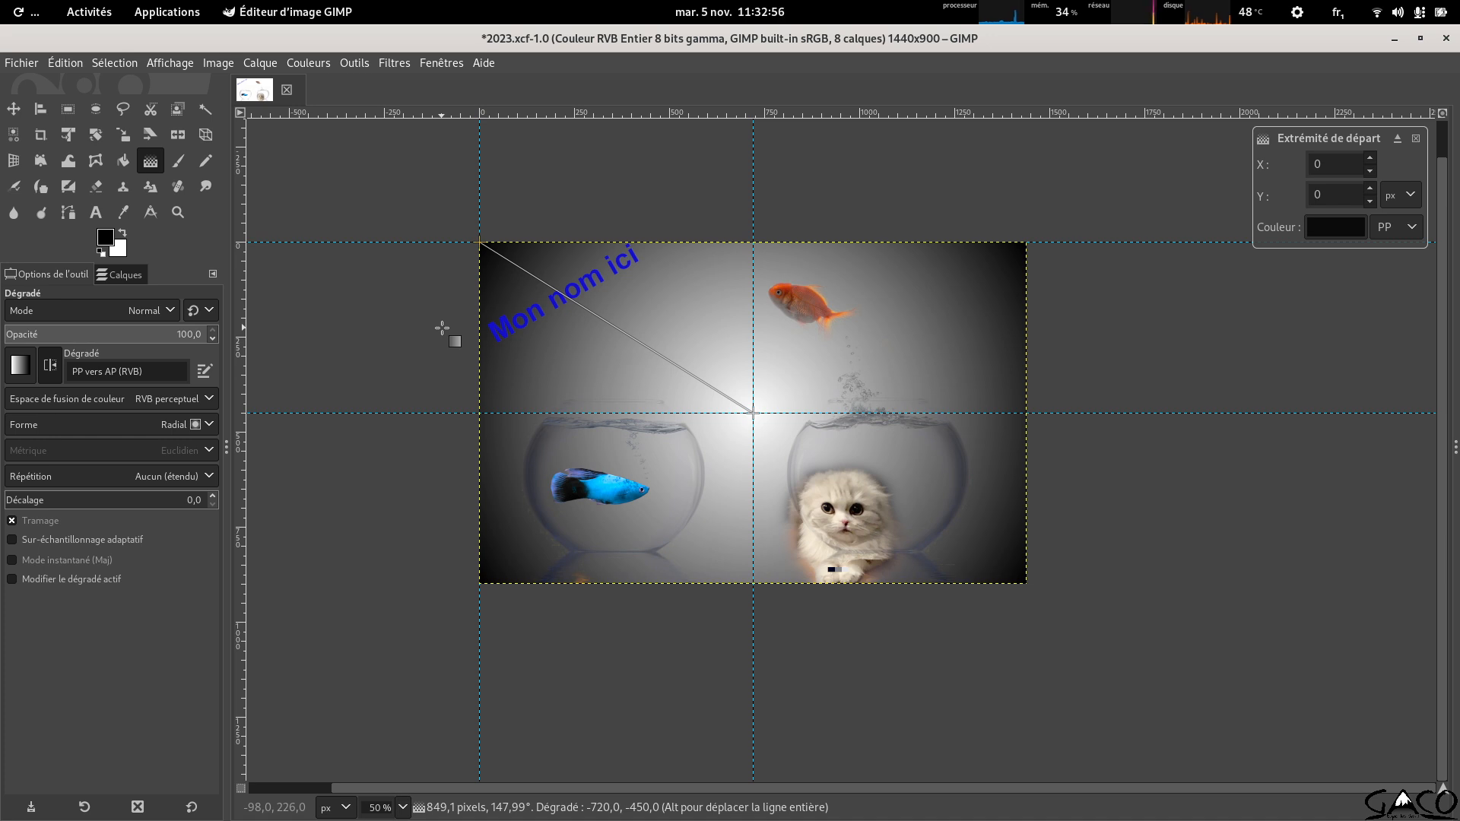
Check the blending instruction in consignes_2023.pdf and set the dégradé layer's mode to Lumière douce.
key("alt+Tab")
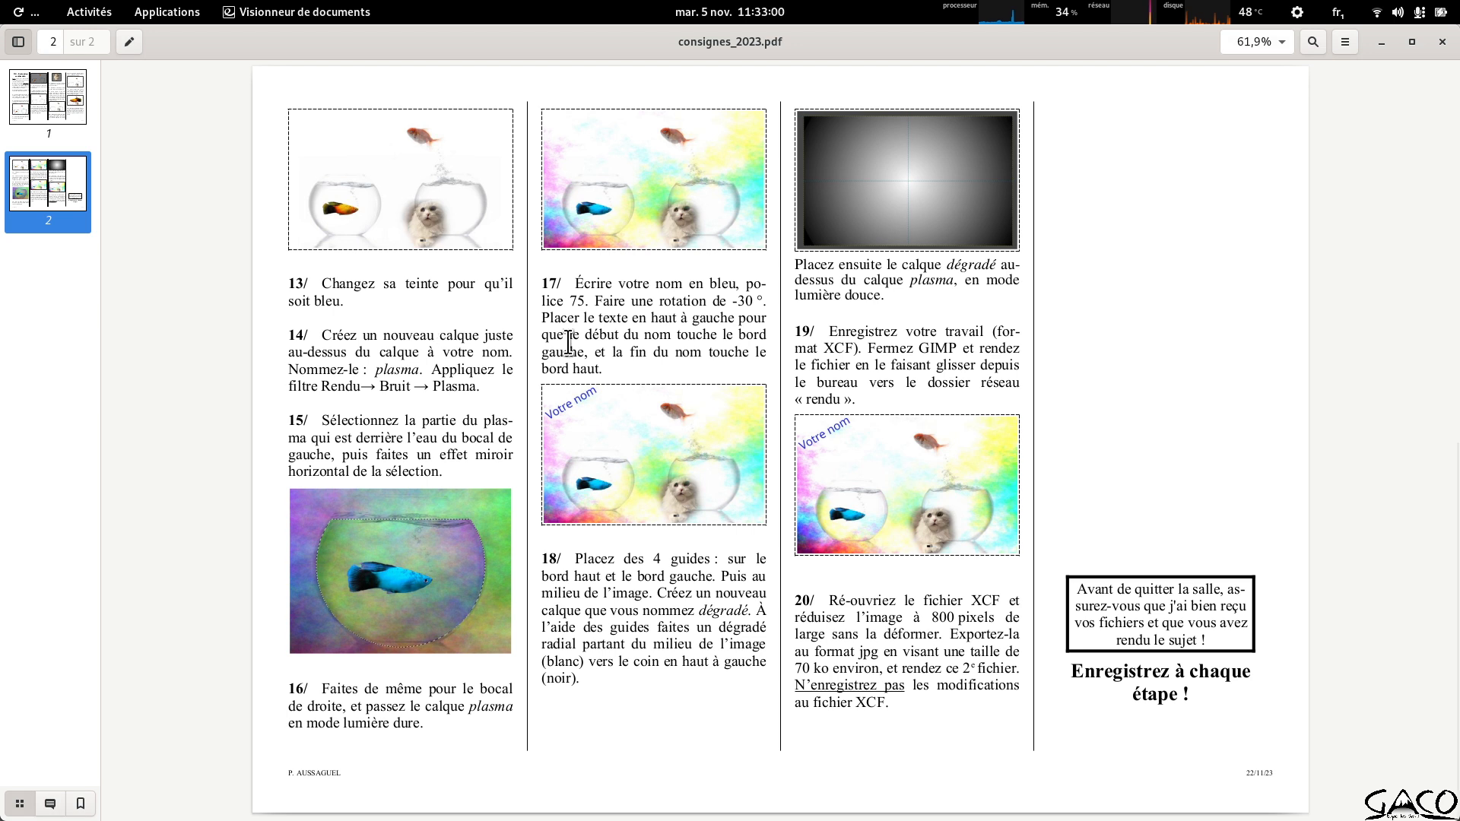
key("alt+Tab")
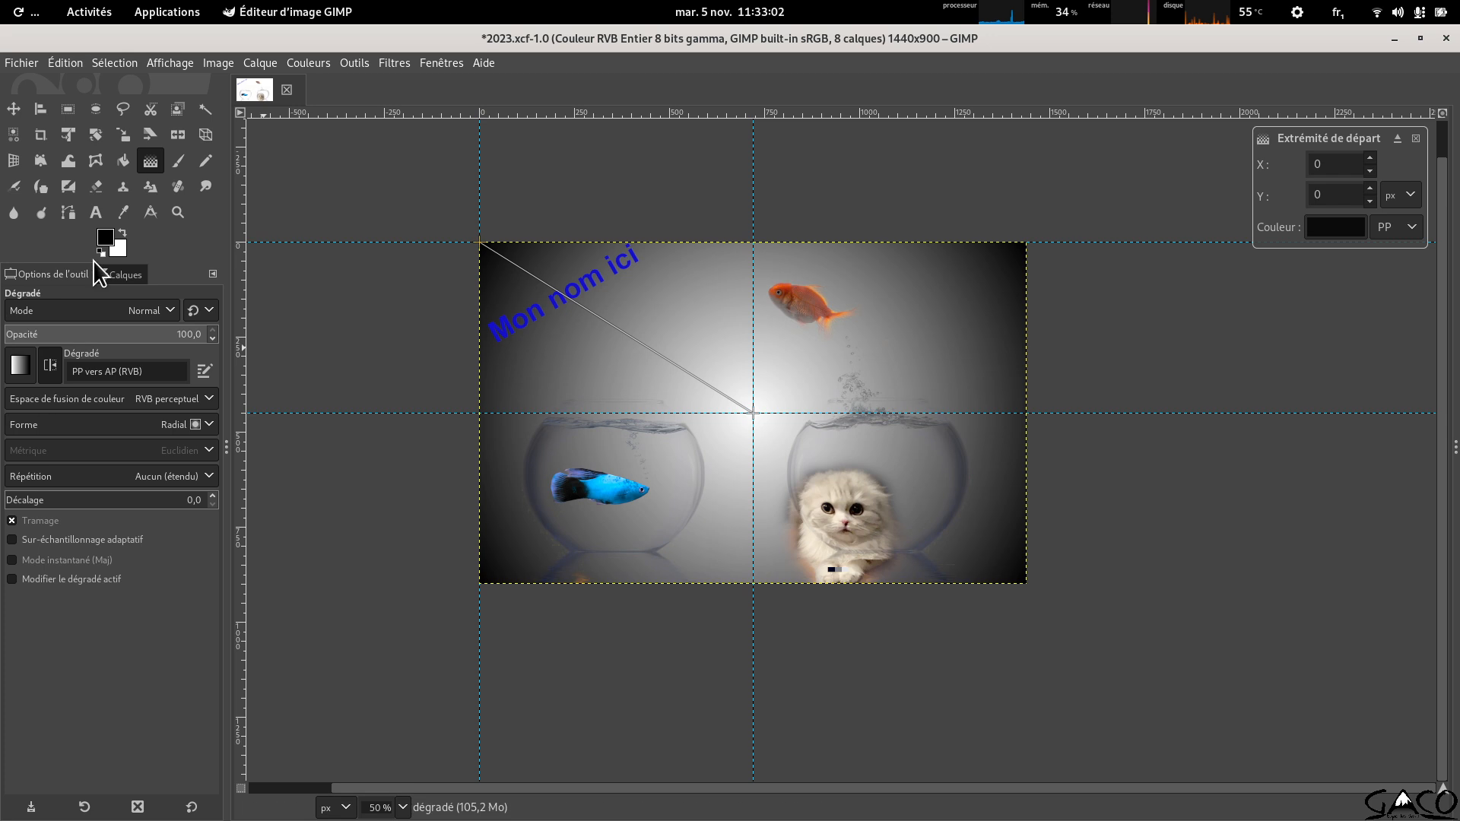
left_click(144, 318)
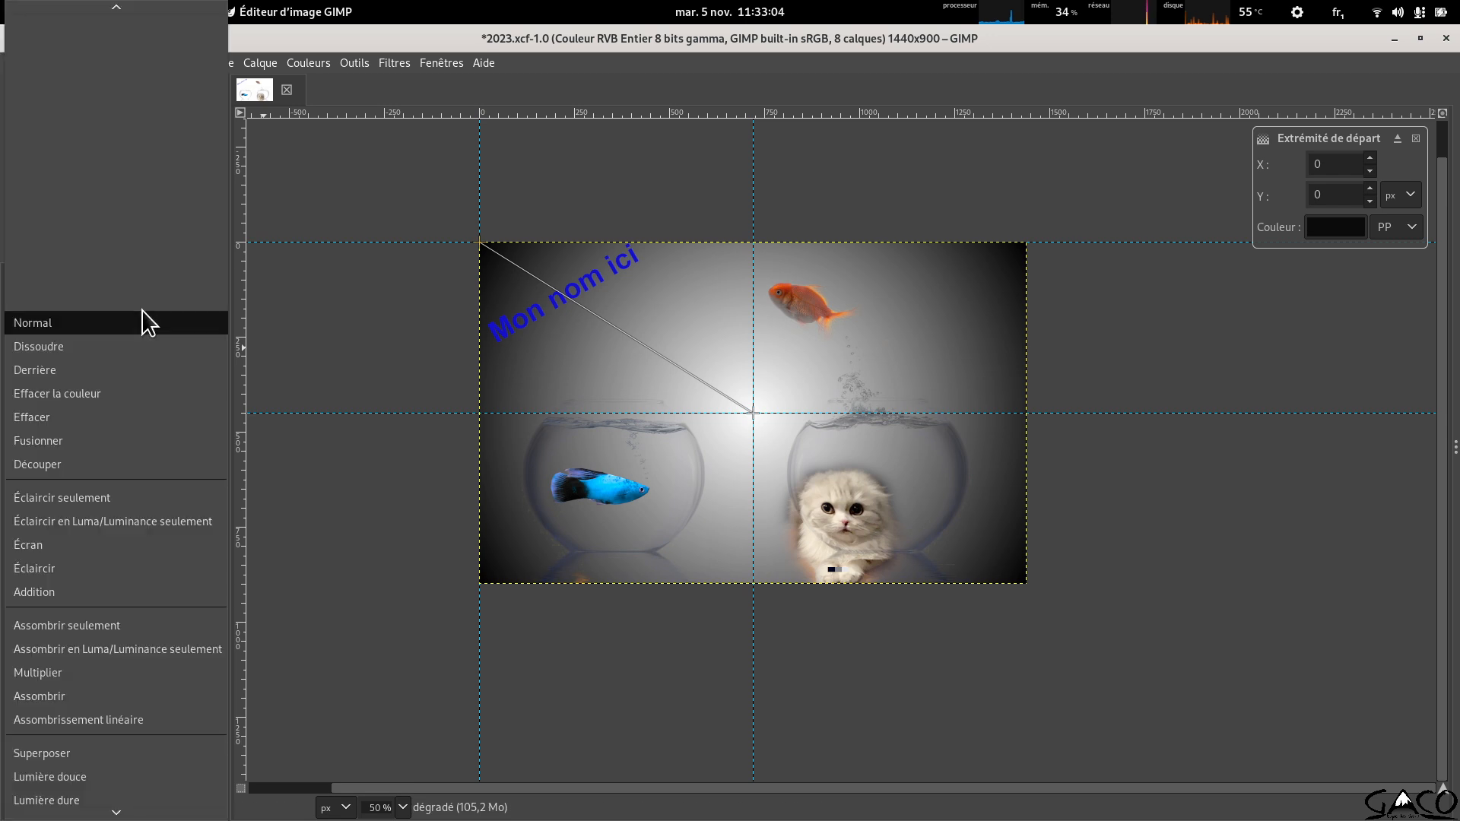
left_click(183, 326)
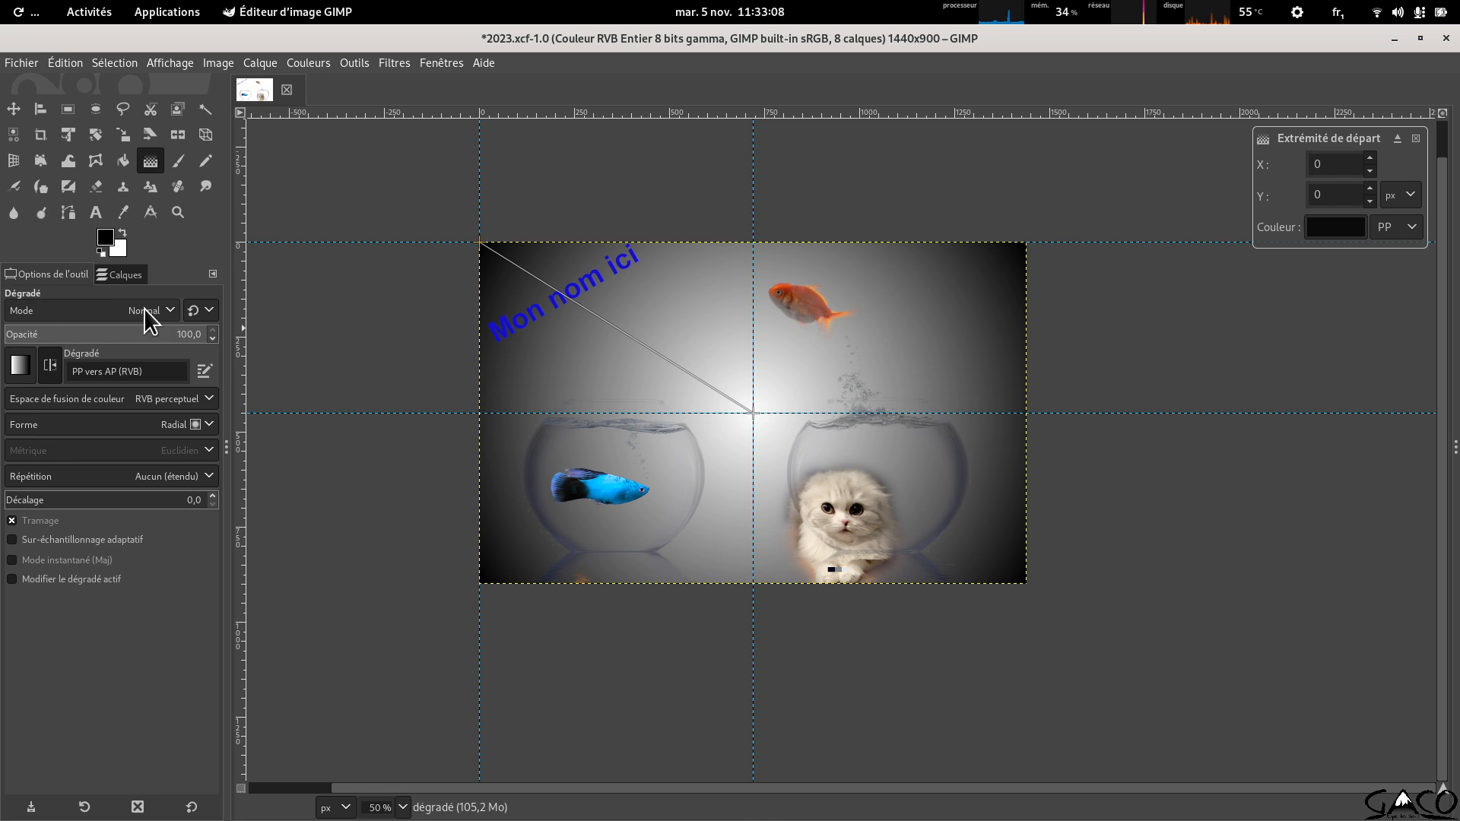
left_click(124, 273)
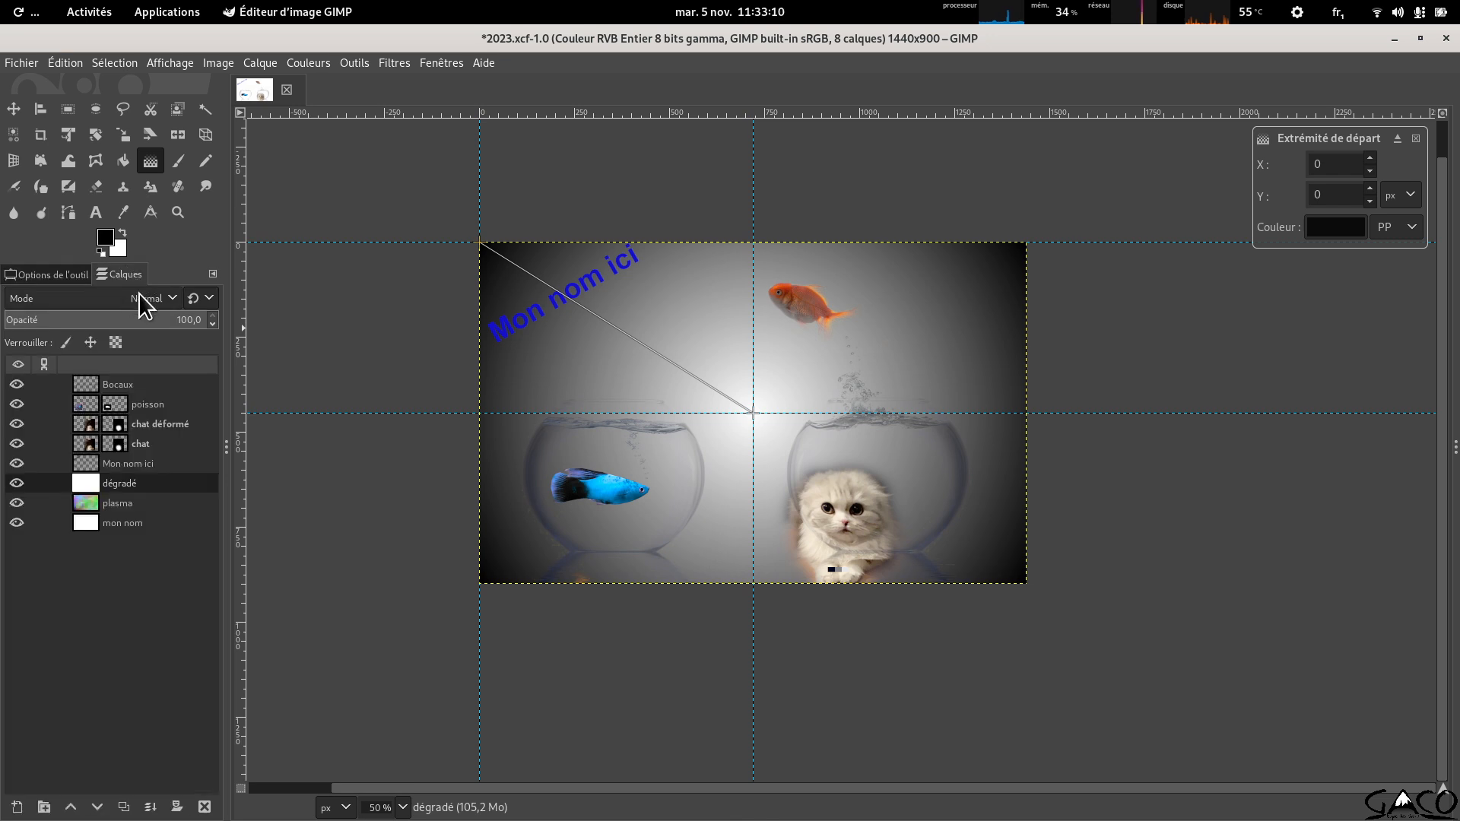
left_click(138, 295)
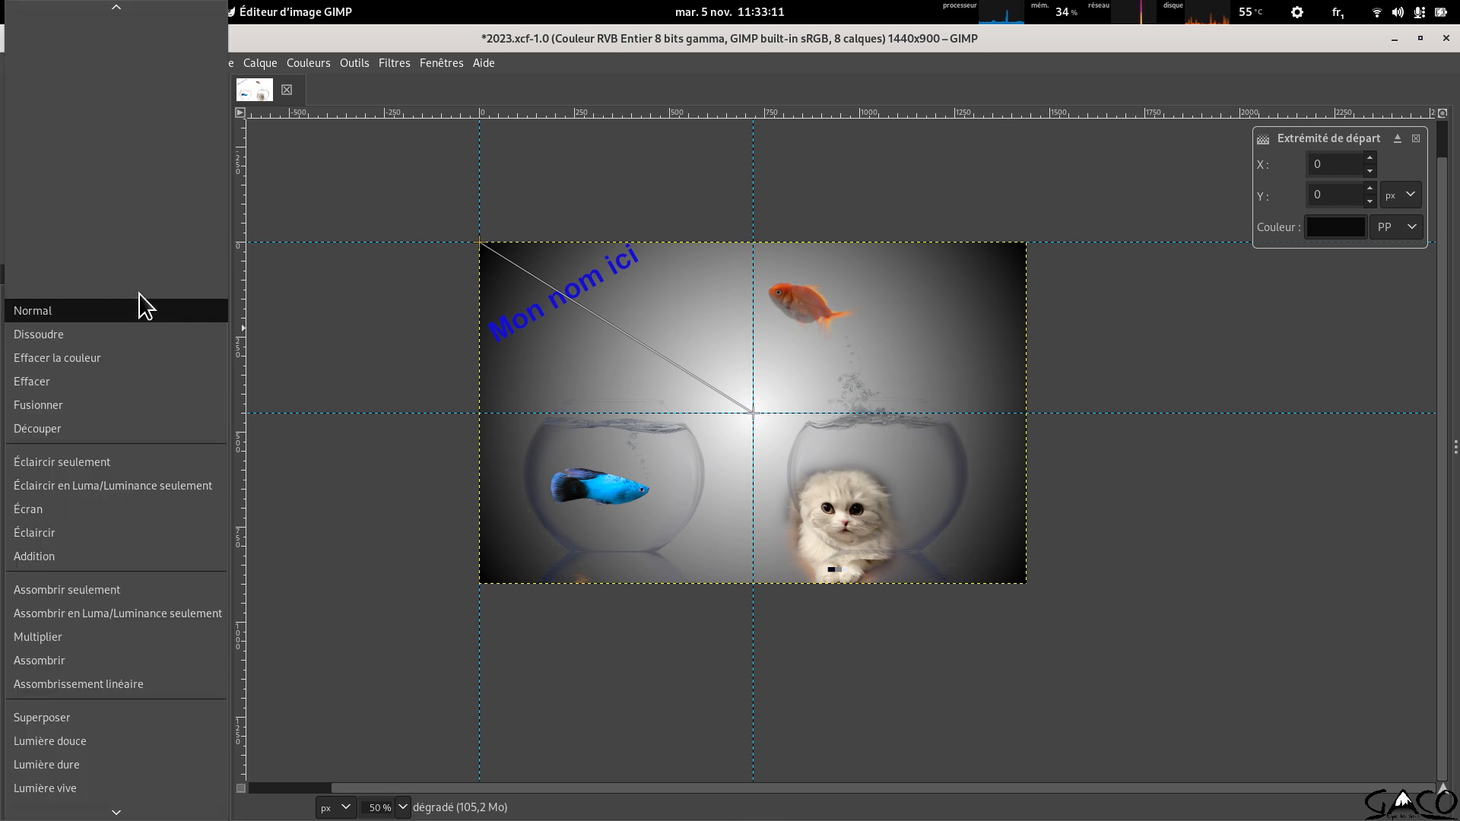
left_click(76, 744)
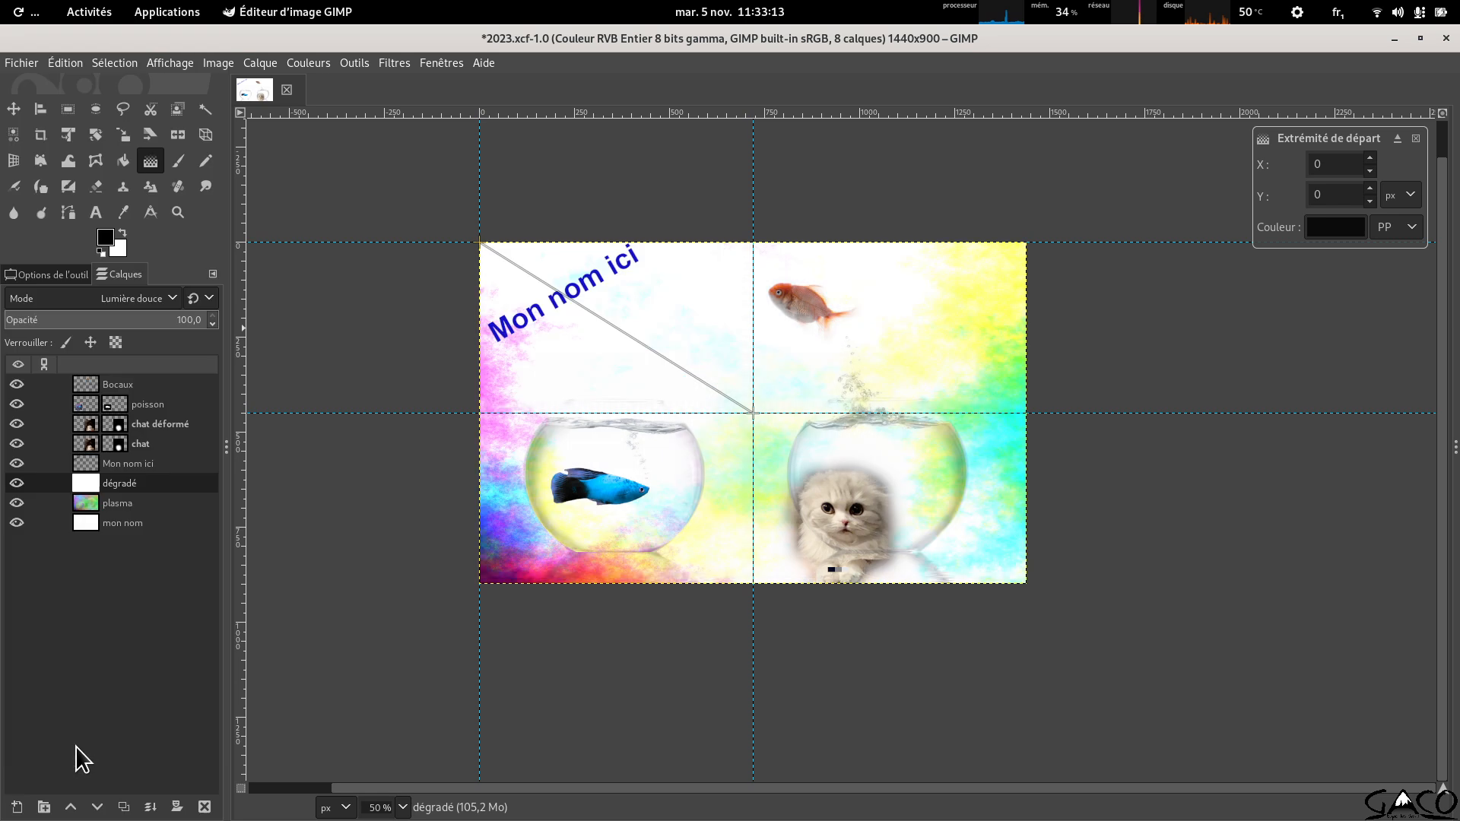
Toggle the dégradé layer's visibility several times to compare the image with and without the gradient.
left_click(16, 479)
left_click(17, 479)
left_click(16, 479)
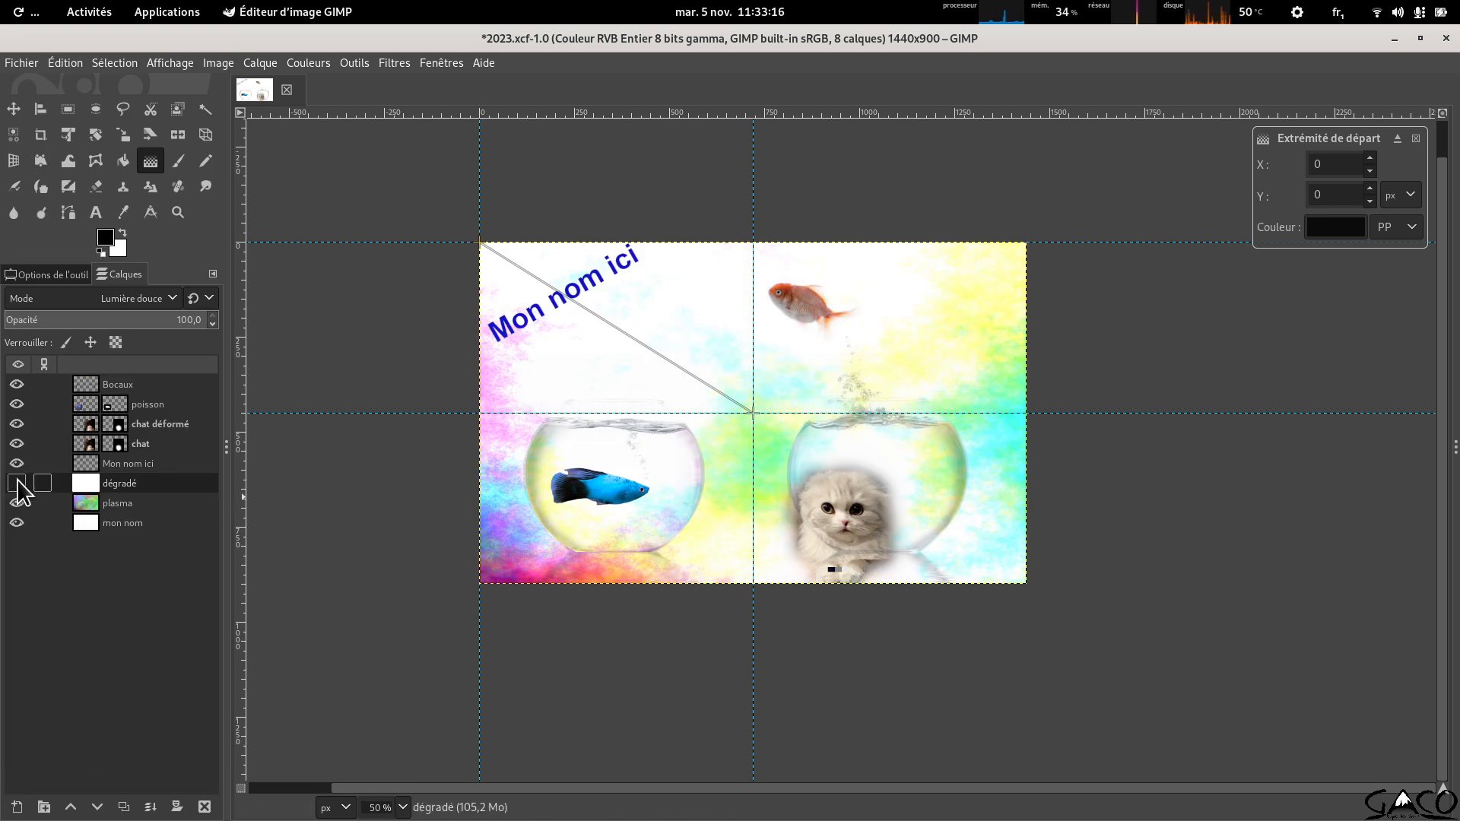
left_click(16, 479)
left_click(17, 479)
left_click(17, 479)
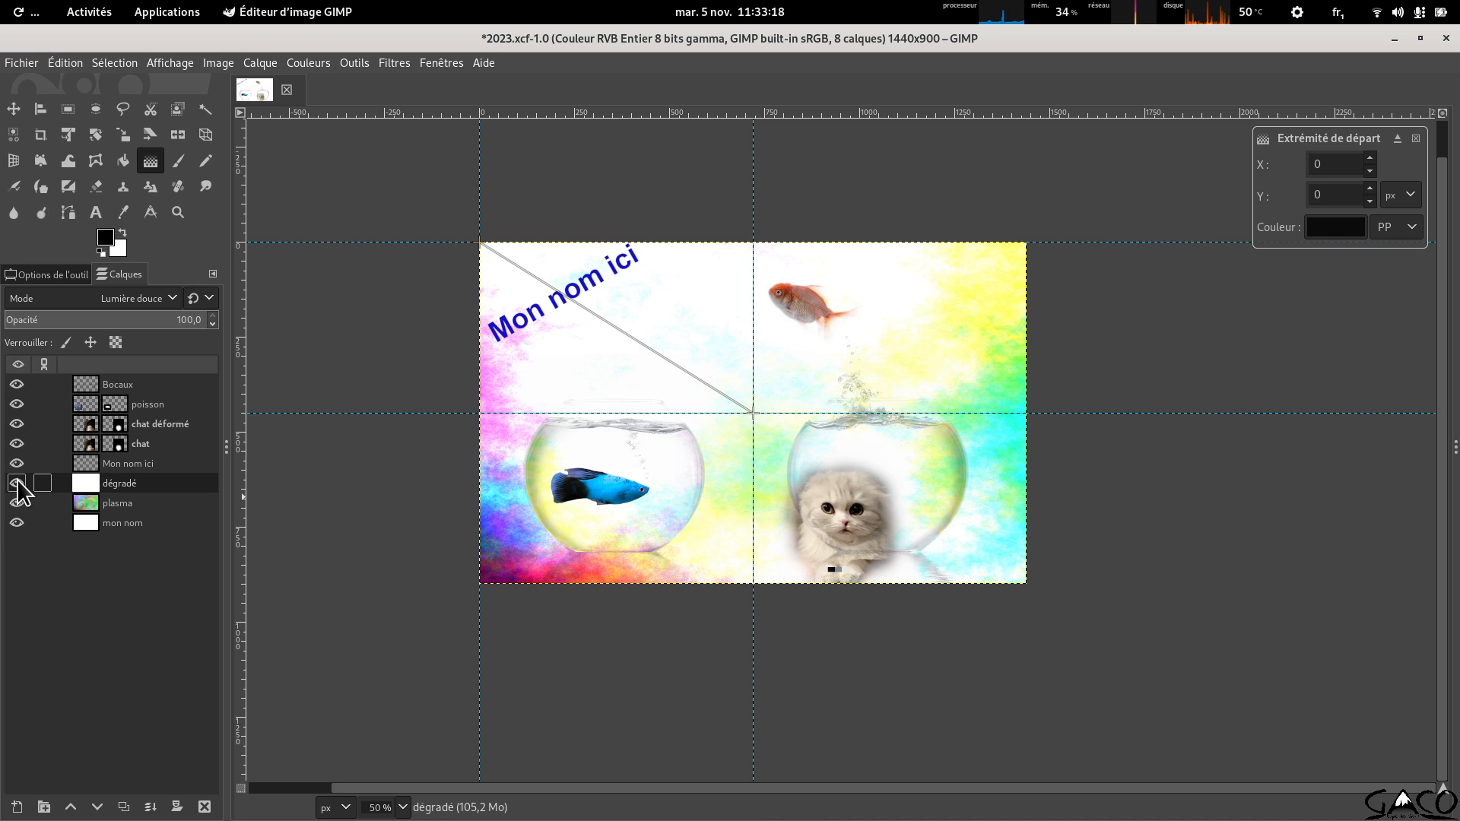
left_click(16, 479)
left_click(17, 479)
left_click(17, 479)
left_click(16, 479)
Save the changes to 2023.xcf and, following step 19 of consignes_2023.pdf, close GIMP.
key("ctrl+s")
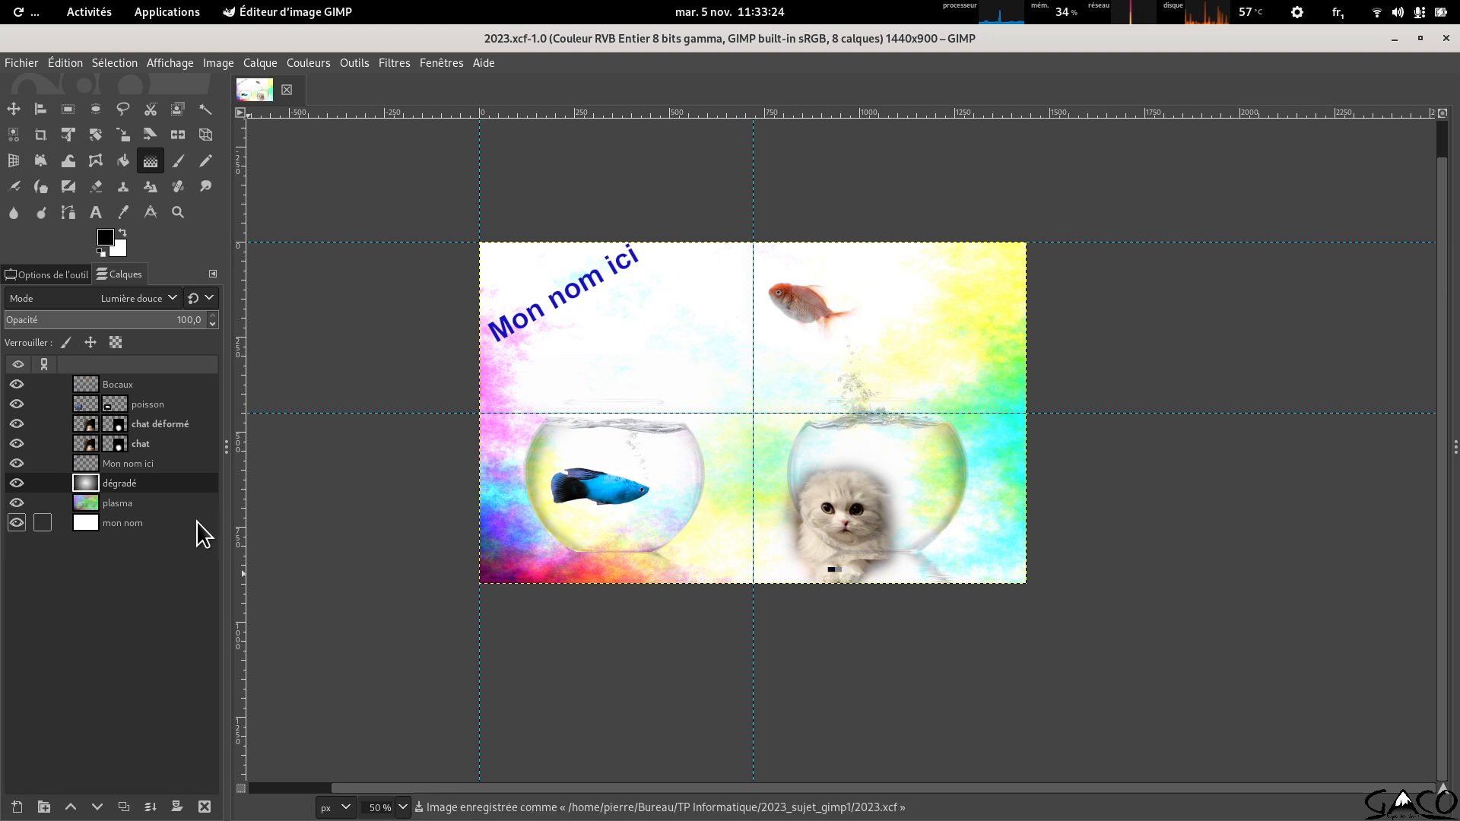
key("alt+Tab")
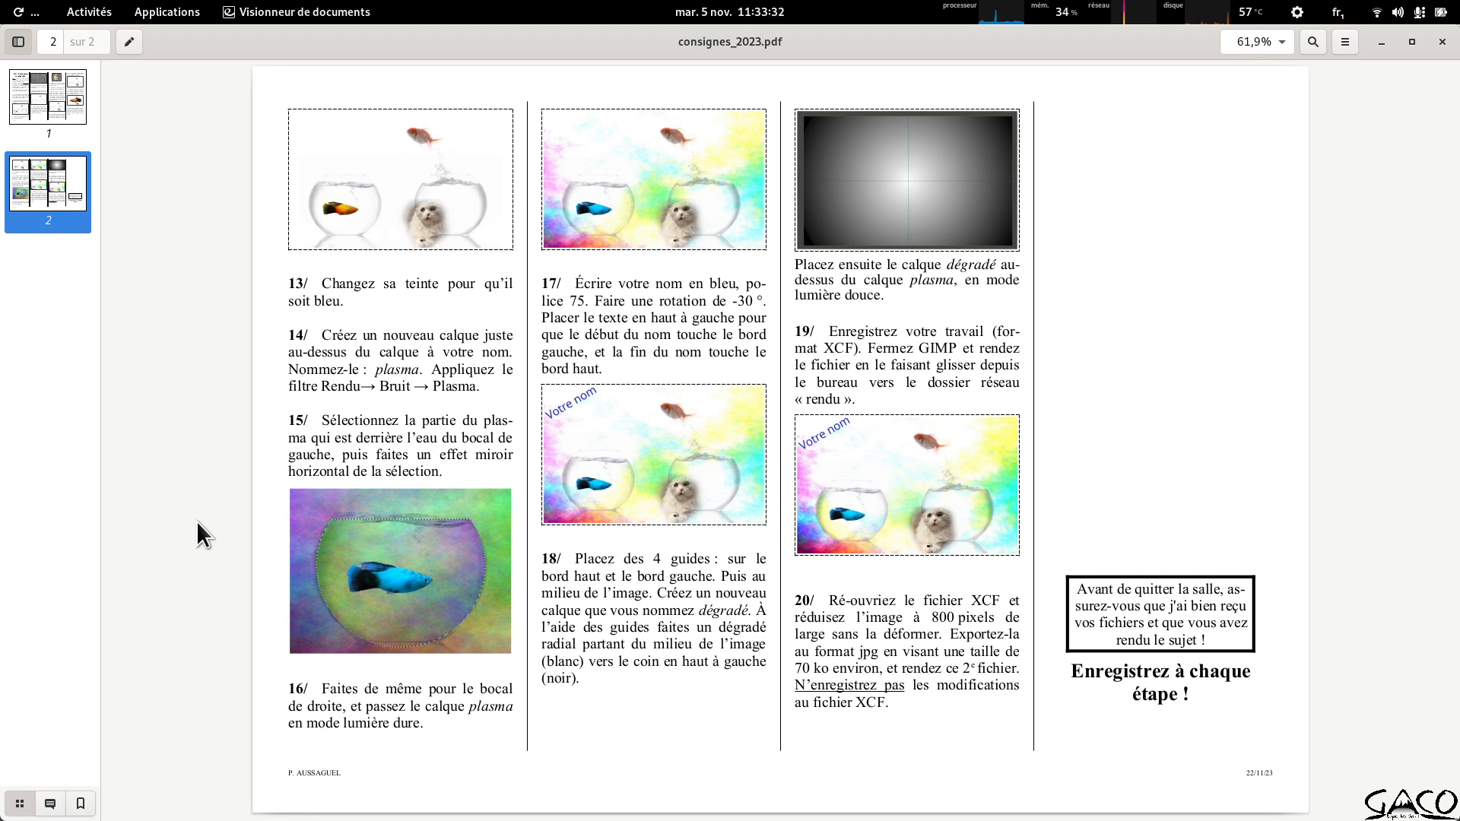
key("alt+Tab")
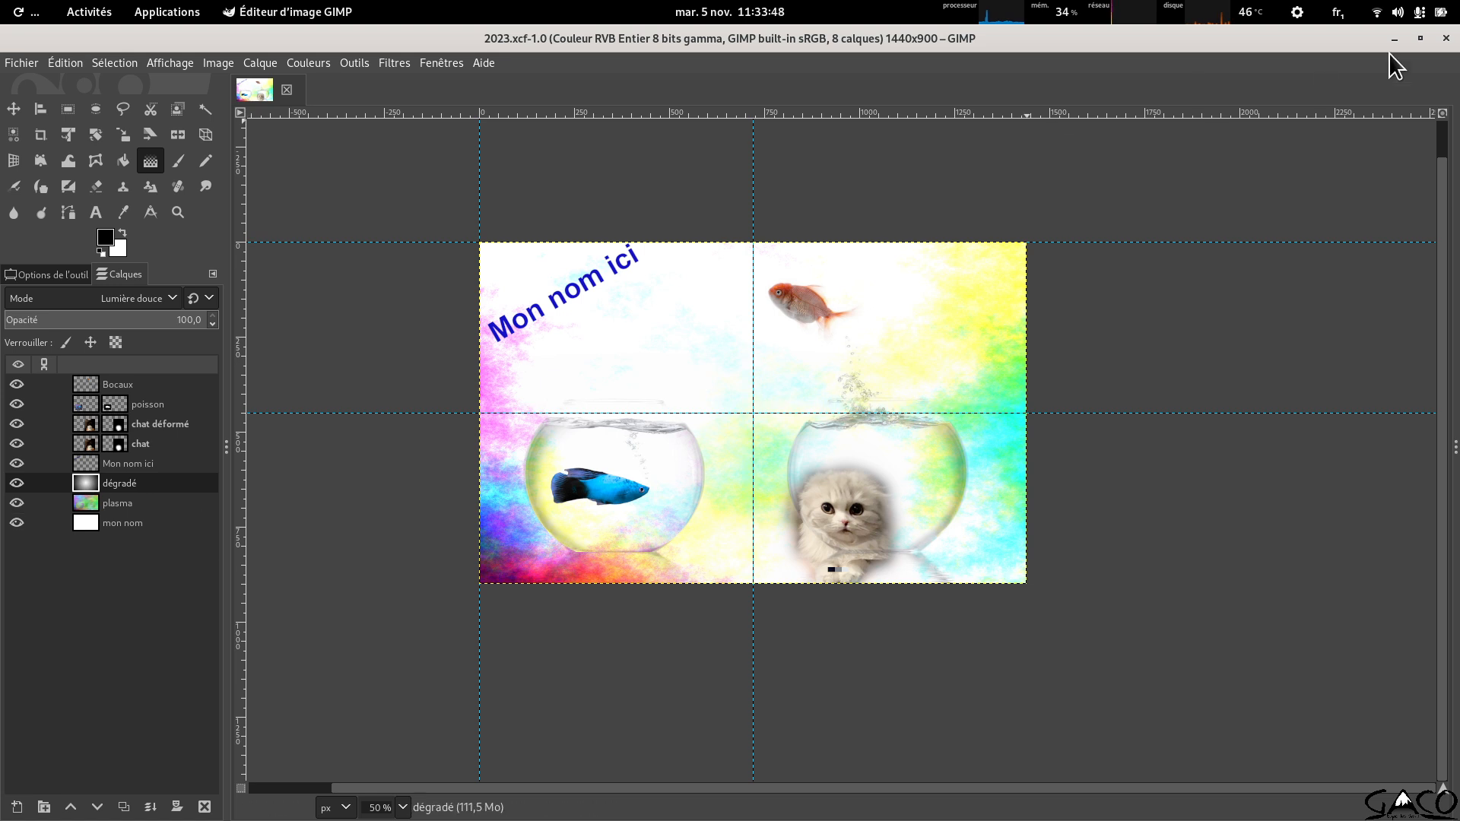
left_click(1456, 18)
left_click(1184, 501)
left_click(1447, 40)
Switch to the file manager and reopen 2023.xcf from the 2023_sujet_gimp1 folder in GIMP.
key("super")
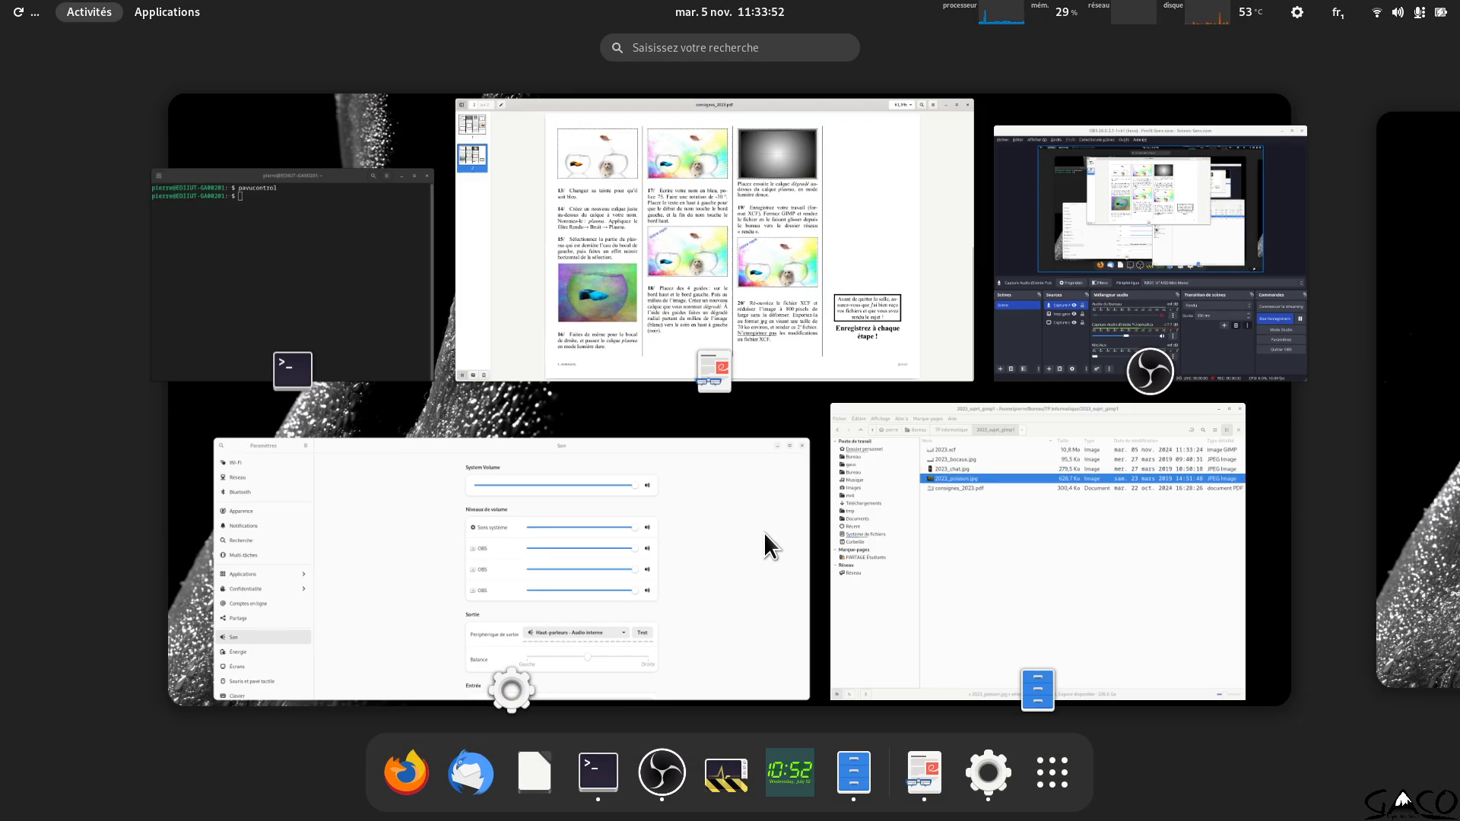
left_click(989, 590)
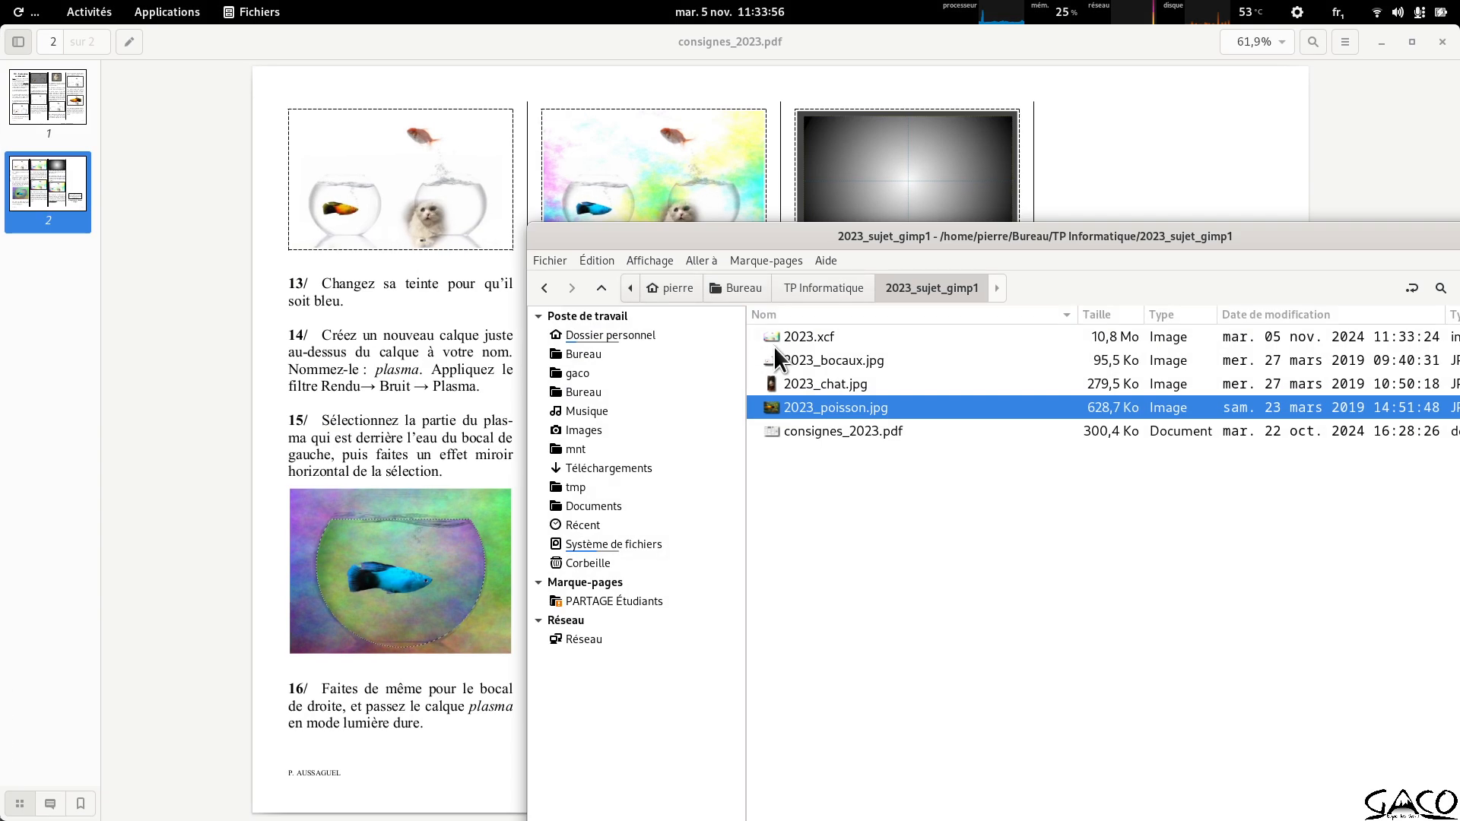
double_click(792, 335)
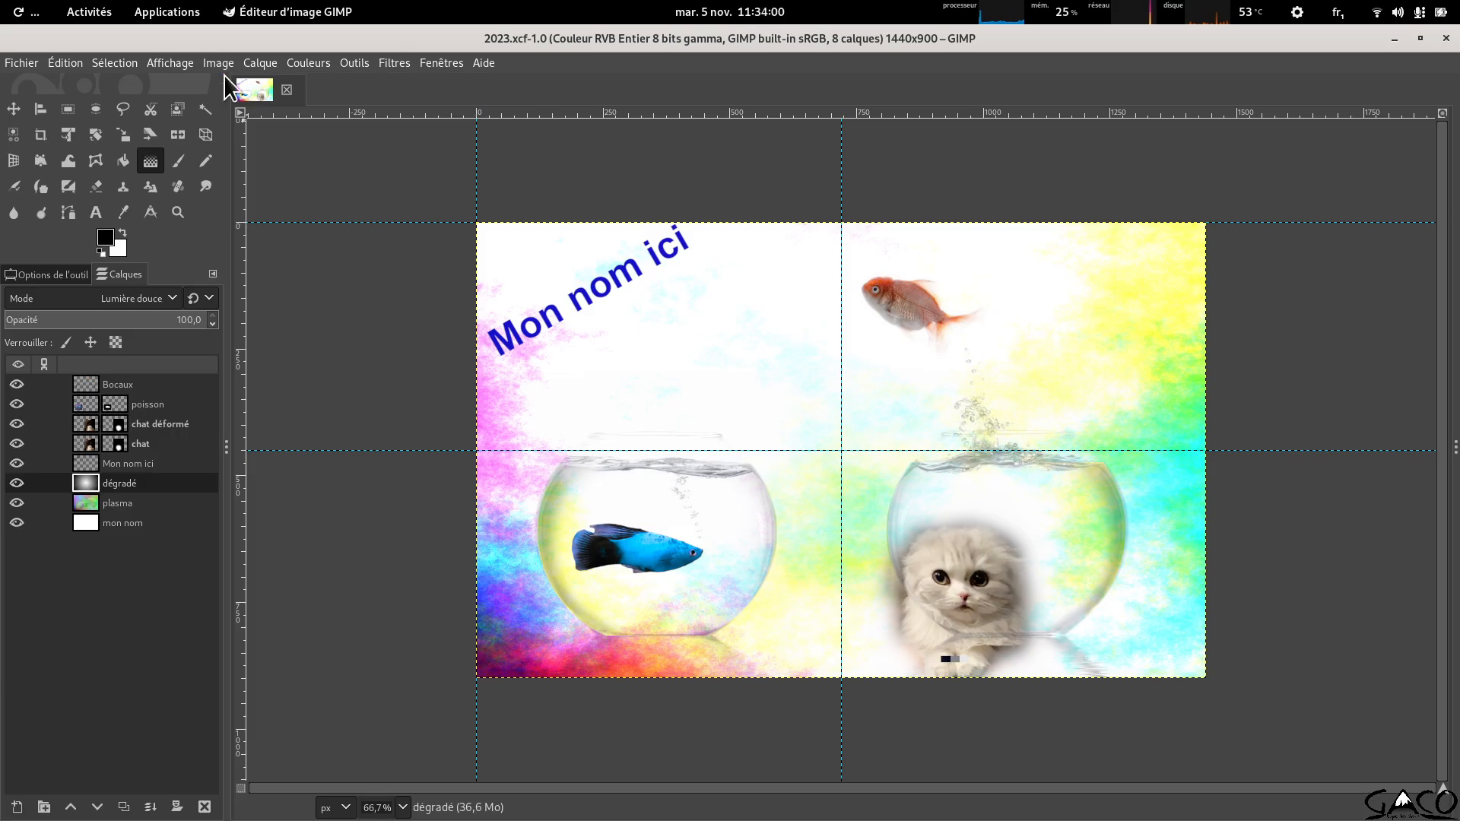
Scale the whole image to a width of 800 px, keeping its proportions for a height of 500 px.
left_click(210, 62)
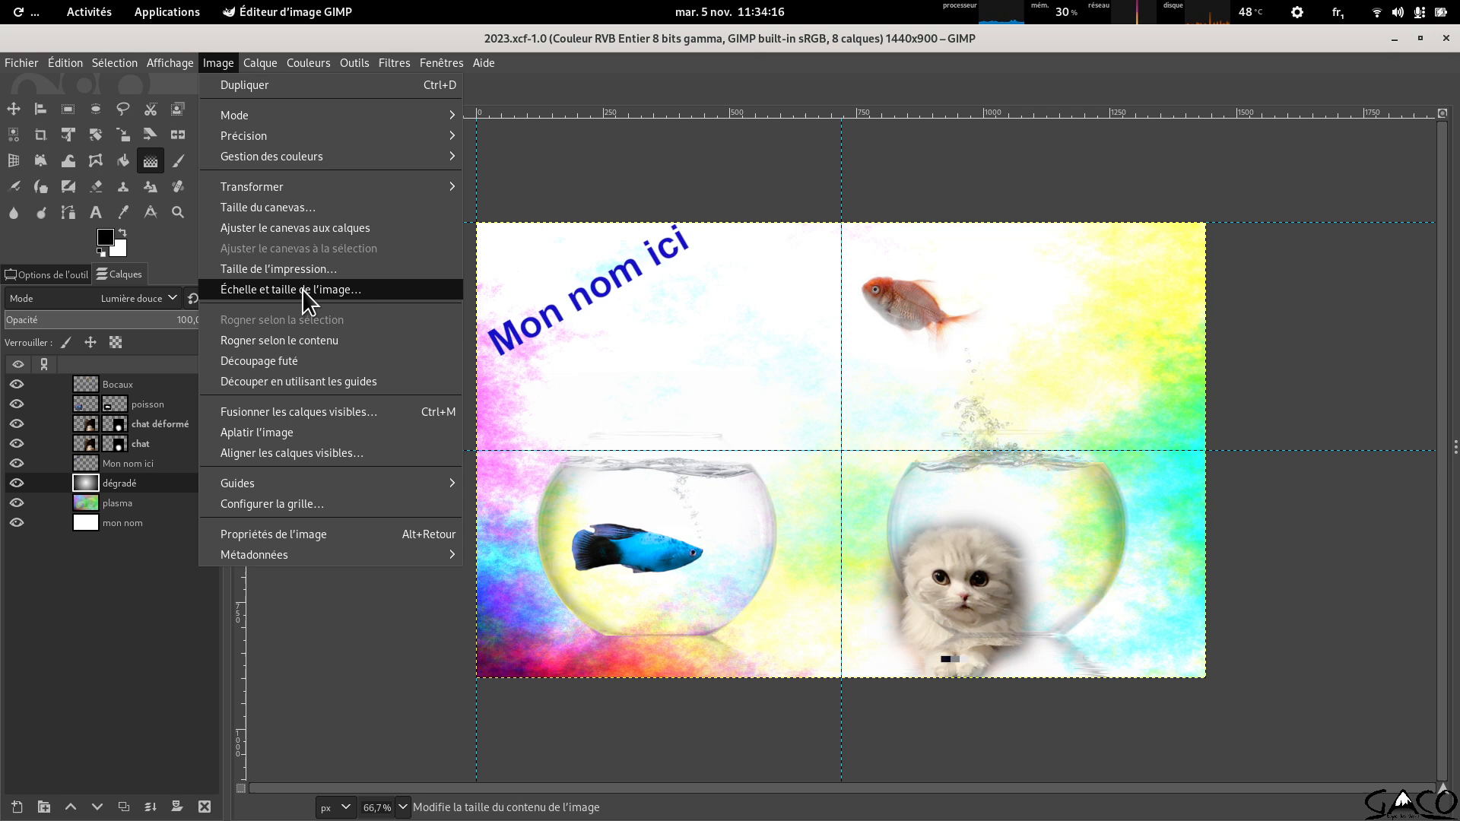
left_click(304, 295)
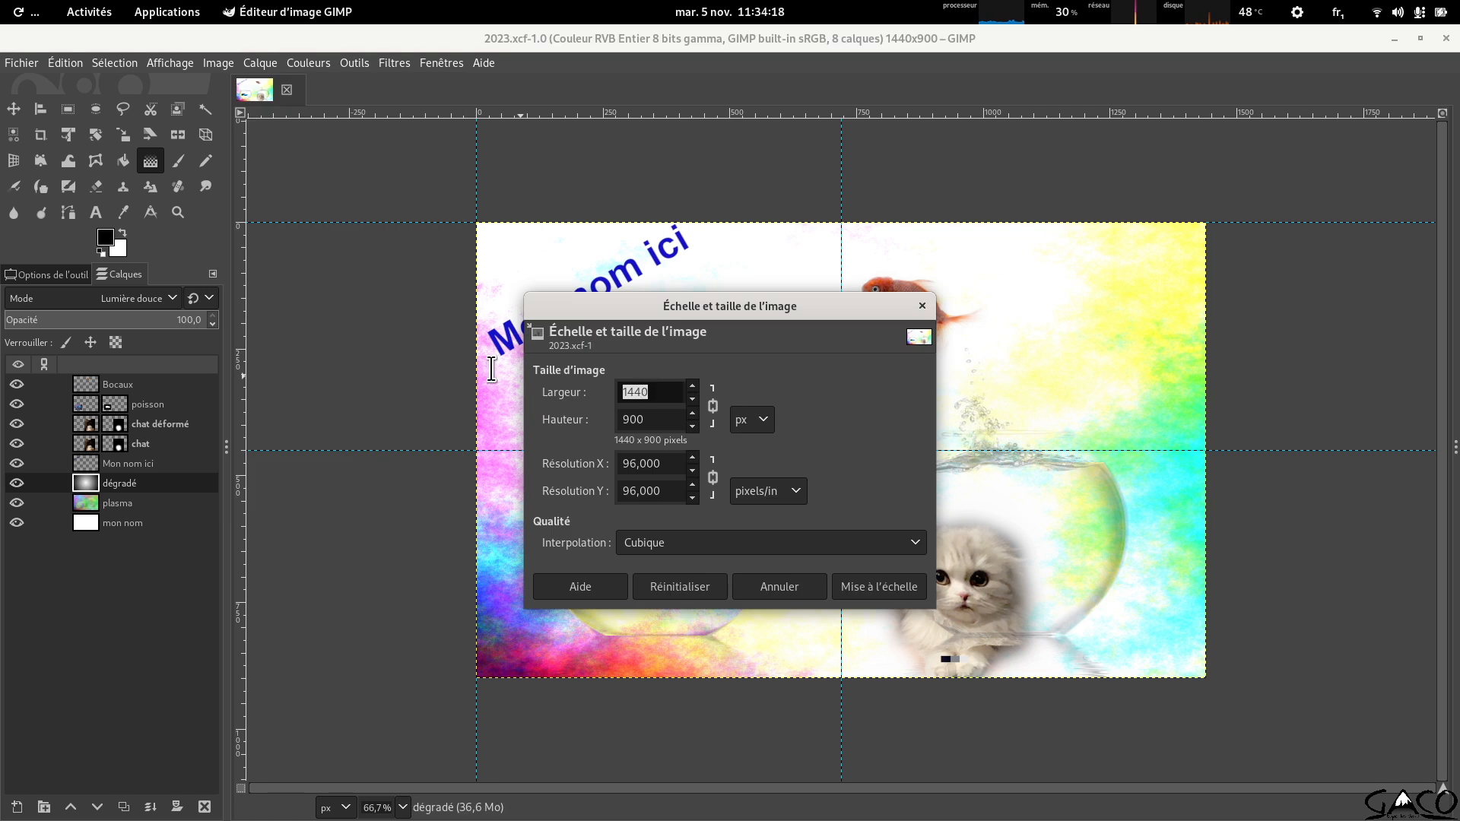
type("800")
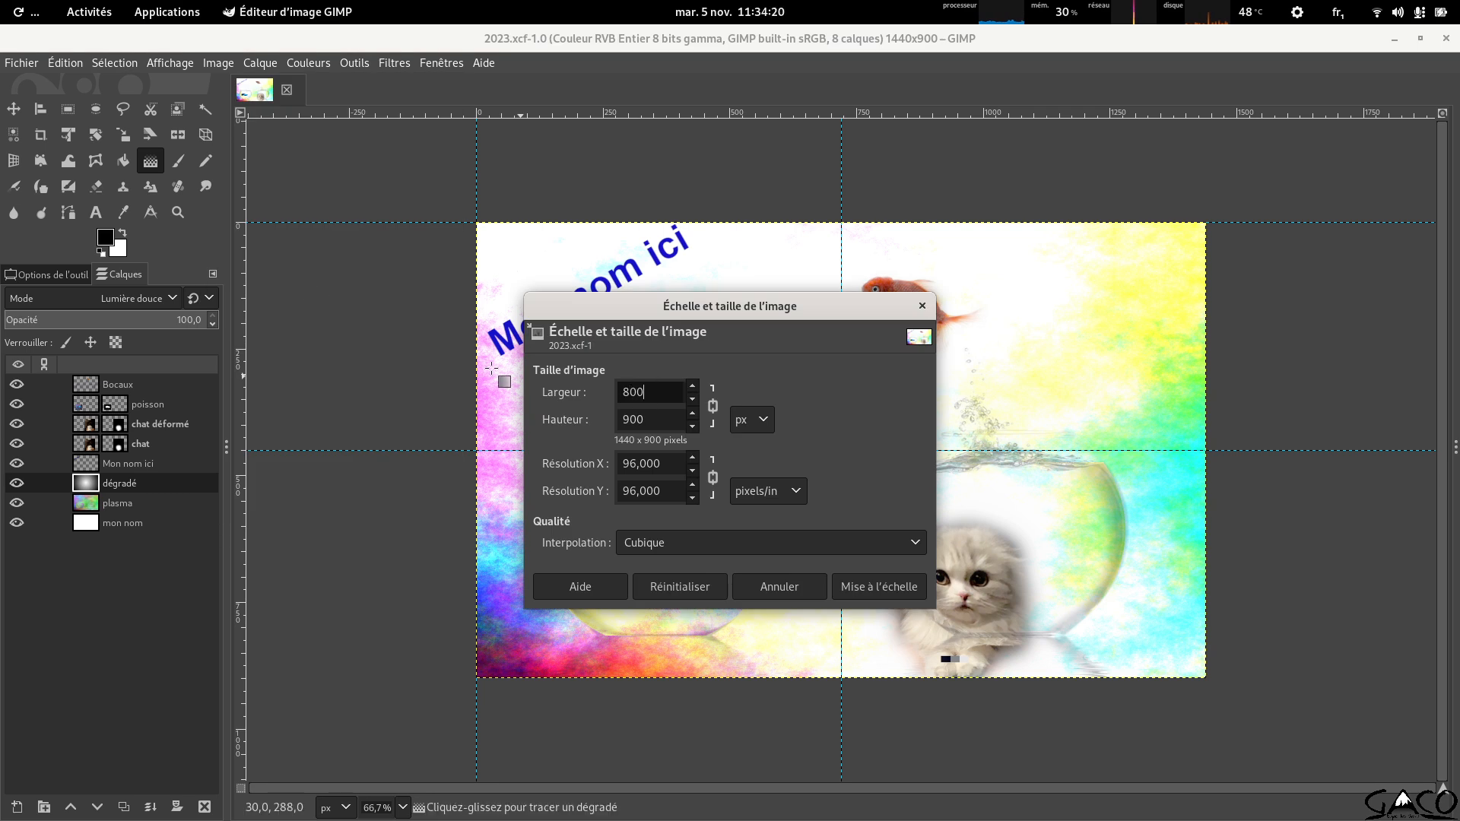
key("Tab")
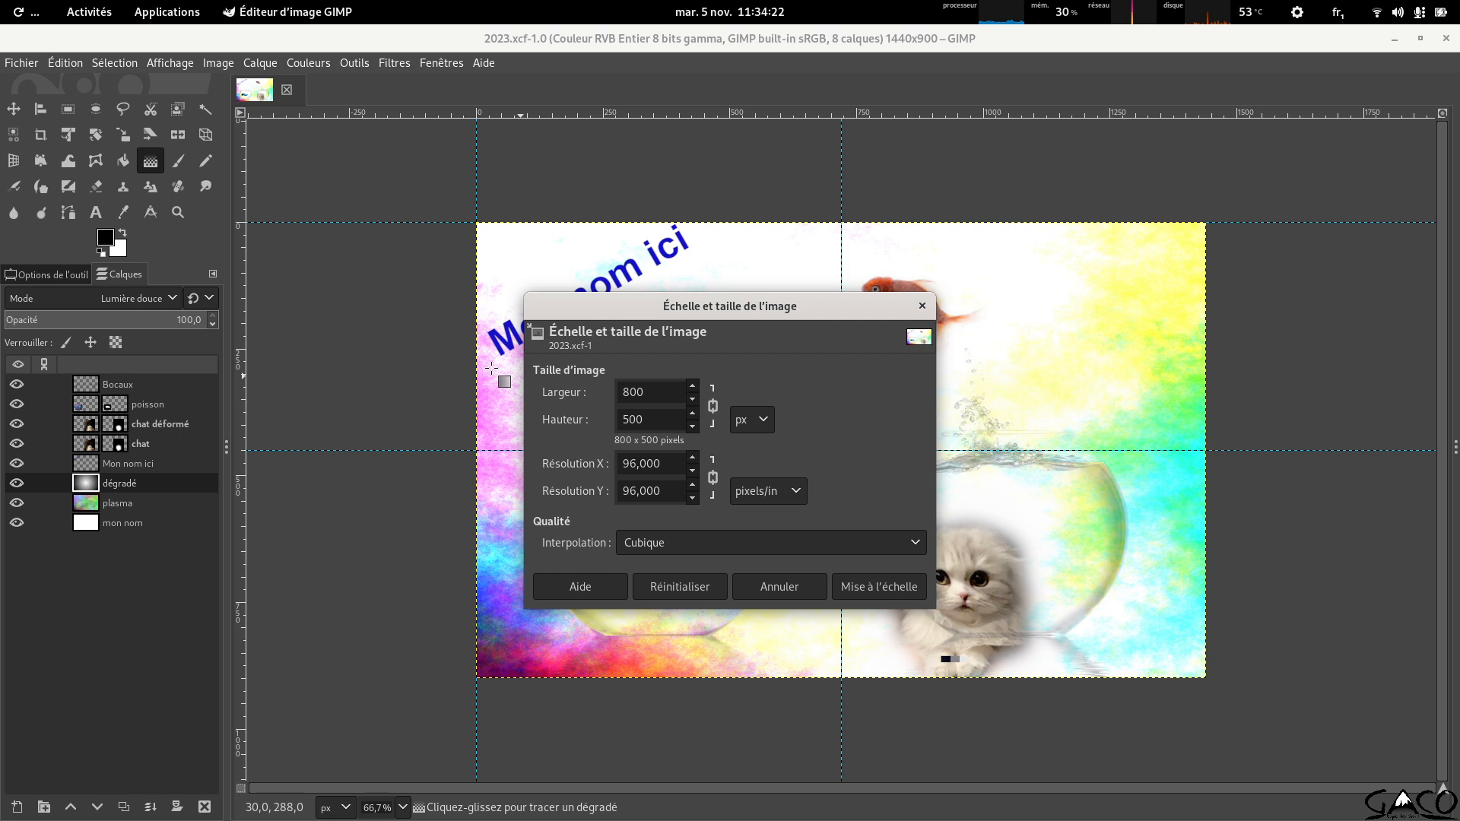
left_click(864, 586)
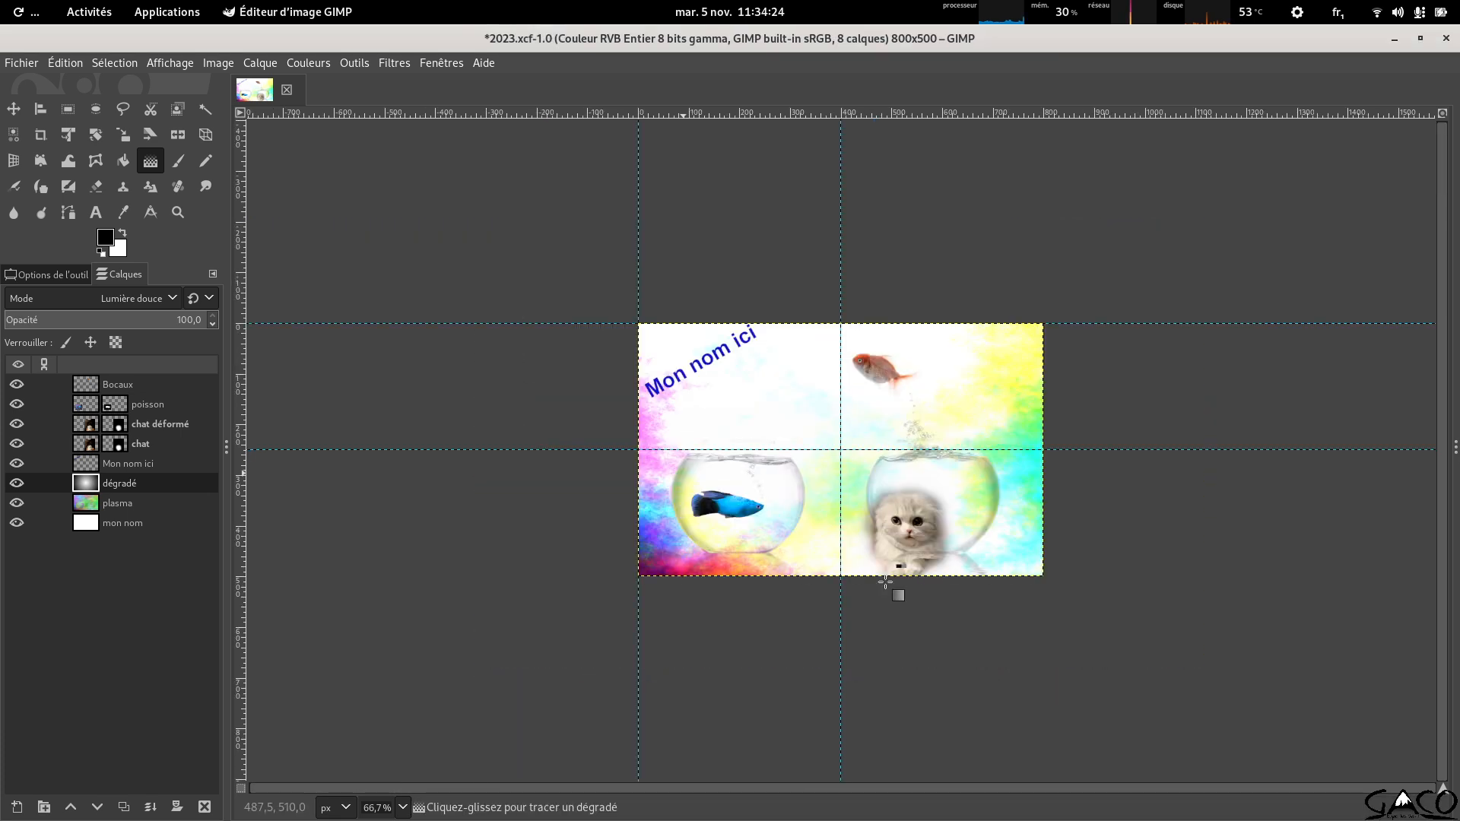
Inspect the scaled image up close, re-read the export instructions in consignes_2023.pdf and return to GIMP.
scroll(994, 593, "up", 2)
scroll(822, 593, "up", 3)
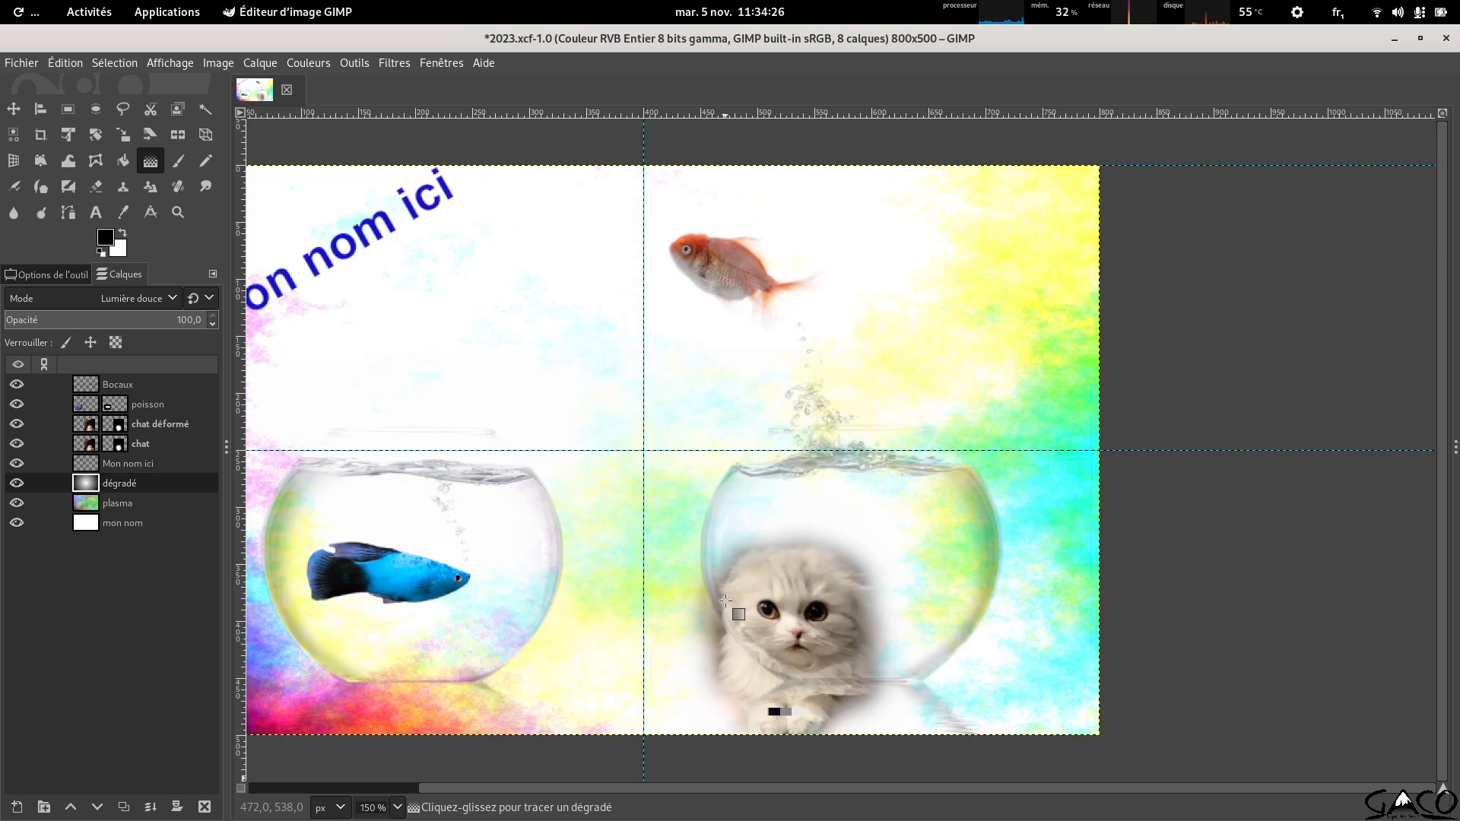
scroll(783, 791, "left", 3)
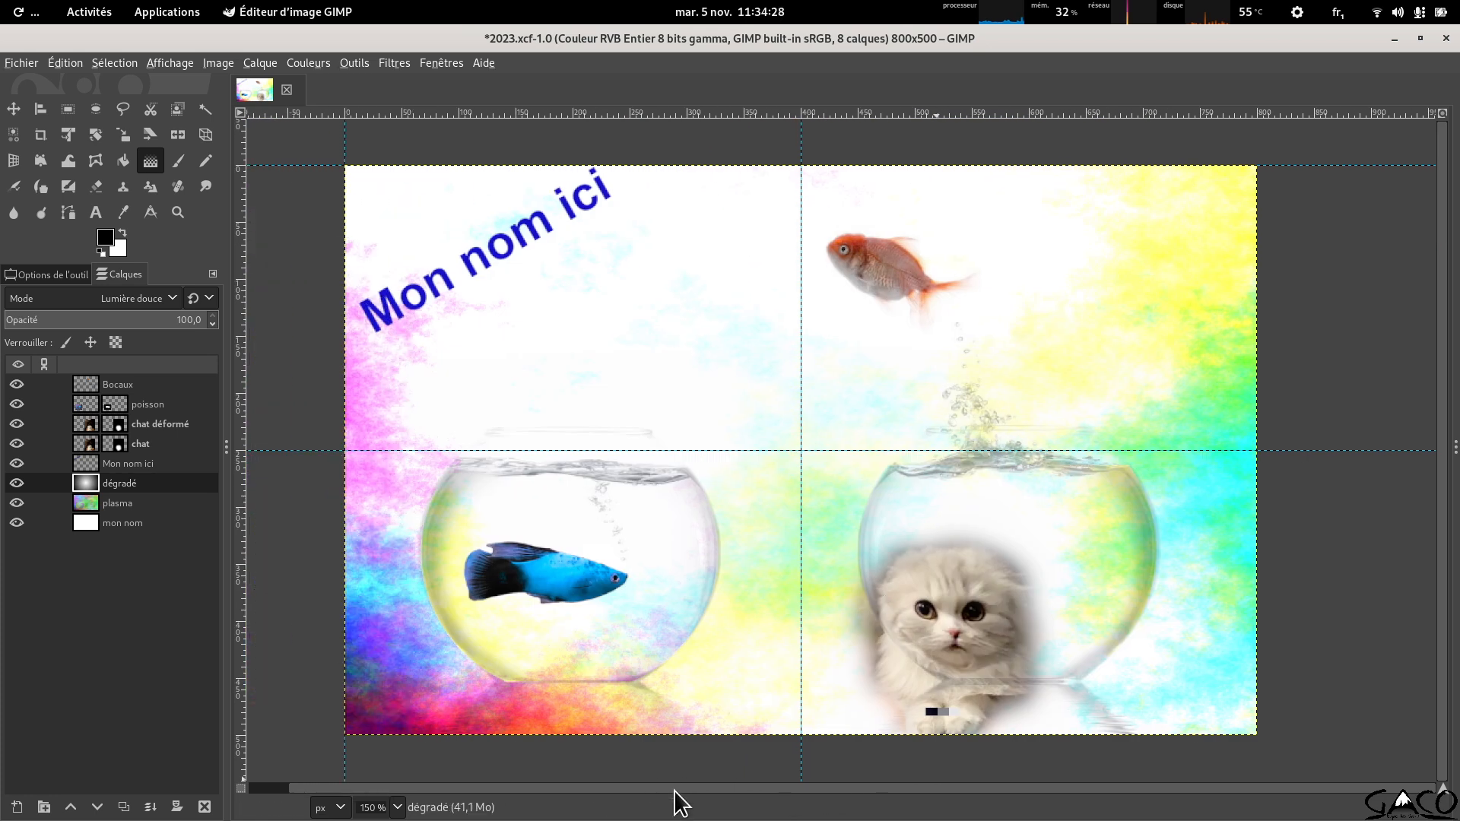
key("alt+Tab")
key("alt+Tab")
key("alt+Tab")
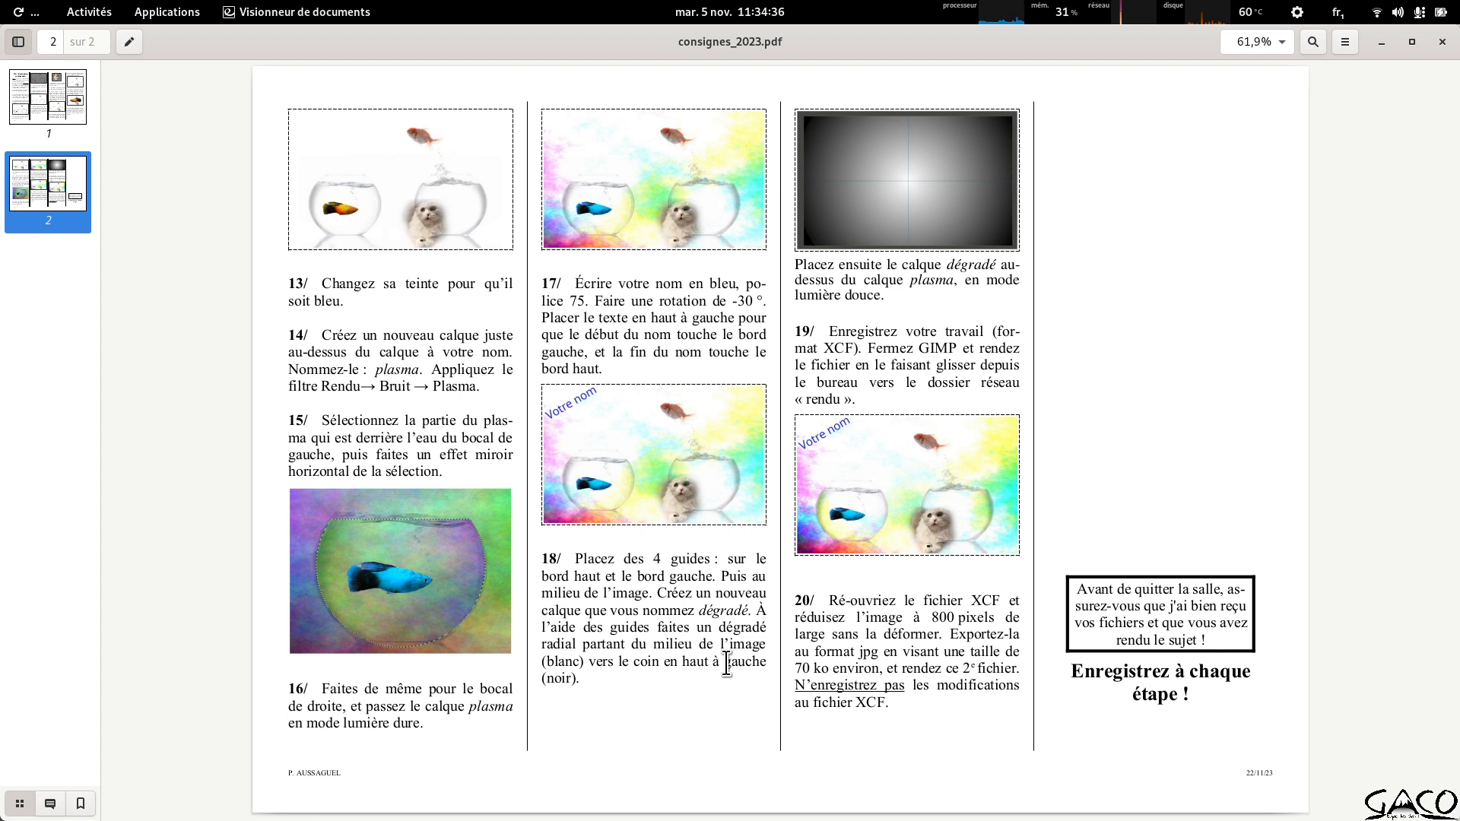
key("alt+Tab")
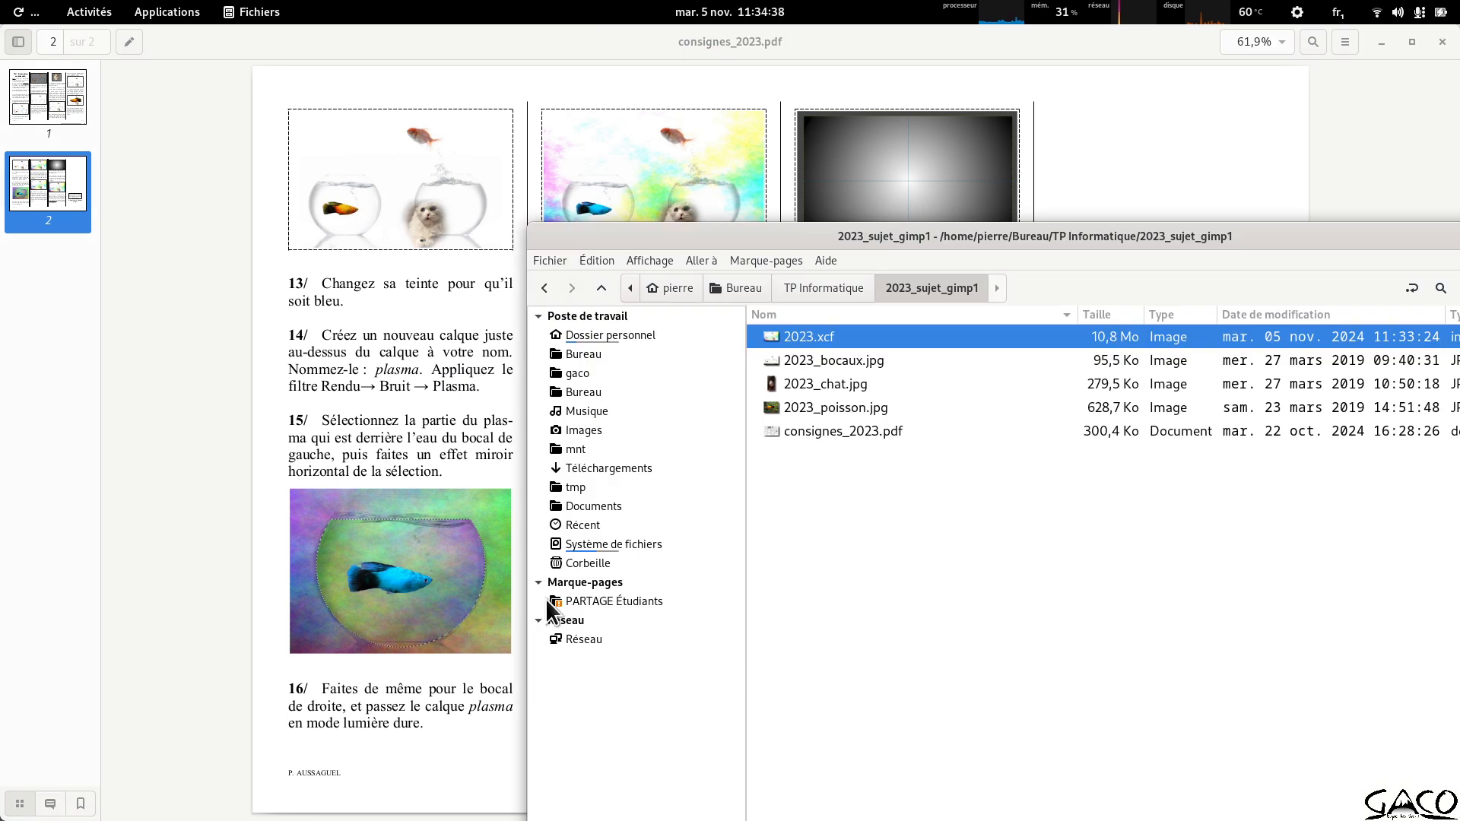
key("super")
left_click(986, 294)
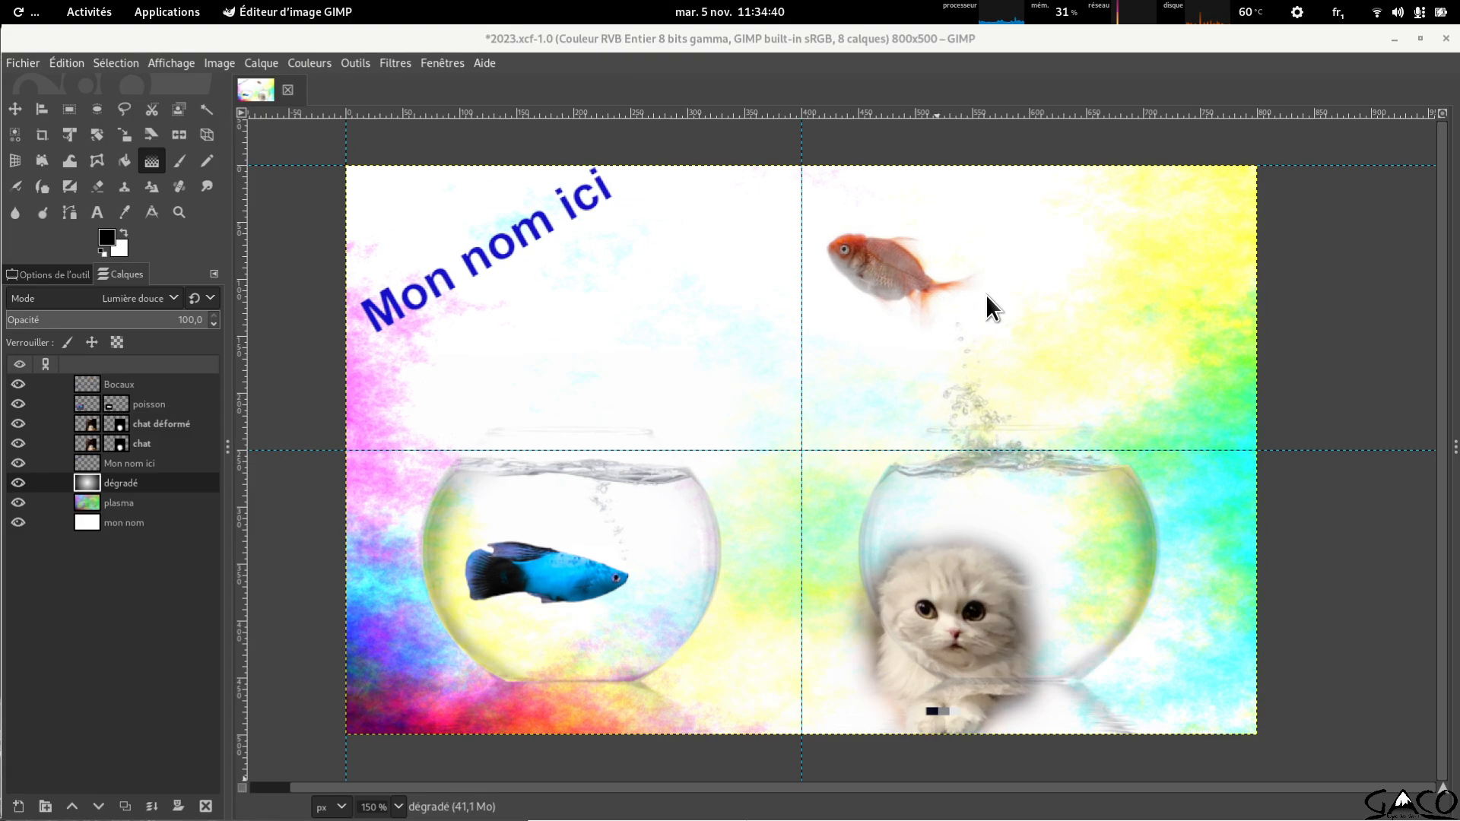
Begin exporting the image to the 2023_sujet_gimp1 folder with the file name 2023.jpg.
left_click(22, 65)
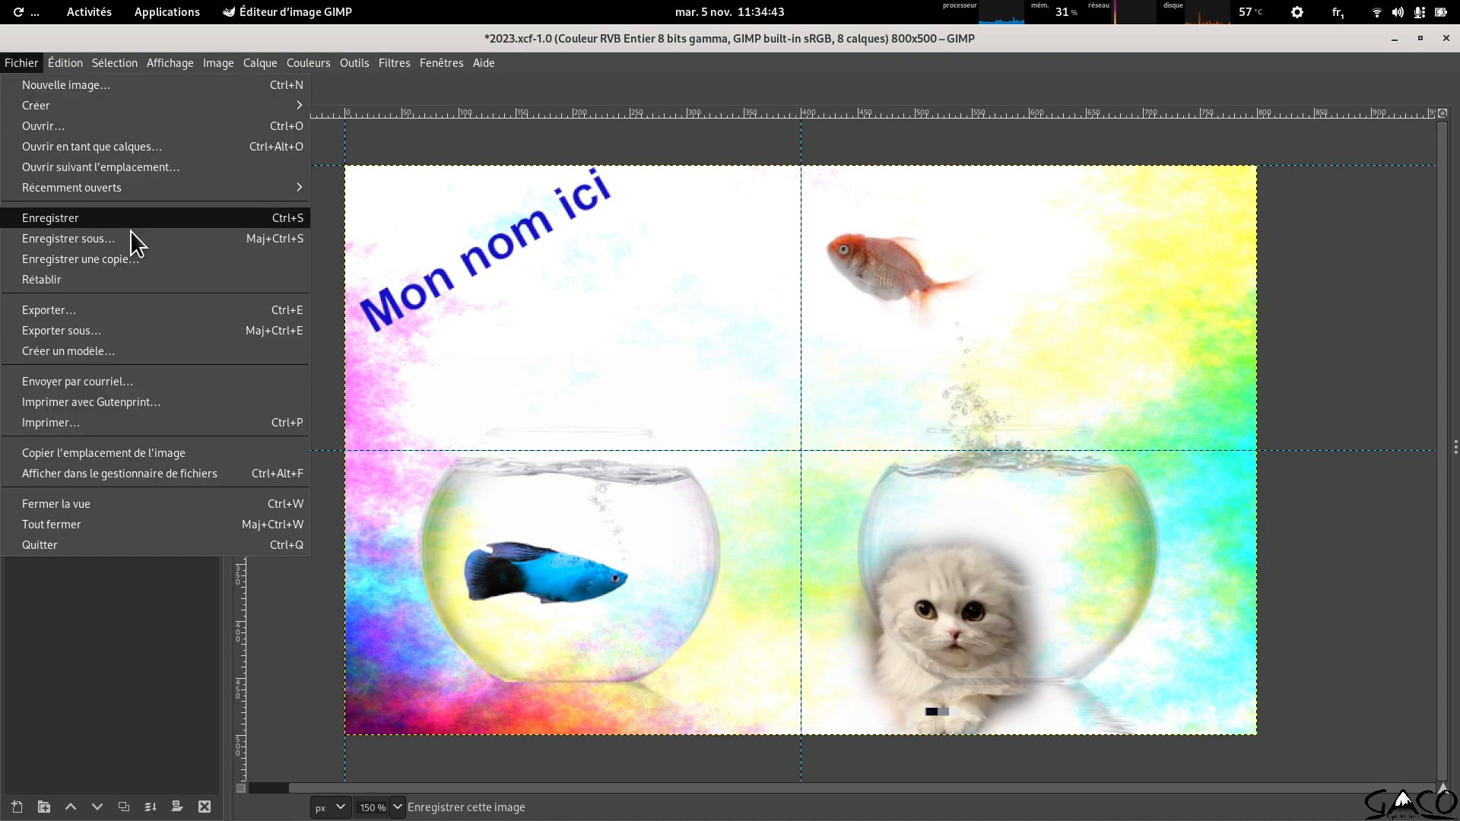
left_click(204, 312)
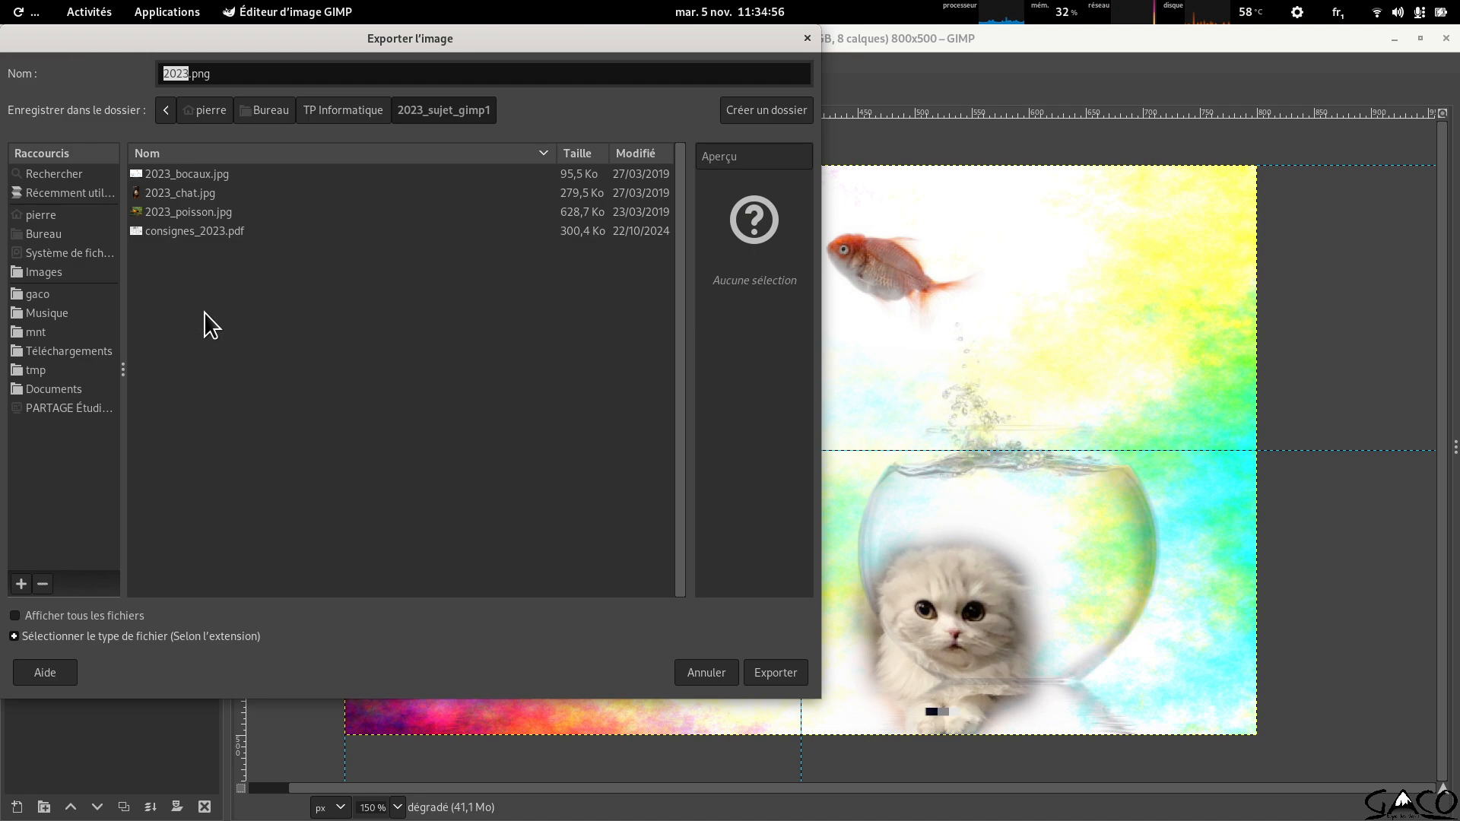
left_click(248, 76)
key("BackSpace")
key("BackSpace")
key("BackSpace")
type("j")
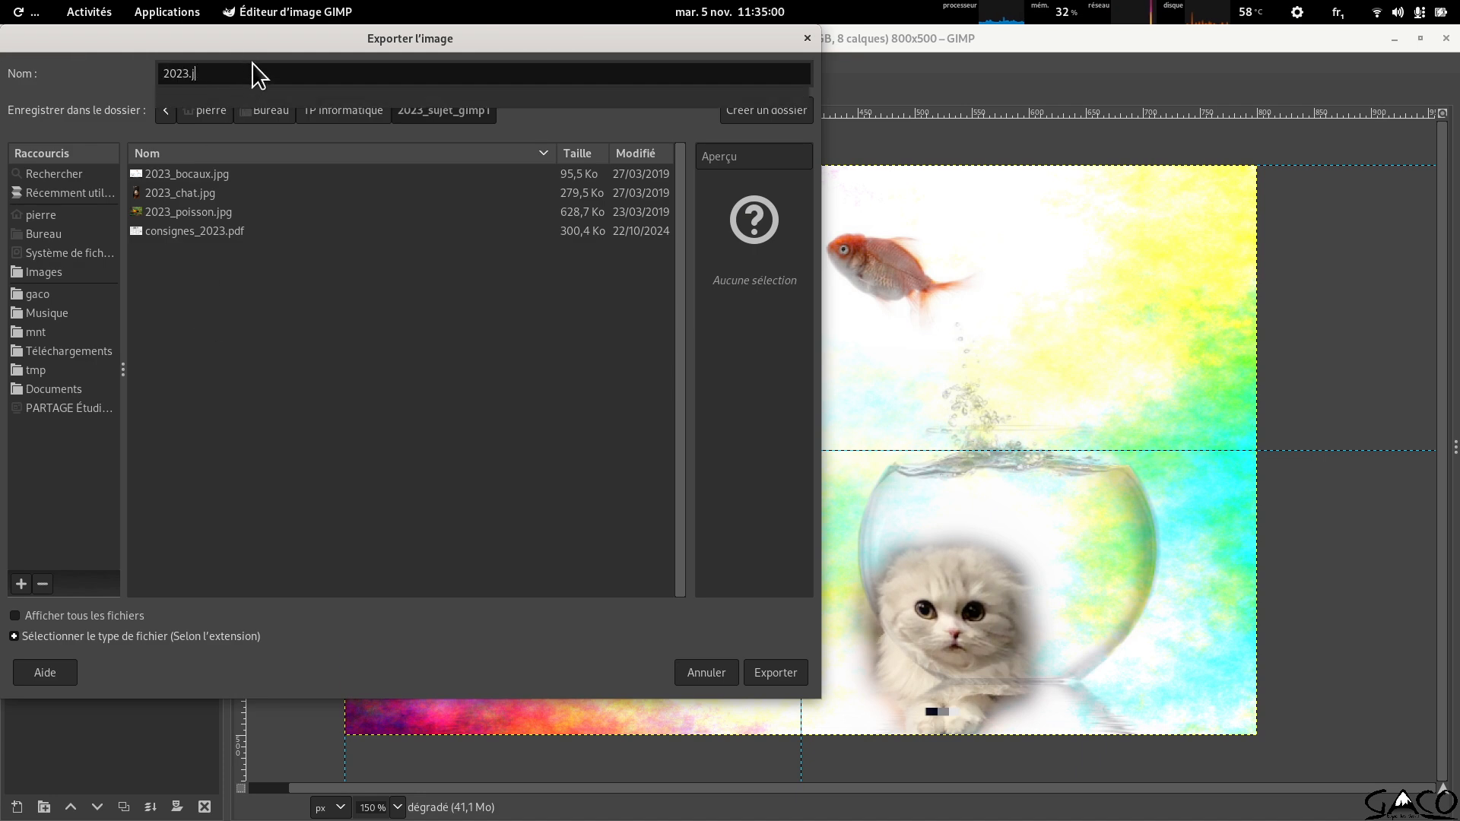
type("pg")
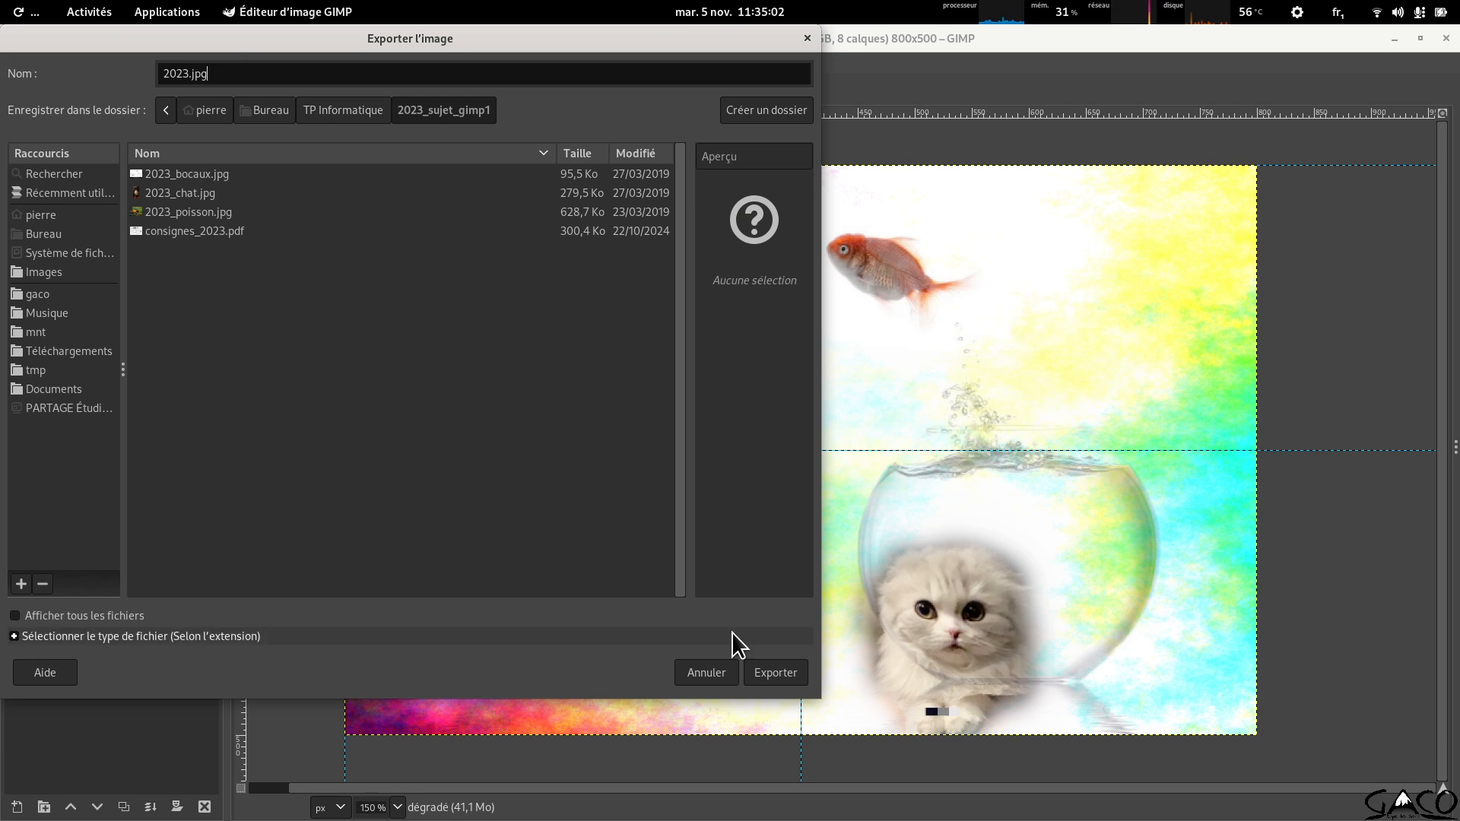
Enable the JPEG preview in the image window, set the quality to 81 for about 70 KB and export 2023.jpg.
left_click(768, 671)
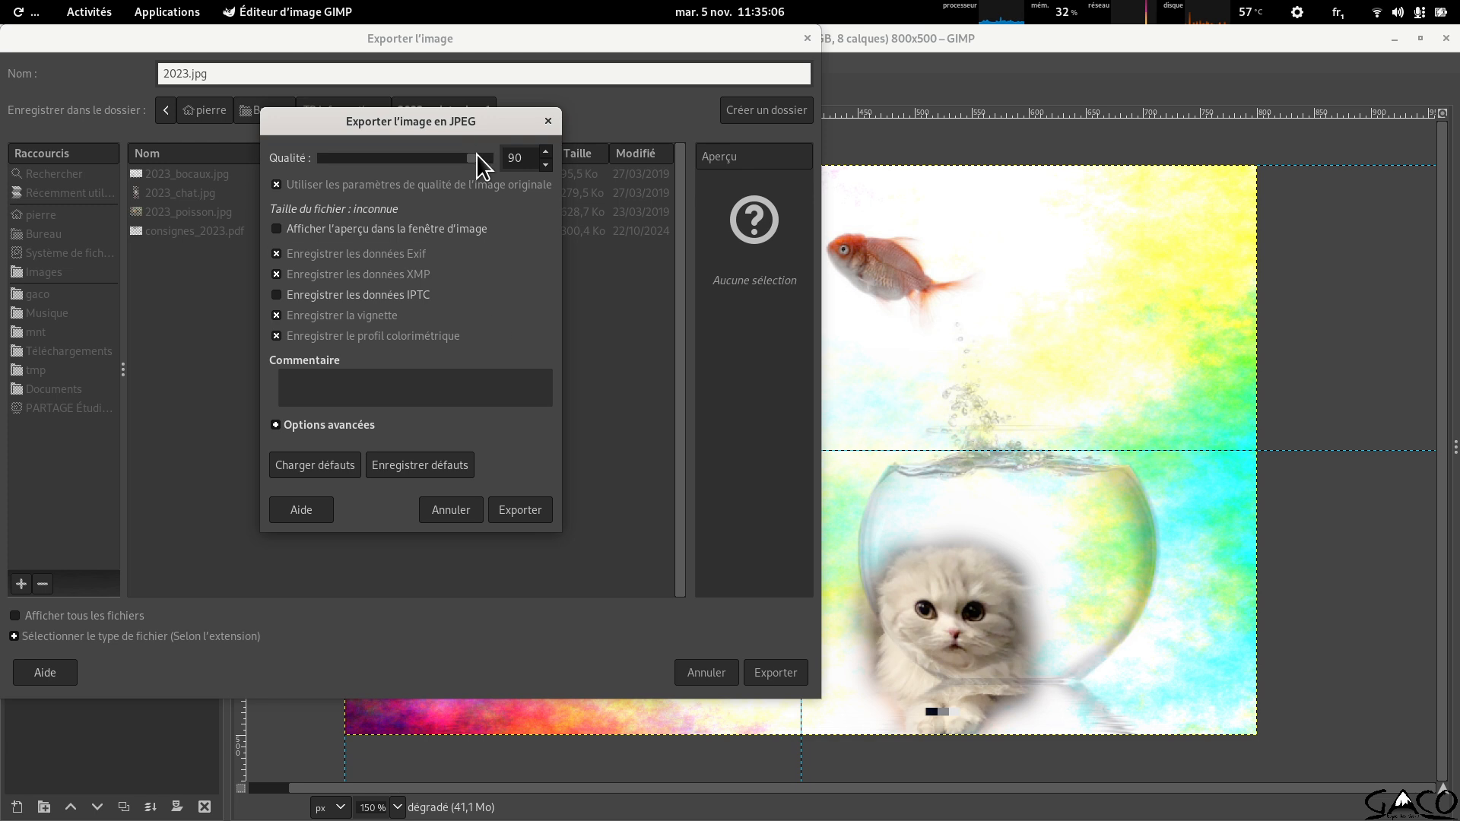
mouse_move(479, 163)
left_mouse_down()
mouse_move(420, 154)
mouse_move(349, 163)
mouse_move(466, 167)
mouse_move(418, 156)
mouse_move(352, 161)
mouse_move(462, 166)
mouse_move(408, 156)
mouse_move(339, 173)
mouse_move(479, 153)
left_mouse_up()
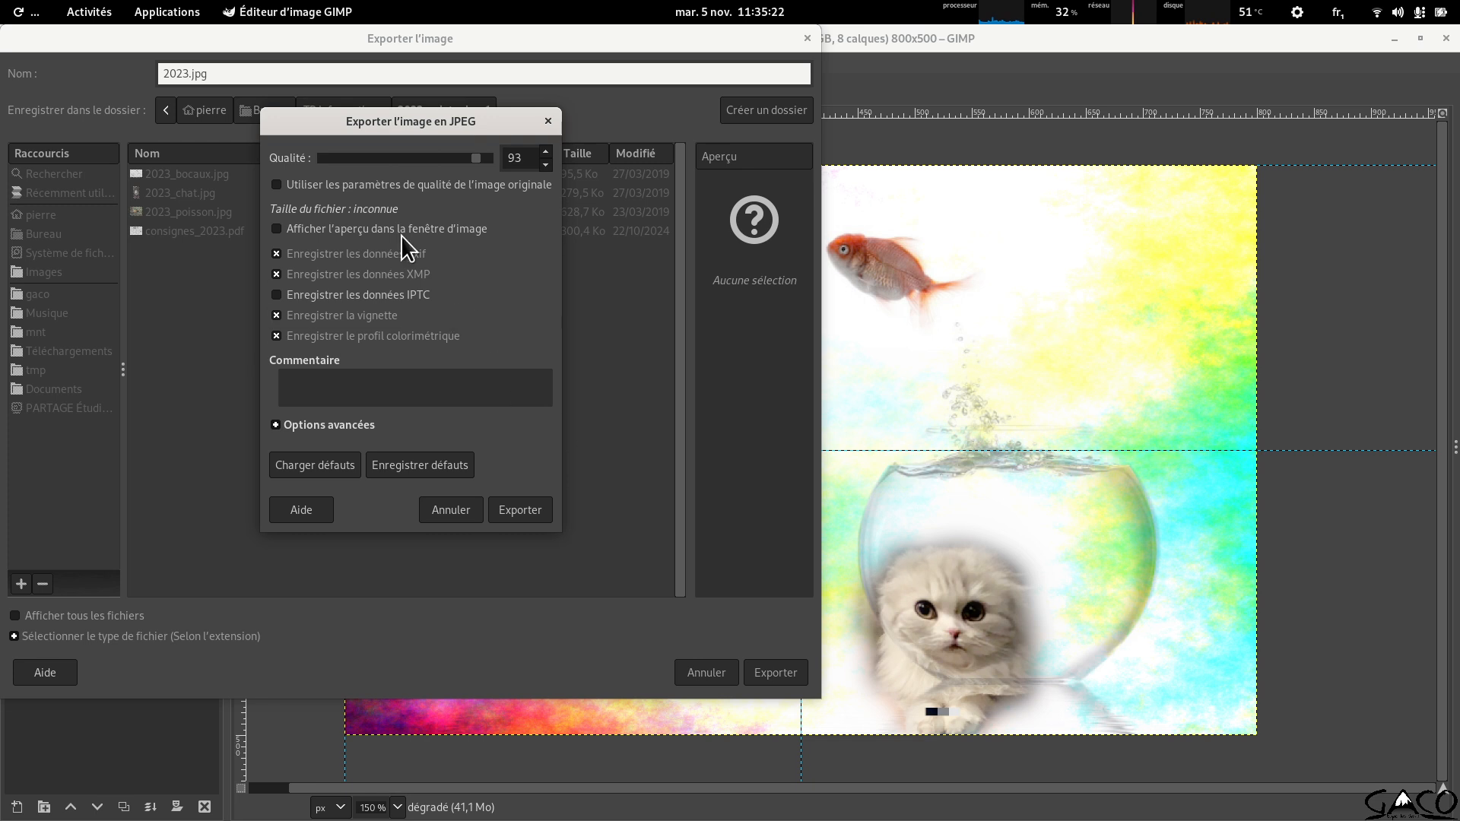
left_click(295, 230)
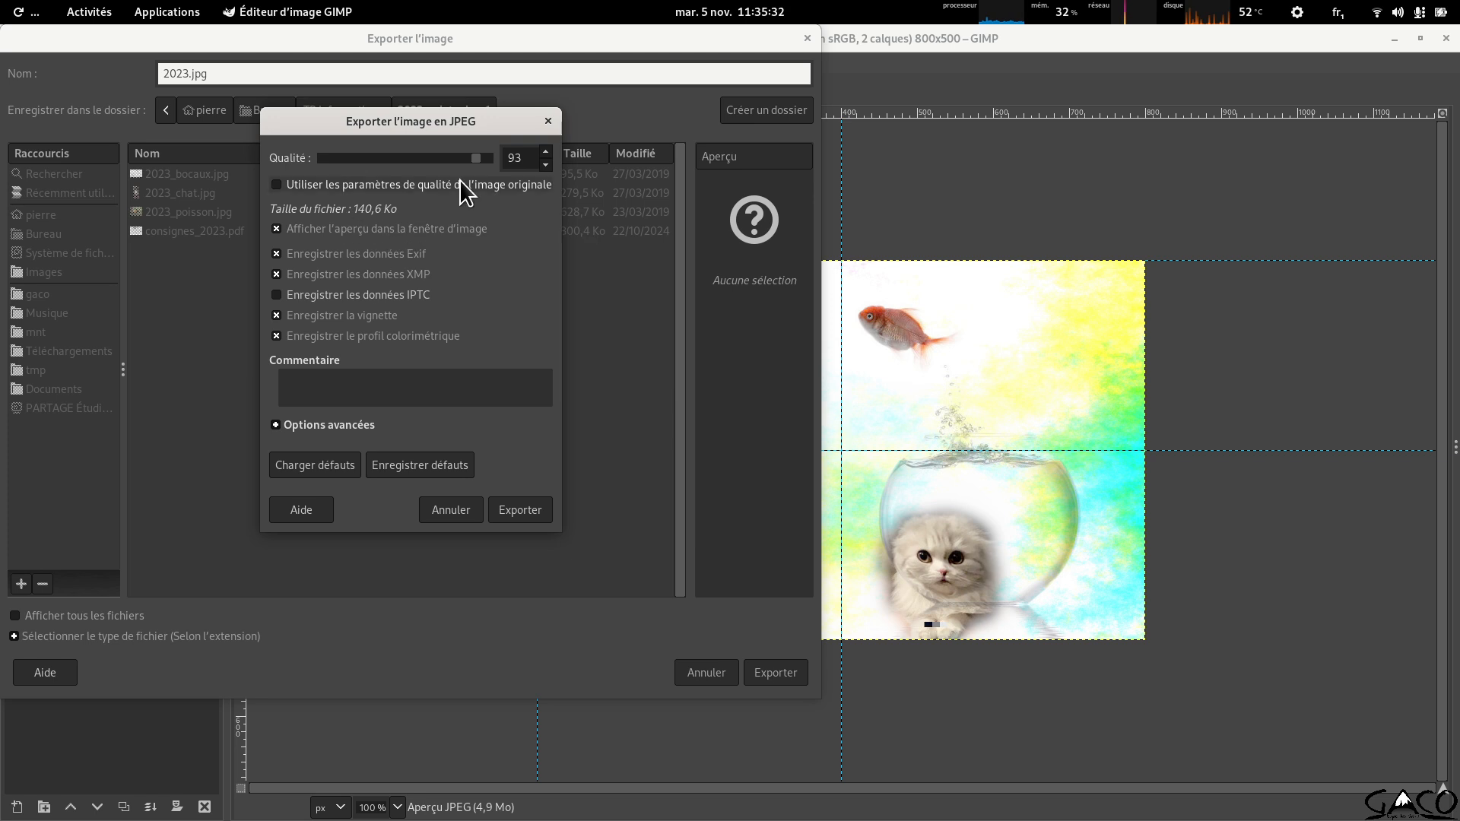
mouse_move(473, 155)
left_mouse_down()
mouse_move(334, 165)
mouse_move(455, 168)
left_mouse_up()
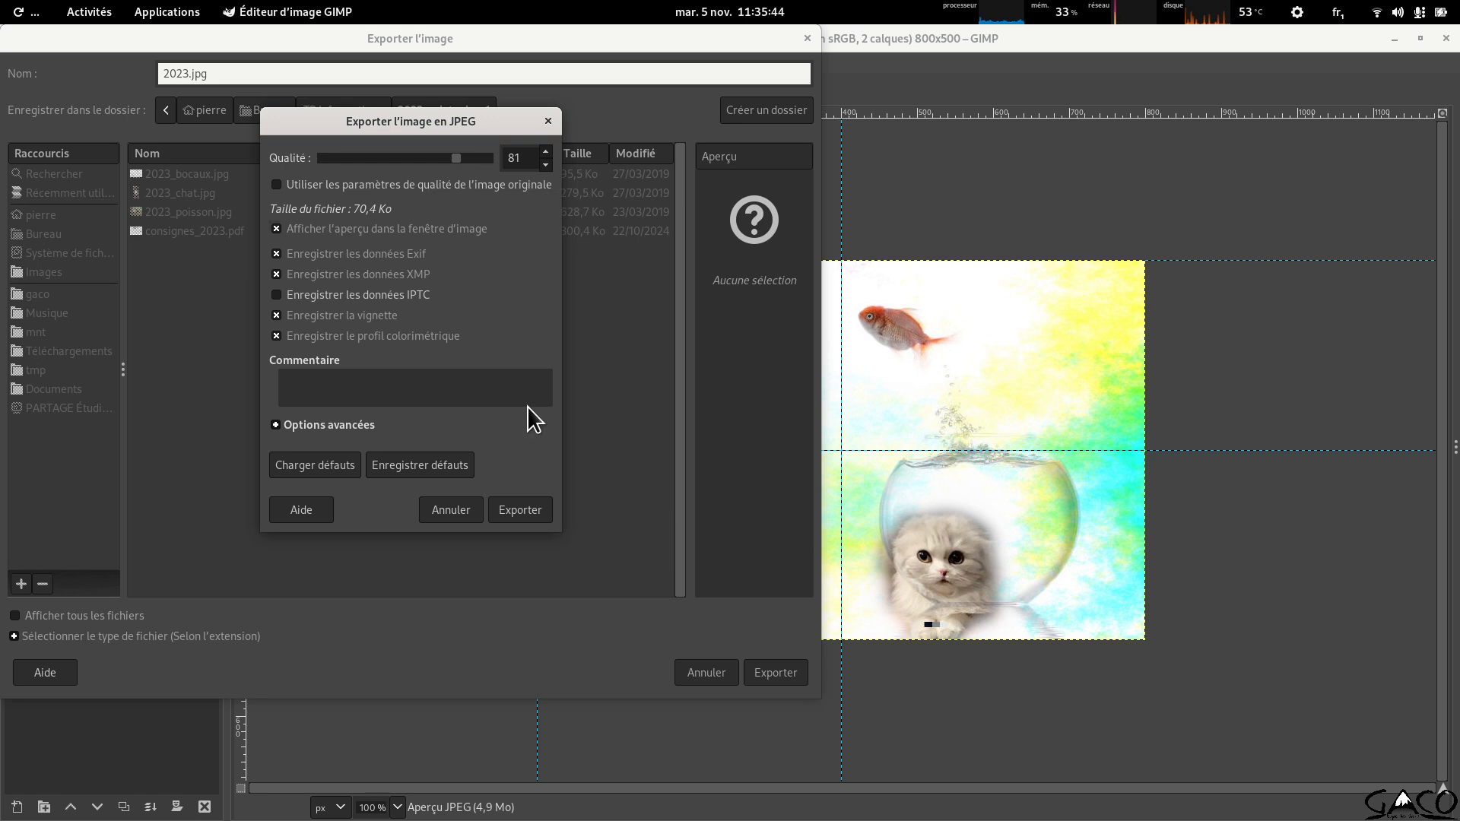
left_click(539, 517)
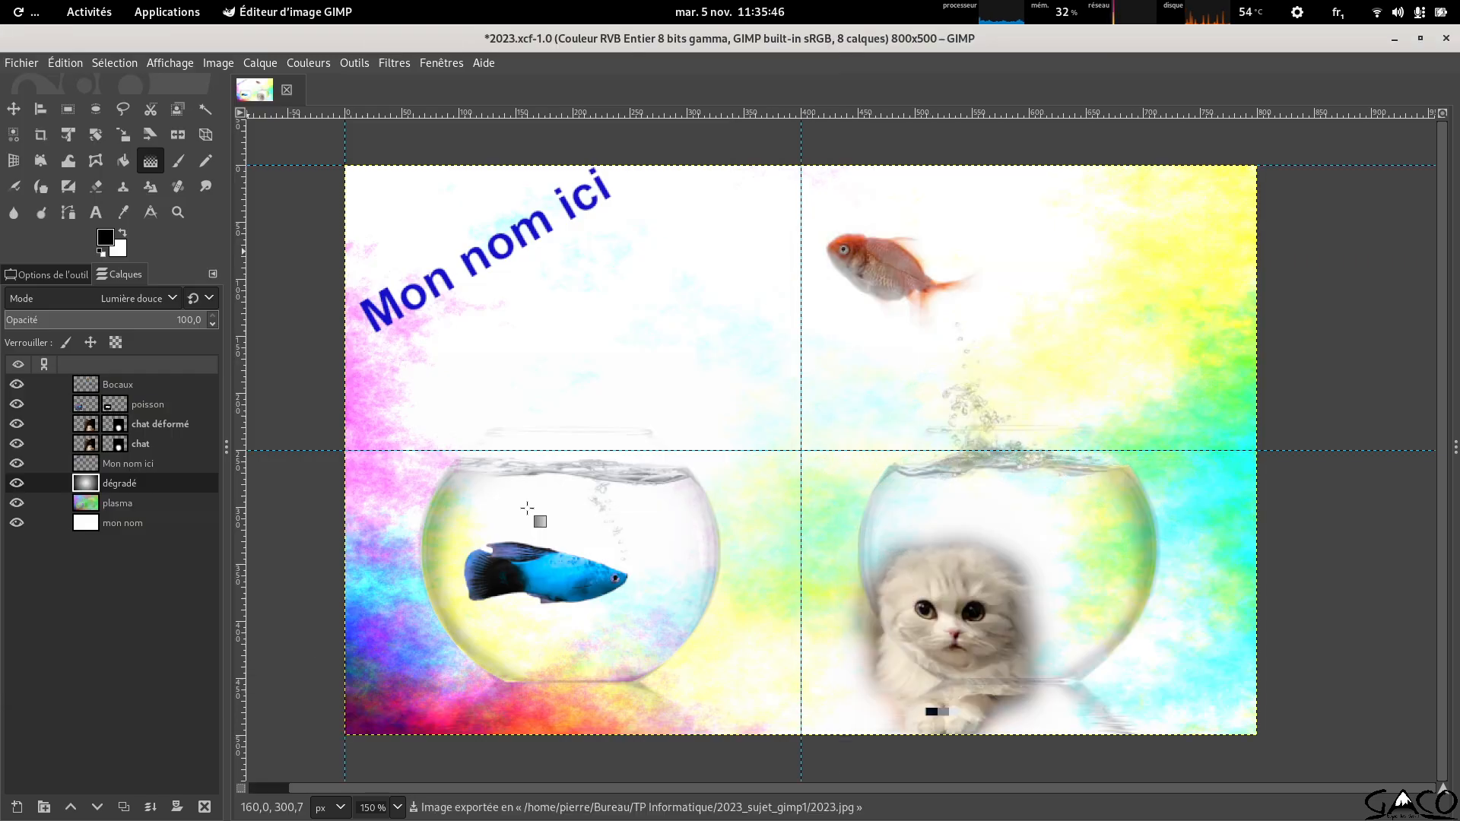
Check the exported 2023.jpg's file size in the 2023_sujet_gimp1 folder against the target in step 20 of consignes_2023.pdf.
key("super")
left_click(1048, 582)
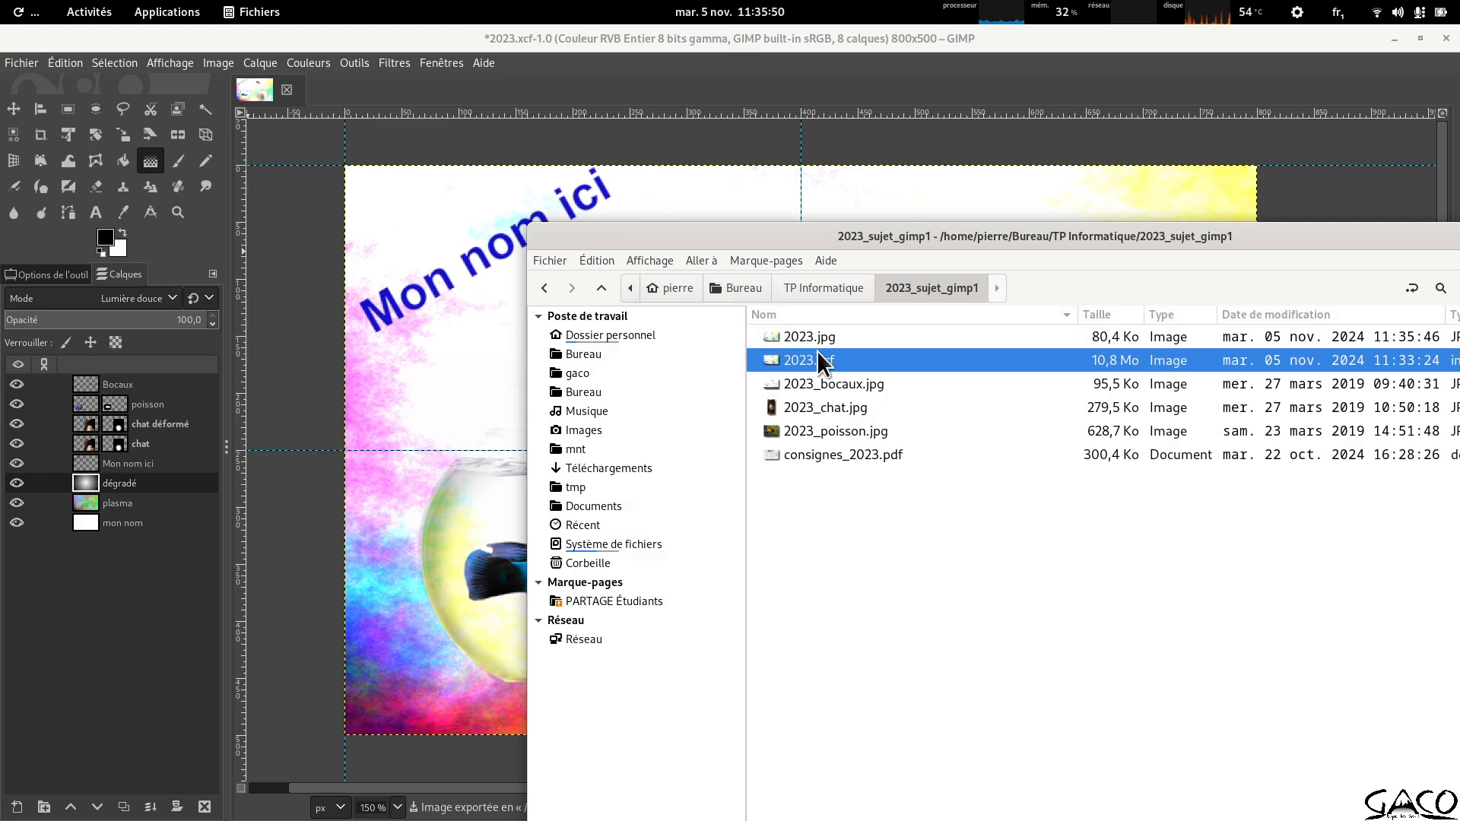
left_click(815, 335)
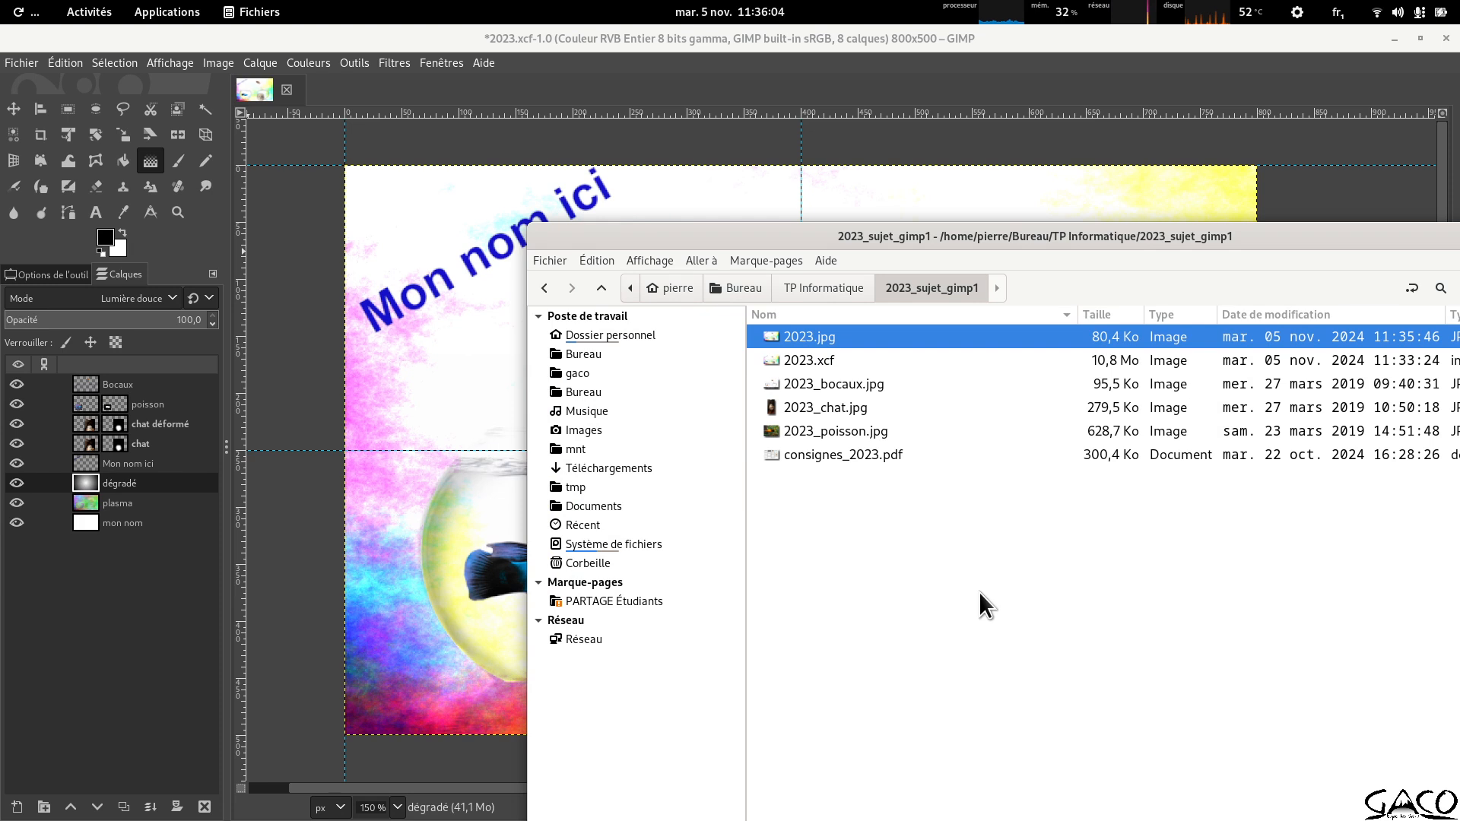
key("super")
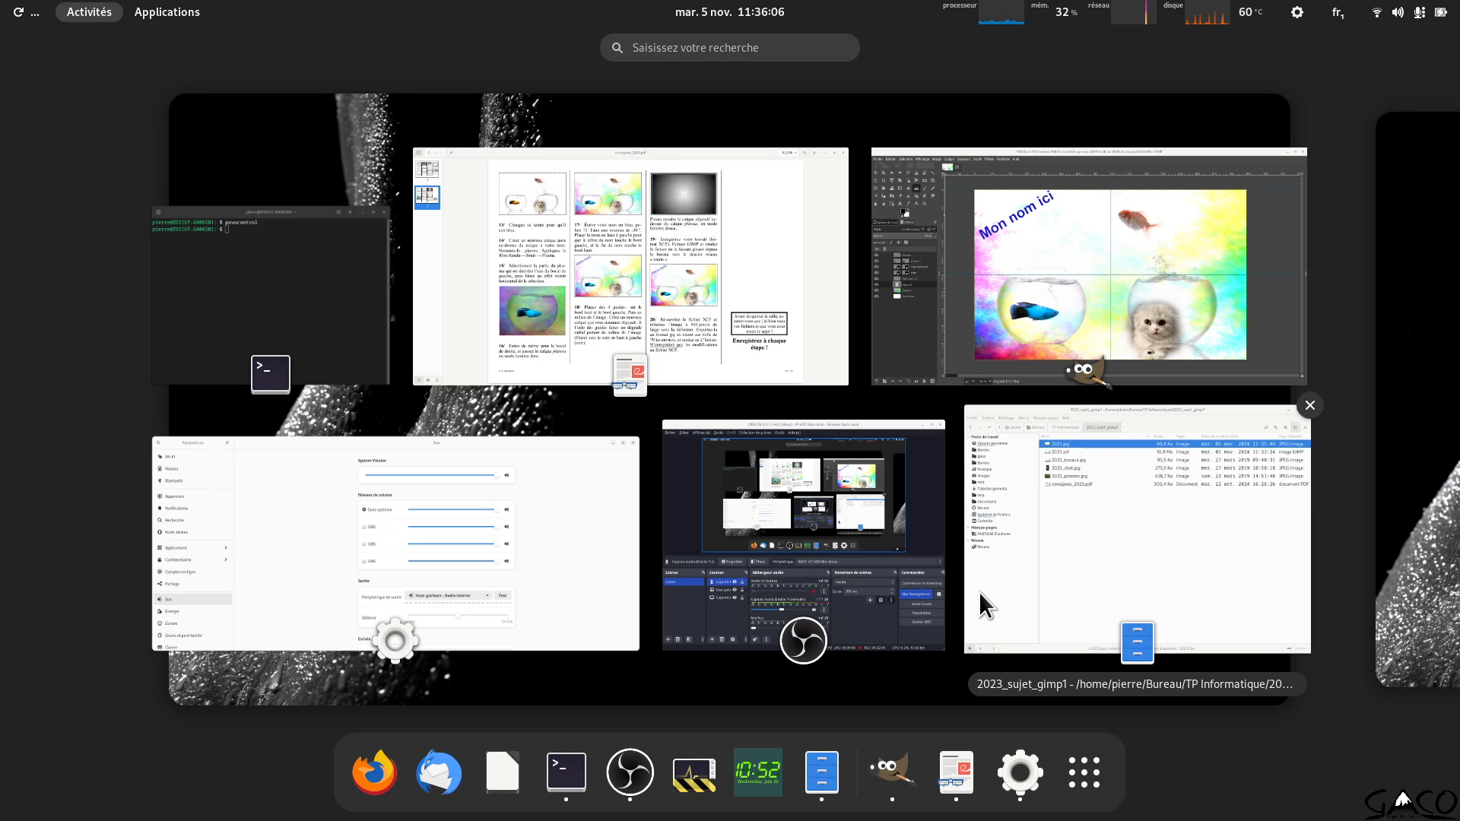
left_click(651, 289)
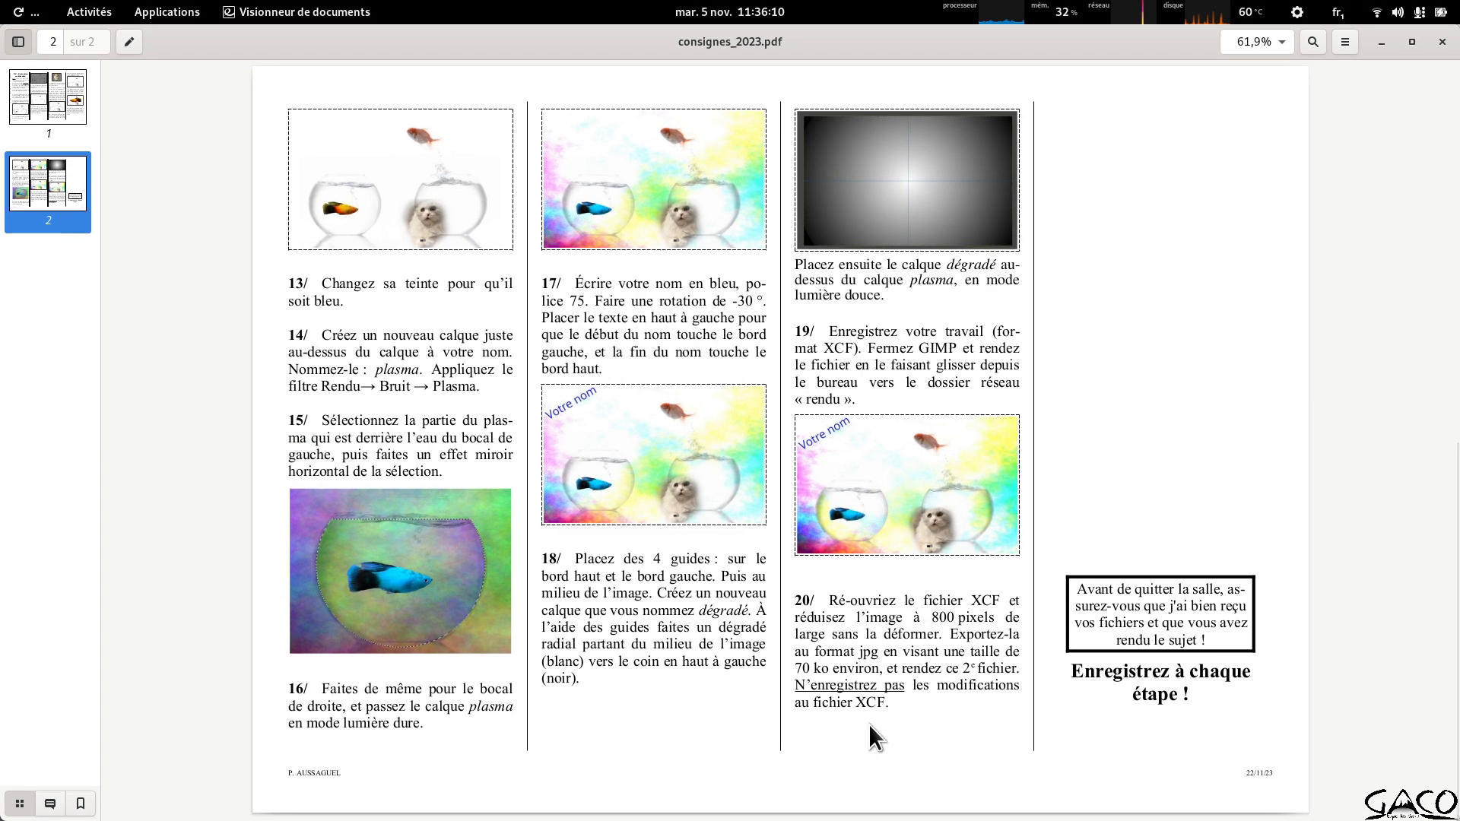
key("super")
left_click(1078, 561)
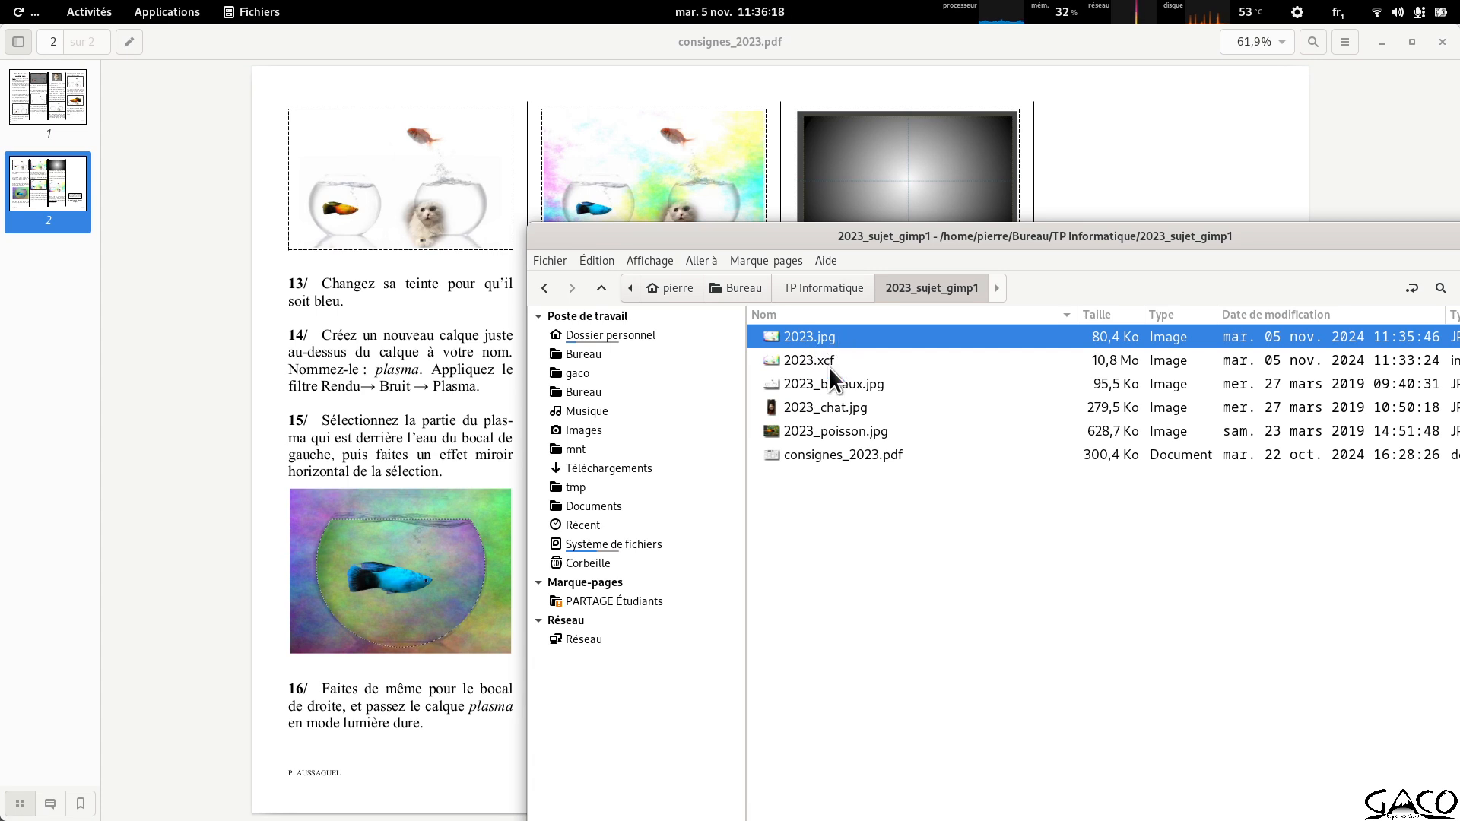
key("super")
left_click(896, 547)
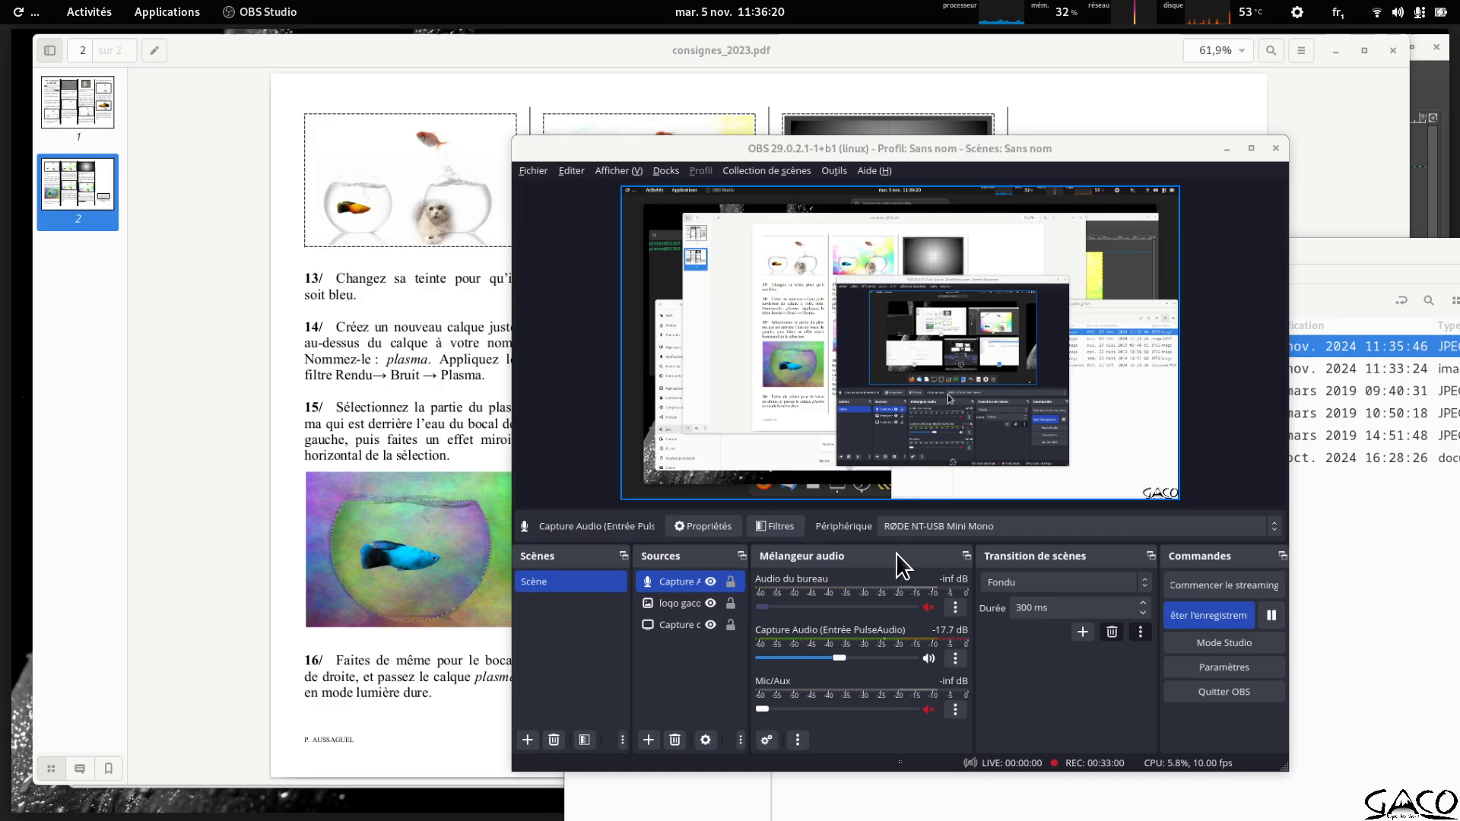